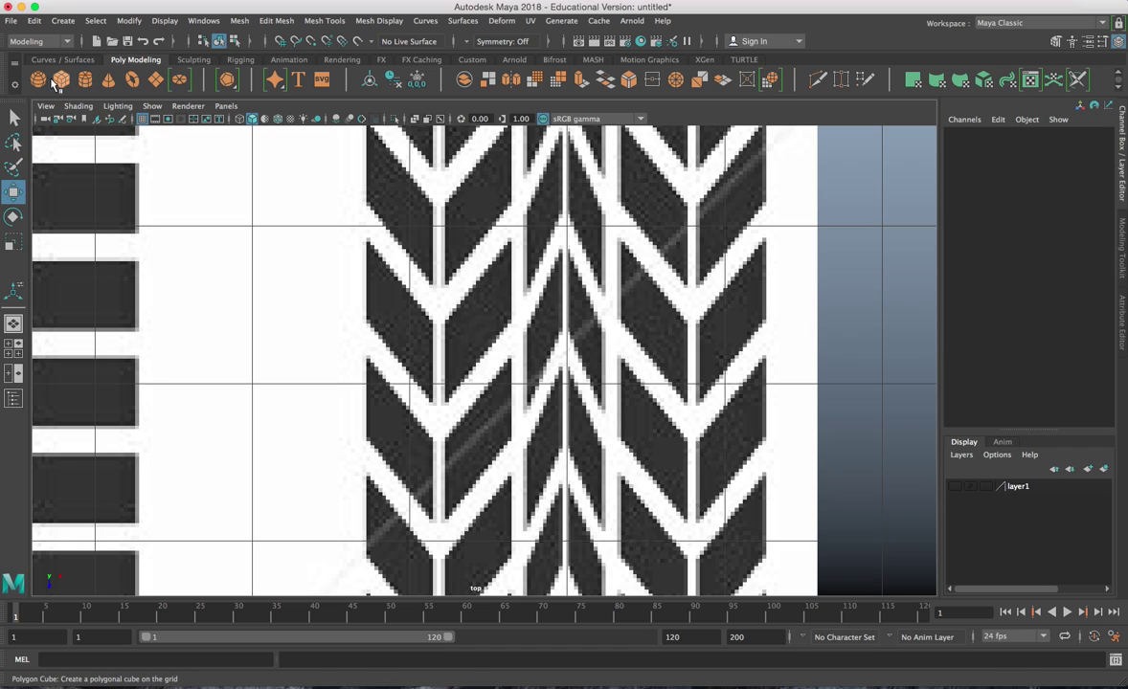
Trace the narrow tread block just right of the centre line with a four-point Create Polygon face
click(61, 81)
alt+middle_drag(517, 192, 485, 265)
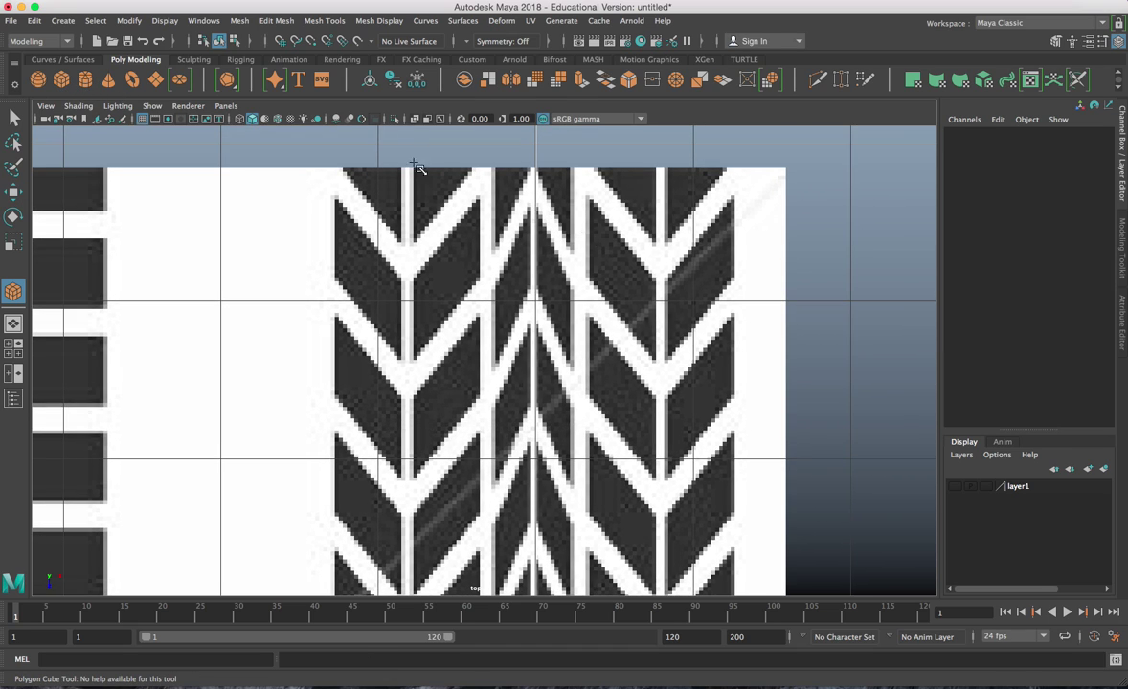
click(276, 20)
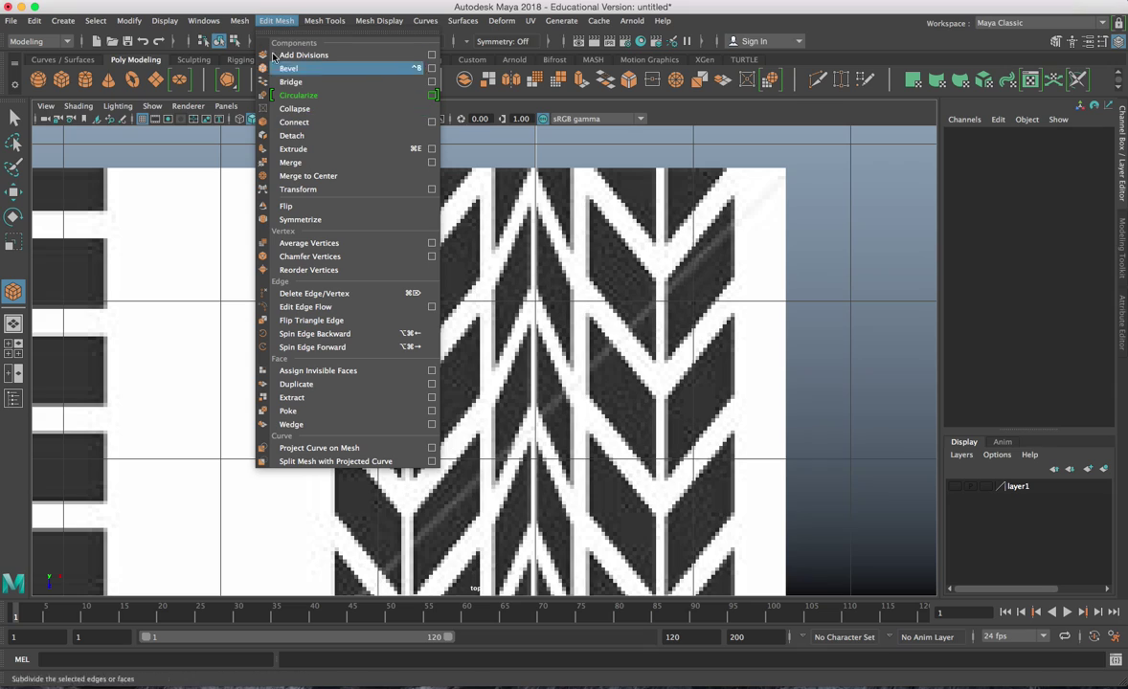
mouse_move(238, 21)
mouse_move(325, 20)
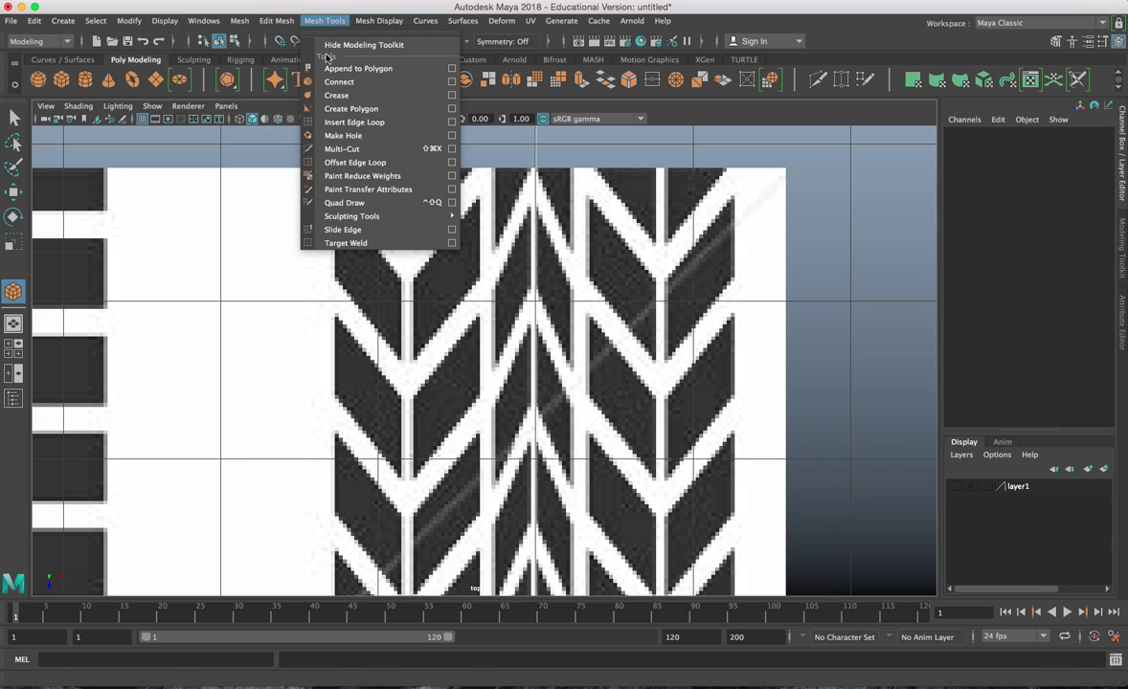
click(321, 105)
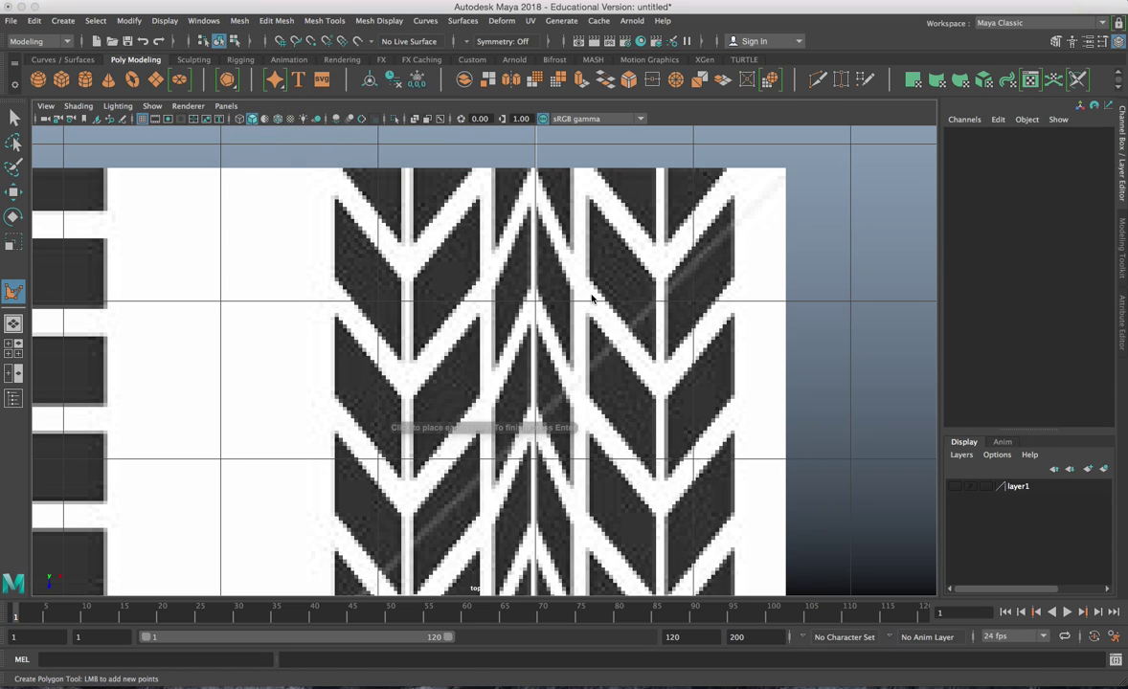
click(537, 212)
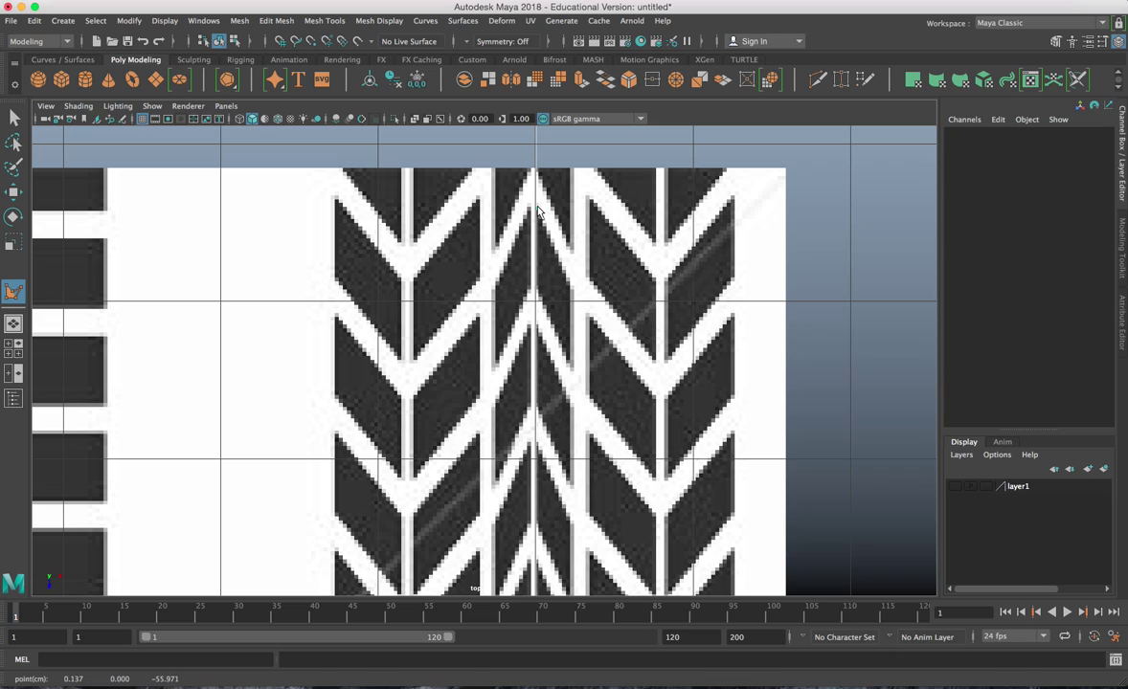
click(537, 291)
click(571, 369)
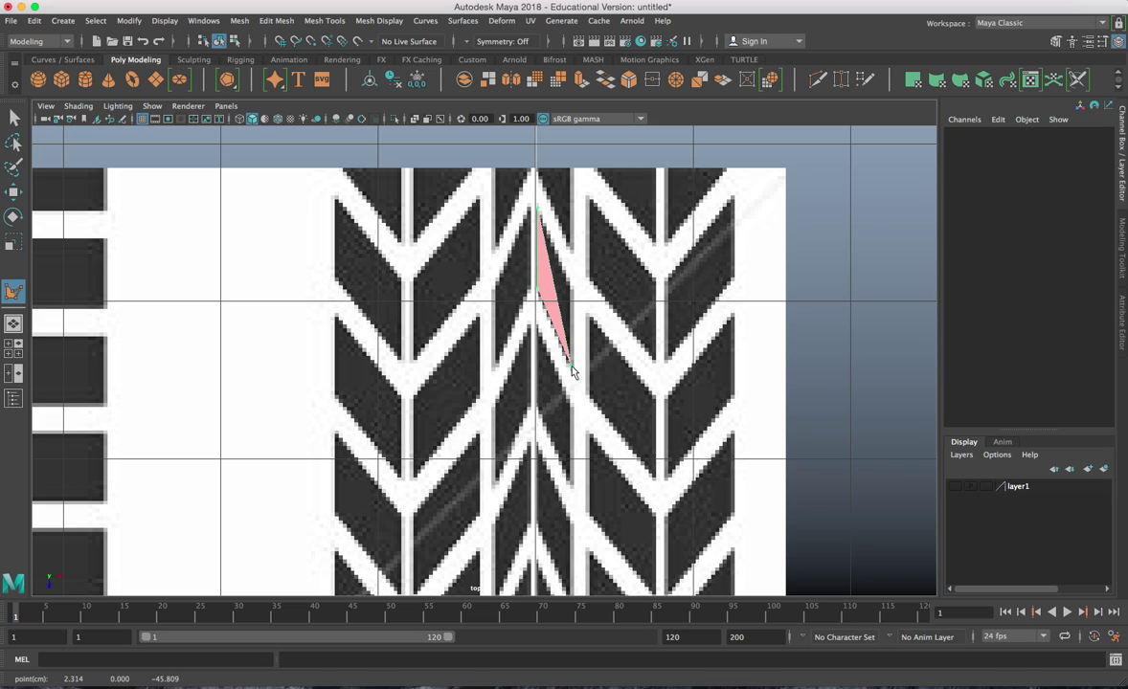
click(571, 292)
key(w)
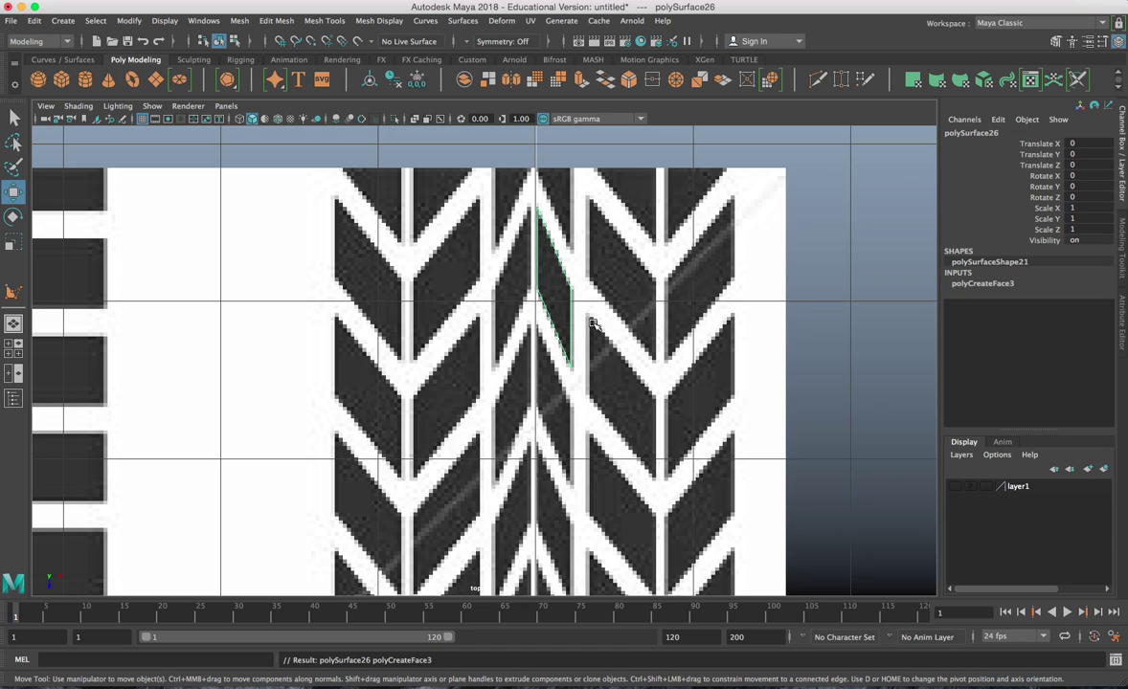
Trace the wider tread block to the right of the narrow face with another four-point Create Polygon face
key(y)
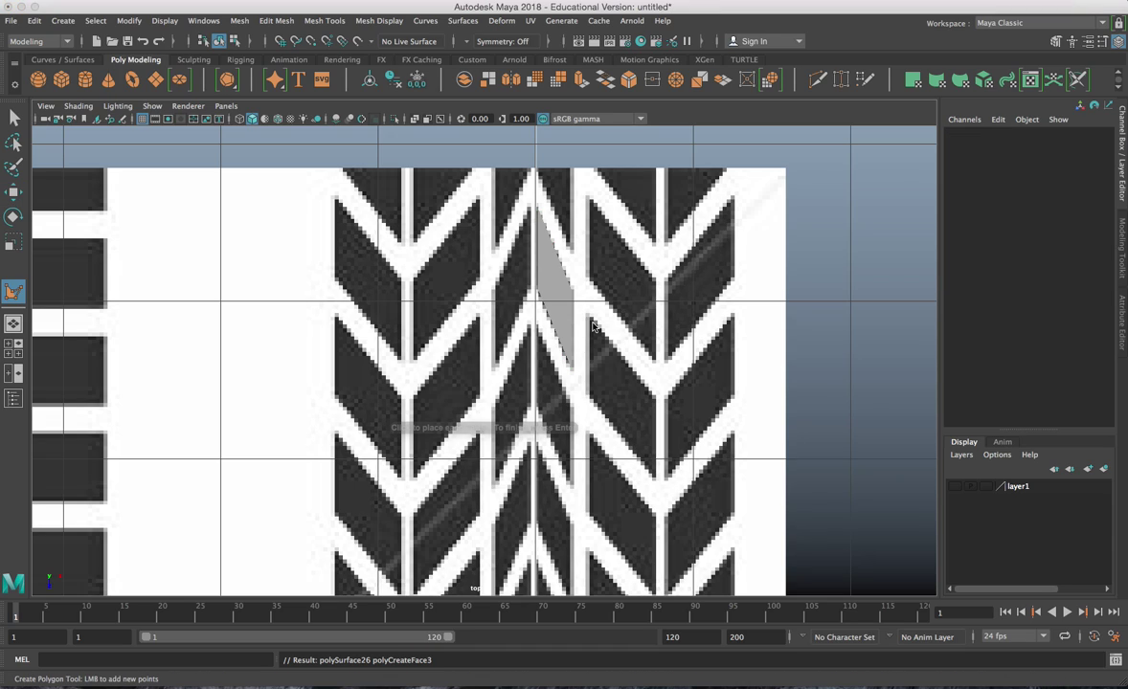
click(589, 201)
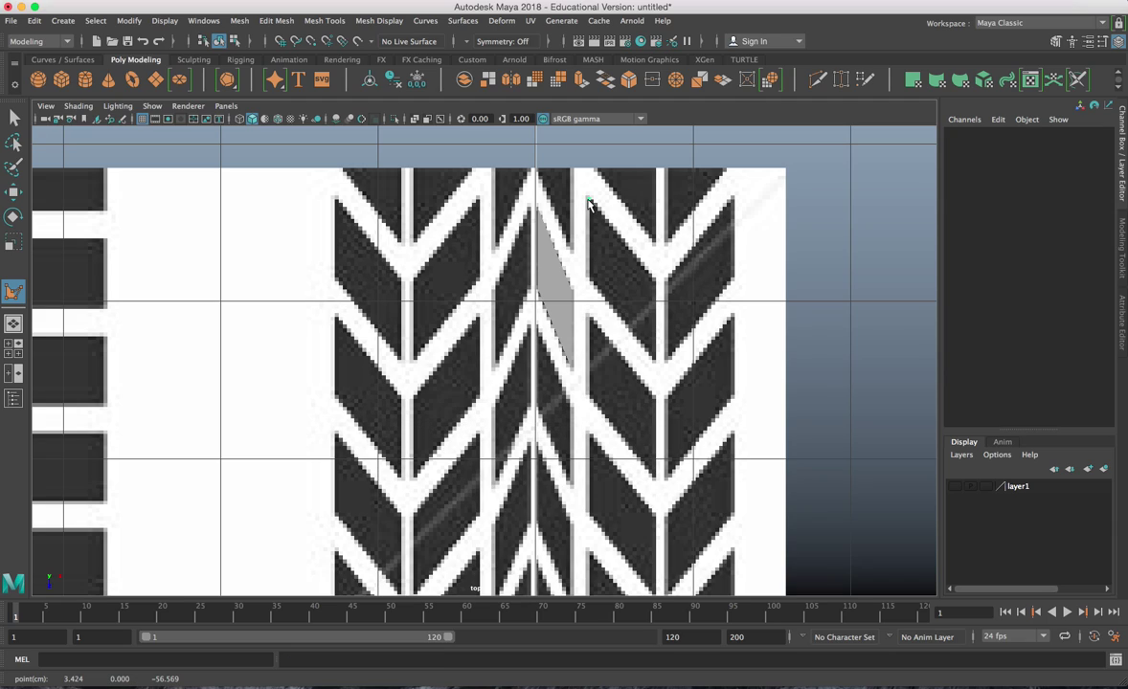
click(590, 279)
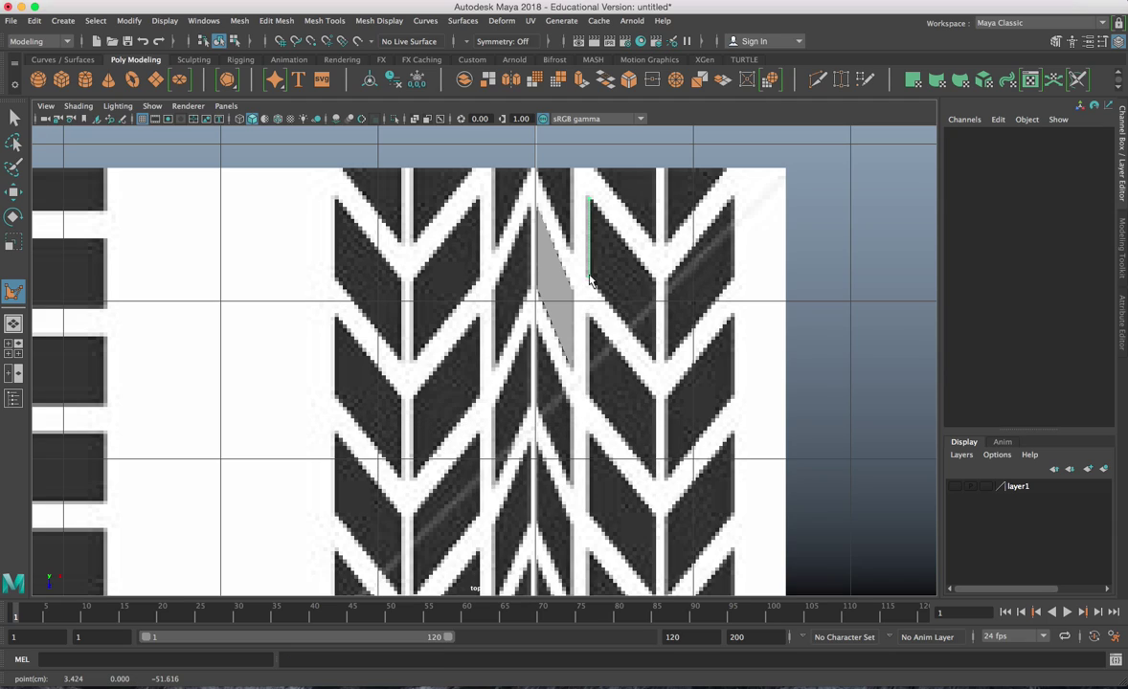
click(655, 363)
click(655, 282)
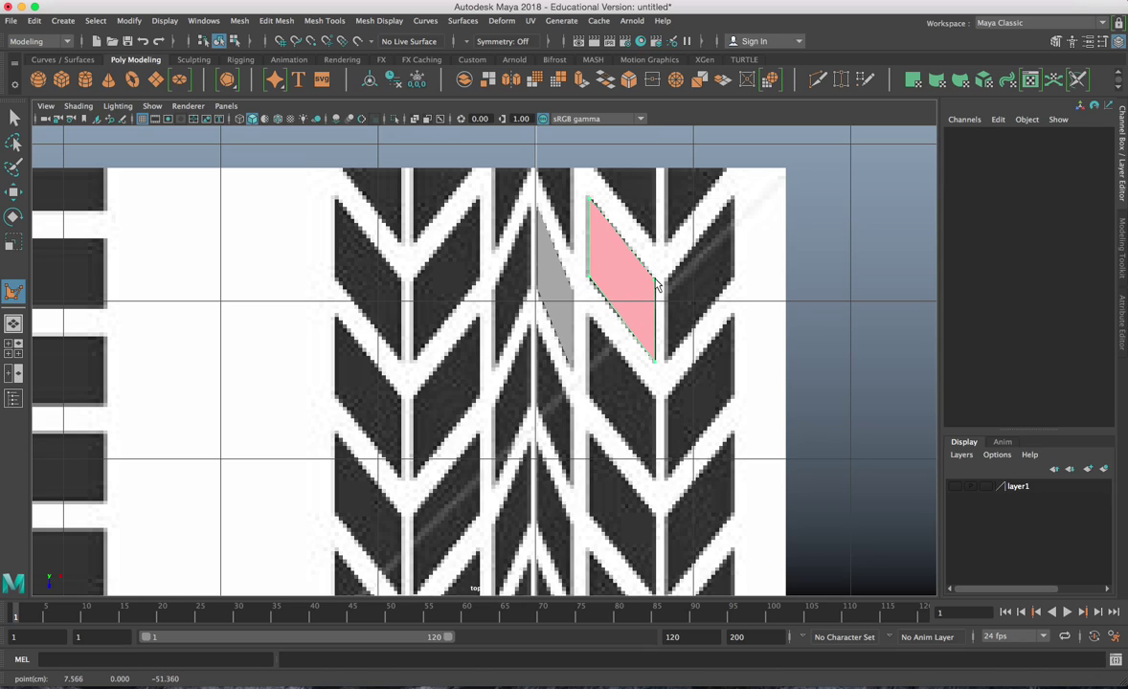
key(Return)
key(w)
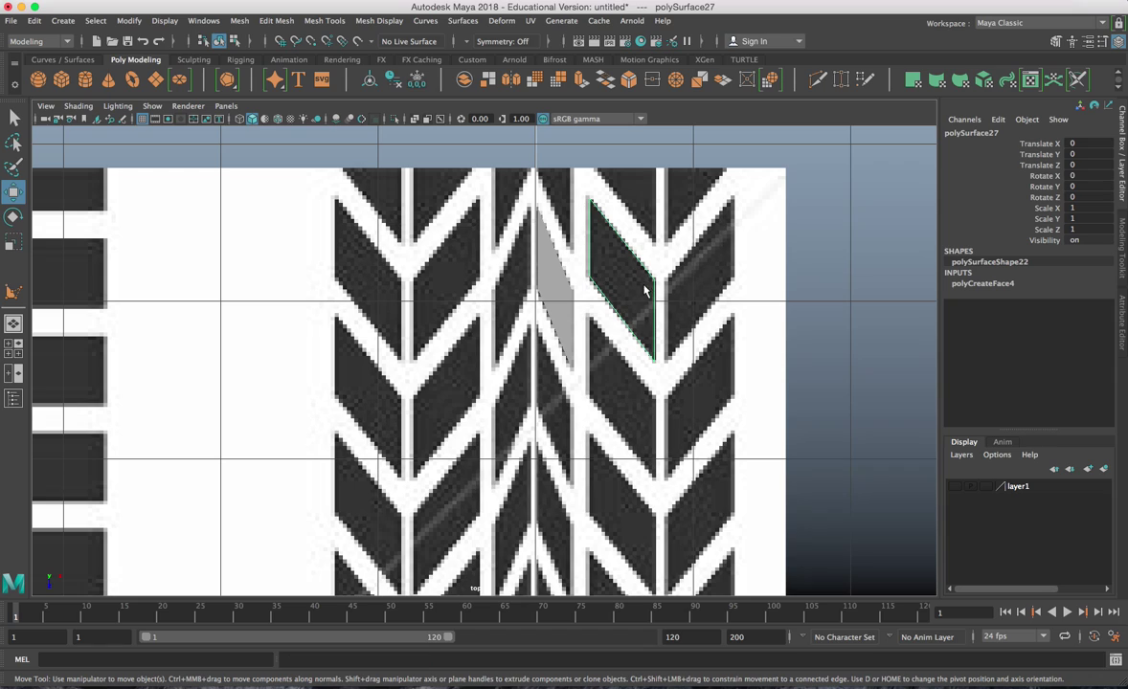
Center the pivots of both traced tread faces
drag(518, 266, 505, 240)
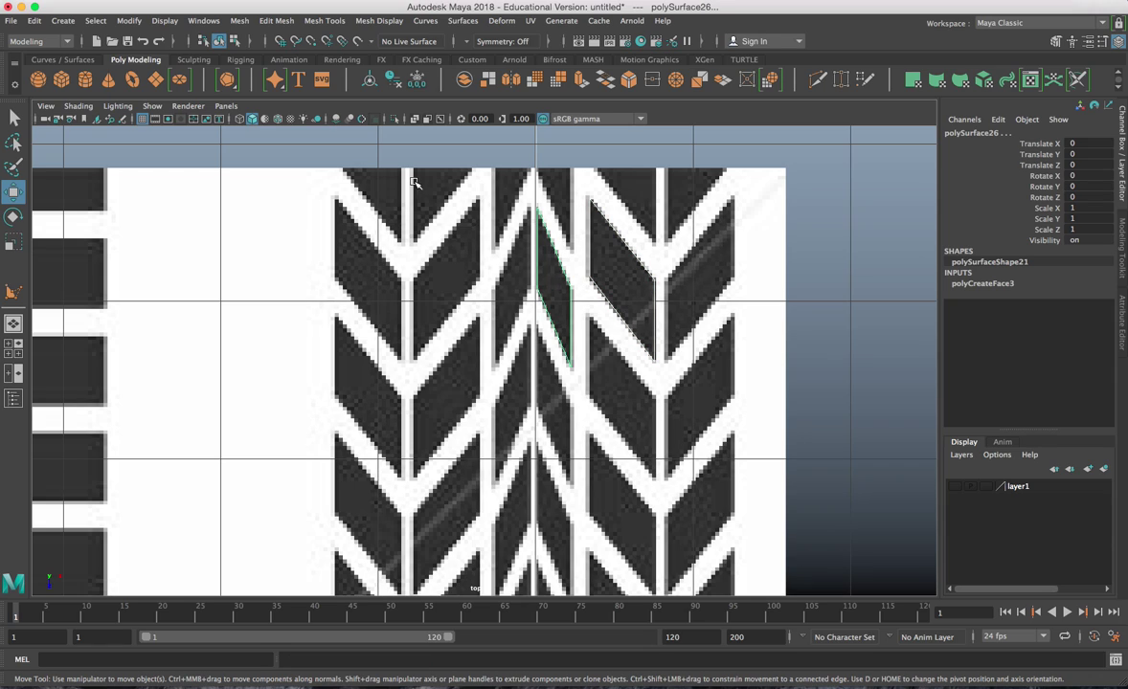
click(128, 20)
click(159, 119)
click(599, 260)
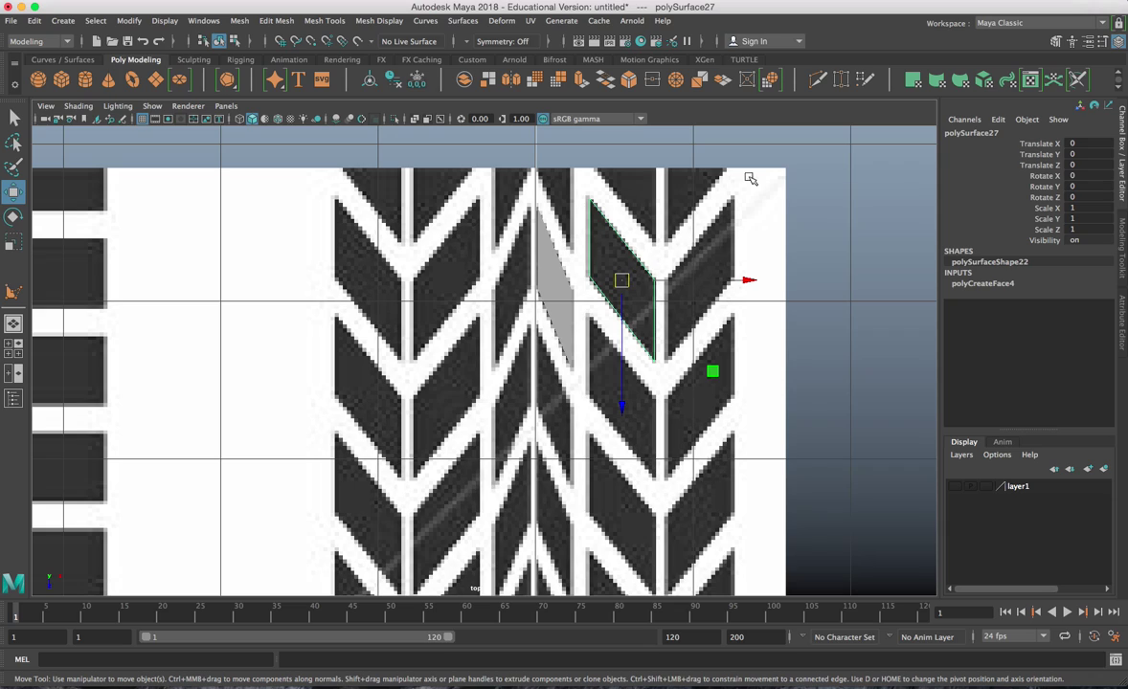
Assign the tread reference image plane to a new display layer and hide that layer
click(699, 174)
click(1103, 470)
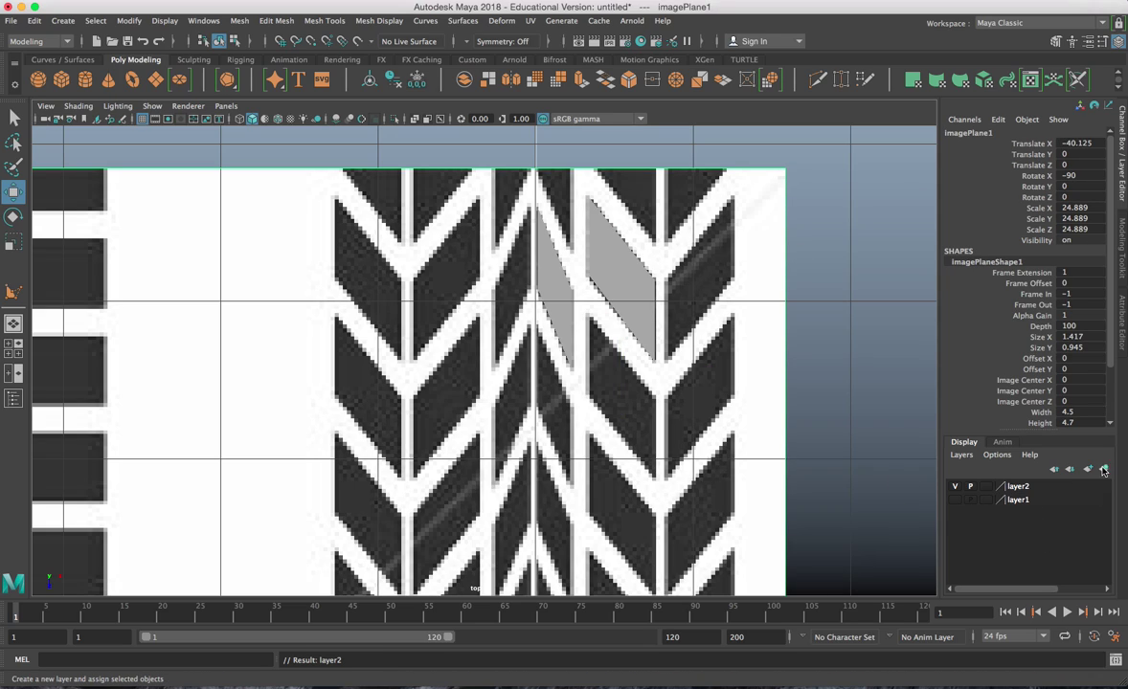
click(955, 487)
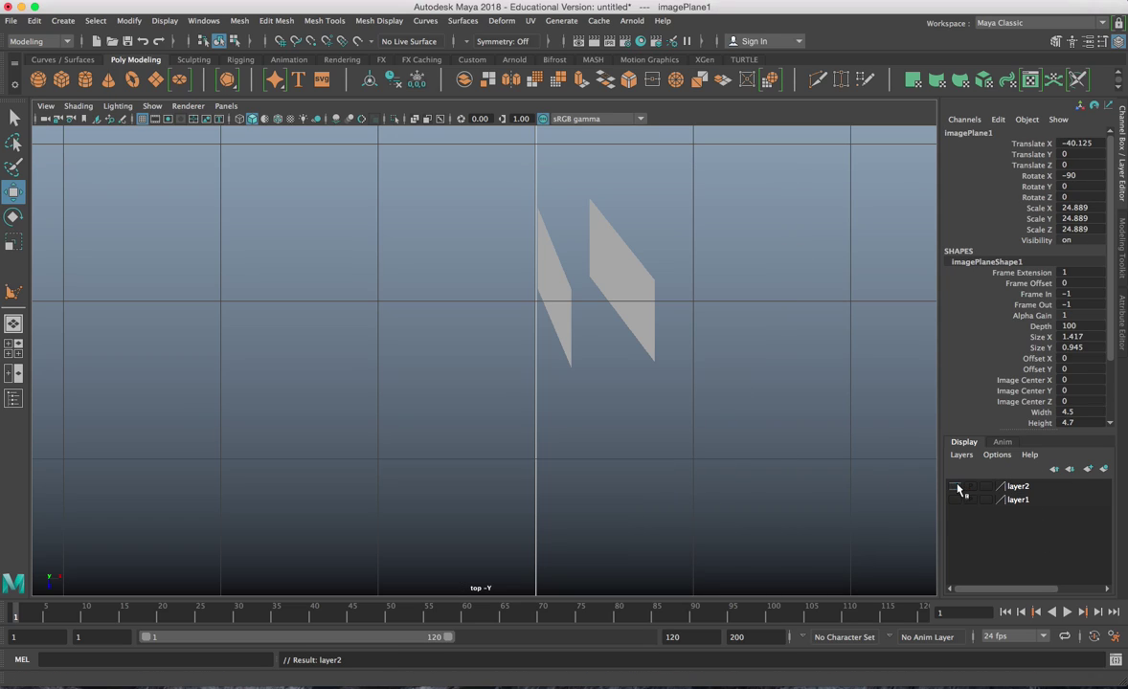
Move the wide tread face's pivot along X to just beyond its right edge
click(659, 333)
key(d)
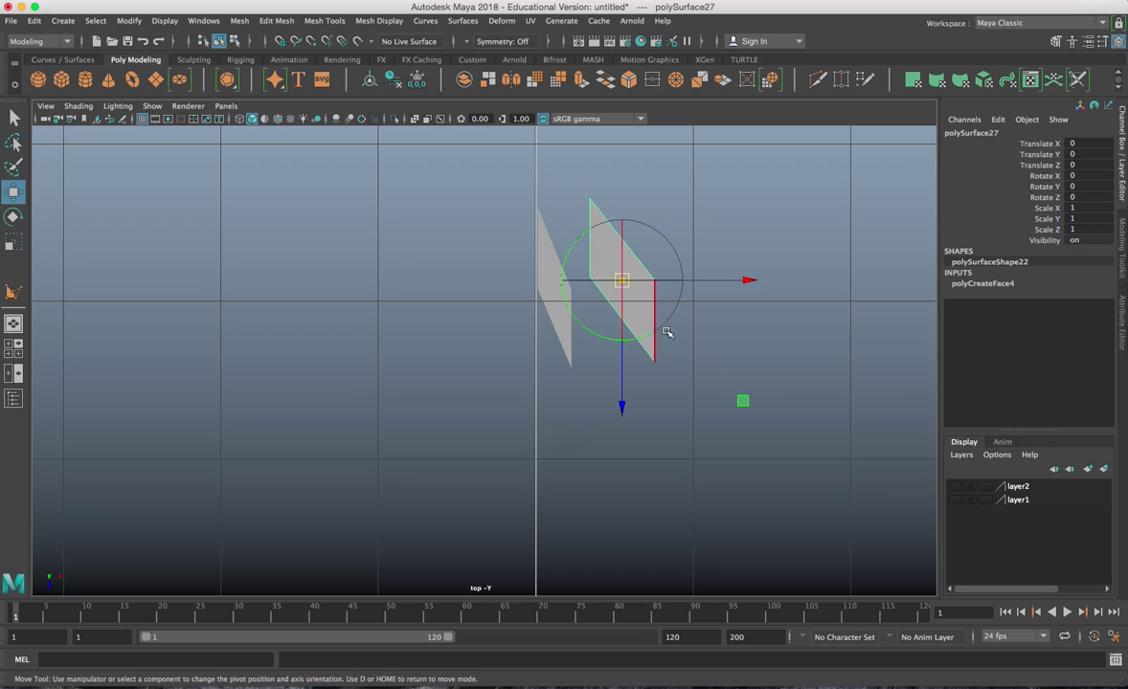
drag(697, 281, 735, 284)
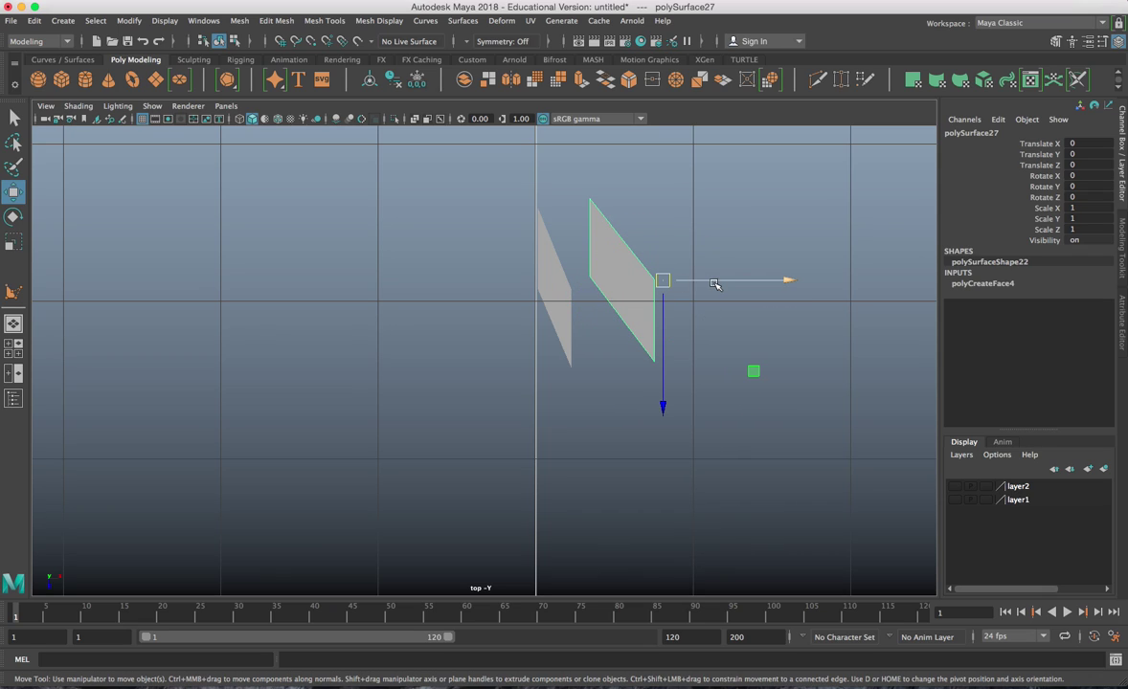
key(d)
drag(719, 281, 738, 282)
Mirror a duplicate of the wide face with Scale X -1 and align it over the shown reference block at Translate X -0.64
key(ctrl+d)
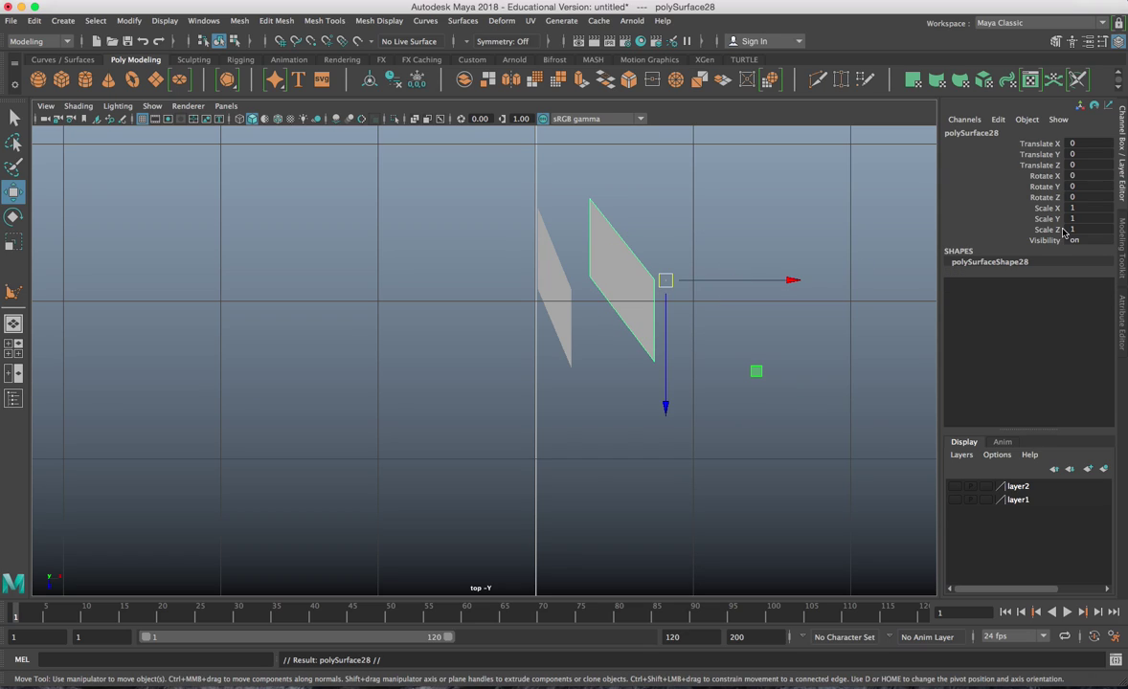
click(1088, 207)
text(-1)
key(Return)
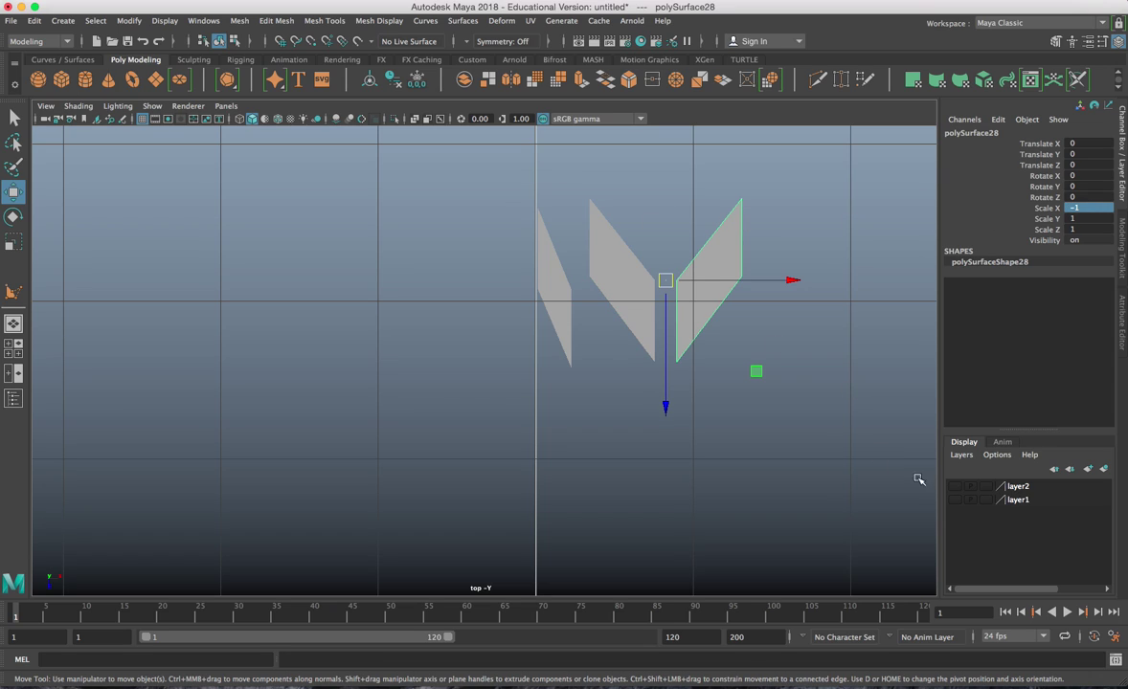
click(954, 486)
drag(758, 288, 747, 284)
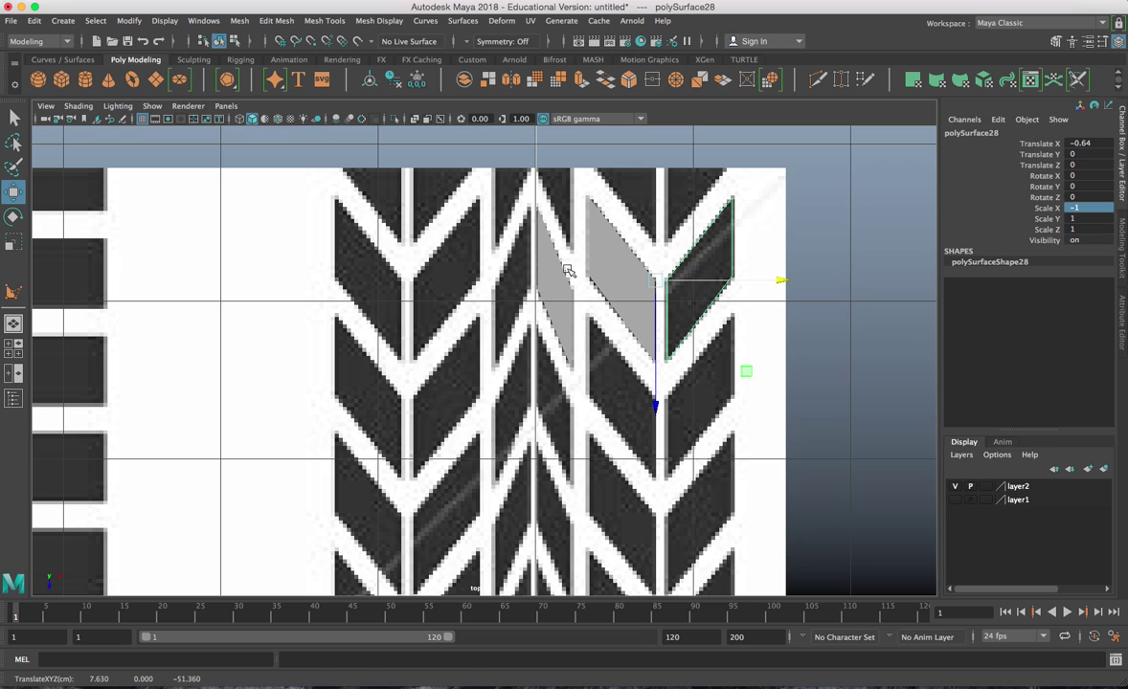
Hide the reference layer and combine the three tread faces into a single mesh
click(565, 304)
shift+click(611, 255)
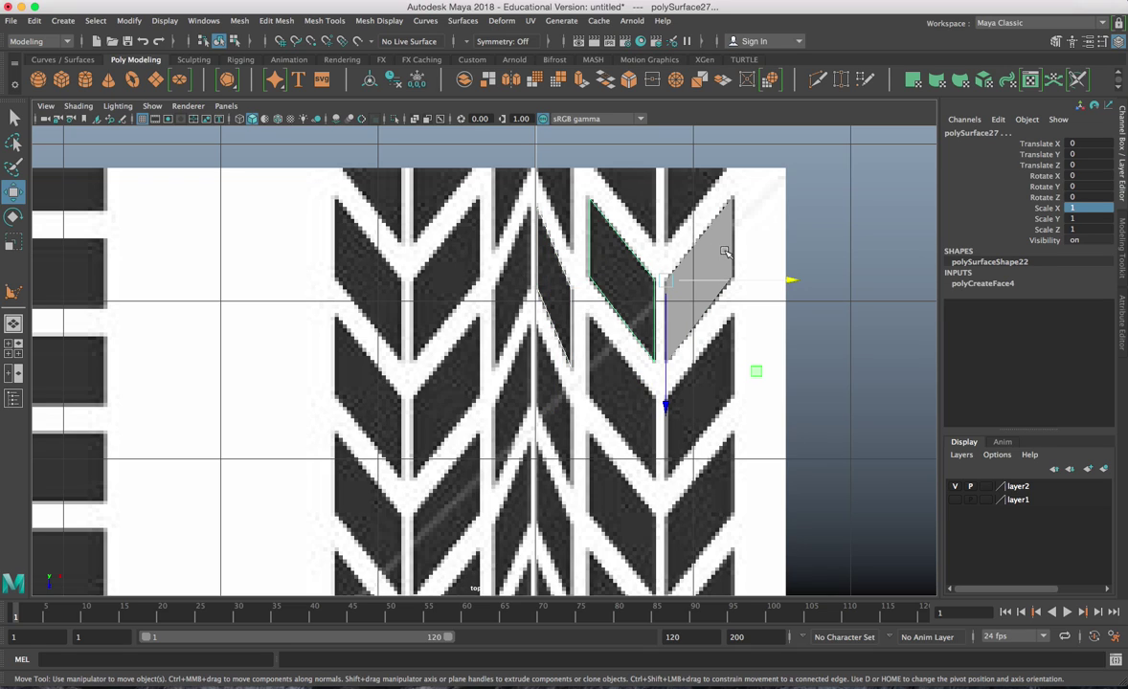
key(ctrl+shift+d)
key(space)
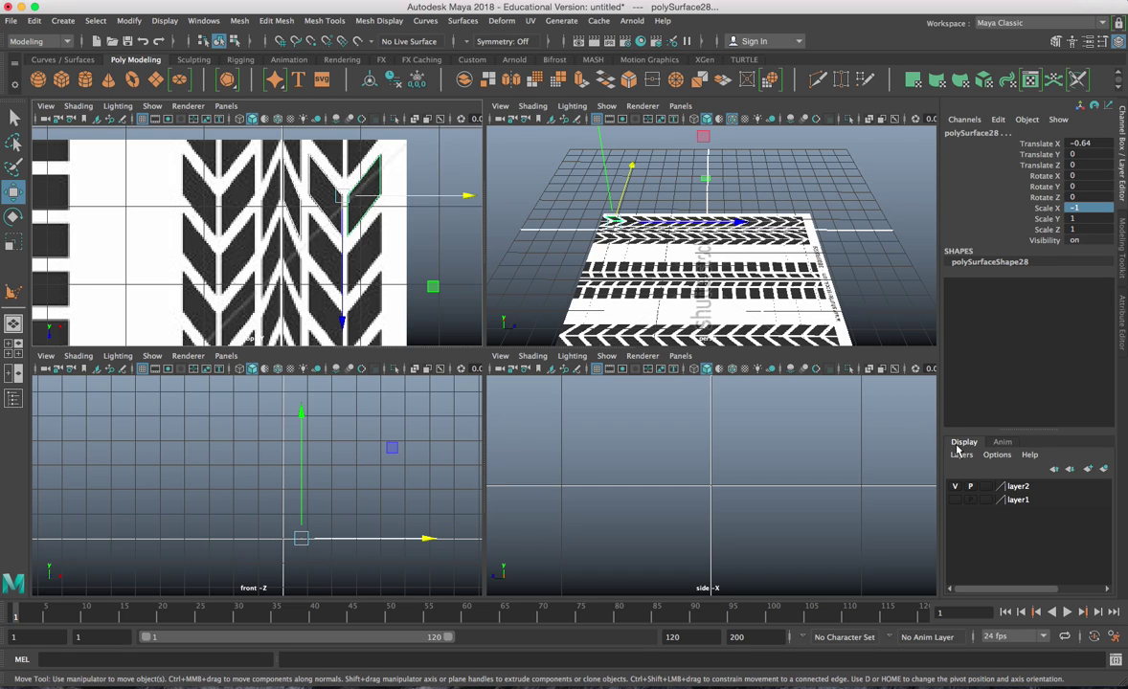
click(954, 486)
key(space)
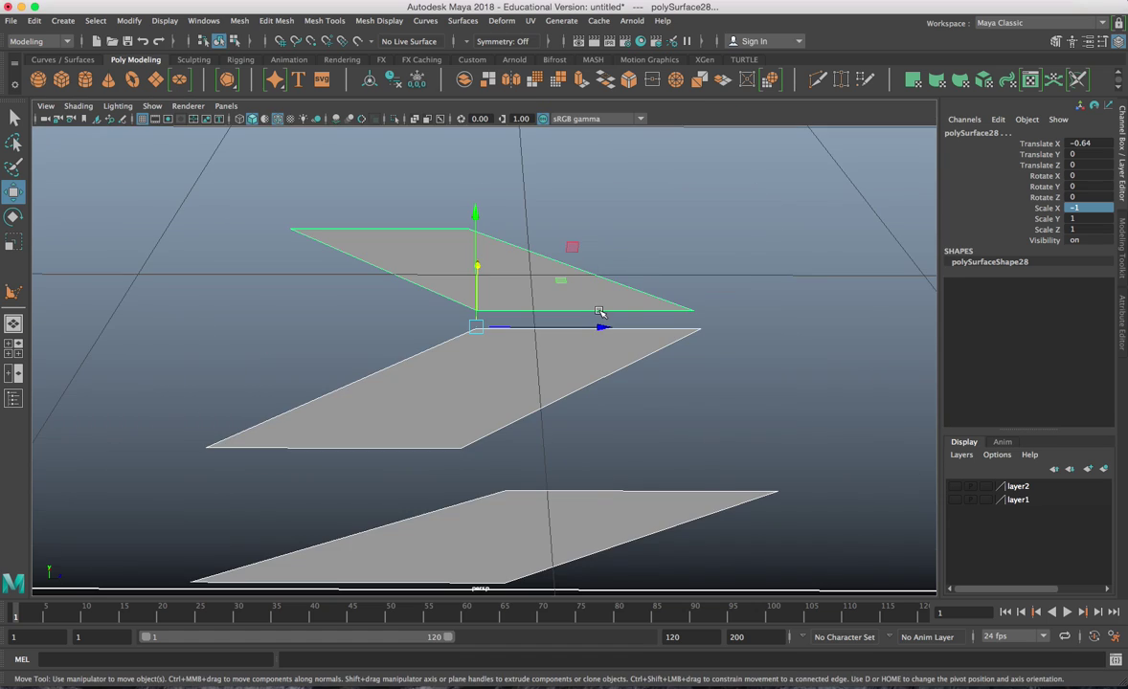
scroll(603, 316, down, 3)
alt+drag(592, 323, 620, 408)
scroll(584, 403, up, 5)
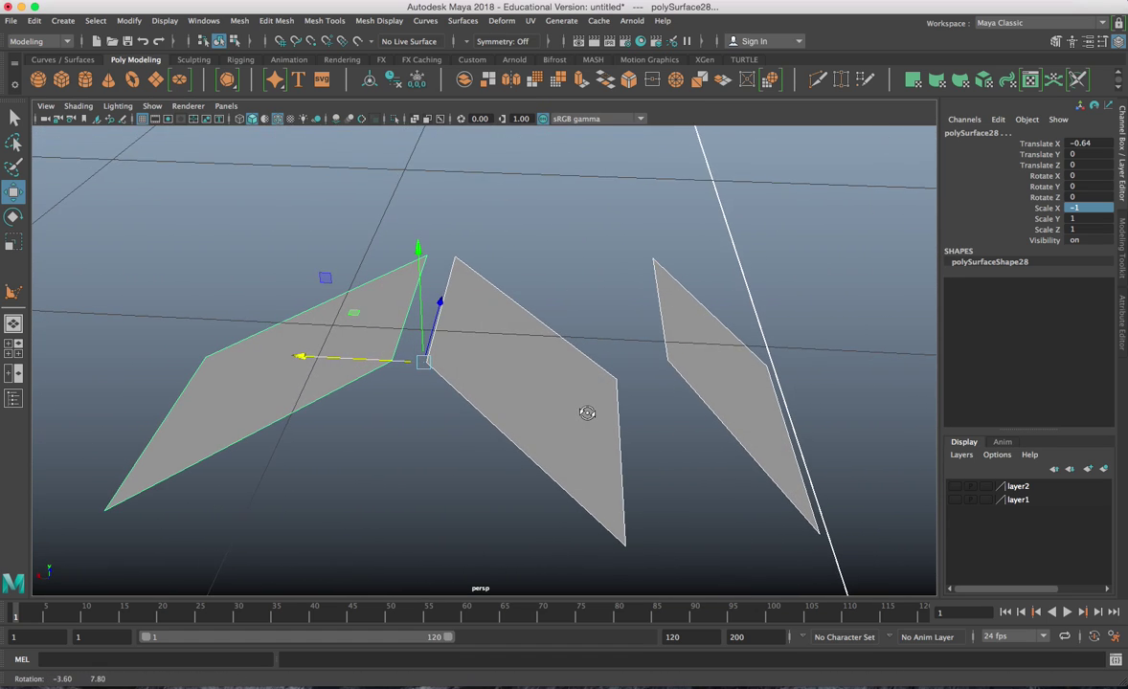
click(239, 20)
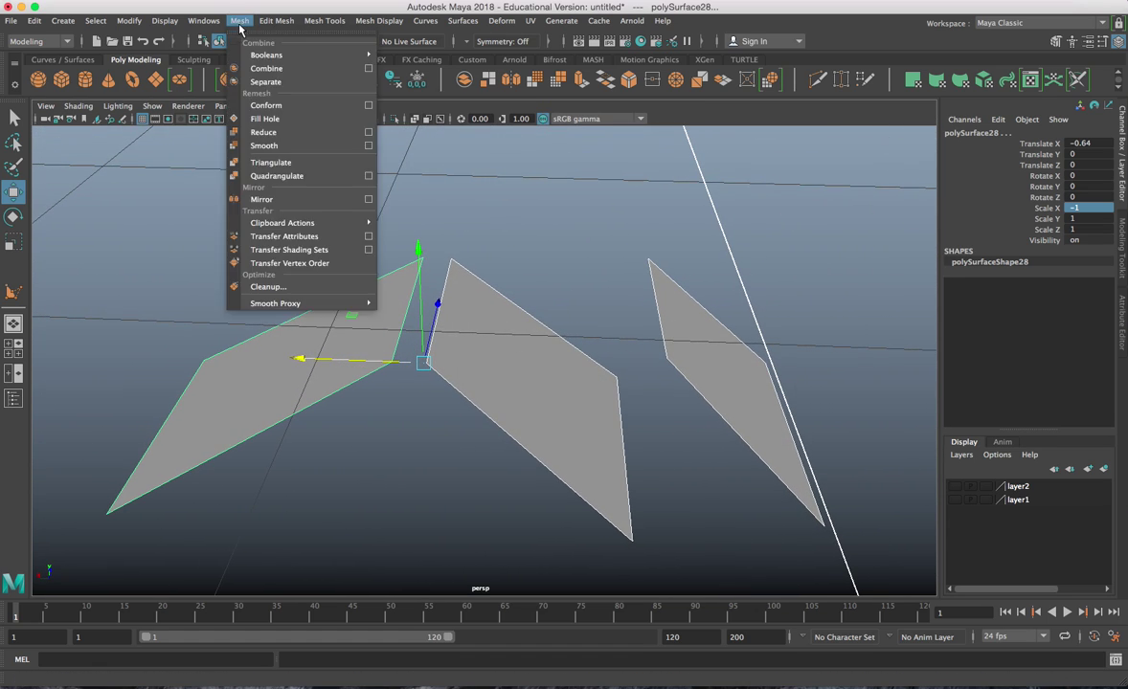
click(266, 69)
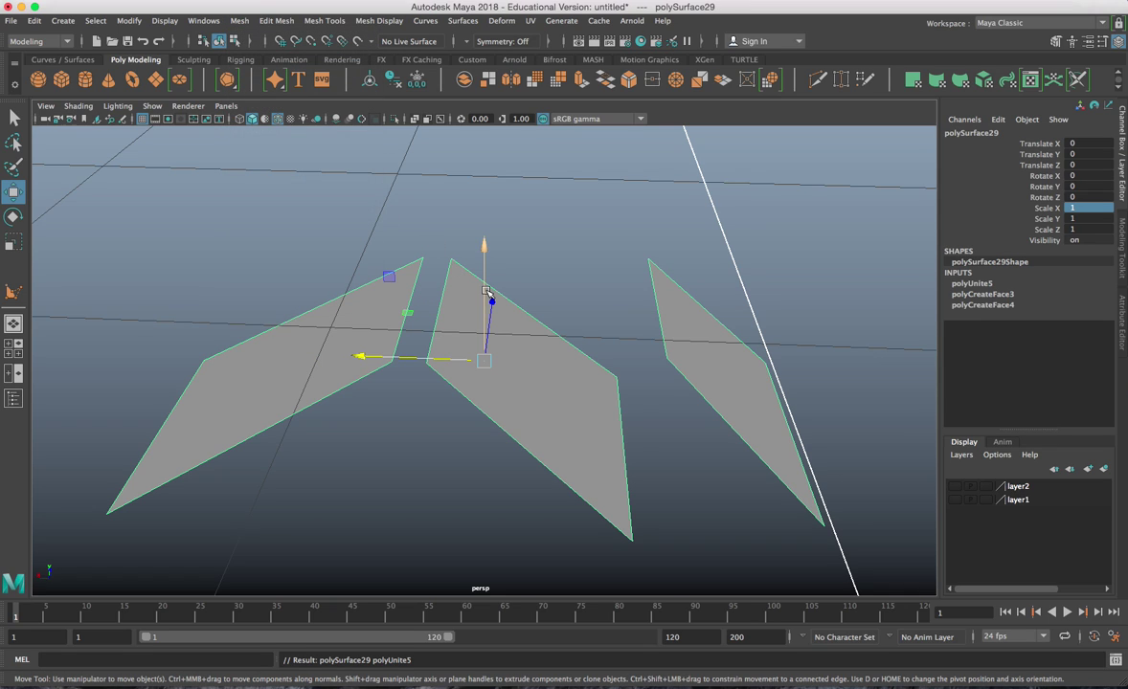
Extrude the combined tread faces inward with an offset of 0.2
key(ctrl+e)
drag(687, 302, 686, 302)
alt+drag(484, 373, 484, 316)
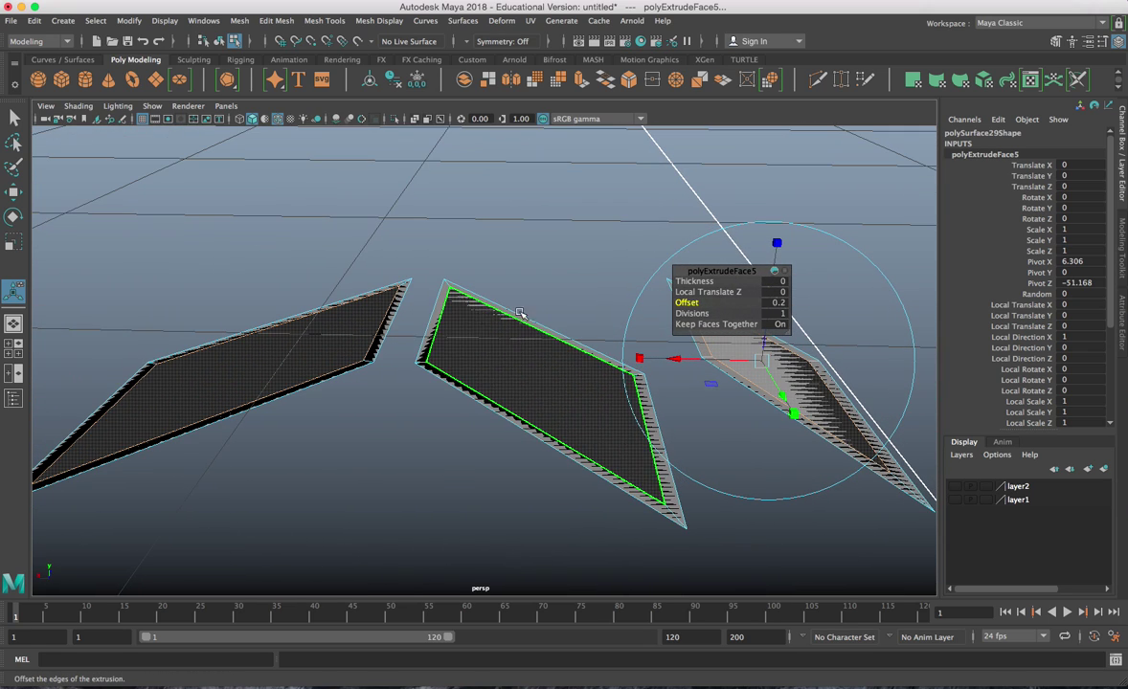
alt+middle_drag(592, 221, 546, 217)
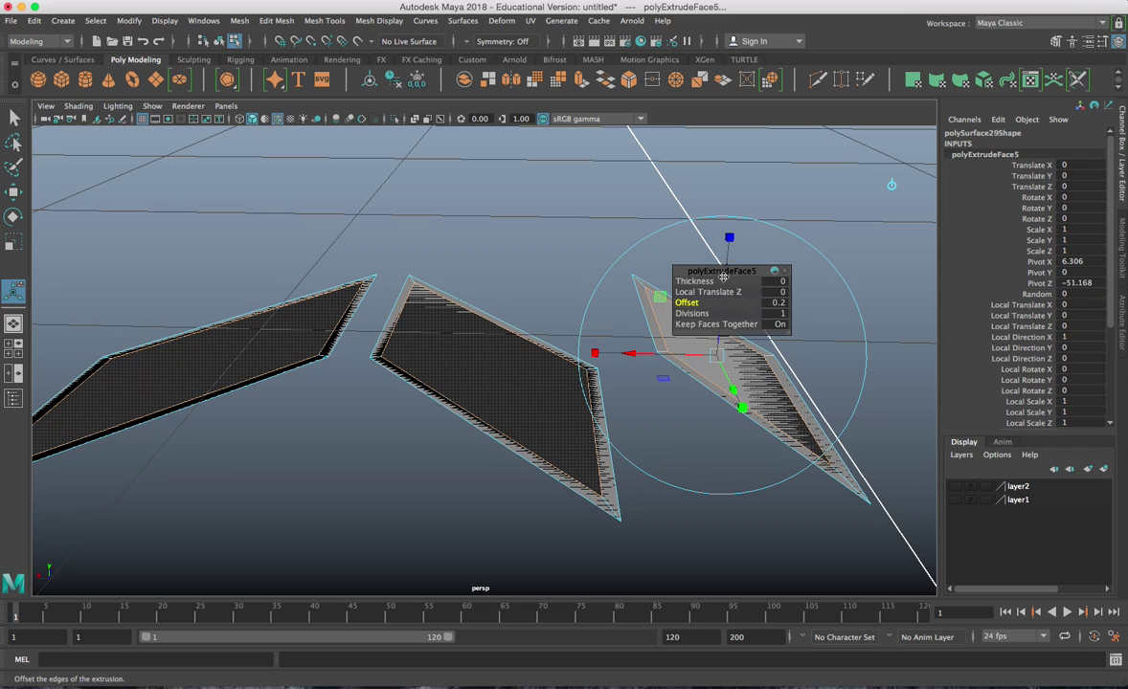
drag(722, 272, 823, 182)
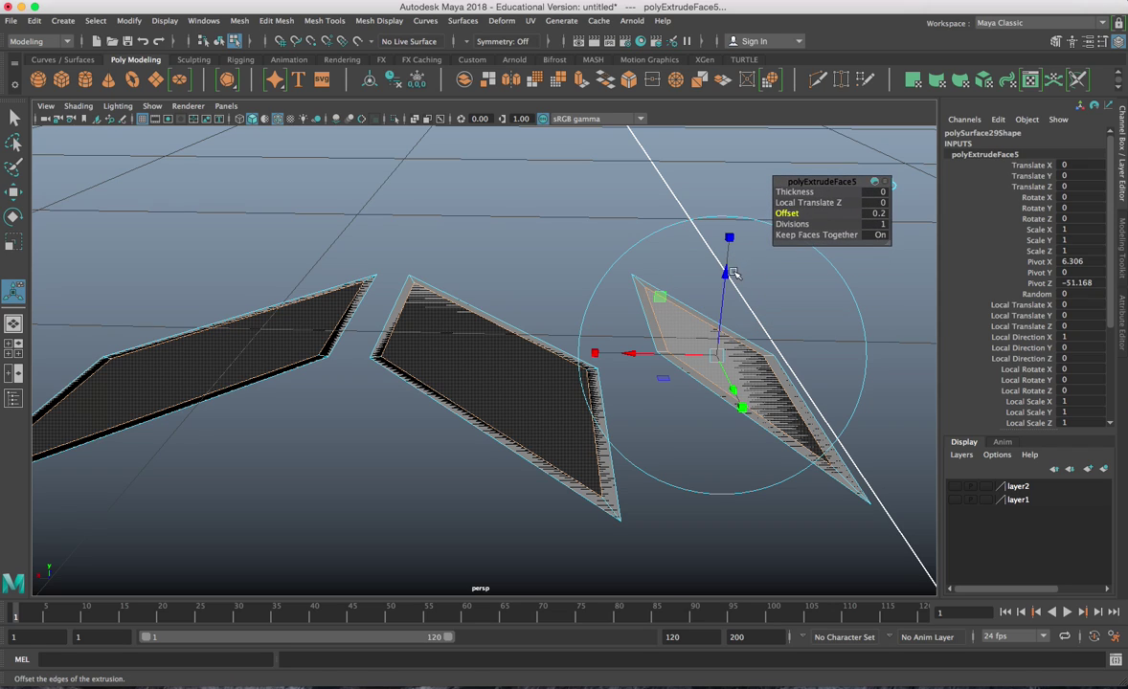
Extrude the inset tread faces again and raise them to give the blocks height
click(727, 276)
key(ctrl+e)
drag(727, 275, 728, 237)
Delete the underside face of each of the three tread blocks and return to object mode
alt+drag(496, 395, 506, 328)
click(295, 338)
key(Delete)
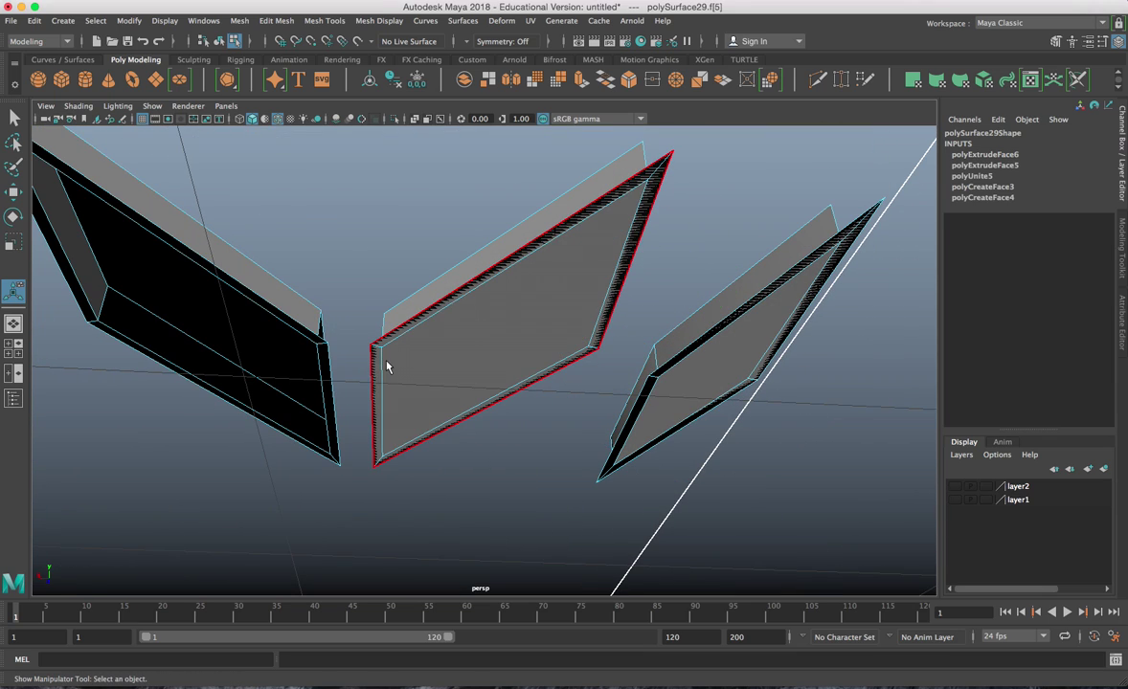
click(453, 317)
key(Delete)
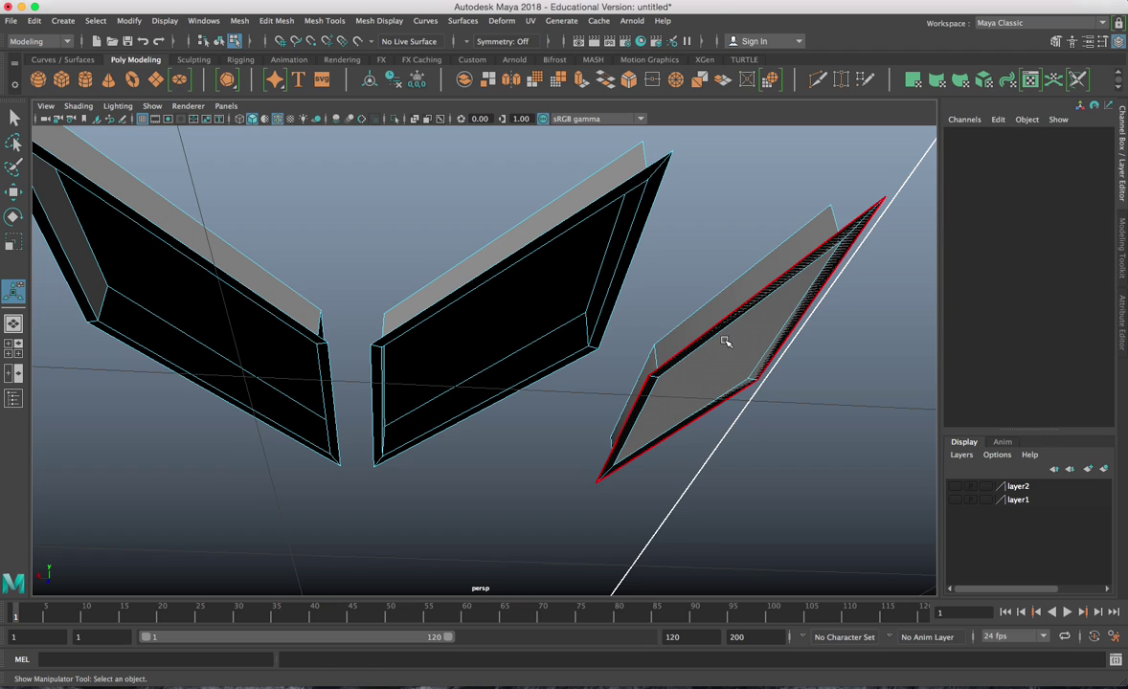
click(726, 342)
key(Delete)
alt+drag(627, 383, 520, 347)
right_drag(518, 288, 554, 266)
alt+drag(524, 352, 529, 436)
Show the tread reference layer behind the finished blocks in the top view, with the Move tool active
key(space)
key(space)
scroll(552, 234, up, 2)
alt+middle_drag(552, 234, 475, 362)
scroll(468, 352, up, 2)
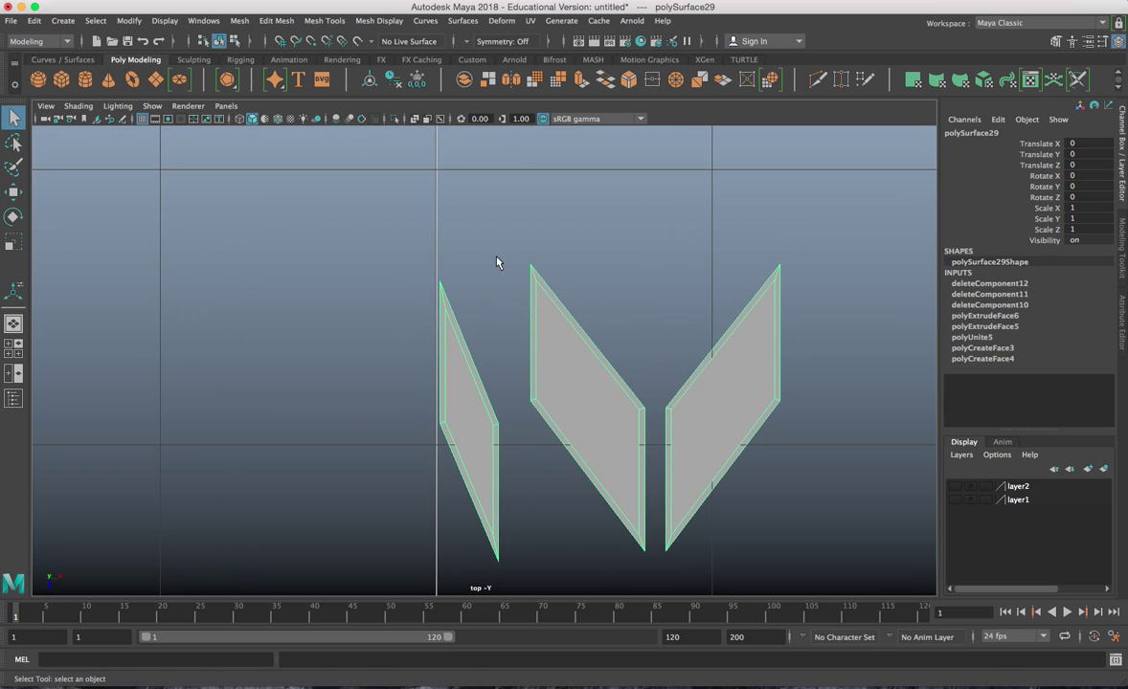
alt+middle_drag(592, 325, 580, 247)
key(w)
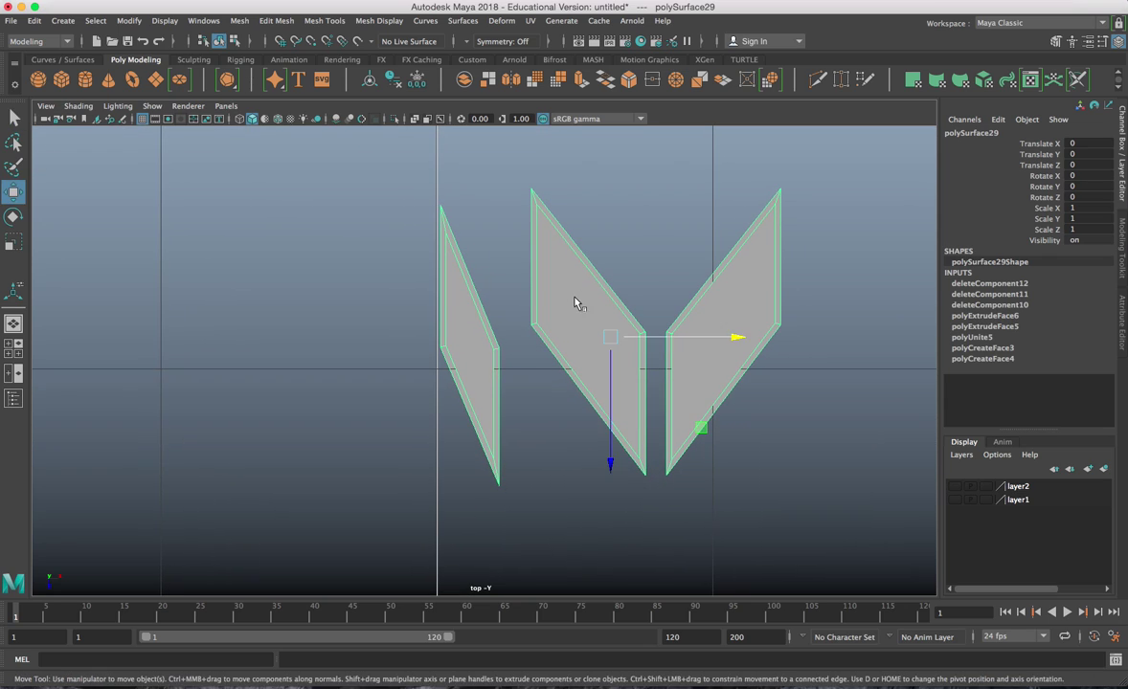
click(955, 487)
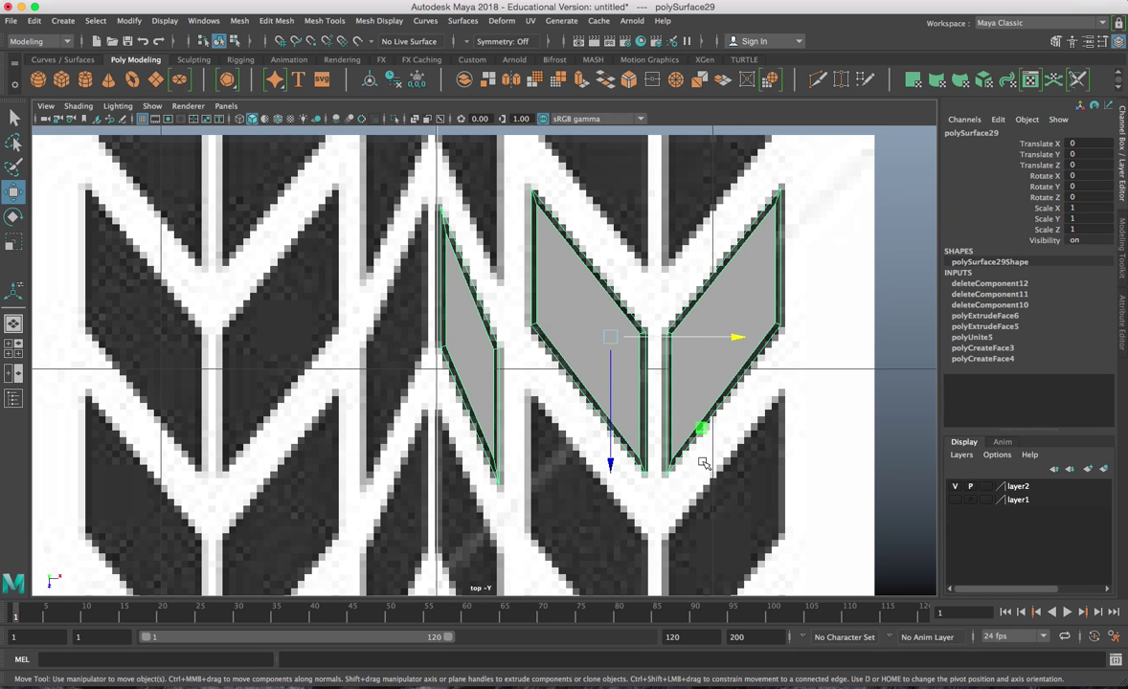
Add a Grease Pencil frame to the top view and set the marker colour to red
alt+middle_drag(639, 458, 582, 403)
scroll(582, 454, up, 3)
scroll(584, 403, up, 1)
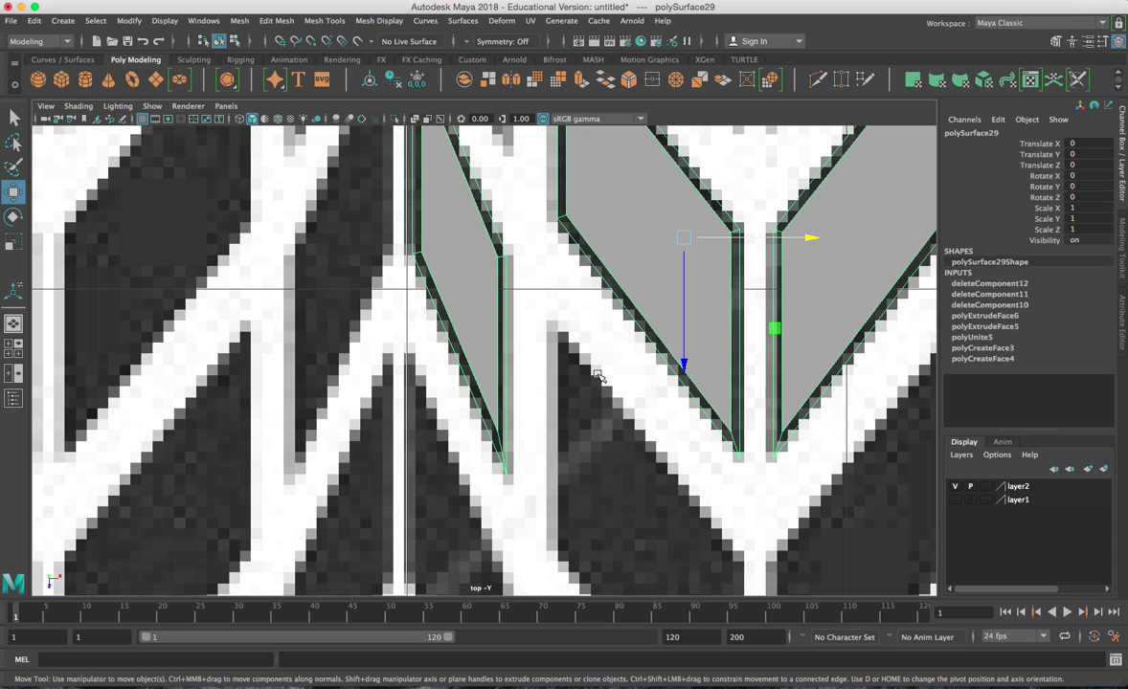
click(116, 119)
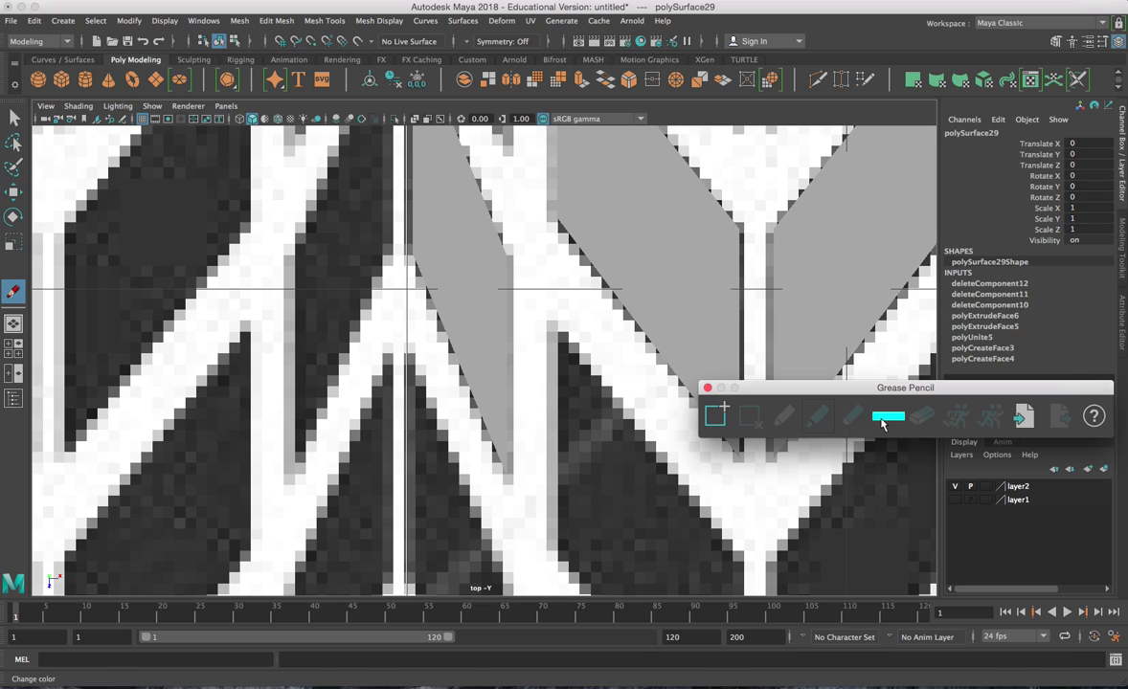
click(715, 414)
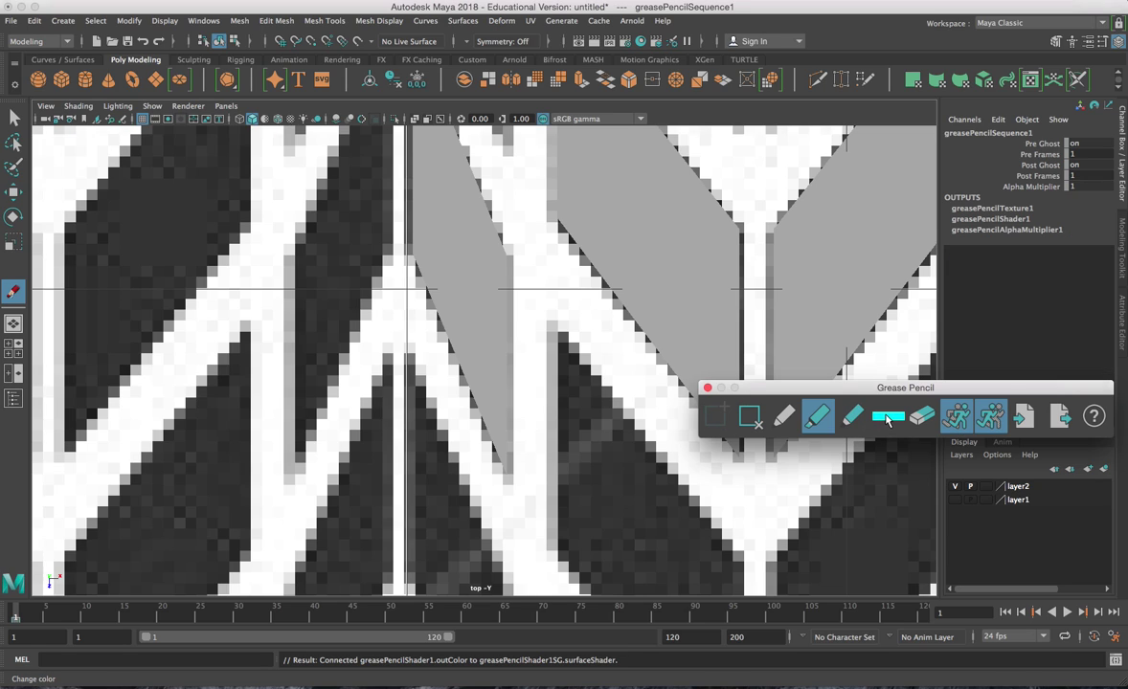
click(884, 416)
click(839, 384)
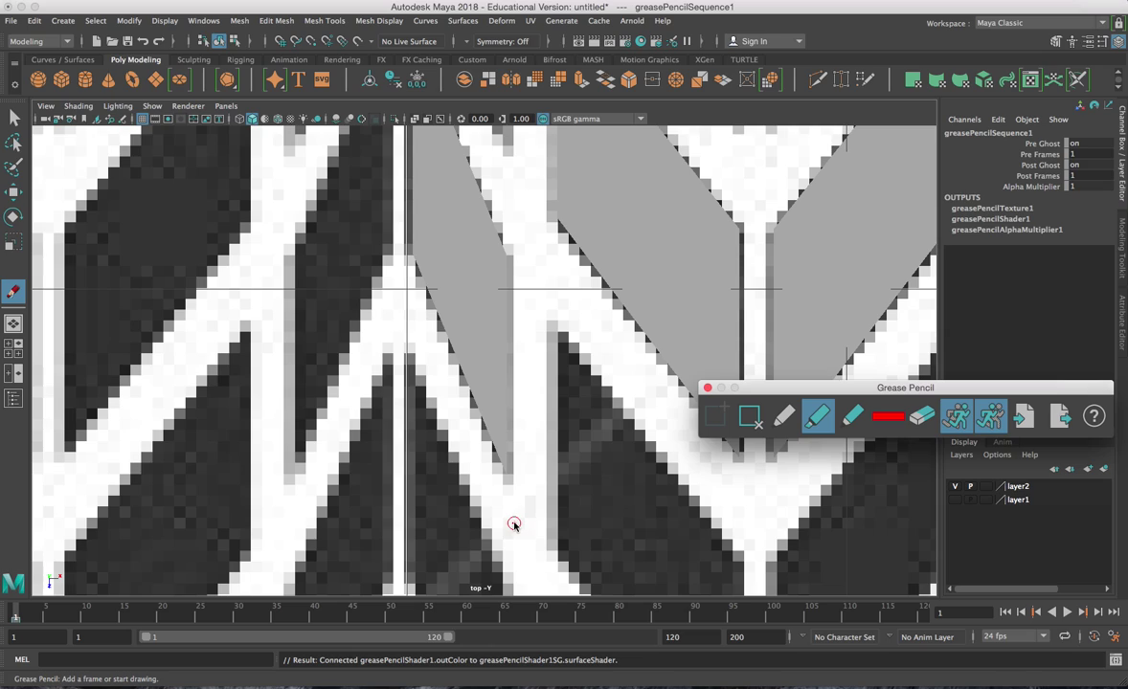
Turn on wireframe on shaded and mark red target points beyond the narrow block's two lower corners, linking each corner to its point
drag(515, 529, 515, 532)
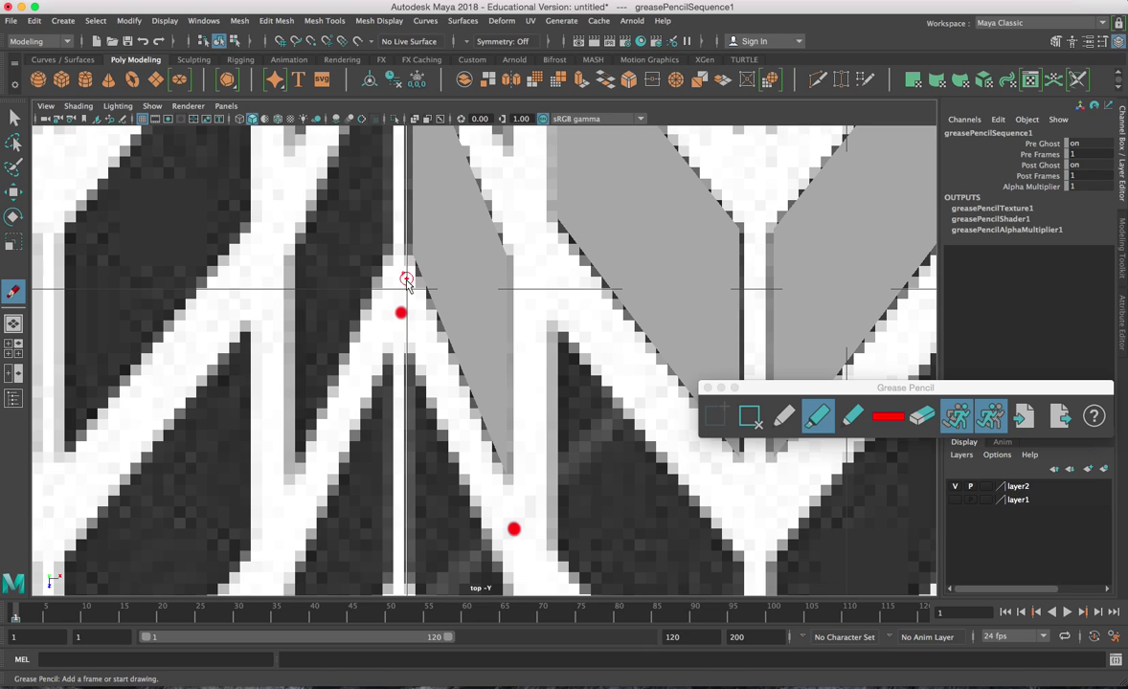
click(278, 120)
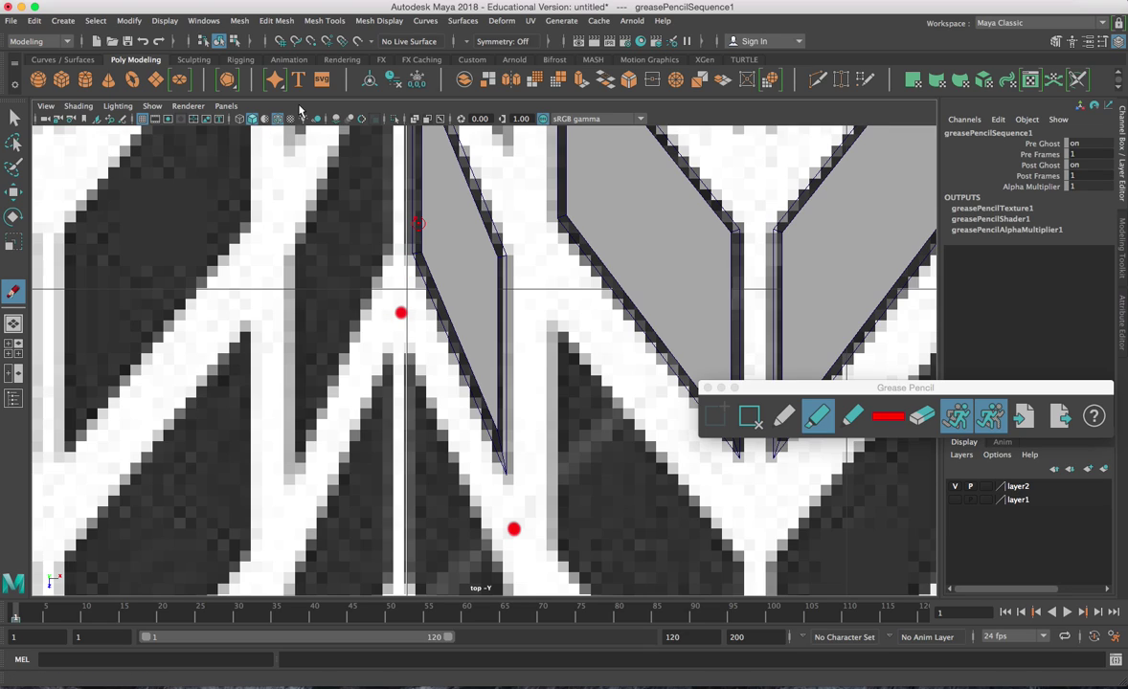
drag(410, 255, 401, 311)
drag(505, 473, 513, 526)
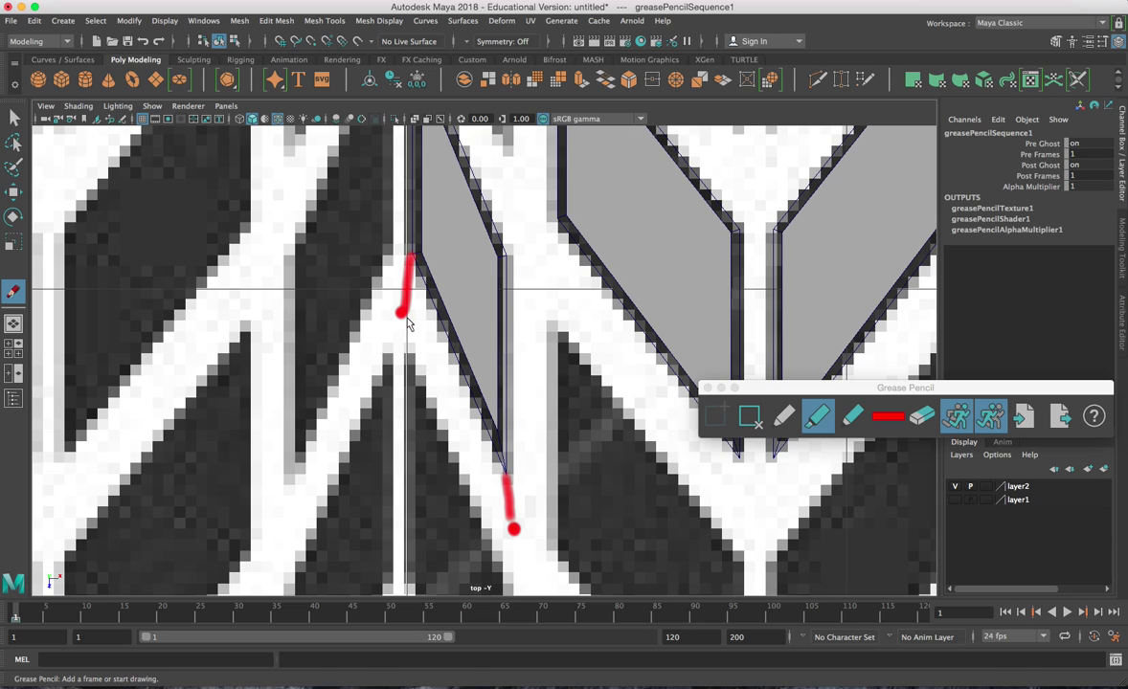
Sketch red guides along the narrow block's slanted lower edge and inner side, linking its upper corner to the neighbouring wide block
drag(429, 363, 506, 498)
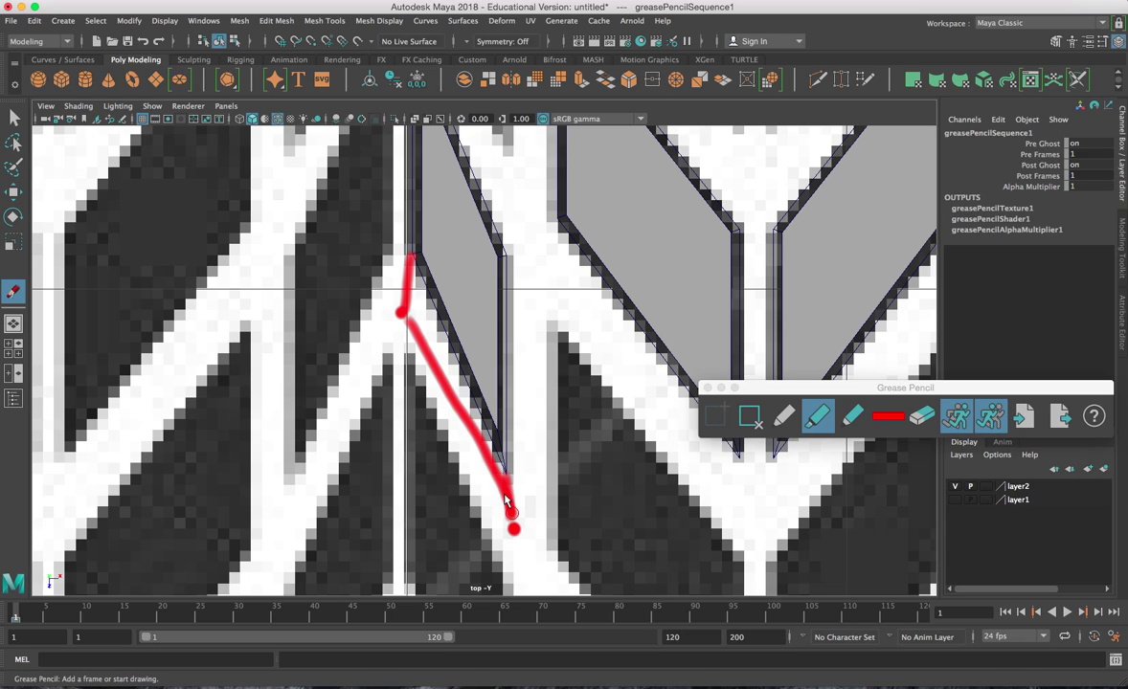
key(ctrl+z)
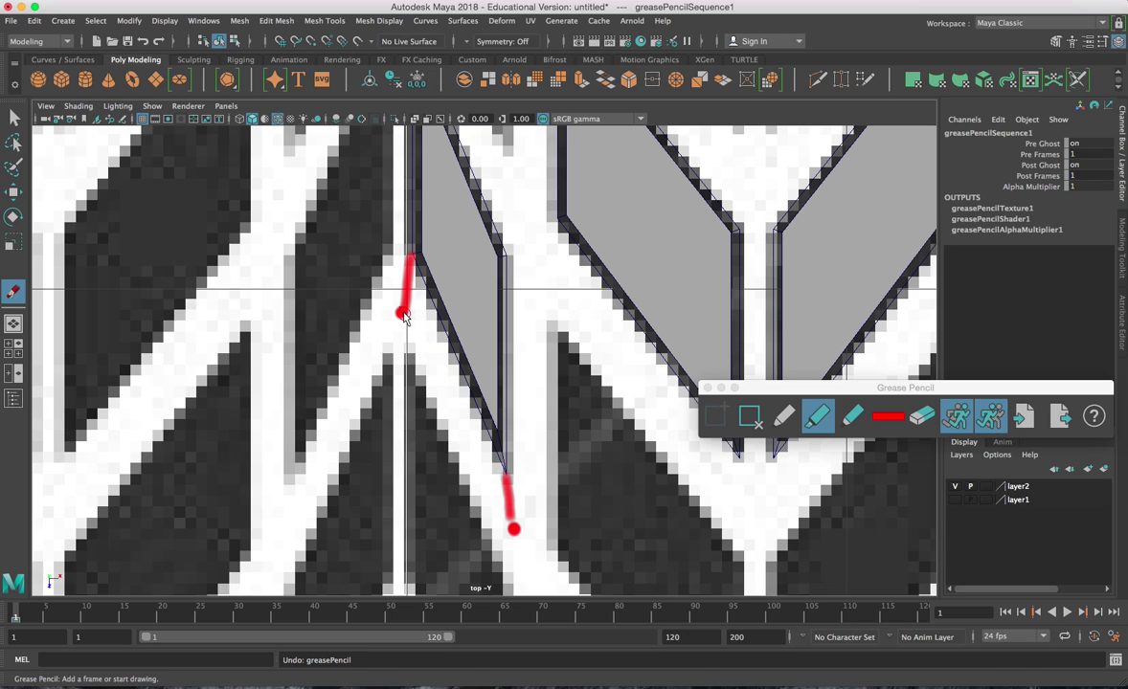
drag(403, 315, 508, 522)
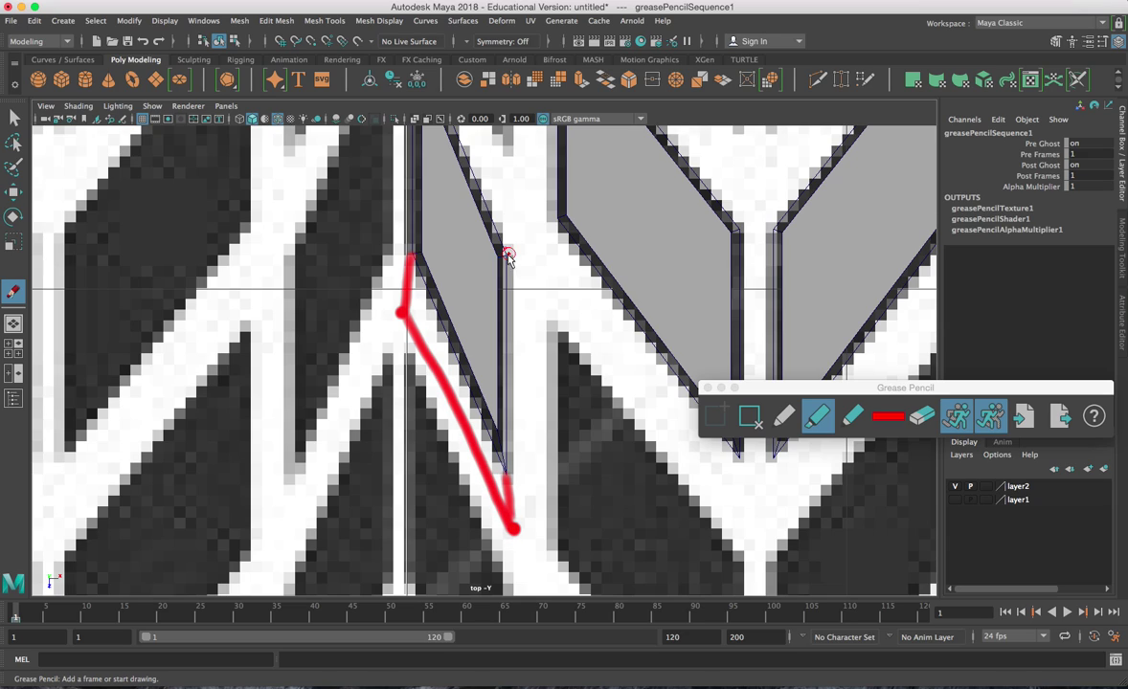
mouse_move(506, 256)
mouse_down()
mouse_move(522, 253)
mouse_move(524, 301)
mouse_up()
drag(524, 346, 524, 397)
drag(525, 441, 518, 525)
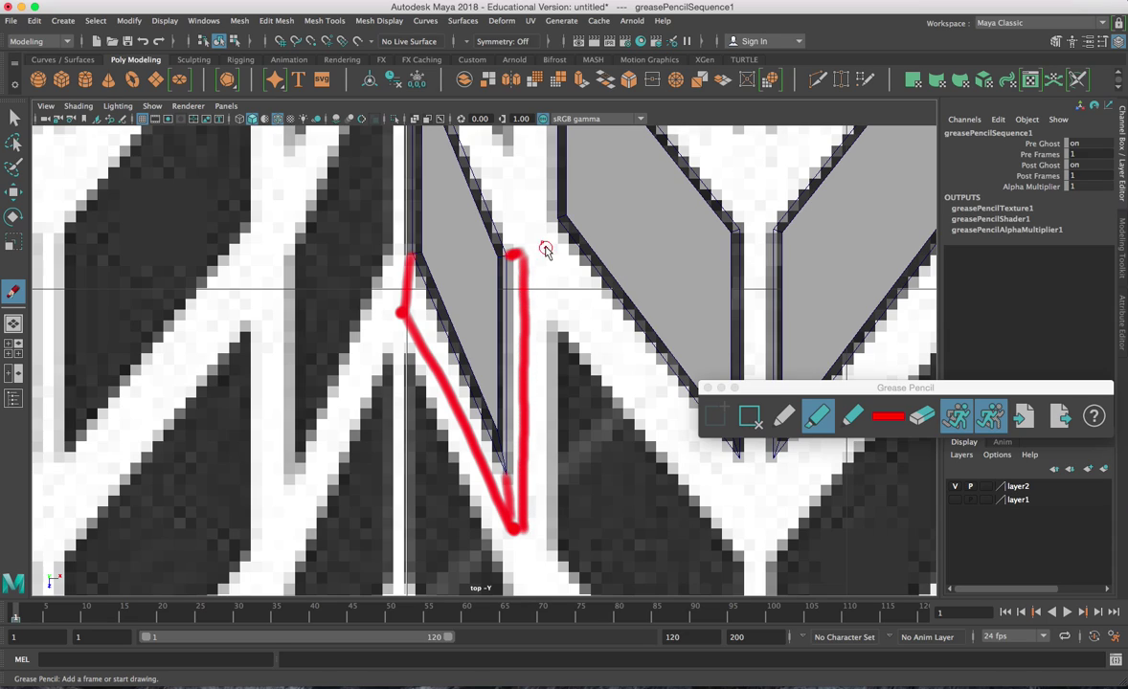
drag(514, 256, 551, 223)
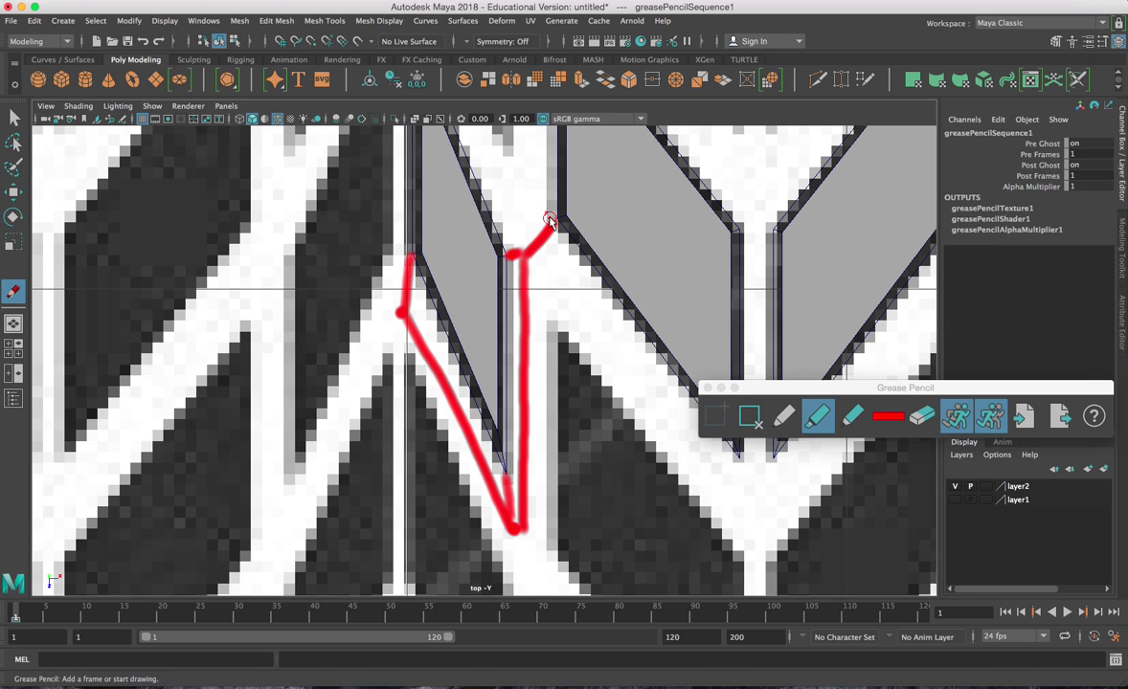
Sketch a centre guide between the two wide blocks, converge their lower tips on it, and trace the first wide block's slanted lower edge
drag(869, 390, 855, 583)
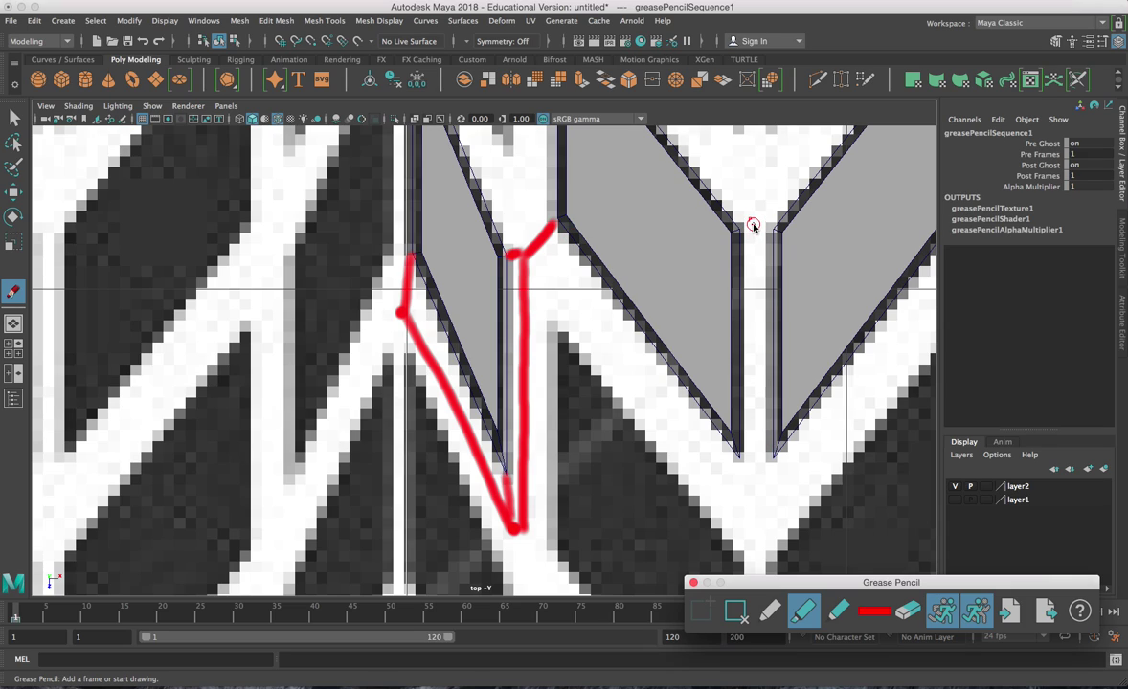
drag(752, 261, 754, 522)
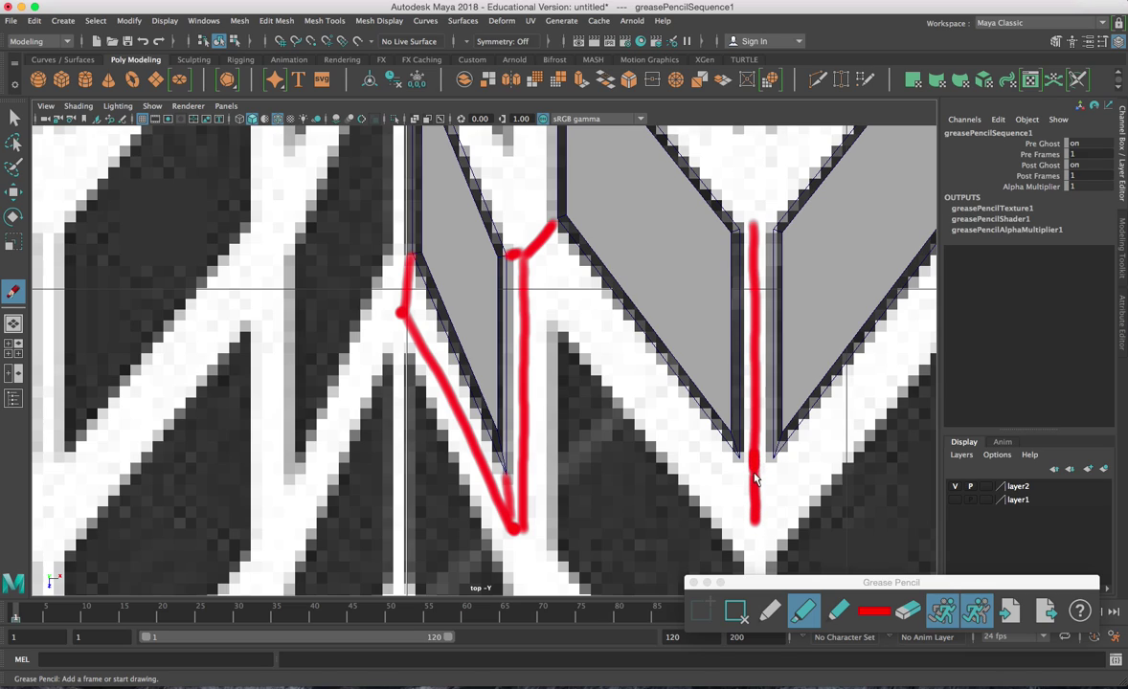
drag(773, 460, 763, 513)
drag(738, 461, 753, 519)
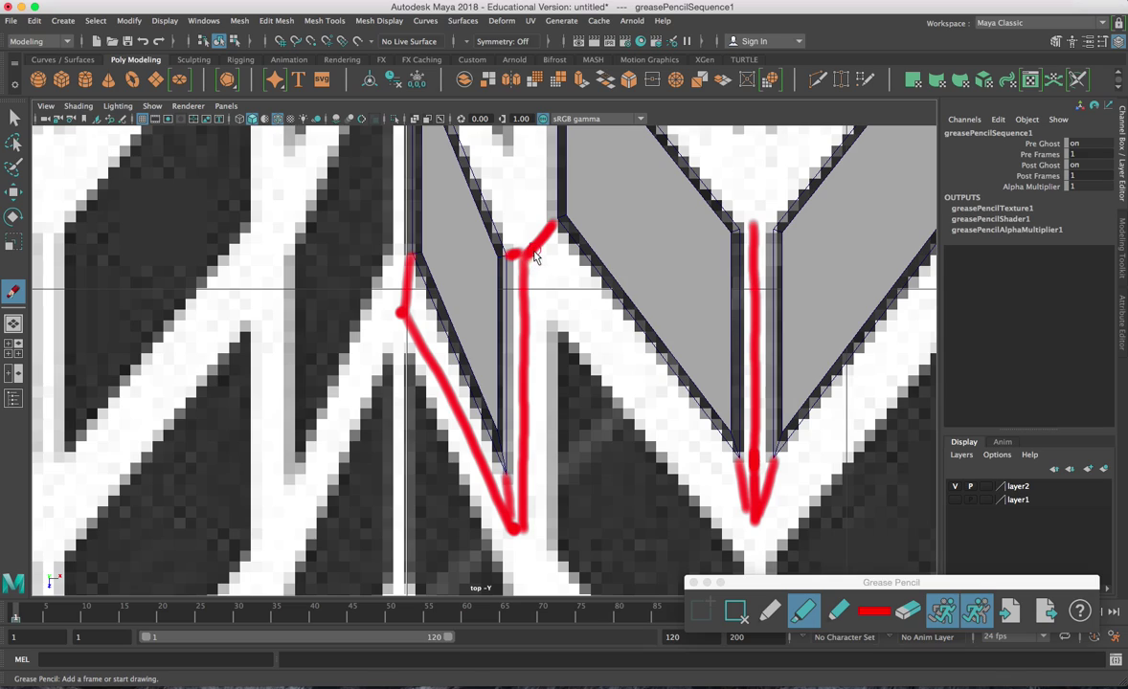
drag(558, 285, 737, 498)
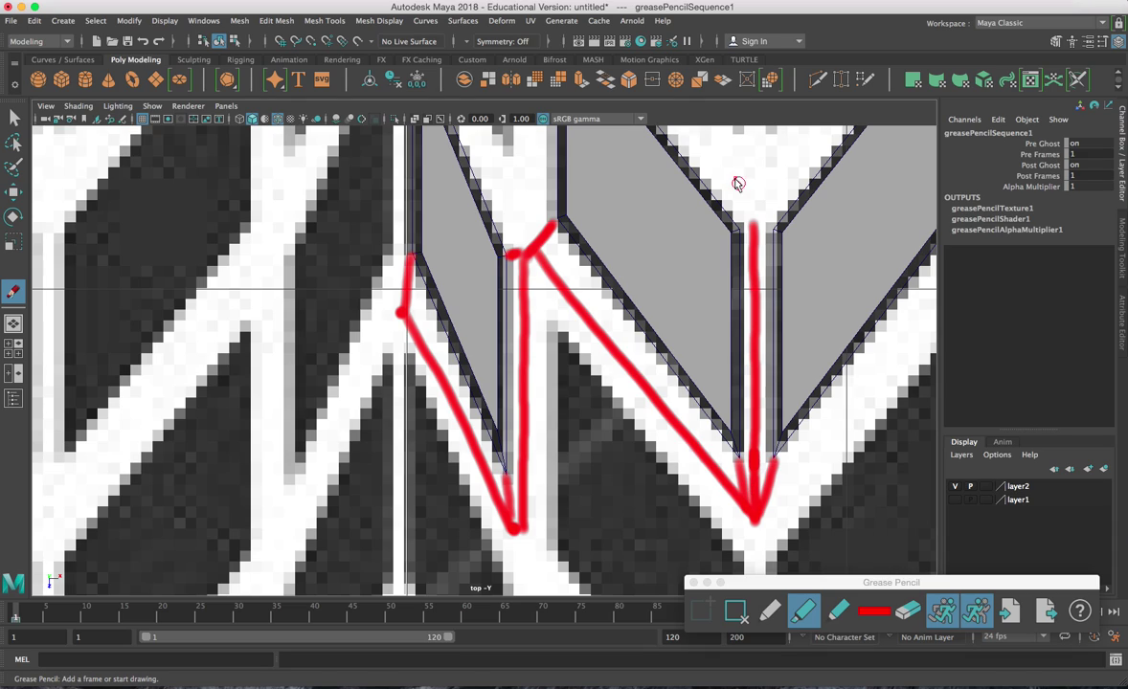
Sketch the remaining groove guides above the V, below the outer wide block, and upward between the narrow and wide blocks
drag(734, 193, 752, 222)
drag(829, 134, 766, 217)
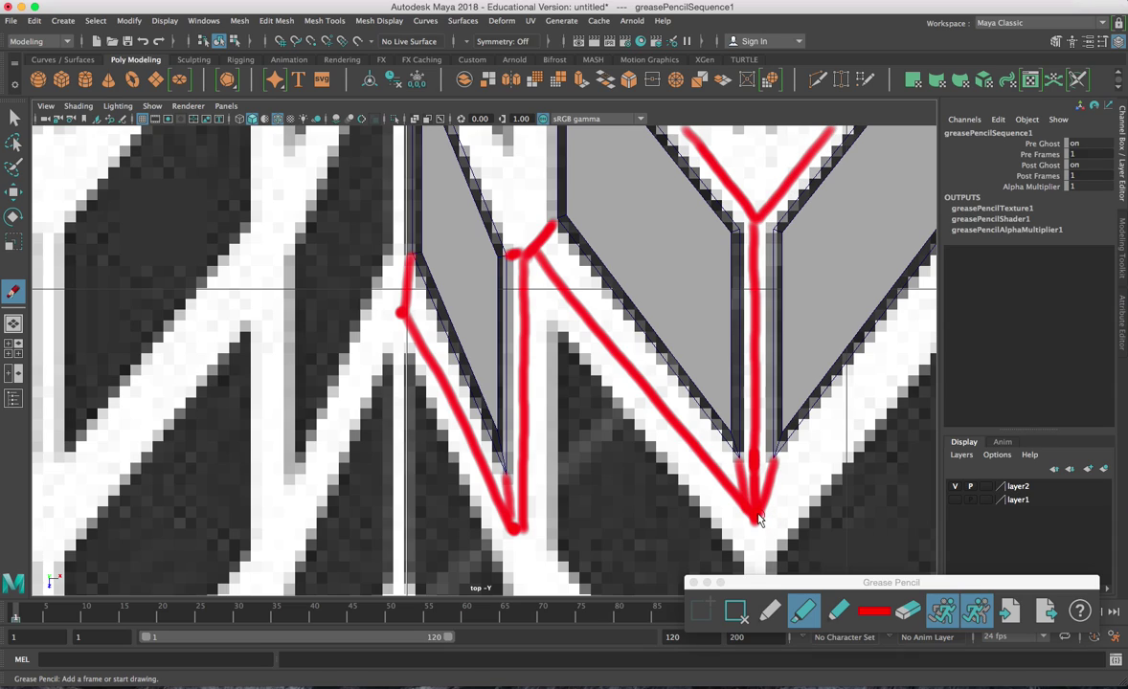
drag(755, 518, 848, 420)
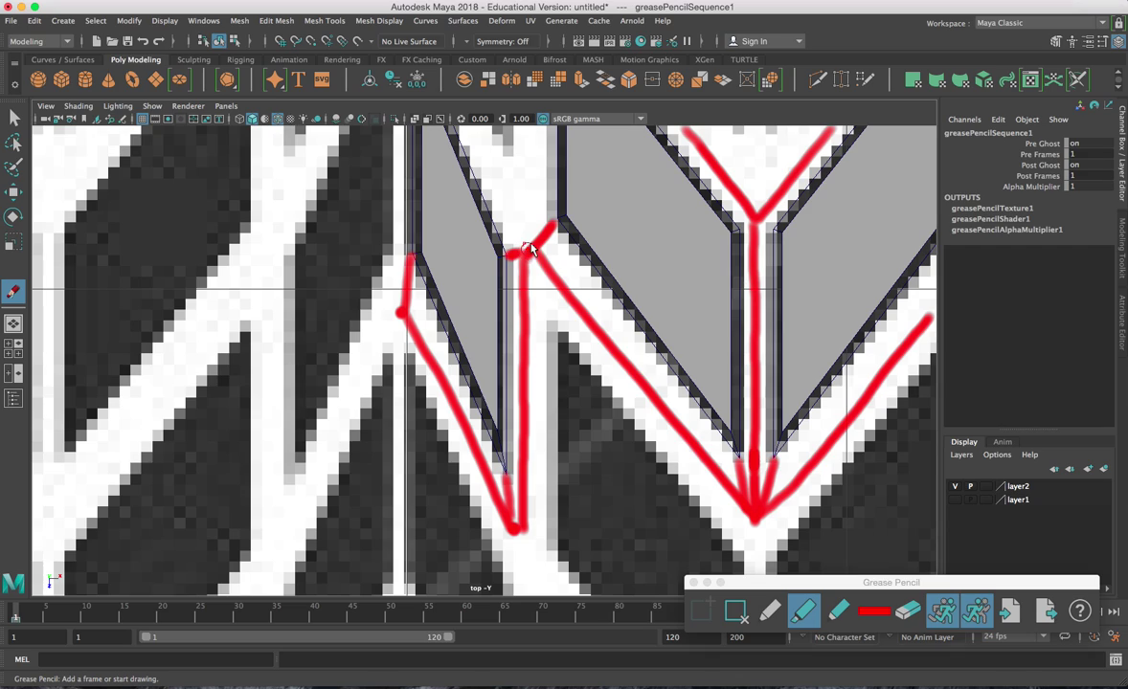
drag(525, 251, 530, 144)
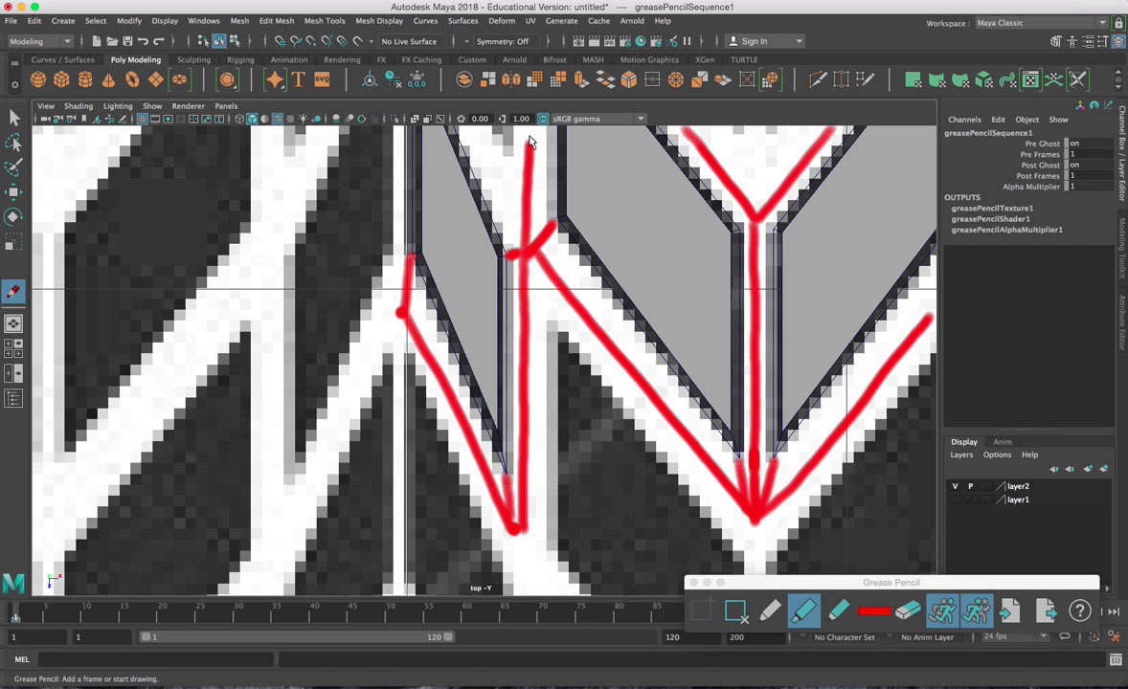
drag(522, 245, 468, 121)
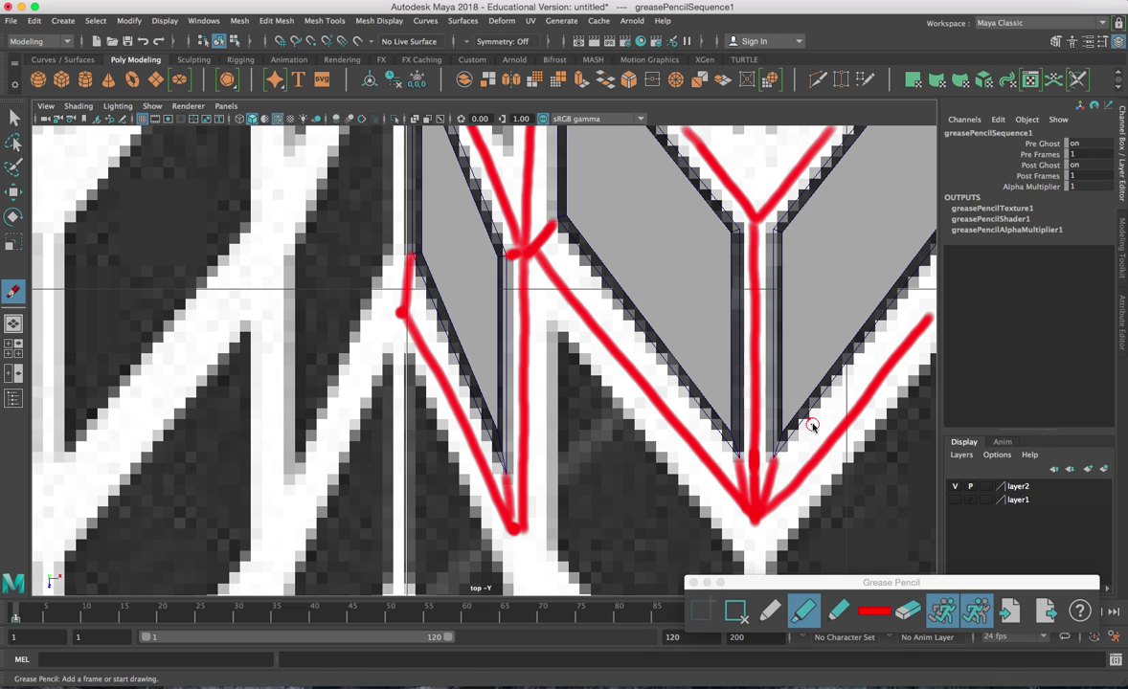
Delete the Grease Pencil sketch and hide the tread reference in layer2
key(Delete)
key(w)
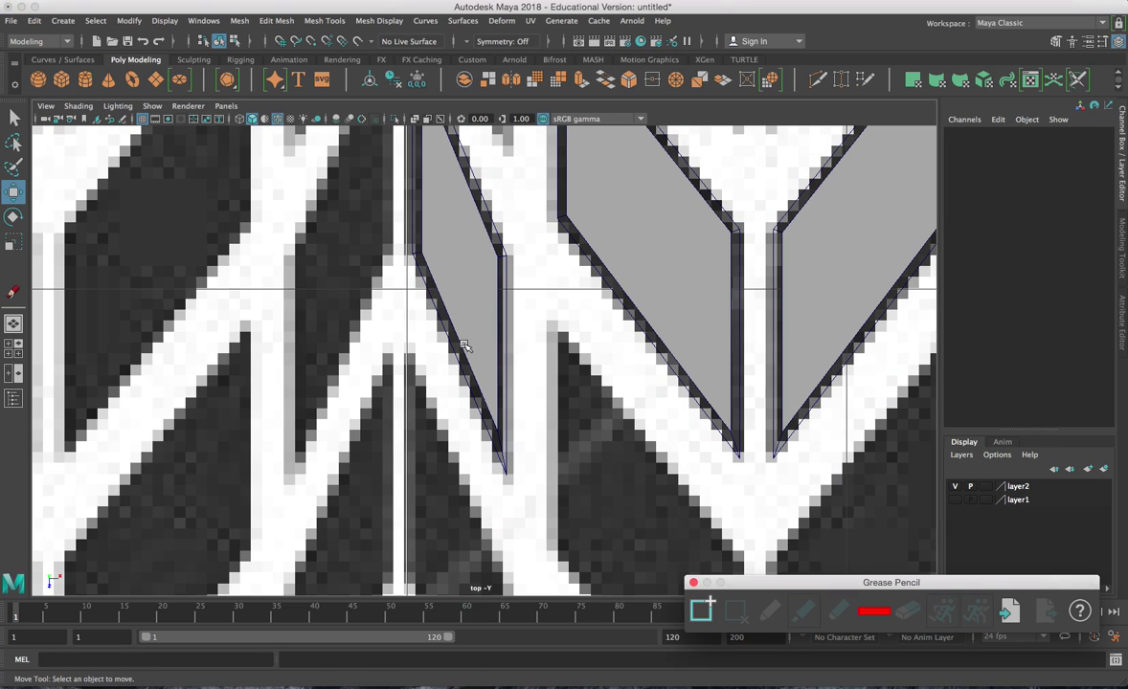
click(954, 487)
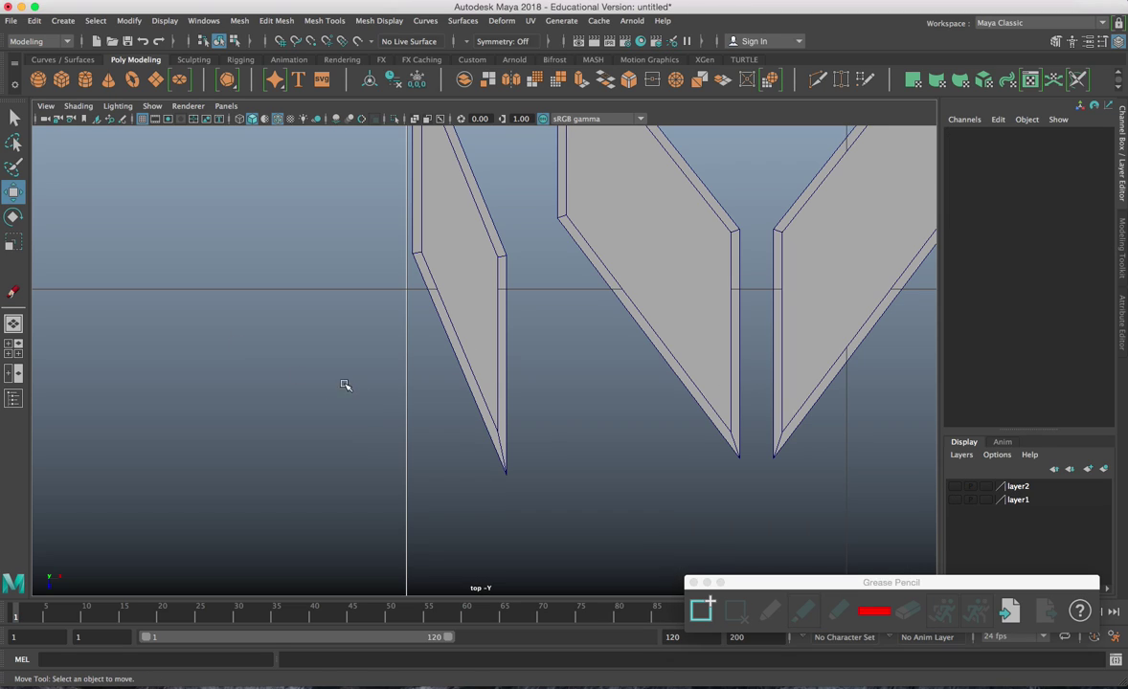
Extrude the narrow block's outer border edges outward with an offset of 0.6
click(466, 329)
key(F9)
right_drag(468, 269, 460, 232)
click(448, 340)
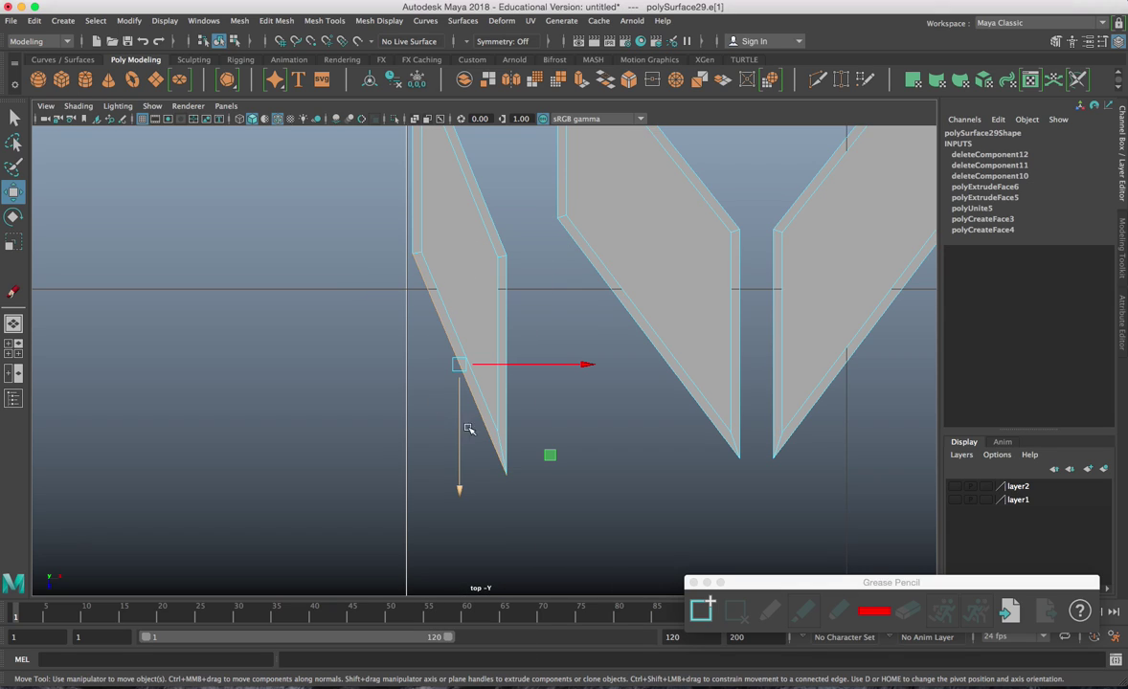
double_click(514, 320)
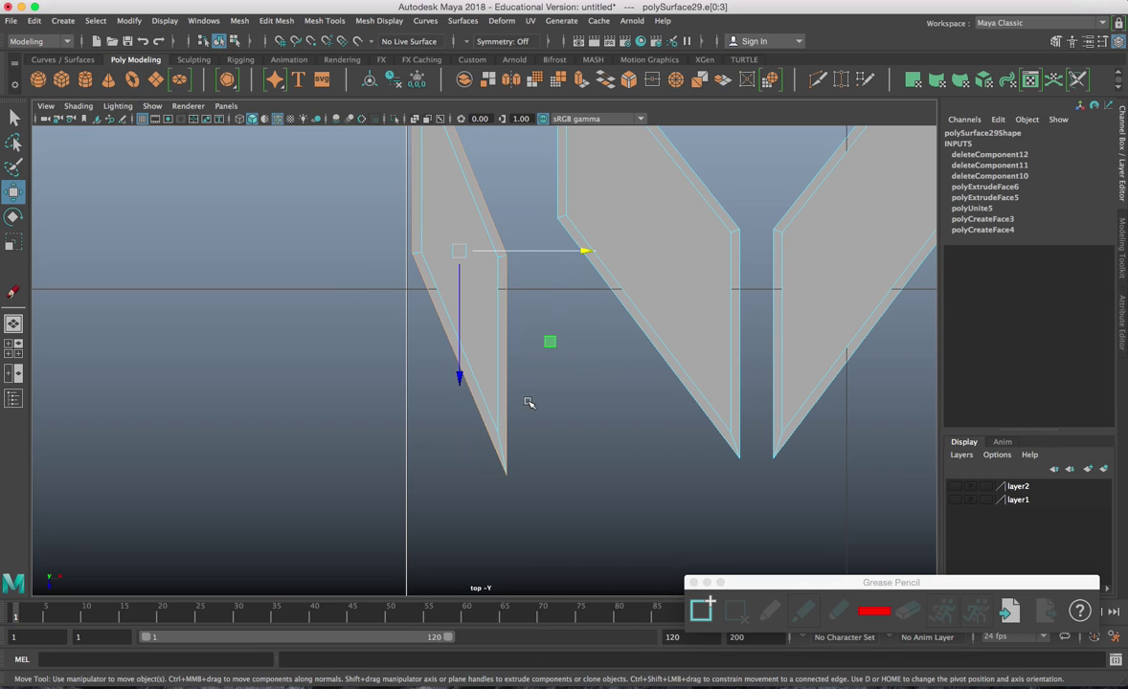
key(ctrl+e)
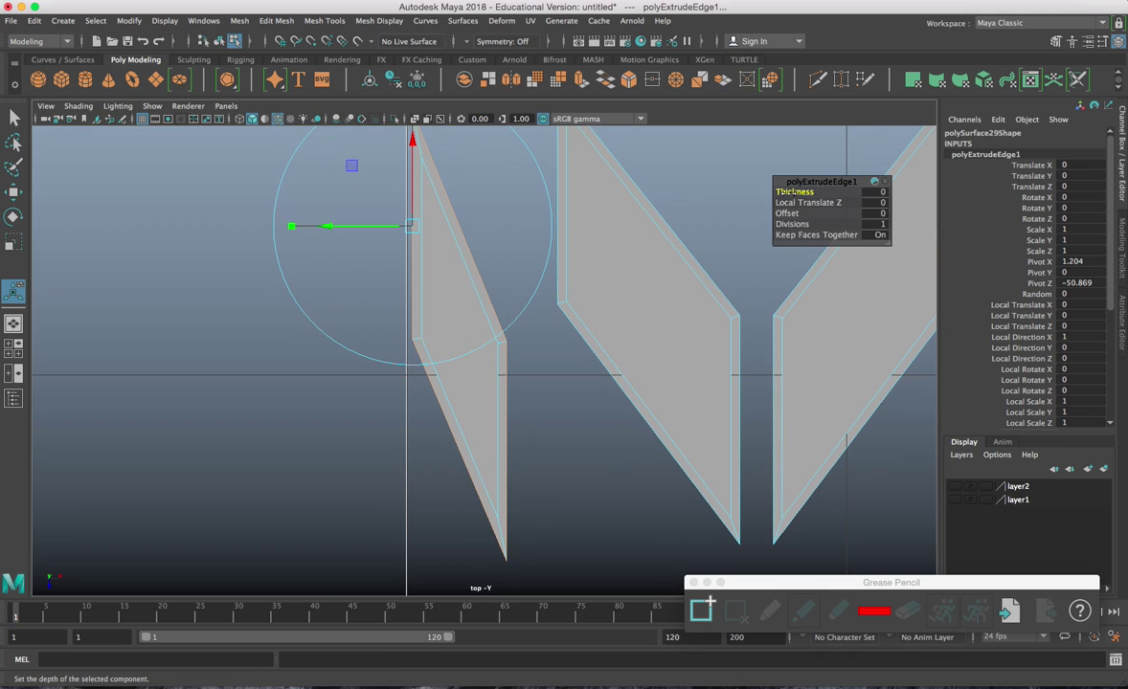
middle_drag(797, 192, 786, 214)
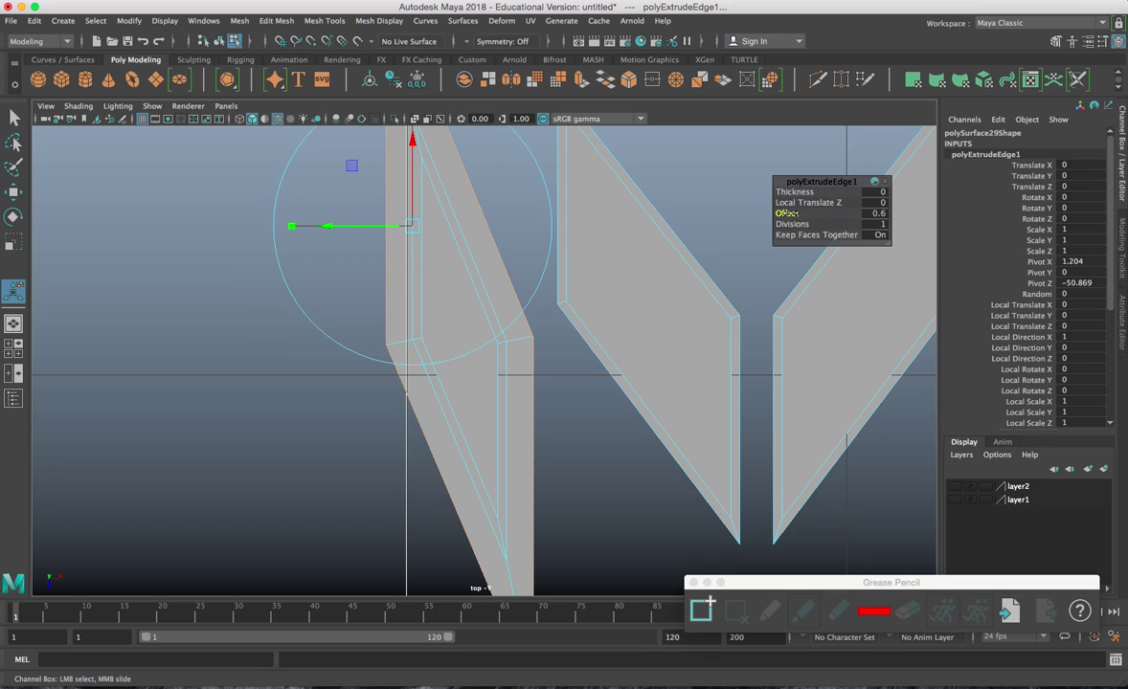
Extrude the outer border edges of both wide blocks together with an offset of 0.3
click(591, 349)
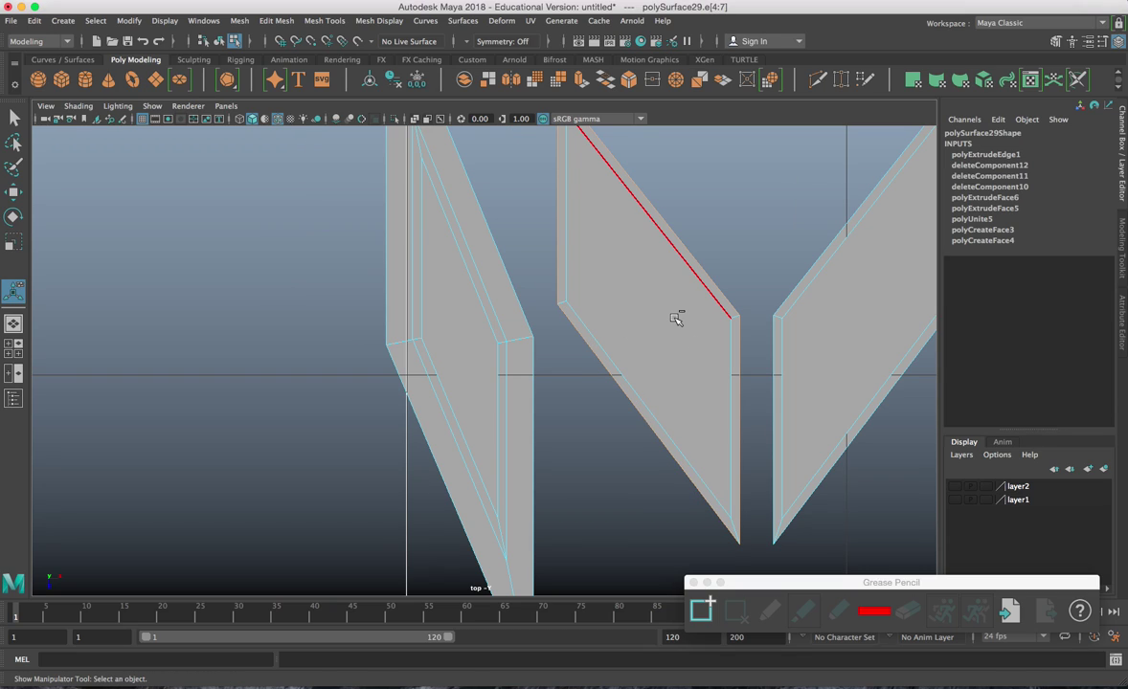
shift+click(776, 303)
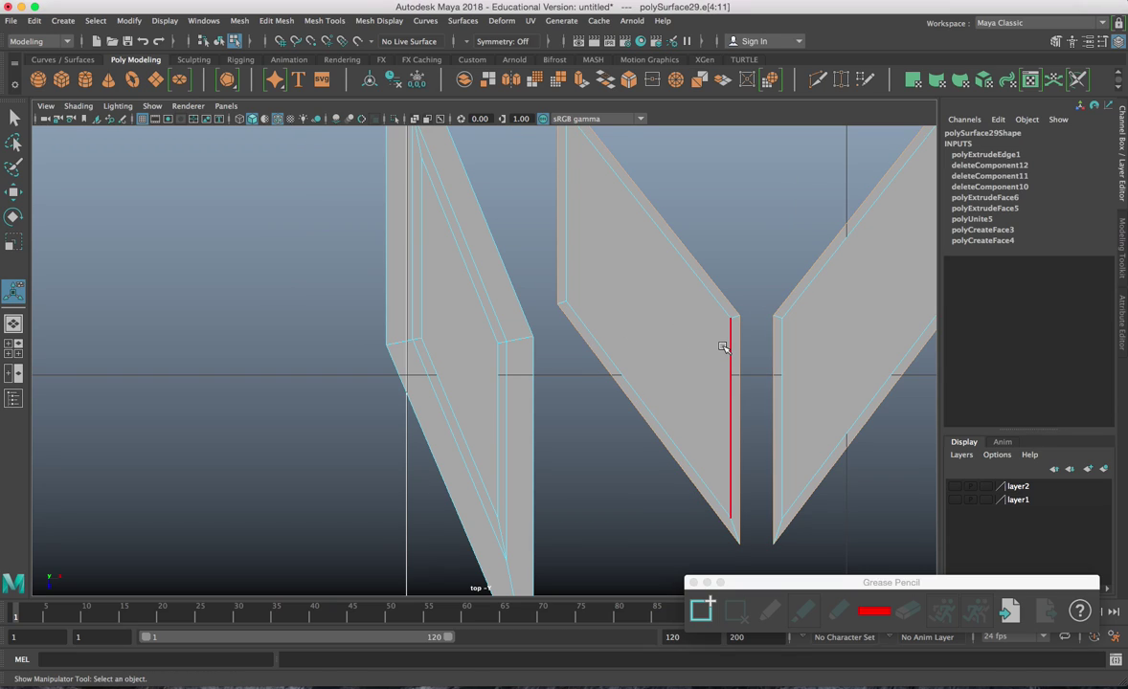
key(ctrl+e)
click(787, 212)
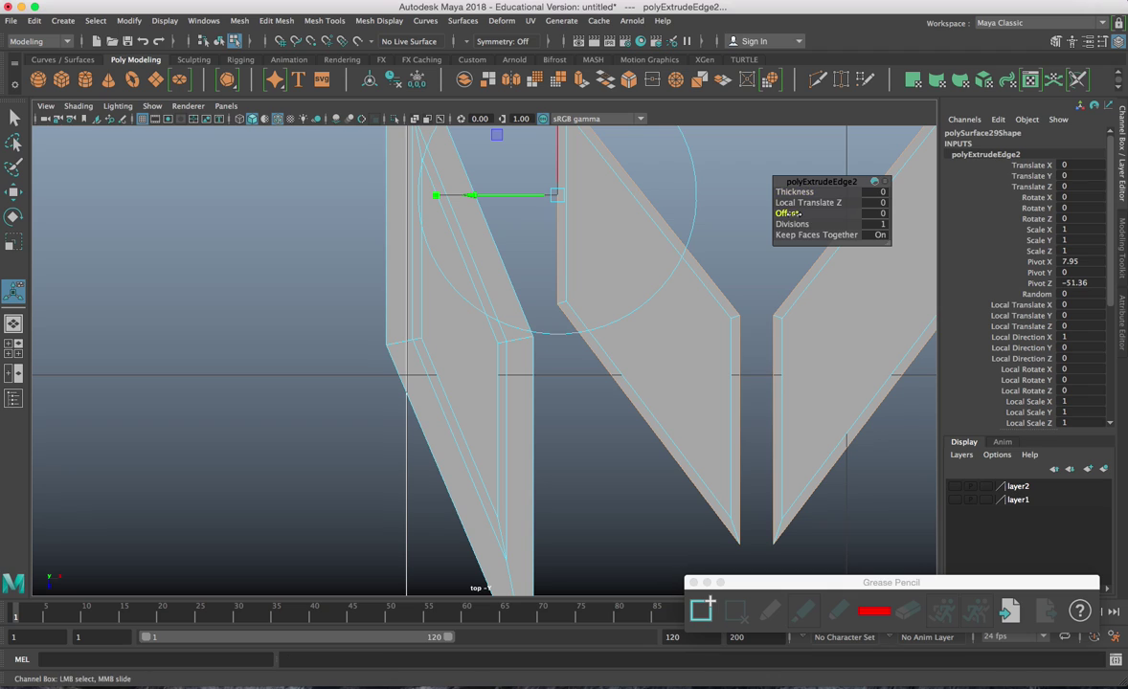
drag(799, 213, 780, 212)
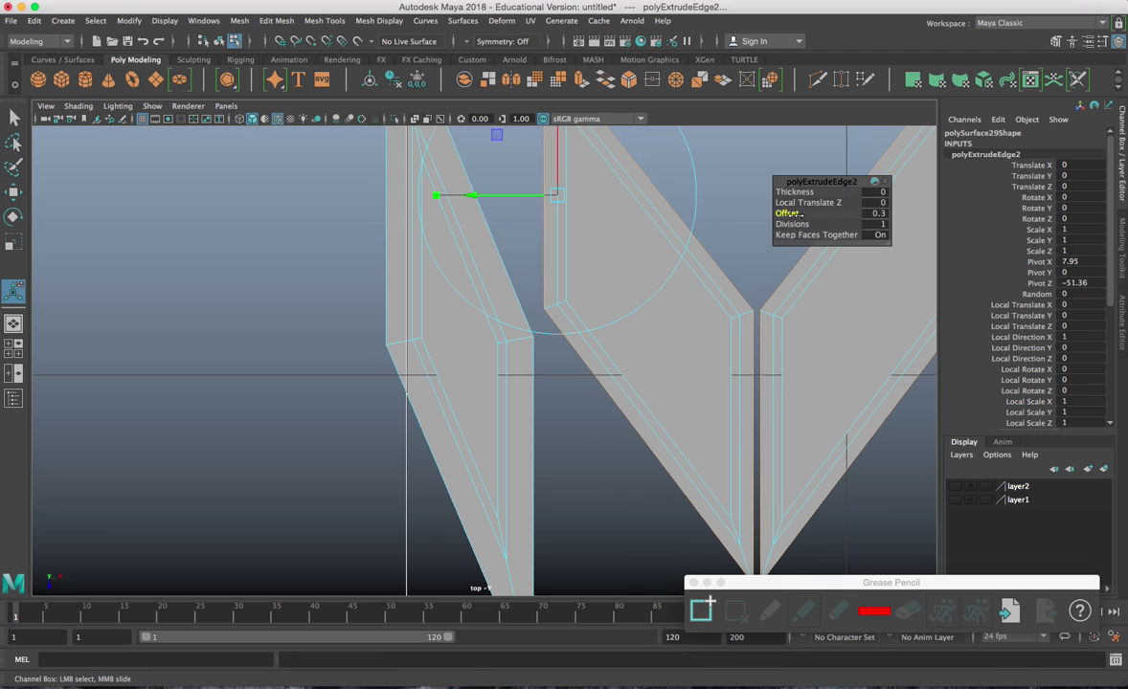
Try to close the centre gap between the two wide blocks by scaling their facing border vertices together horizontally
alt+middle_drag(768, 423, 743, 282)
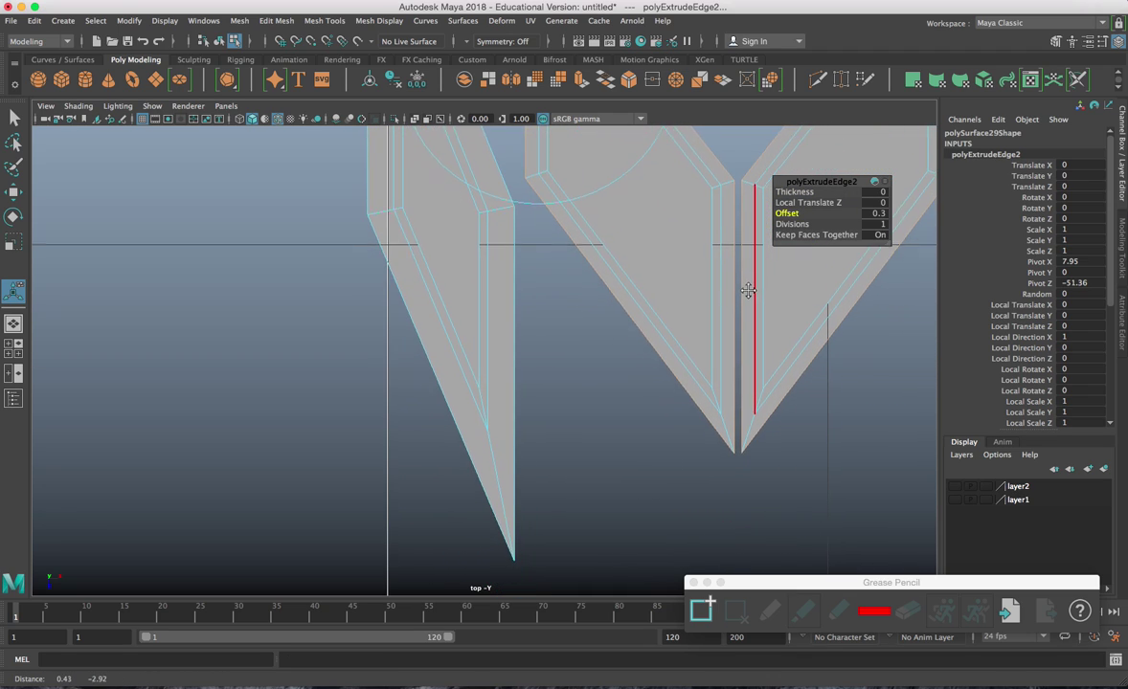
alt+middle_drag(713, 407, 688, 436)
scroll(681, 468, down, 5)
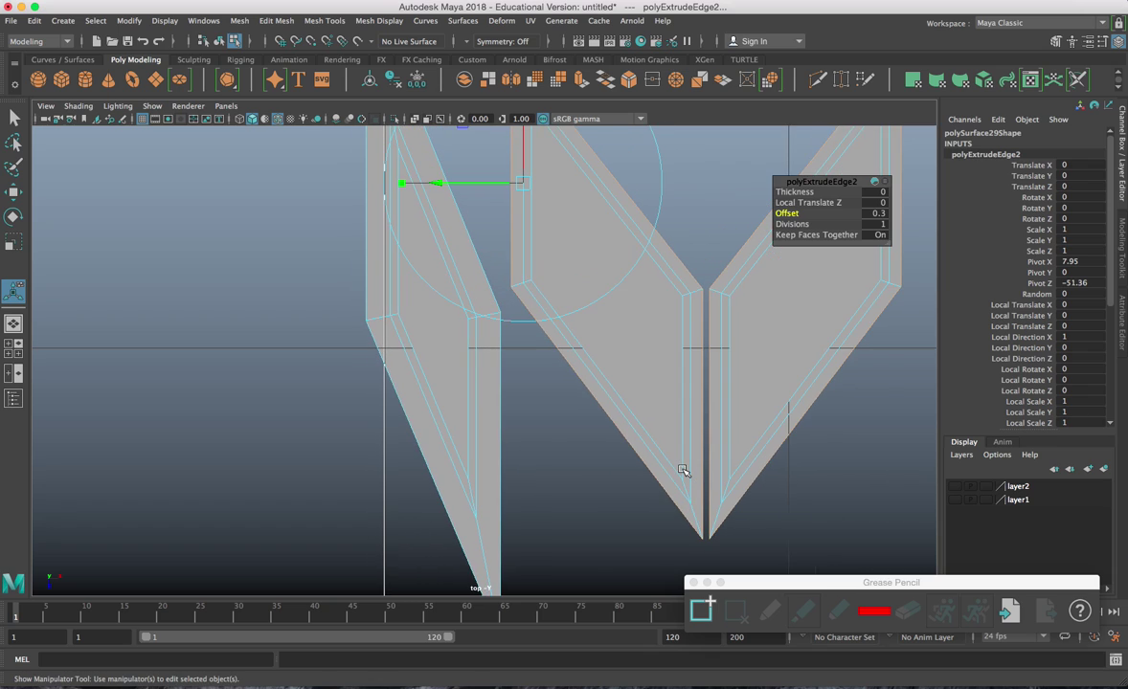
scroll(657, 441, down, 1)
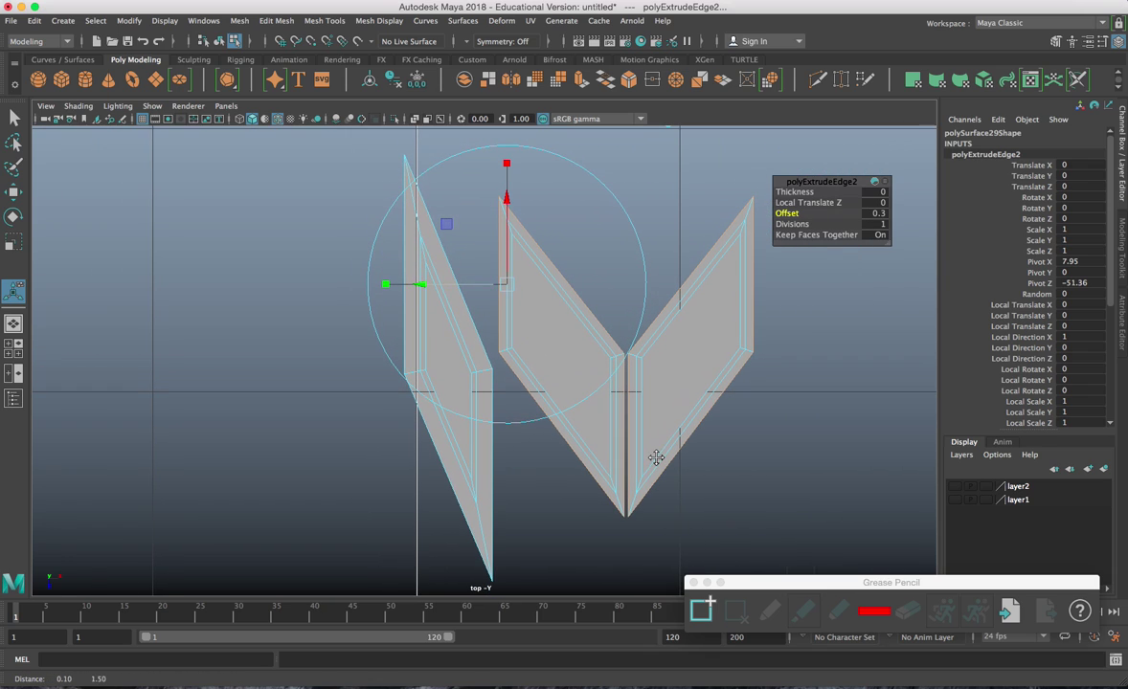
scroll(642, 400, up, 4)
alt+middle_drag(639, 399, 604, 391)
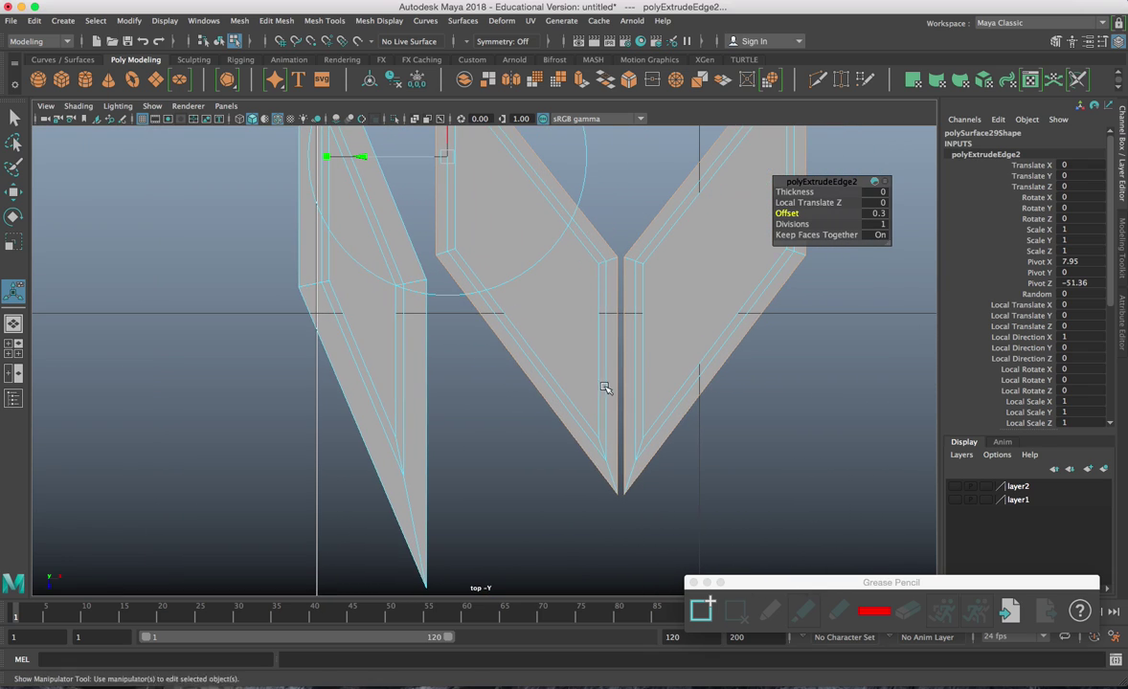
right_drag(622, 288, 610, 290)
scroll(617, 272, up, 3)
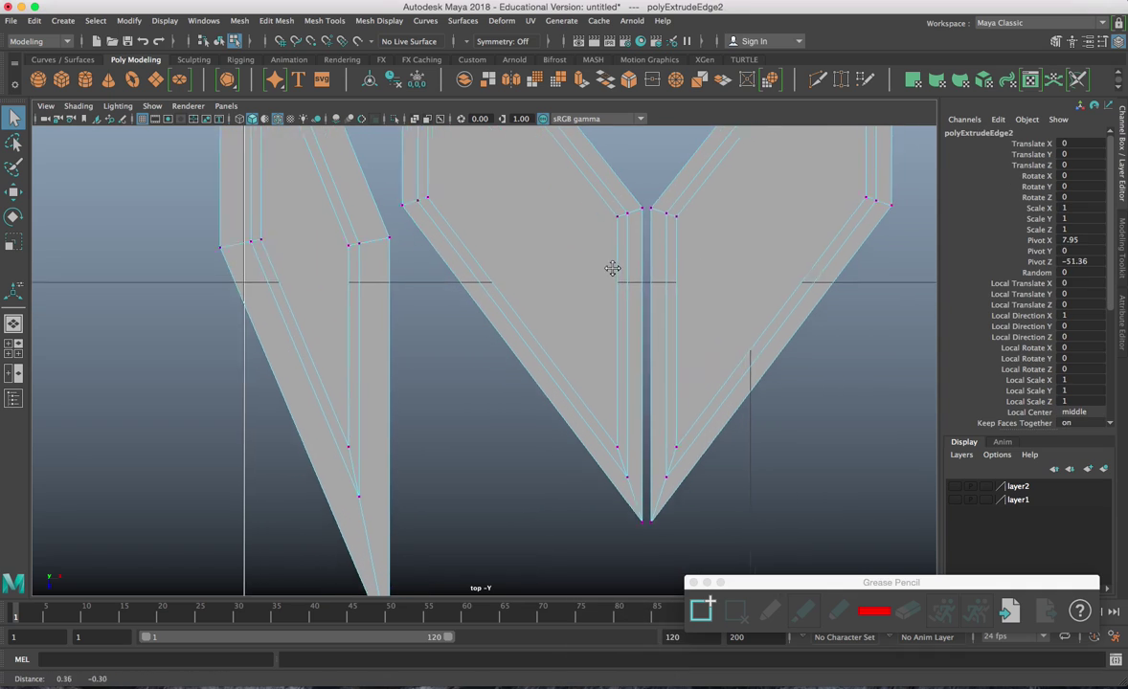
drag(609, 176, 627, 519)
alt+middle_drag(622, 359, 601, 438)
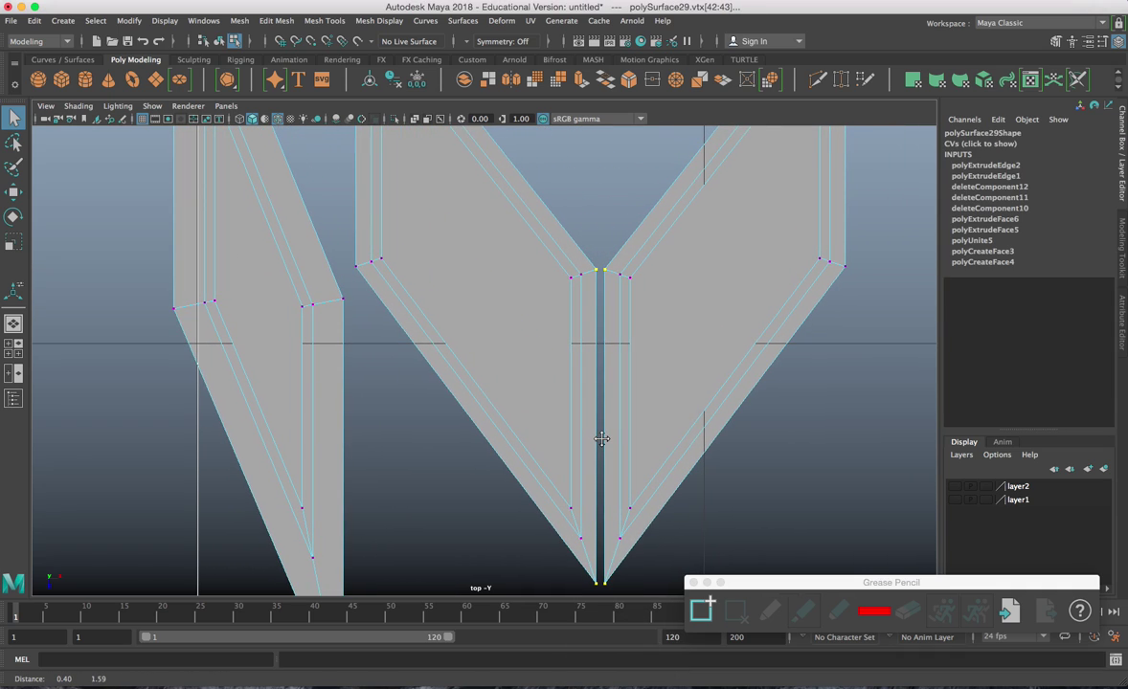
key(r)
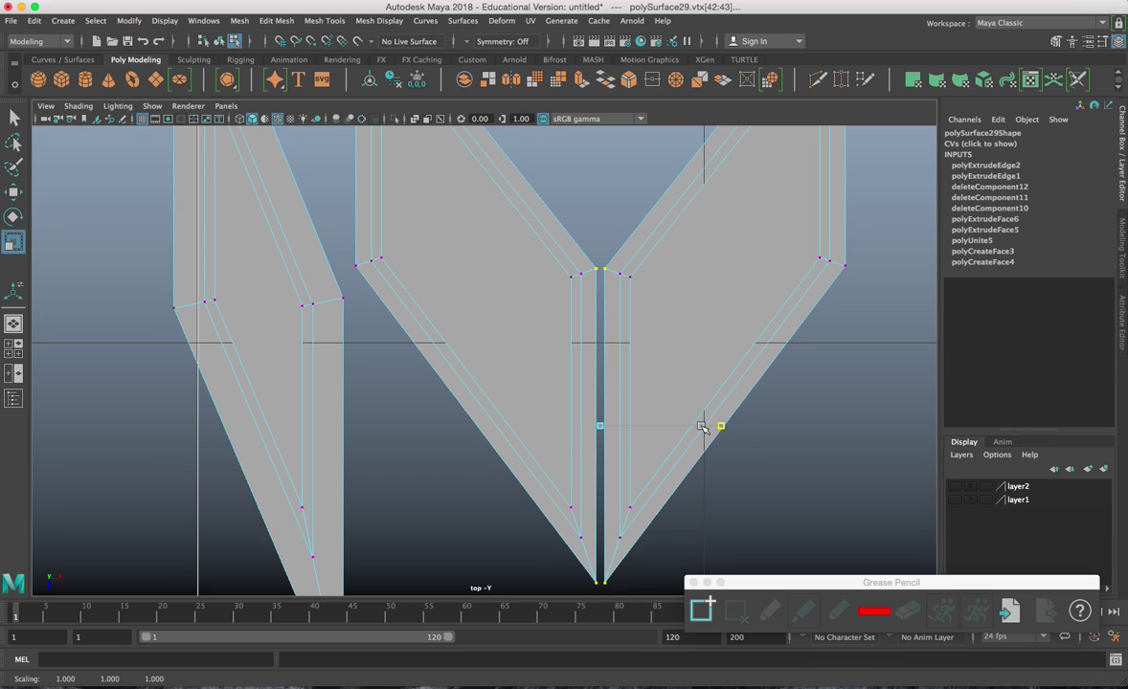
drag(709, 429, 612, 424)
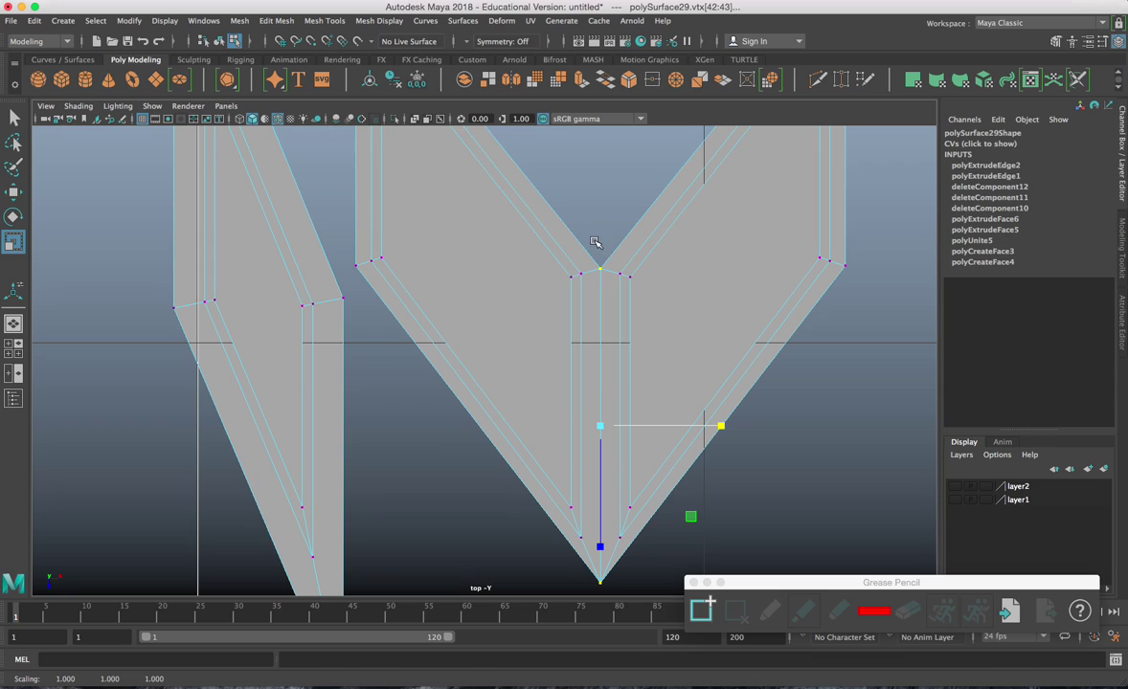
click(601, 271)
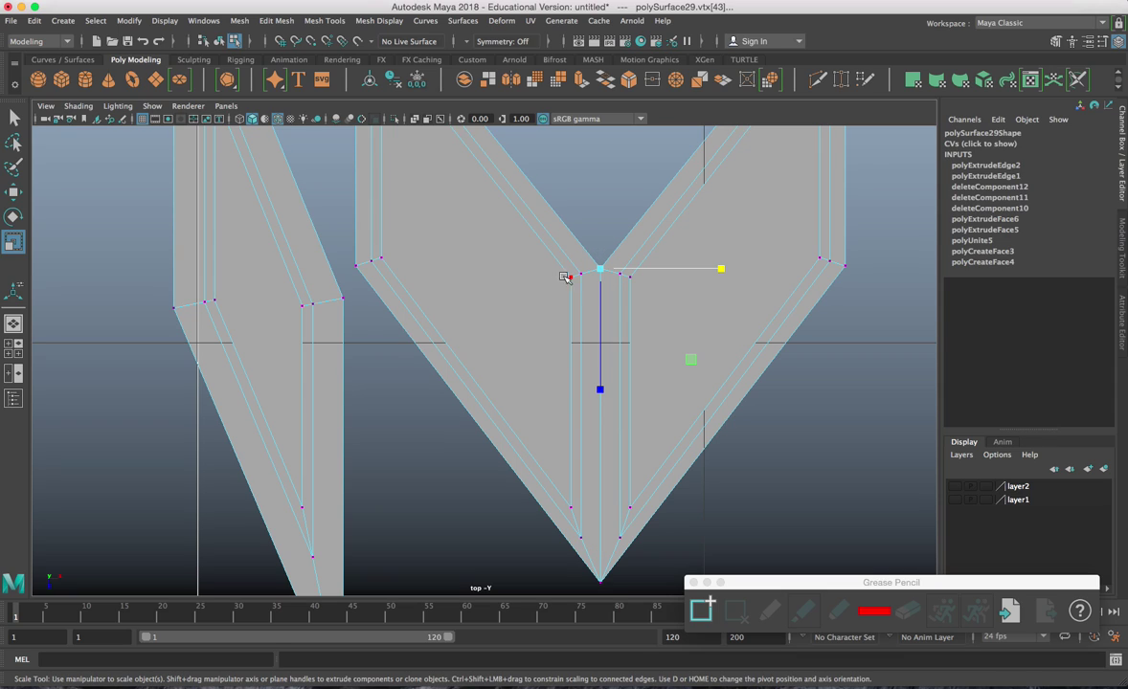
alt+middle_drag(588, 553, 588, 503)
shift+click(599, 531)
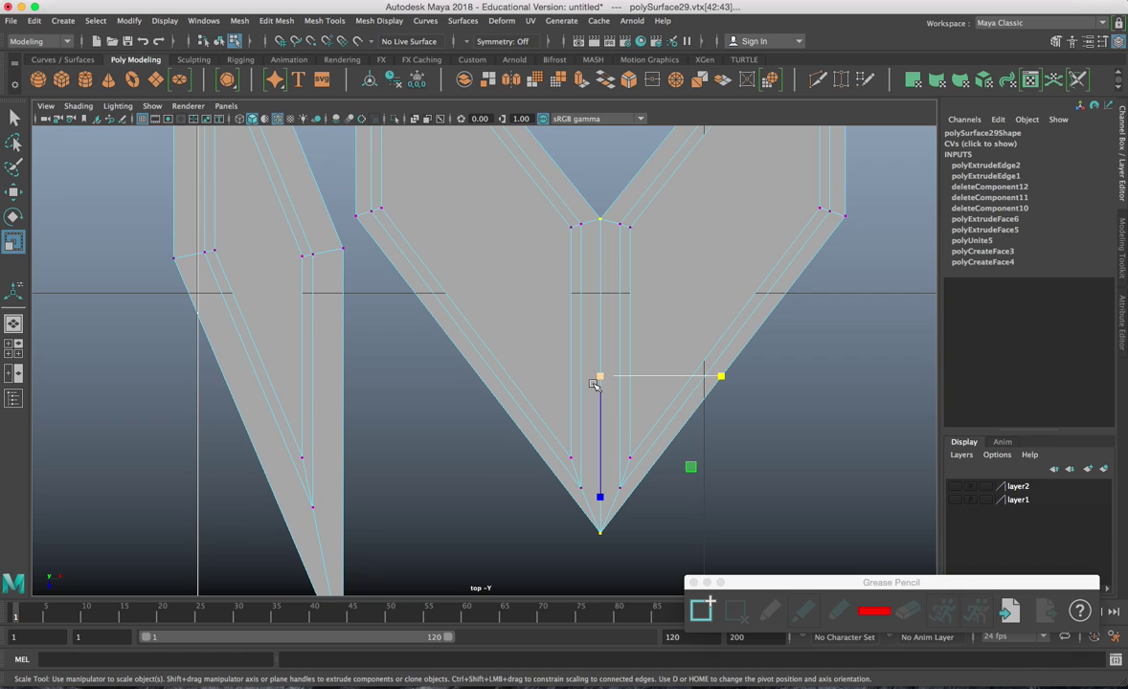
Merge the upper and lower pairs of facing border vertices to join the two wide blocks along the centre
click(611, 231)
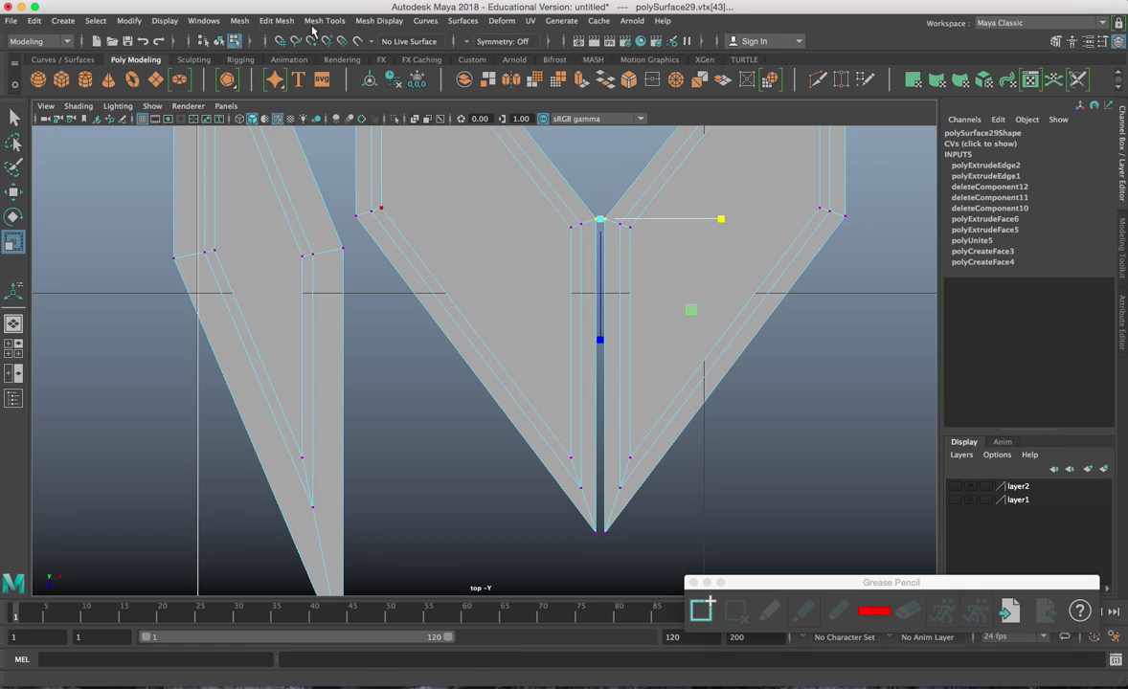
click(276, 20)
click(305, 177)
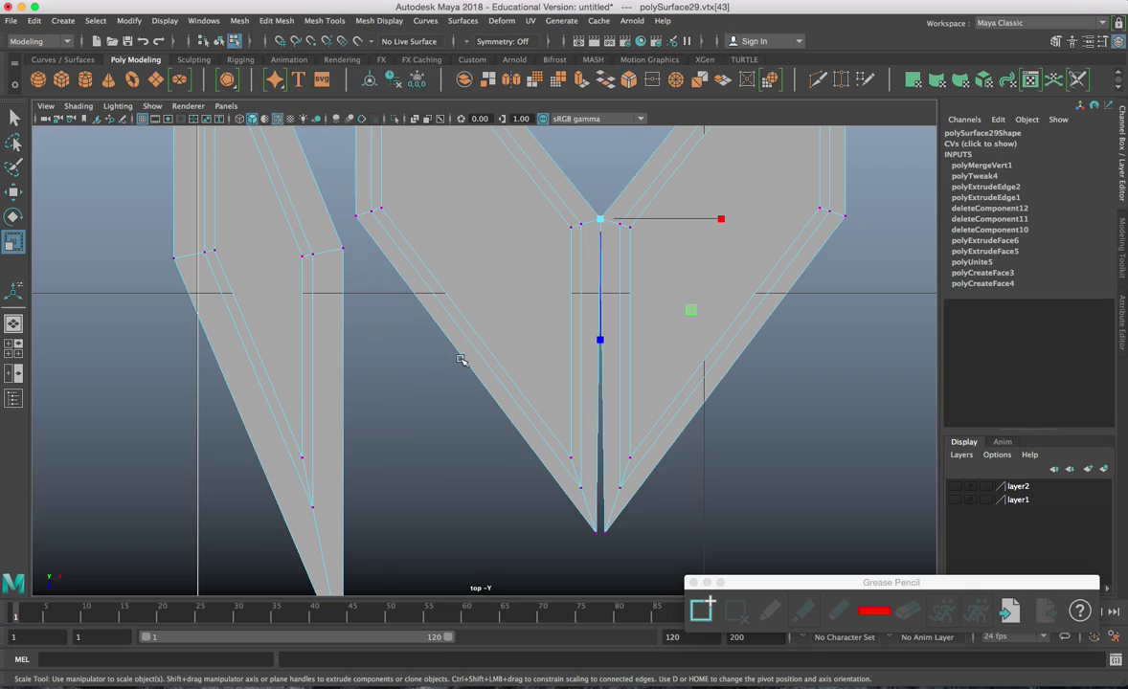
click(601, 532)
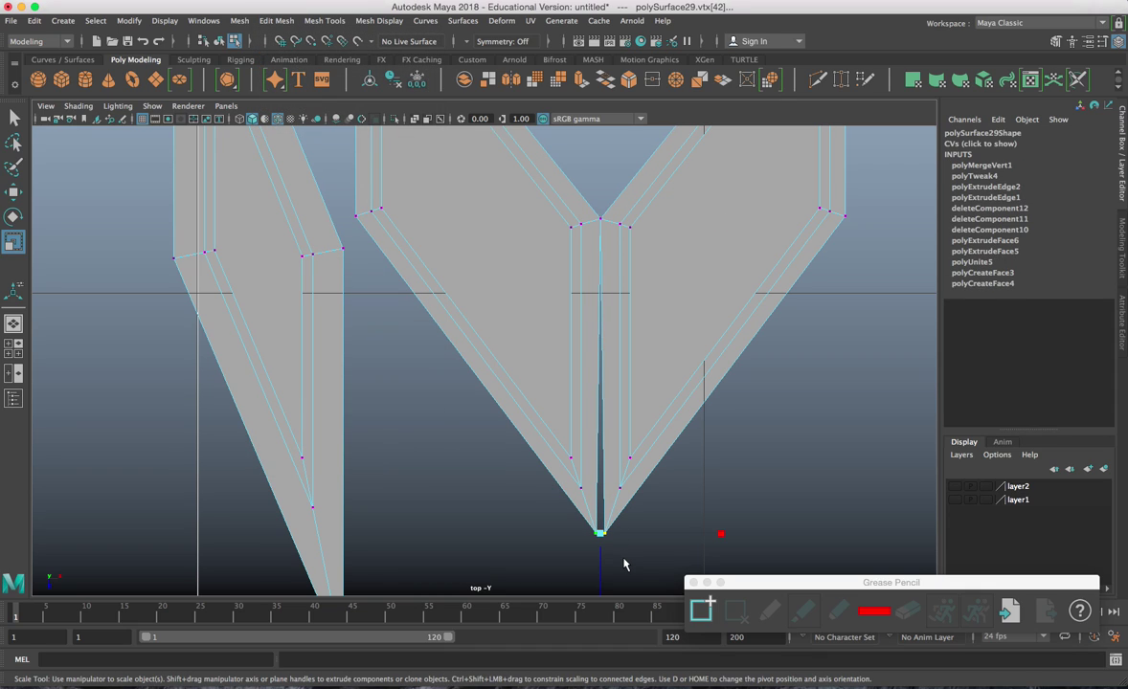
key(g)
Try to merge the narrow block's inner border corner with the adjacent wide block's corner, and the upper tips of both blocks
alt+middle_drag(381, 297, 423, 382)
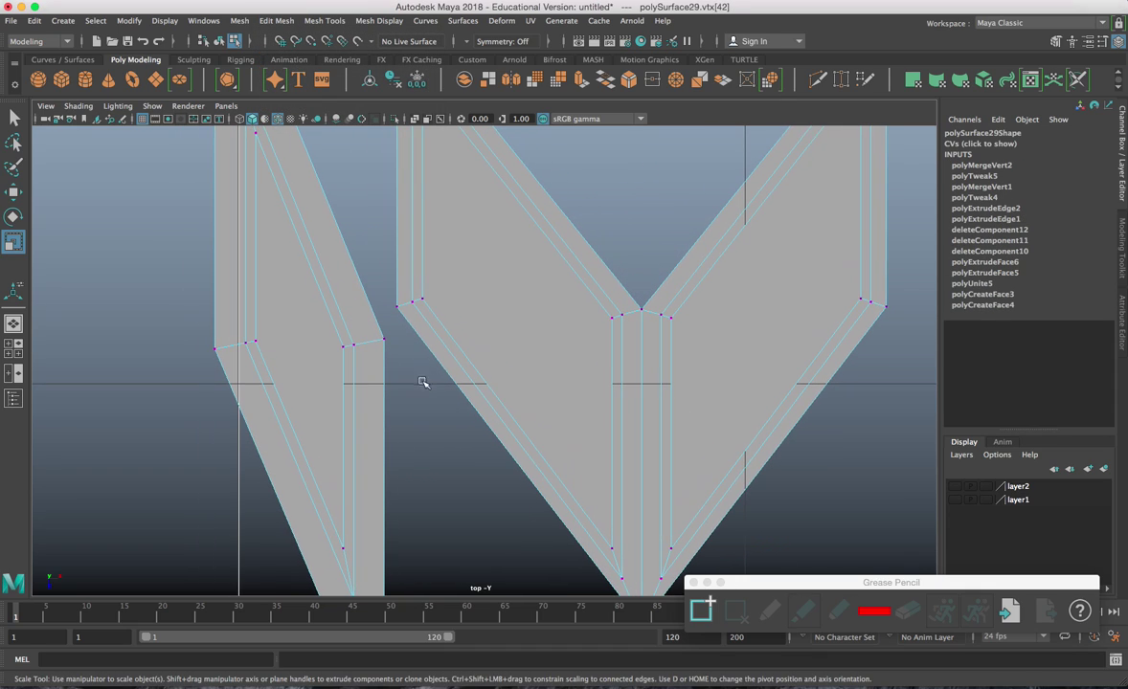
drag(370, 270, 402, 380)
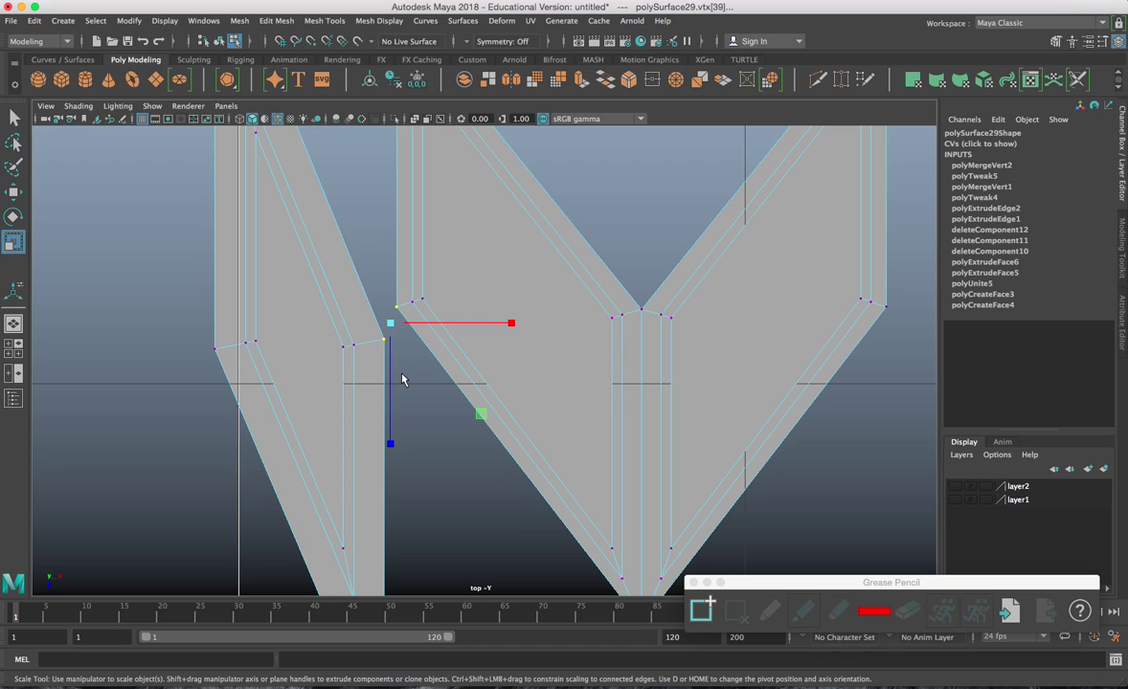
key(g)
alt+right_drag(403, 378, 393, 316)
alt+middle_drag(408, 353, 339, 170)
drag(297, 163, 325, 187)
shift+drag(412, 219, 446, 239)
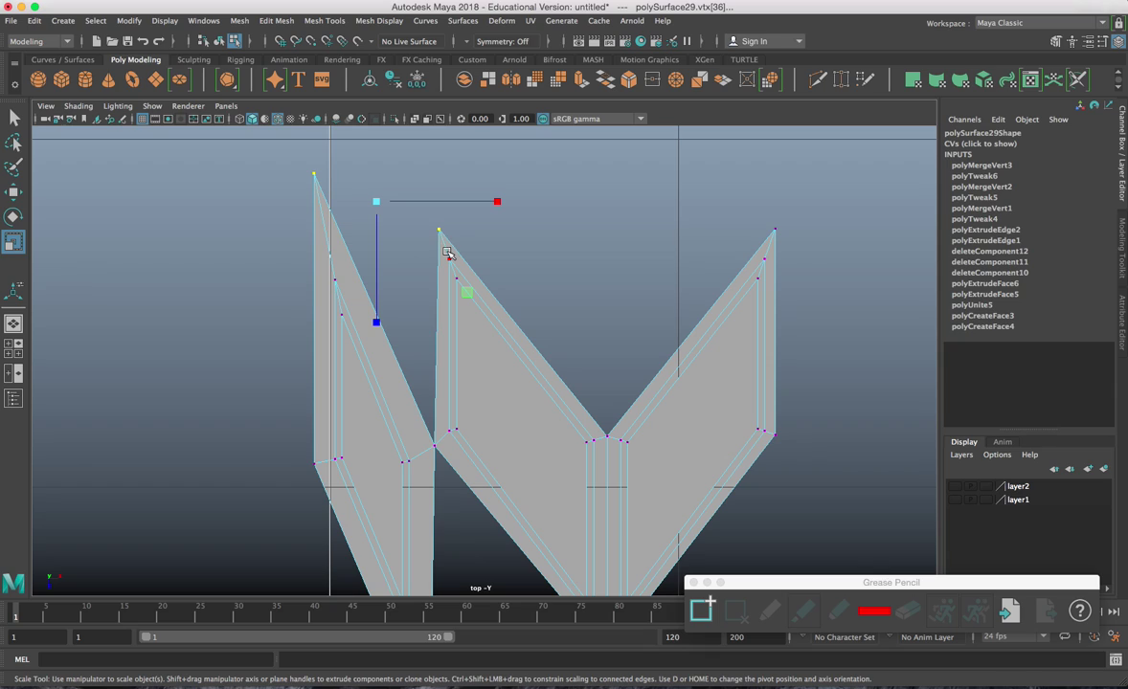
key(g)
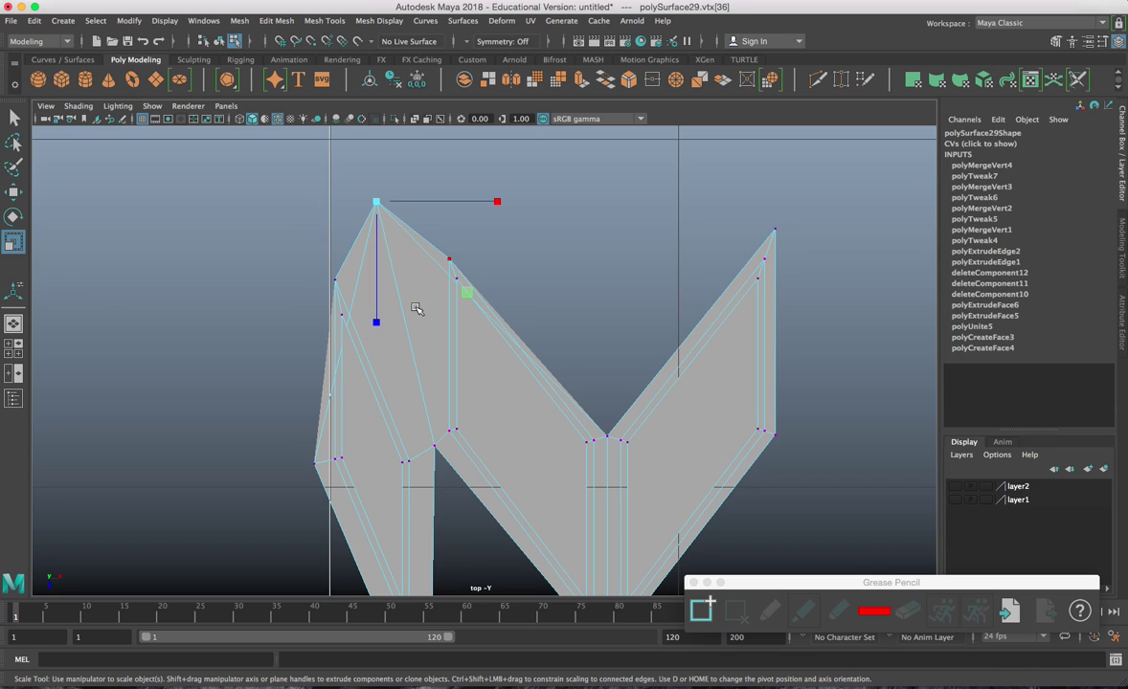
Try to move the merged tip vertex in line with the narrow block's outer edge and higher up
key(w)
drag(379, 202, 315, 166)
alt+middle_drag(315, 208, 365, 206)
drag(365, 168, 342, 165)
click(364, 462)
key(z)
key(z)
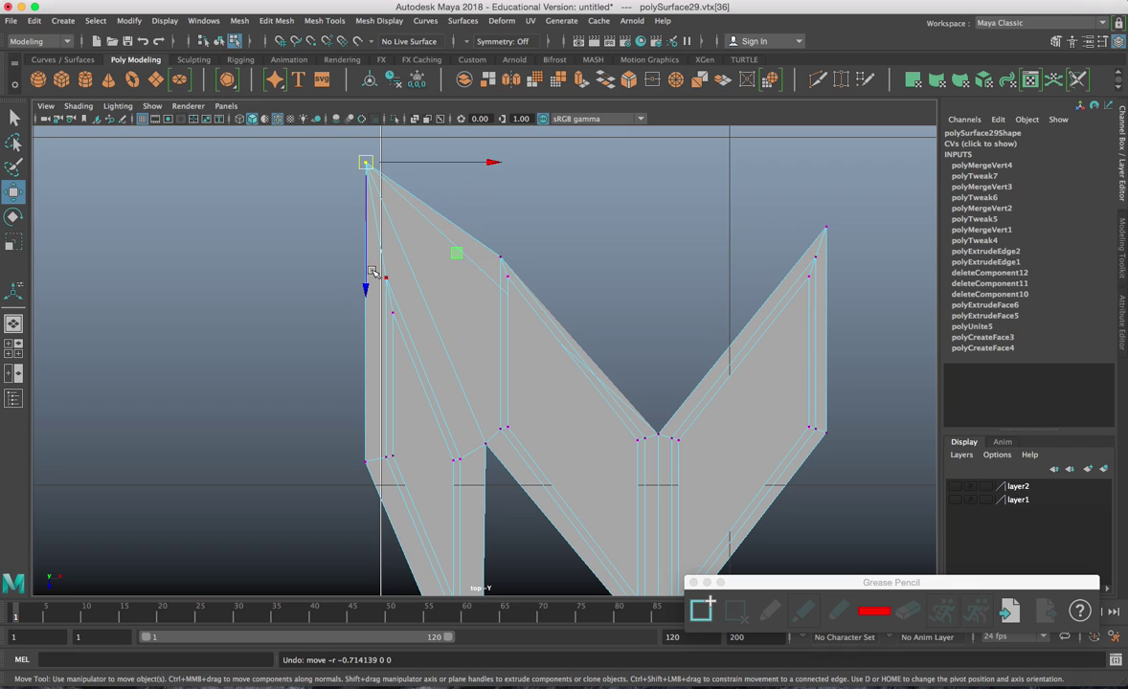
drag(371, 278, 376, 191)
alt+middle_drag(388, 261, 393, 335)
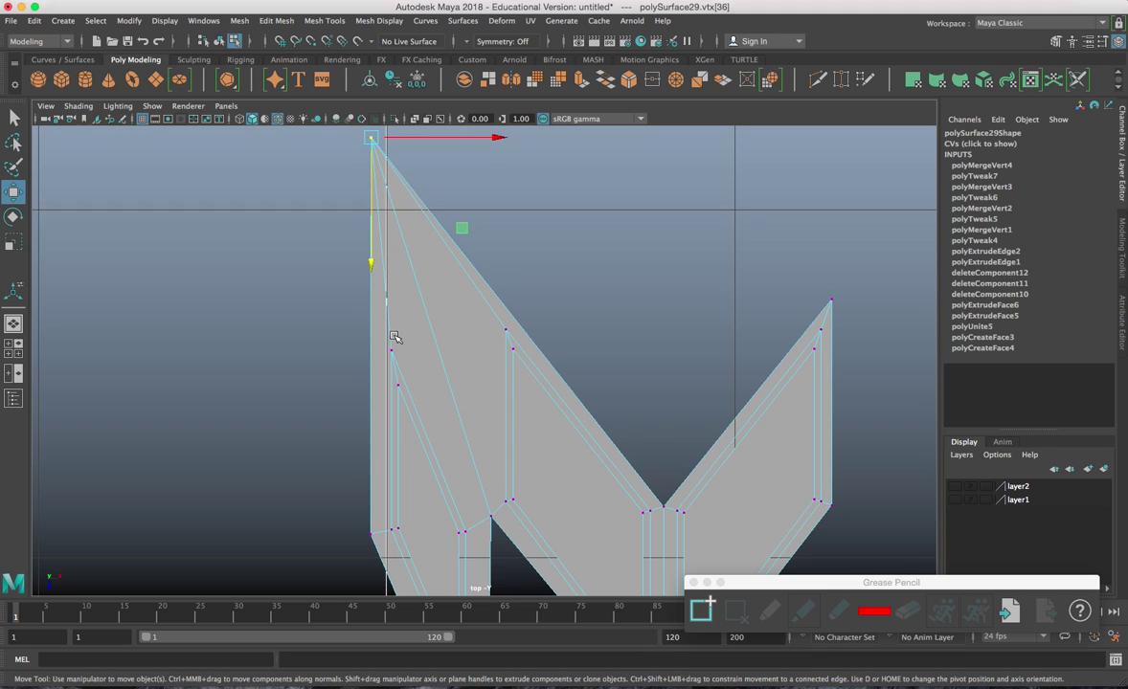
Undo the tip moves and the vertex merges between the narrow and wide blocks, and clear the selection
key(ctrl+z)
key(ctrl+z)
key(ctrl+z)
key(ctrl+z)
key(ctrl+z)
key(ctrl+z)
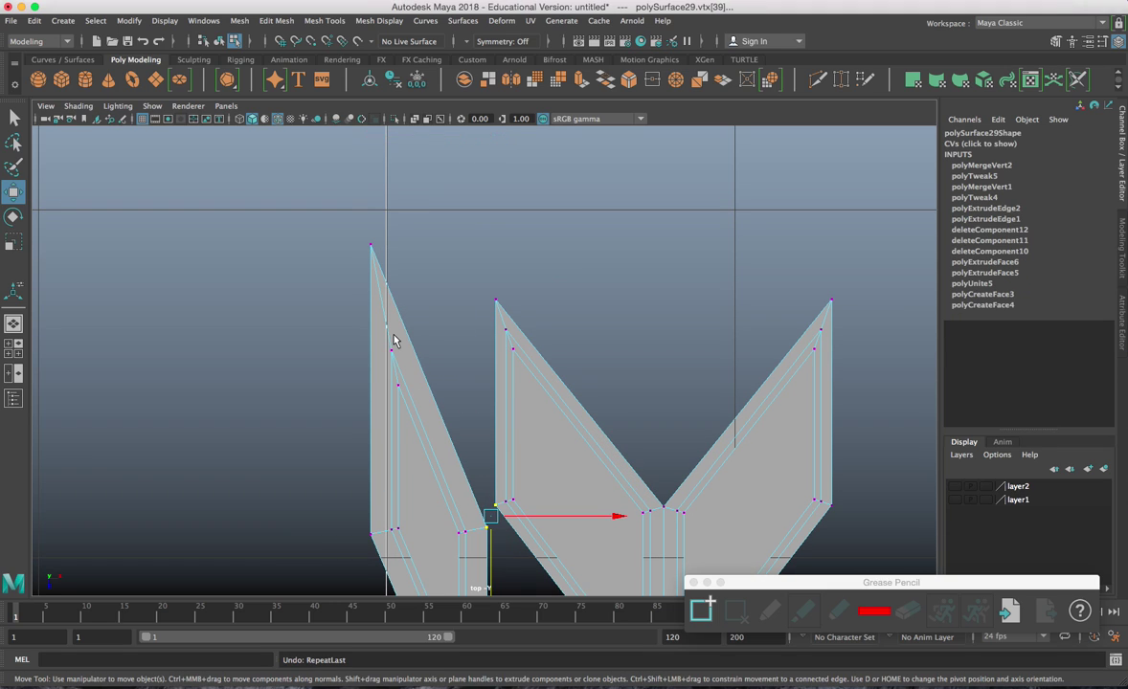
alt+middle_drag(460, 361, 460, 239)
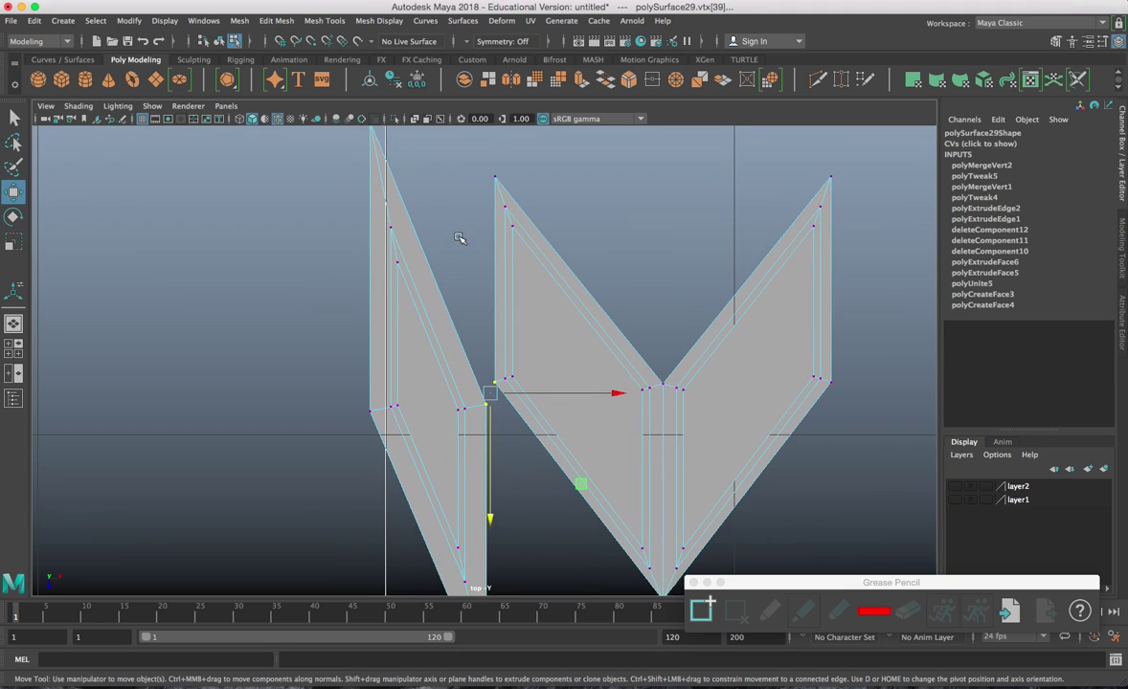
click(486, 316)
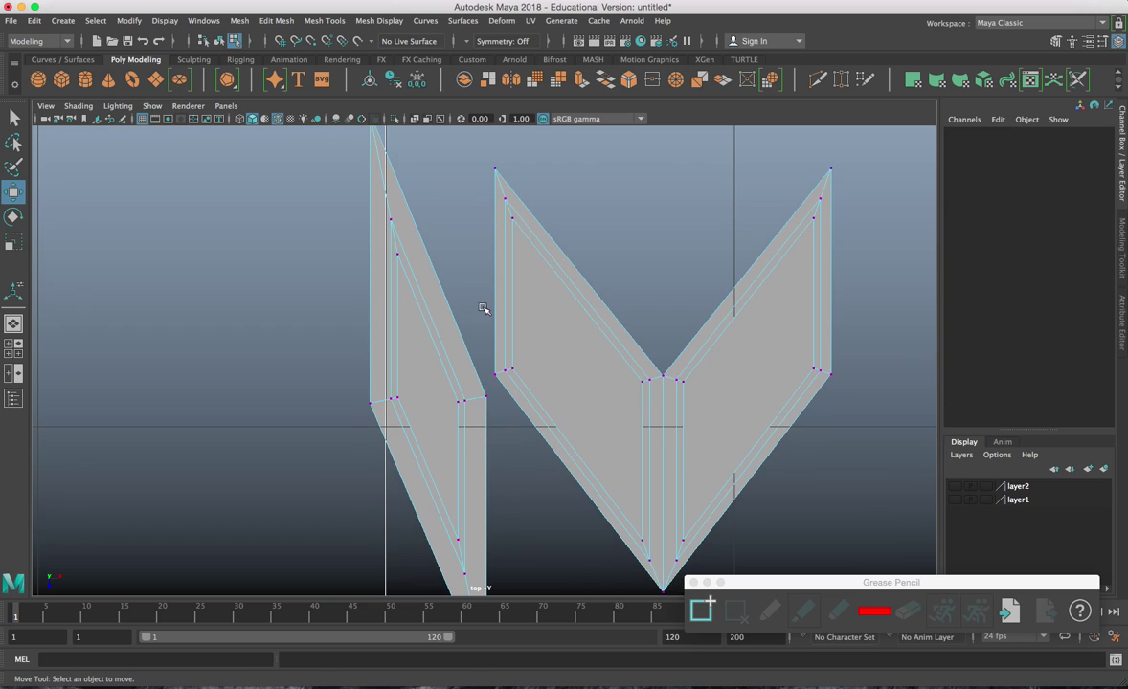
scroll(485, 309, down, 1)
Switch the workspace to Modeling - Standard and return to the top view of the tread blocks
click(991, 27)
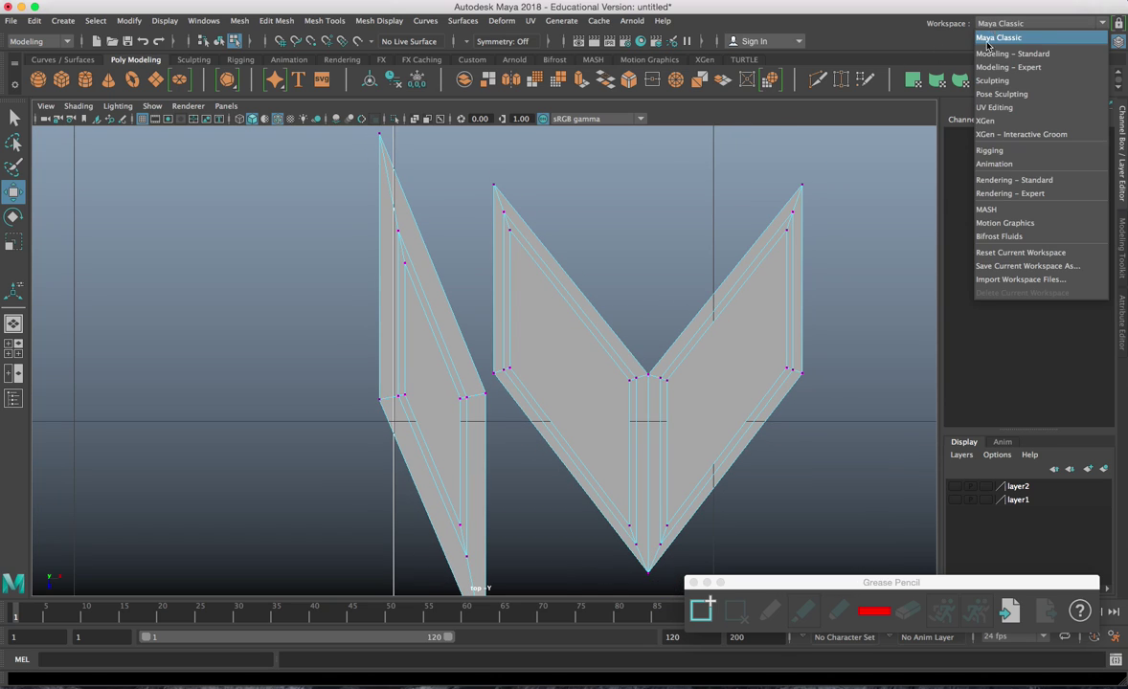
click(1004, 54)
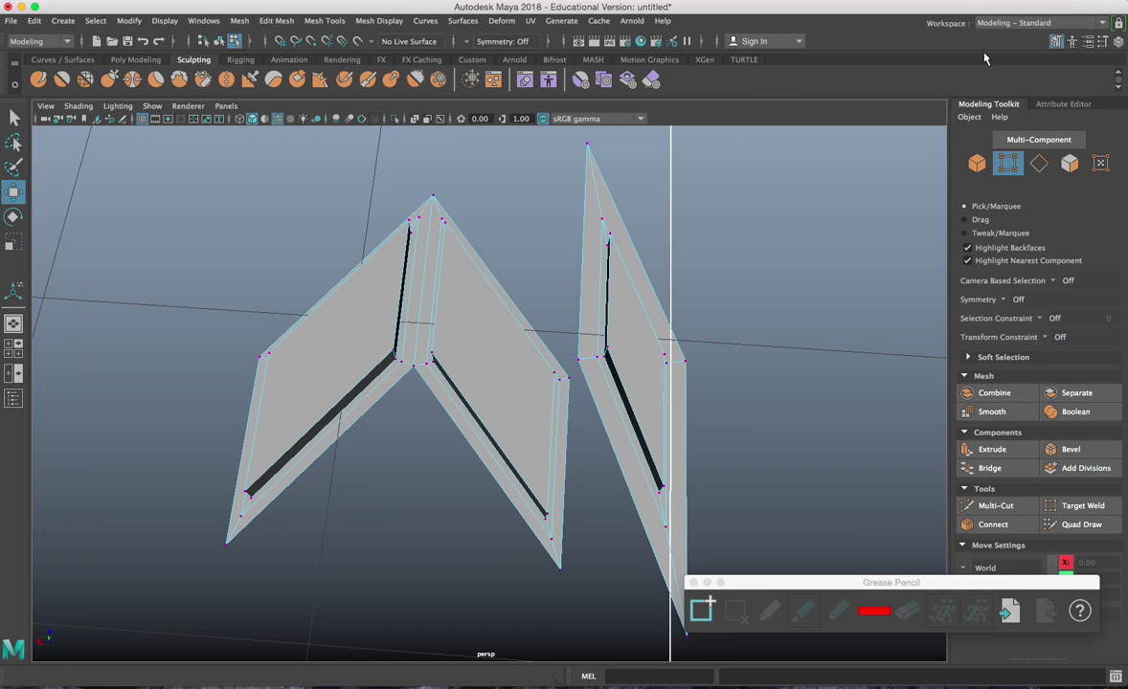
alt+drag(715, 298, 647, 305)
key(space)
click(719, 306)
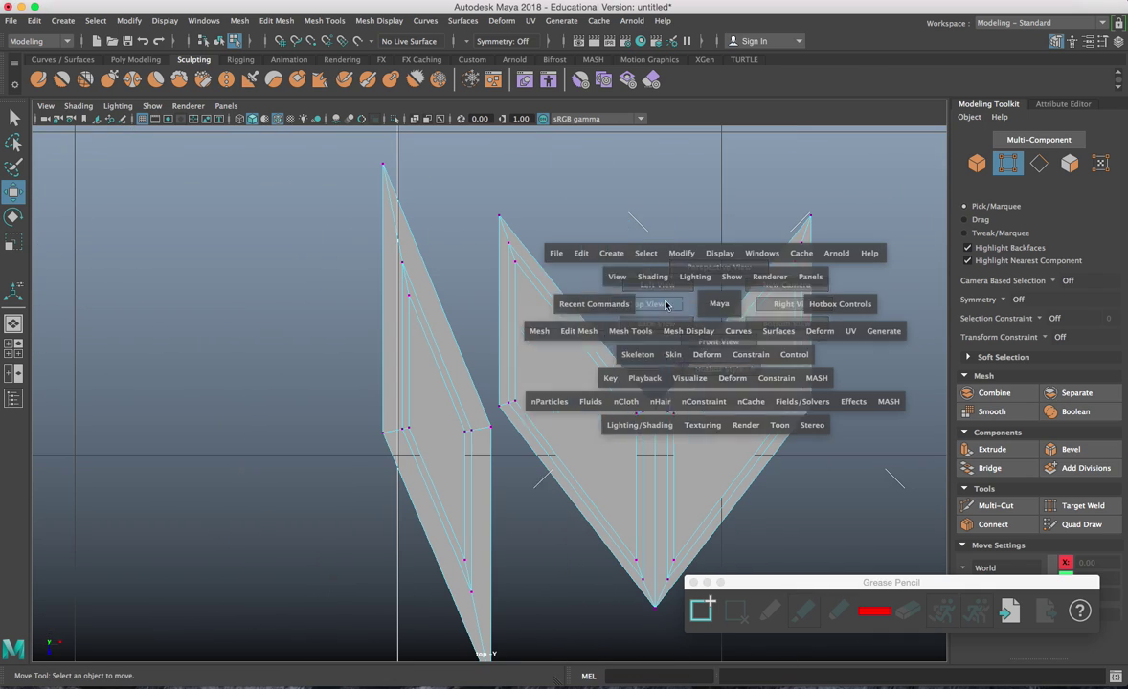
Show the tread reference in layer2 again
click(693, 584)
click(1118, 41)
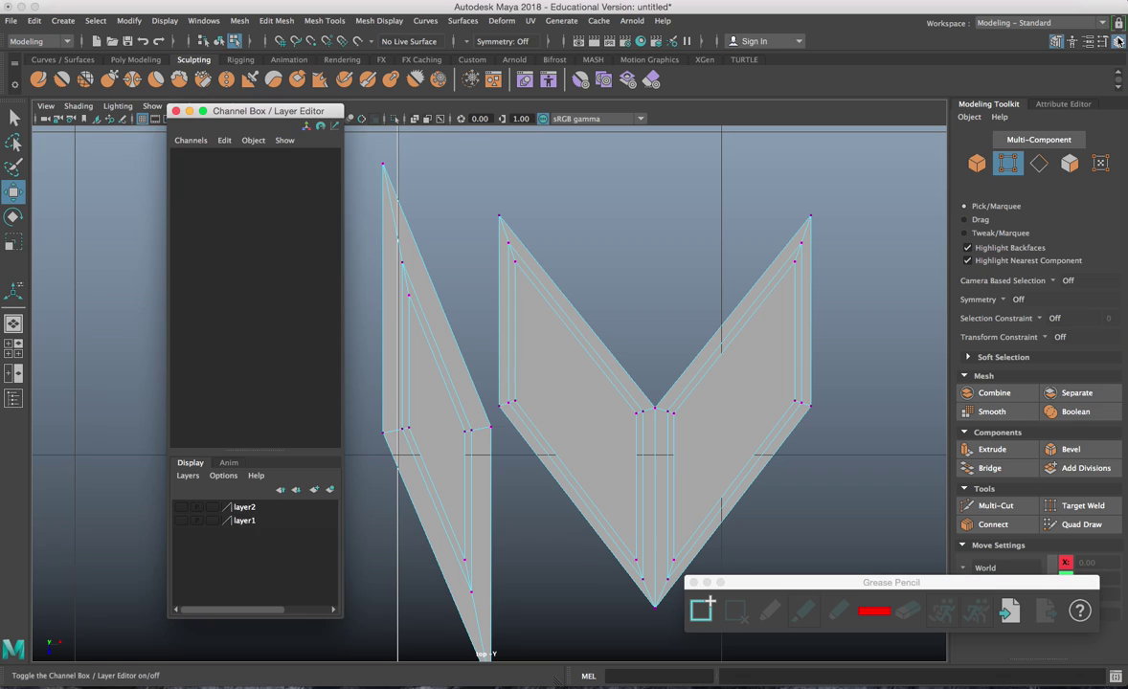
click(183, 509)
click(175, 112)
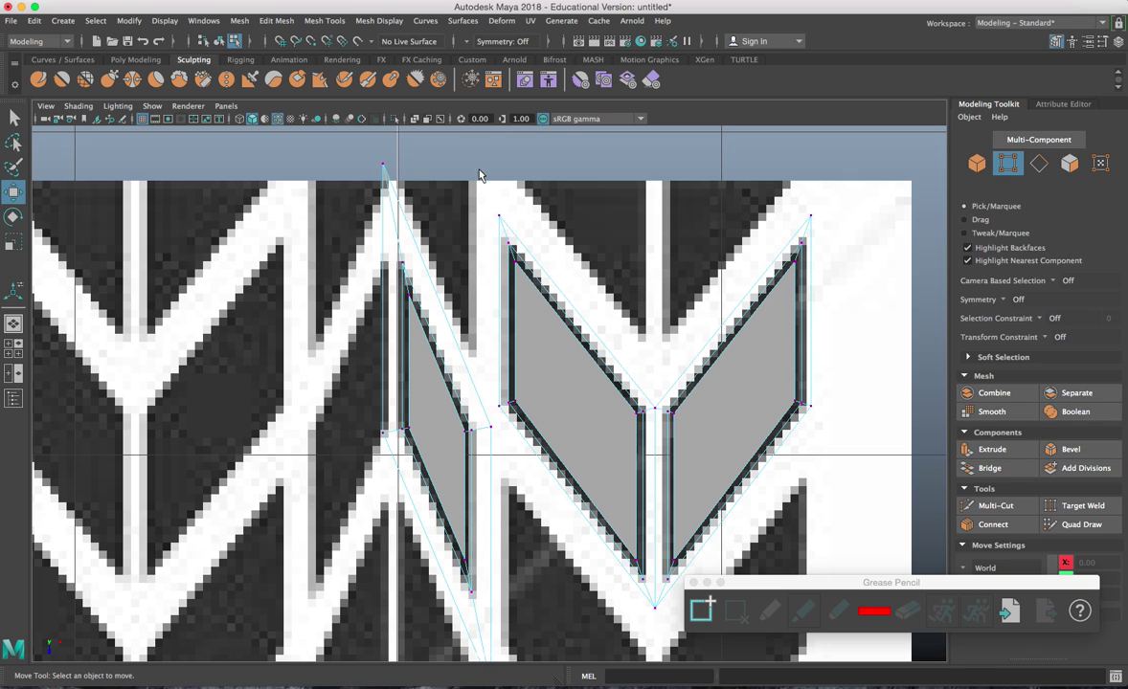
Select the tread reference image plane in object mode and lower it beneath the block mesh, then return to the top view
right_drag(511, 284, 576, 261)
click(534, 210)
key(space)
key(space)
scroll(748, 222, down, 10)
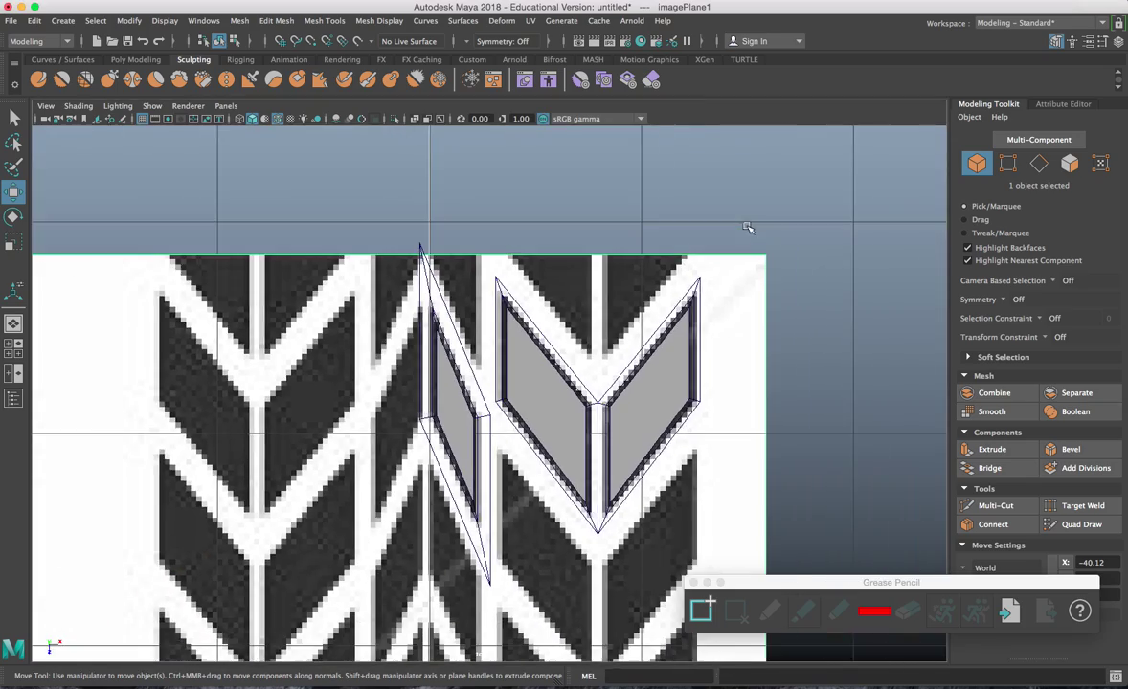
alt+middle_drag(681, 354, 679, 294)
alt+drag(680, 297, 655, 236)
key(space)
scroll(643, 318, down, 3)
scroll(643, 318, down, 8)
alt+drag(642, 318, 653, 251)
drag(745, 215, 744, 227)
alt+drag(646, 308, 636, 375)
key(space)
key(space)
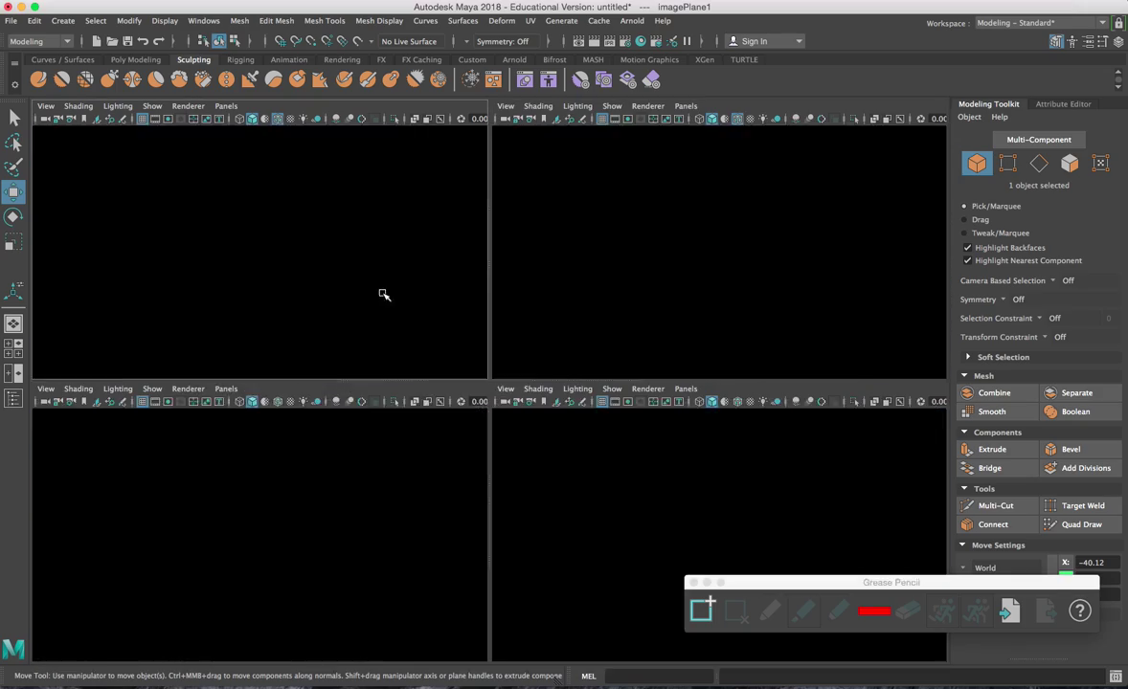
Select the tread mesh's upper narrow-block tip vertex and shift it horizontally toward the reference groove
scroll(403, 284, up, 6)
click(431, 275)
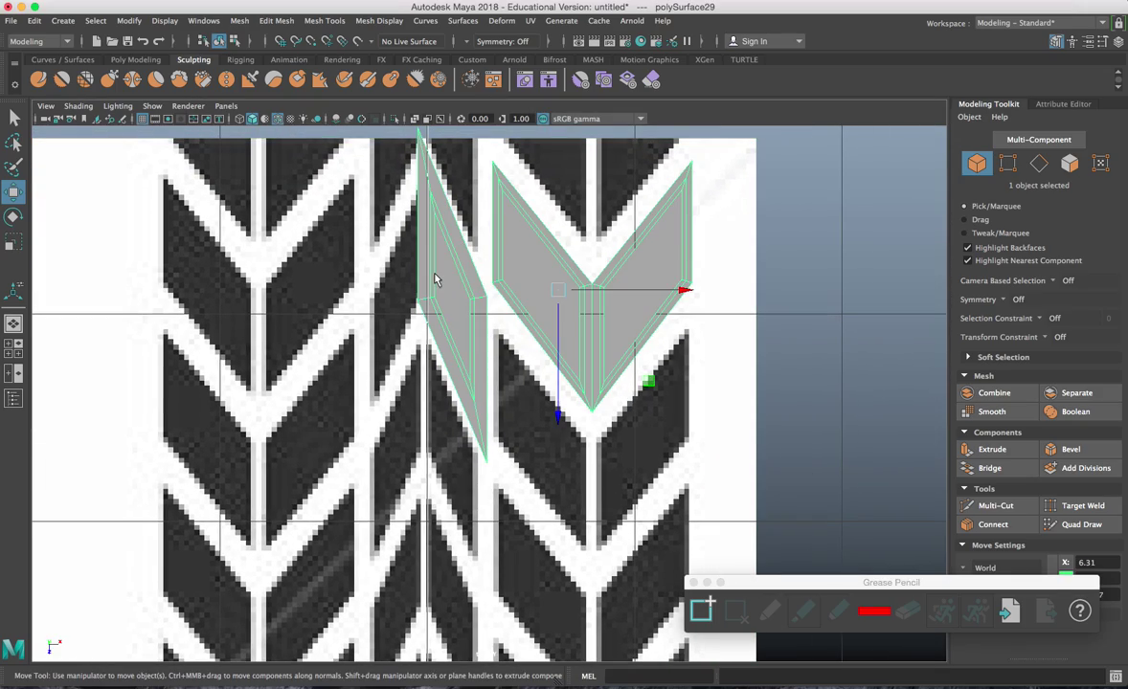
alt+middle_drag(443, 247, 435, 279)
right_drag(436, 269, 427, 224)
click(415, 163)
drag(417, 199, 417, 228)
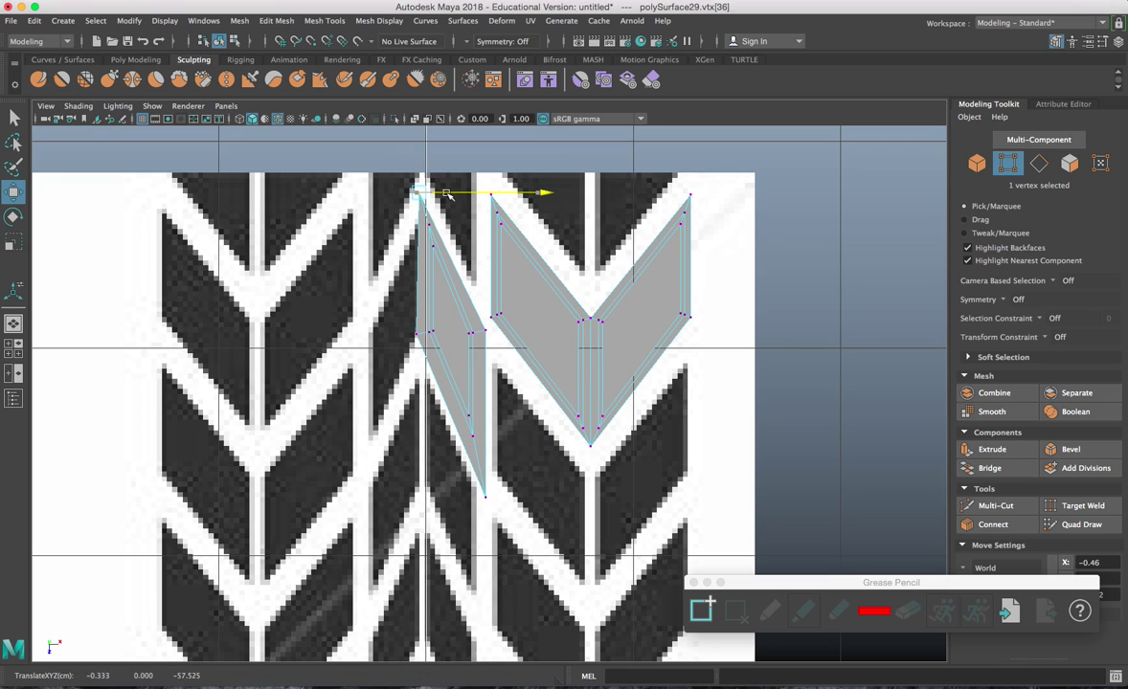
Align the narrow block's two outer border vertices vertically by scaling them flat in X, and shift them onto the reference groove's centre
scroll(446, 234, up, 2)
shift+click(400, 317)
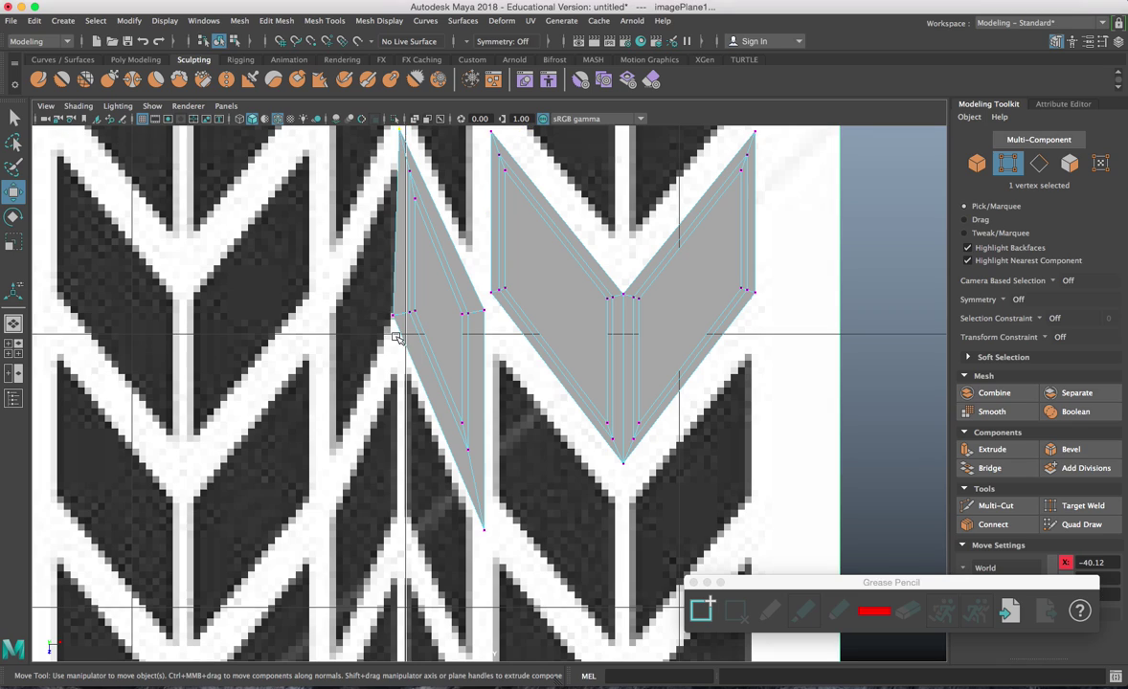
shift+click(394, 313)
alt+middle_drag(395, 313, 403, 374)
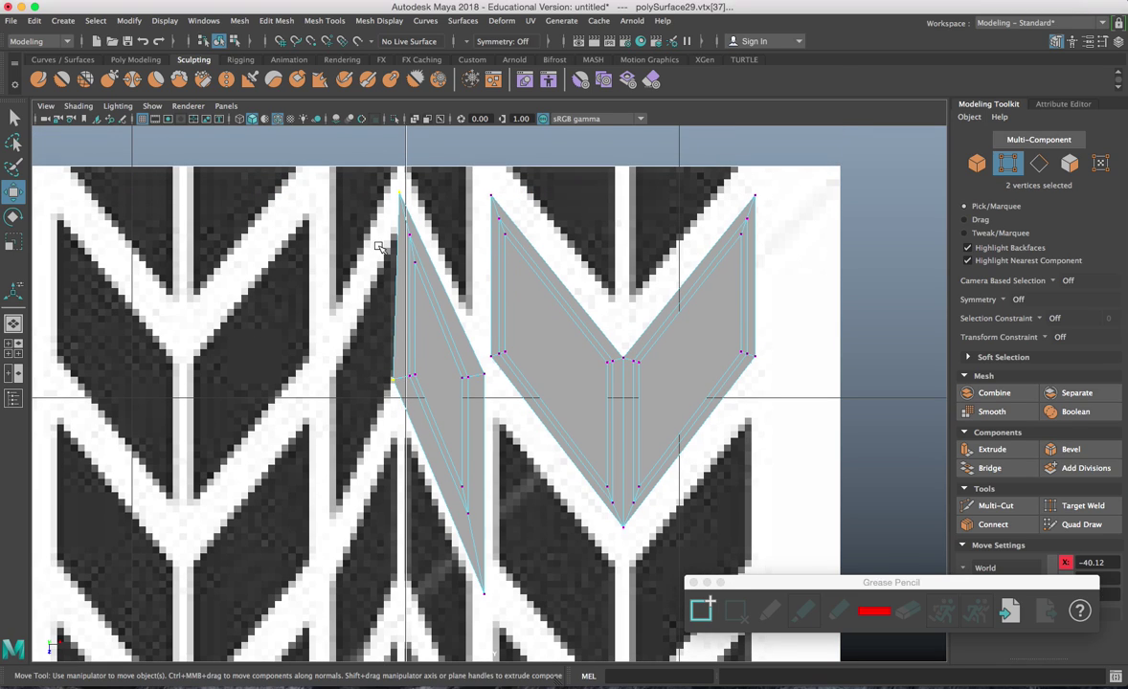
key(r)
click(400, 213)
click(402, 211)
right_drag(415, 156, 352, 155)
drag(378, 176, 403, 406)
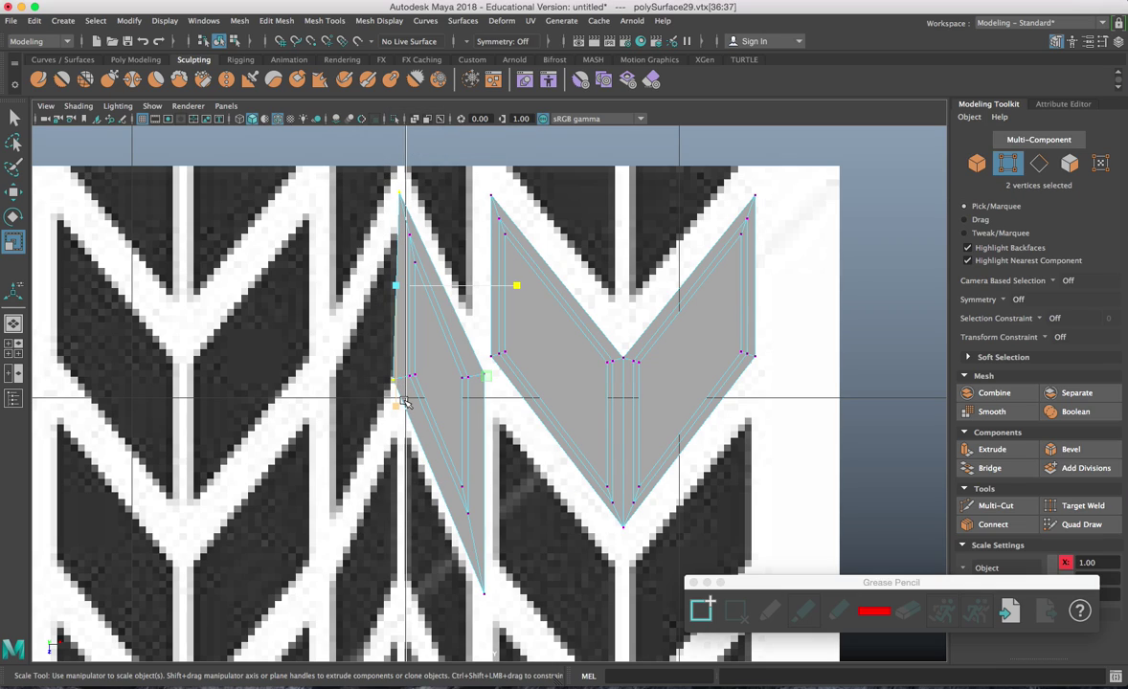
drag(513, 285, 464, 290)
key(w)
alt+middle_drag(465, 289, 479, 361)
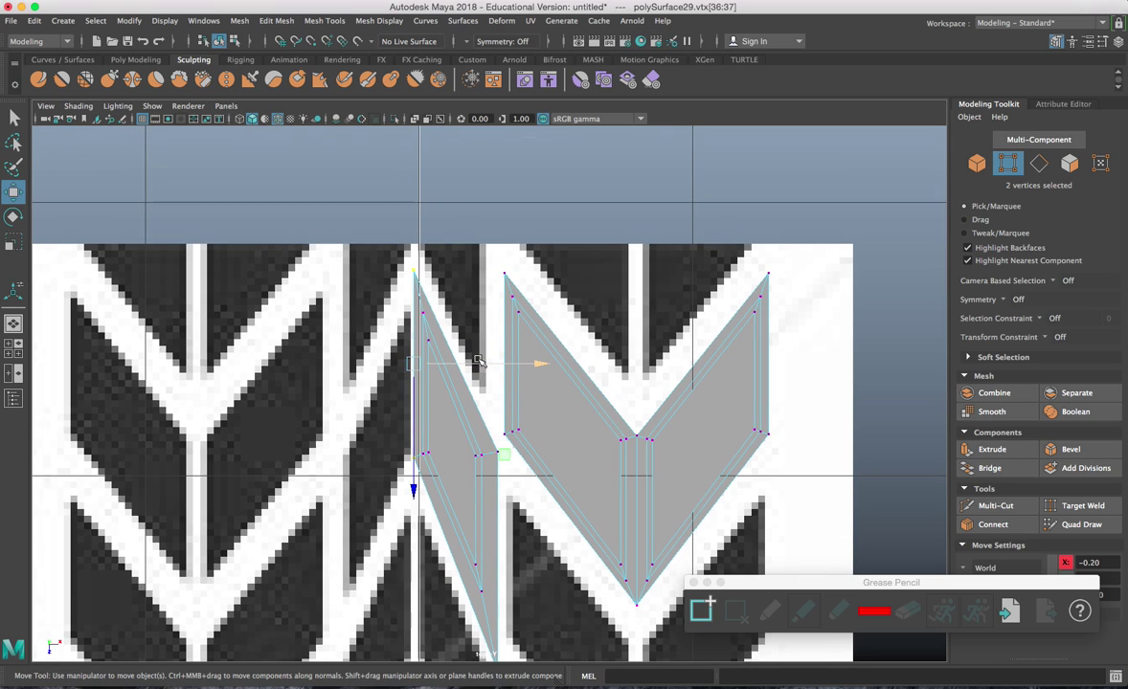
Fine-tune the narrow block's two outer border vertices horizontally to about X -0.18, centred on the reference groove
click(477, 364)
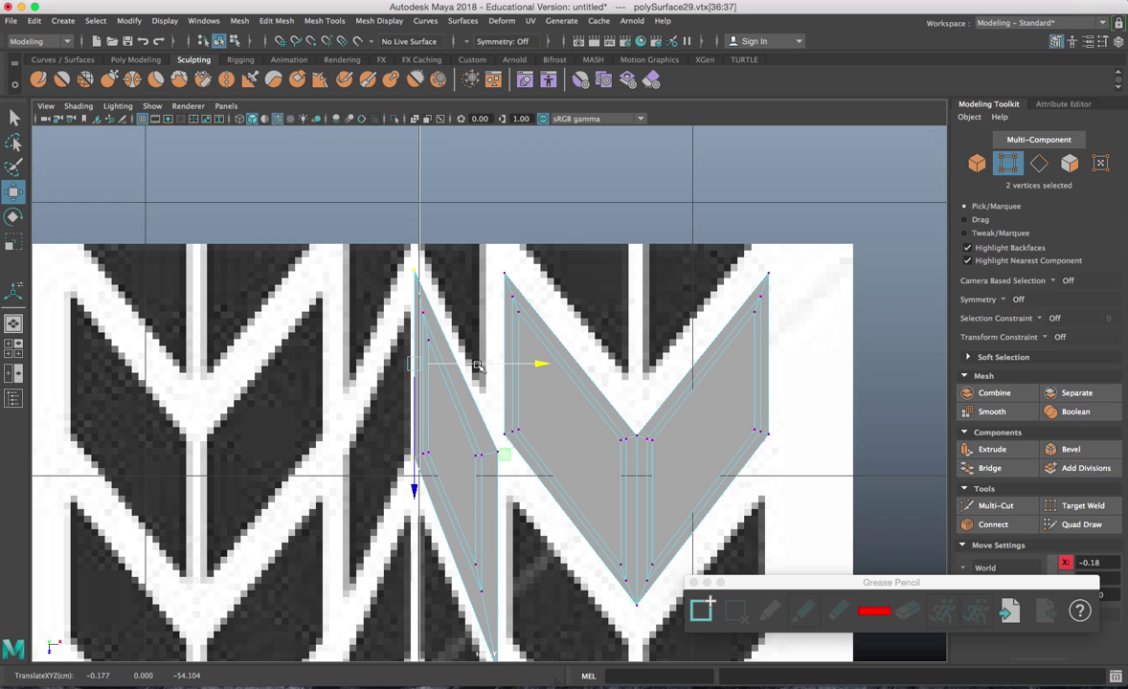
scroll(477, 347, up, 3)
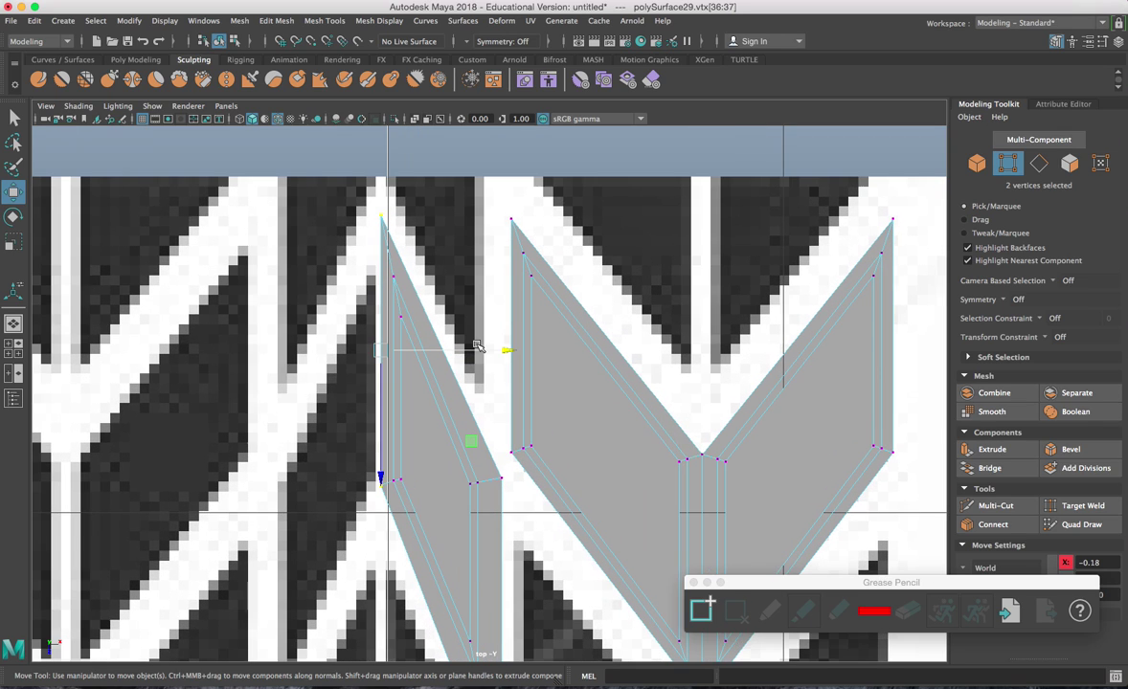
Create a V-shaped polygon that fills the groove between the narrow and wide blocks, snapping its border points to the existing block vertices
click(308, 23)
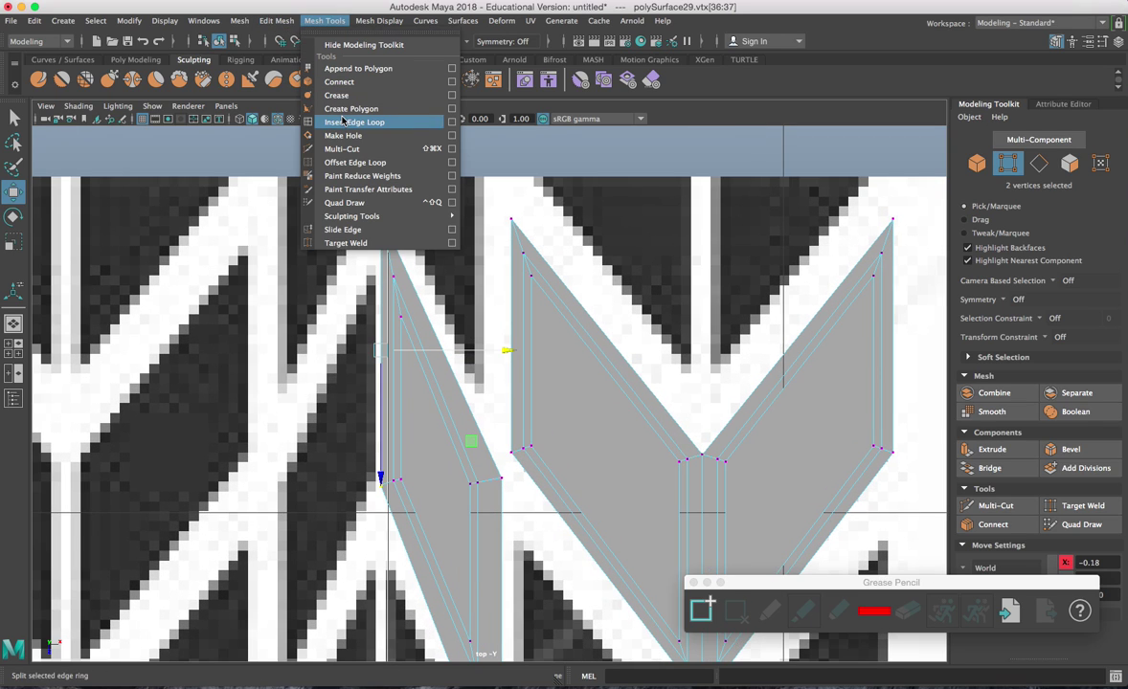
click(351, 108)
scroll(382, 199, up, 2)
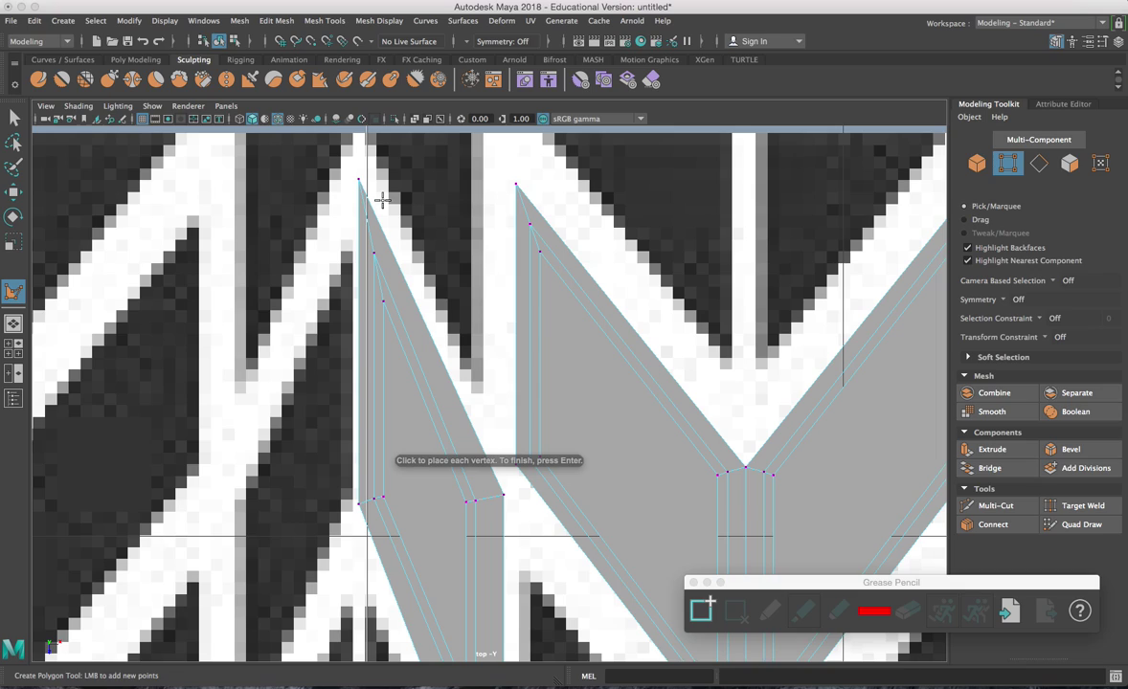
key(Return)
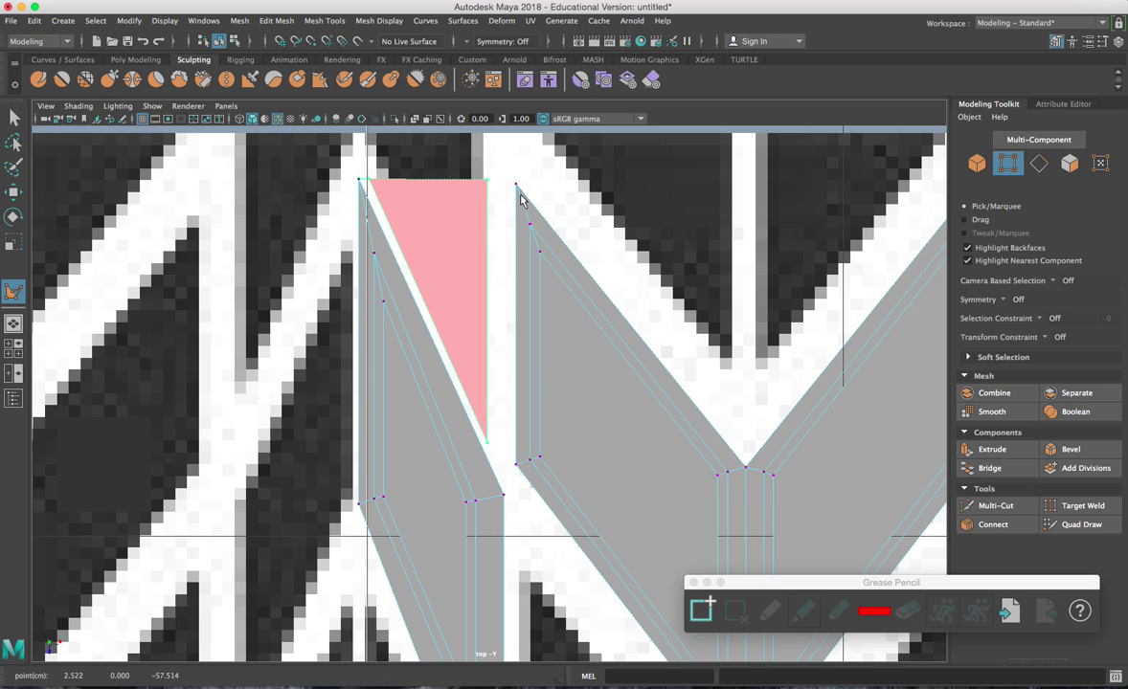
key(v)
click(516, 184)
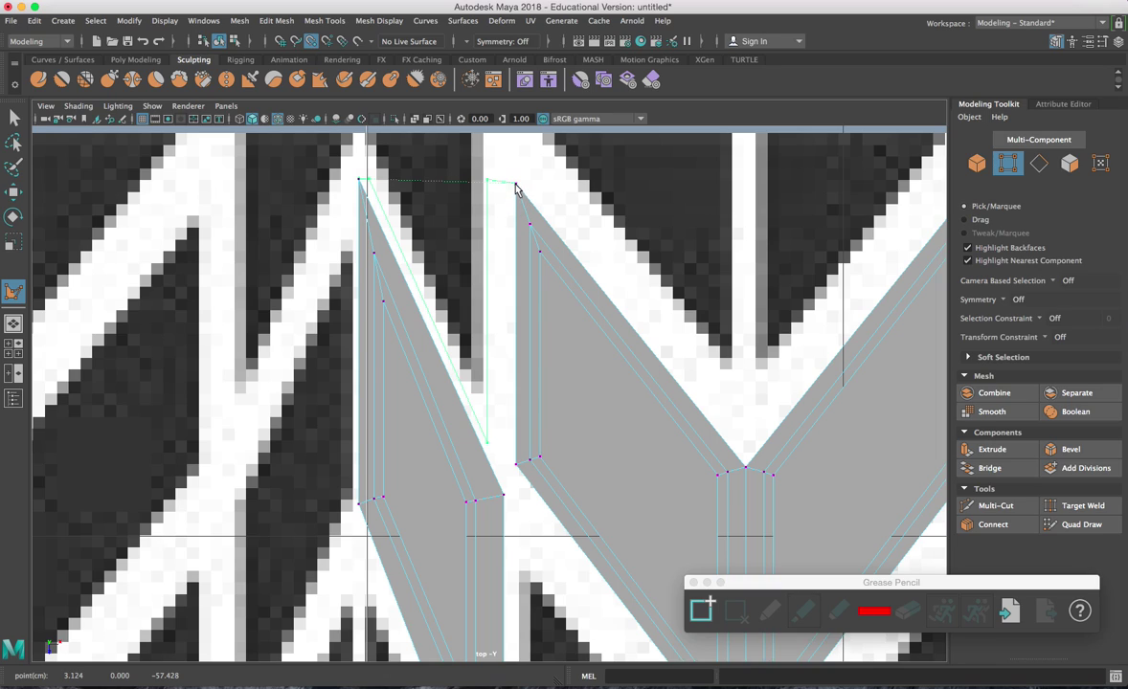
click(503, 494)
key(Return)
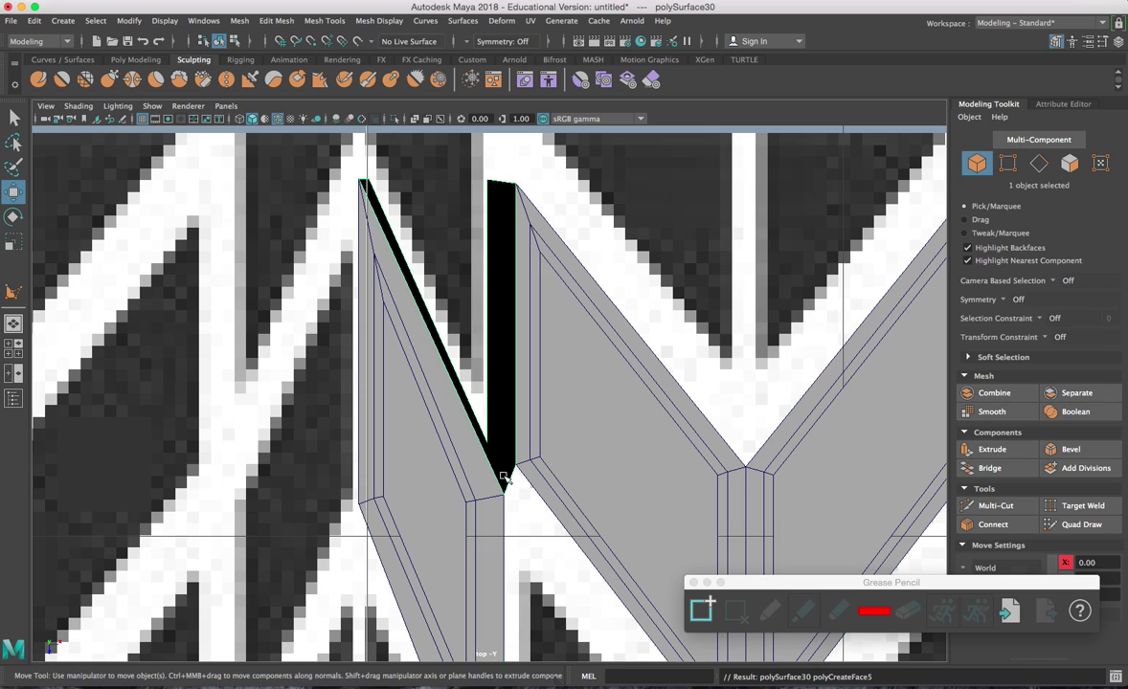
Reverse the normals of the new V-shaped groove face
click(379, 20)
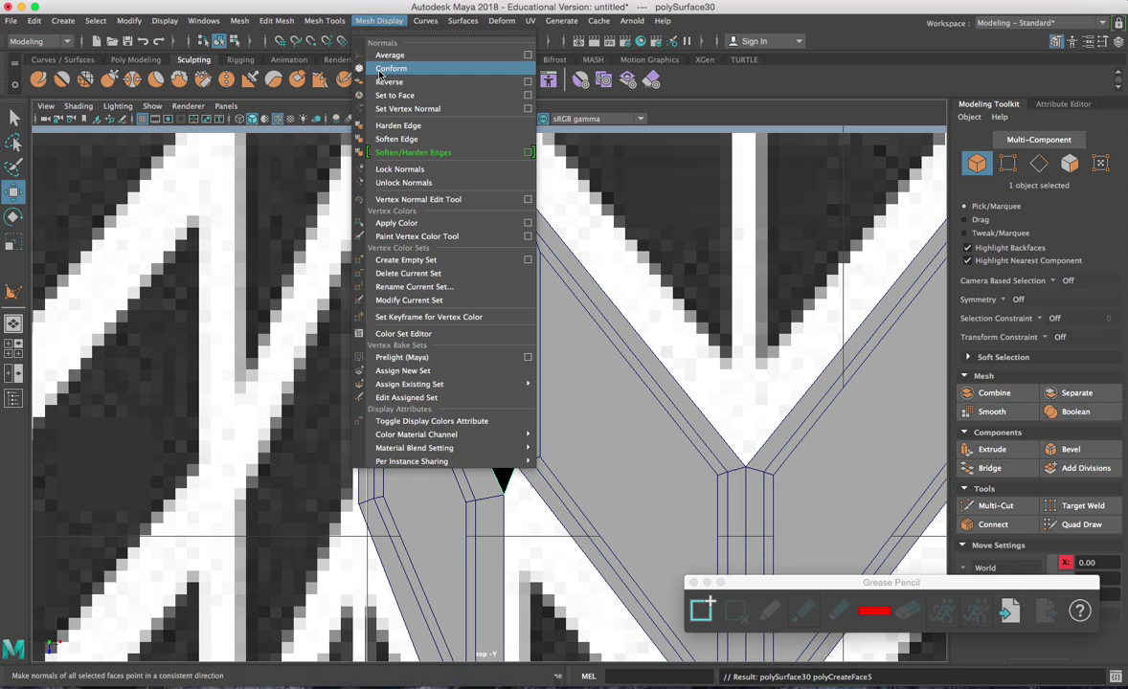
click(323, 20)
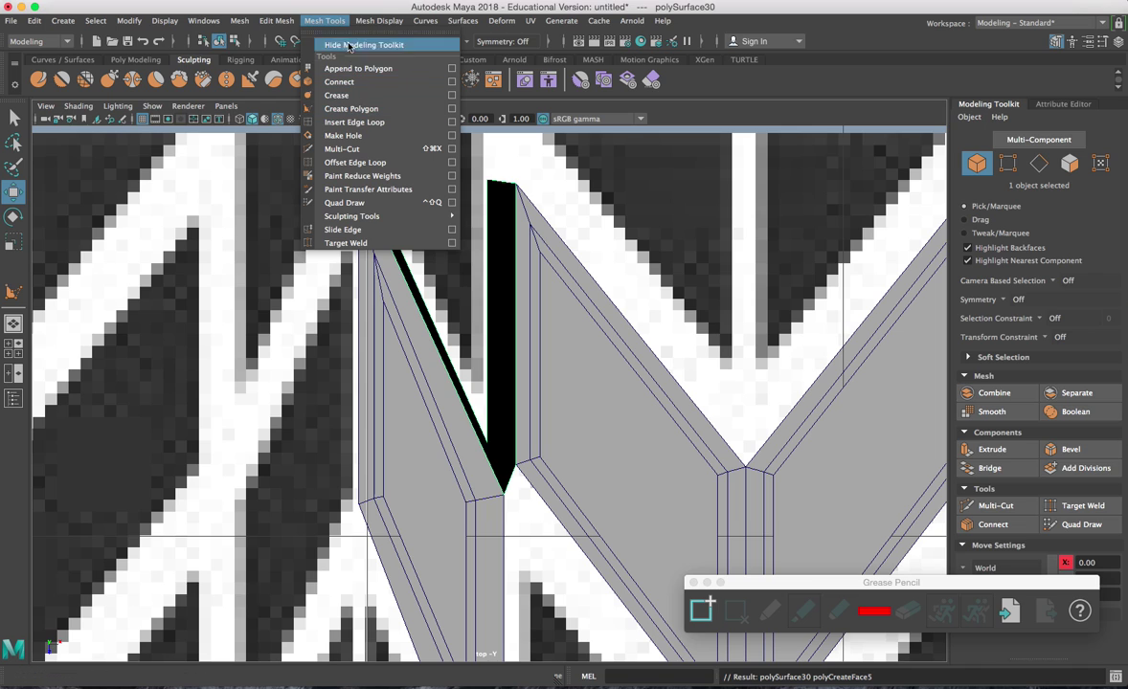
mouse_move(371, 21)
click(391, 68)
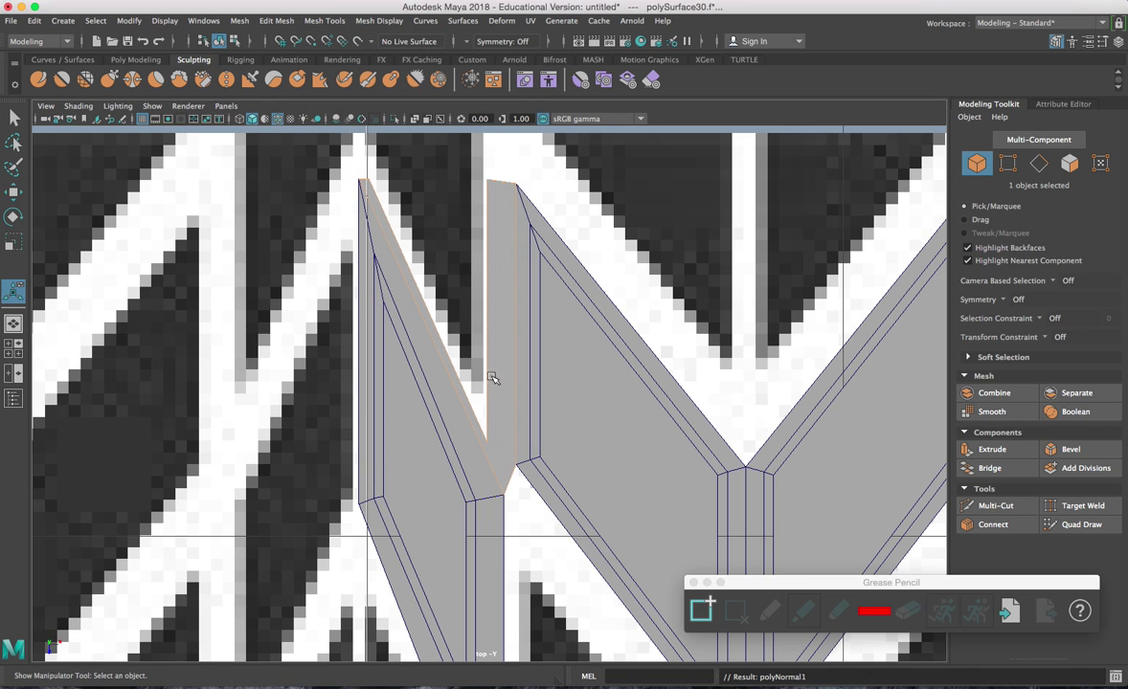
Select the groove face's upper vertex beside the wide block's tip and snap it vertically level with that tip
mouse_move(507, 470)
alt+middle_down()
mouse_move(508, 444)
mouse_move(453, 448)
mouse_move(547, 448)
mouse_move(519, 408)
mouse_move(506, 486)
alt+middle_up()
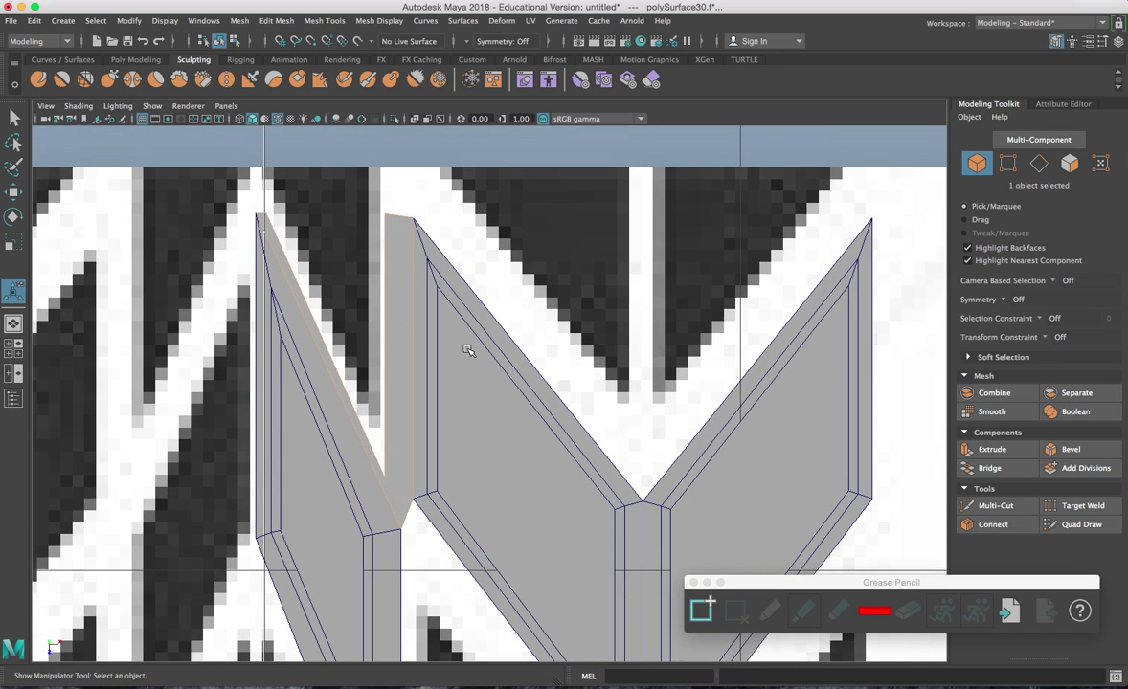
right_drag(411, 245, 335, 241)
scroll(422, 306, up, 2)
scroll(422, 306, up, 2)
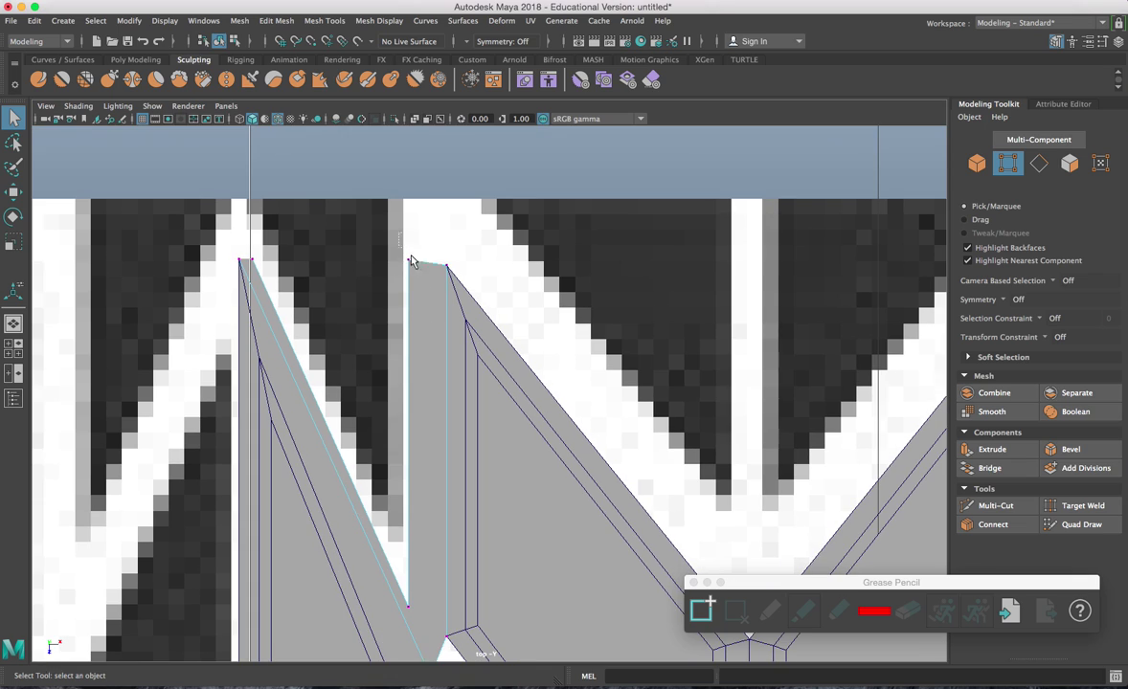
click(408, 252)
scroll(428, 285, up, 2)
key(w)
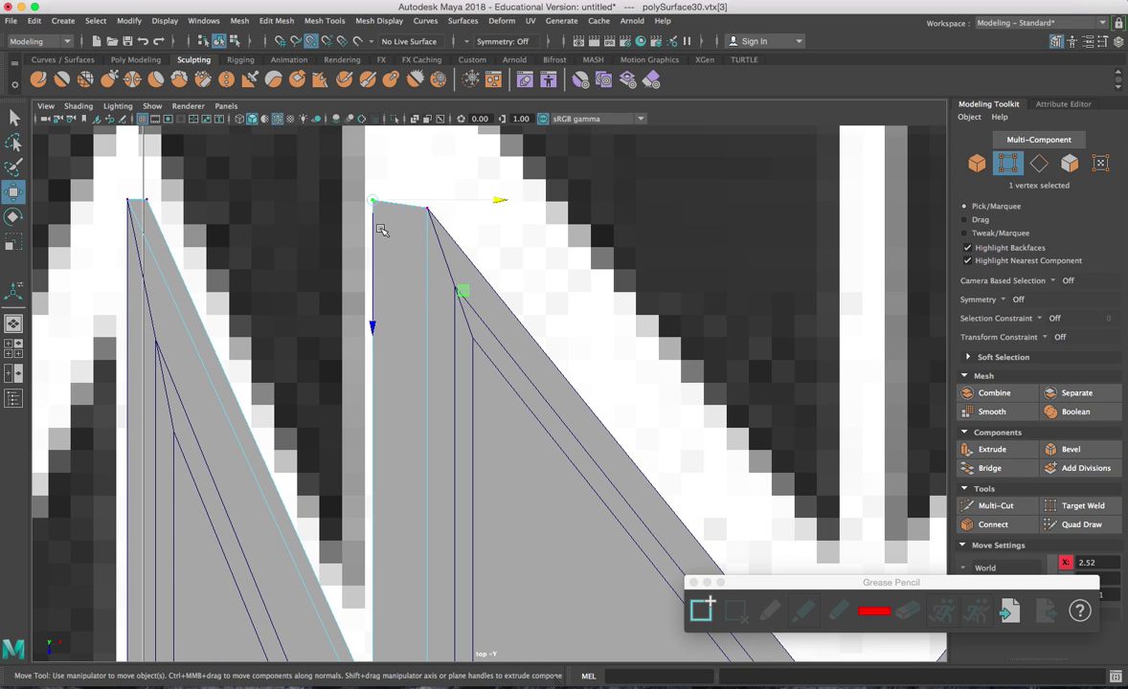
drag(372, 216, 426, 223)
scroll(426, 222, down, 5)
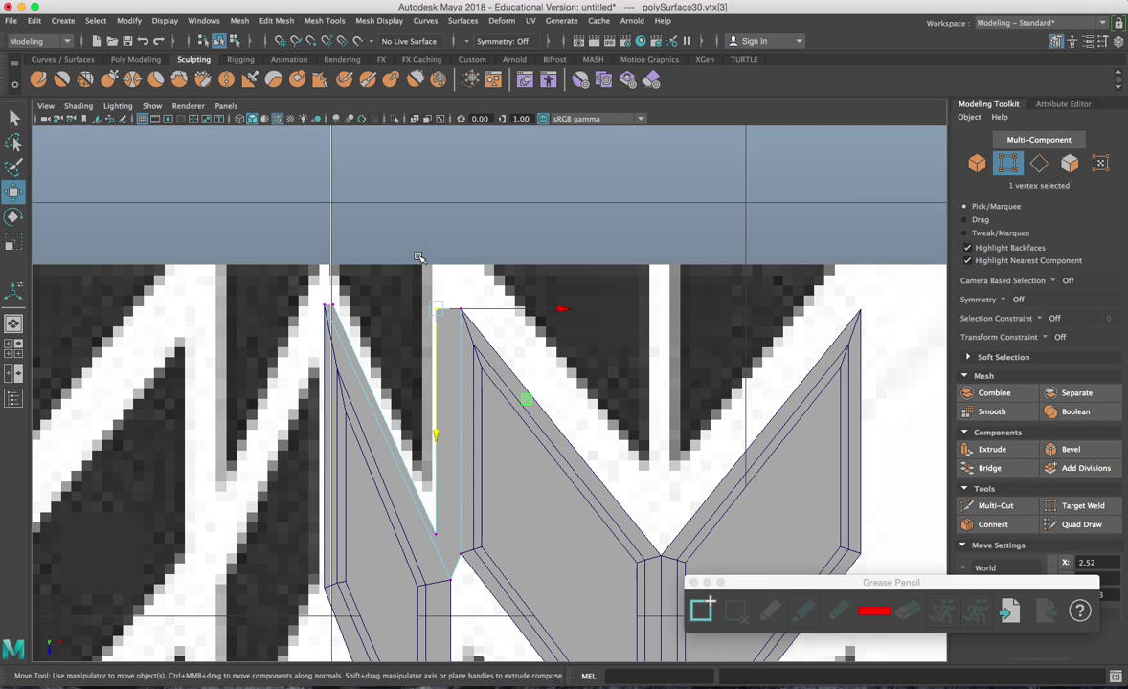
Raise the same groove vertex until its short edge continues the line of the wide block's upper diagonal, at about Z -58.2
scroll(413, 201, up, 3)
scroll(438, 286, up, 1)
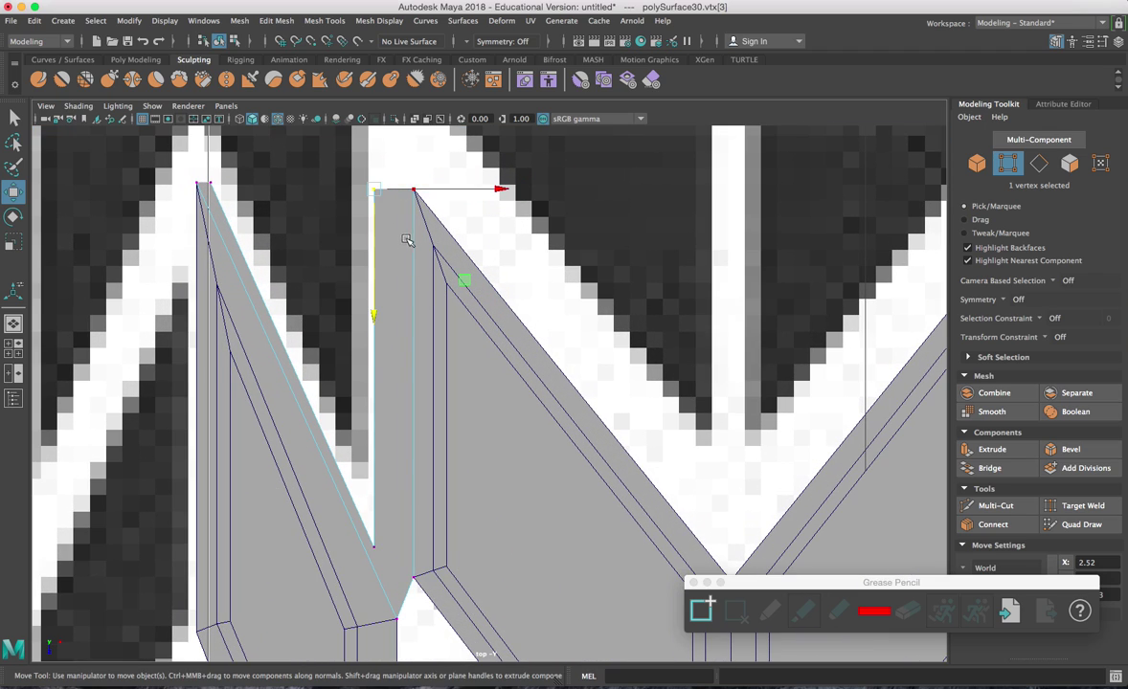
right_drag(429, 242, 379, 196)
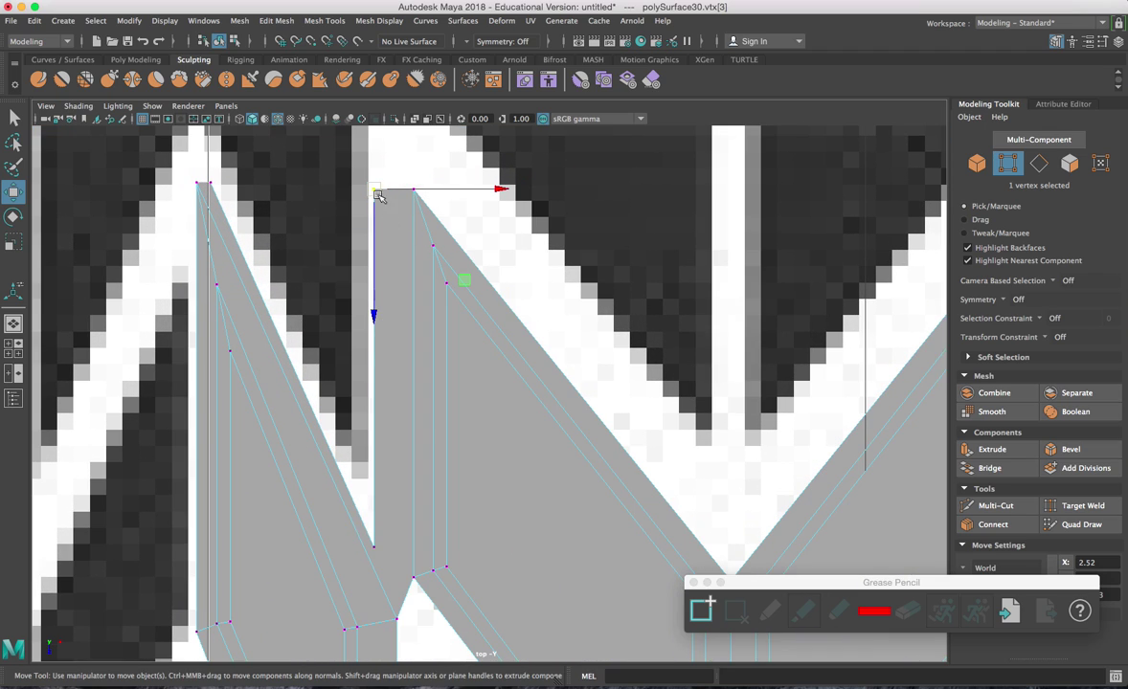
drag(374, 232, 378, 187)
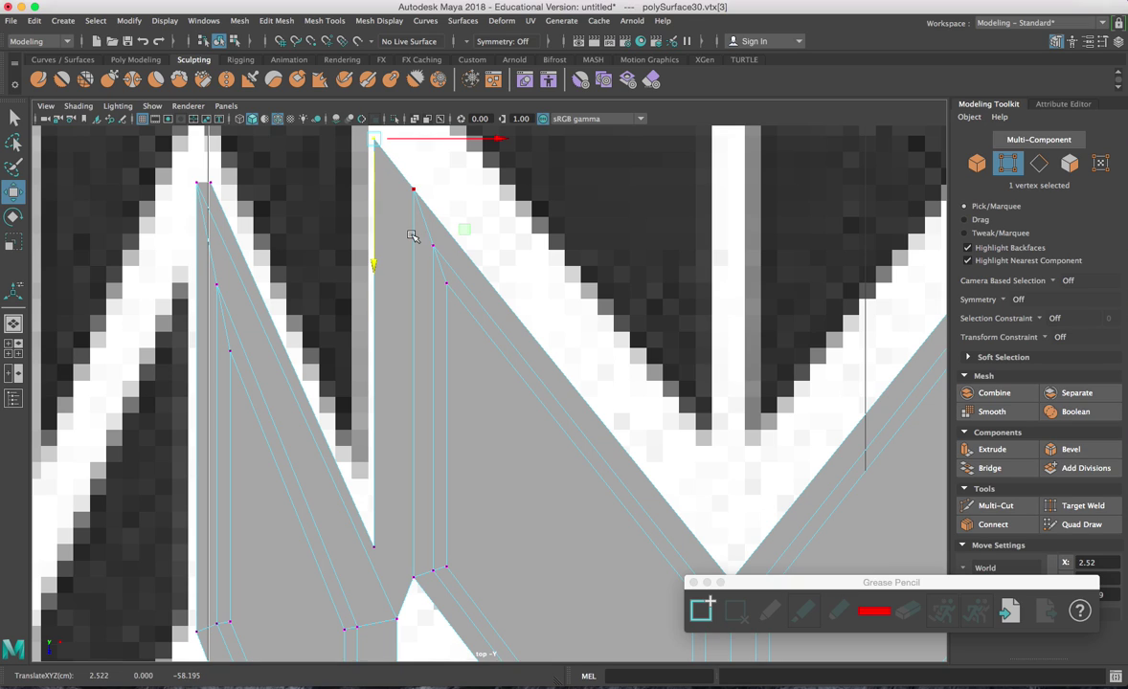
Create a diagonal polygon strip along the wide block's upper-left edge, from the raised groove vertex to the block's central V vertex
alt+middle_drag(421, 251, 415, 285)
right_drag(417, 287, 447, 272)
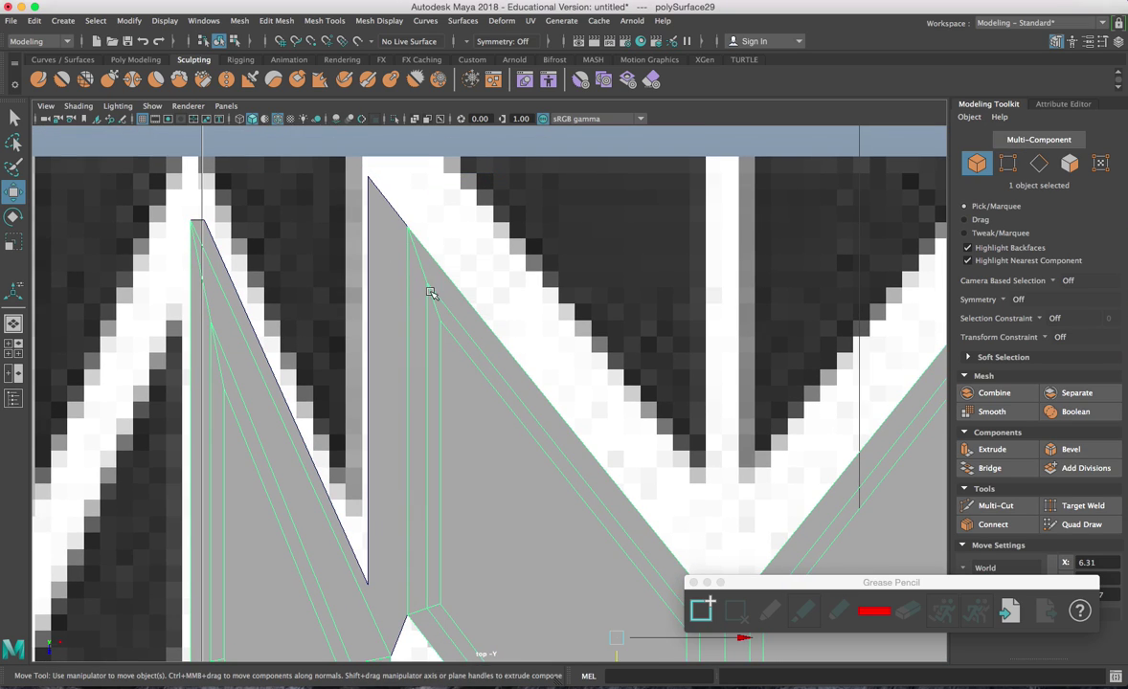
click(325, 20)
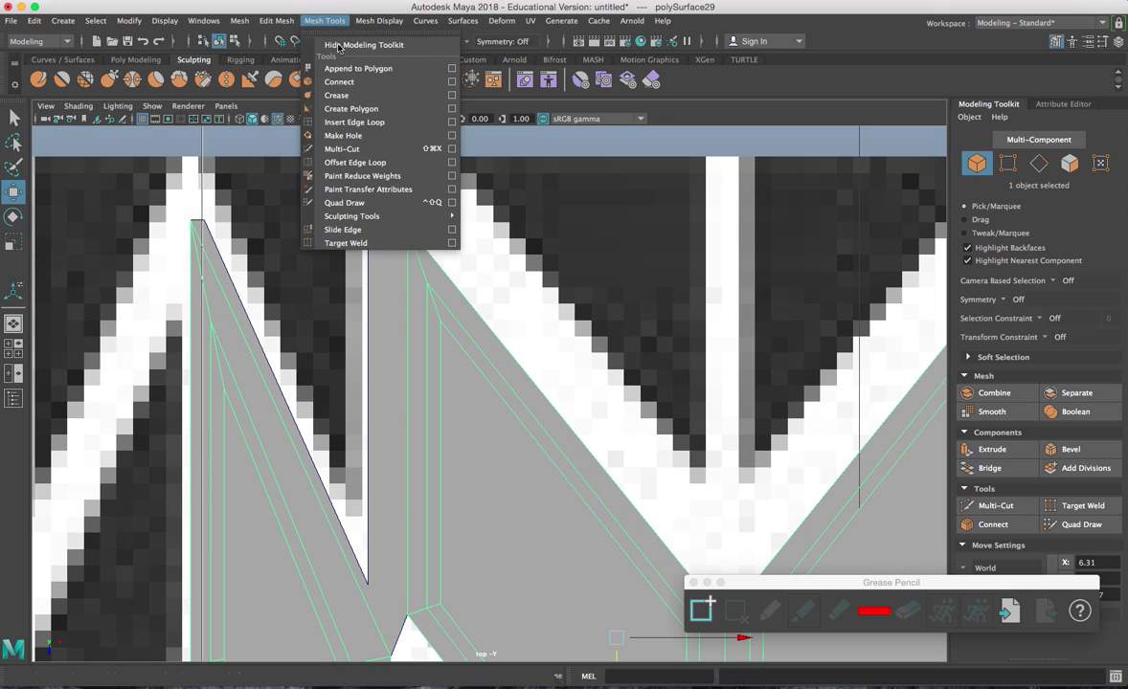
click(351, 108)
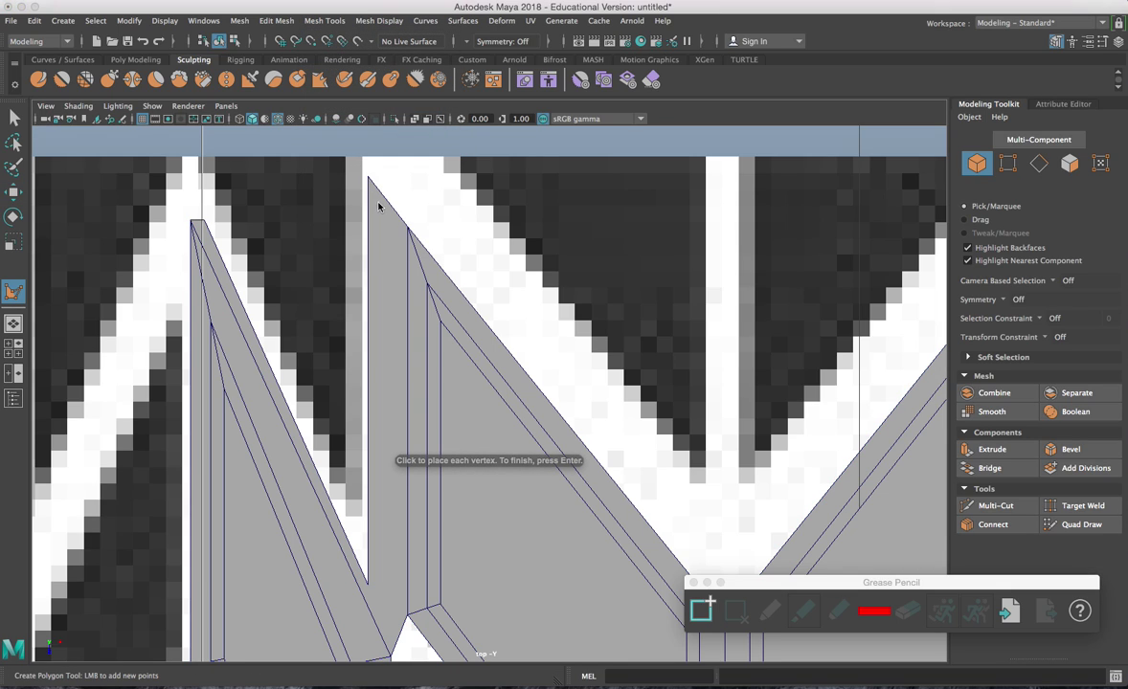
click(369, 180)
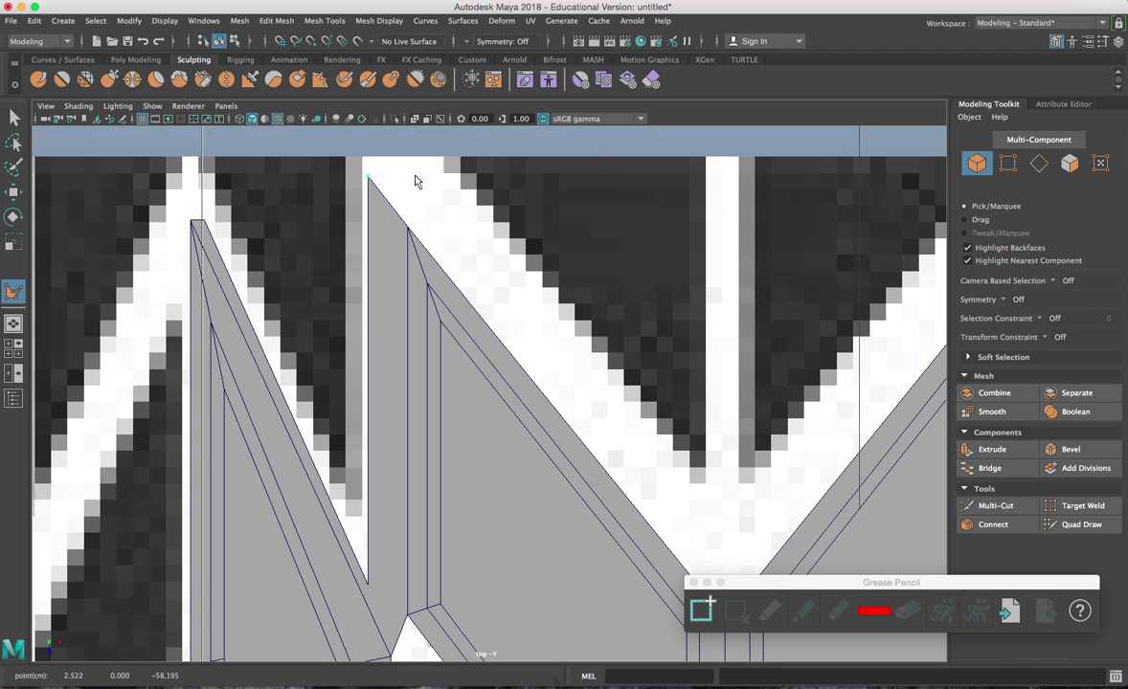
alt+middle_drag(584, 380, 488, 226)
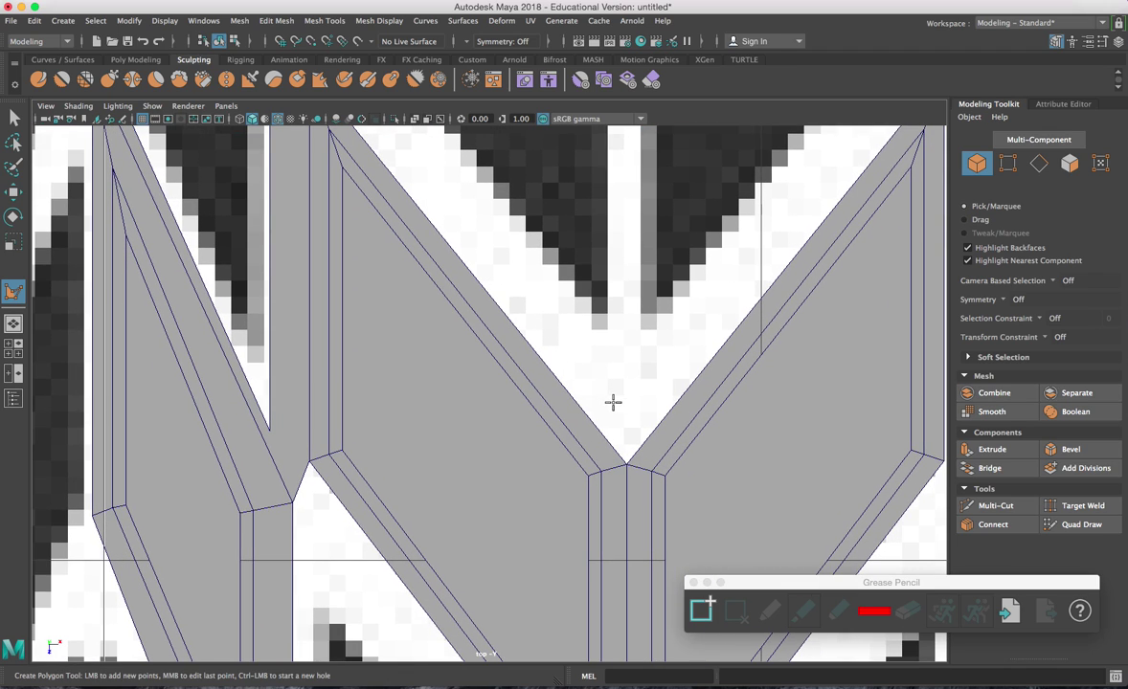
alt+middle_drag(620, 395, 426, 577)
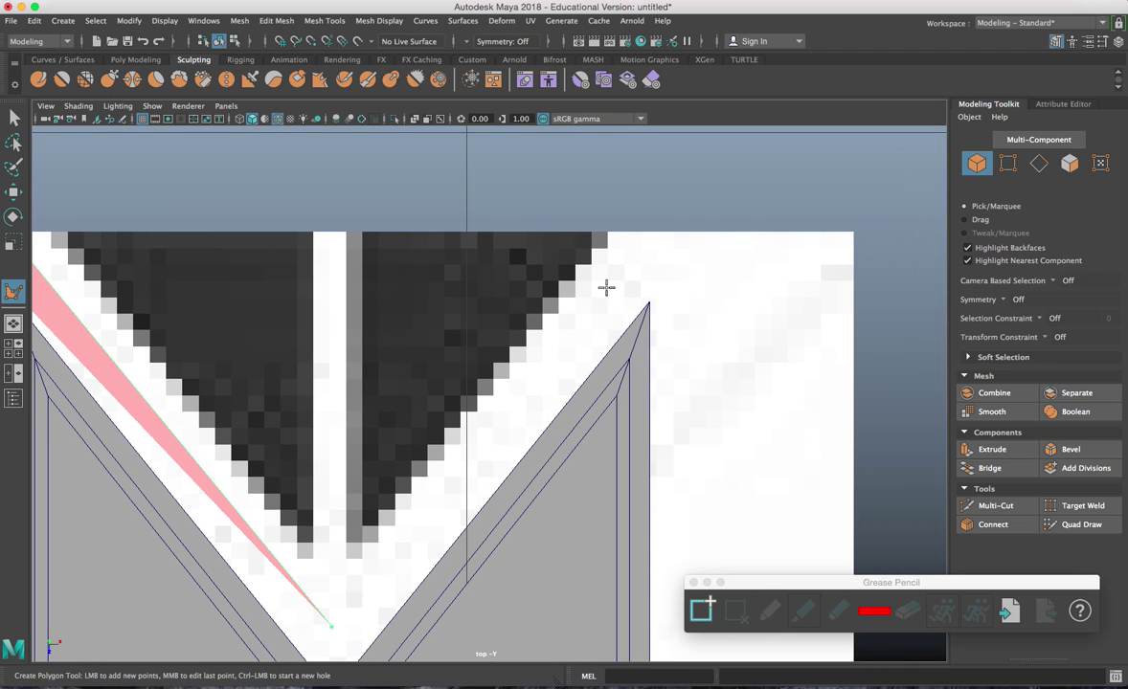
alt+middle_drag(605, 287, 739, 255)
alt+middle_drag(595, 364, 630, 244)
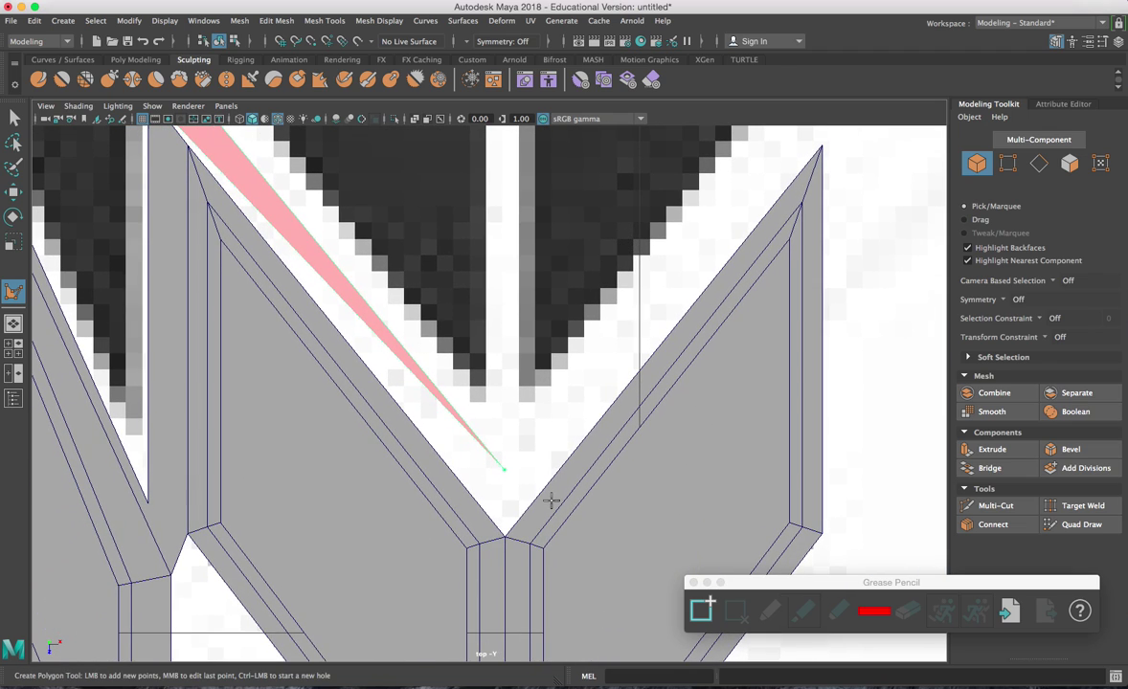
click(501, 542)
alt+middle_drag(464, 452, 479, 524)
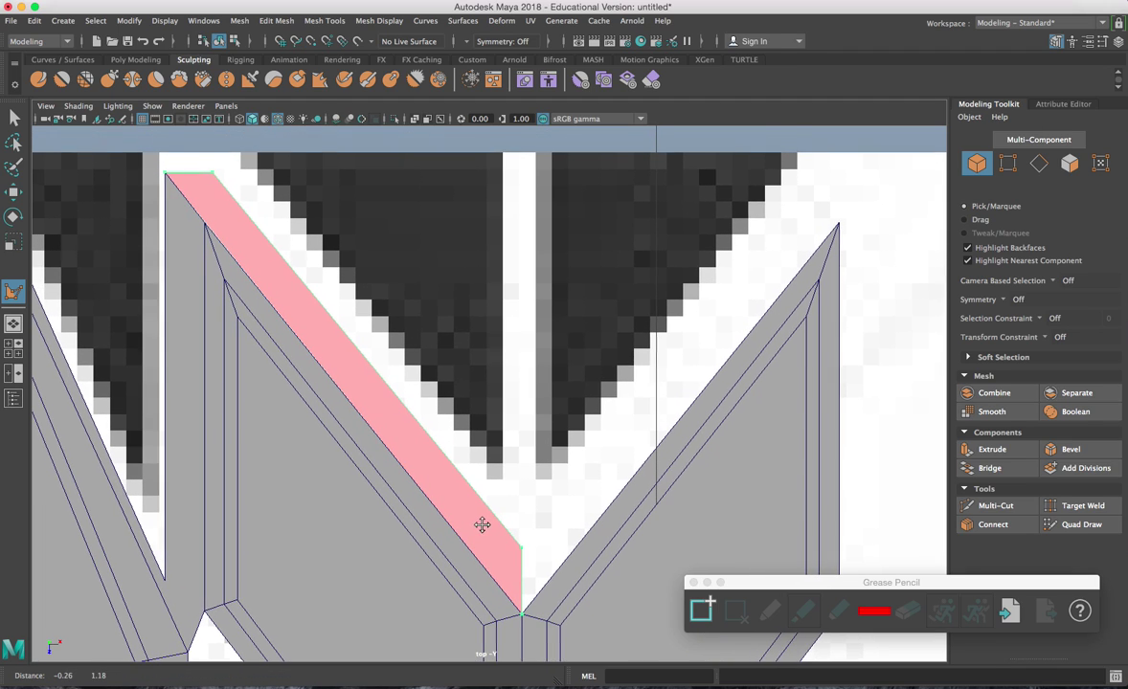
key(w)
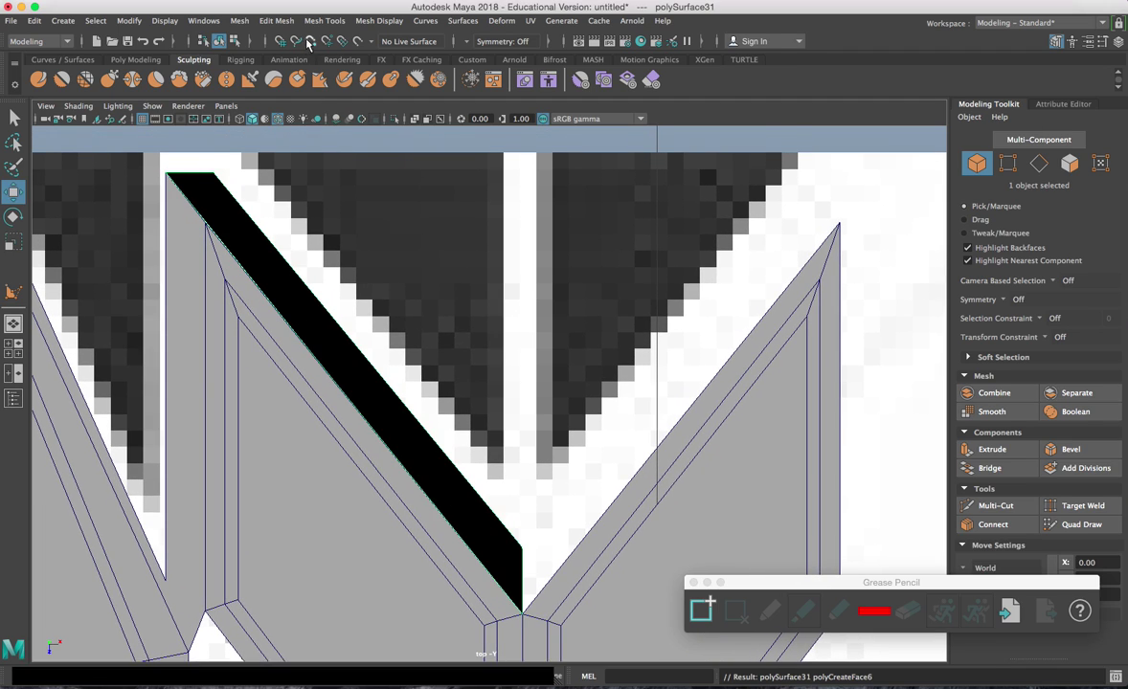
Reverse the normals of the new diagonal strip and return it to object mode
click(378, 20)
click(383, 83)
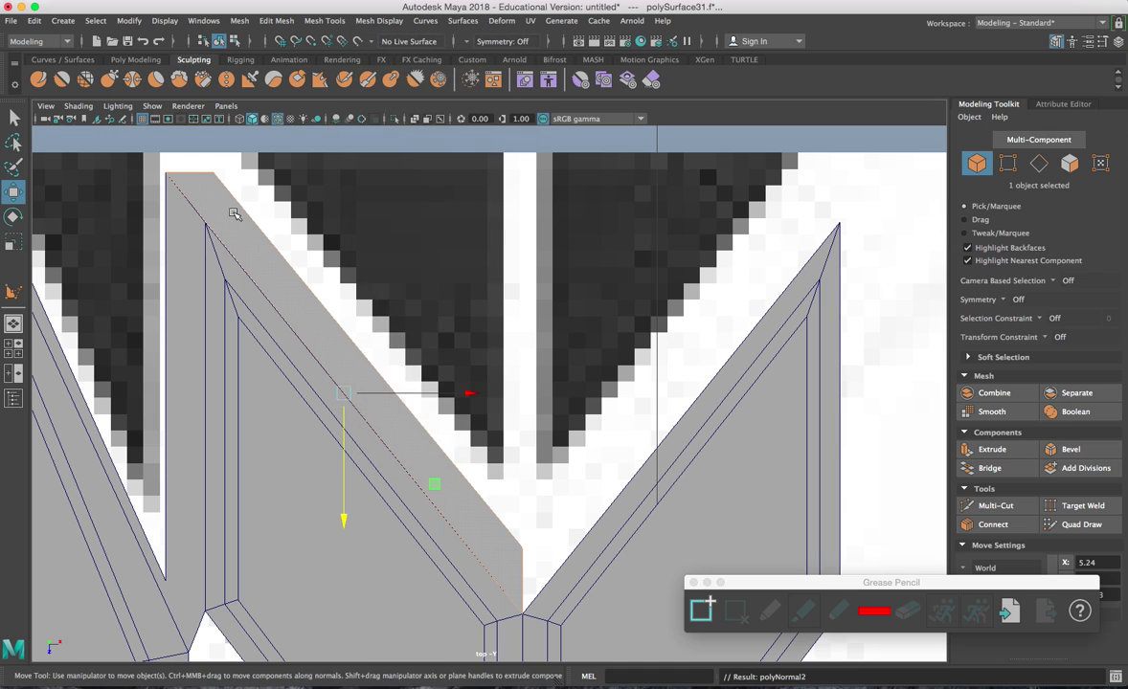
key(F8)
Add a vertex with Multi-Cut on the strip's lower edge and snap it onto the wide block's upper-left tip vertex
scroll(214, 232, up, 10)
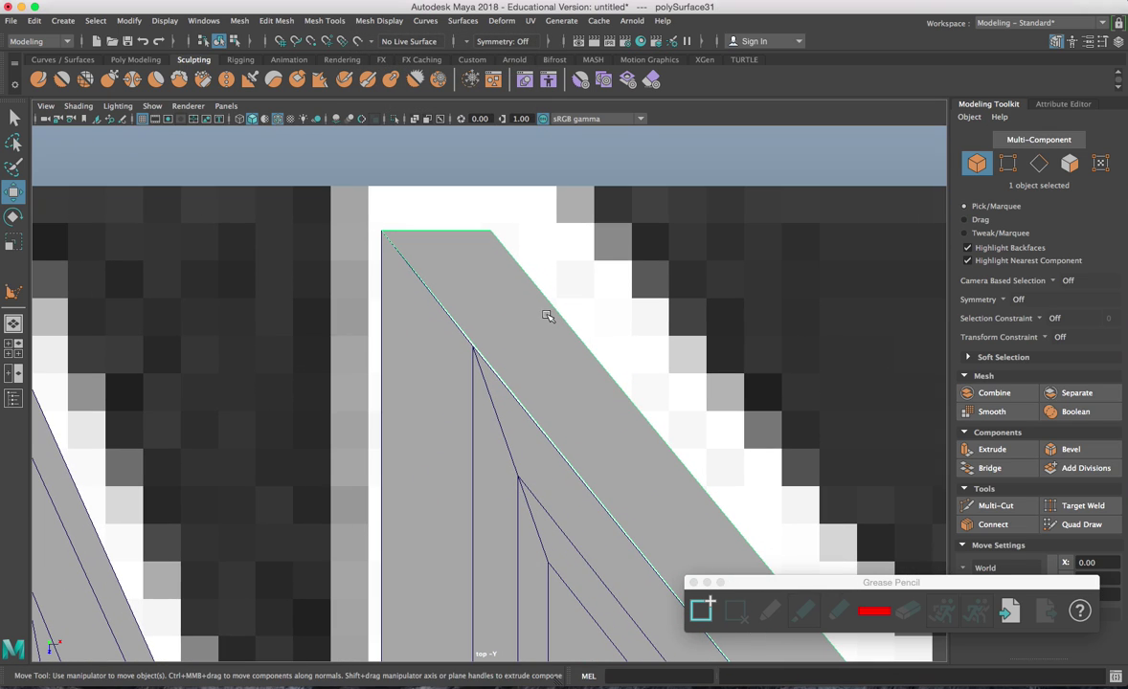
right_drag(547, 316, 559, 264)
scroll(451, 300, up, 5)
click(324, 20)
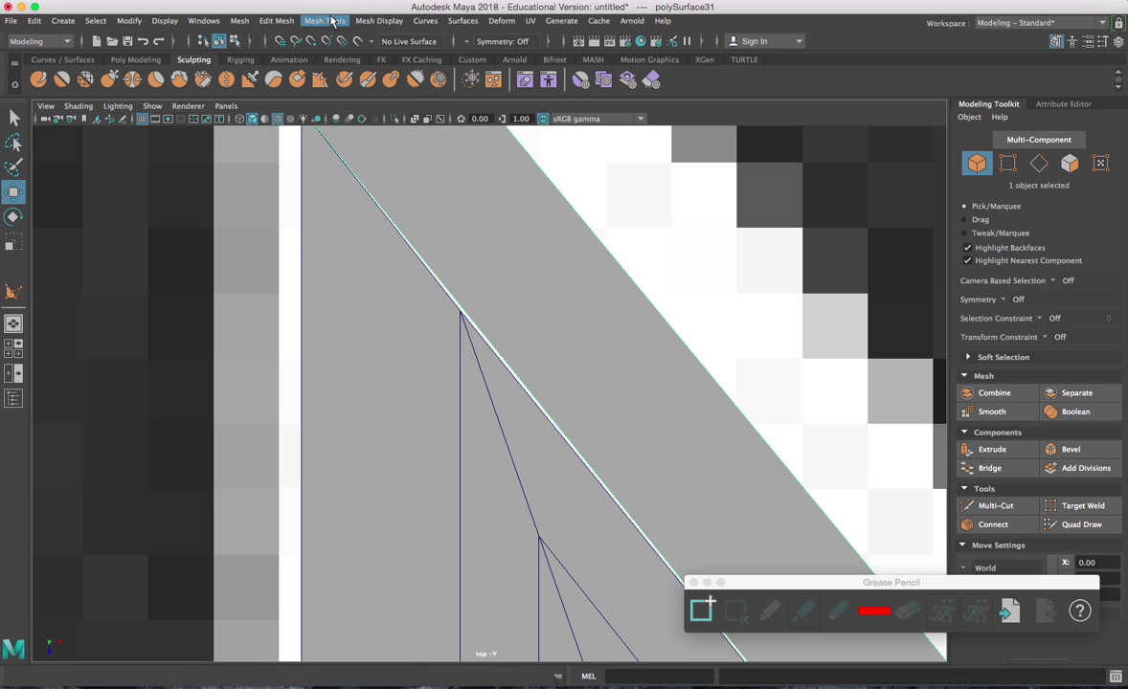
click(349, 149)
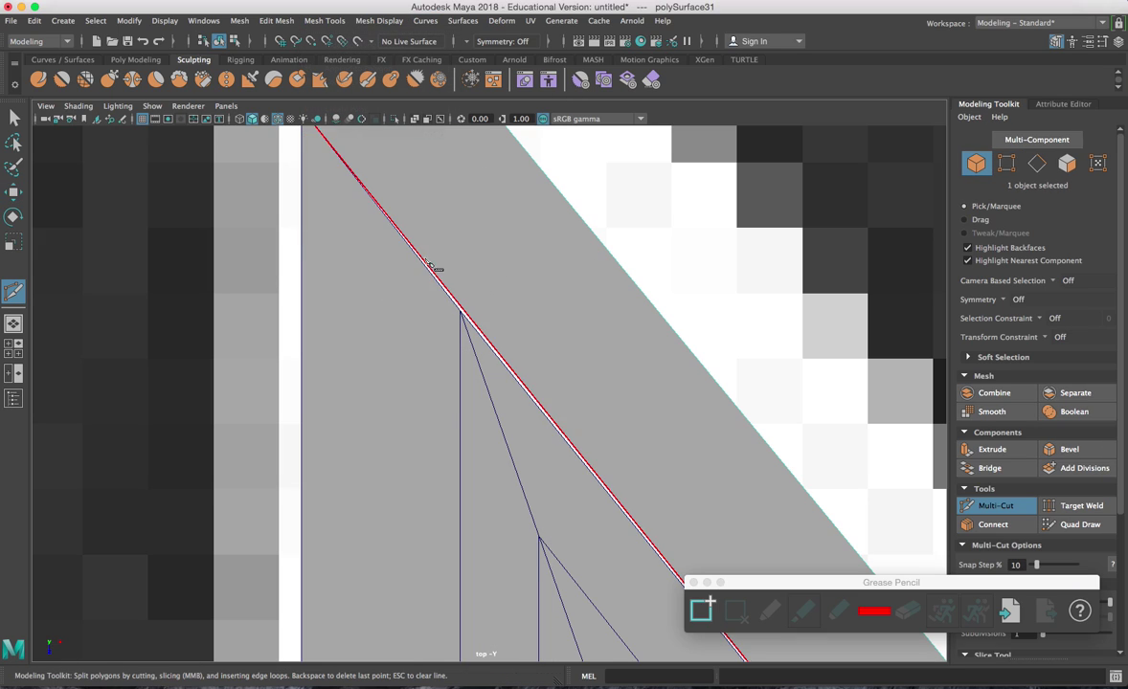
right_drag(456, 275, 454, 234)
click(463, 294)
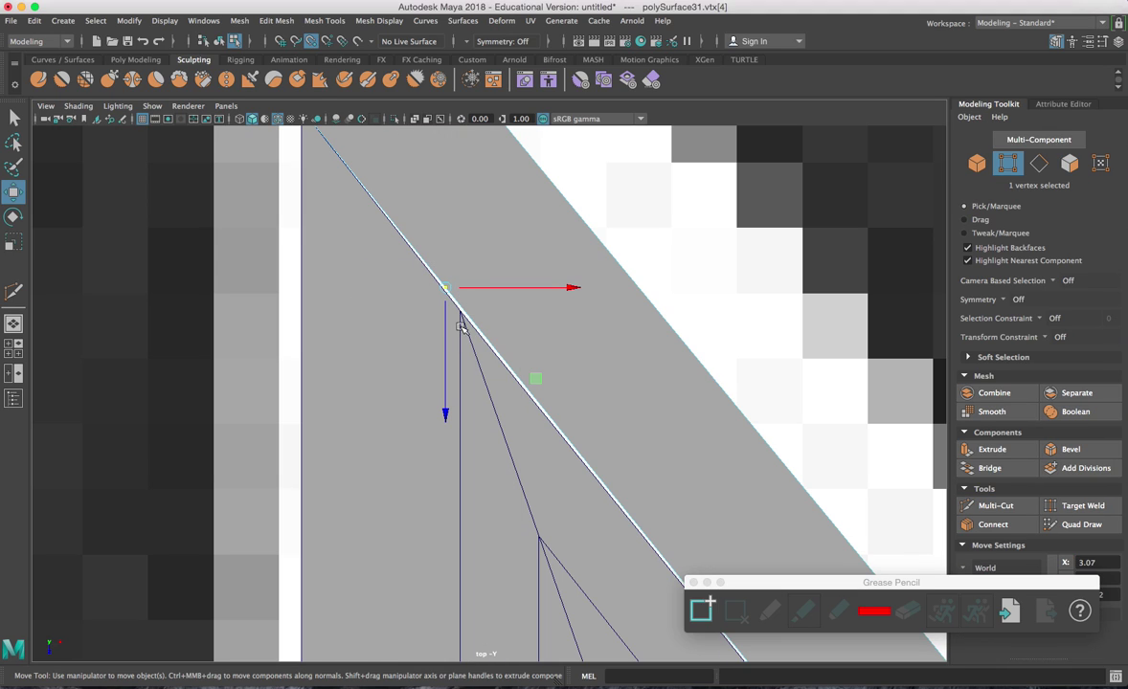
key(f)
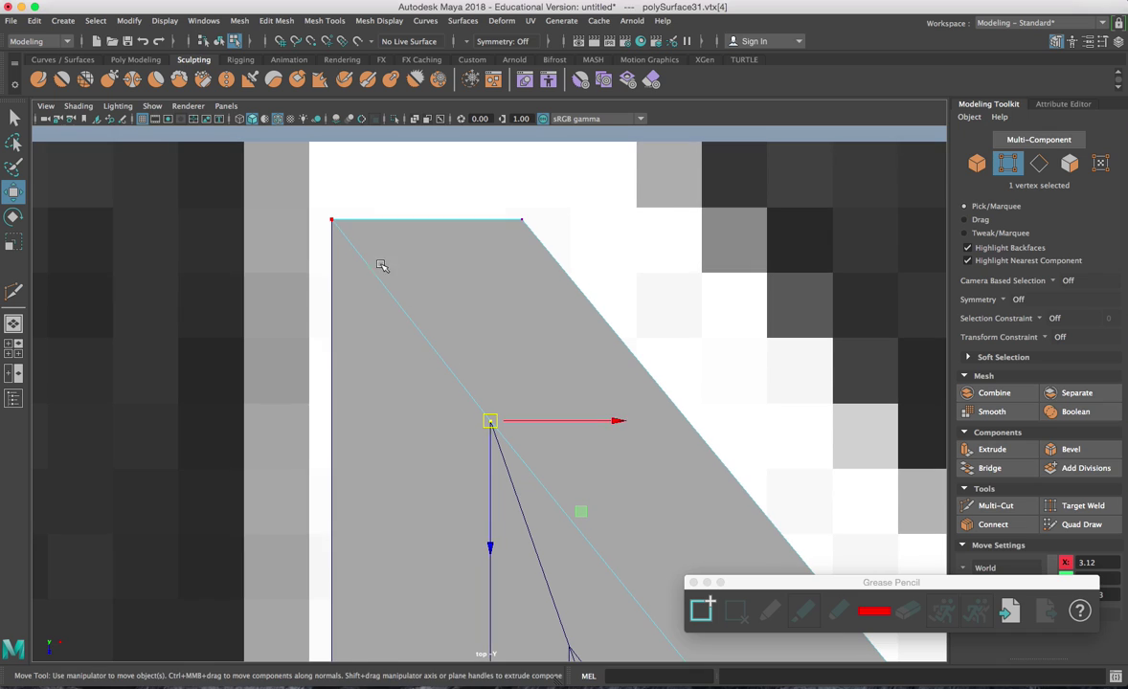
Leave vertex editing and return to object mode with the diagonal strip selected
scroll(387, 249, down, 5)
alt+middle_drag(560, 448, 547, 347)
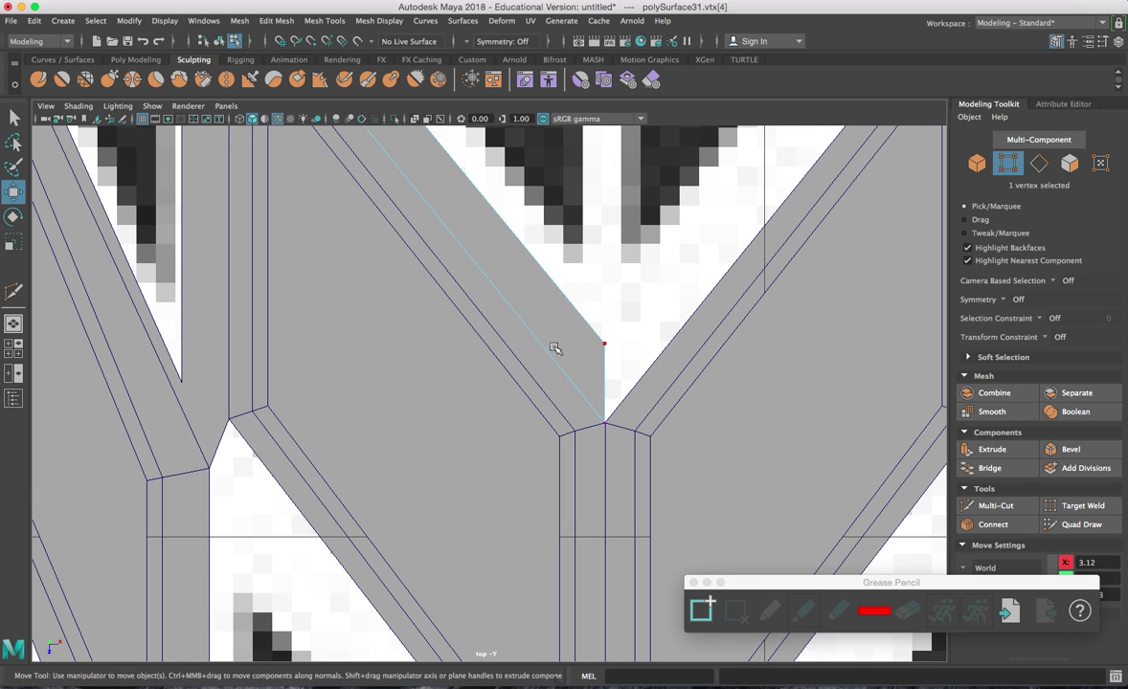
right_drag(575, 332, 637, 271)
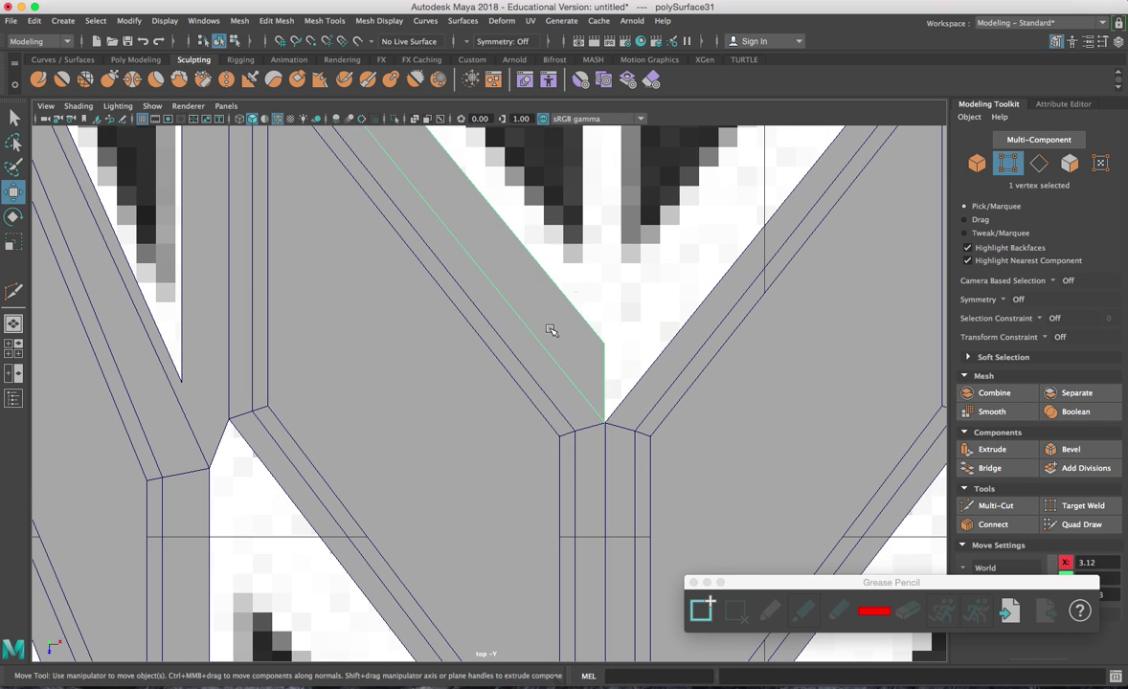
scroll(552, 326, down, 5)
alt+middle_drag(551, 322, 518, 329)
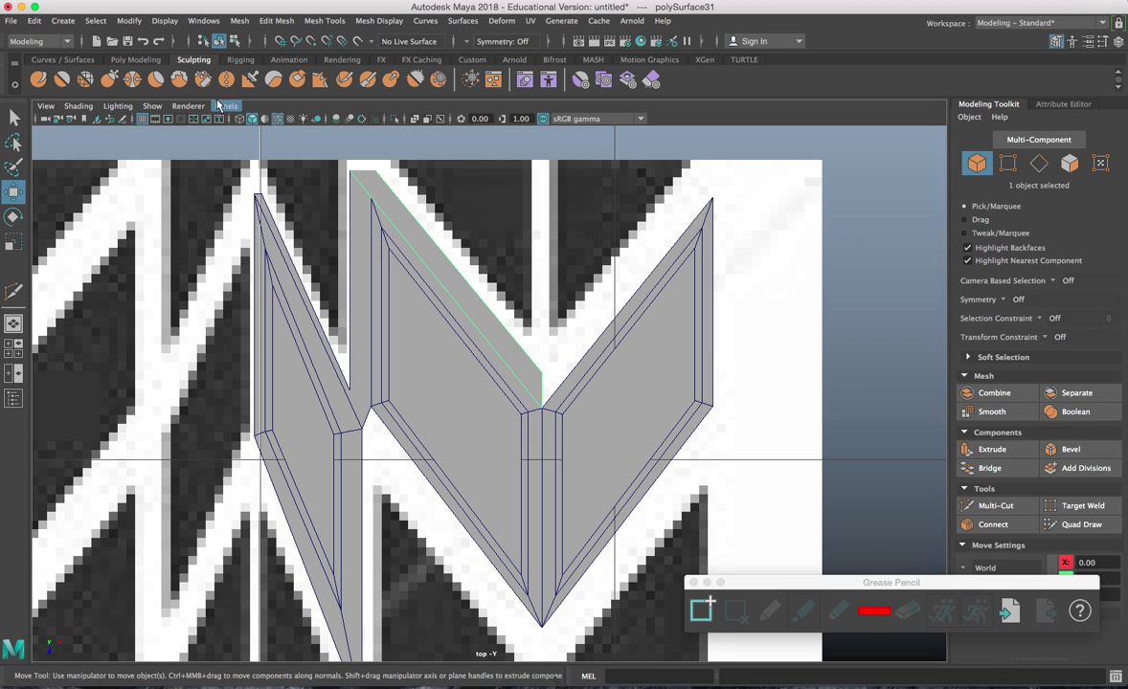
Center the diagonal strip's pivot and snap it horizontally onto the wide block's central V line
click(127, 21)
mouse_move(157, 95)
click(158, 119)
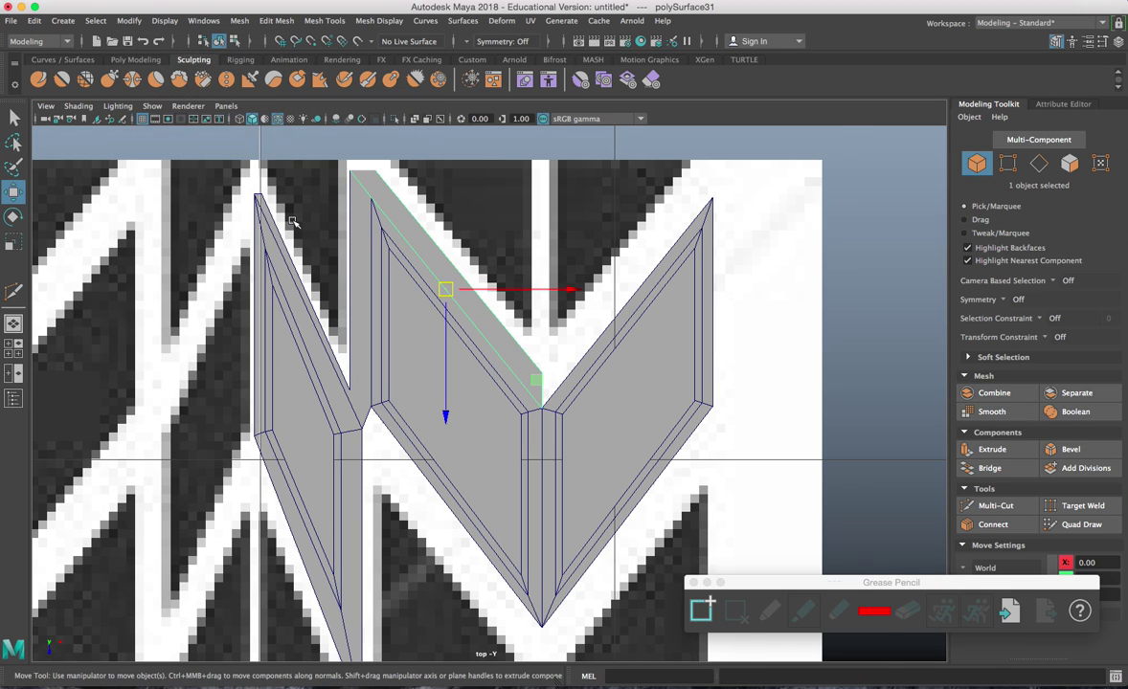
scroll(292, 222, up, 2)
key(d)
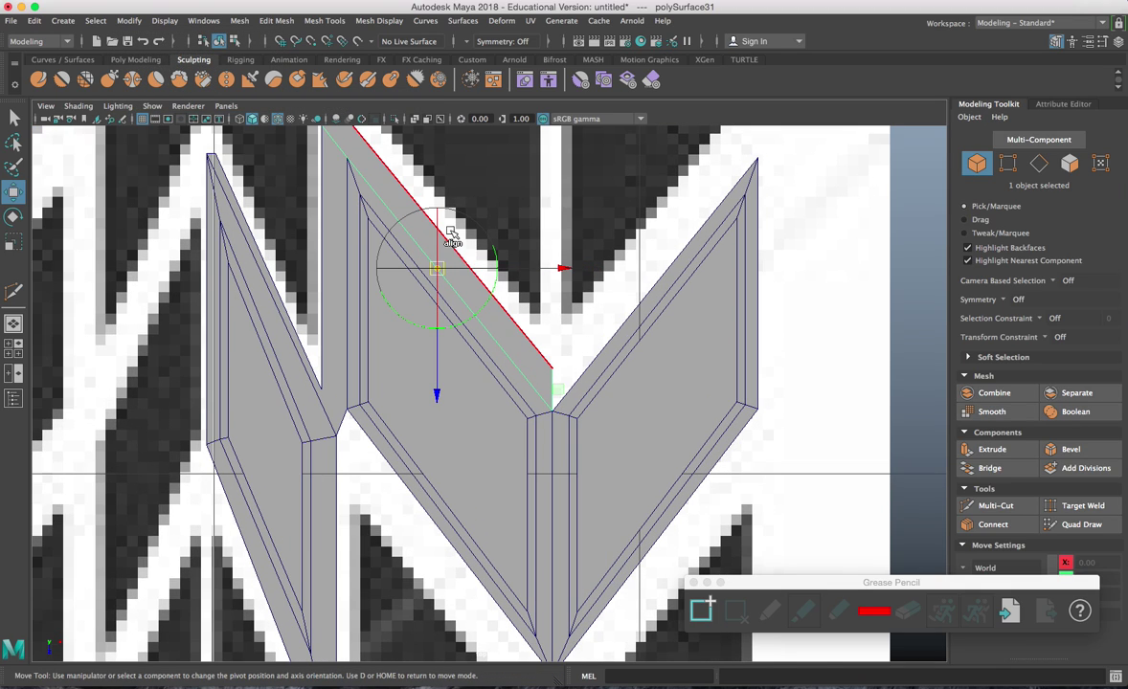
key(v)
drag(517, 269, 524, 275)
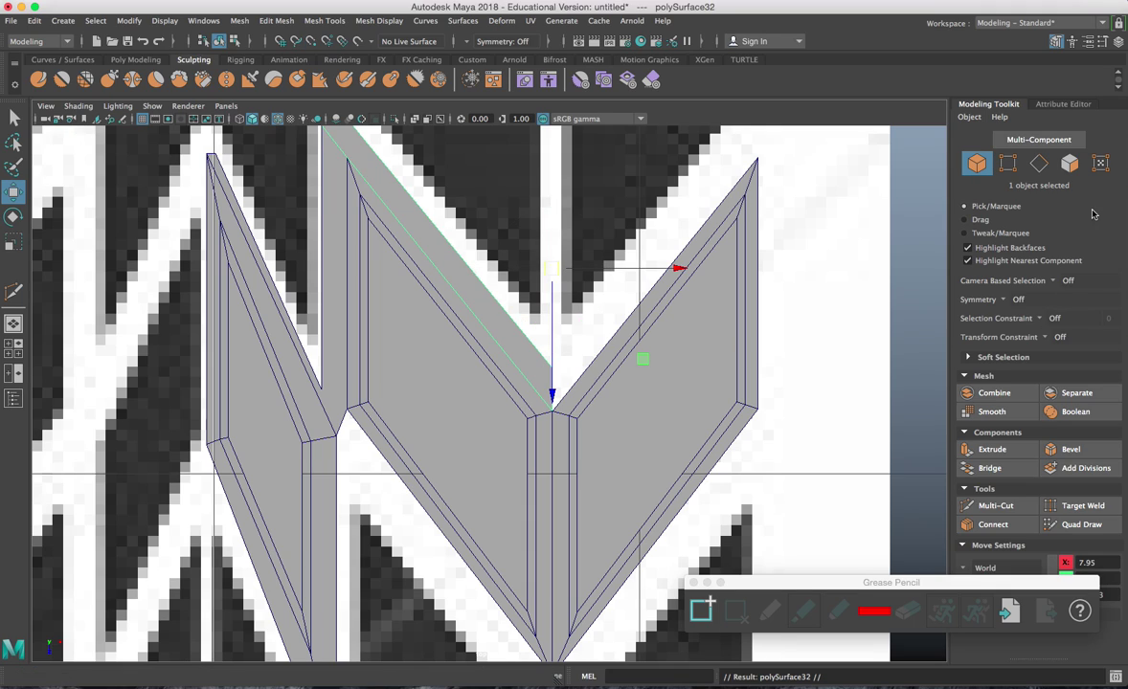
Duplicate the diagonal strip and mirror the copy across the V line by setting its Scale X to -1
click(994, 393)
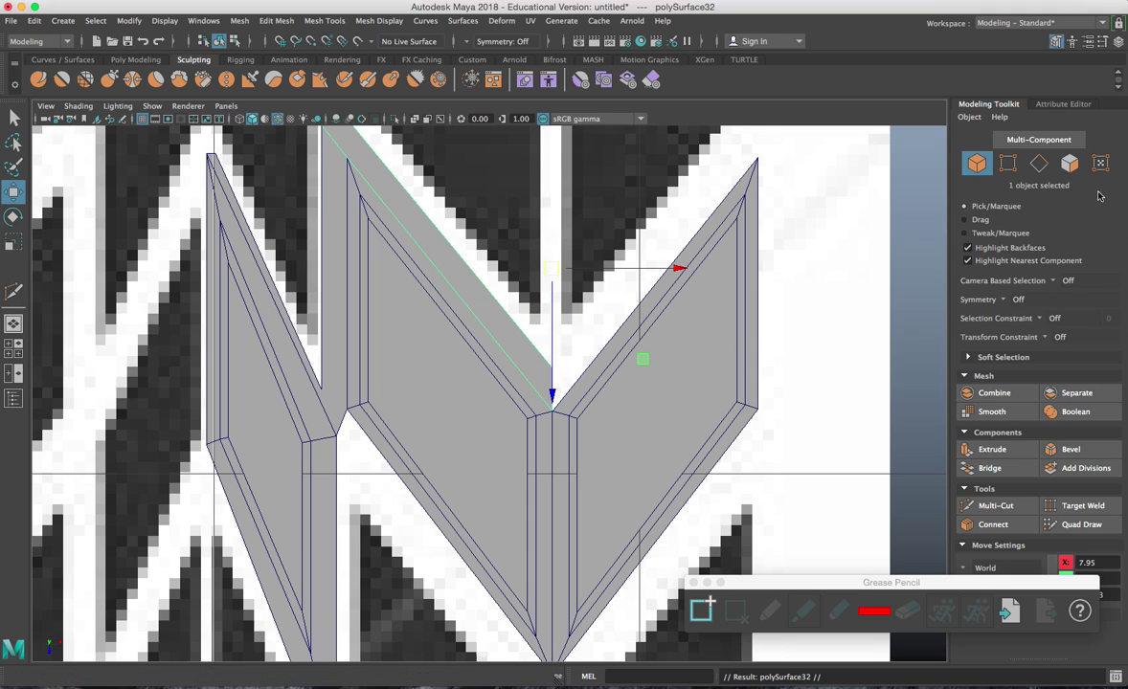
click(1119, 40)
drag(292, 115, 181, 126)
click(205, 240)
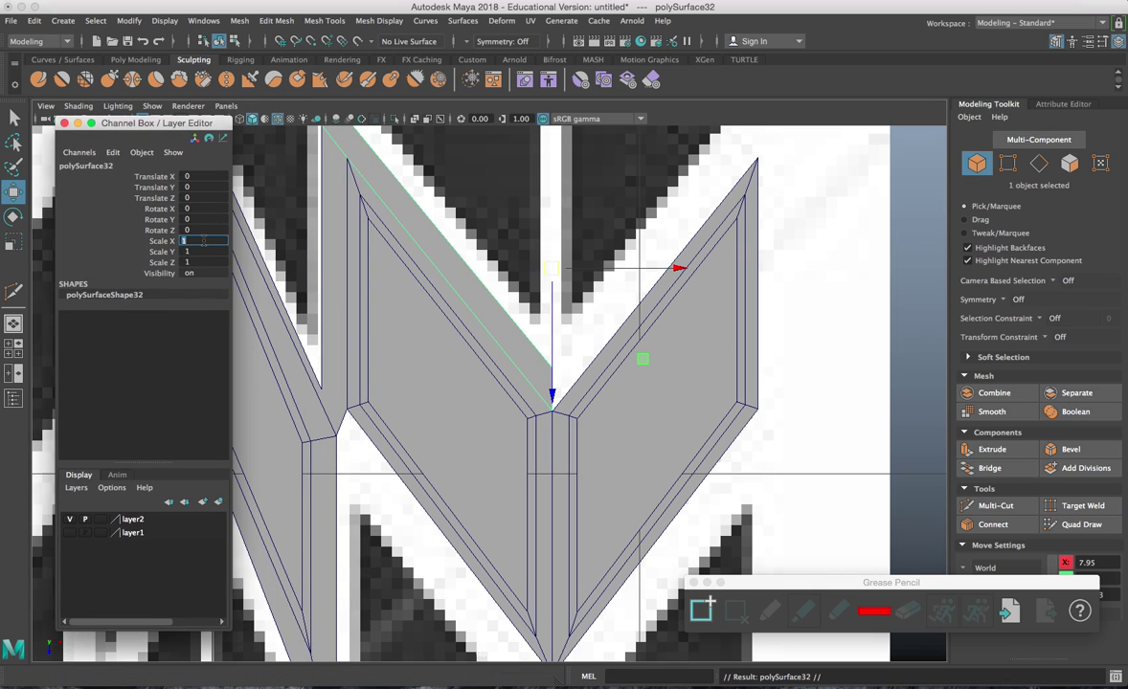
text(-1)
key(Return)
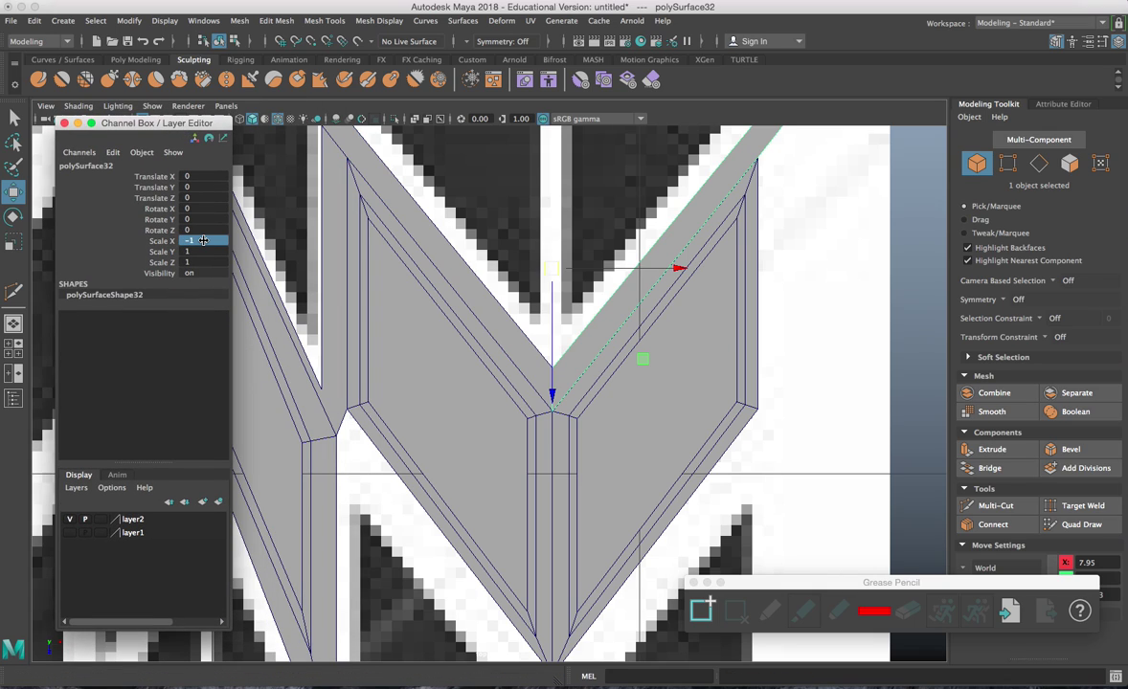
Center the pivot of the groove polygon between the narrow and wide blocks and snap it horizontally onto the central V line
alt+middle_drag(351, 230, 428, 314)
click(376, 287)
scroll(383, 277, down, 1)
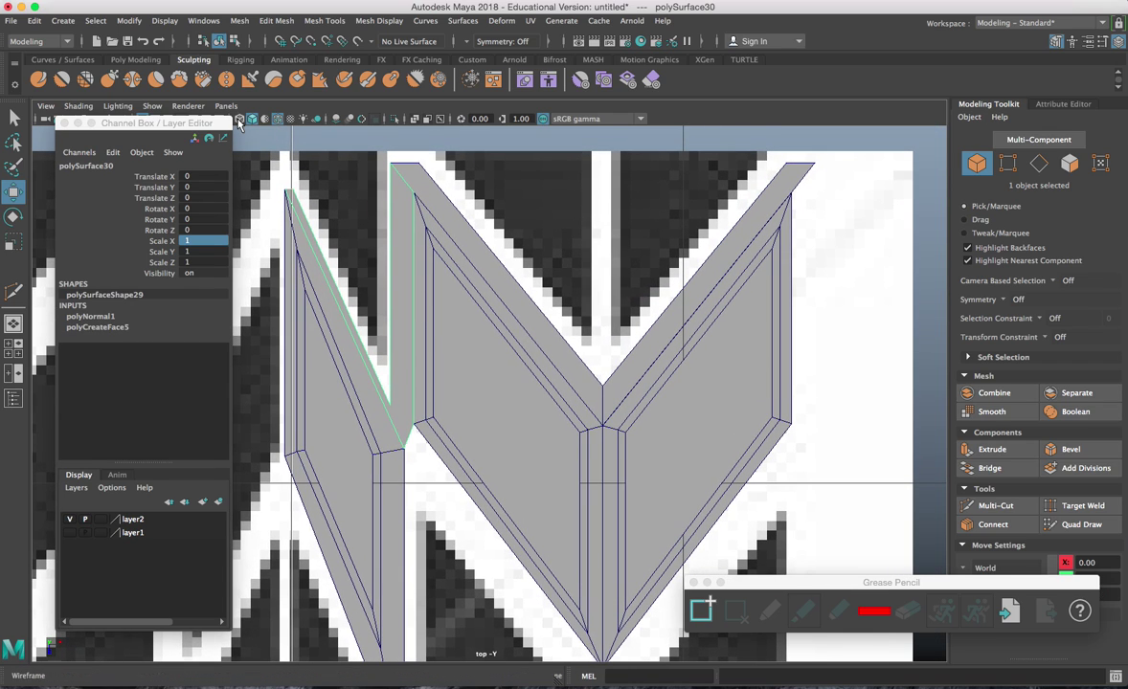
click(141, 22)
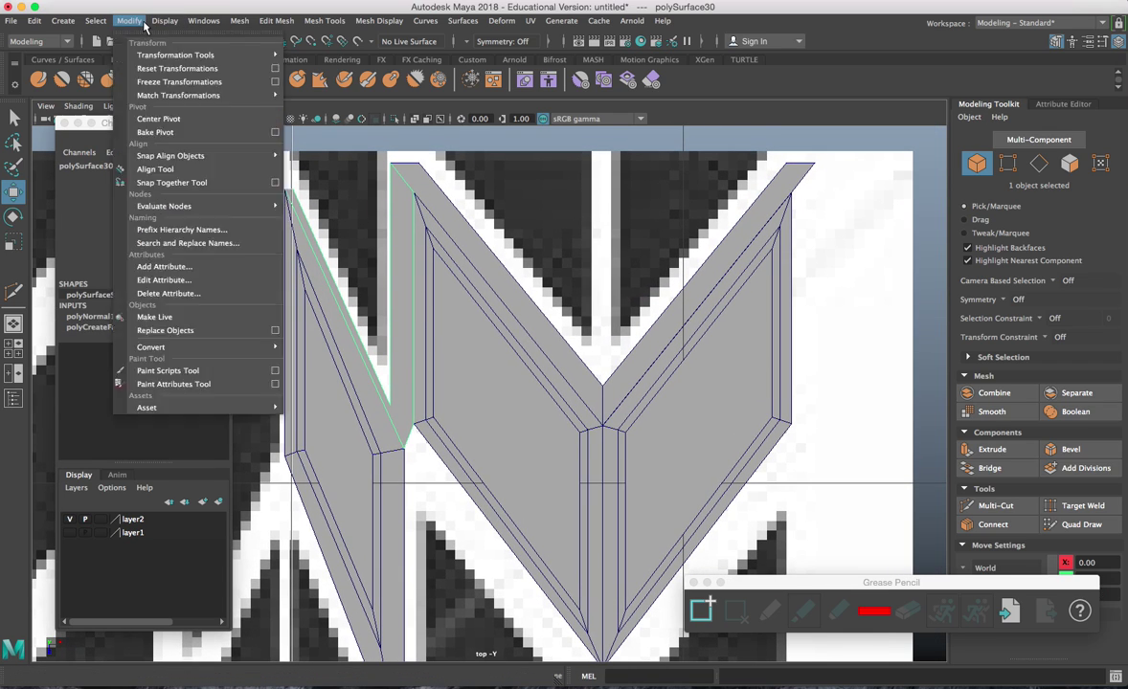
click(159, 120)
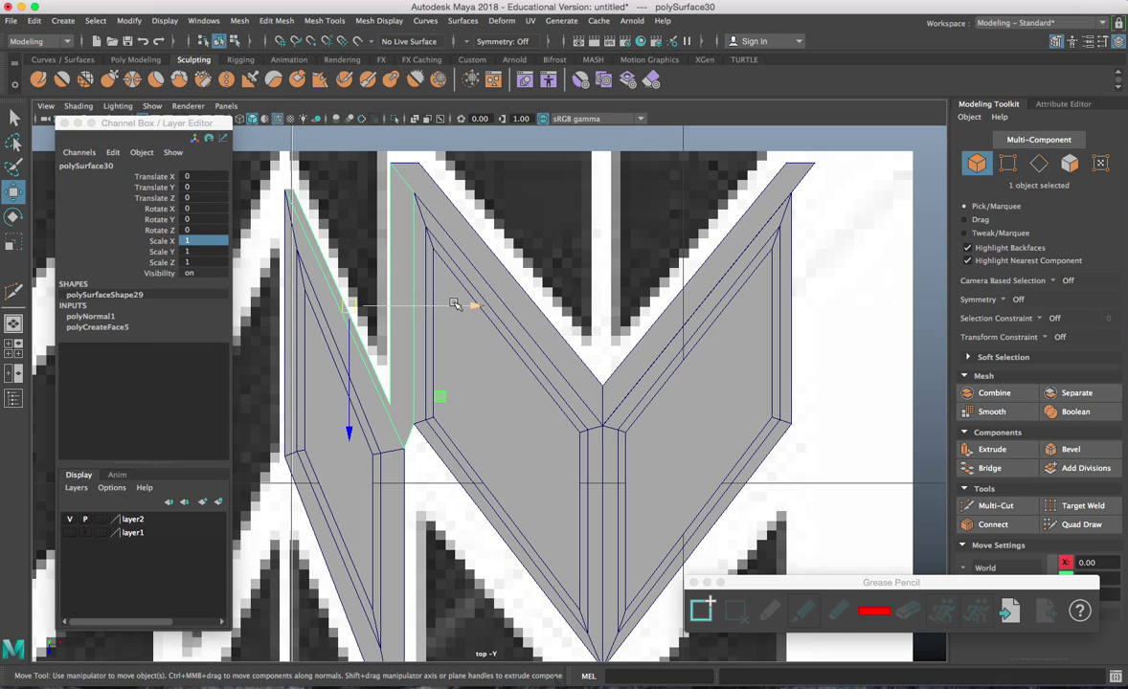
key(d)
key(v)
drag(453, 308, 560, 347)
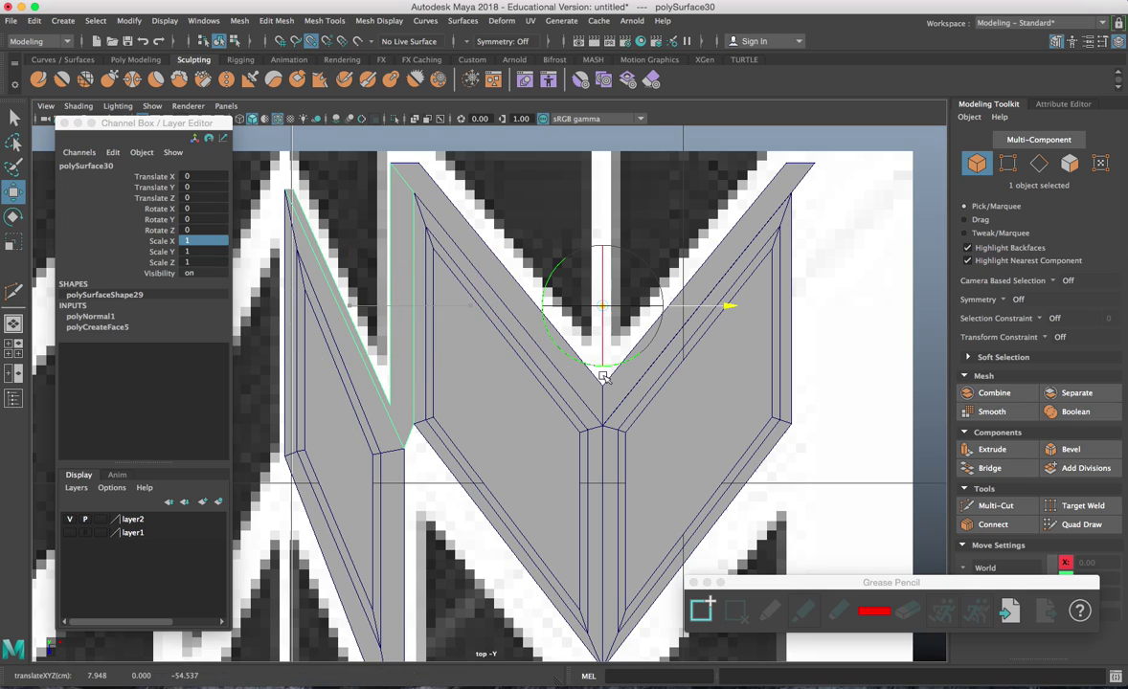
Duplicate the groove polygon and mirror the copy to the wide block's other side with Scale X -1
key(ctrl+d)
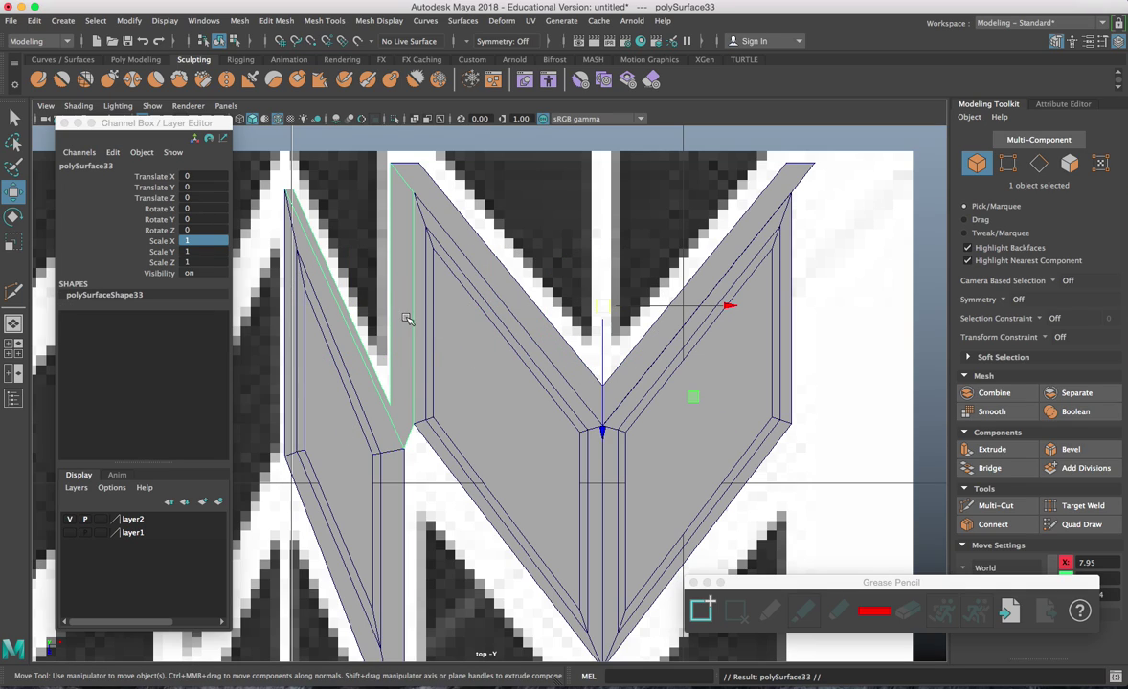
click(204, 242)
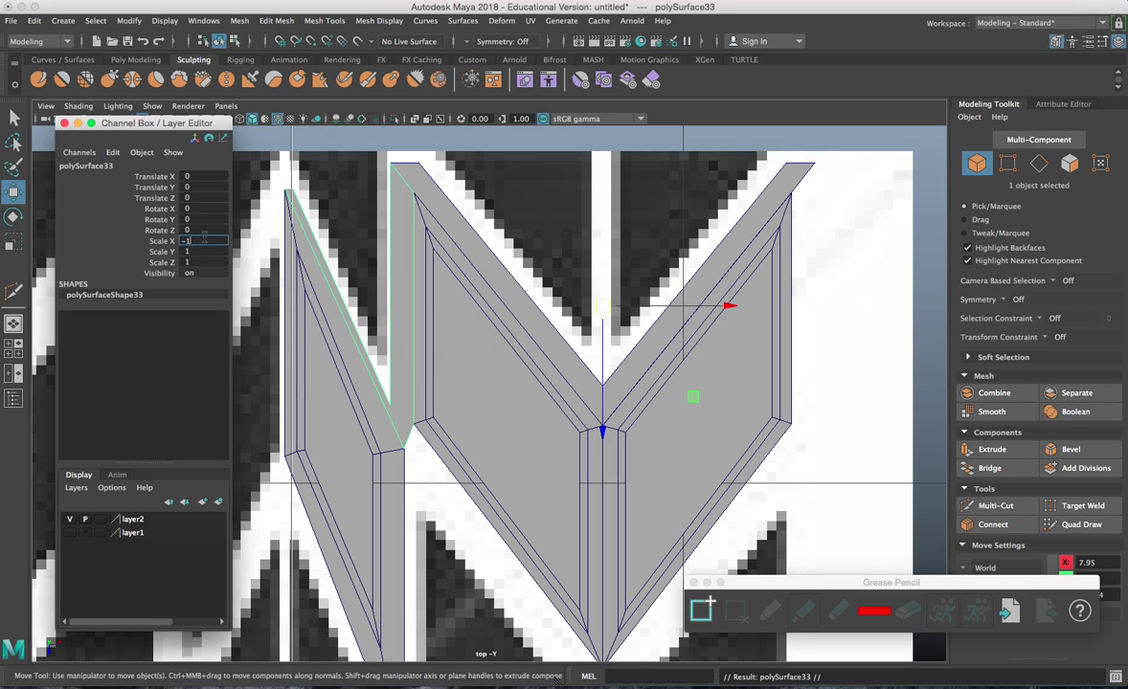
key(Return)
alt+middle_drag(751, 417, 652, 419)
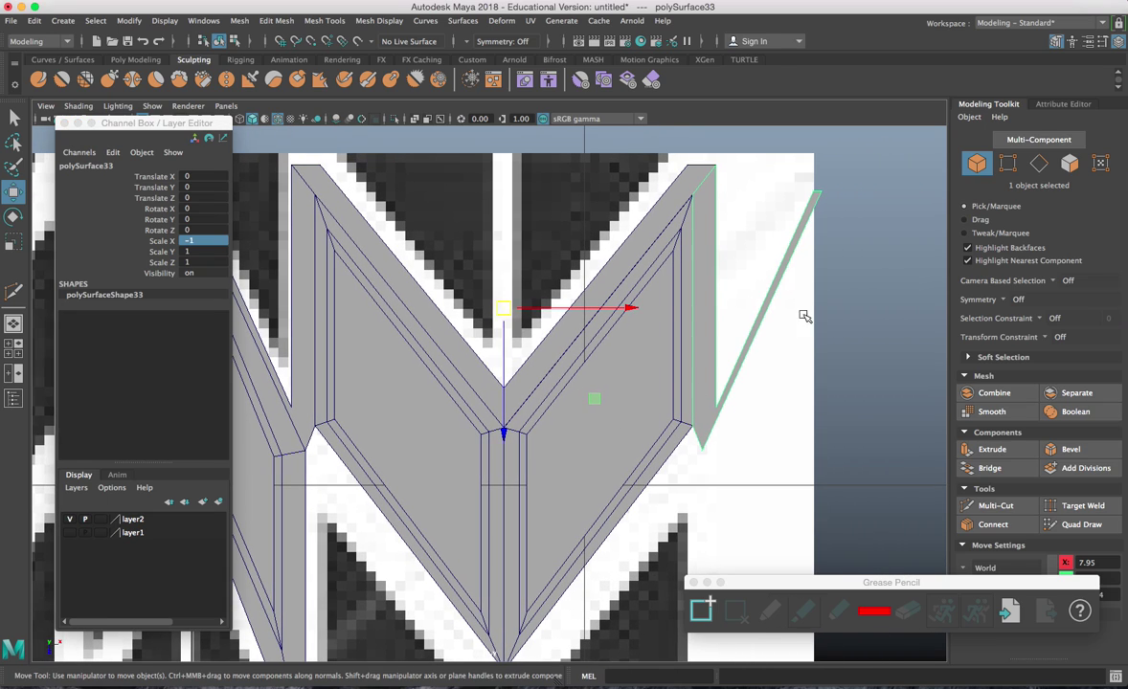
Delete the outer tip vertices of the mirrored groove polygon to remove its slanted arm
right_click(873, 204)
right_drag(869, 225, 806, 204)
middle_drag(781, 206, 825, 202)
key(super+z)
drag(865, 259, 799, 171)
key(Delete)
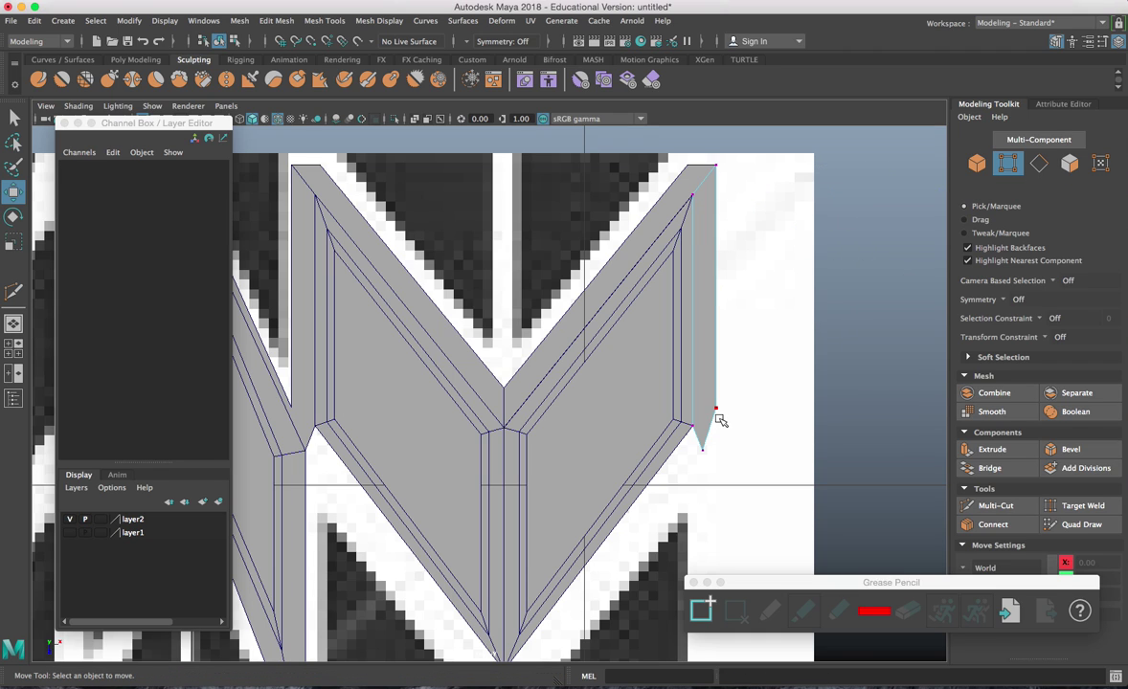
Combine the original and mirrored diagonal strips into one mesh and merge their vertices
alt+middle_drag(680, 477, 734, 387)
scroll(734, 387, down, 2)
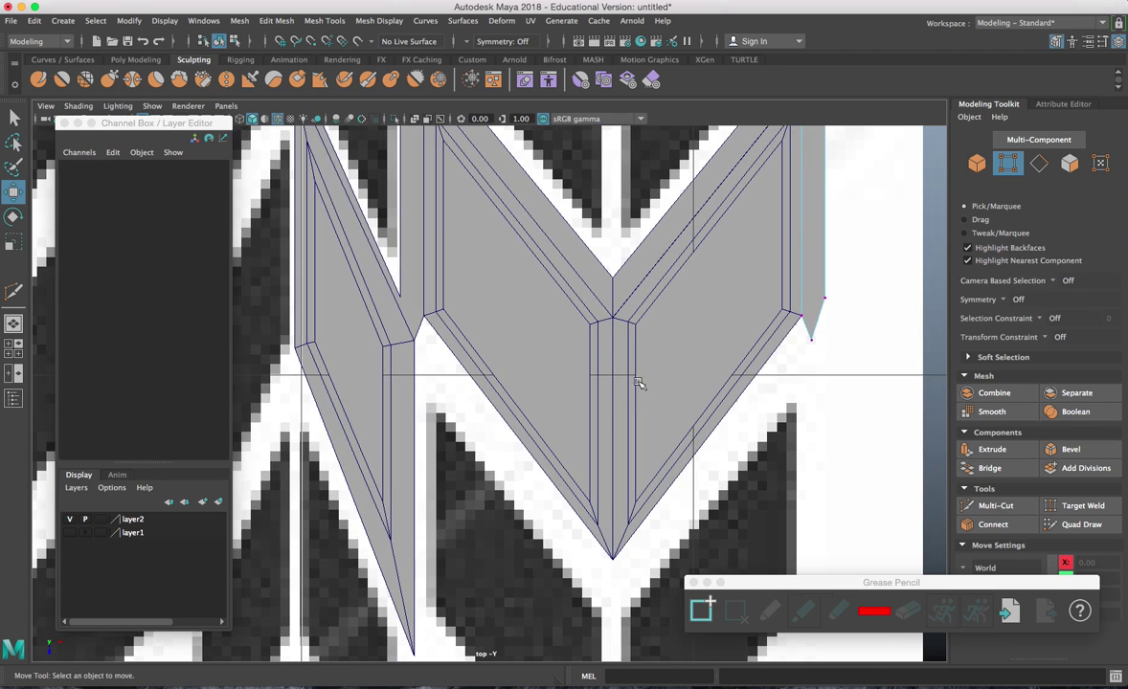
scroll(616, 383, down, 5)
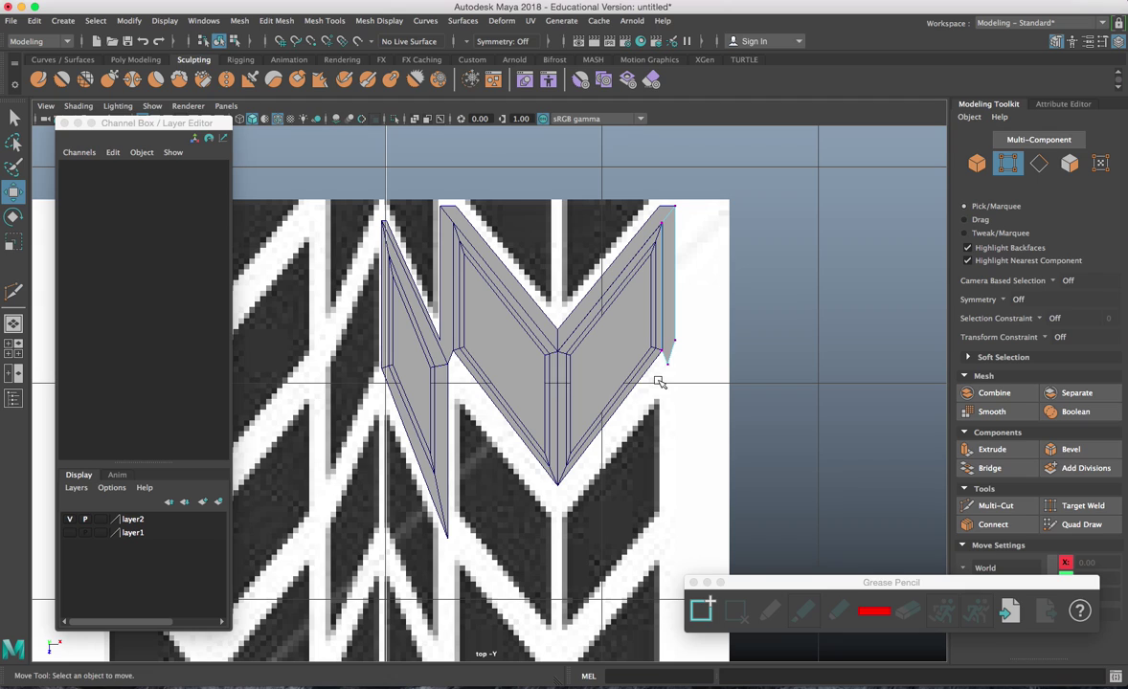
scroll(512, 359, up, 5)
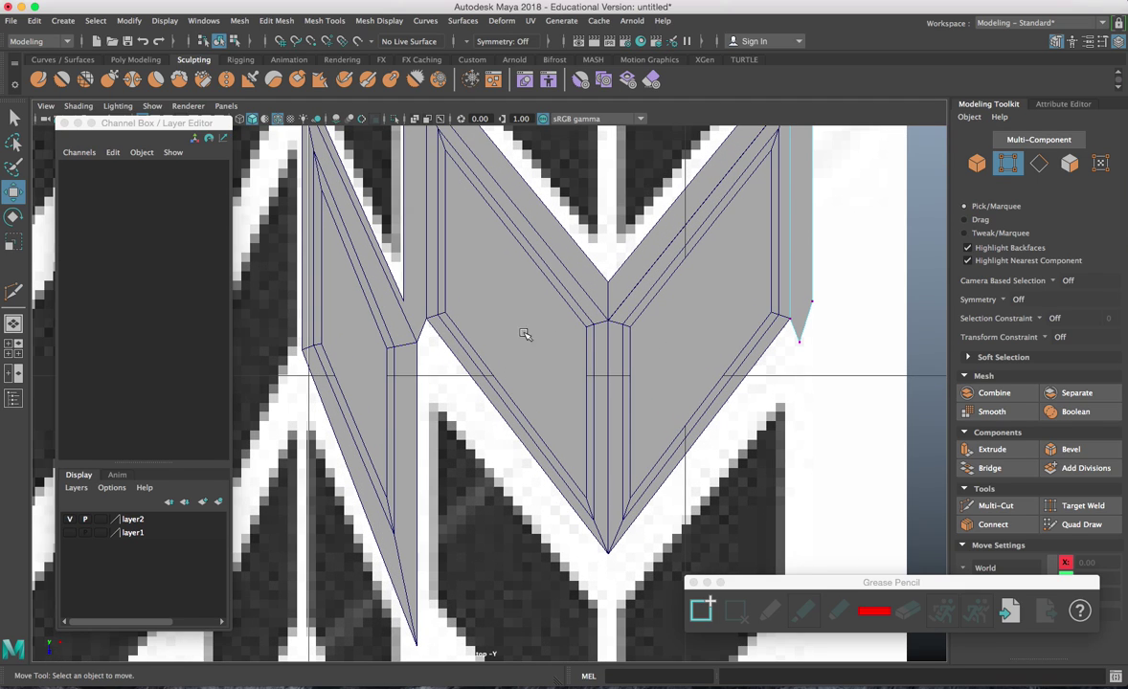
scroll(504, 332, down, 4)
click(564, 316)
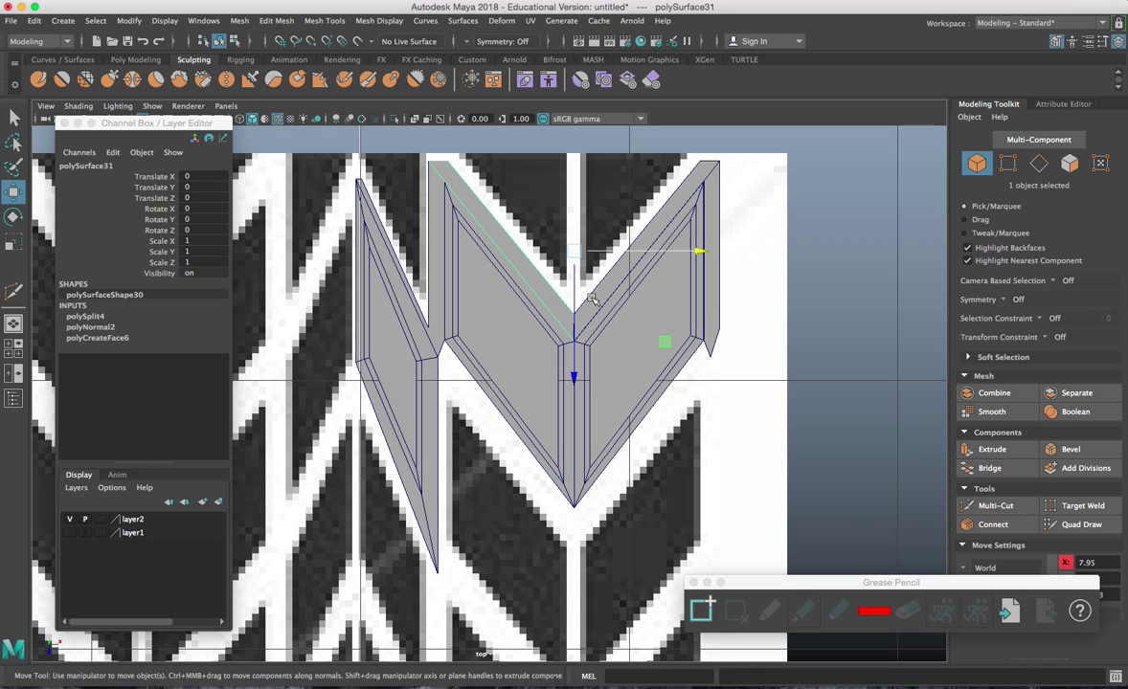
key(ctrl+shift+d)
alt+middle_drag(579, 395, 578, 391)
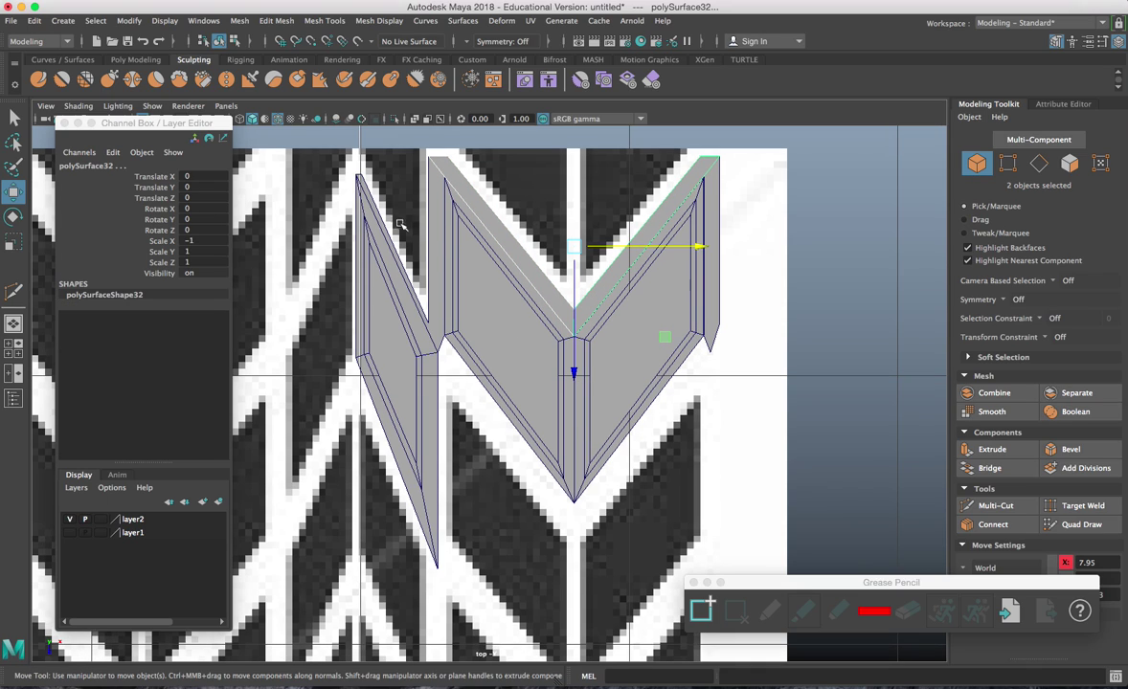
click(239, 20)
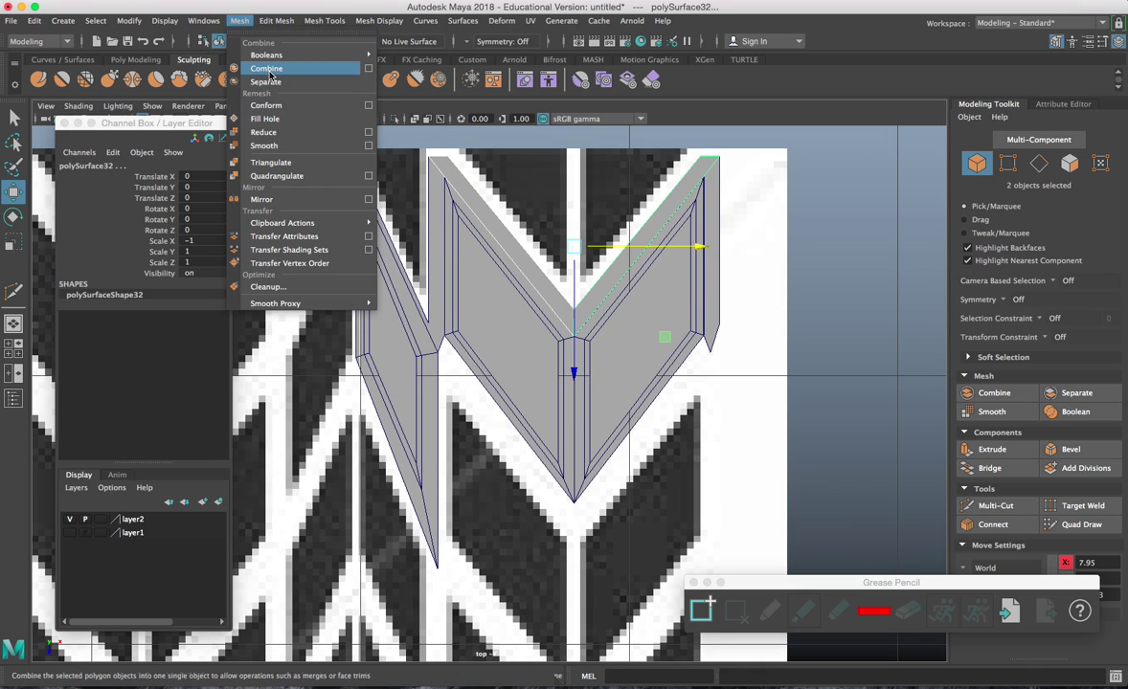
click(266, 68)
click(276, 20)
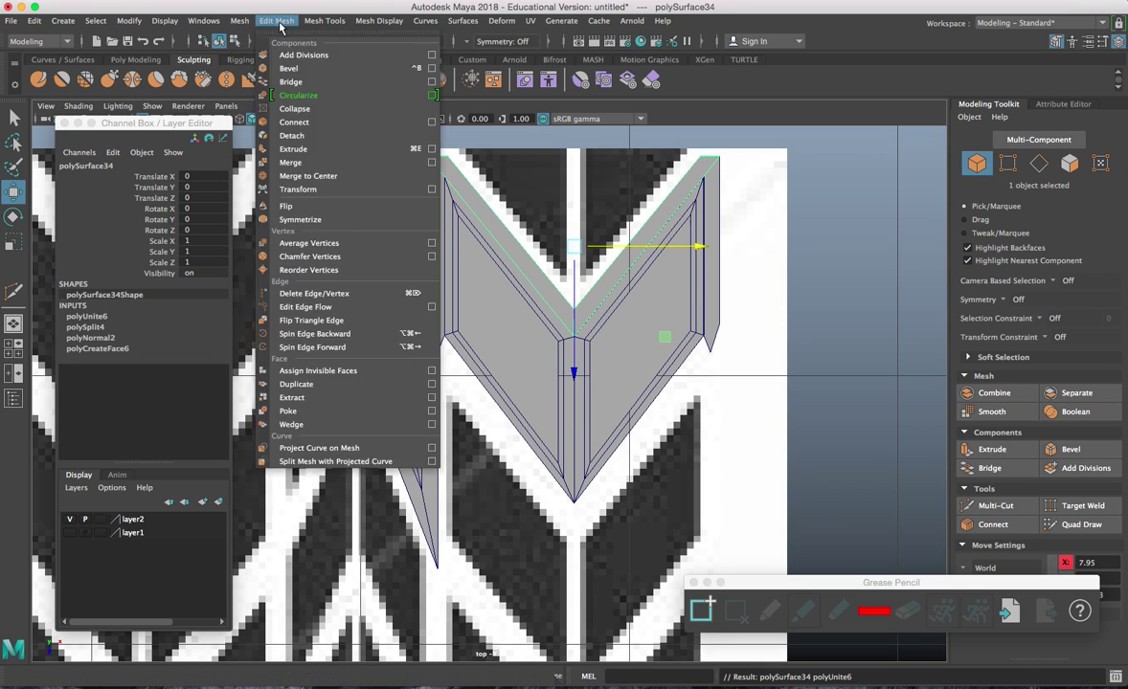
click(297, 166)
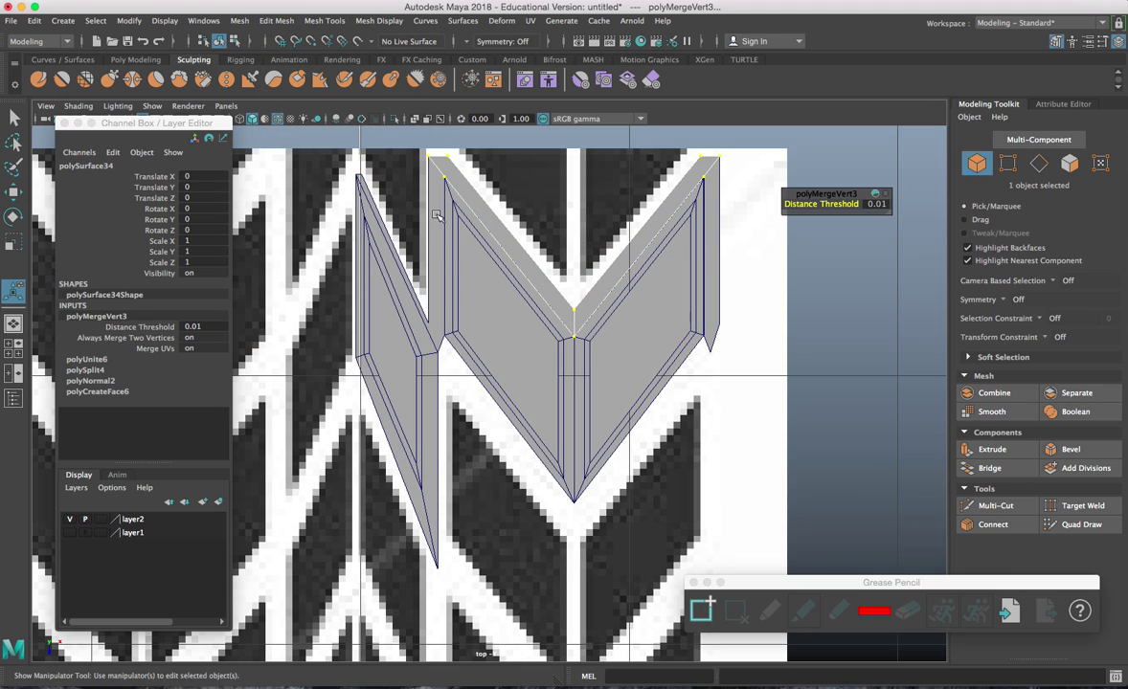
Combine the original groove polygon with the V-shaped strip and merge their vertices
click(437, 219)
click(391, 401)
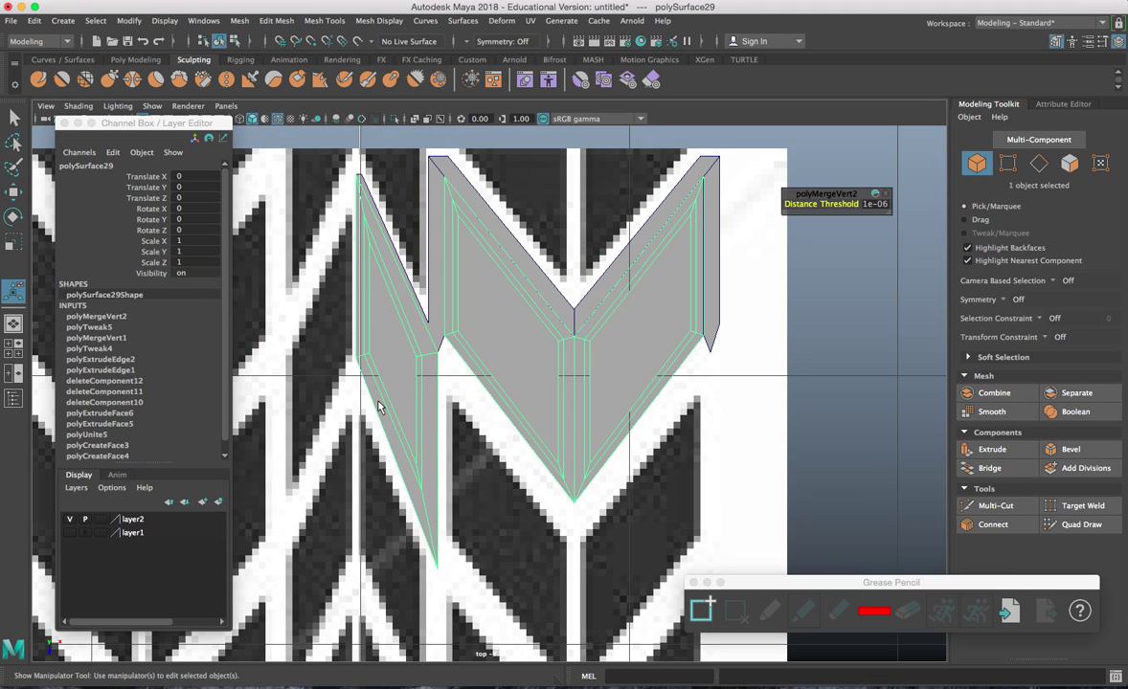
click(431, 316)
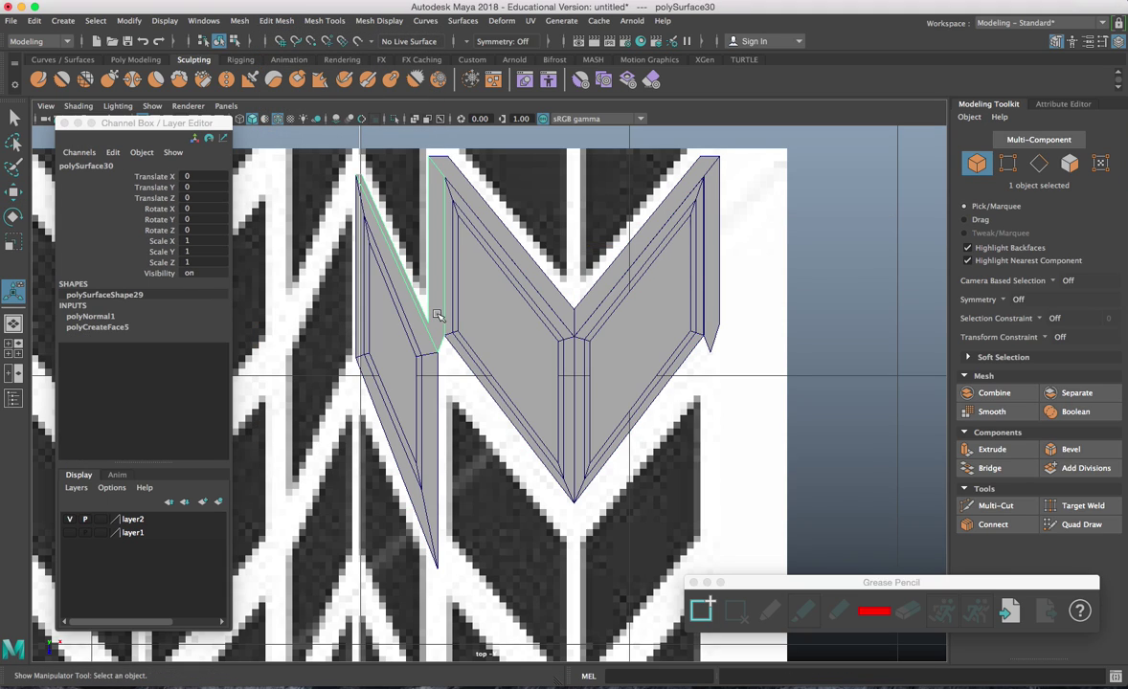
shift+click(455, 175)
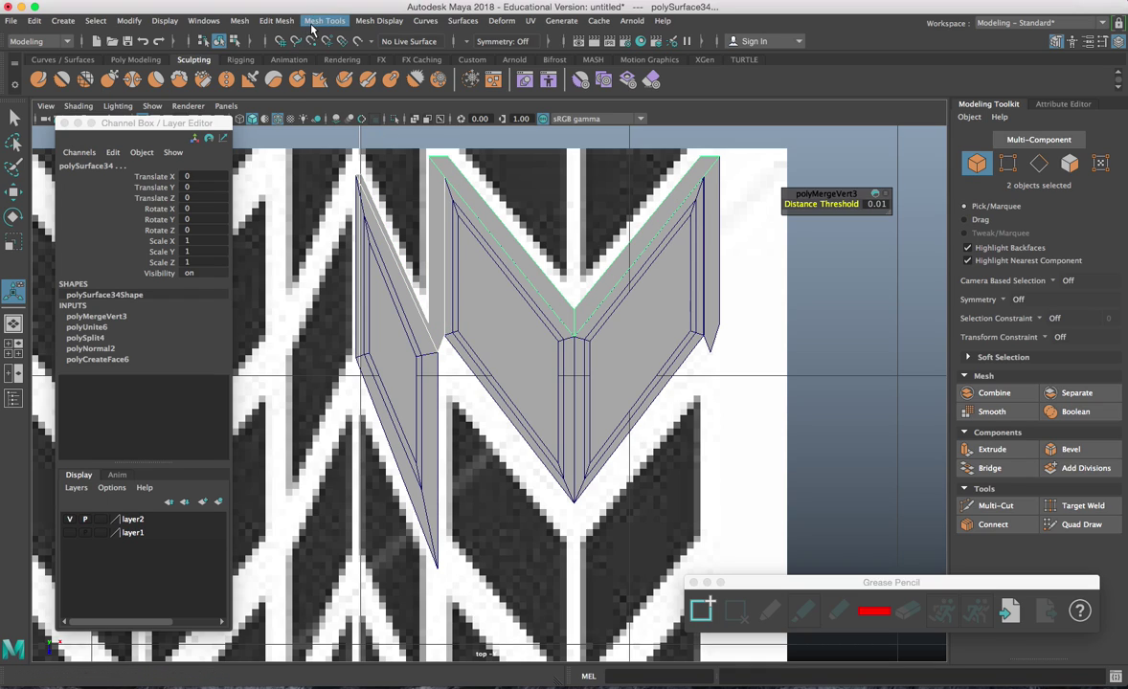
click(239, 20)
click(251, 65)
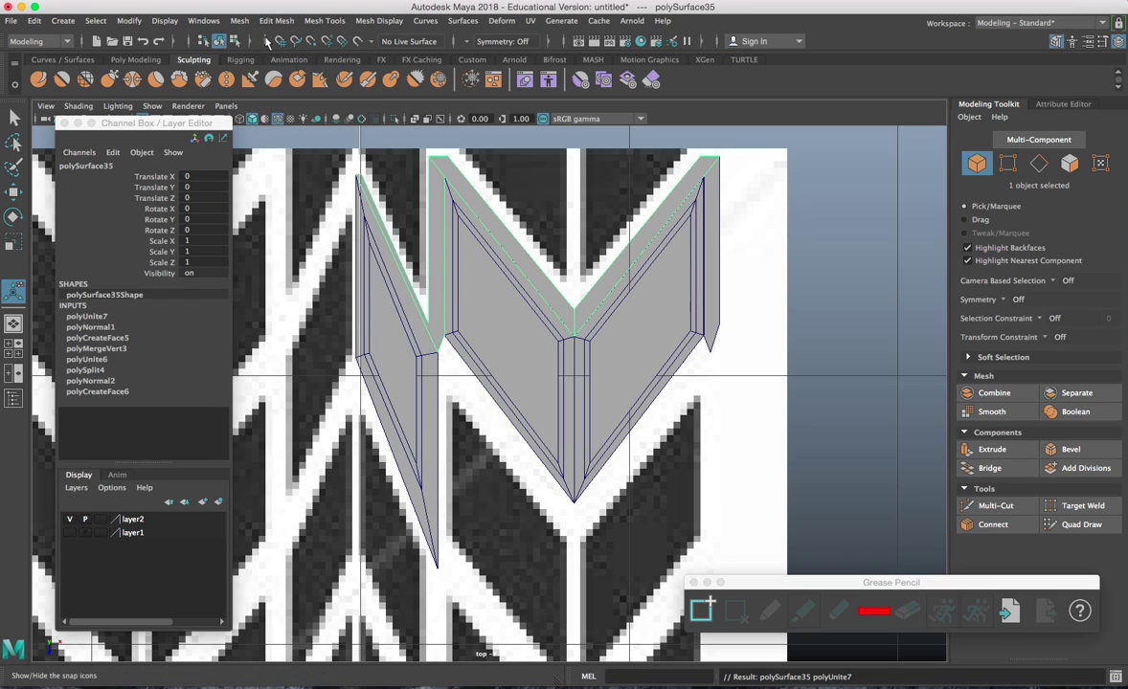
click(273, 21)
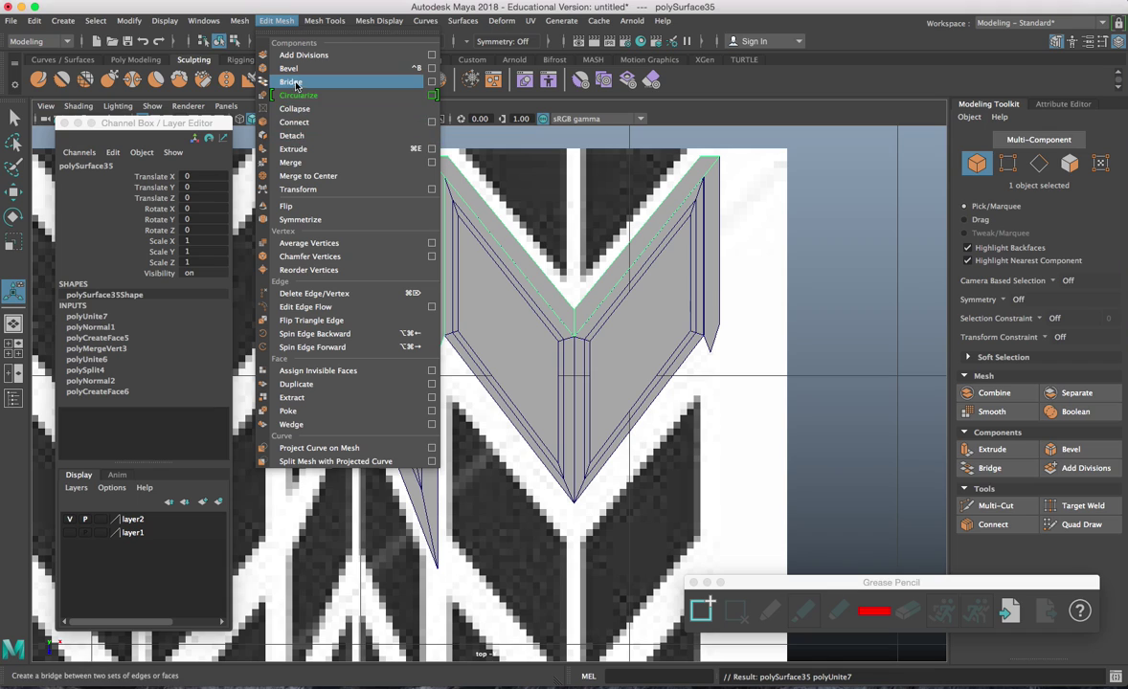
click(287, 162)
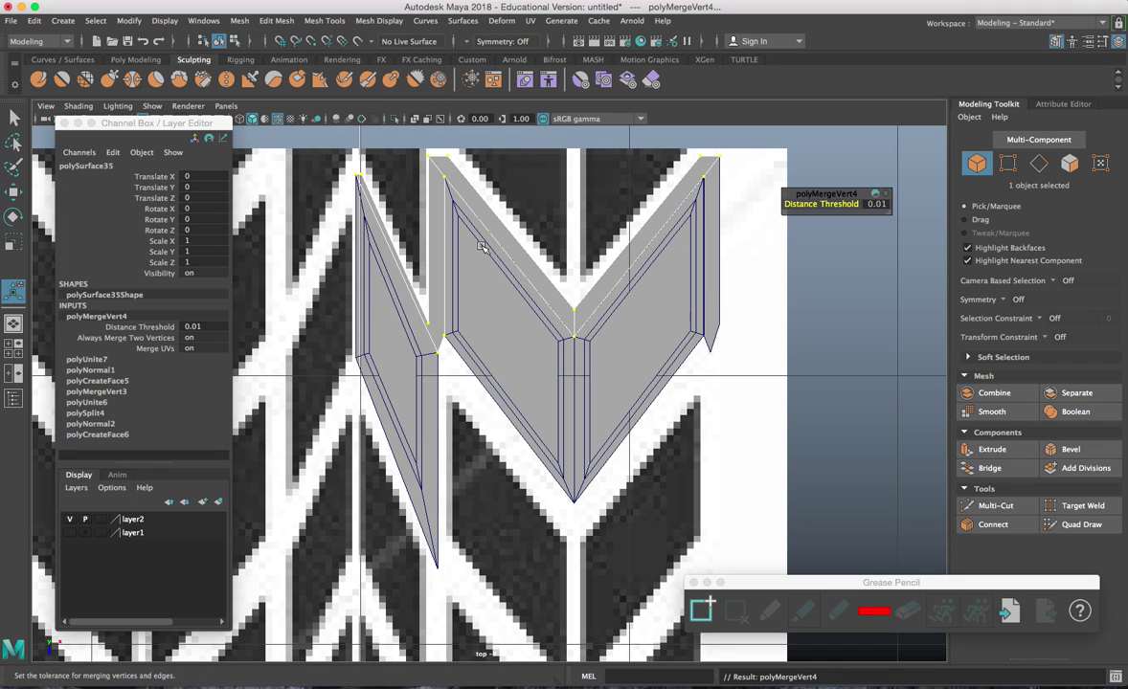
key(w)
Cut an edge with Multi-Cut from the groove's inner notch vertex to the wide block's lower-left corner vertex, then return to the Move tool
scroll(483, 259, up, 5)
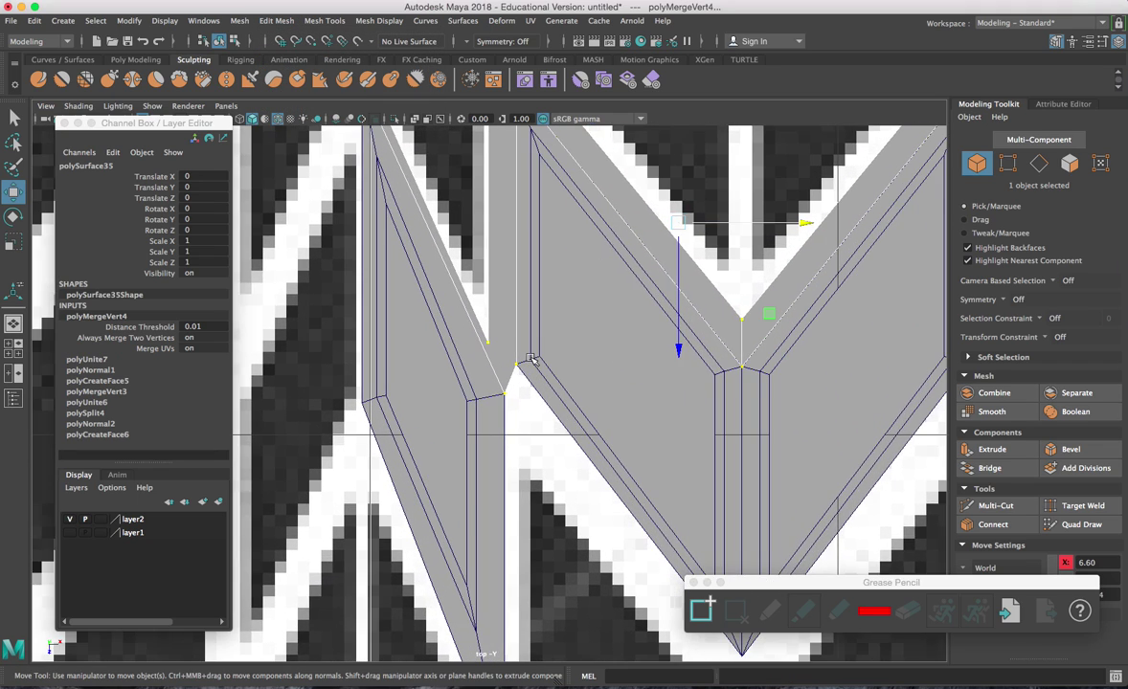
scroll(517, 326, up, 4)
right_drag(510, 288, 535, 278)
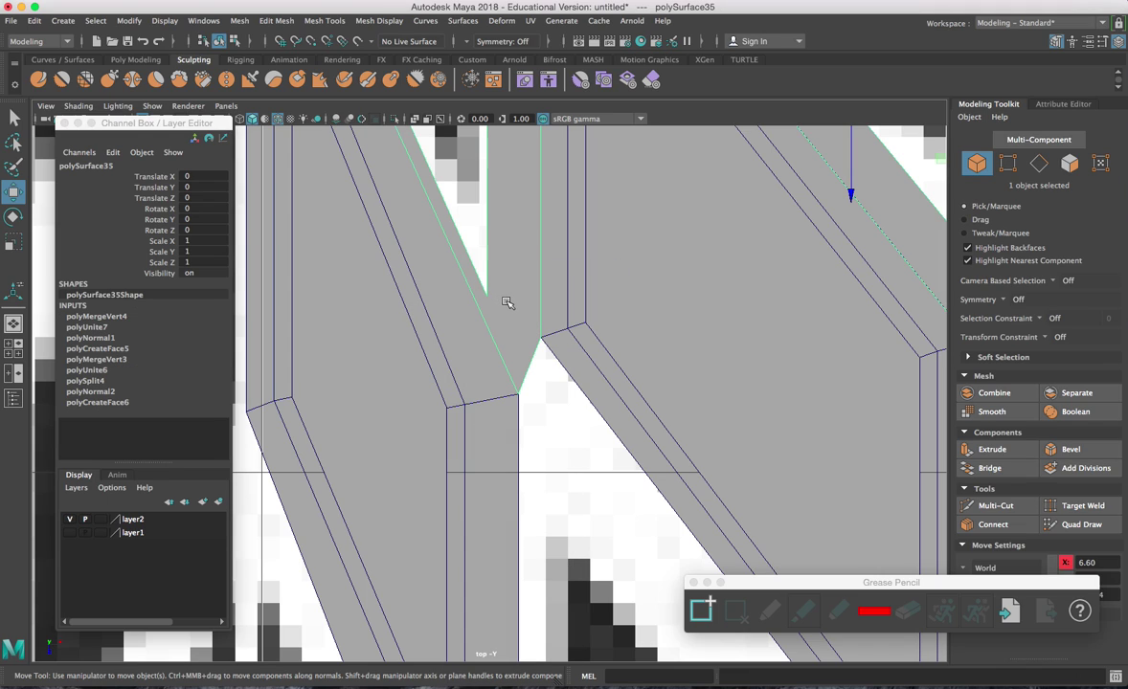
click(323, 20)
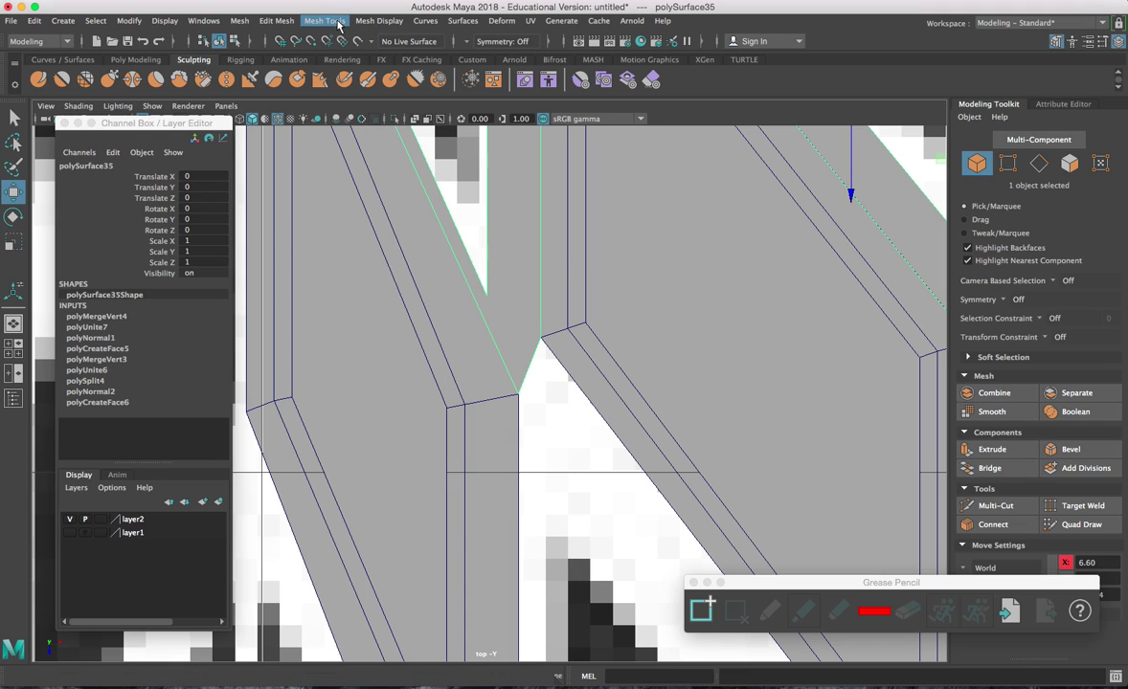
click(363, 149)
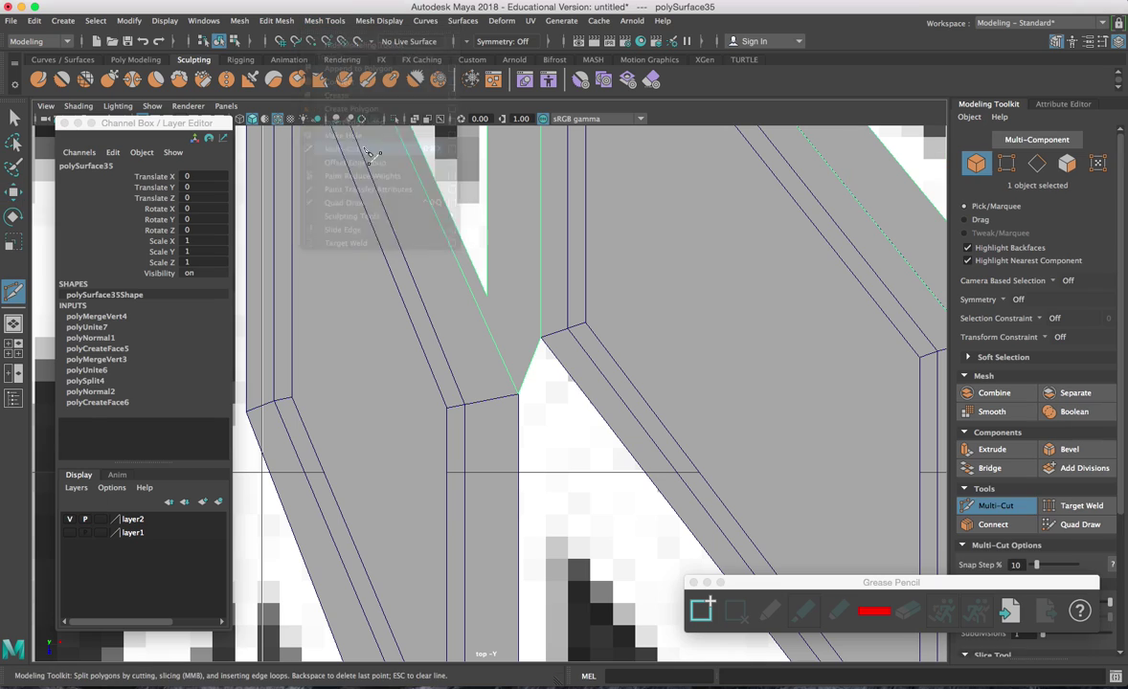
scroll(533, 360, up, 3)
click(486, 266)
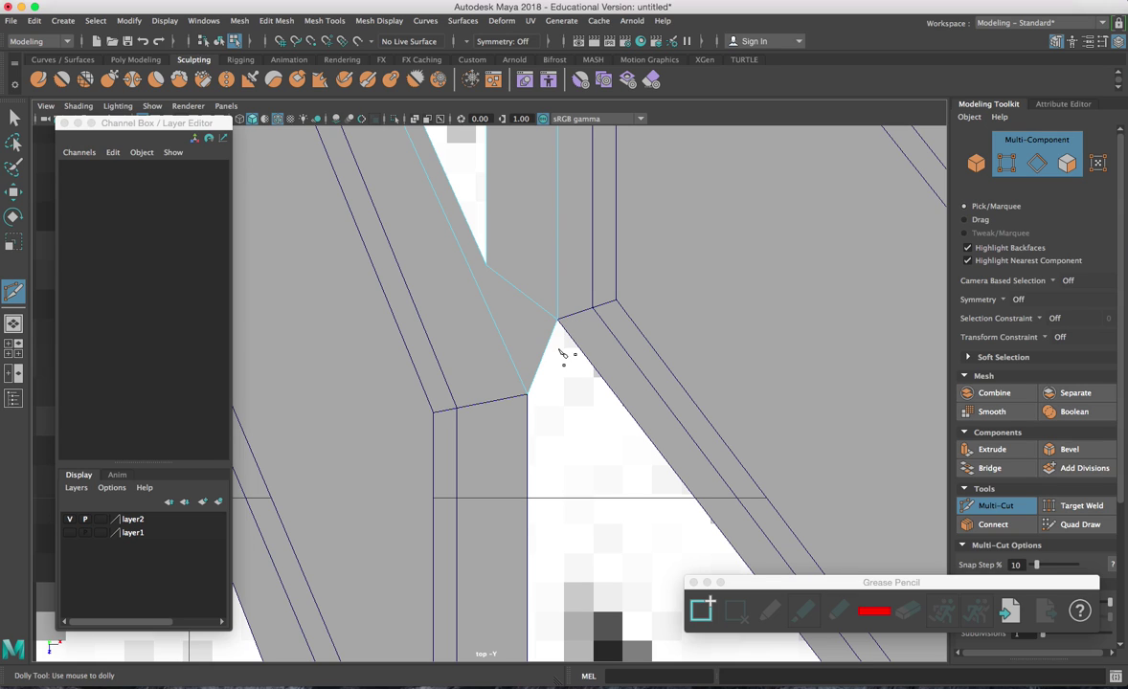
alt+middle_drag(508, 303, 570, 384)
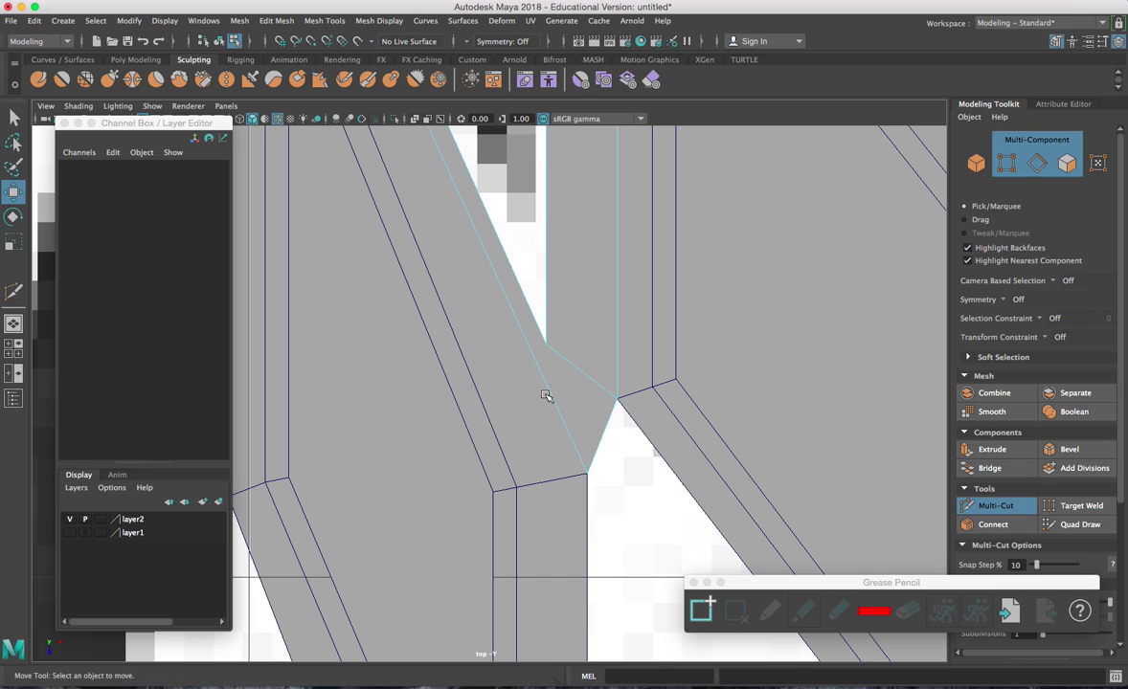
key(w)
scroll(545, 395, down, 4)
right_drag(493, 397, 494, 373)
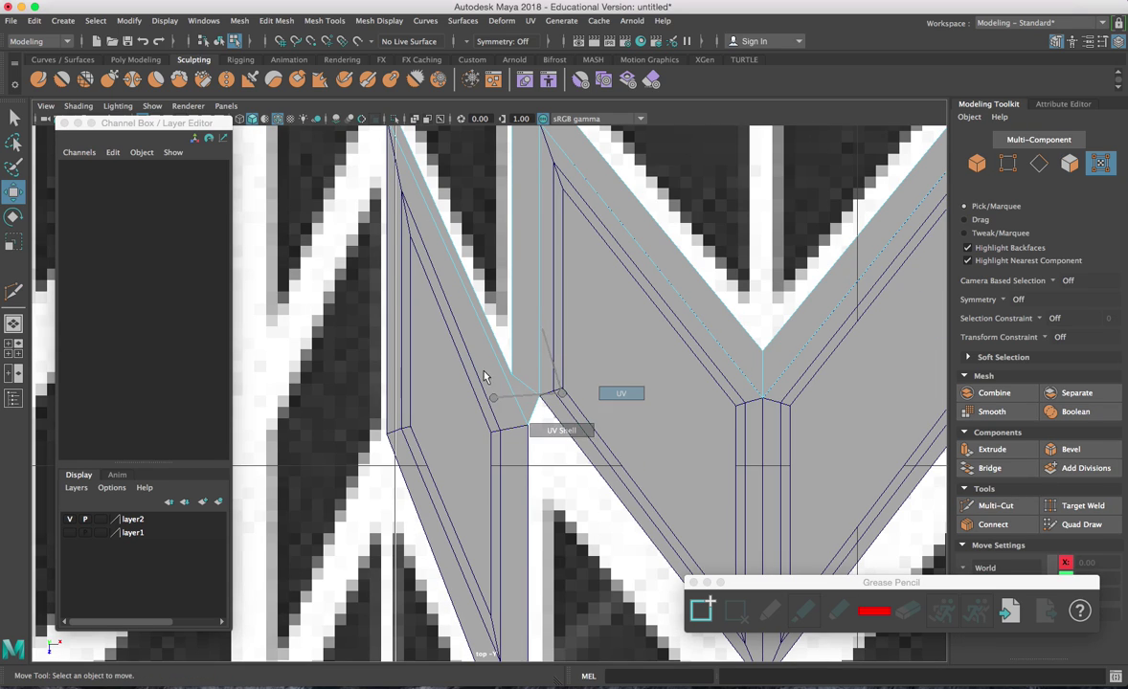
Combine the extruded tread blocks with the groove polygon mesh into one object and merge their vertices
scroll(495, 372, up, 3)
right_drag(466, 288, 531, 270)
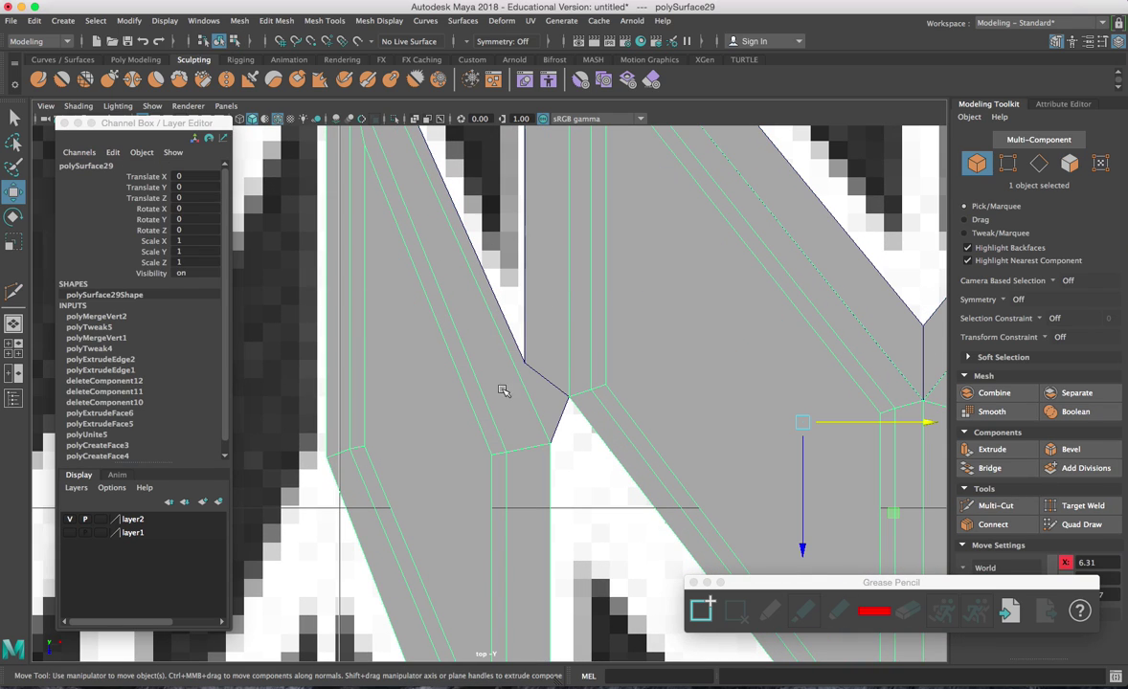
shift+click(448, 187)
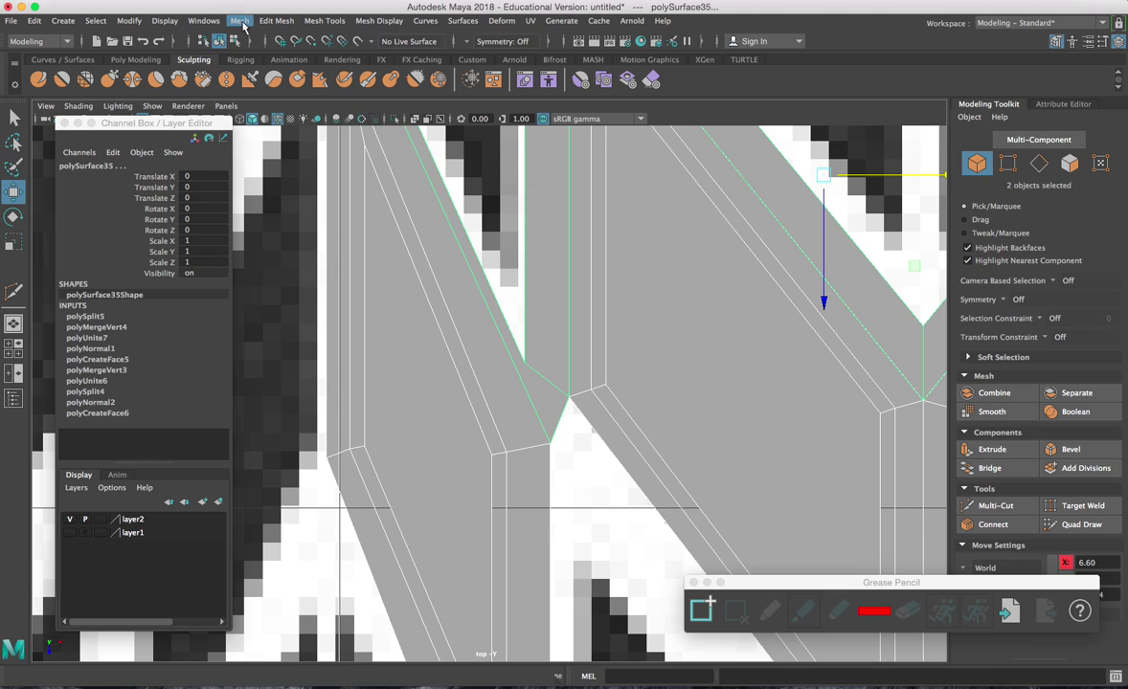
click(240, 22)
click(263, 65)
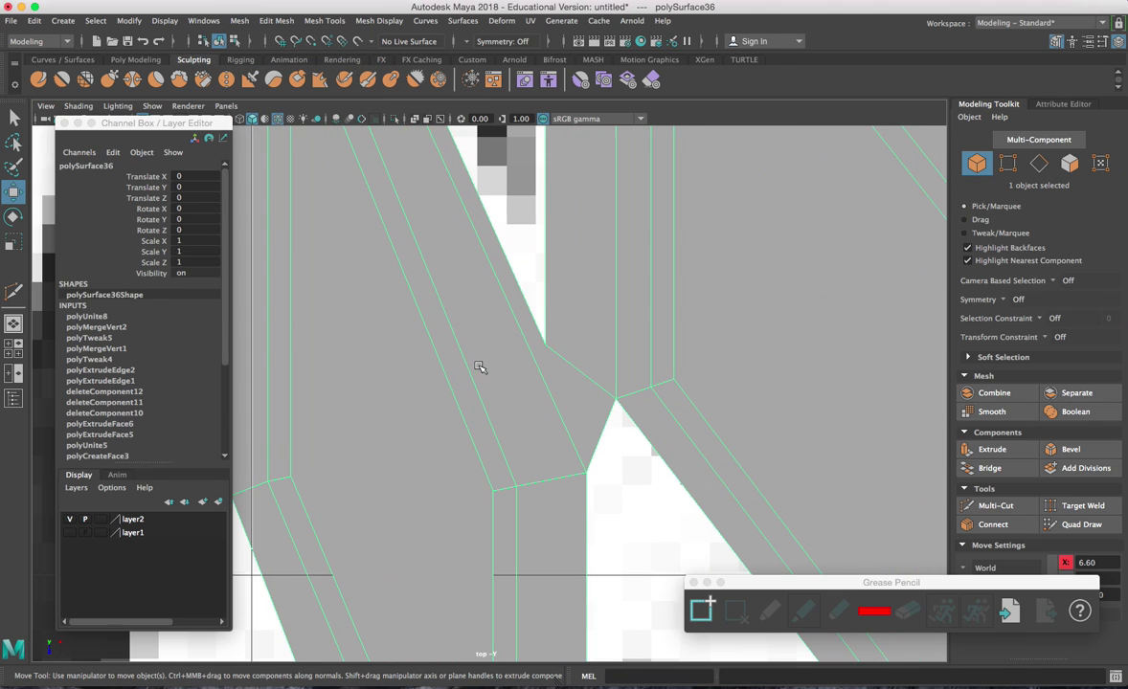
click(276, 21)
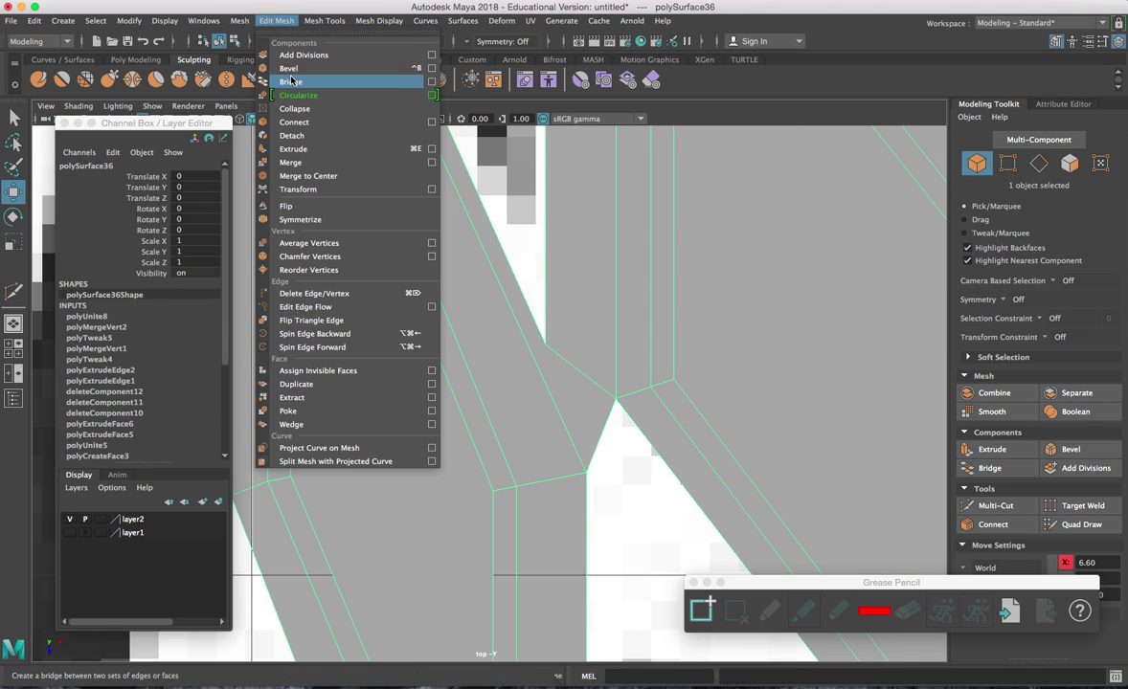
click(290, 161)
key(F8)
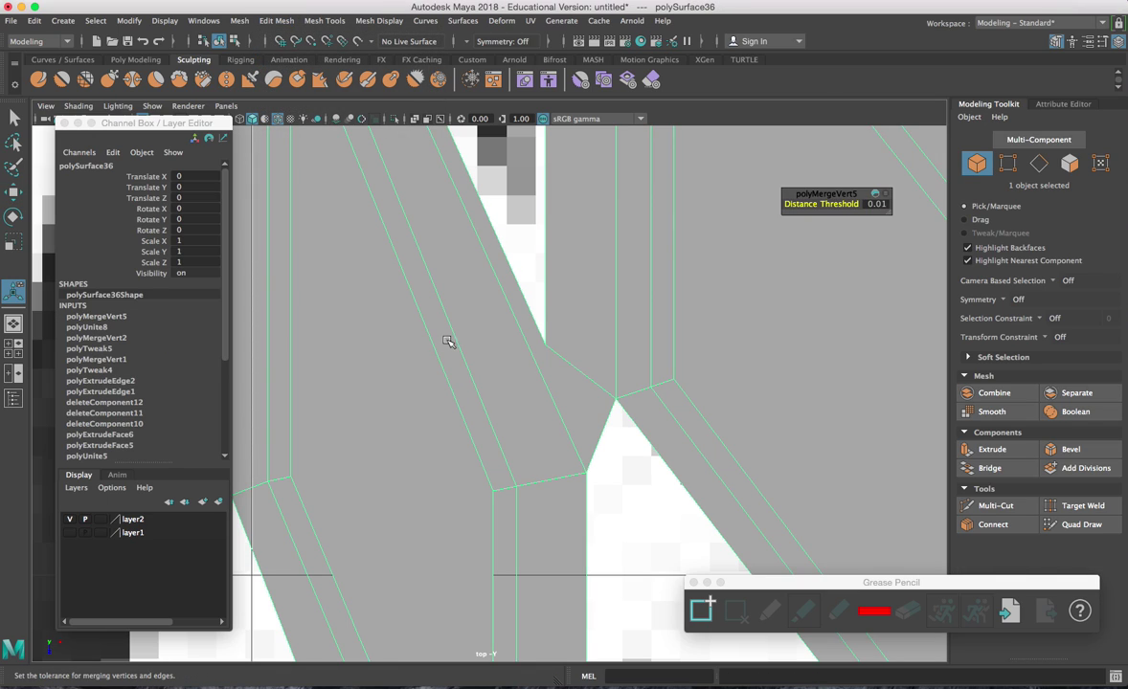
Insert an edge loop across the narrow block near the inner notch, then return to object selection with the Move tool
click(325, 21)
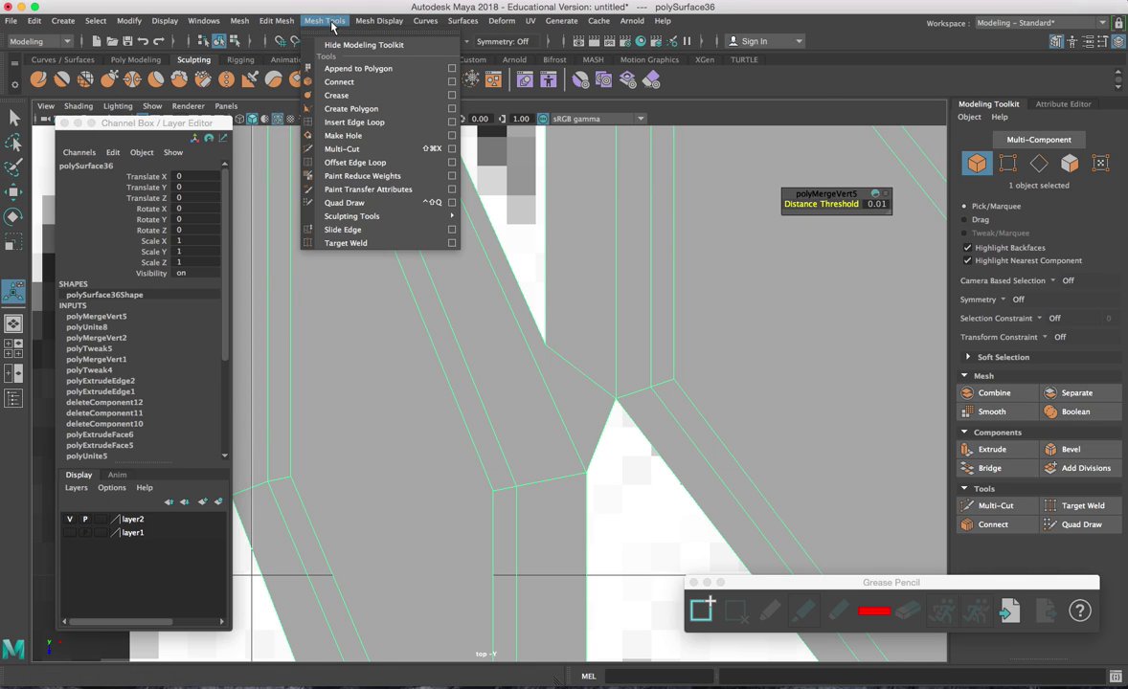
click(321, 111)
drag(470, 390, 476, 390)
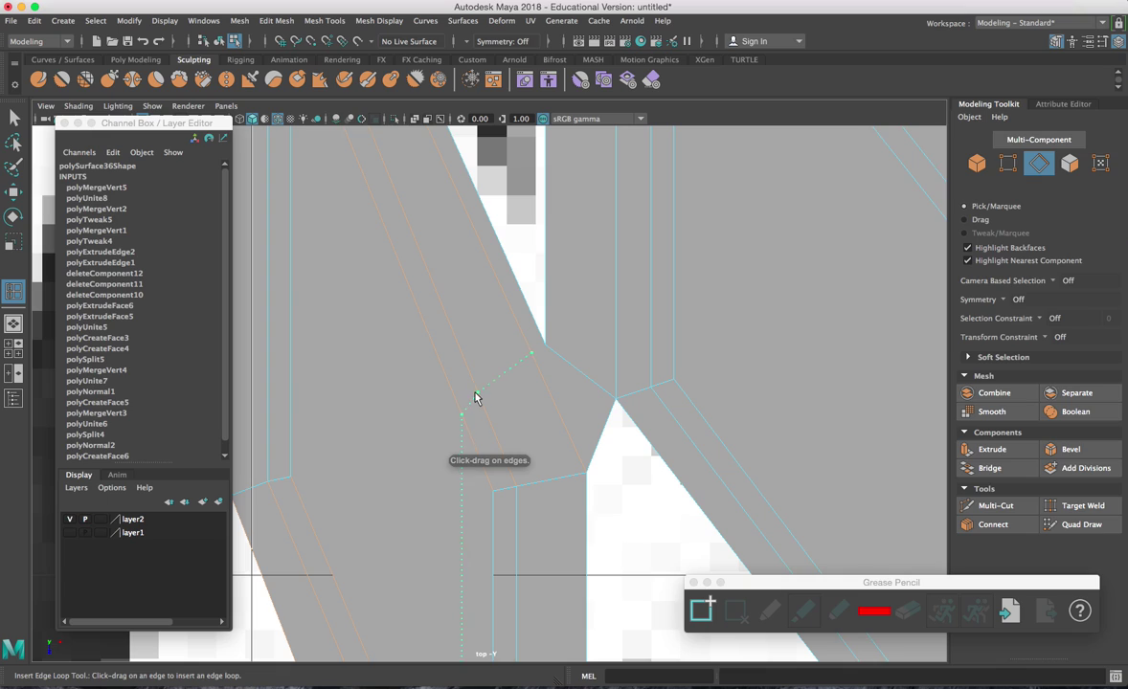
drag(476, 398, 476, 393)
key(w)
right_drag(553, 353, 569, 353)
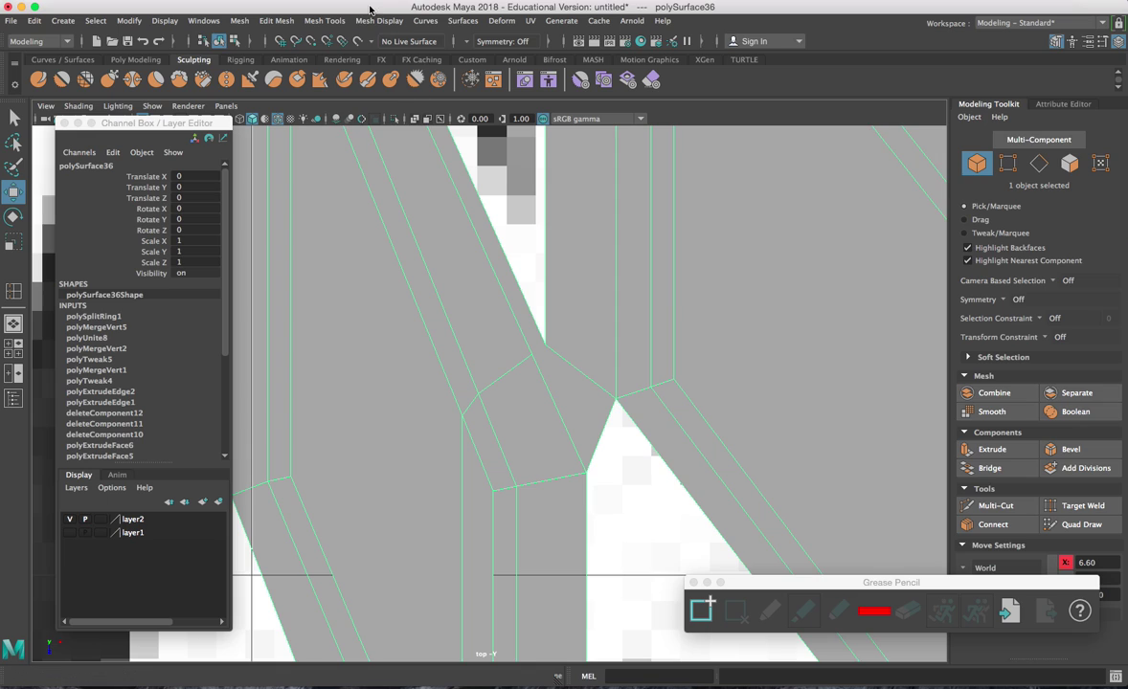
Cut an edge with Multi-Cut from the inner notch vertex to the end of the inserted edge loop
click(325, 21)
click(354, 149)
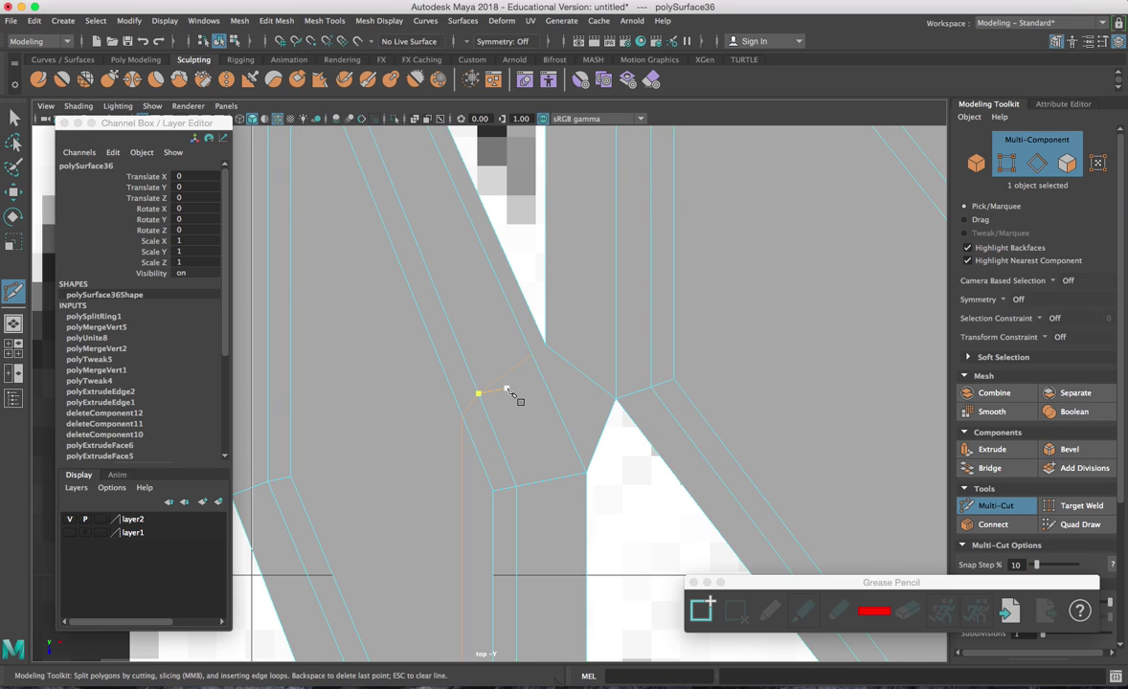
scroll(511, 392, up, 3)
click(571, 326)
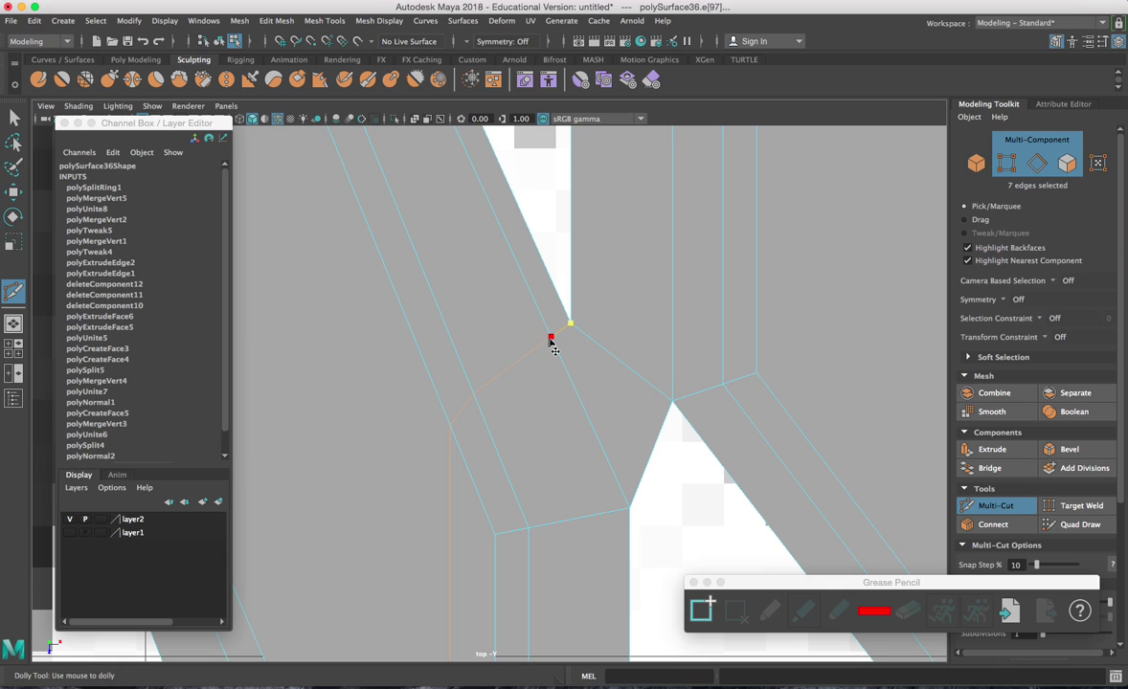
click(551, 341)
key(w)
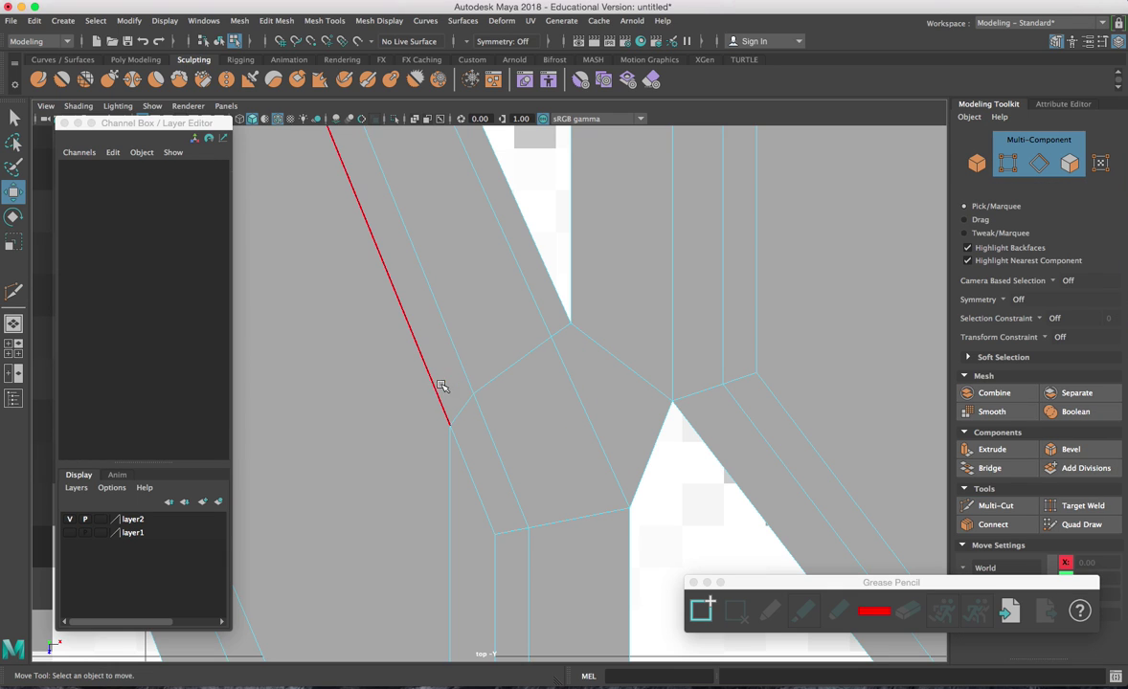
Combine the groove strip along the wide block's outer side with the main tread mesh
scroll(443, 387, down, 5)
mouse_move(473, 418)
alt+middle_down()
mouse_move(477, 390)
mouse_move(479, 414)
alt+middle_up()
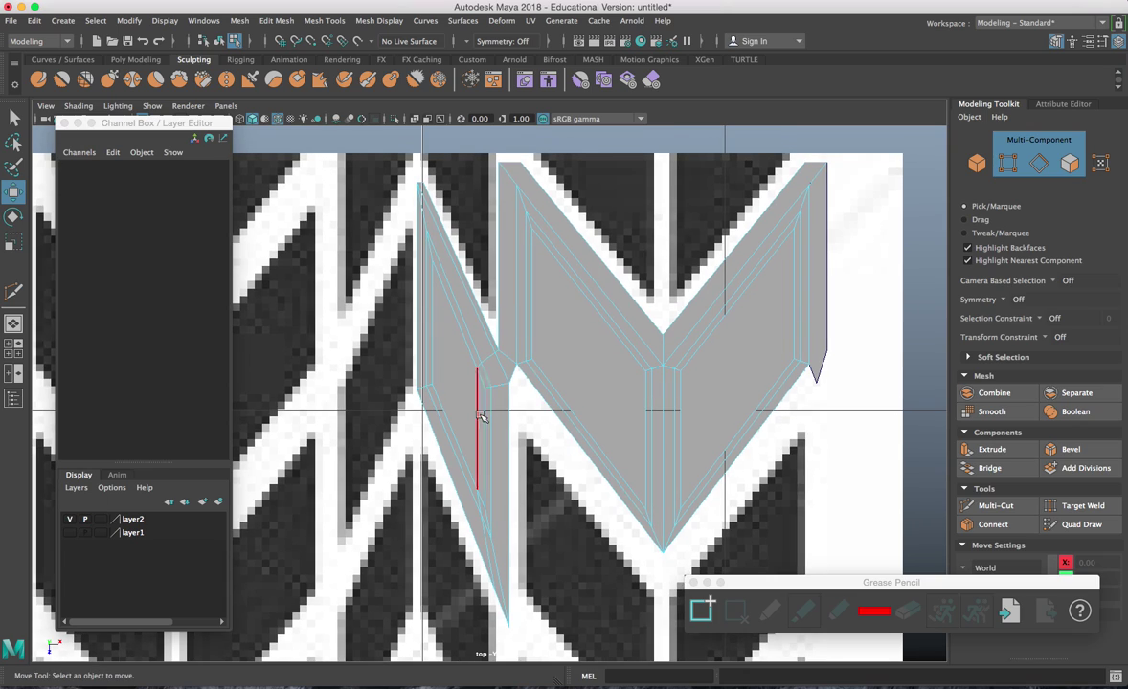
right_drag(586, 287, 627, 321)
right_drag(734, 287, 843, 244)
click(764, 241)
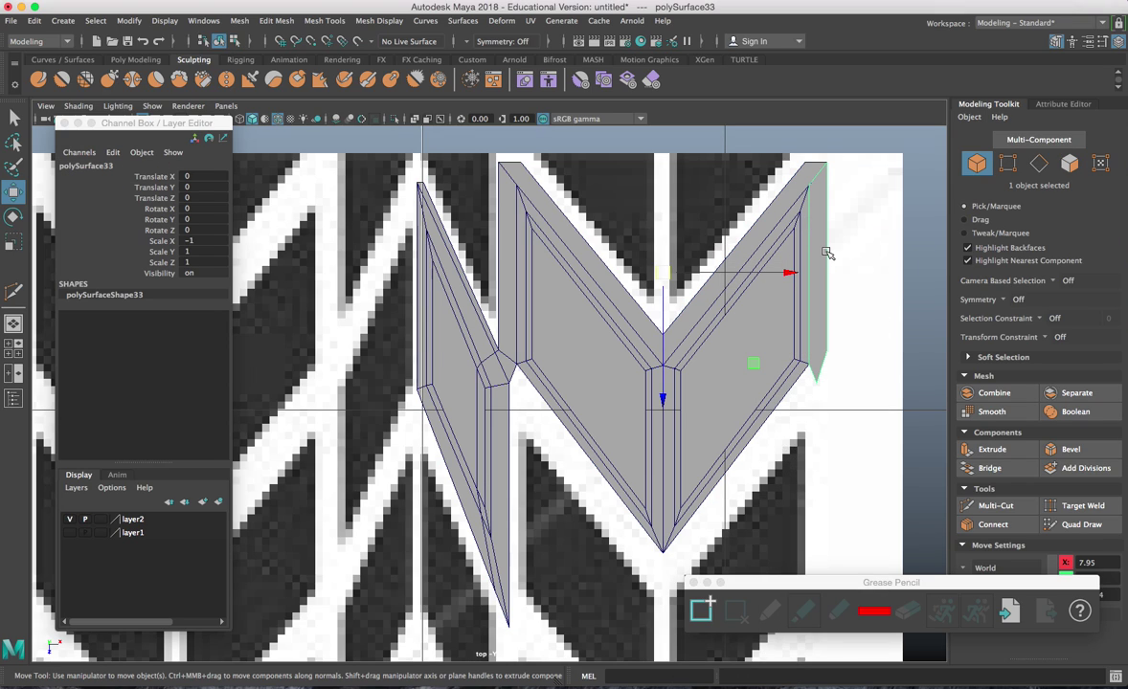
shift+click(727, 340)
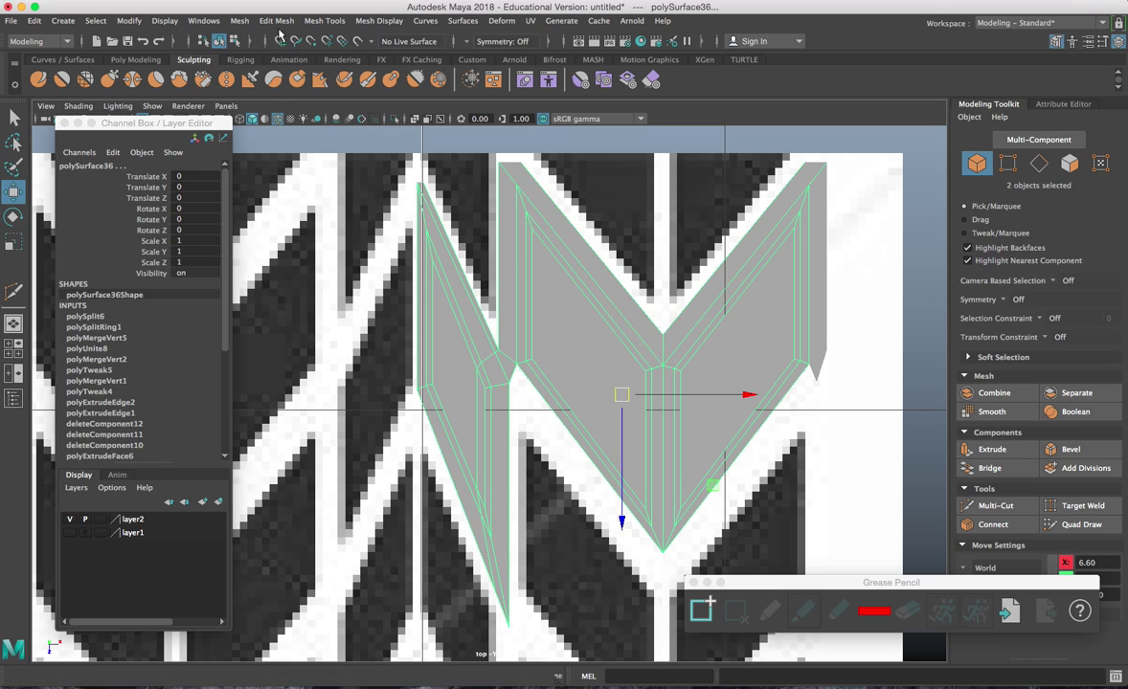
click(239, 20)
click(266, 68)
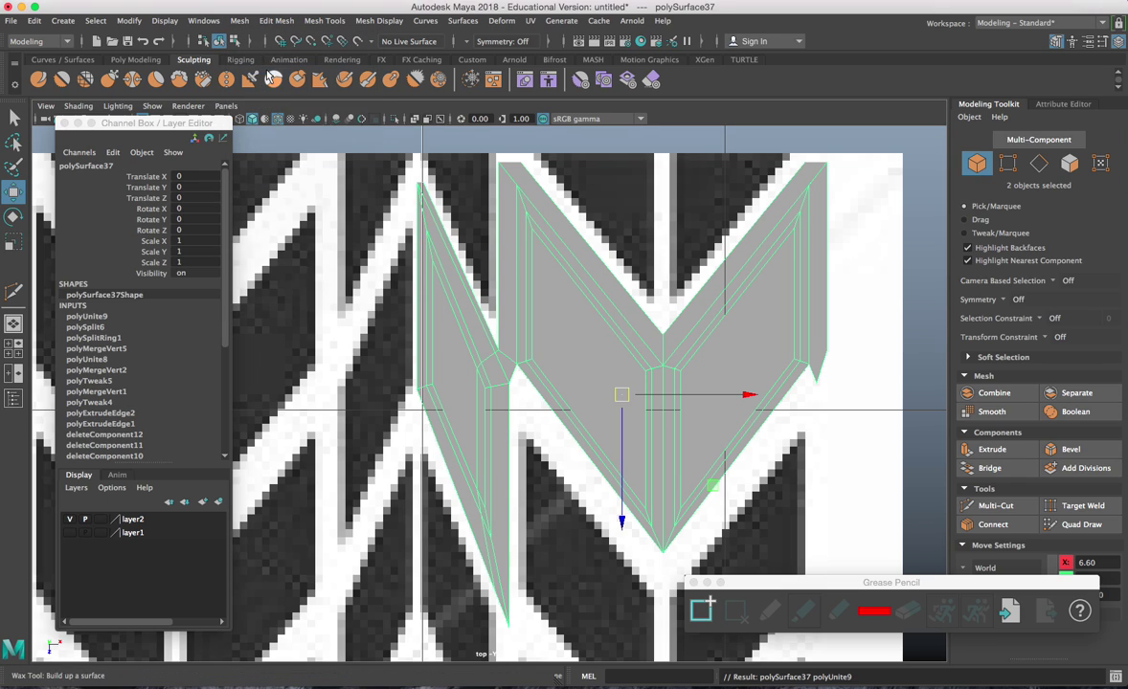
Merge the vertices of the newly combined tread mesh and return to the Move tool
click(240, 21)
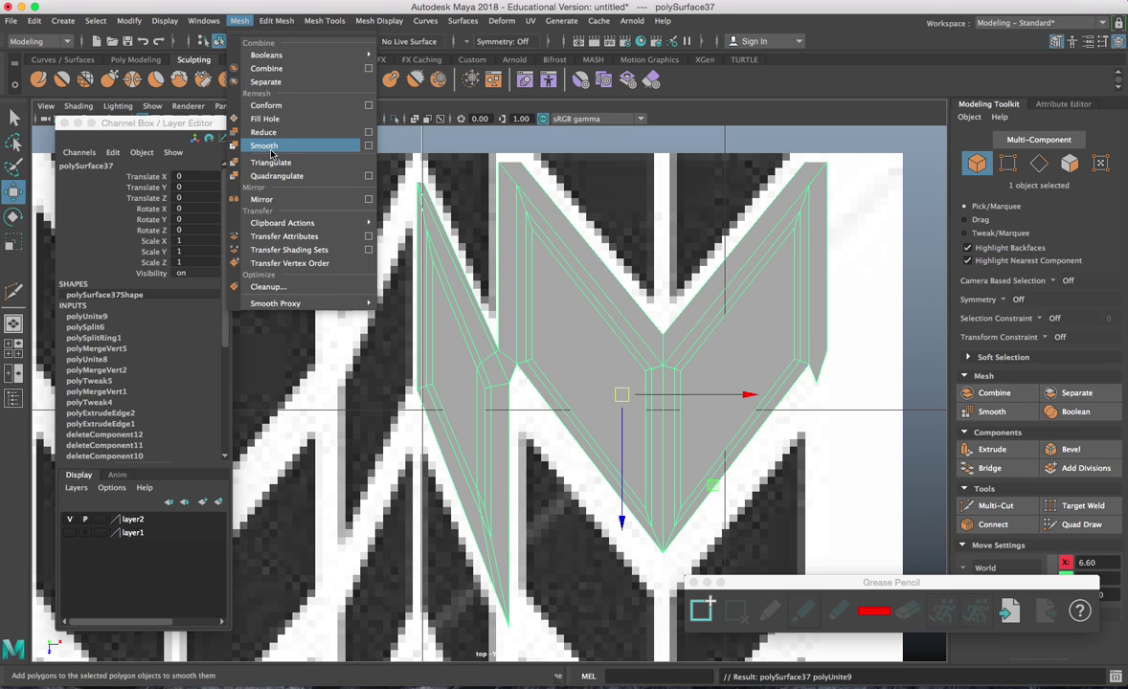
mouse_move(276, 20)
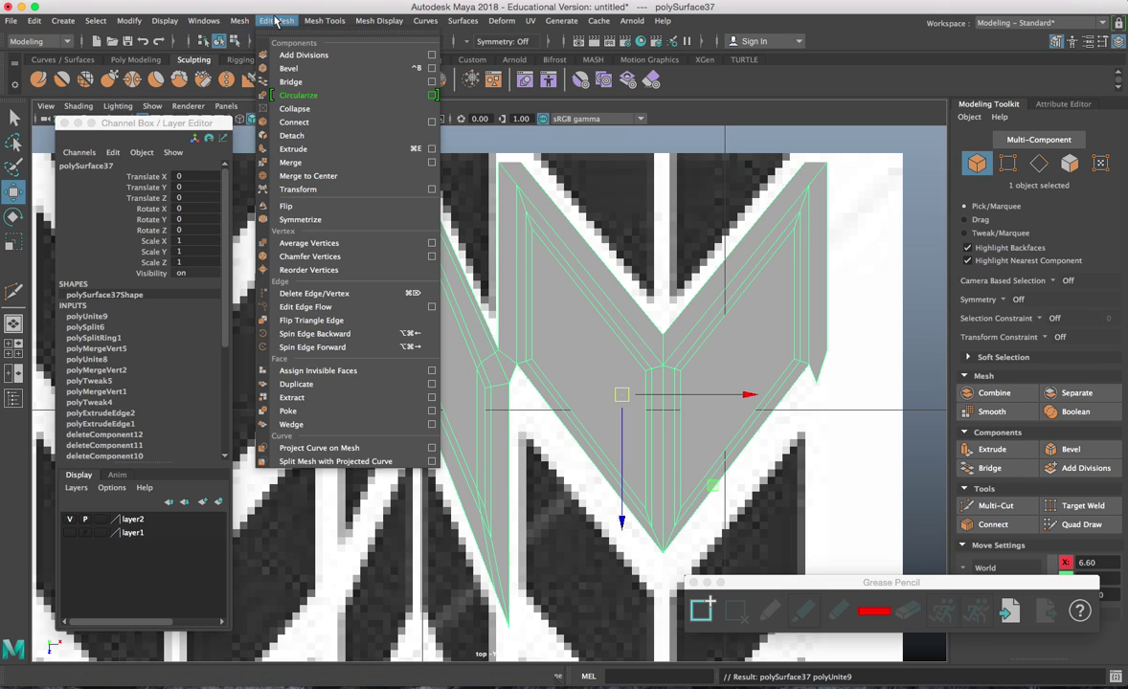
click(289, 162)
key(F8)
key(f)
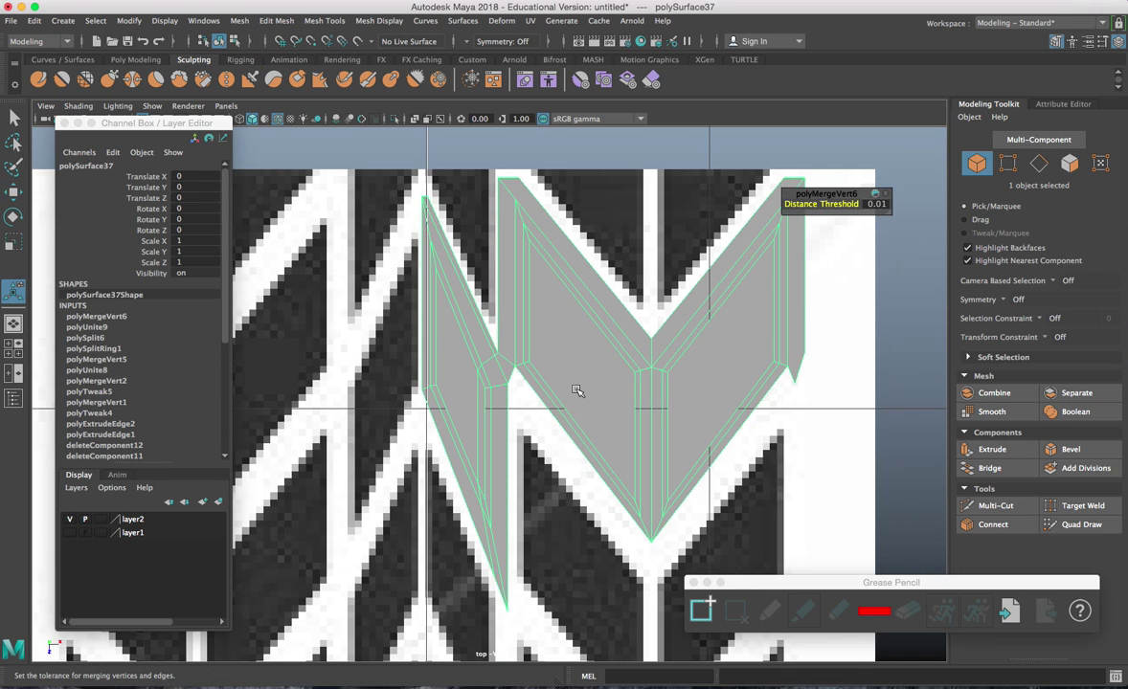
scroll(575, 392, down, 3)
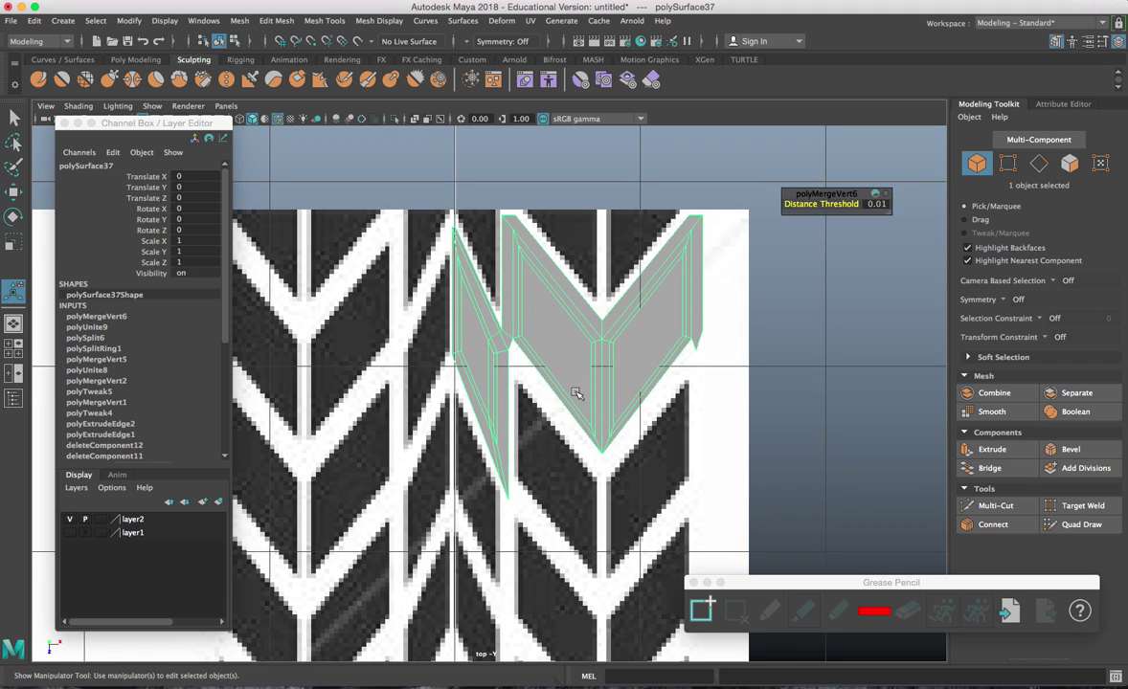
key(w)
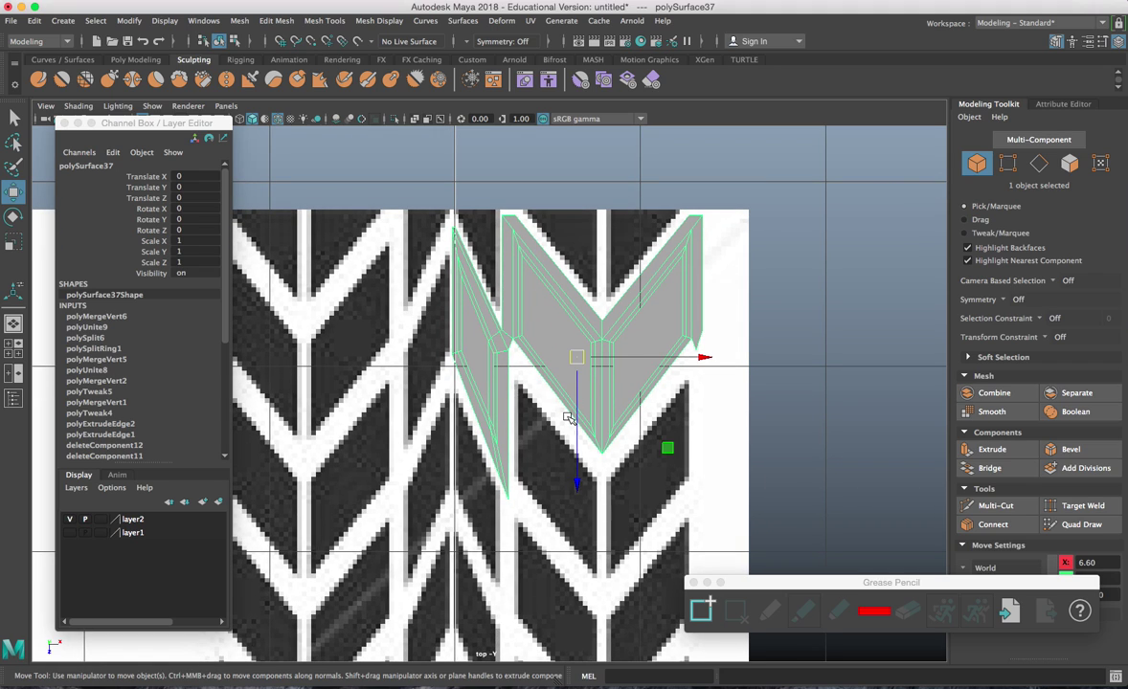
Select the edge loop inserted across the narrow block, including its connection to the notch, and delete those edges
scroll(569, 419, up, 5)
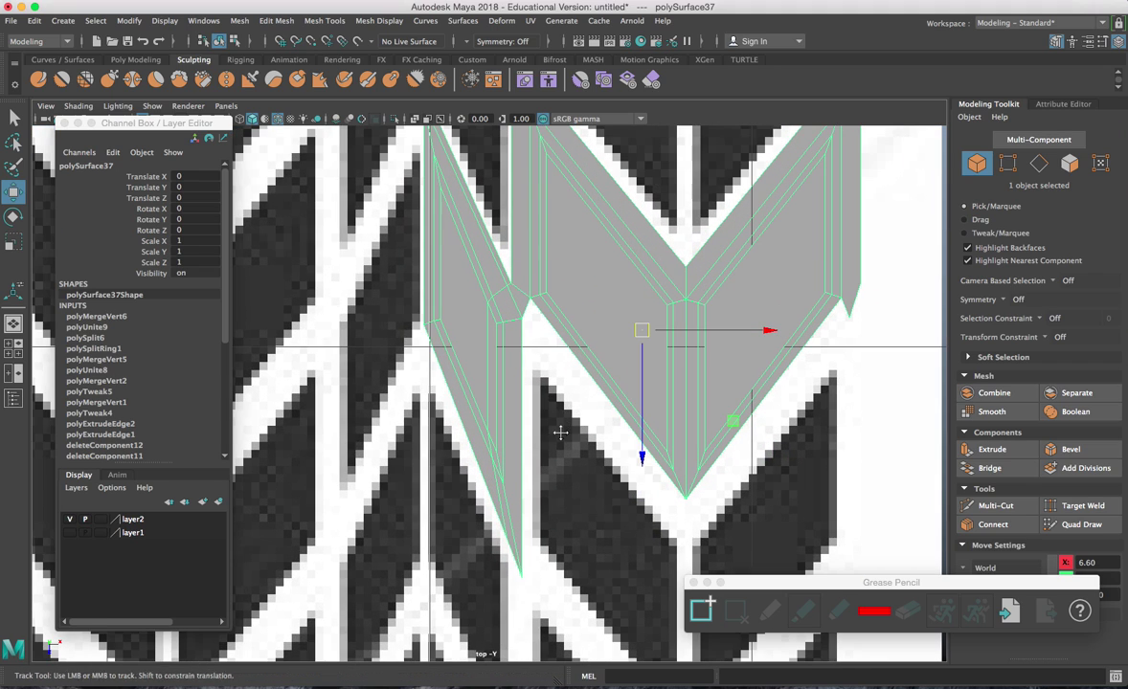
alt+middle_drag(559, 434, 563, 461)
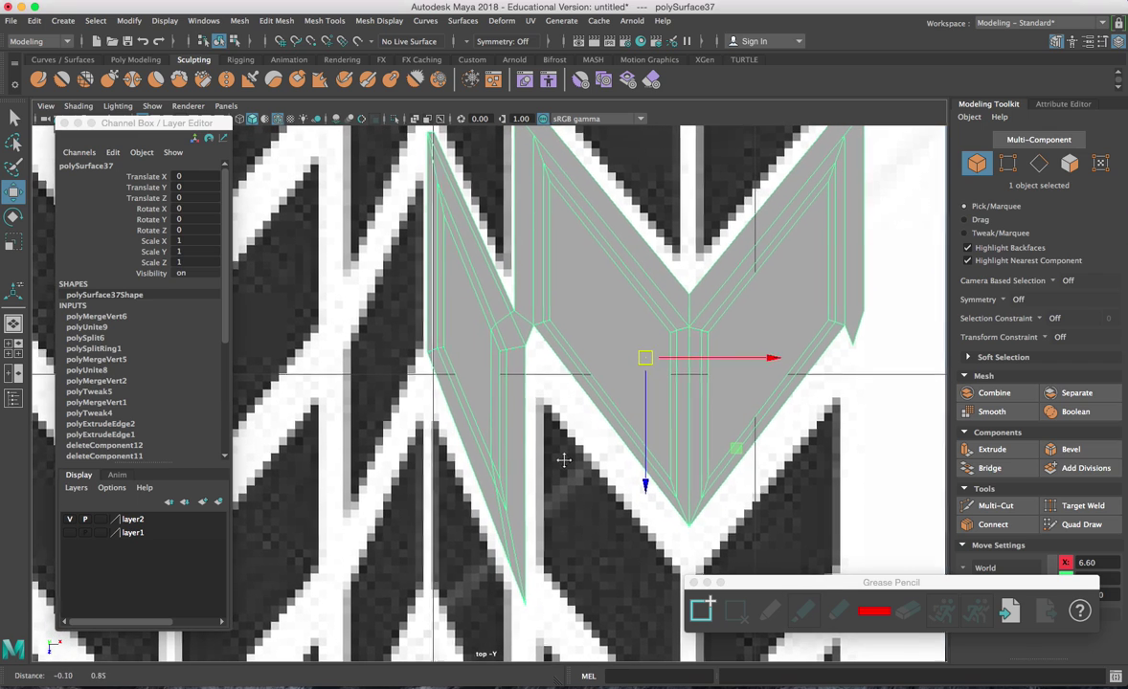
scroll(562, 461, up, 6)
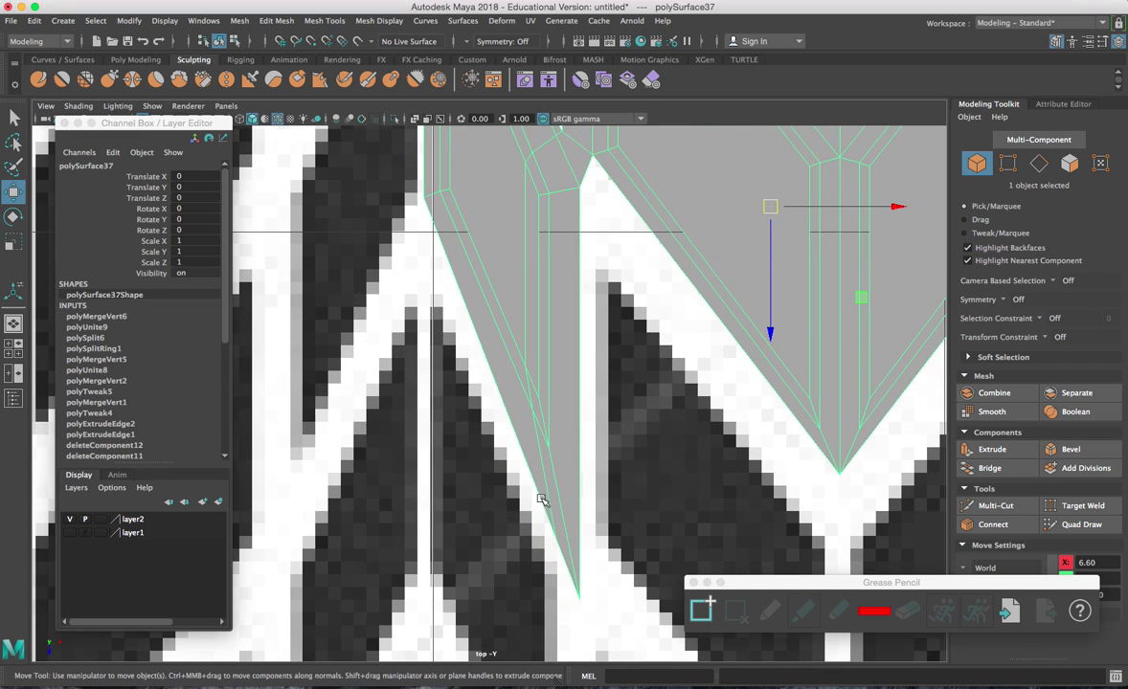
right_click(548, 510)
click(548, 229)
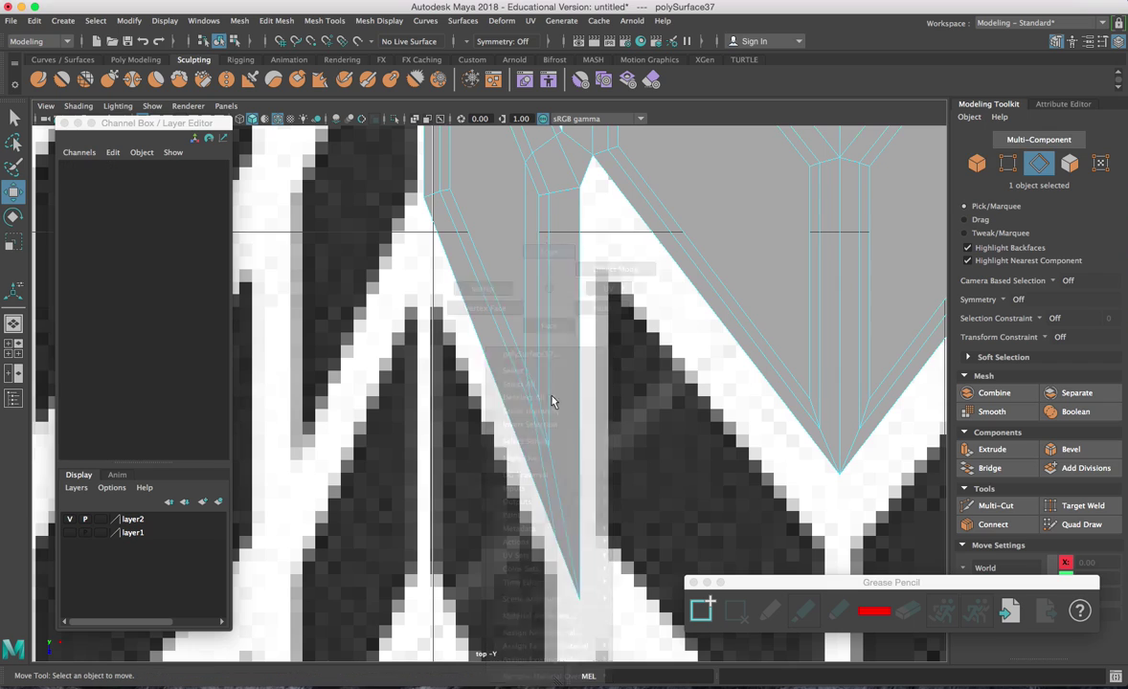
double_click(536, 459)
alt+middle_drag(550, 257, 556, 422)
scroll(557, 425, up, 3)
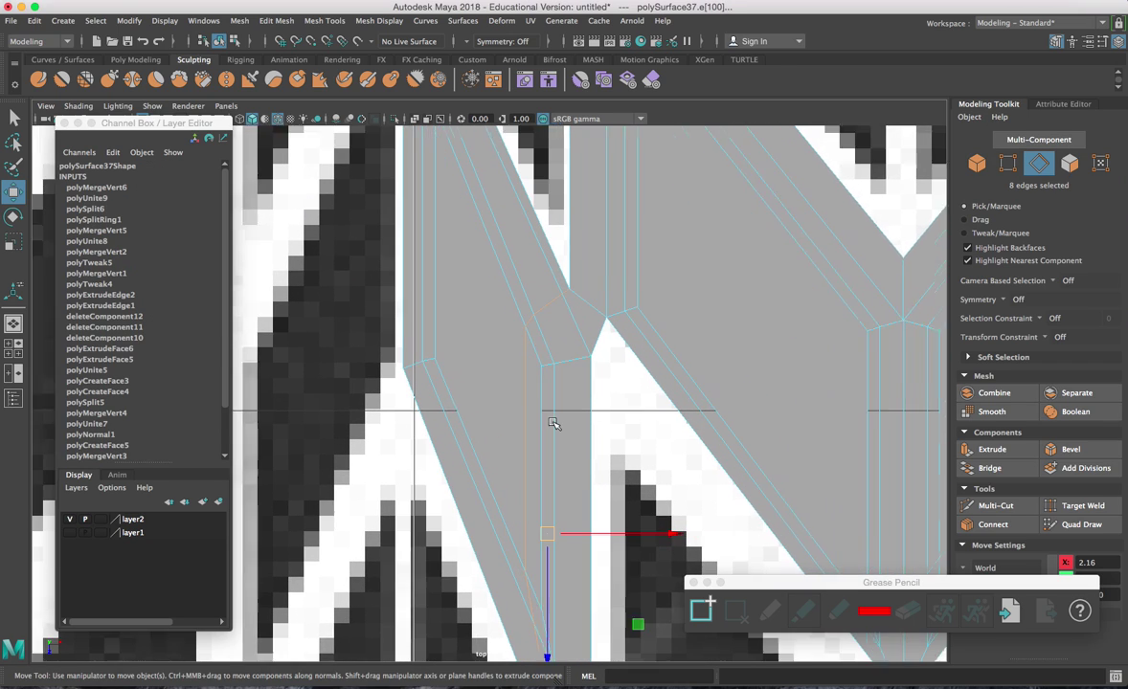
shift+right_drag(490, 321, 421, 335)
Start a Multi-Cut path at the inner notch vertex, leading onto the neighbouring inset edge of the narrow block
scroll(498, 329, up, 1)
alt+middle_drag(497, 329, 534, 370)
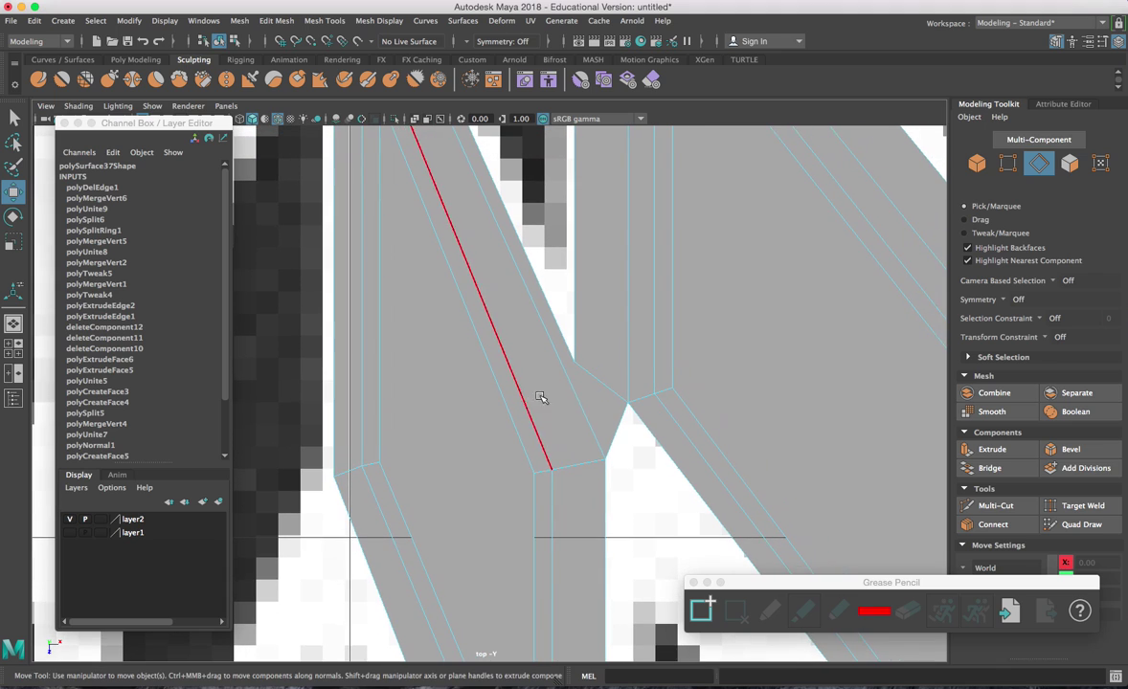
scroll(575, 380, down, 2)
alt+middle_drag(555, 363, 572, 340)
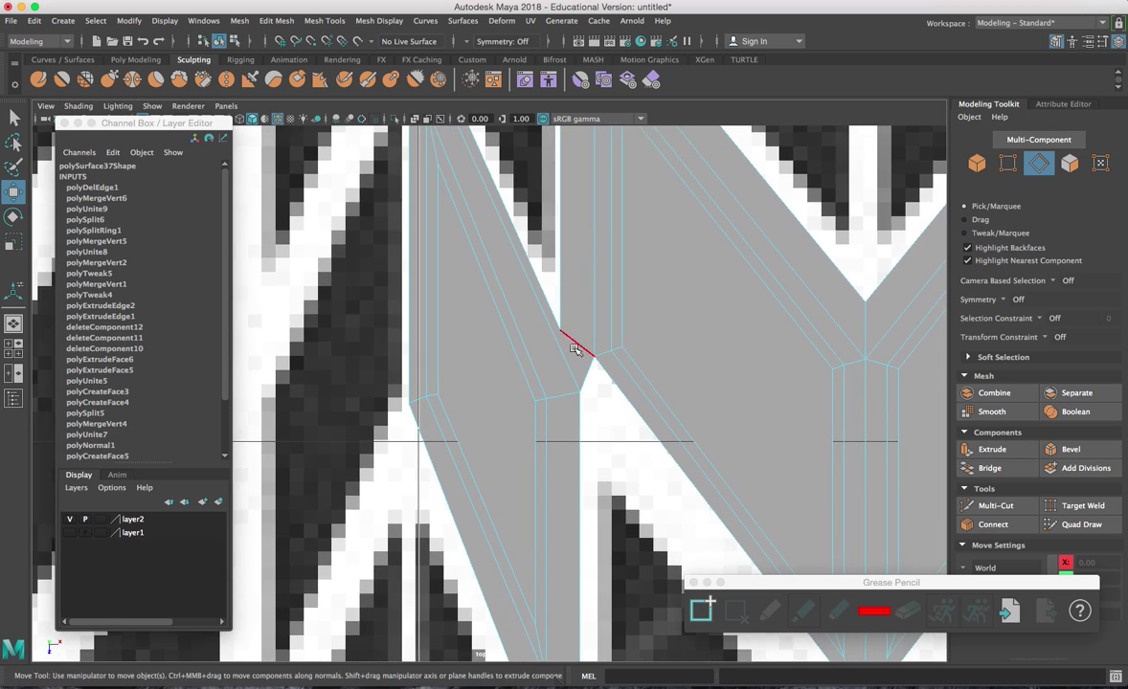
scroll(572, 341, up, 2)
scroll(587, 352, up, 2)
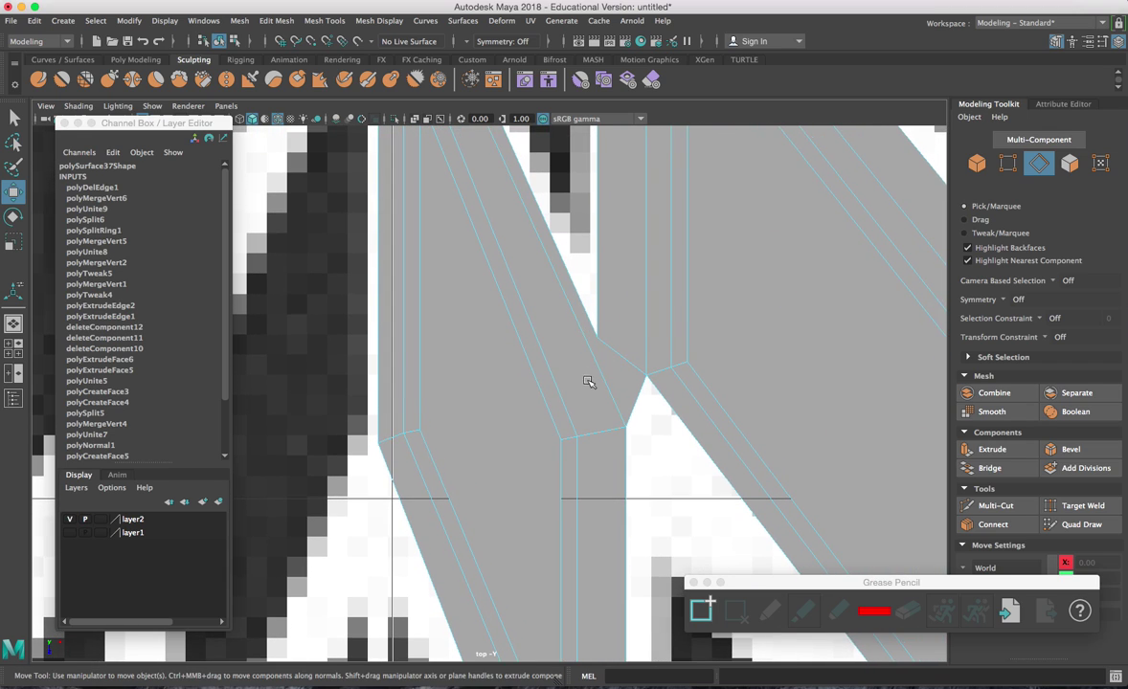
scroll(595, 348, up, 1)
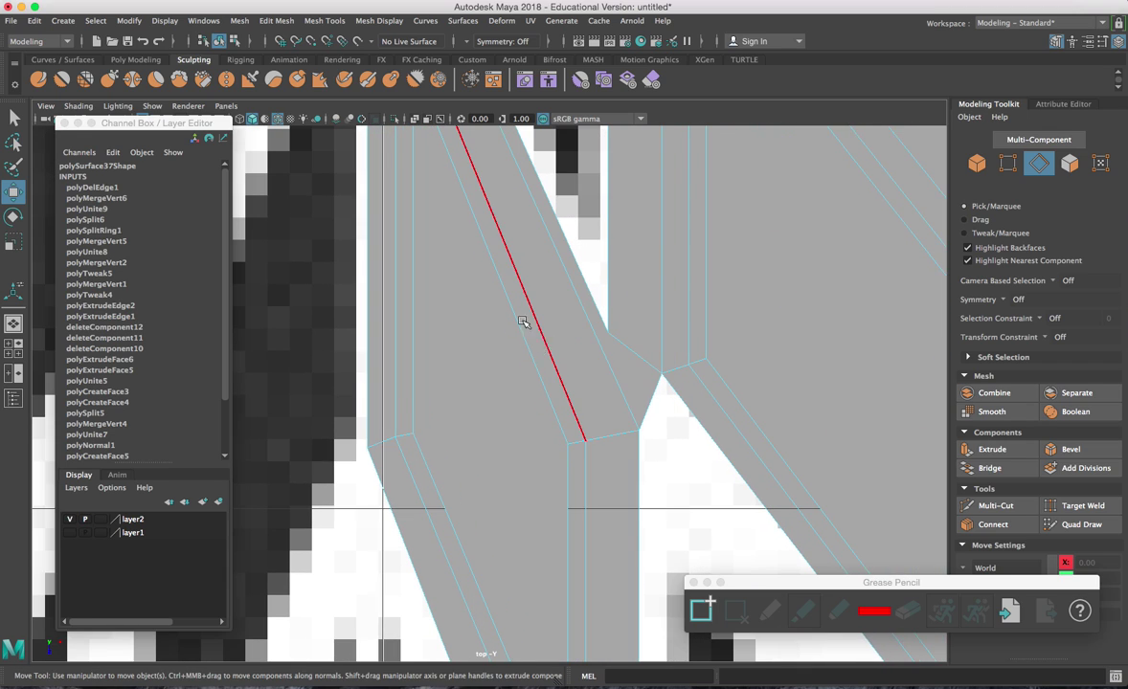
click(324, 20)
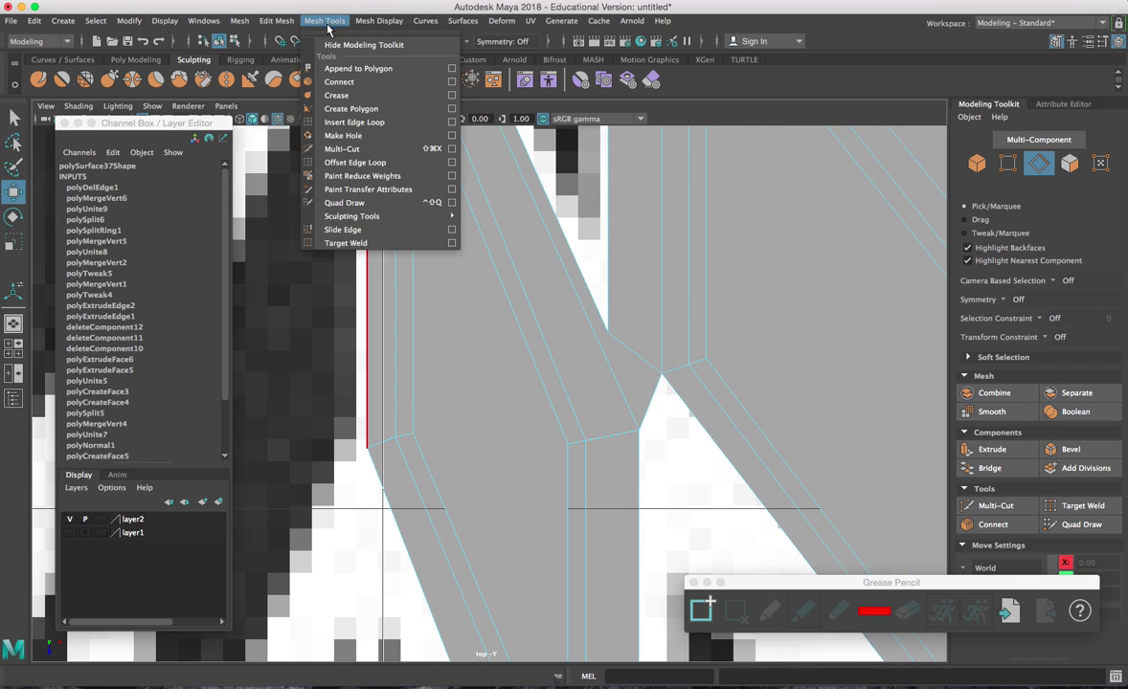
click(342, 148)
scroll(490, 388, up, 2)
click(645, 314)
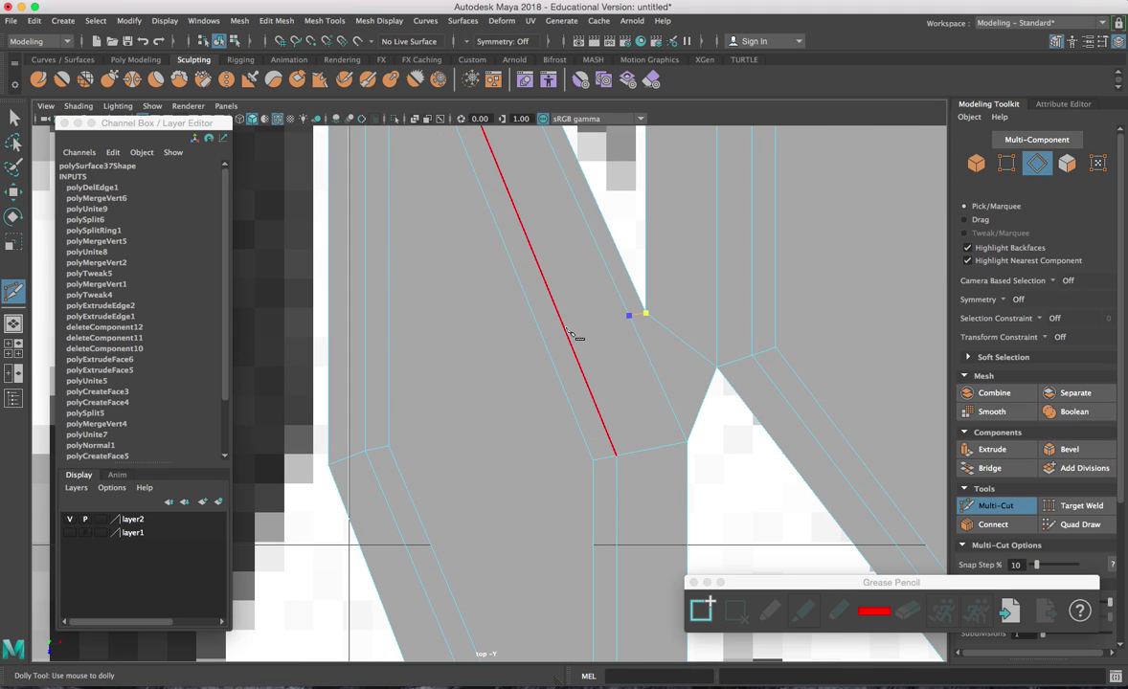
In the perspective view, continue the cut over the narrow block's top and side wall to its opposite outer border, and commit it
key(space)
key(space)
key(space)
scroll(517, 392, up, 10)
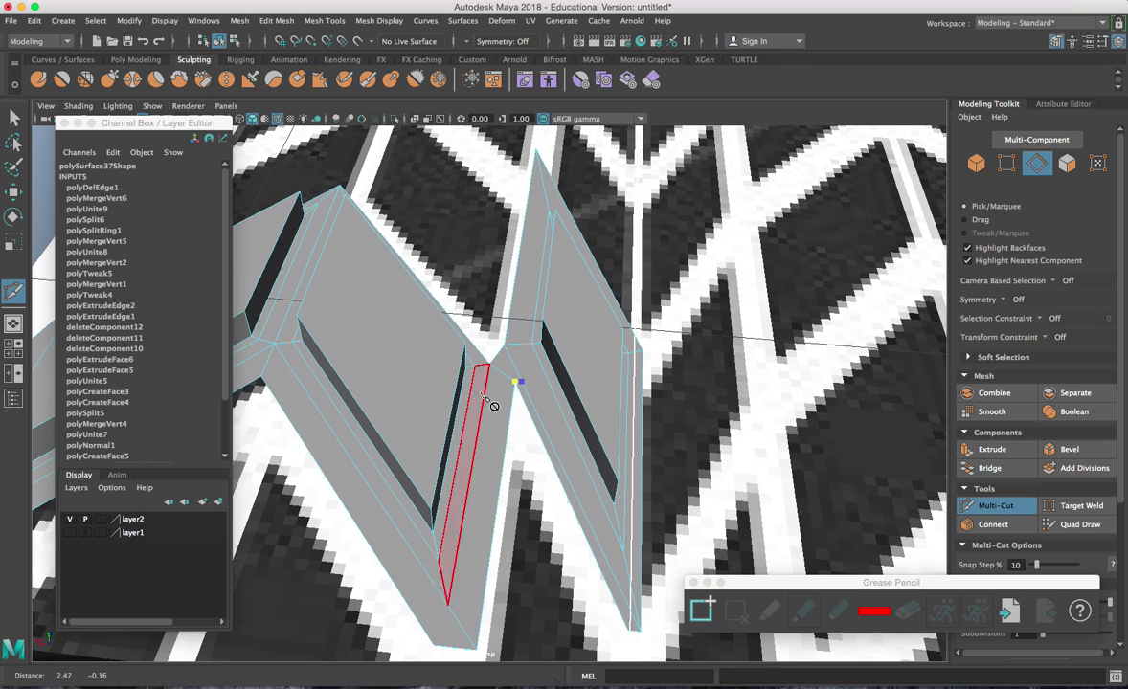
alt+drag(490, 405, 613, 368)
click(624, 353)
alt+drag(723, 382, 615, 433)
click(584, 524)
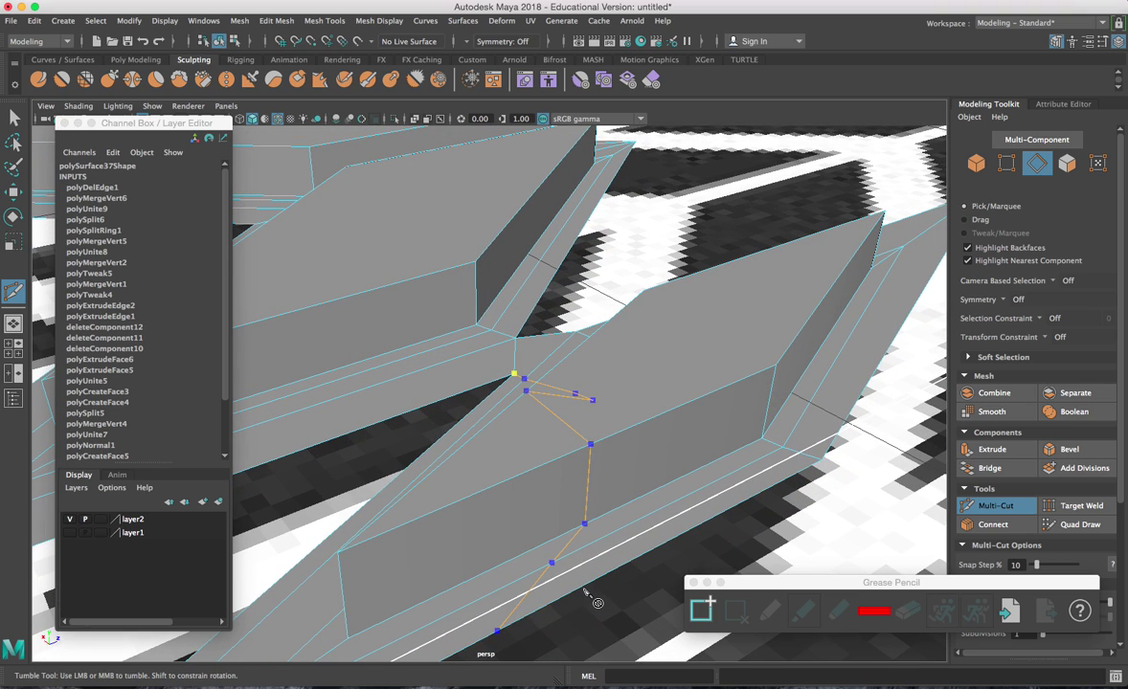
scroll(545, 551, down, 2)
key(Return)
Select the tread mesh as a whole object with the Move tool and hide the reference image layer, layer2
scroll(555, 456, down, 2)
alt+drag(555, 456, 613, 435)
key(w)
right_drag(551, 292, 574, 268)
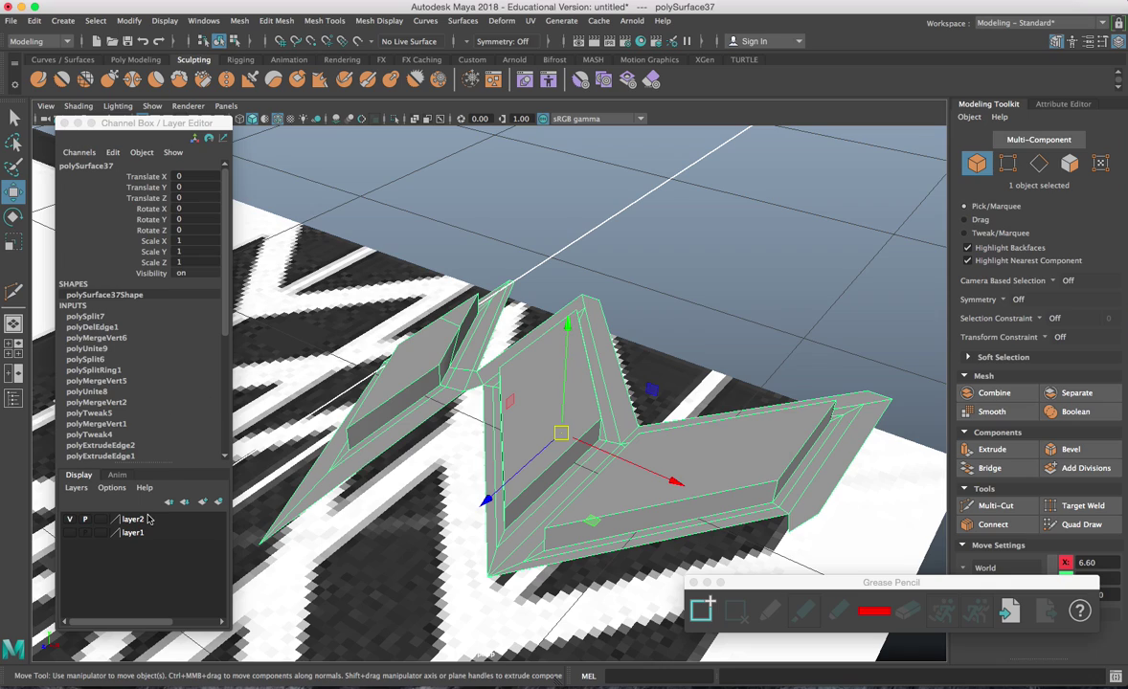
click(70, 520)
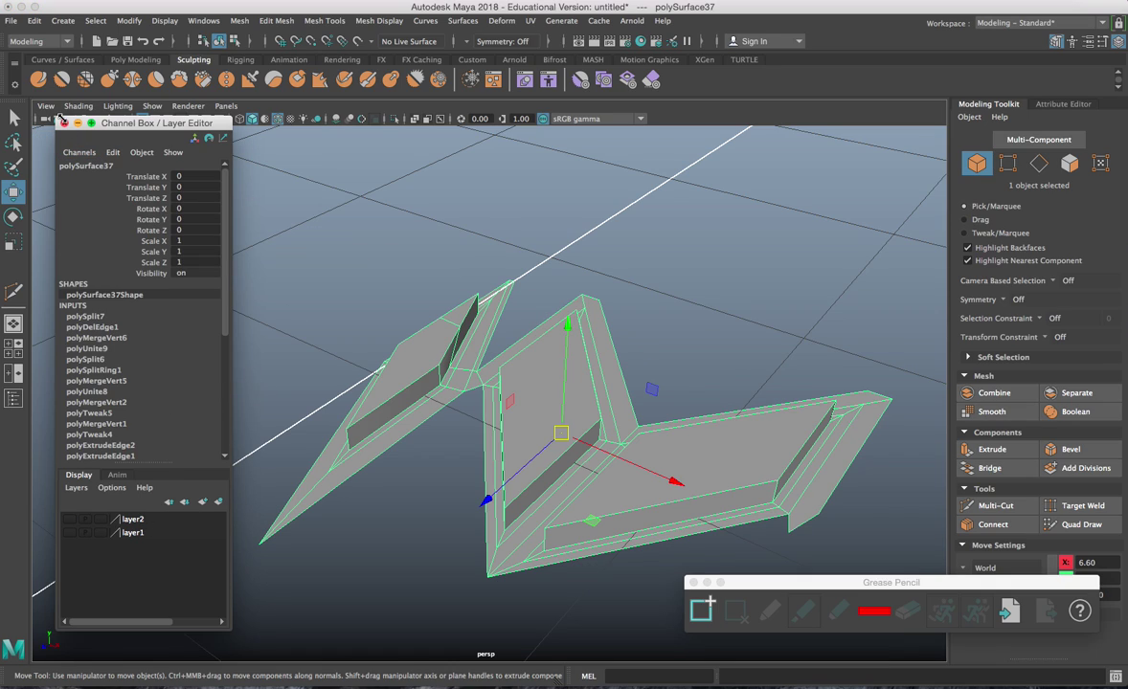
Close the floating Channel Box / Layer Editor and Grease Pencil windows and hide the docked side panel to enlarge the viewport
click(64, 124)
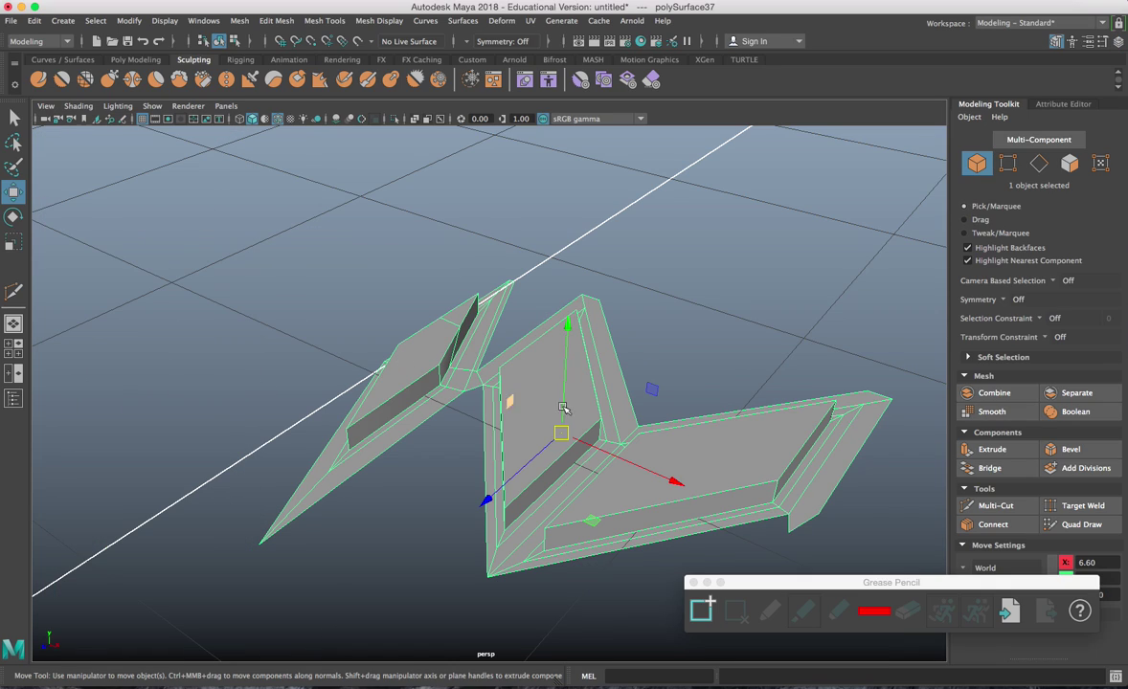
click(693, 584)
click(1090, 42)
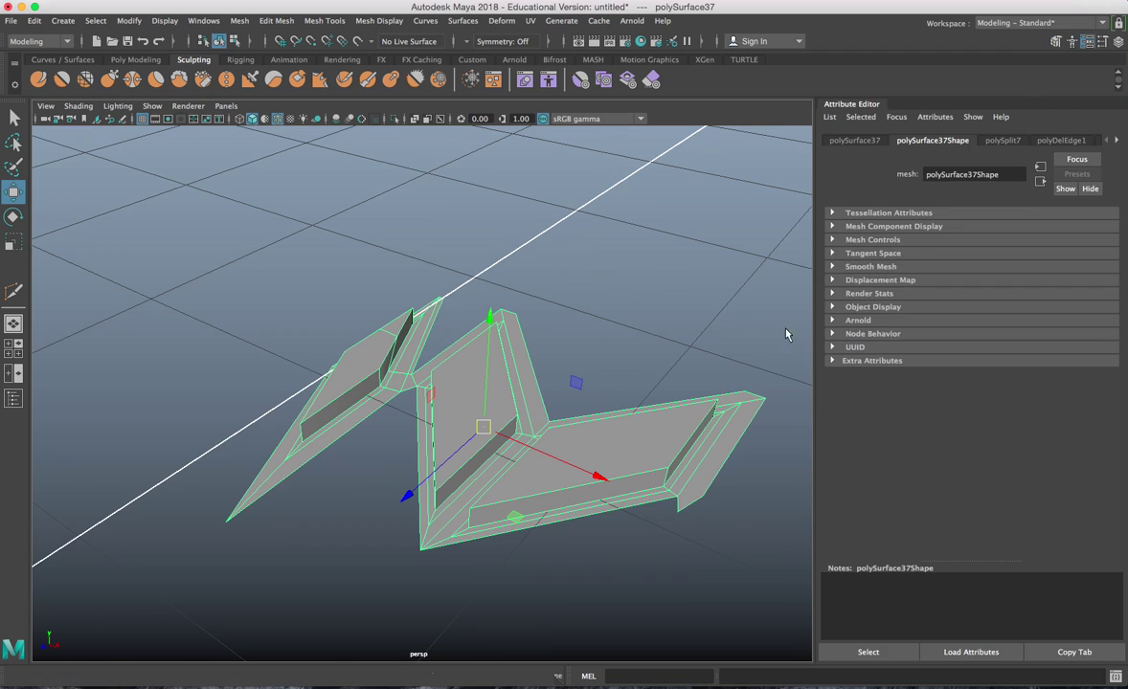
click(1092, 43)
alt+drag(879, 244, 609, 323)
click(734, 334)
scroll(732, 335, up, 3)
click(609, 323)
Start Save Scene As and browse to the scenes folder of the Vehicle_Design project inside Animation 3 2017_2018
click(11, 21)
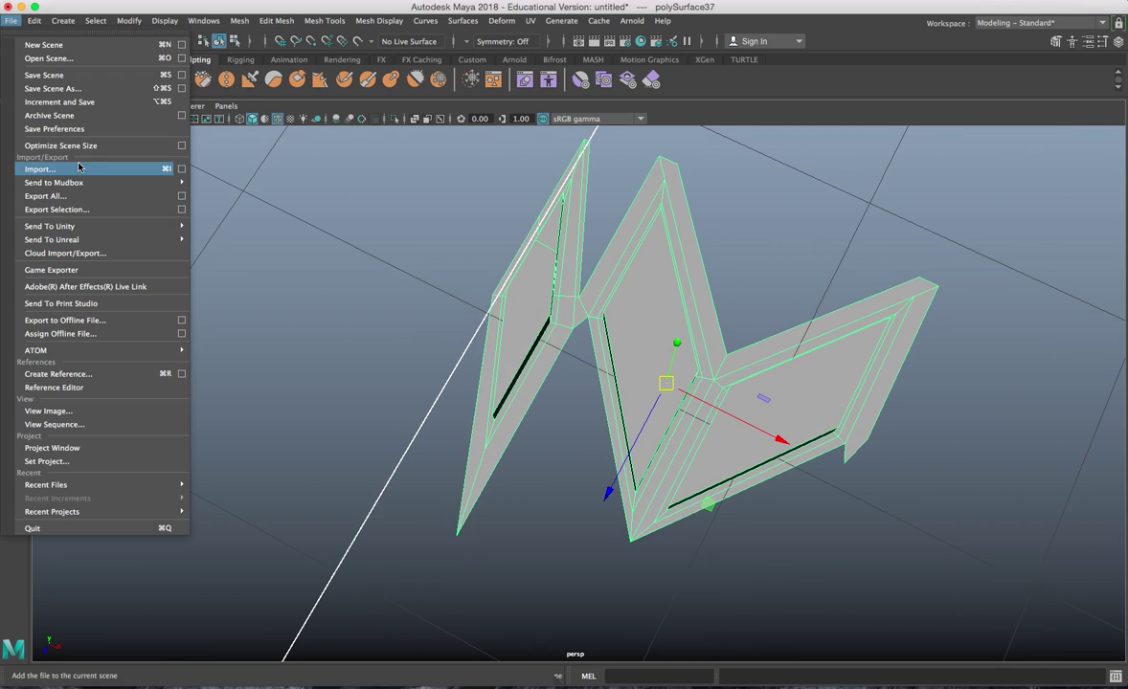
click(38, 86)
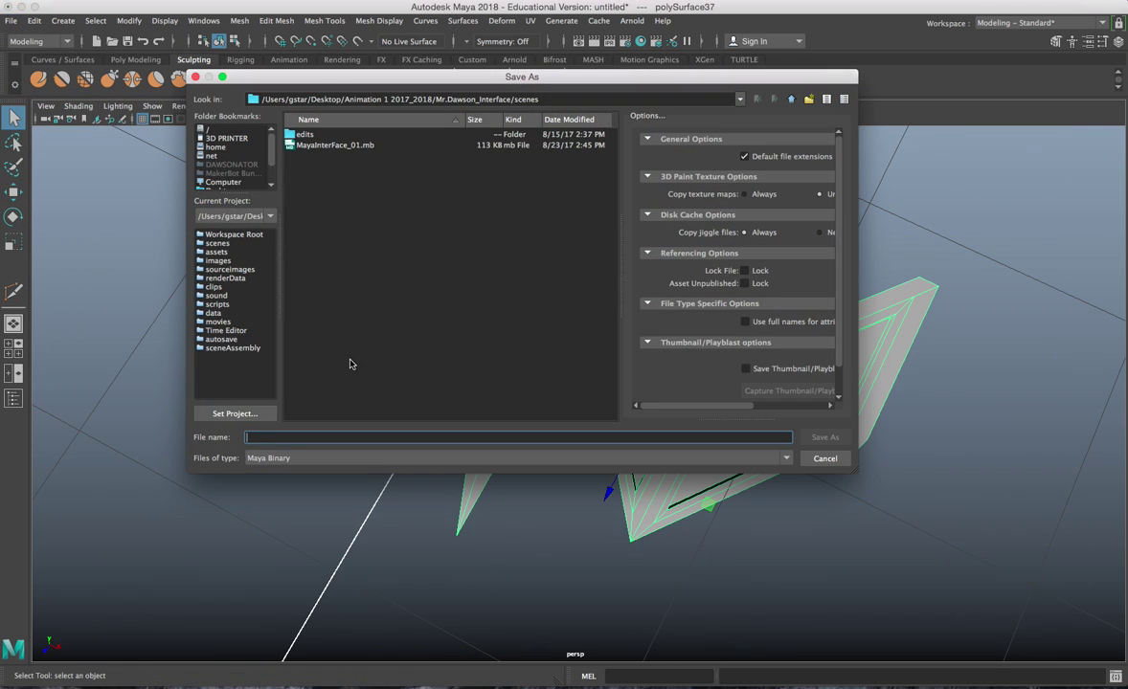
click(791, 100)
click(791, 99)
click(790, 100)
double_click(353, 188)
double_click(325, 146)
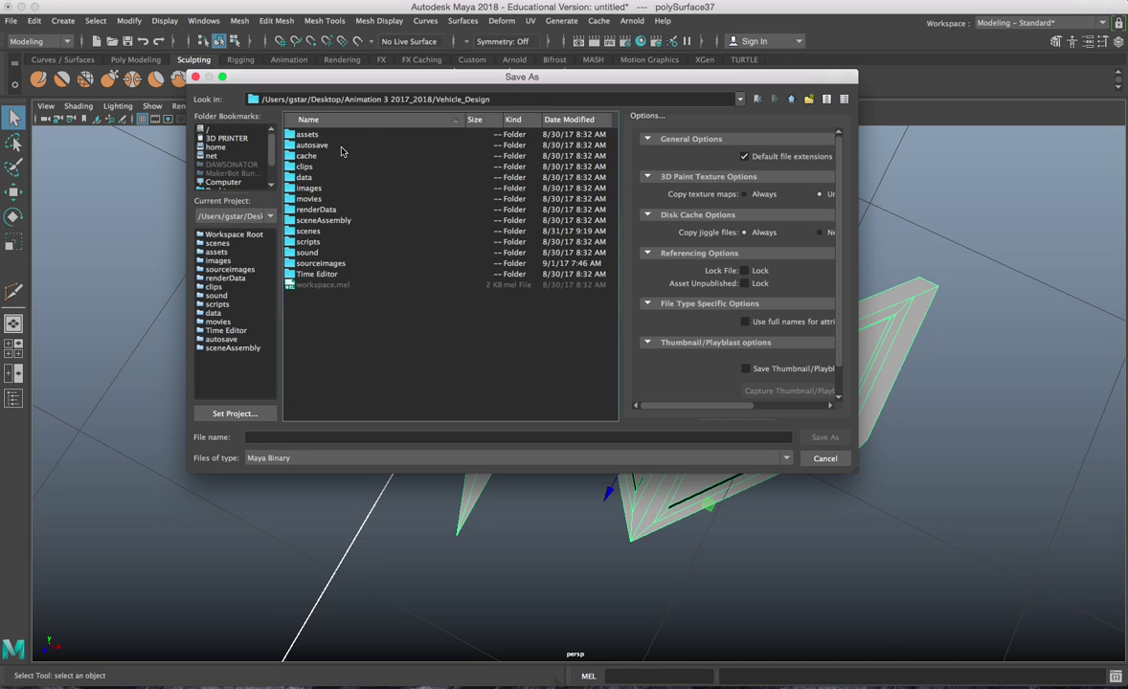
double_click(308, 241)
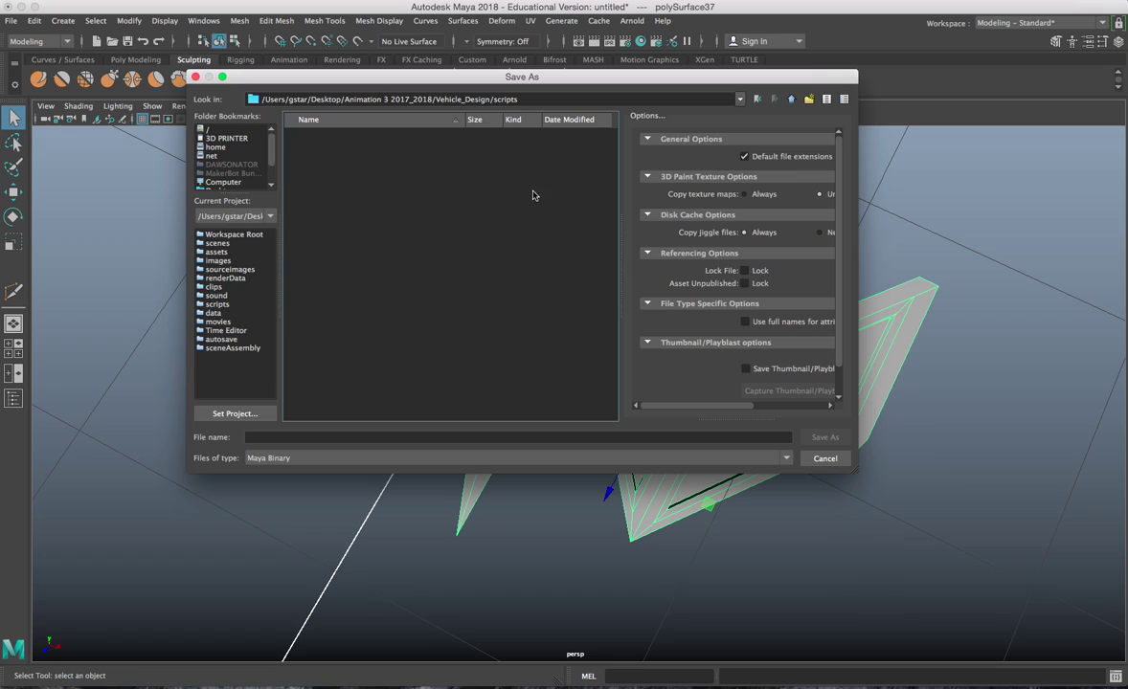
click(791, 98)
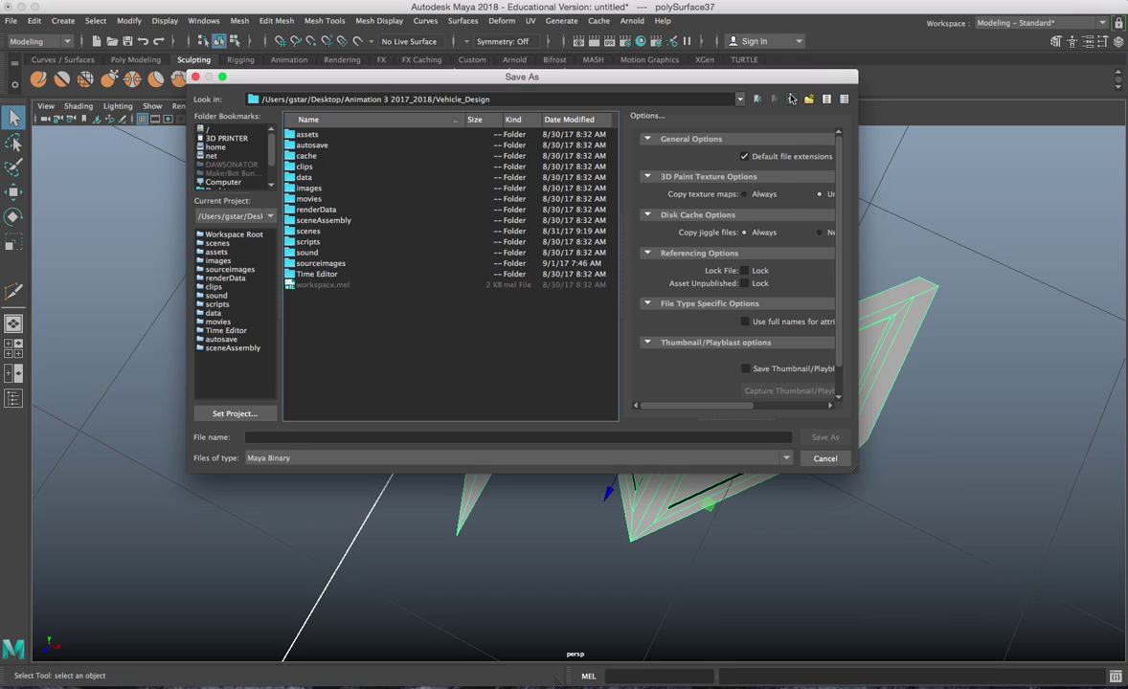
double_click(316, 232)
Base the file name on TireTread_001.mb, change it to TireTread_0032, and save the scene as Maya Binary
click(315, 146)
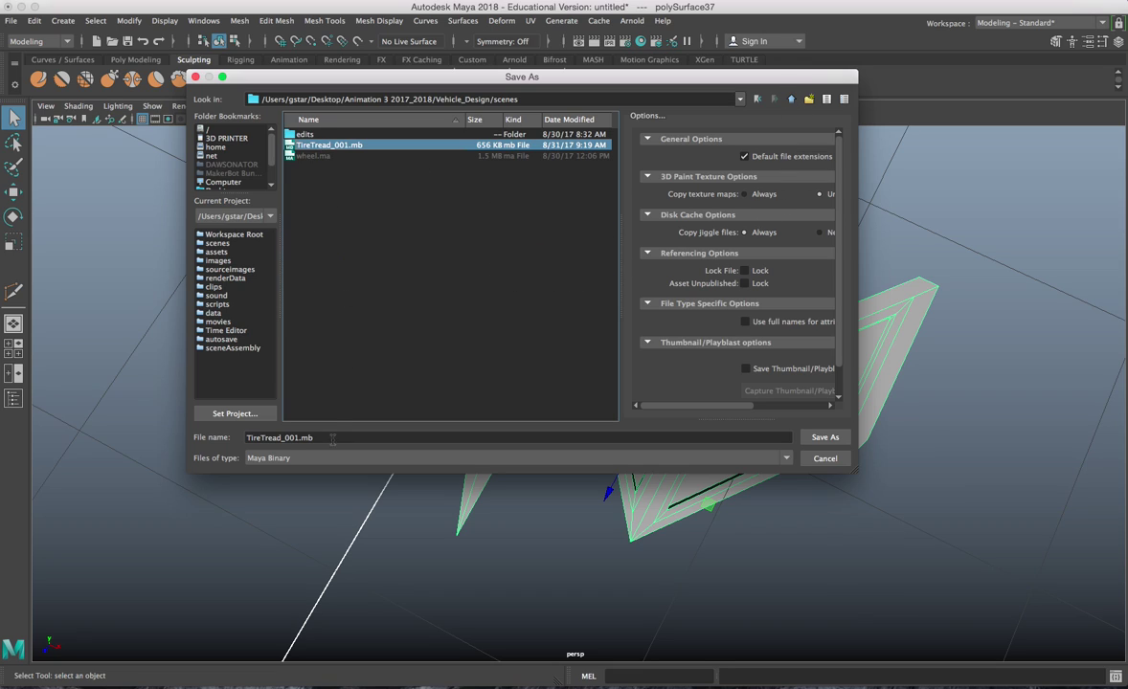
drag(296, 438, 411, 451)
text(32)
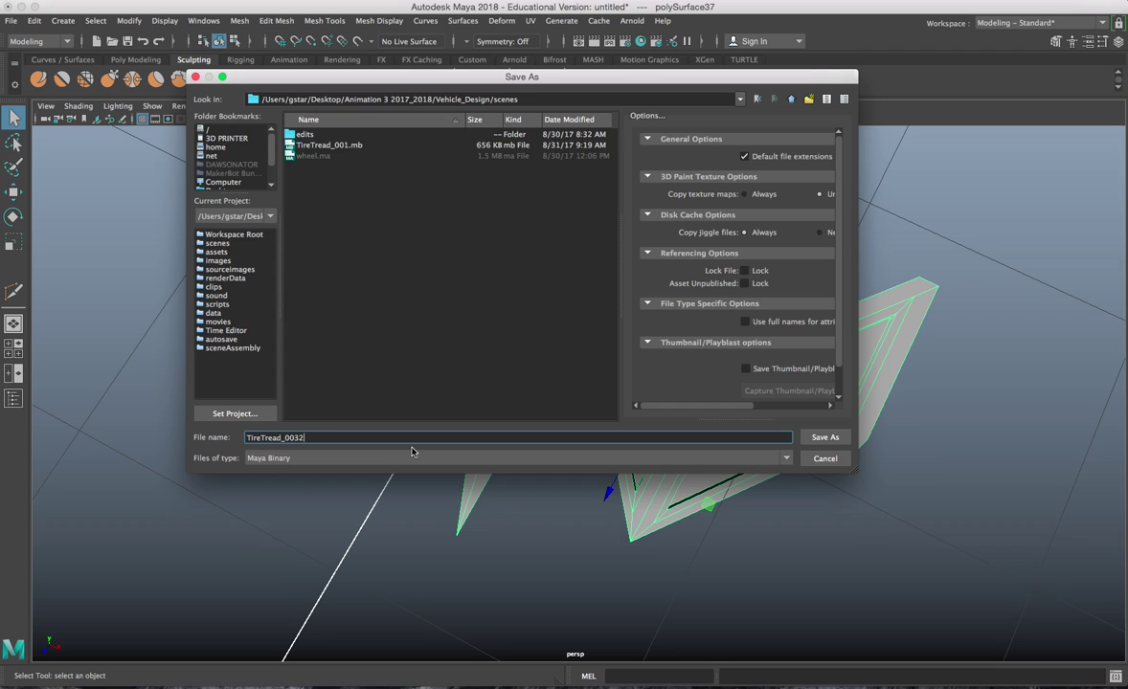
key(Return)
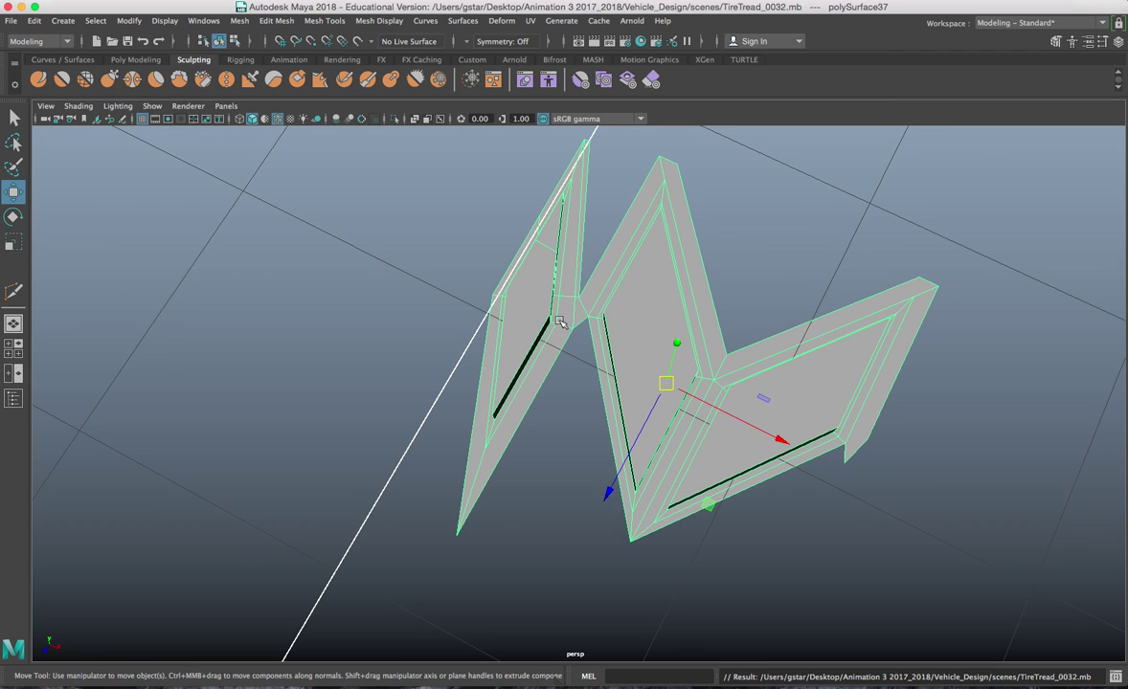
Snap the tread mesh's pivot to the inner vertex of the V-shaped notch between the two wide blocks
alt+drag(660, 294, 675, 376)
key(d)
key(v)
drag(648, 427, 696, 398)
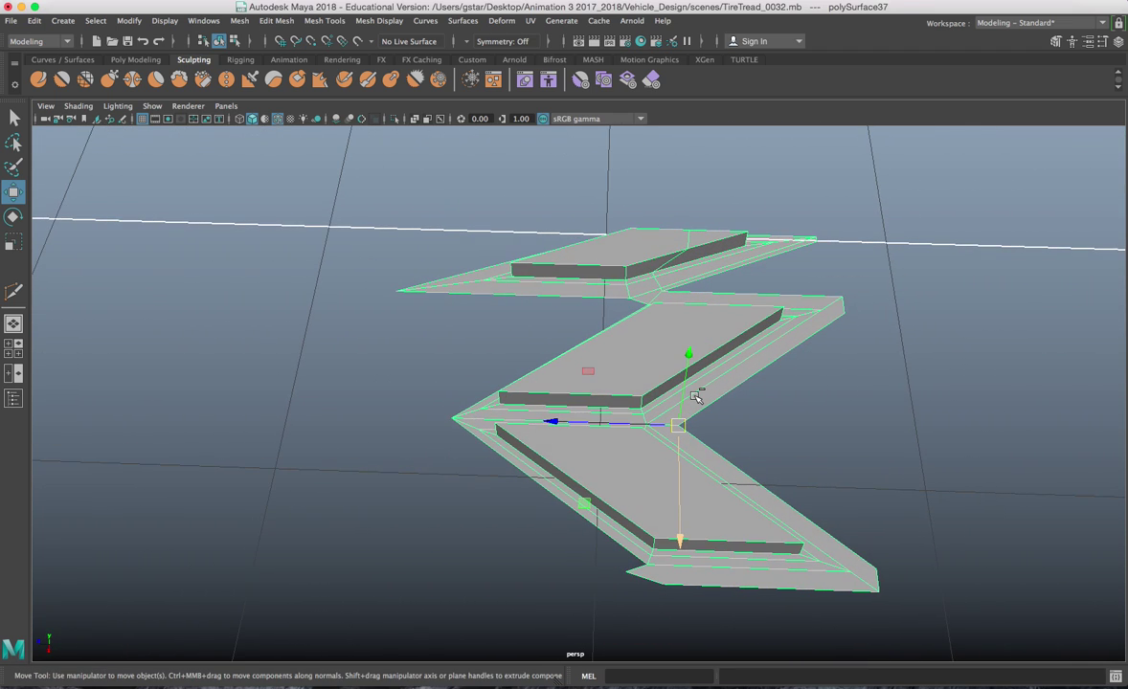
Duplicate the tread mesh and snap the copy along Z so its V notch meets the original's V tip
key(ctrl+d)
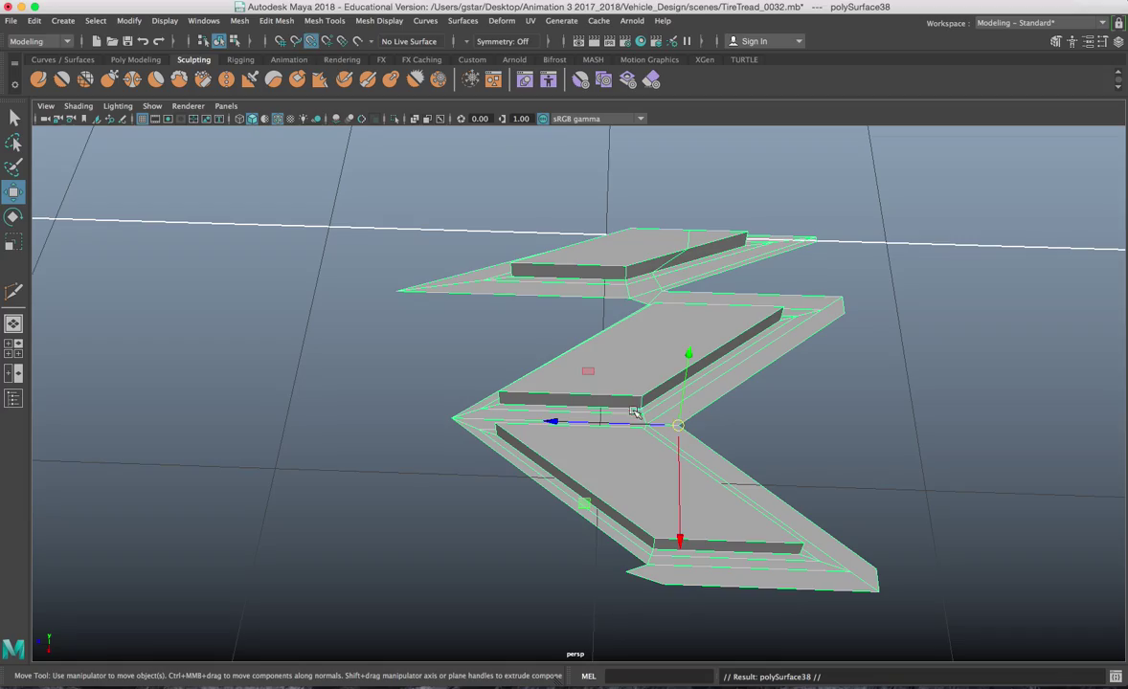
drag(632, 411, 590, 423)
alt+middle_drag(670, 412, 498, 409)
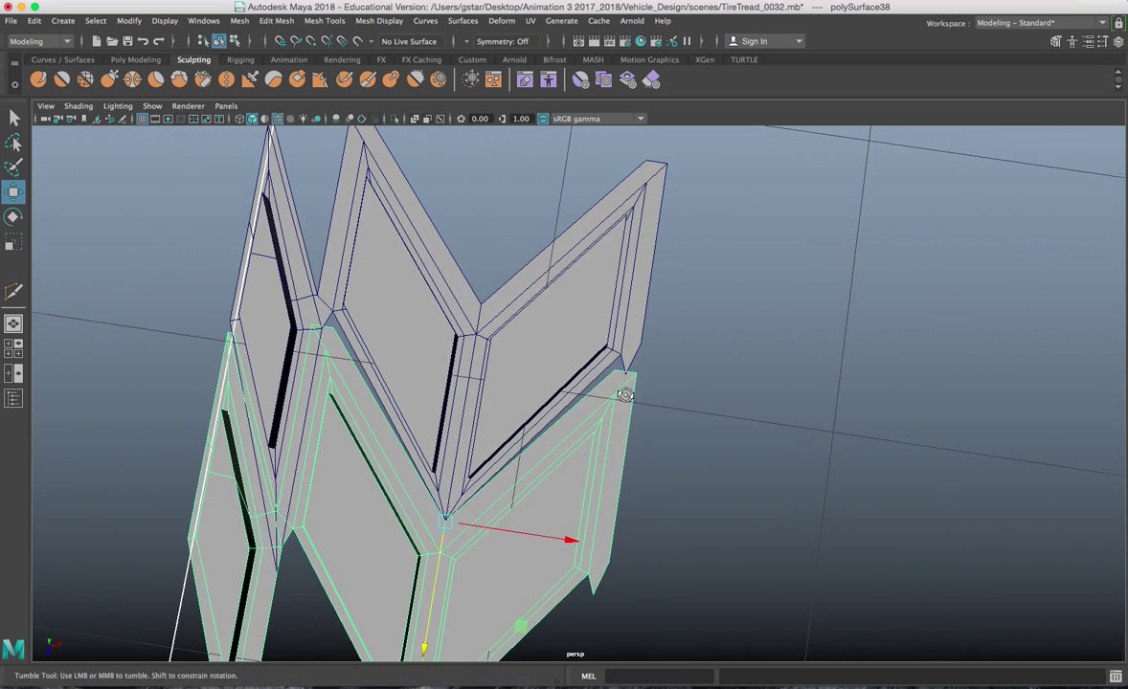
scroll(632, 383, up, 5)
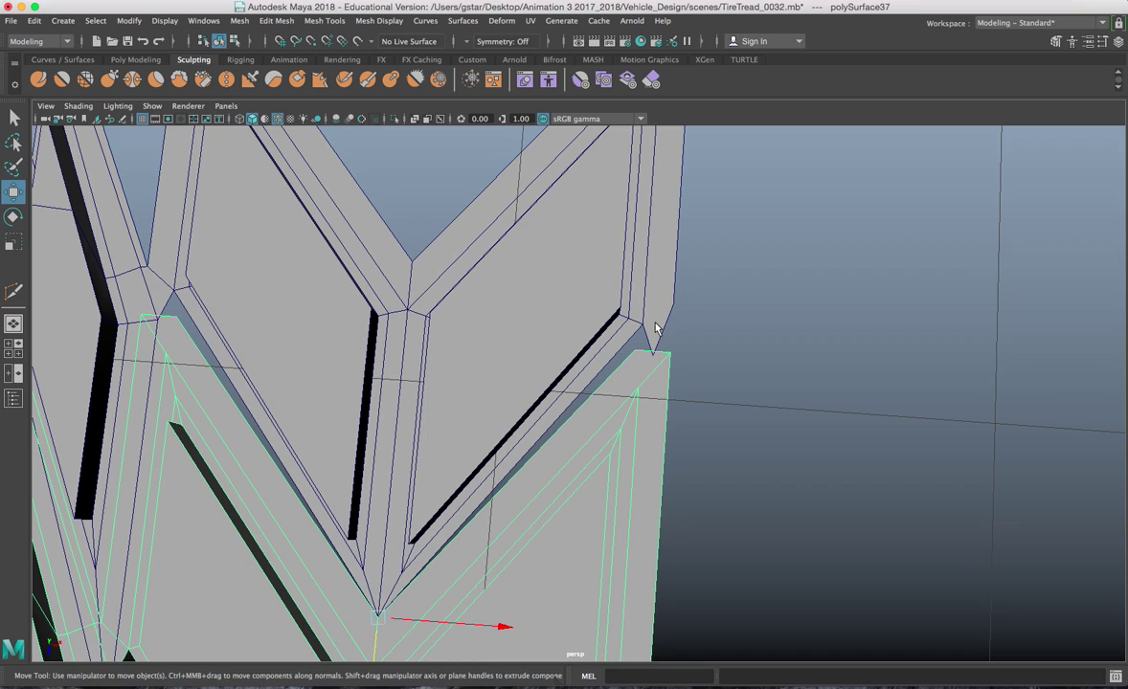
Eliminate the pointed tip vertex at the original mesh's outer lower corner and align the remaining corner vertex with its neighbour along Z
right_drag(712, 289, 642, 290)
click(653, 355)
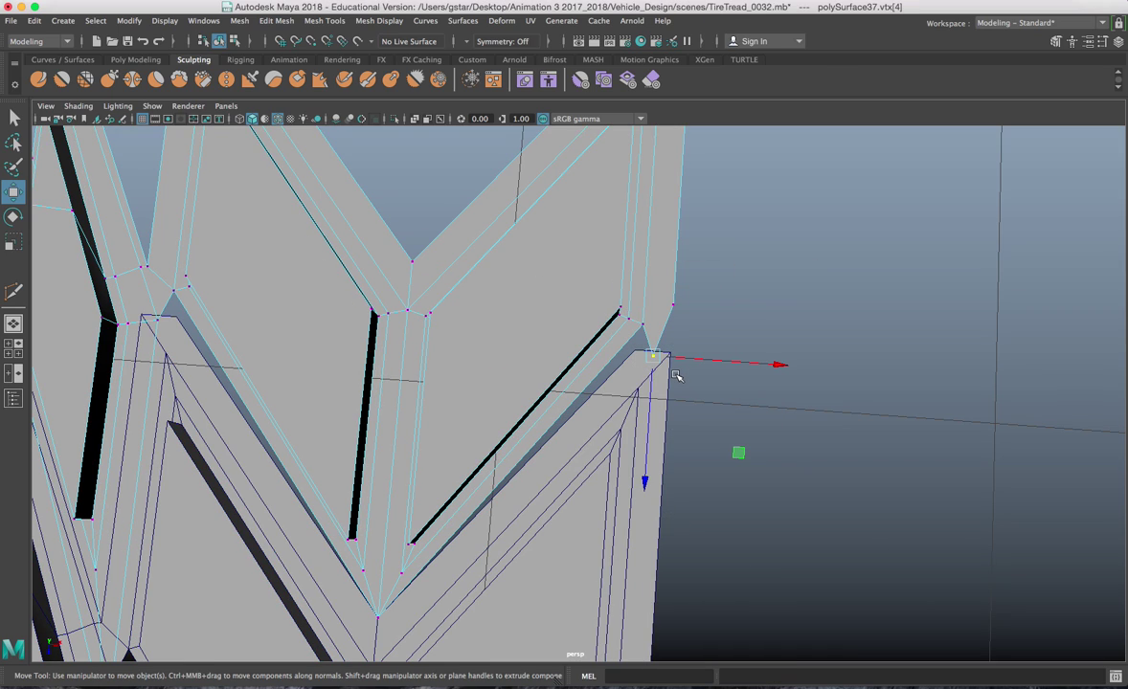
click(673, 305)
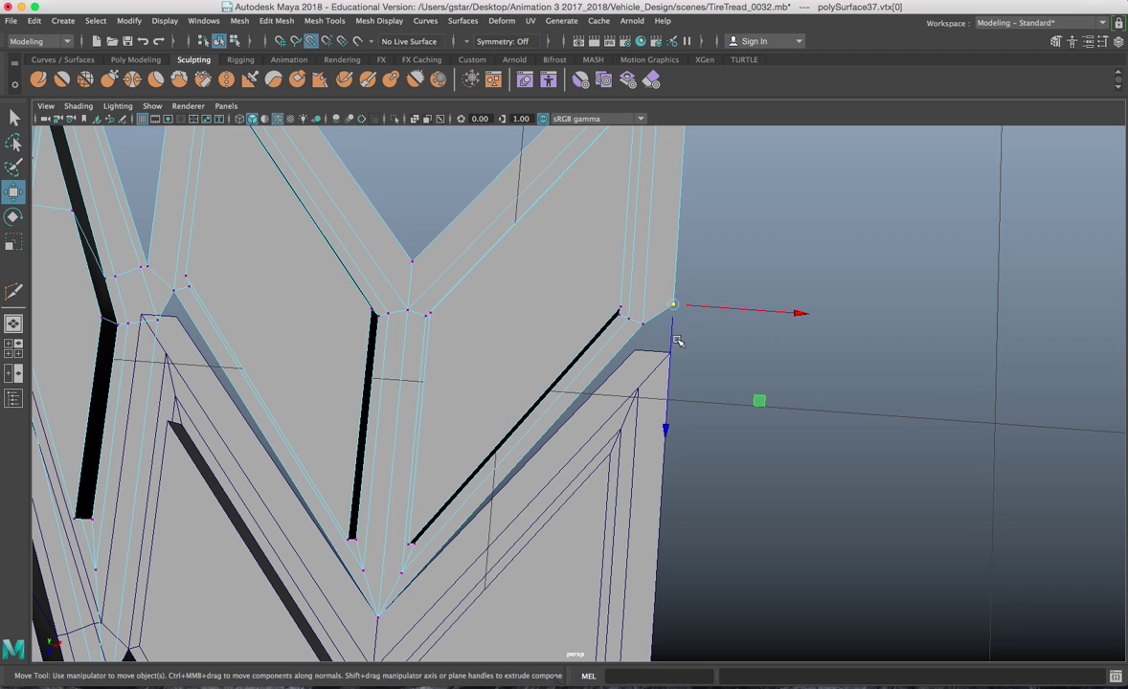
drag(677, 340, 672, 349)
alt+right_drag(641, 326, 576, 433)
alt+middle_drag(576, 432, 589, 398)
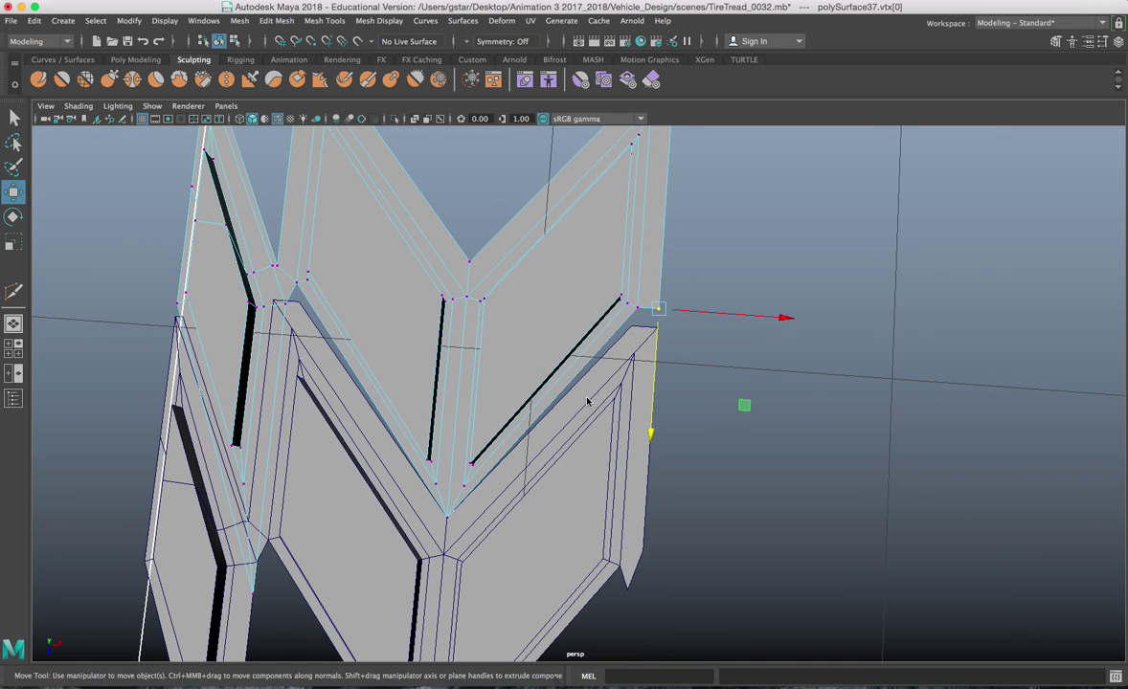
Try to move the outer block's upper end vertices on both mesh copies together along Z
right_drag(587, 288, 616, 324)
right_drag(627, 275, 627, 275)
click(604, 403)
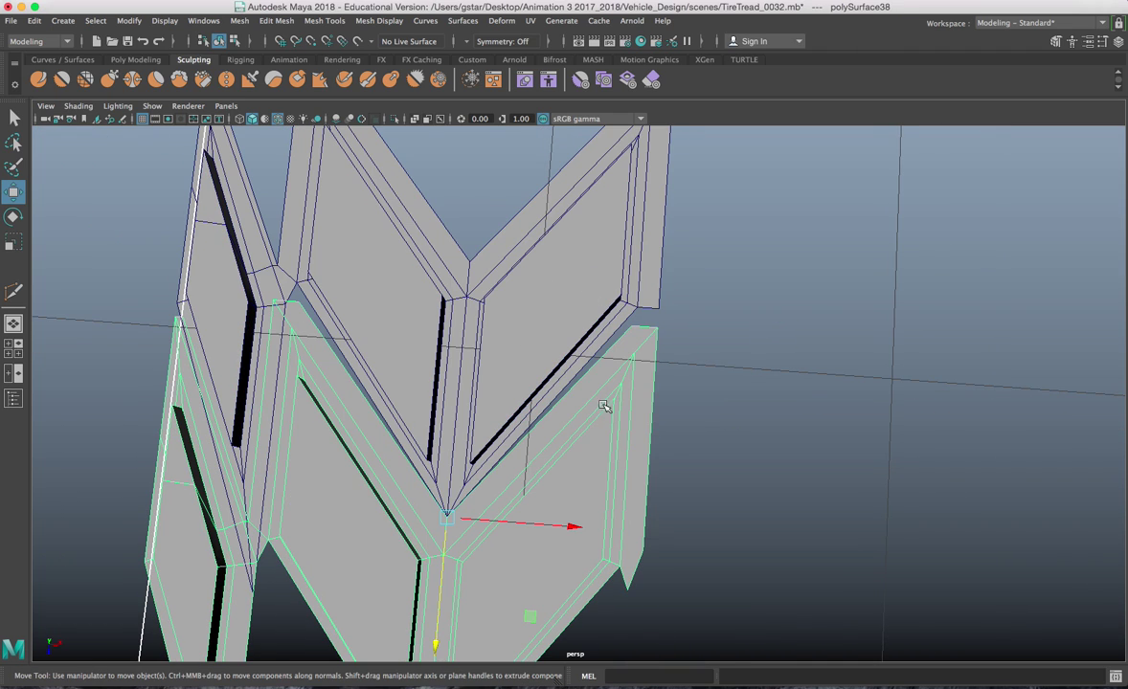
mouse_move(603, 411)
alt+mouse_down()
mouse_move(599, 423)
mouse_move(605, 414)
alt+mouse_up()
right_drag(589, 308, 587, 308)
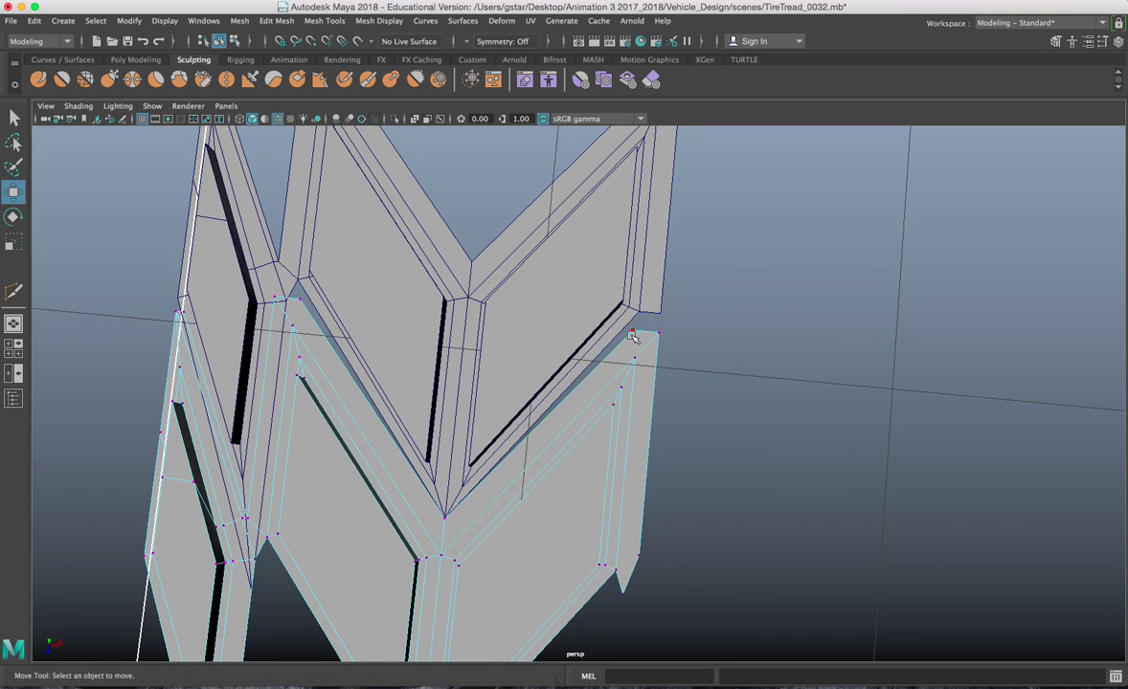
drag(667, 342, 667, 342)
alt+drag(668, 342, 615, 183)
right_drag(615, 183, 574, 179)
shift+drag(645, 178, 645, 178)
mouse_move(596, 411)
mouse_down()
mouse_move(618, 411)
mouse_move(597, 415)
mouse_move(596, 402)
mouse_up()
key(z)
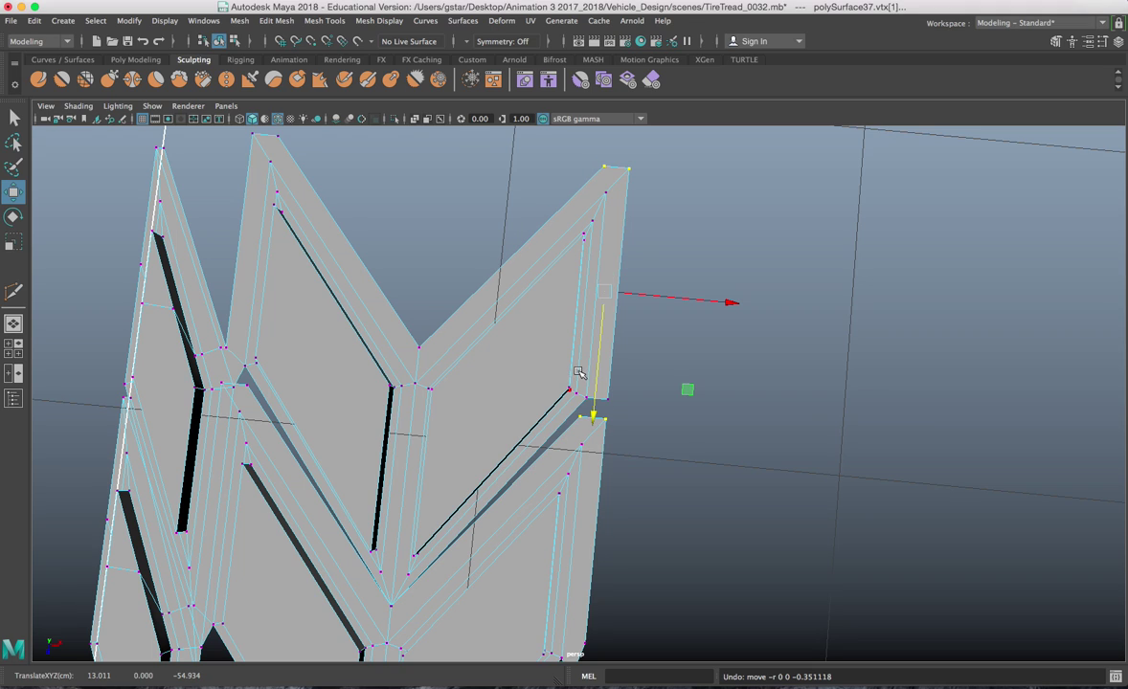
Return to object selection with the original tread mesh selected and frame it in the top view
alt+drag(577, 355, 586, 287)
right_drag(587, 257, 632, 236)
alt+drag(598, 367, 587, 390)
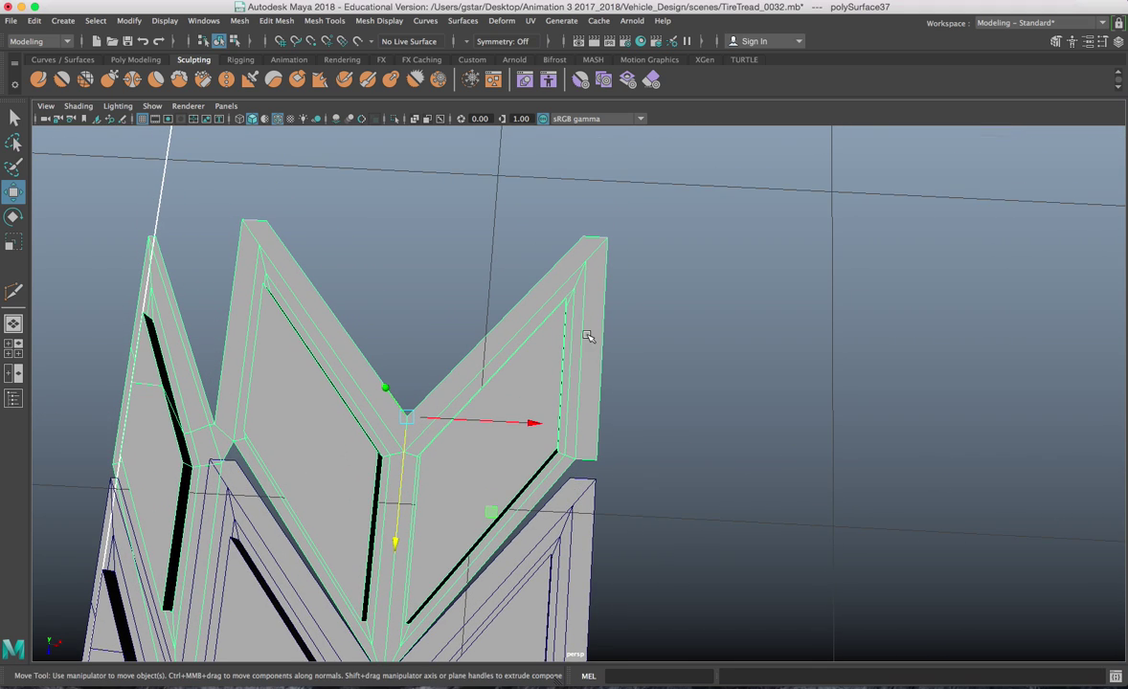
scroll(588, 337, up, 2)
key(space)
key(space)
key(f)
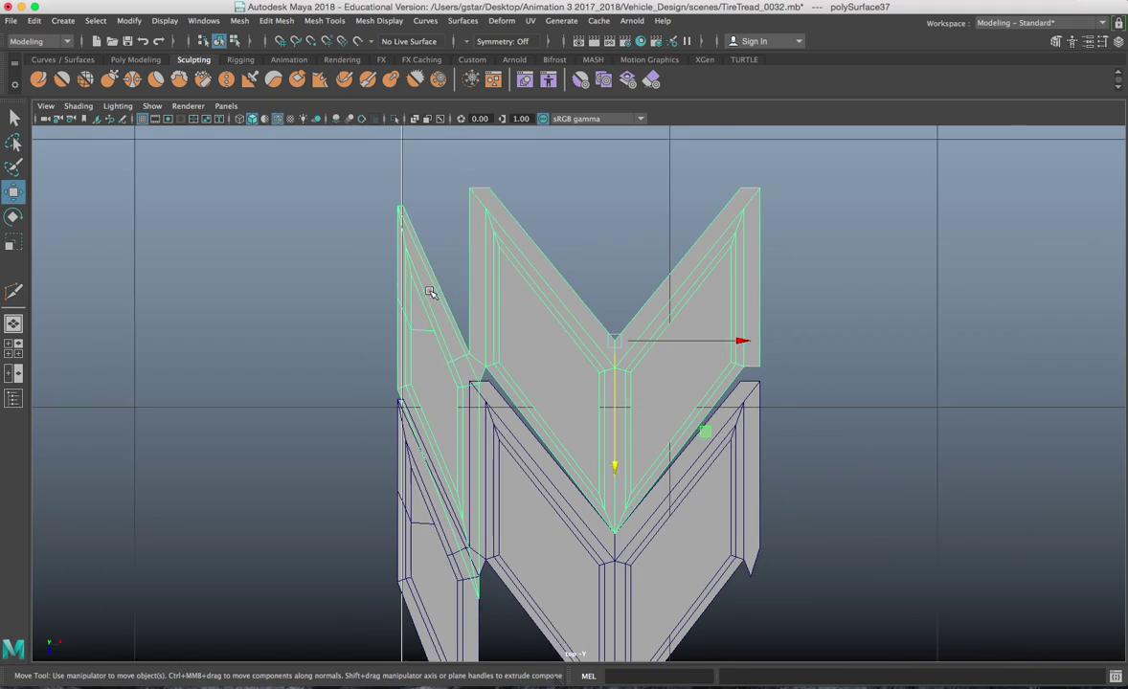
scroll(435, 306, up, 3)
scroll(604, 320, up, 1)
Flatten the three vertices along the outer block's outermost groove line in X and align them with the top edge vertex
right_click(607, 275)
right_drag(607, 275, 541, 273)
click(587, 196)
shift+click(591, 226)
alt+middle_drag(599, 438, 586, 357)
shift+click(579, 378)
alt+middle_drag(586, 281, 582, 361)
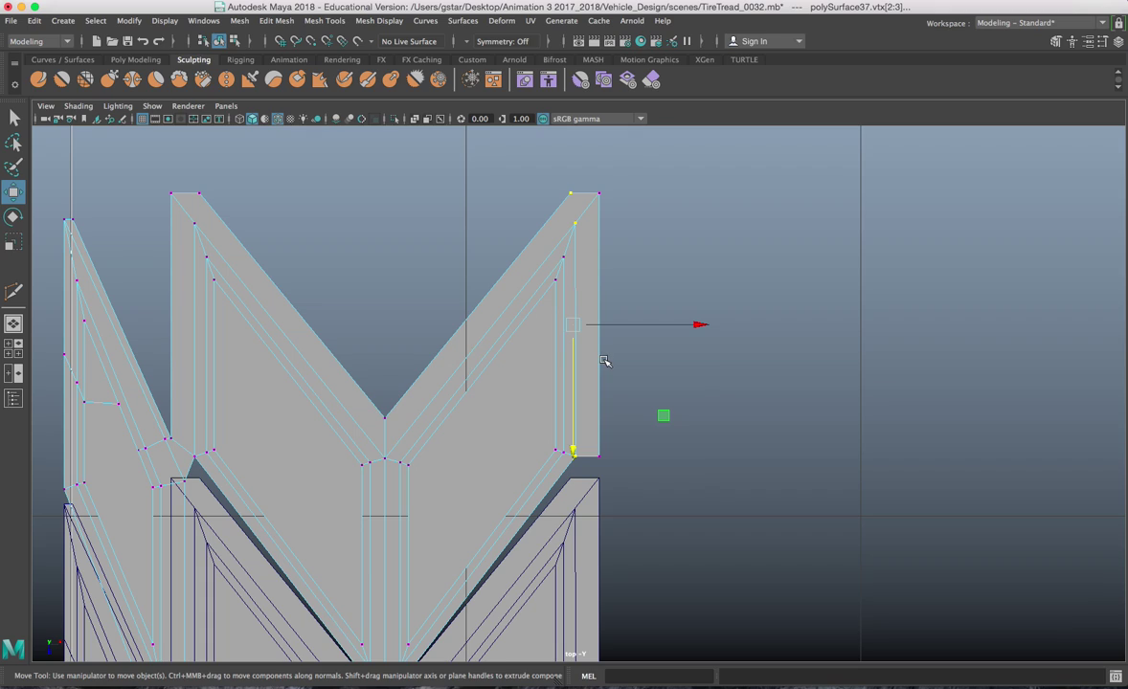
key(r)
drag(698, 322, 584, 389)
key(w)
middle_drag(571, 449, 572, 471)
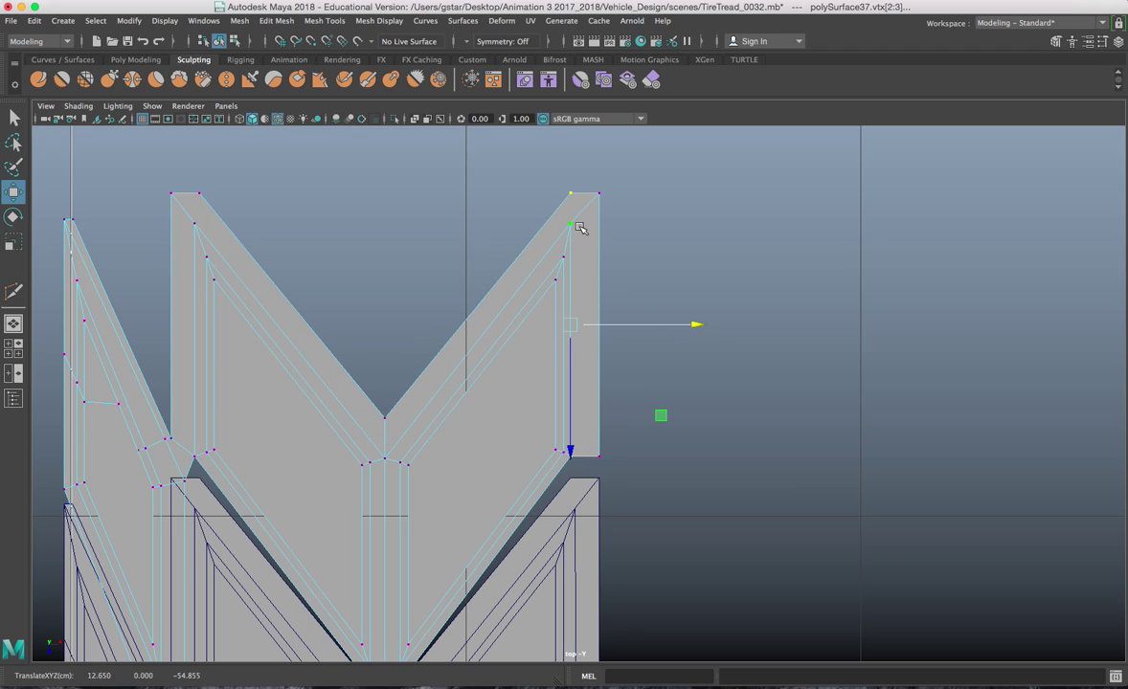
Delete the duplicated tread mesh and reselect the original mesh
right_drag(579, 230, 647, 206)
click(559, 516)
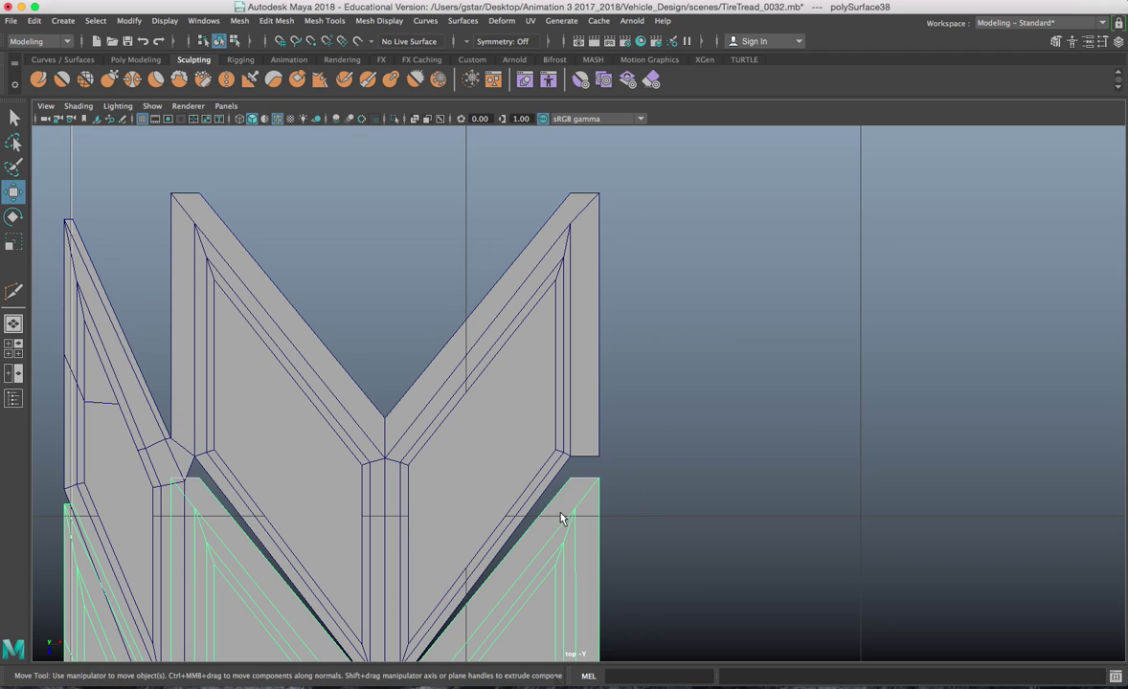
key(Delete)
alt+middle_drag(387, 387, 561, 393)
click(411, 244)
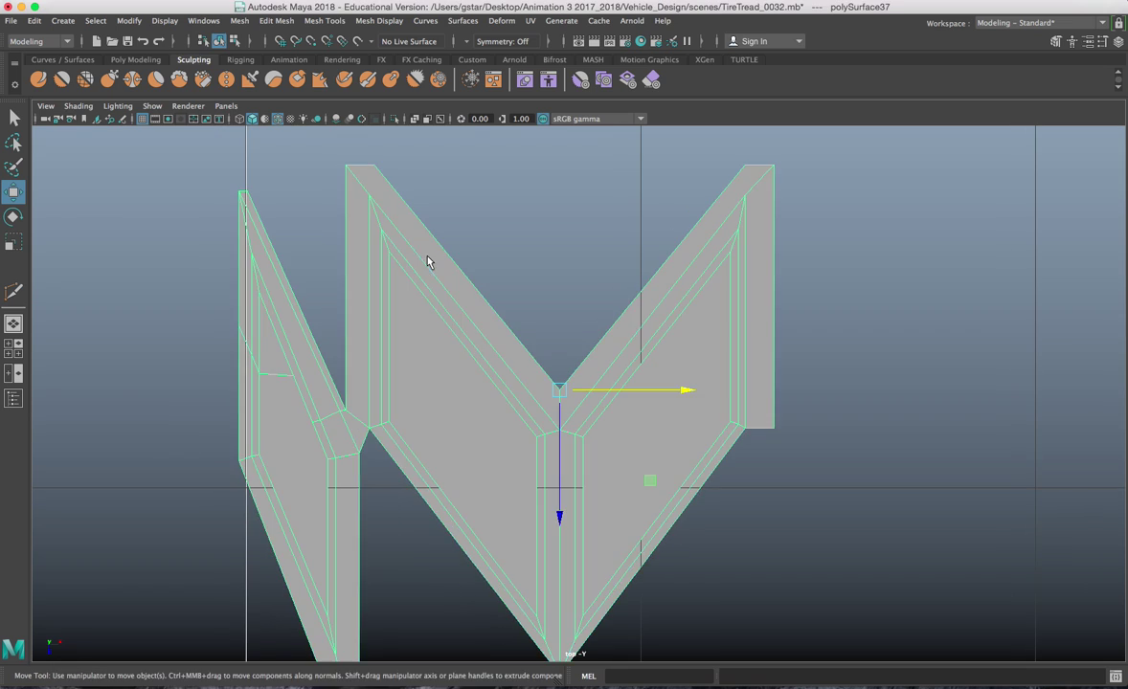
Snap the middle block's top edge vertex along X so it lines up with the groove border vertex directly below it
alt+middle_drag(411, 244, 498, 279)
right_drag(498, 279, 431, 277)
click(469, 221)
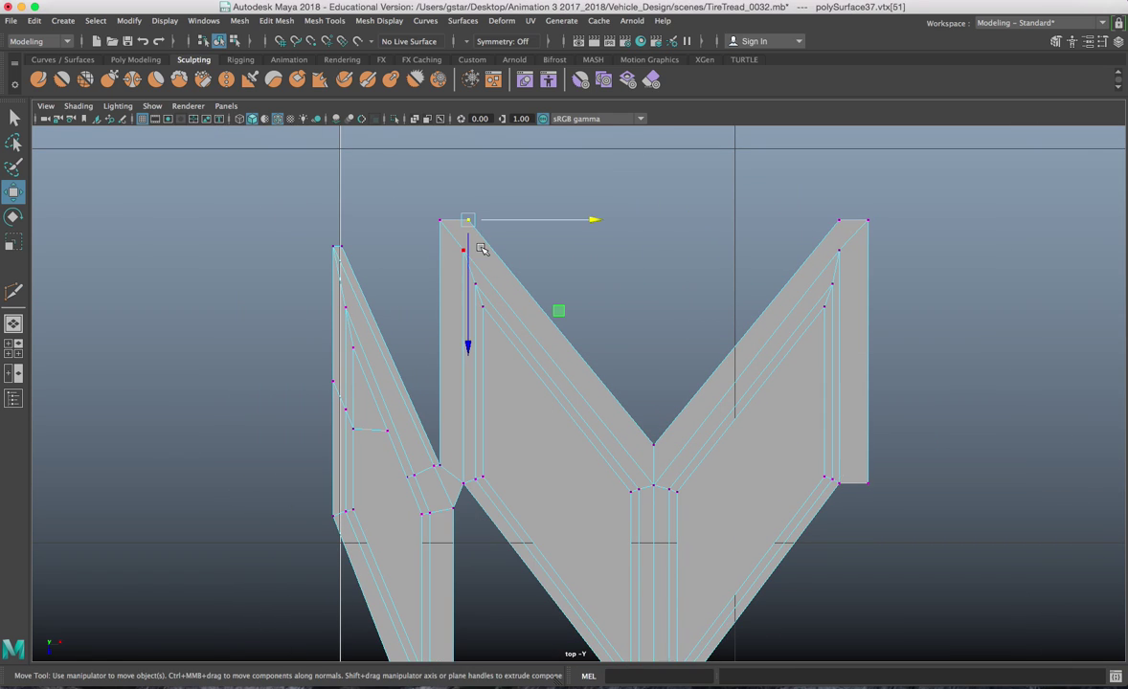
alt+middle_drag(481, 246, 552, 303)
scroll(552, 303, up, 1)
key(v)
drag(568, 254, 529, 329)
alt+middle_drag(524, 337, 497, 313)
drag(400, 269, 401, 270)
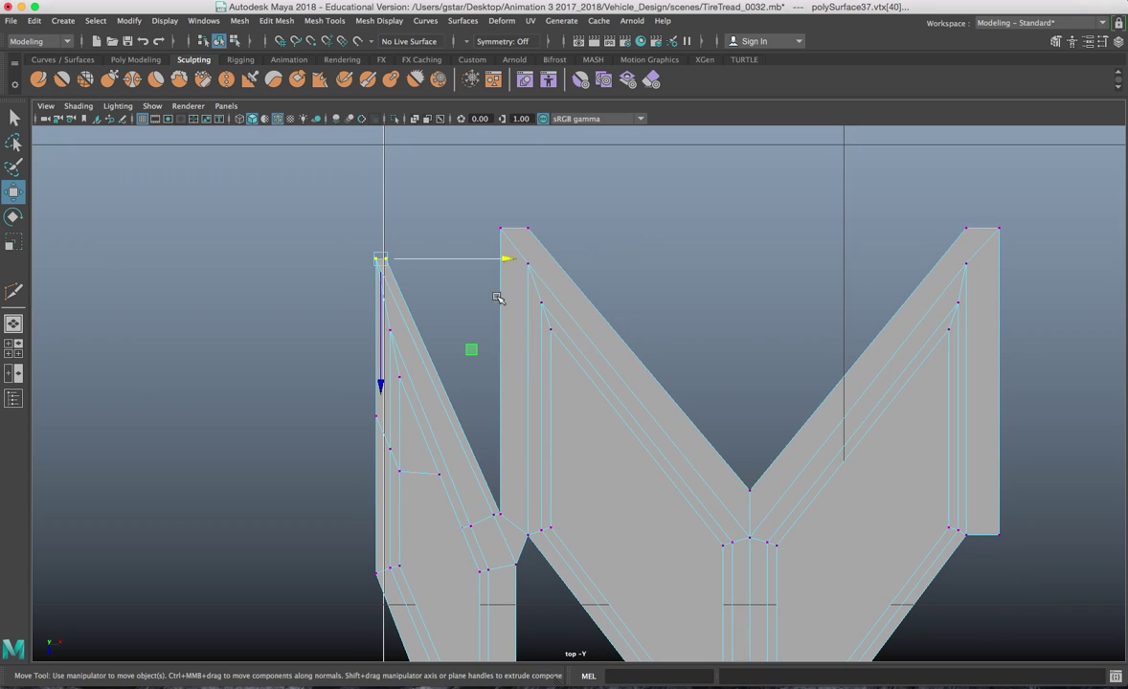
right_drag(533, 303, 595, 267)
key(f)
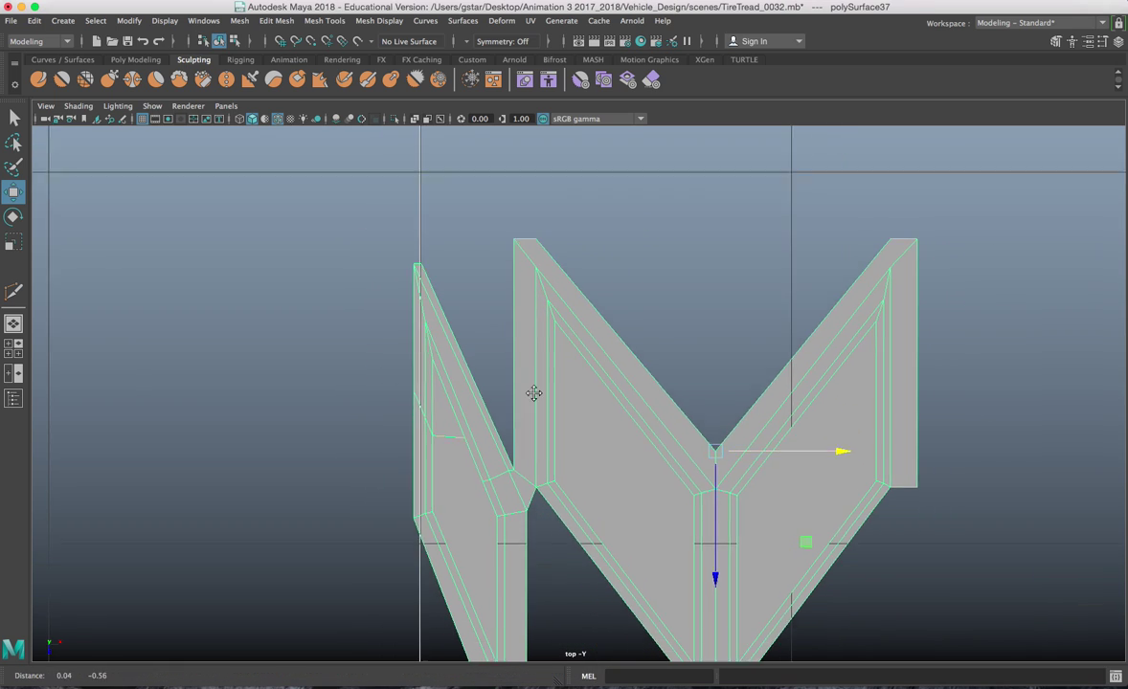
alt+right_drag(550, 408, 554, 352)
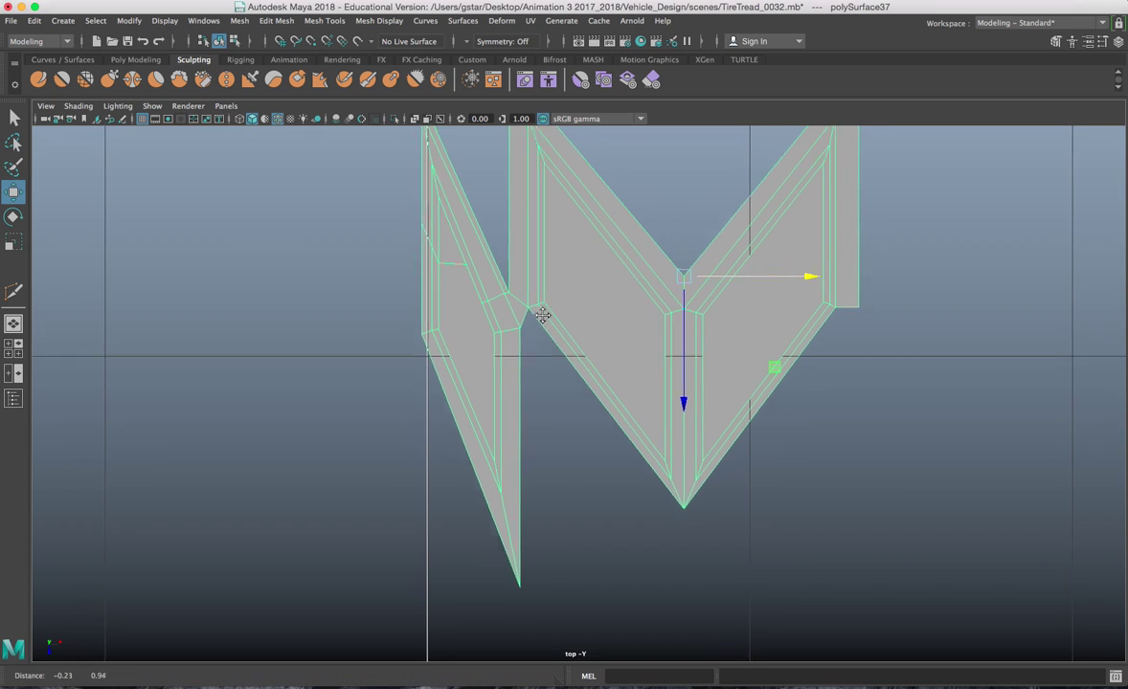
scroll(564, 353, up, 2)
alt+middle_drag(542, 375, 576, 455)
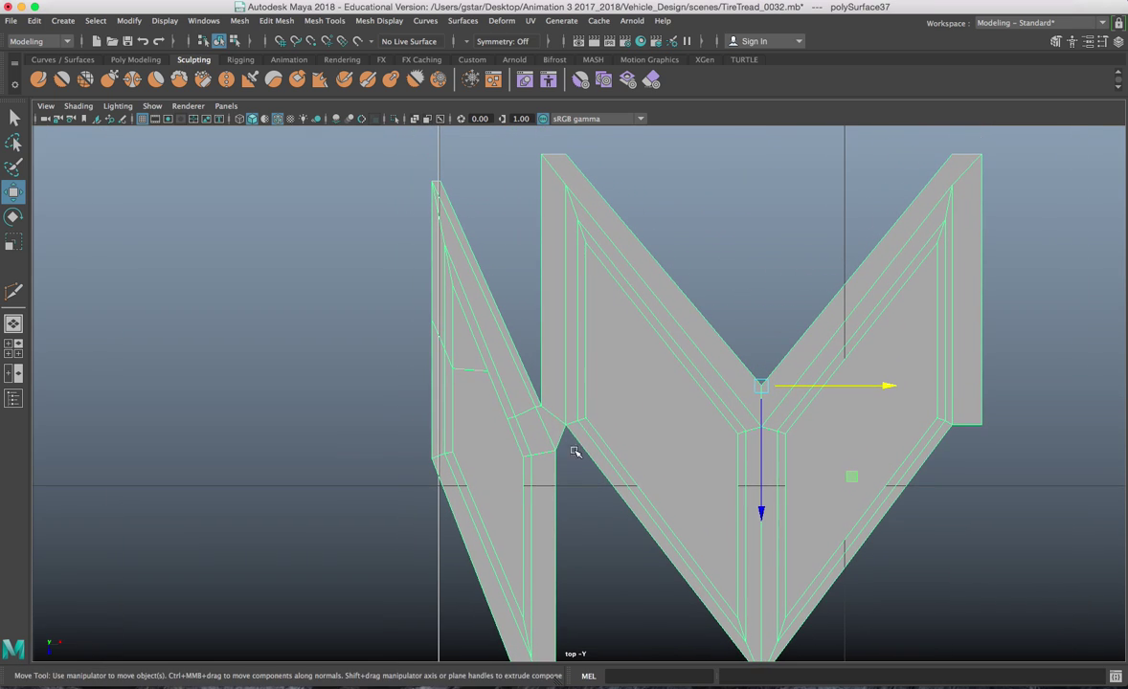
Select the two vertices of the middle block's border facing the narrow block and snap them along X to the narrow block's straight side
right_drag(547, 289, 484, 289)
drag(535, 136, 545, 417)
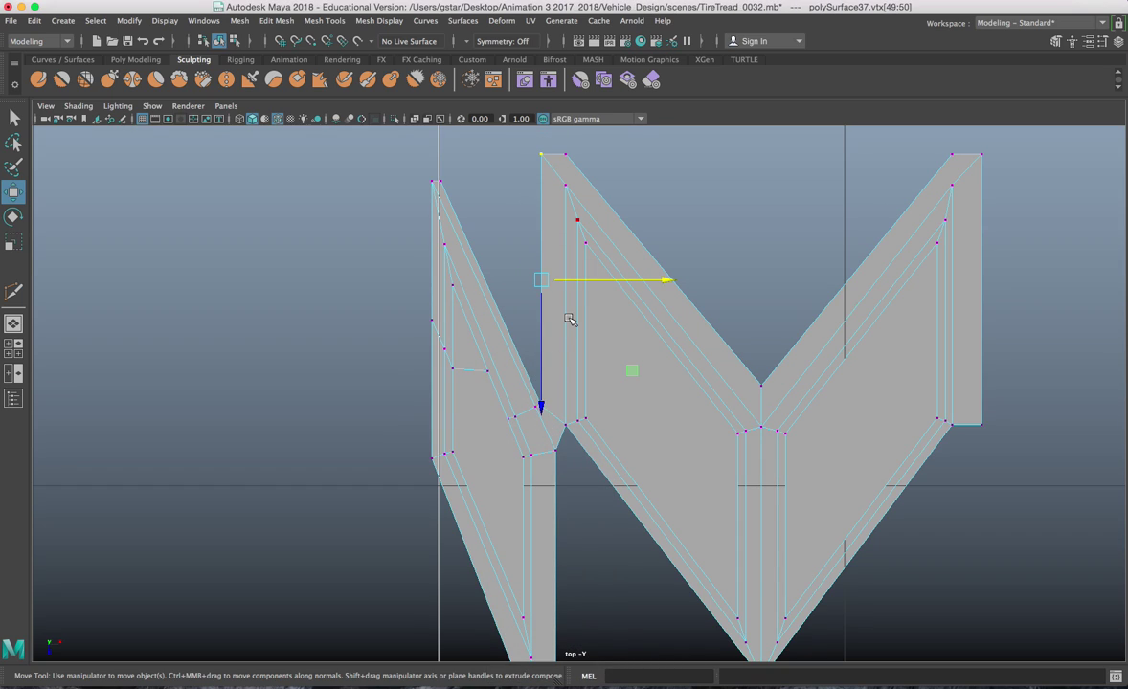
drag(571, 281, 554, 450)
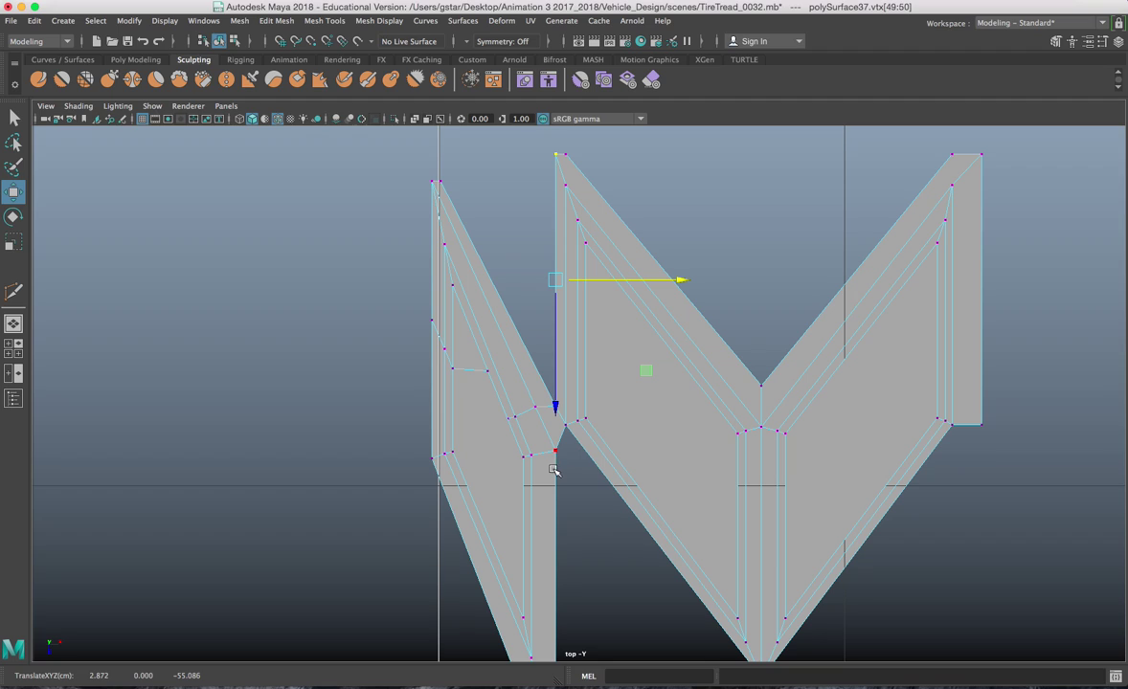
alt+middle_drag(568, 453, 551, 344)
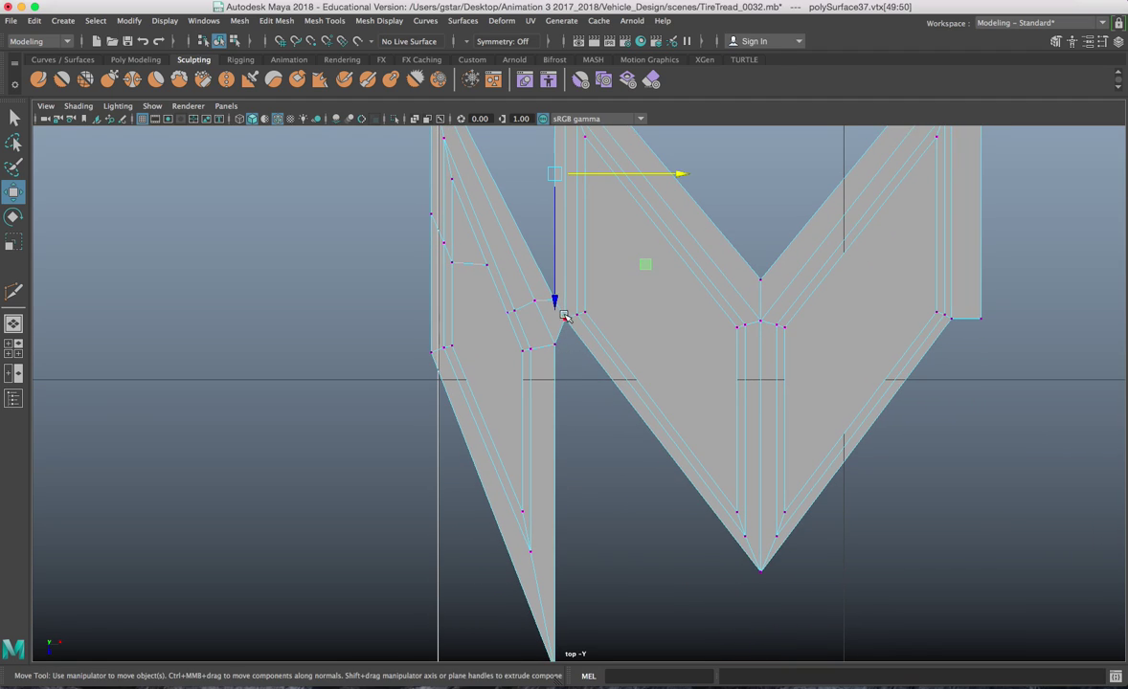
alt+middle_drag(570, 334, 569, 319)
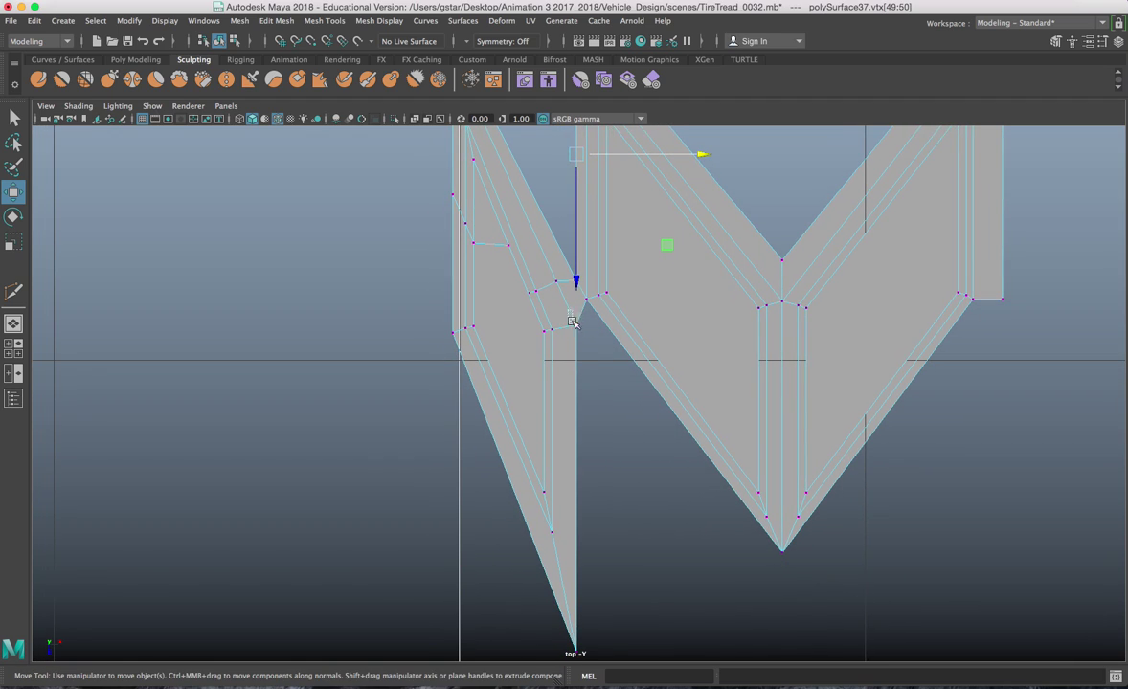
Select the two border vertices on the narrow outer block's straight side and snap them along X to the middle block's inset border line
drag(572, 321, 597, 670)
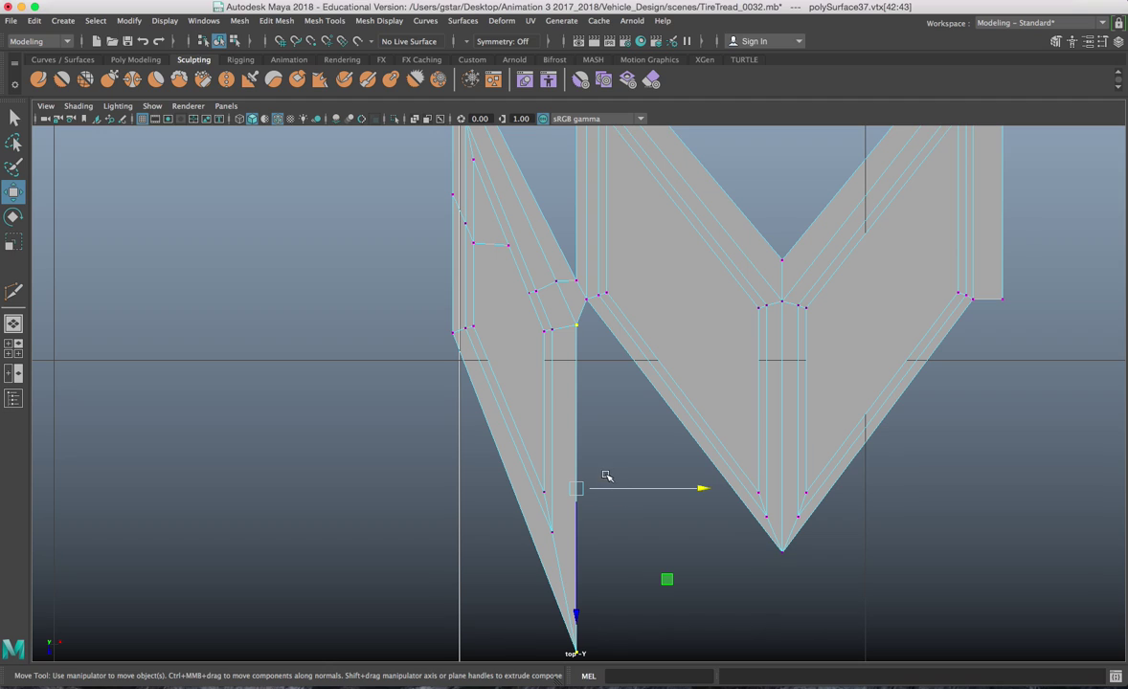
drag(604, 489, 591, 327)
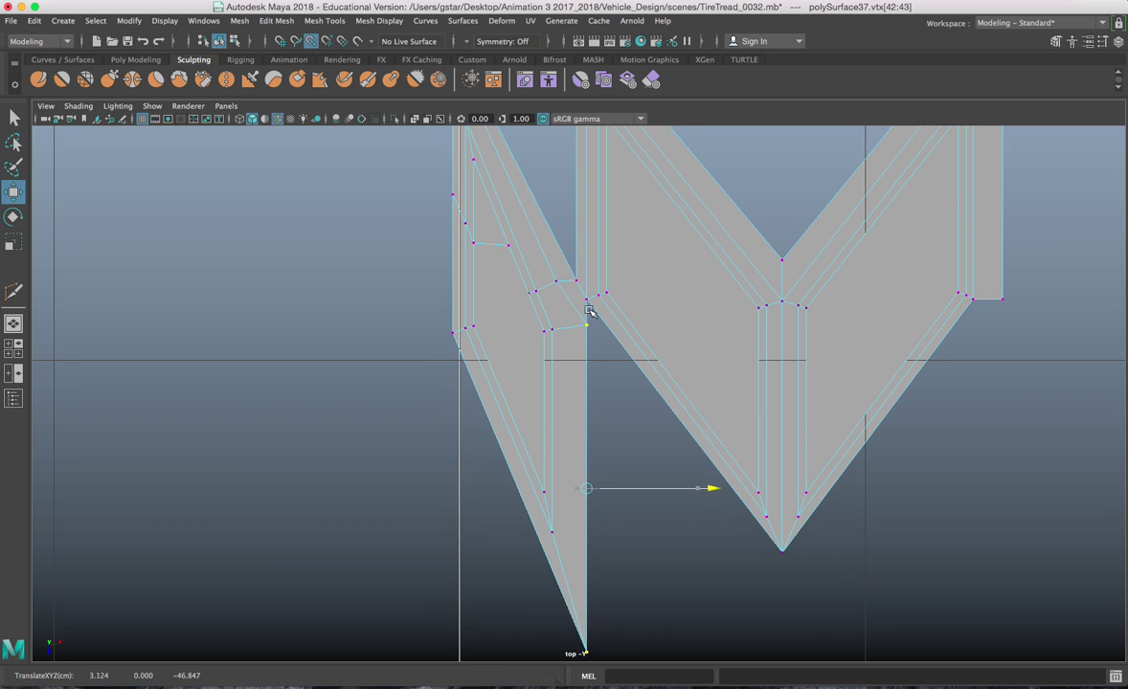
alt+middle_drag(594, 234, 595, 317)
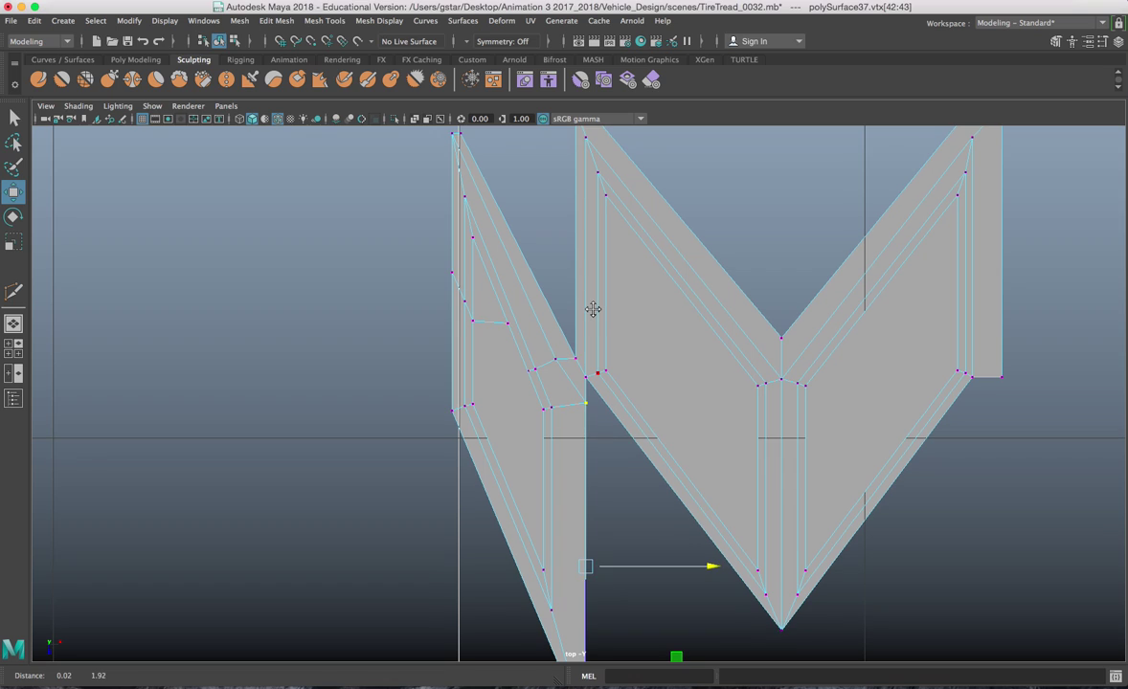
Delete the thin strip of border faces along the middle block's side facing the narrow block, including the leftover sliver at its upper end
scroll(594, 312, down, 1)
scroll(595, 312, down, 1)
alt+middle_drag(582, 246, 595, 338)
scroll(595, 334, up, 2)
right_drag(591, 280, 592, 244)
click(592, 305)
click(591, 305)
scroll(599, 292, up, 2)
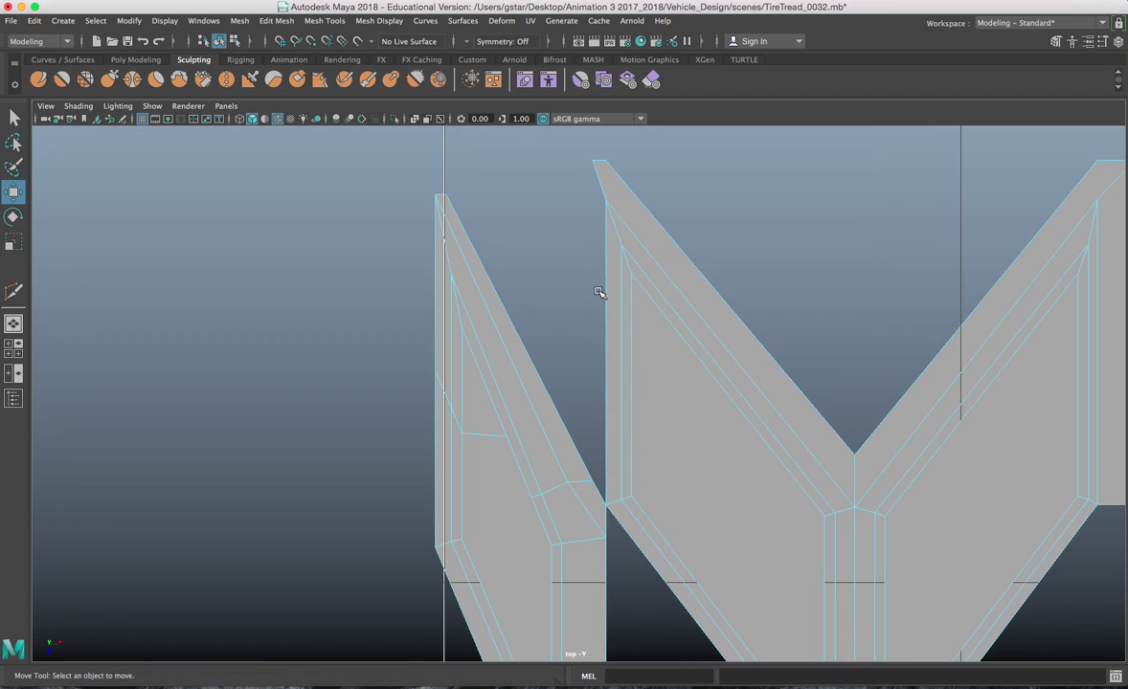
right_drag(612, 183, 579, 156)
click(595, 187)
key(Delete)
Delete the stray edge loop that runs across the narrow outer block's border and raised face
scroll(627, 371, down, 3)
click(586, 460)
scroll(592, 423, up, 4)
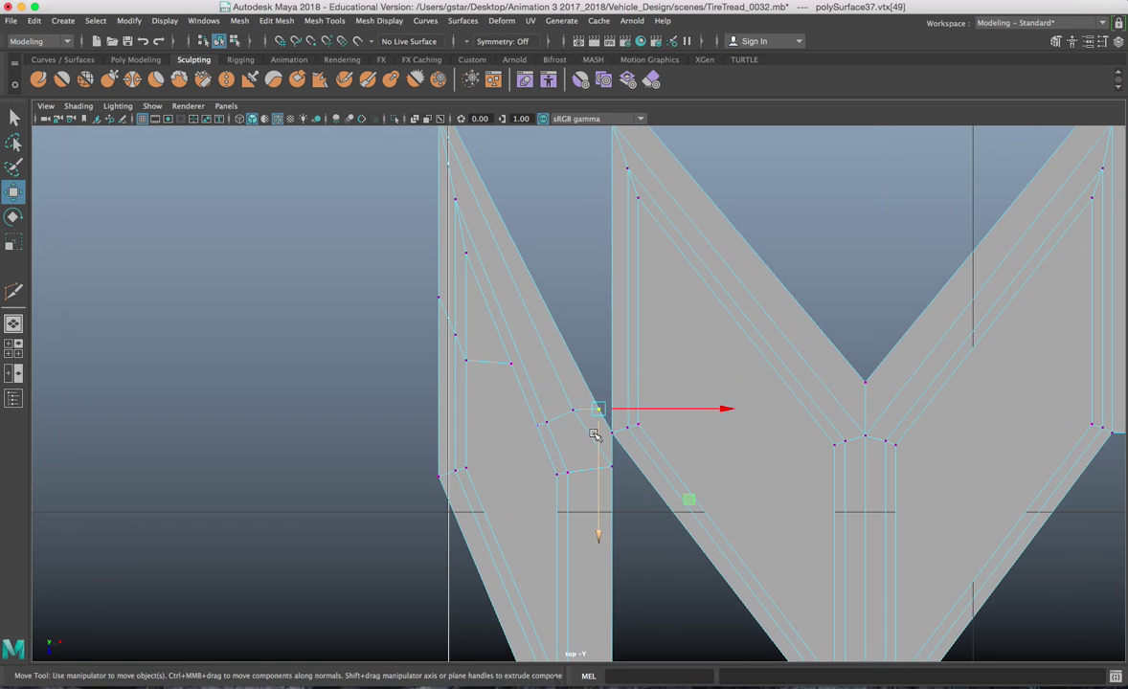
right_drag(548, 288, 548, 252)
double_click(549, 426)
shift+right_drag(507, 324, 448, 342)
scroll(517, 360, down, 5)
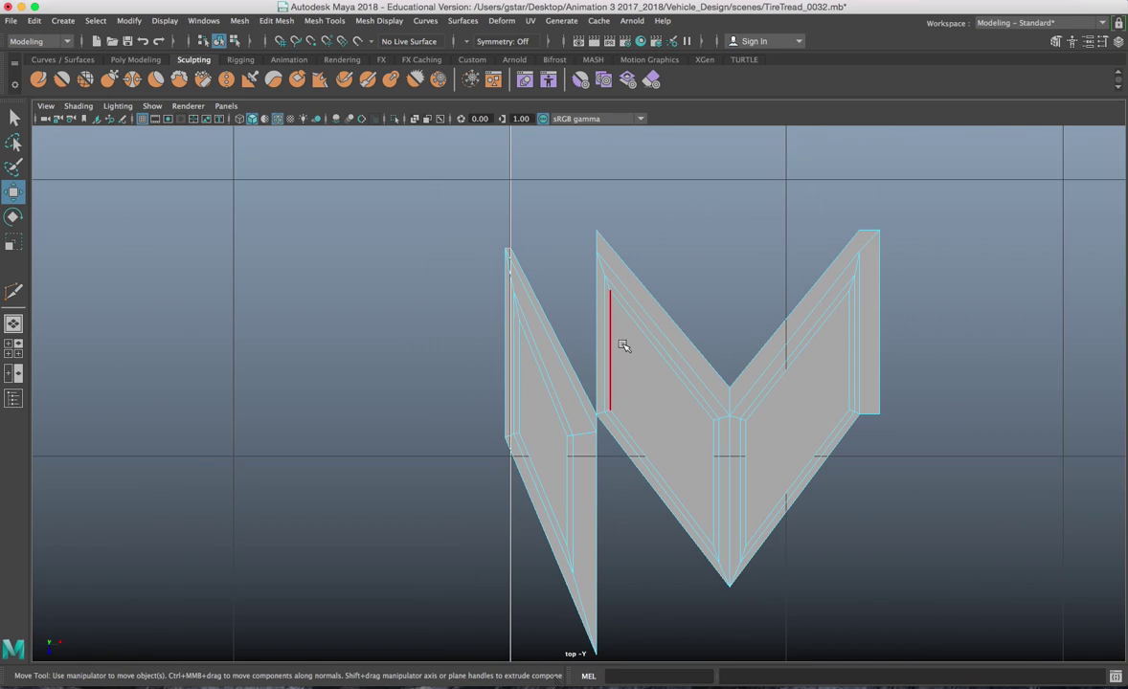
Duplicate the whole tread mesh and move the copy along Z until it sits directly below the original
right_drag(616, 276, 641, 258)
alt+middle_drag(642, 324, 613, 267)
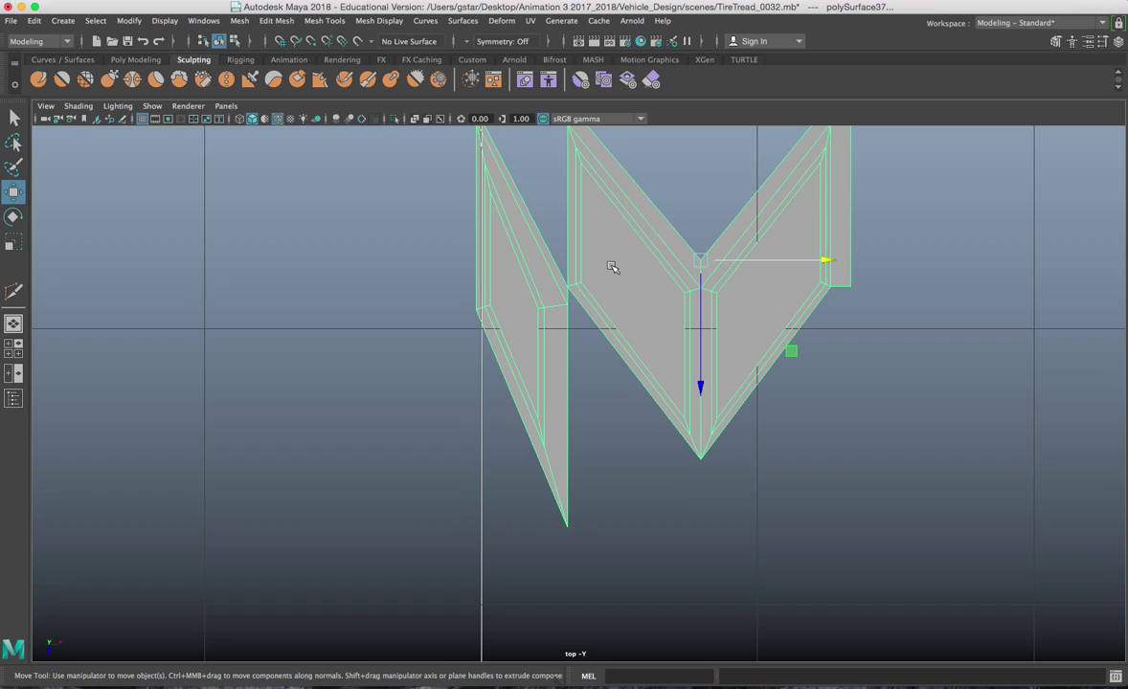
key(ctrl+d)
drag(700, 281, 699, 481)
alt+middle_drag(673, 429, 687, 407)
On the original mesh, move the narrow block's three pointed-end vertices along Z so its tip meets the duplicate's lower side corner
click(551, 350)
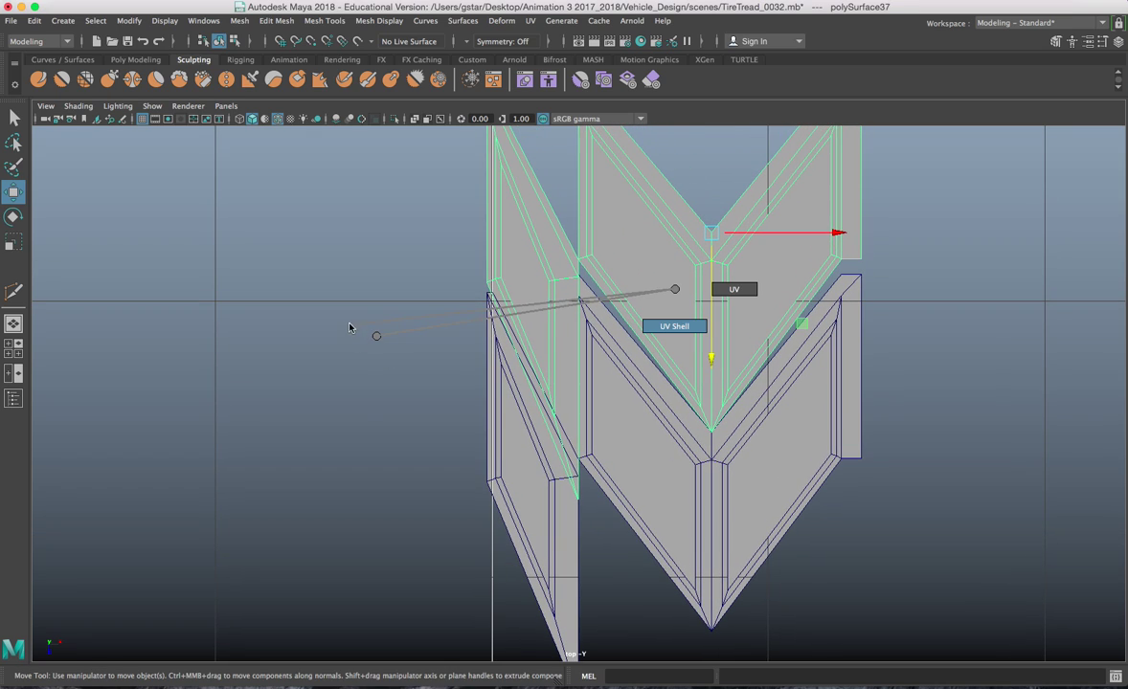
right_drag(500, 266, 434, 265)
scroll(523, 359, up, 2)
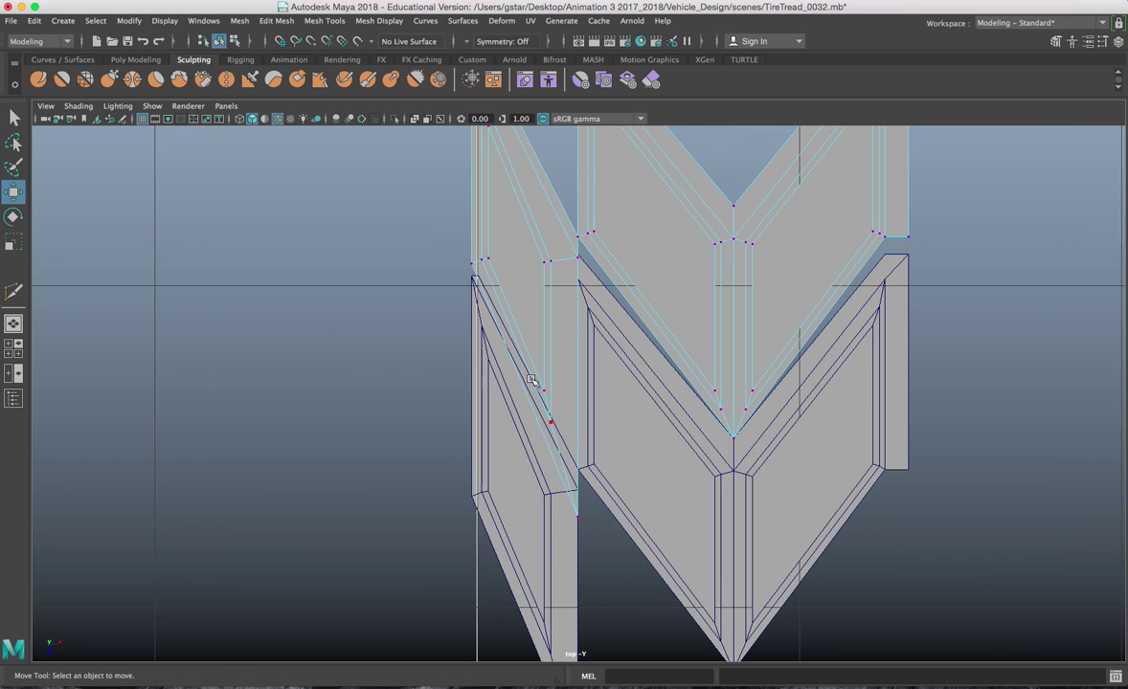
click(577, 514)
drag(578, 536, 579, 508)
key(super+z)
shift+drag(533, 361, 563, 441)
drag(560, 510, 565, 460)
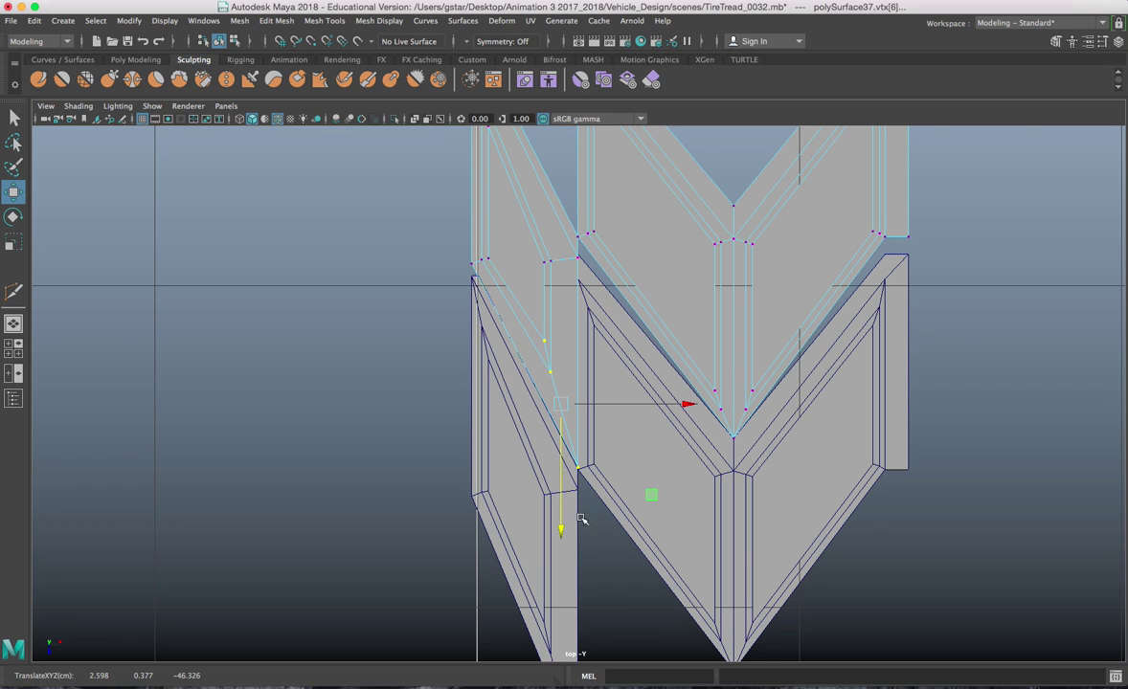
scroll(589, 521, up, 5)
alt+middle_drag(588, 522, 597, 439)
mouse_move(596, 461)
mouse_down()
mouse_move(575, 491)
mouse_move(586, 474)
mouse_up()
Try to snap the narrow block's lower outer corner vertex along Z onto the duplicate's upper outer corner
scroll(587, 446, down, 5)
alt+middle_drag(528, 327, 637, 448)
scroll(607, 512, up, 5)
scroll(636, 432, up, 4)
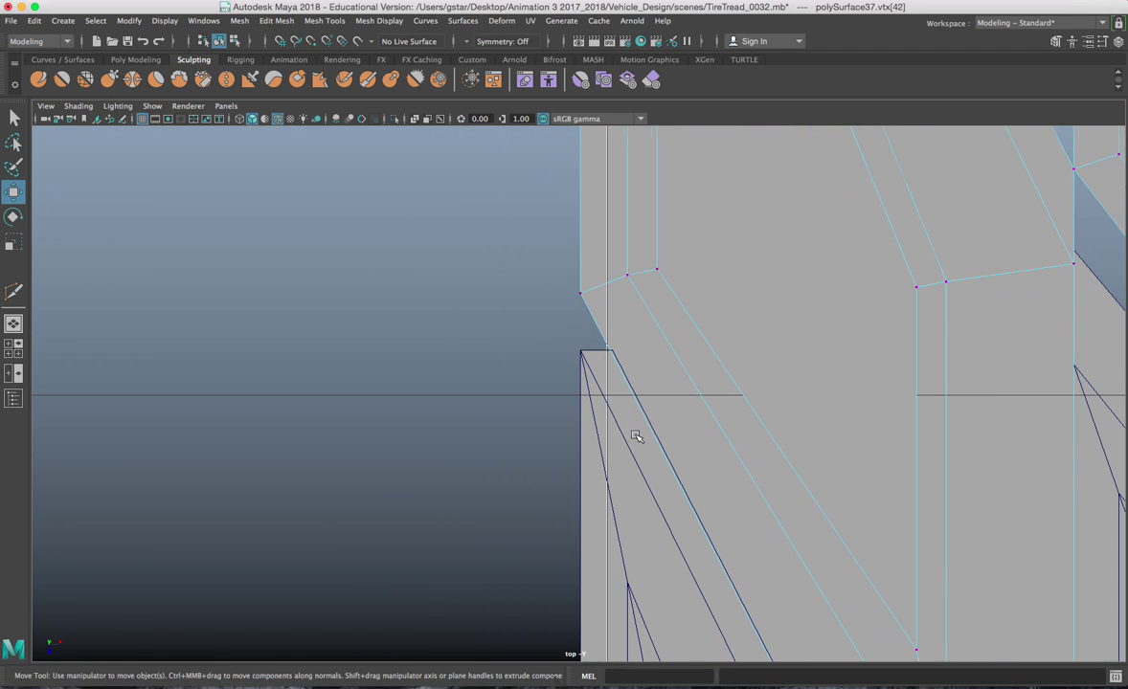
click(577, 288)
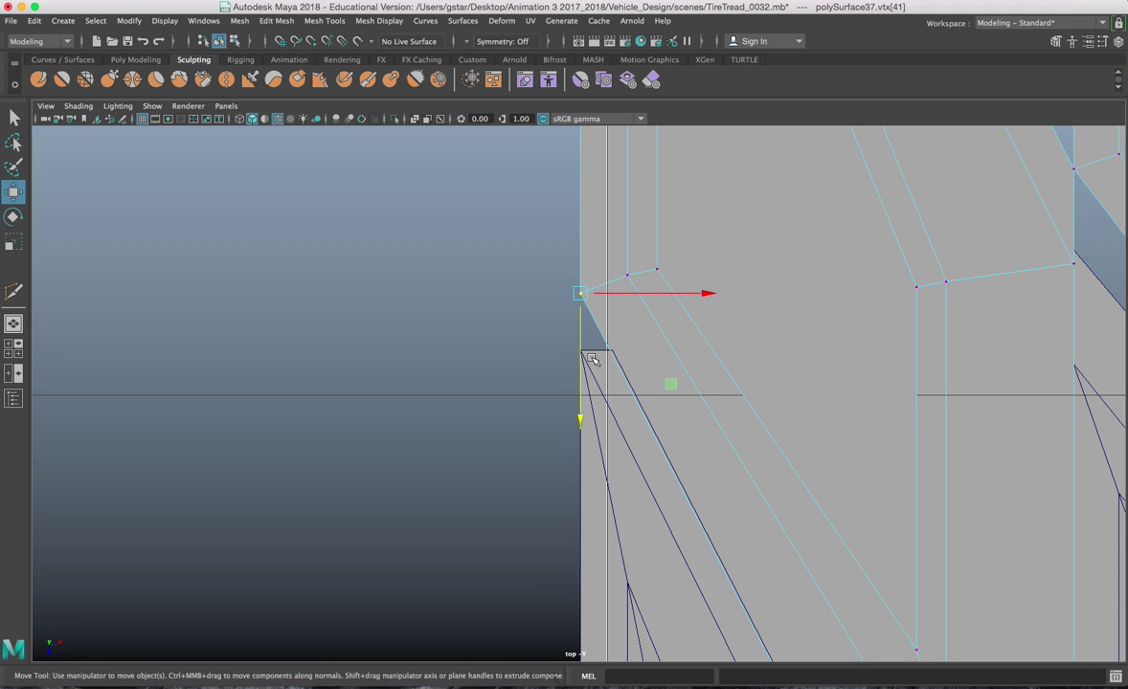
mouse_move(595, 316)
middle_down()
mouse_move(584, 307)
mouse_move(601, 330)
mouse_move(585, 333)
middle_up()
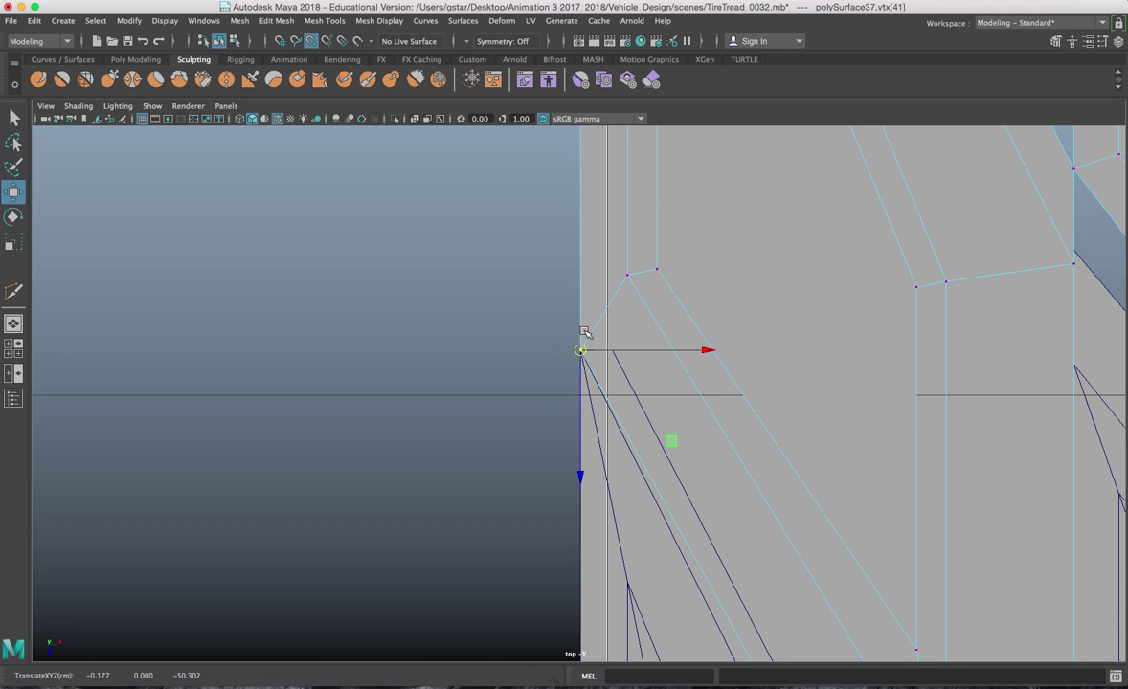
scroll(632, 335, down, 6)
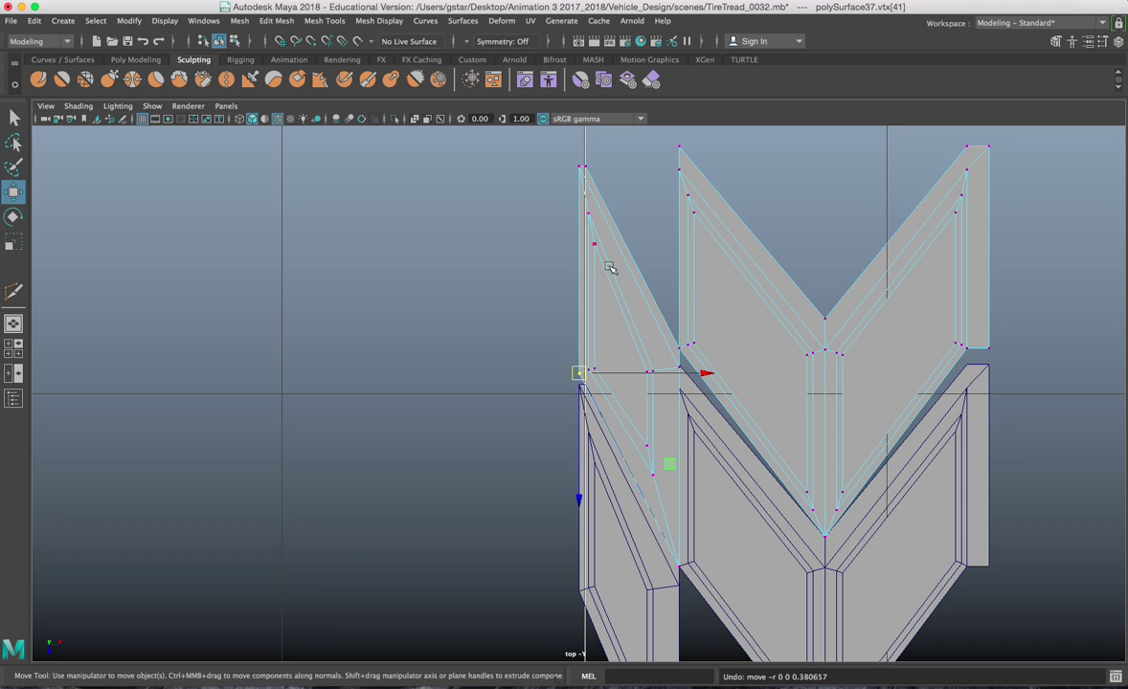
key(super+z)
Select the middle block's top corner vertices on both the duplicate and the original mesh, and try shifting them along Z
alt+middle_drag(609, 486, 543, 448)
scroll(598, 423, up, 3)
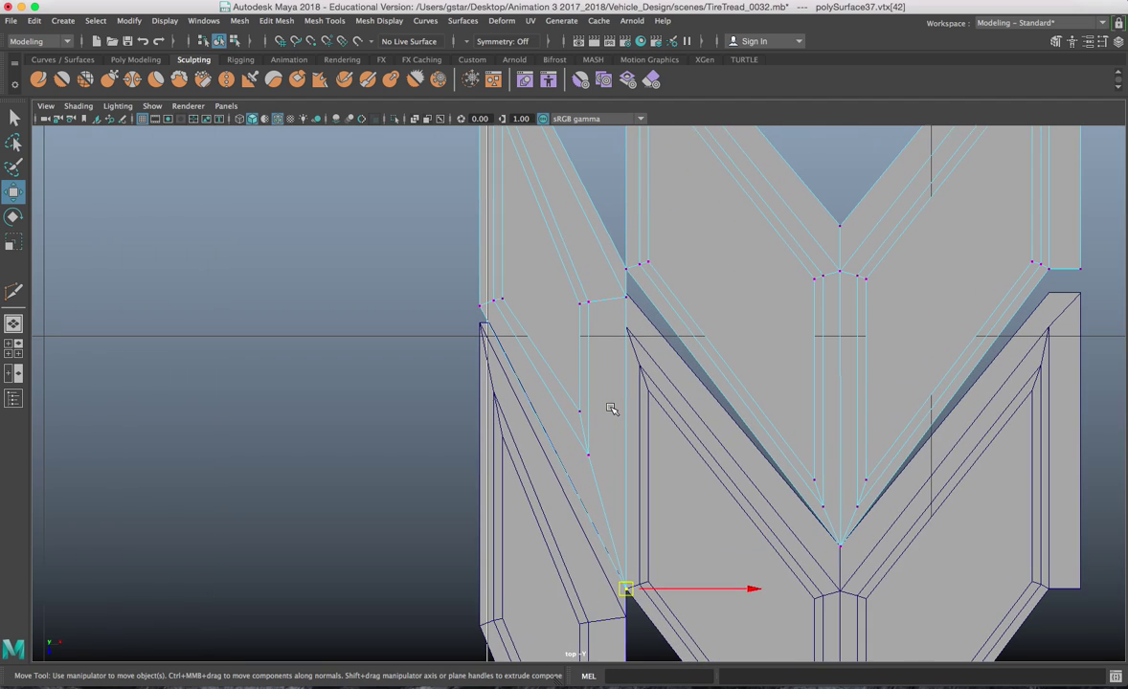
alt+middle_drag(640, 312, 593, 383)
key(super+z)
alt+right_drag(668, 314, 611, 215)
drag(518, 368, 559, 395)
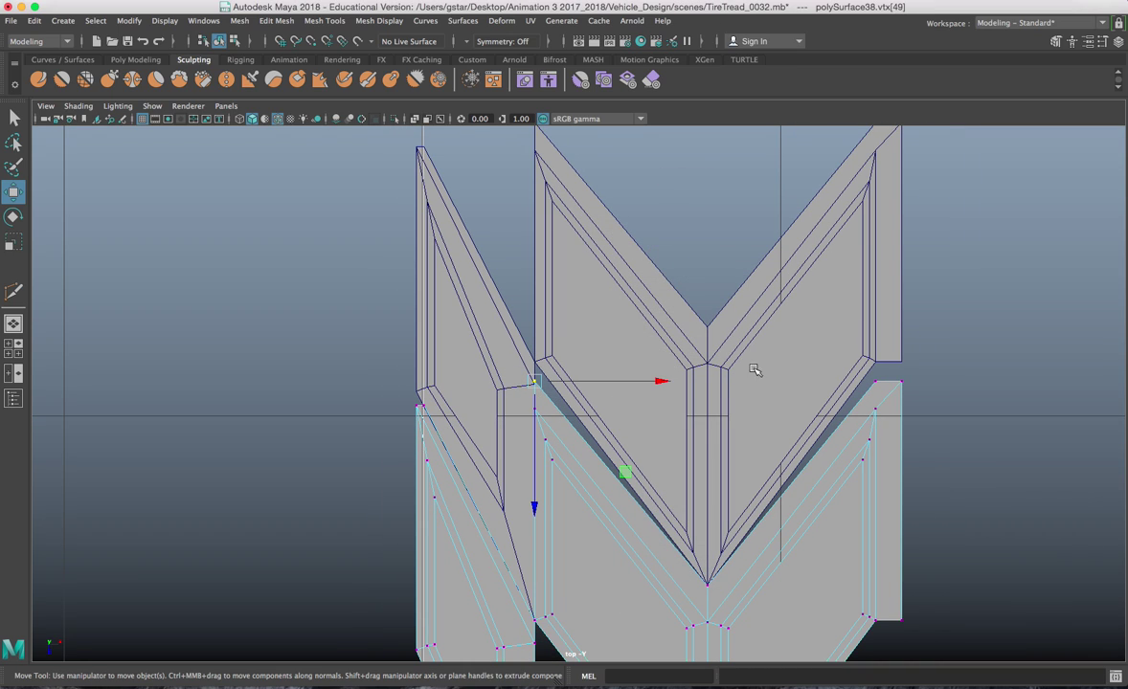
shift+drag(831, 368, 921, 396)
alt+middle_drag(831, 334, 833, 418)
right_drag(886, 218, 828, 219)
shift+drag(521, 198, 571, 213)
shift+drag(838, 172, 935, 219)
drag(723, 496, 725, 474)
scroll(704, 508, down, 2)
alt+middle_drag(692, 512, 706, 404)
key(super+z)
Trim the vertex selection and snap the top corner vertices of both meshes along Z to the original middle block's lower side corners
ctrl+drag(563, 517, 539, 551)
scroll(637, 431, up, 1)
alt+middle_drag(632, 365, 620, 397)
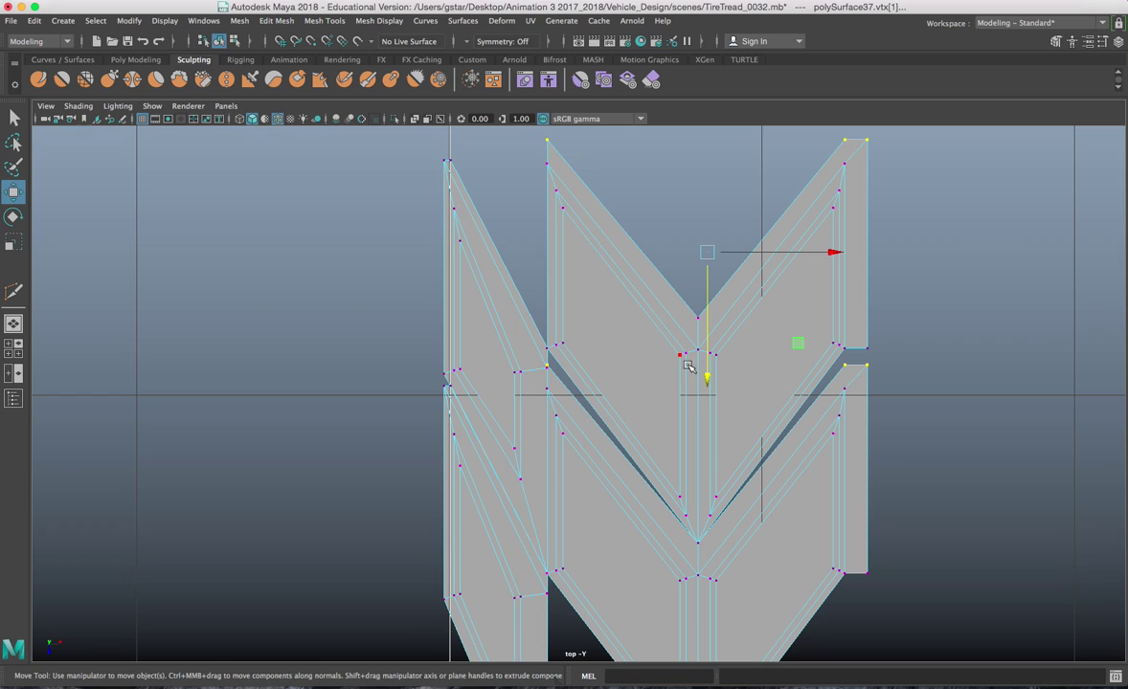
mouse_move(723, 380)
mouse_down()
mouse_move(708, 375)
mouse_move(710, 364)
mouse_up()
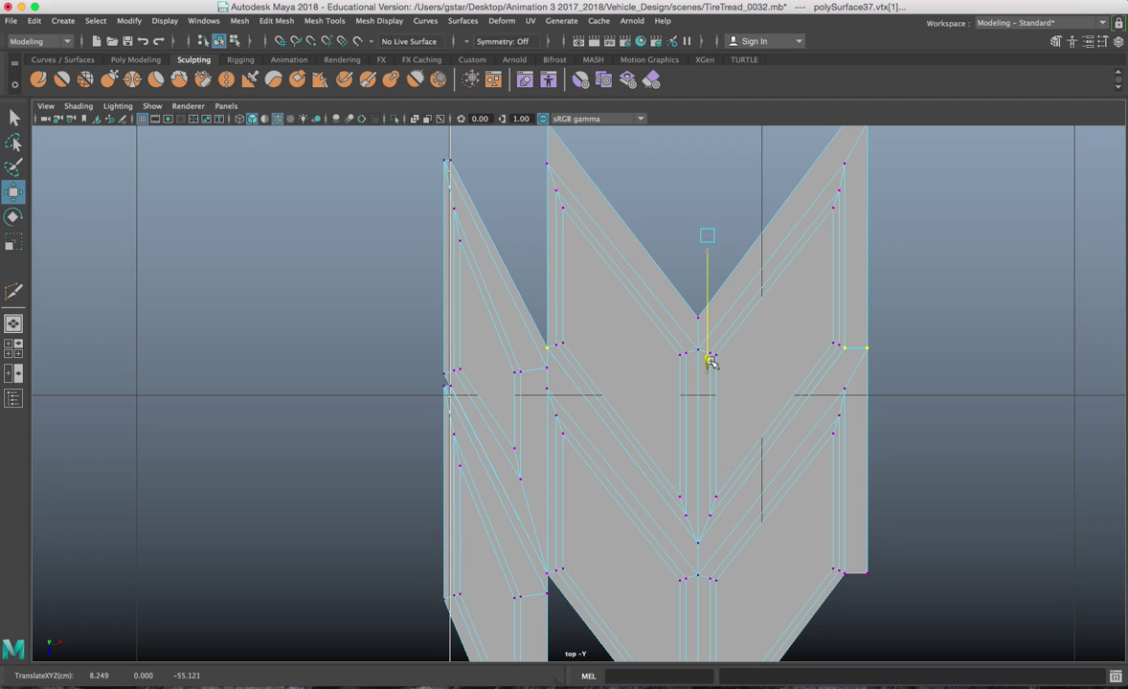
Return to object selection and delete one of the two tread meshes, keeping a single corrected segment
alt+middle_drag(683, 348, 640, 364)
right_drag(619, 287, 690, 267)
right_drag(580, 277, 625, 249)
key(Delete)
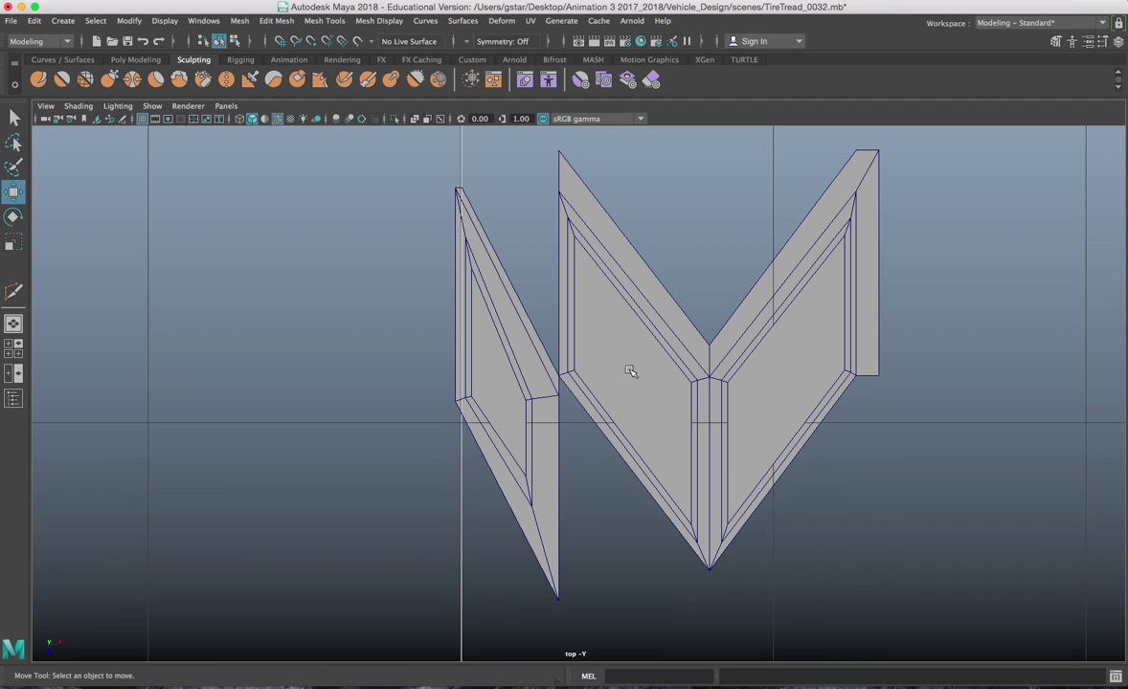
Duplicate the corrected tread segment and move the copy along Z so its top border meets the original's lower corners
click(629, 372)
scroll(630, 371, down, 2)
key(ctrl+d)
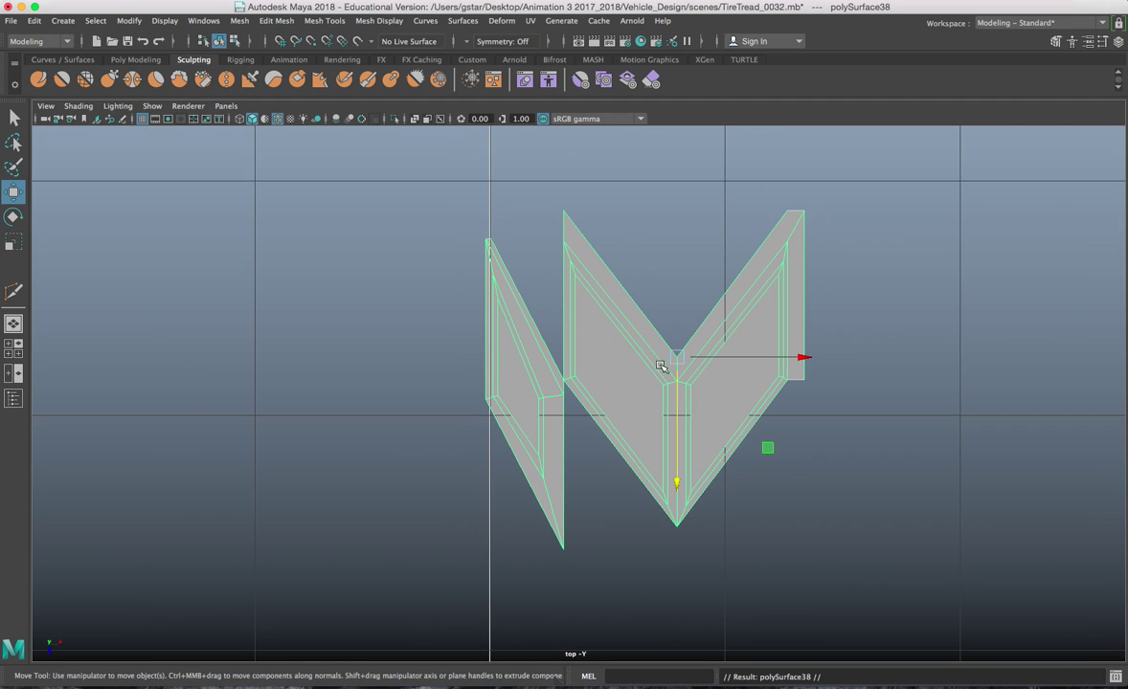
drag(675, 391, 727, 407)
Examine the seam between the original and duplicated segments, especially at the narrow block's outer corner
scroll(730, 400, up, 2)
alt+middle_drag(730, 400, 763, 320)
scroll(763, 320, up, 2)
alt+middle_drag(618, 333, 797, 376)
scroll(797, 377, up, 5)
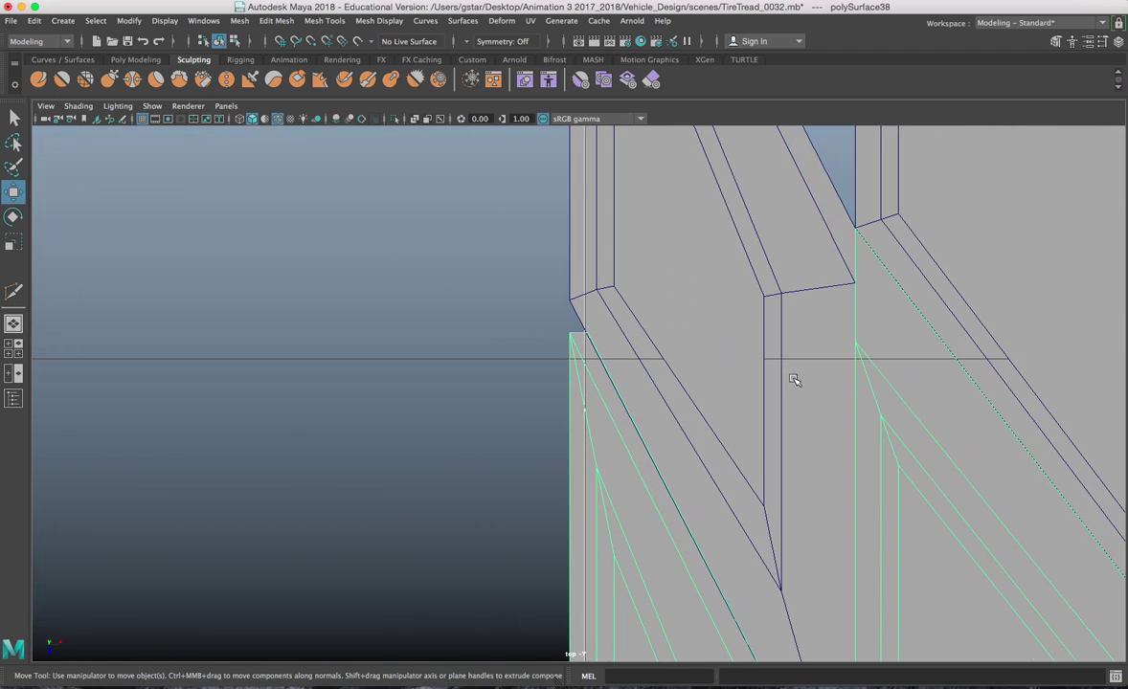
scroll(613, 358, down, 10)
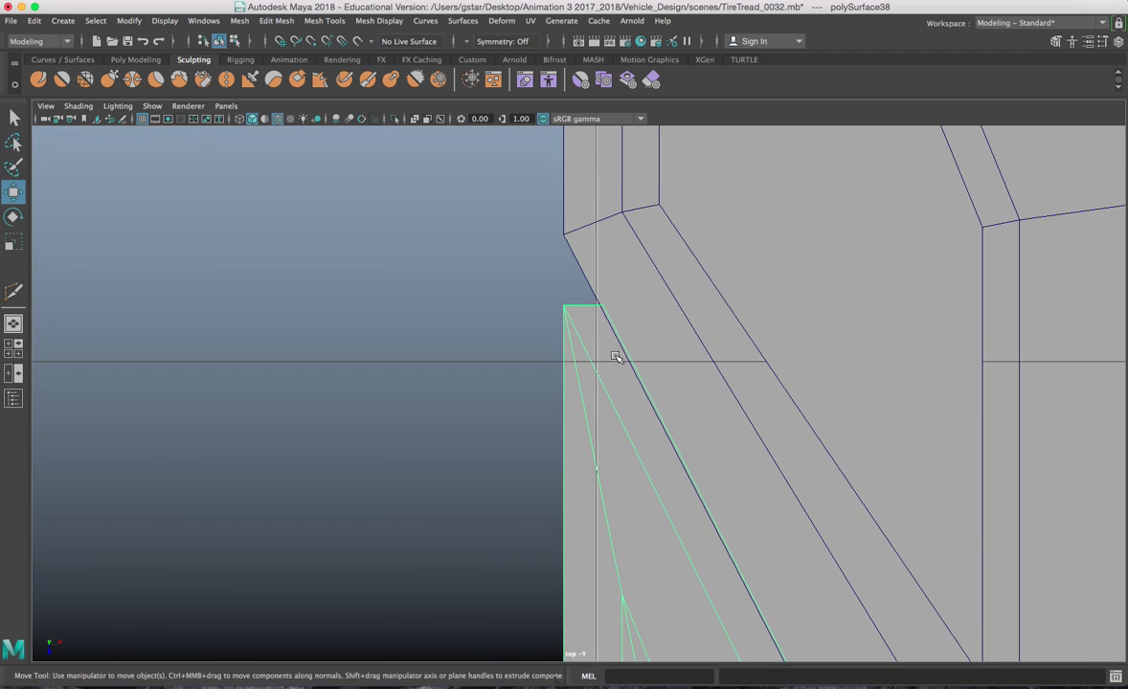
alt+middle_drag(747, 410, 624, 391)
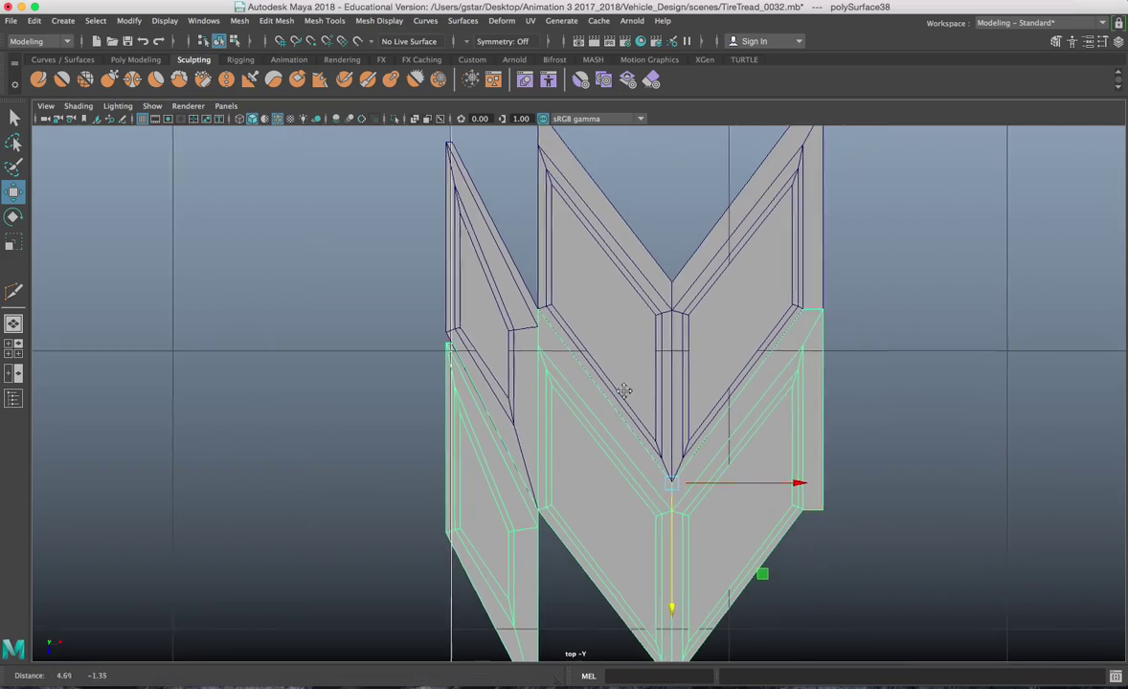
scroll(730, 403, down, 4)
In the perspective view, snap the duplicate narrow block's upper inner corner vertex onto the original's lower outer corner vertex
key(space)
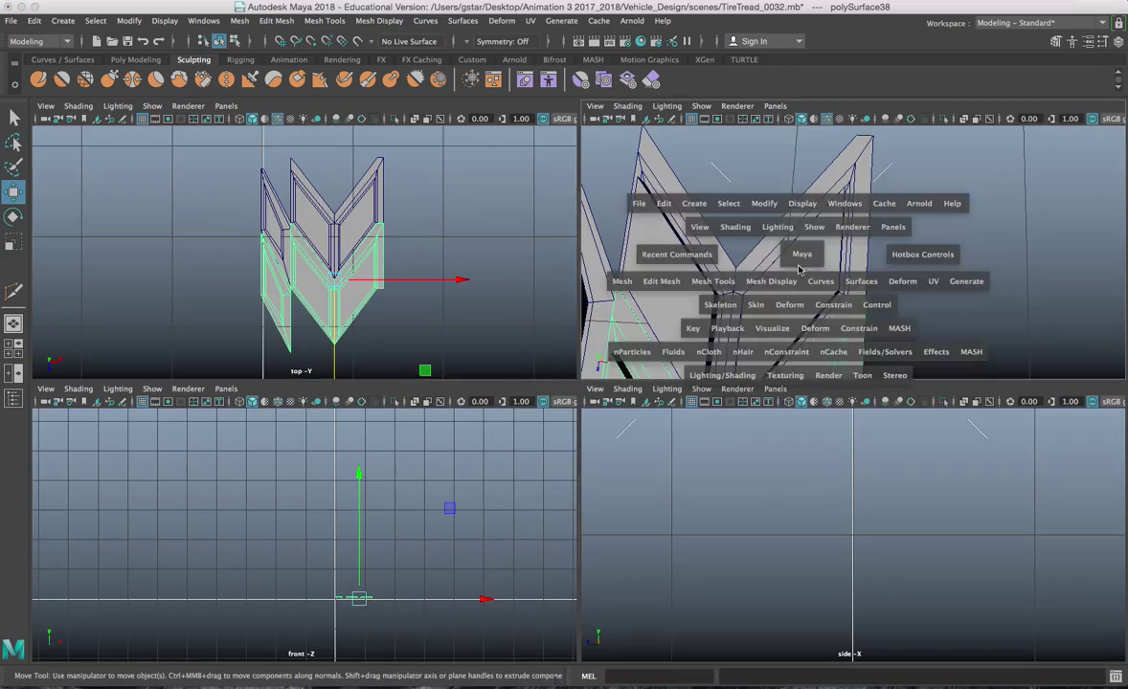
key(space)
scroll(689, 278, down, 2)
alt+drag(722, 297, 647, 315)
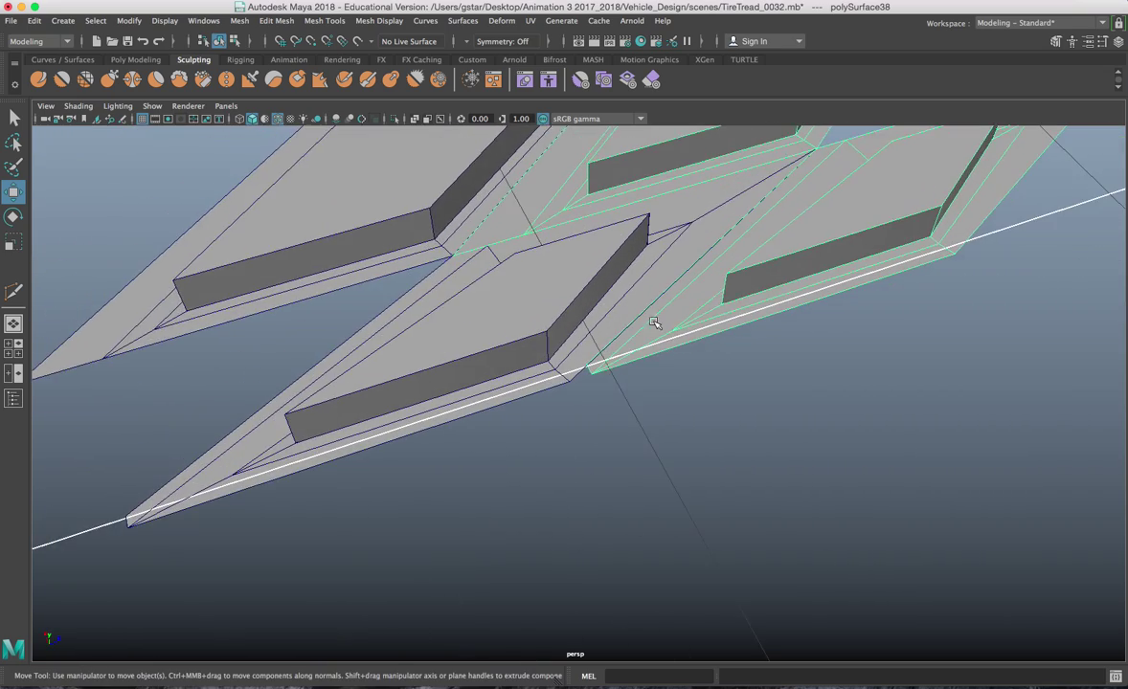
scroll(660, 327, up, 10)
alt+middle_drag(759, 440, 725, 509)
key(f)
alt+drag(724, 508, 714, 505)
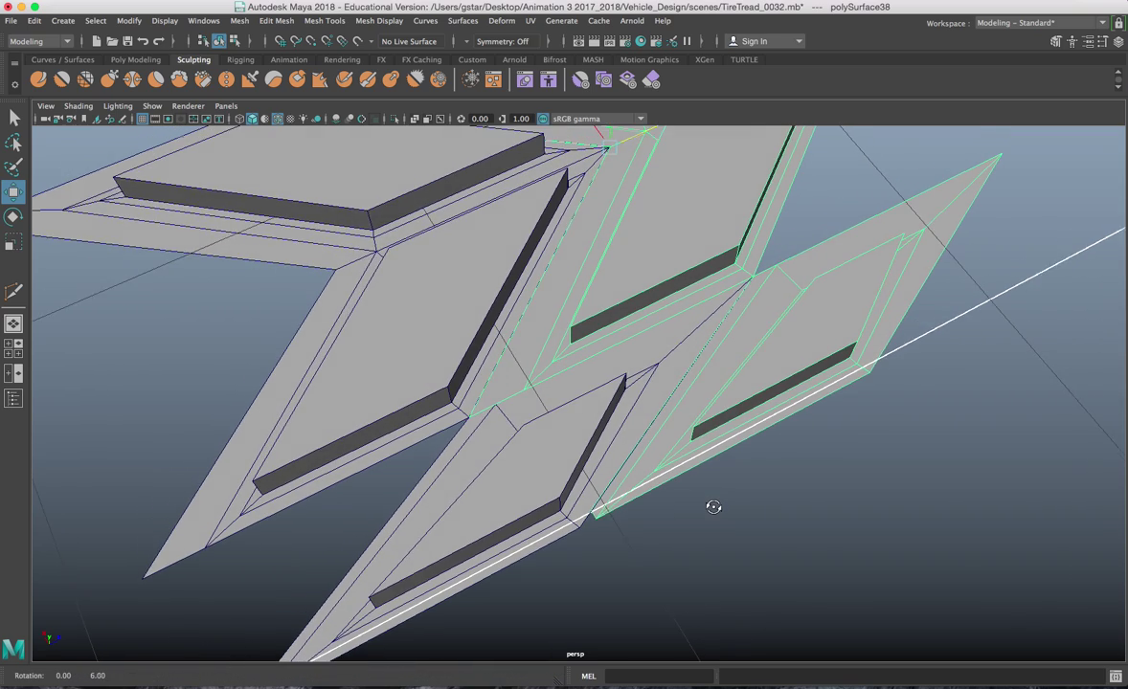
scroll(718, 504, up, 10)
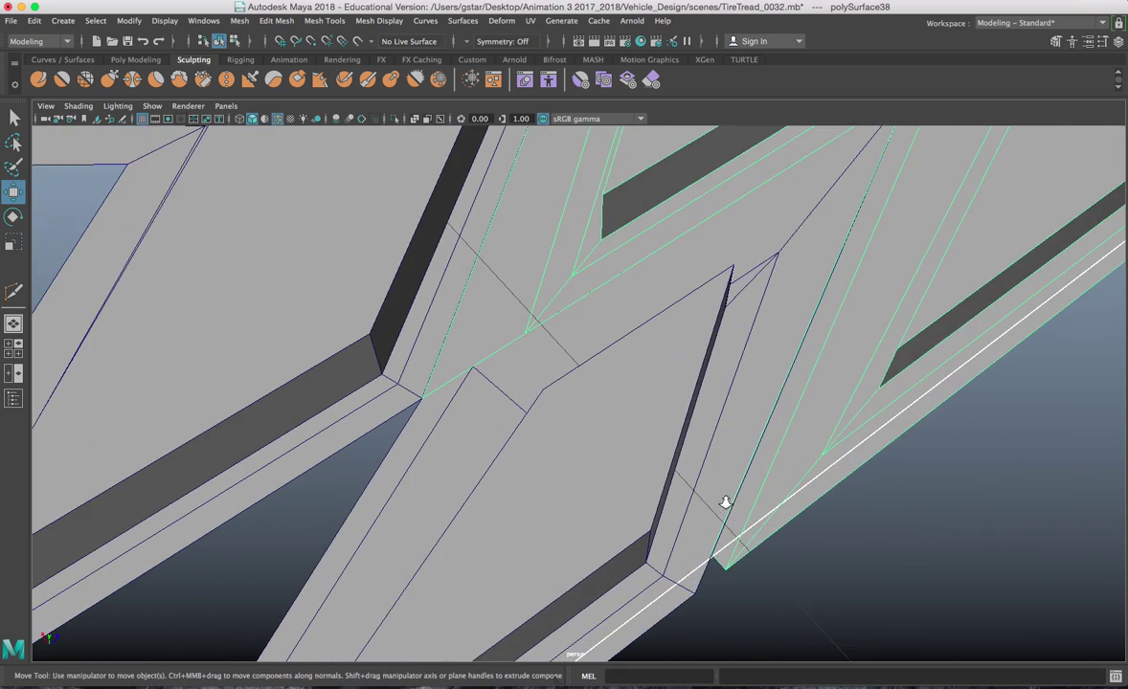
scroll(728, 504, up, 8)
right_drag(727, 312, 706, 347)
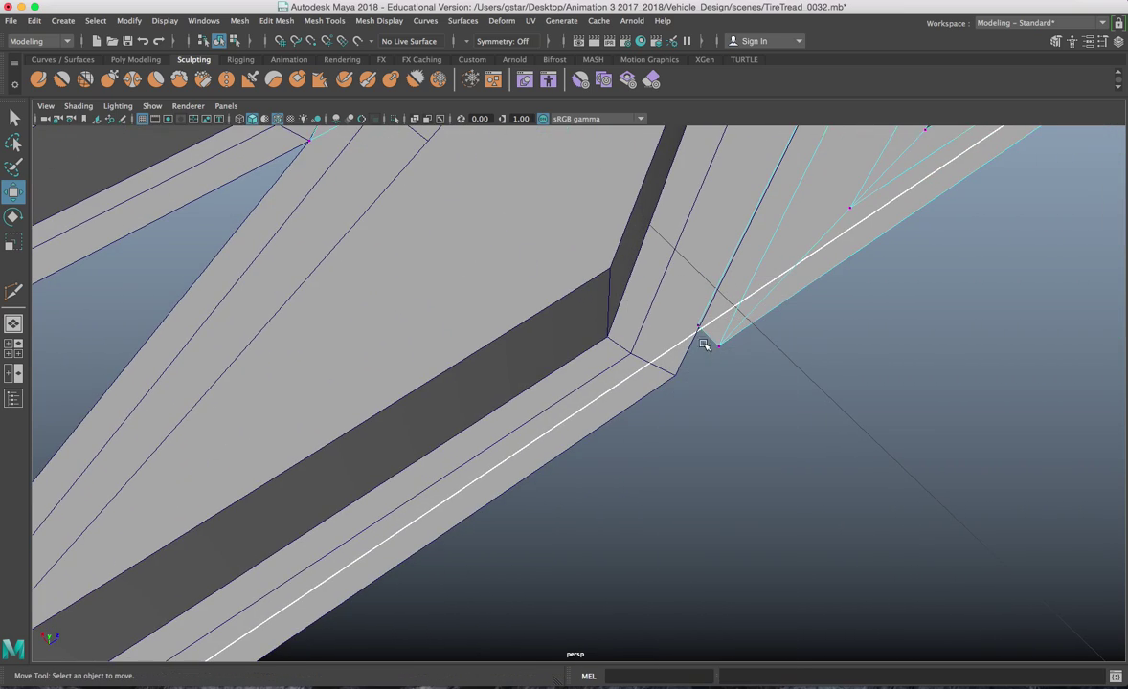
drag(701, 329, 676, 373)
Align the duplicate middle block's side corner and central notch vertices with the matching vertices of the original segment
scroll(679, 365, down, 6)
alt+middle_drag(554, 278, 620, 349)
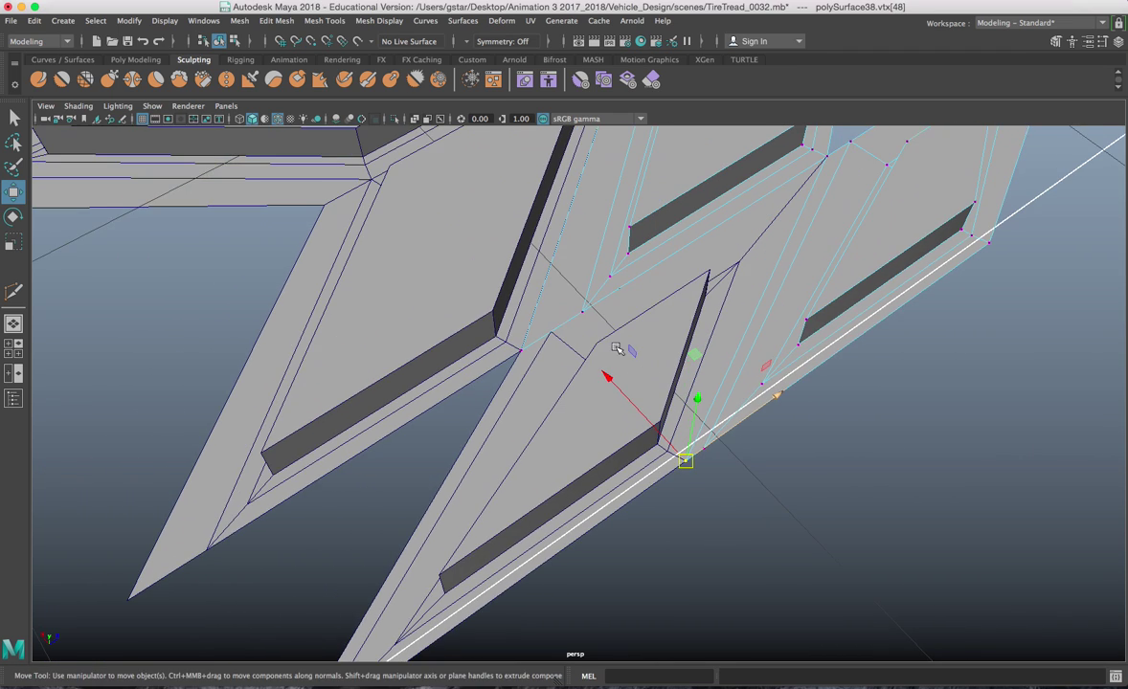
scroll(620, 350, up, 6)
click(593, 410)
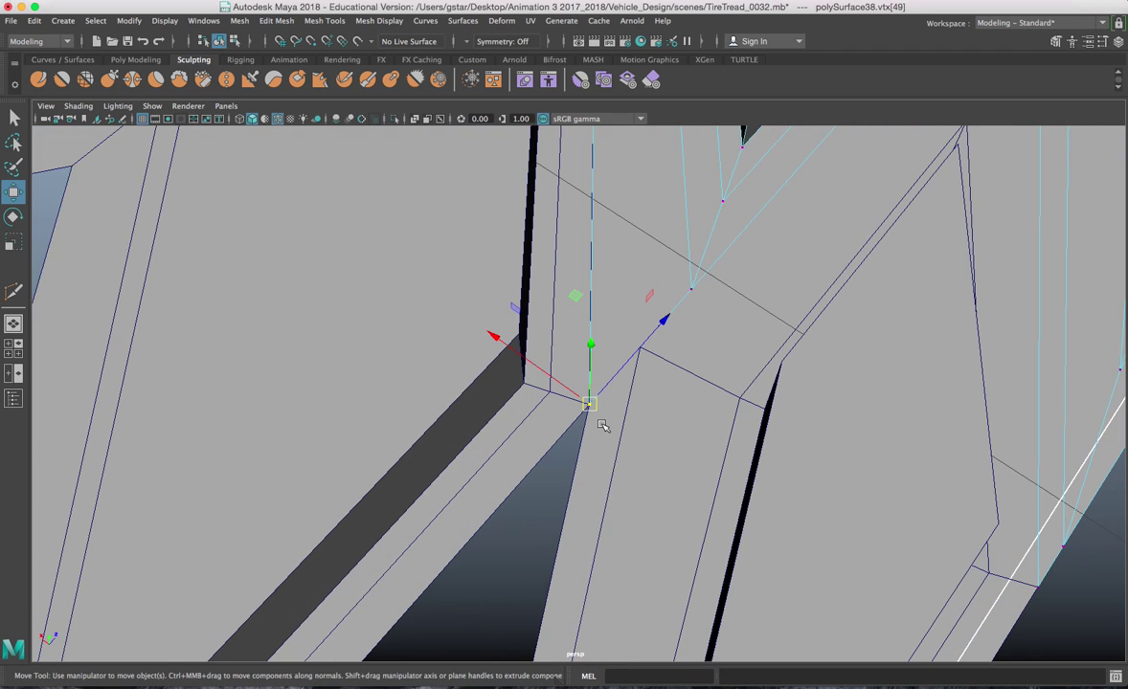
alt+drag(595, 417, 430, 387)
alt+middle_drag(430, 387, 517, 436)
scroll(506, 379, up, 5)
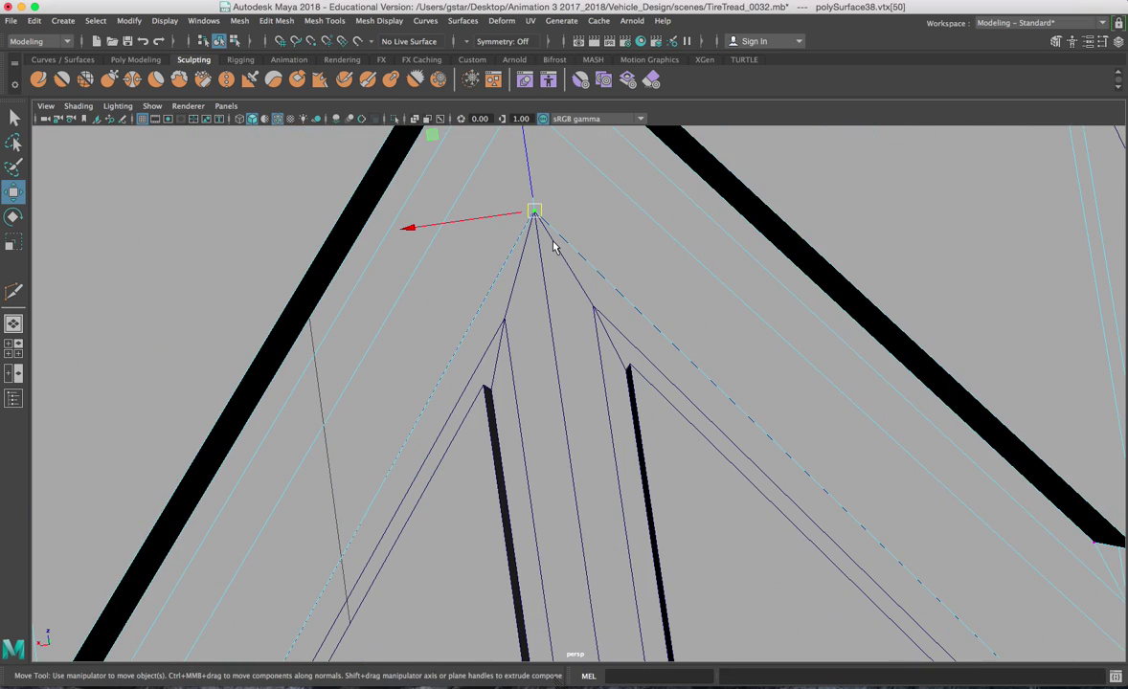
alt+drag(492, 192, 461, 425)
drag(280, 412, 603, 349)
Duplicate the fitted segment one segment length along Z and repeat the duplication to build a long tread strip
scroll(409, 425, down, 5)
right_drag(717, 347, 611, 373)
right_drag(653, 341, 715, 267)
key(f)
scroll(737, 392, up, 3)
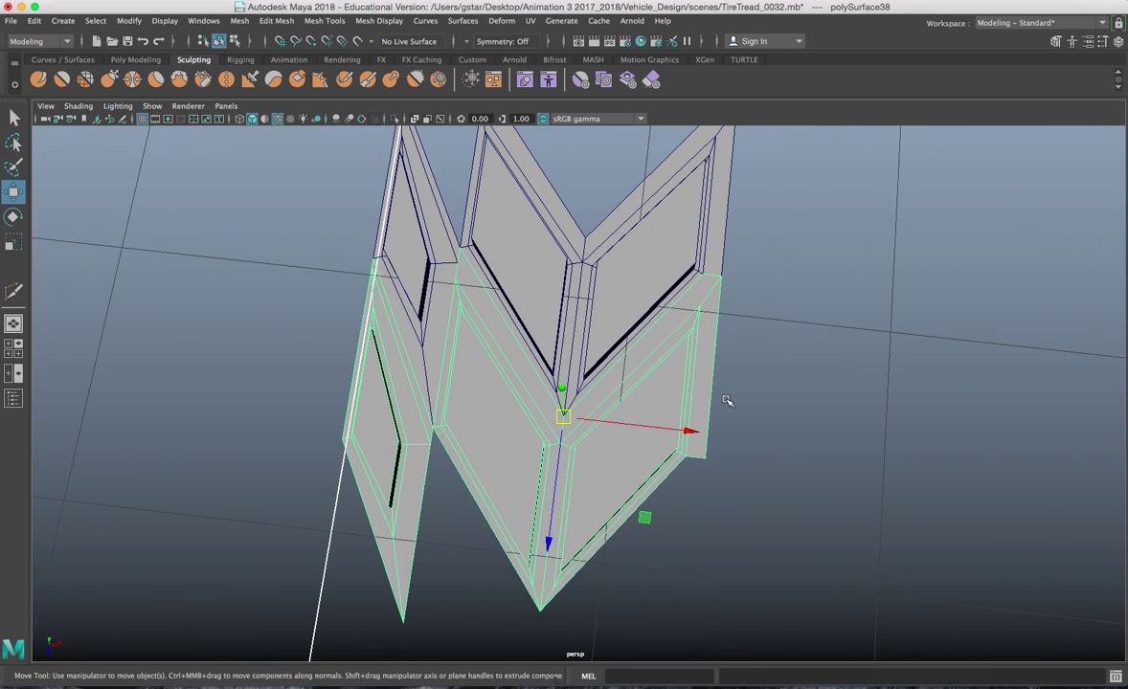
alt+middle_drag(685, 394, 748, 316)
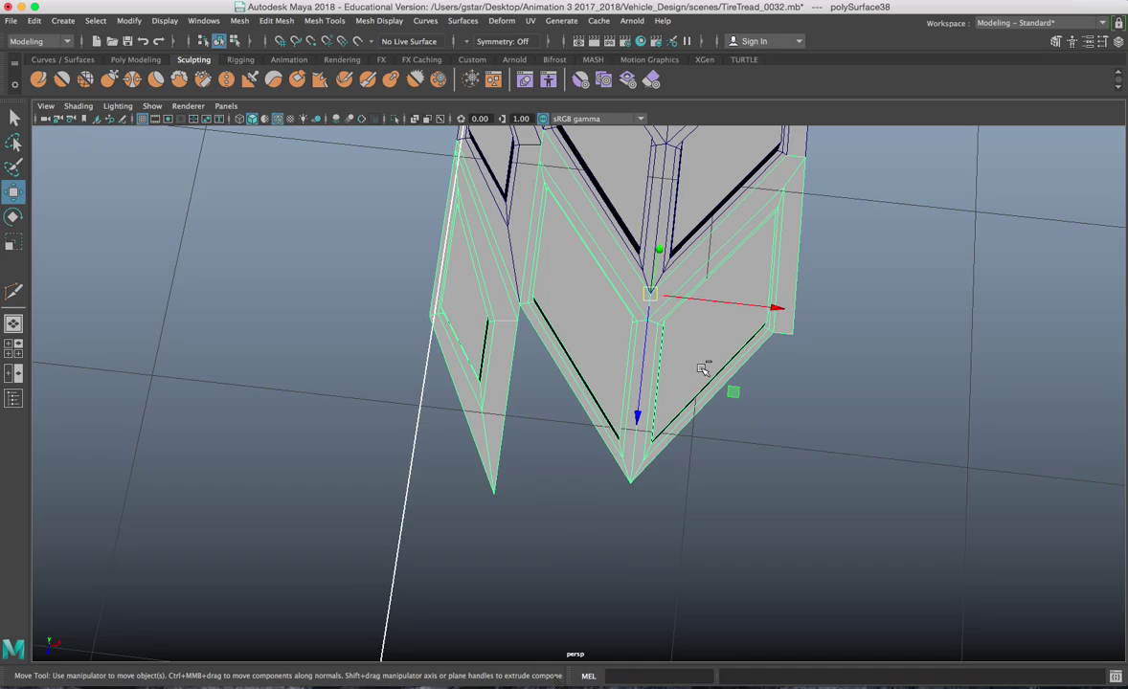
drag(648, 375, 615, 493)
alt+drag(747, 449, 622, 449)
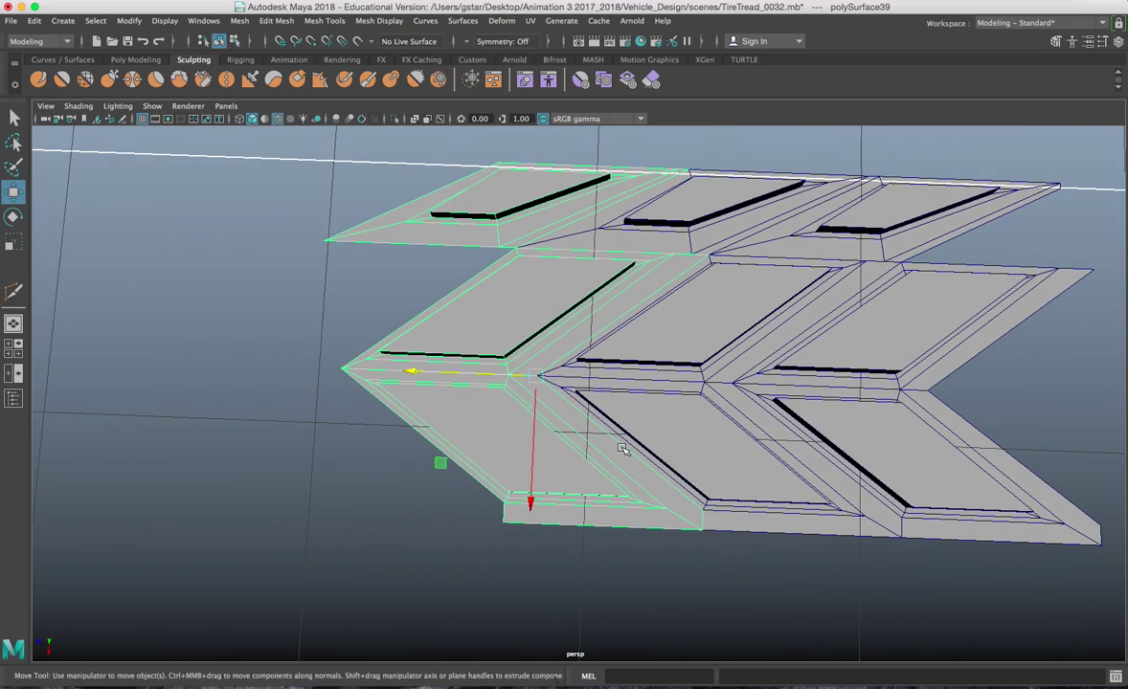
scroll(617, 449, down, 10)
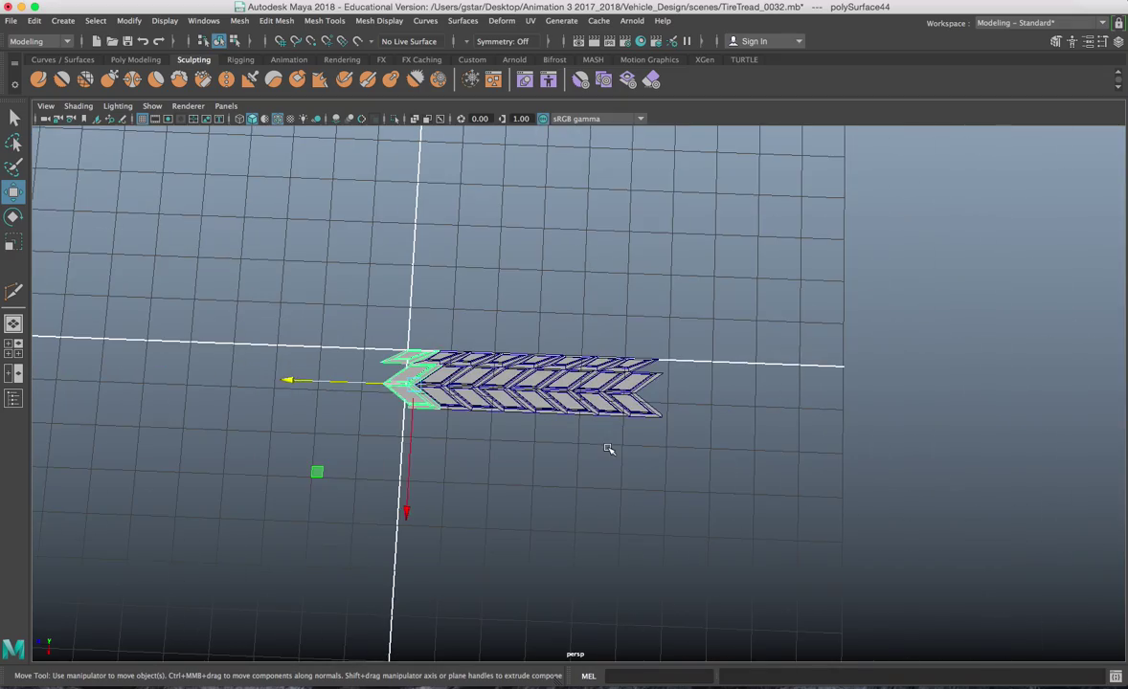
Repeat the last segment duplication eleven more times to extend the tread strip farther along Z
key(shift+d)
key(shift+d)
key(shift+d)
key(shift+d)
key(shift+d)
key(shift+d)
key(shift+d)
key(shift+d)
key(shift+d)
key(shift+d)
key(shift+d)
Select all the tread segments of the long strip and combine them into a single mesh
alt+drag(604, 453, 539, 366)
scroll(517, 447, down, 8)
drag(367, 183, 595, 515)
alt+drag(596, 515, 586, 461)
click(239, 21)
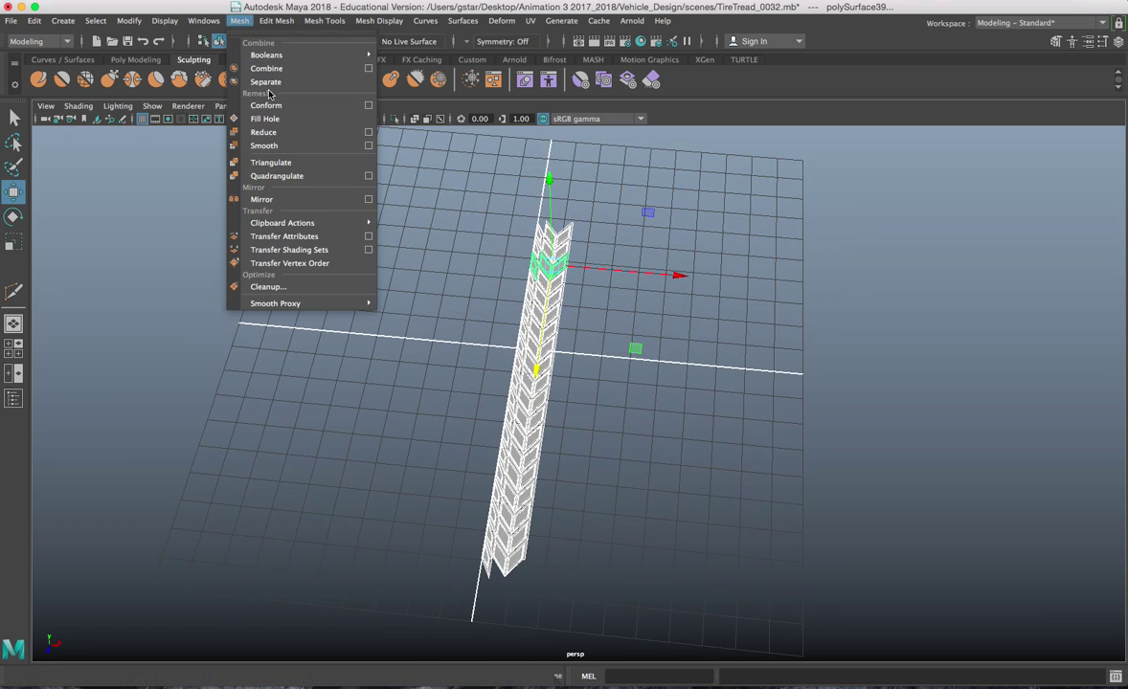
click(249, 66)
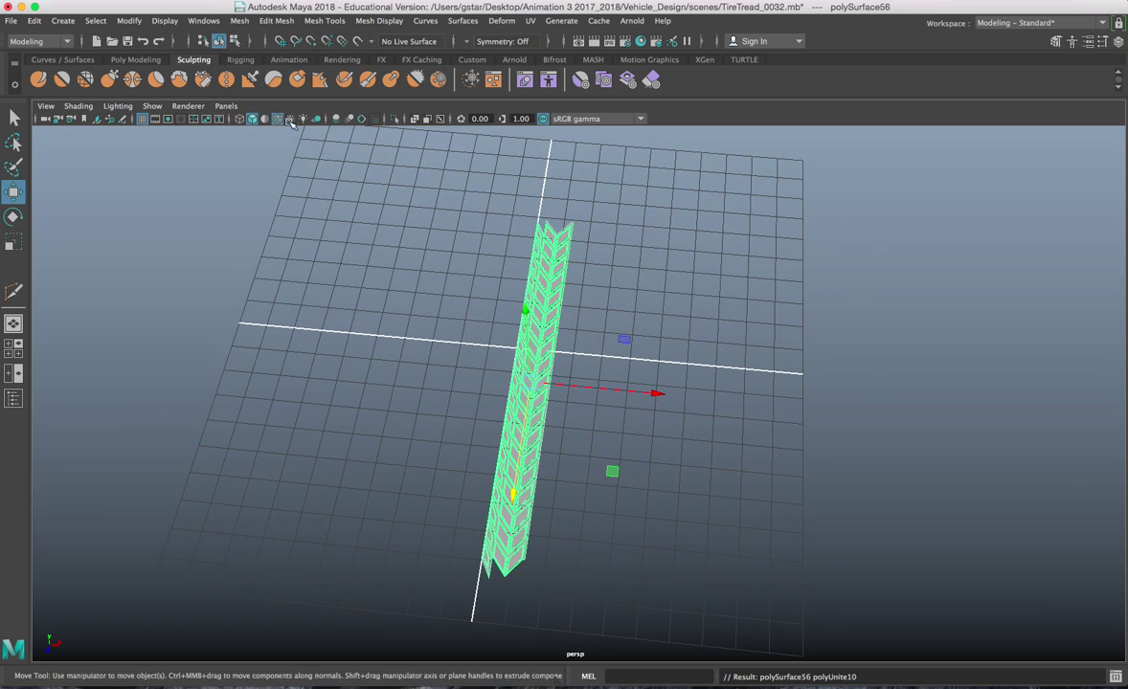
Merge the combined strip's coincident vertices with a distance threshold of 0.01 and return to object selection
click(272, 21)
click(316, 159)
scroll(514, 354, up, 5)
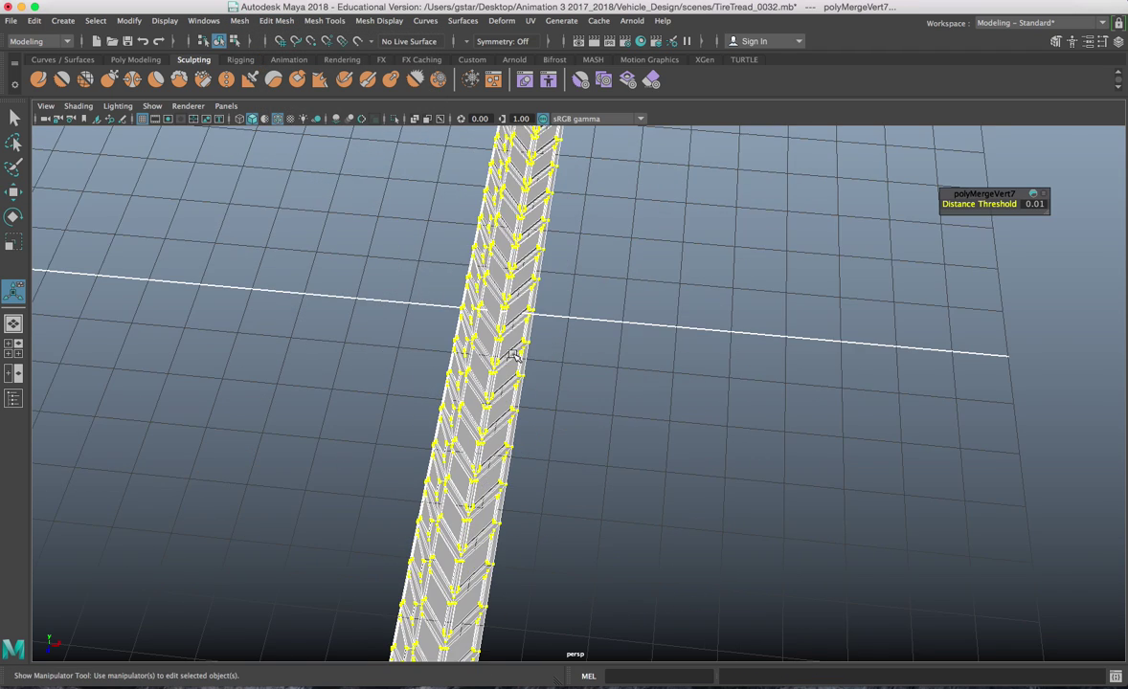
scroll(514, 354, up, 2)
right_drag(468, 284, 529, 267)
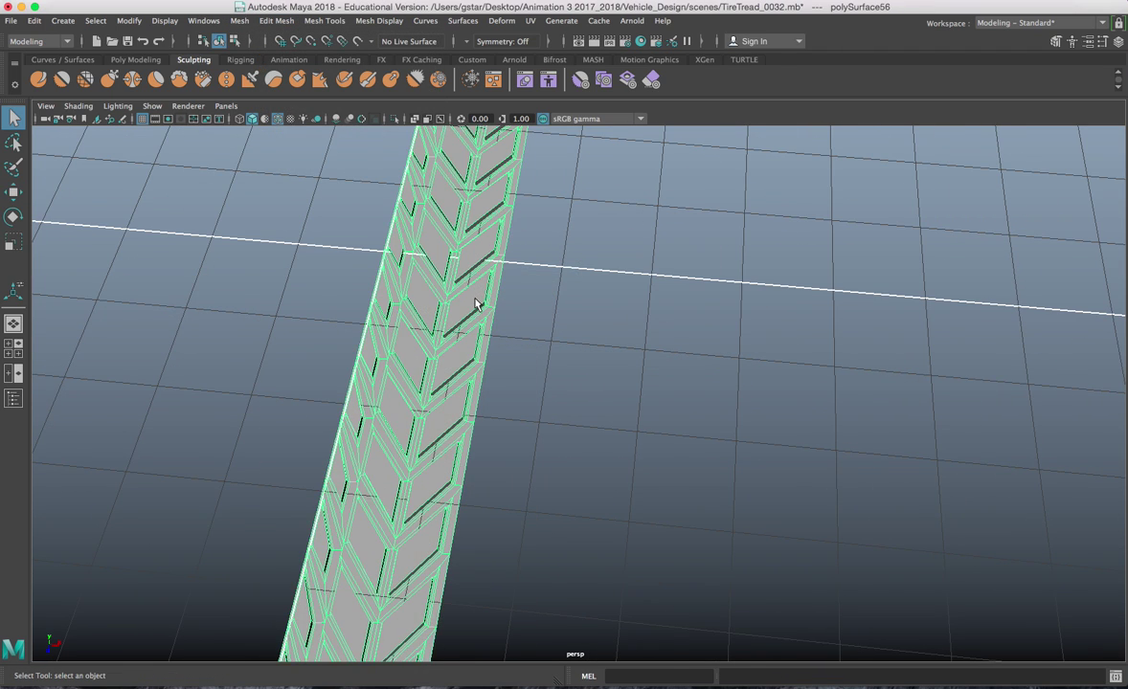
Move the combined strip's pivot along X with grid snapping onto the centre line beside its inner border
key(w)
scroll(473, 344, down, 4)
scroll(539, 336, up, 5)
scroll(539, 336, up, 5)
key(d)
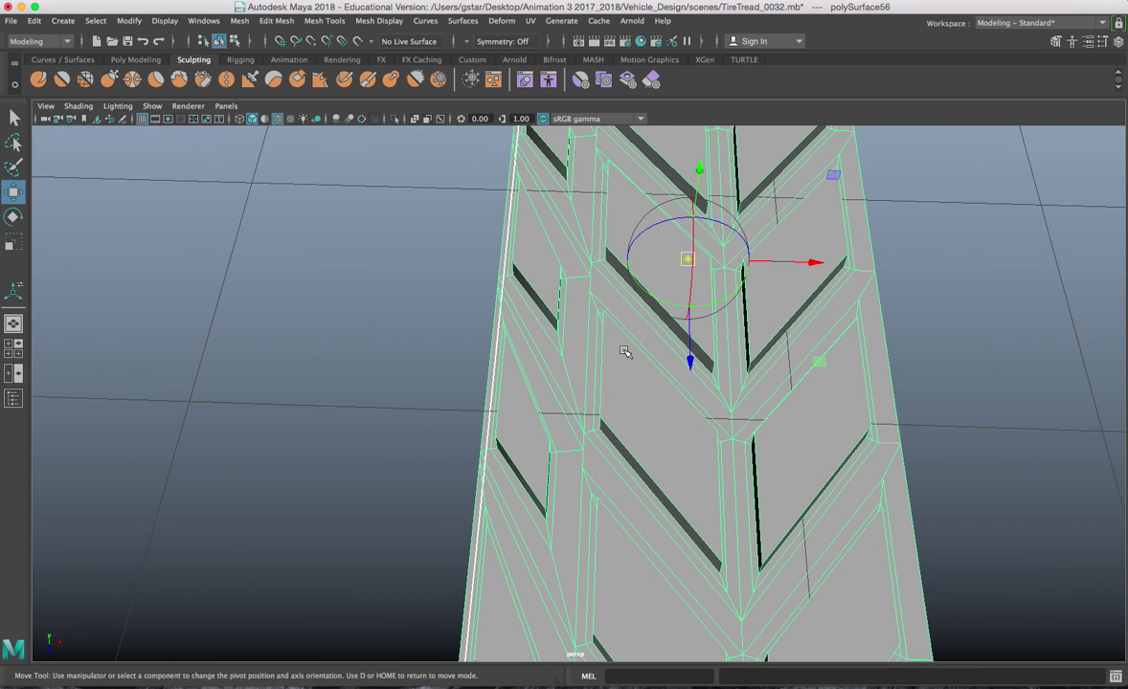
drag(763, 261, 532, 285)
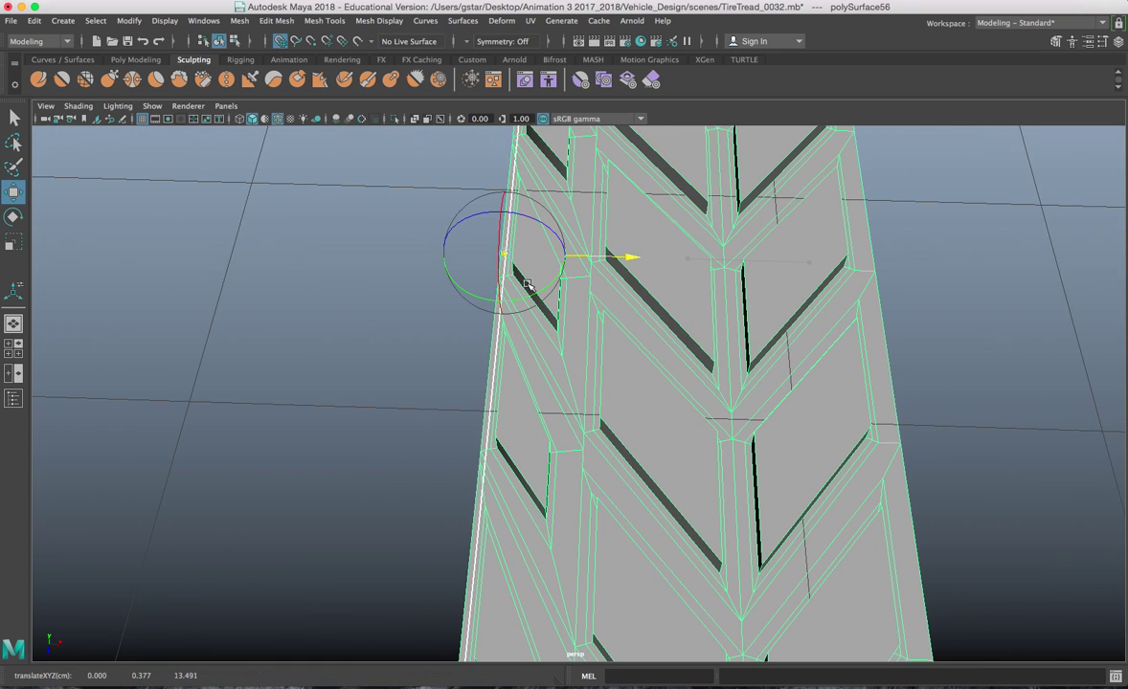
key(d)
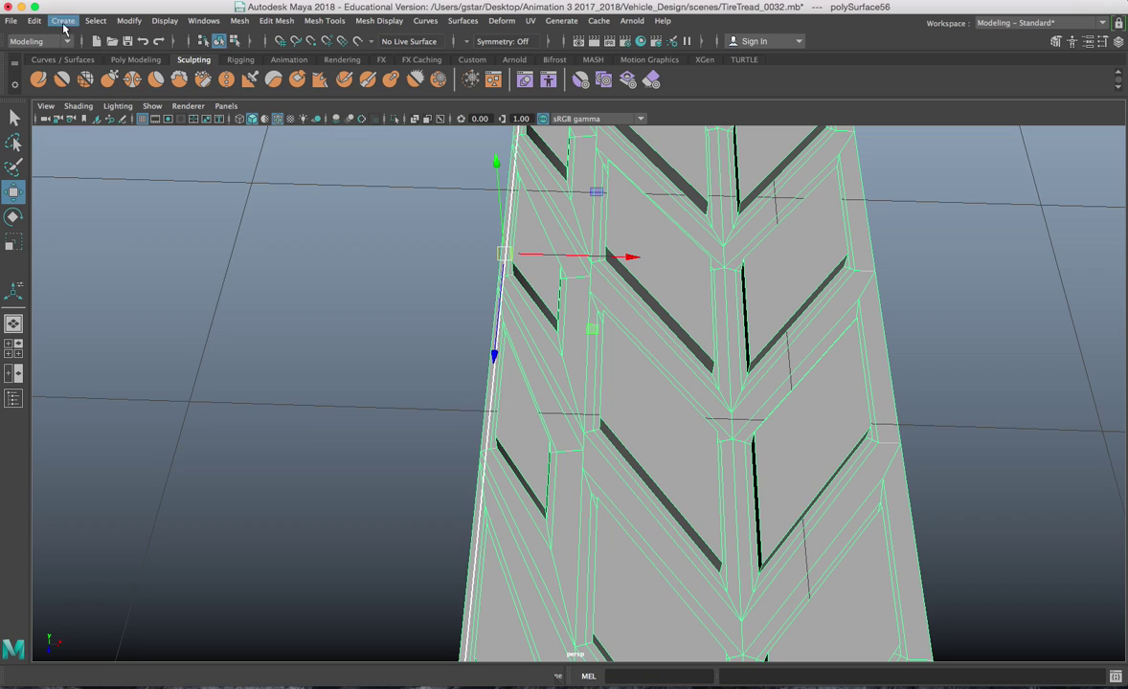
Save the scene under the new name TireTread_0033.mb
click(10, 20)
click(63, 83)
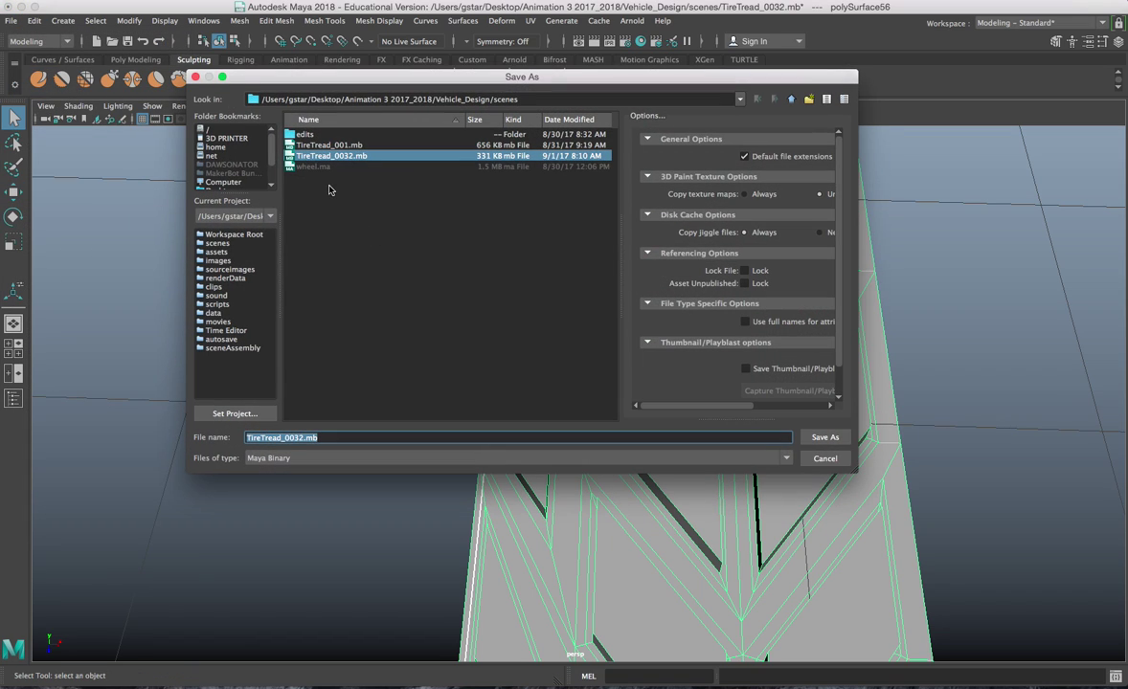
key(BackSpace)
text(3)
key(Return)
Place the strip's pivot on a corner of its inner border and snap the strip along X onto the centre grid line
scroll(617, 372, down, 6)
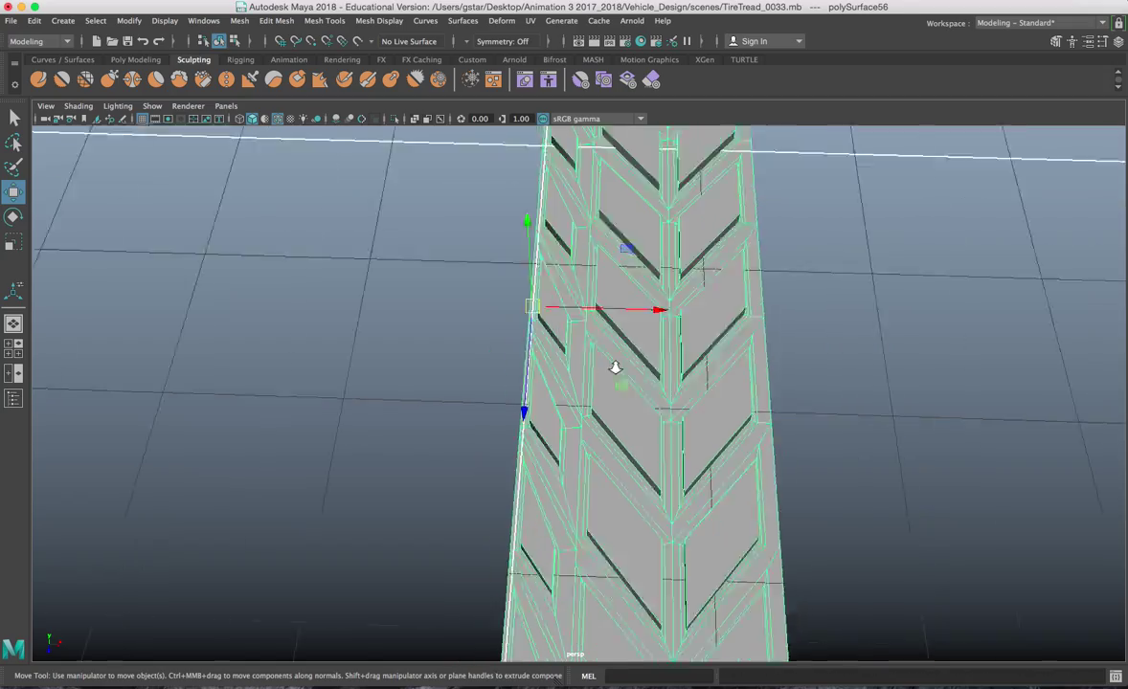
right_click(613, 285)
scroll(628, 322, down, 2)
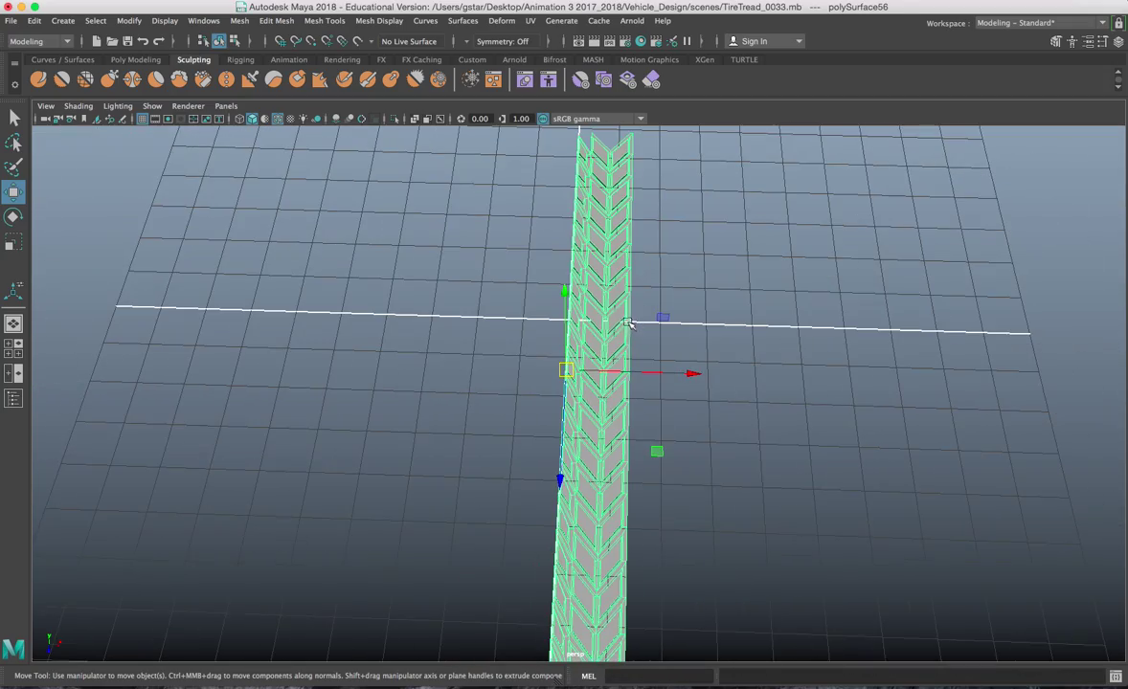
mouse_move(623, 322)
alt+mouse_down()
mouse_move(574, 329)
mouse_move(516, 313)
mouse_move(602, 308)
mouse_move(609, 330)
alt+mouse_up()
scroll(611, 334, up, 4)
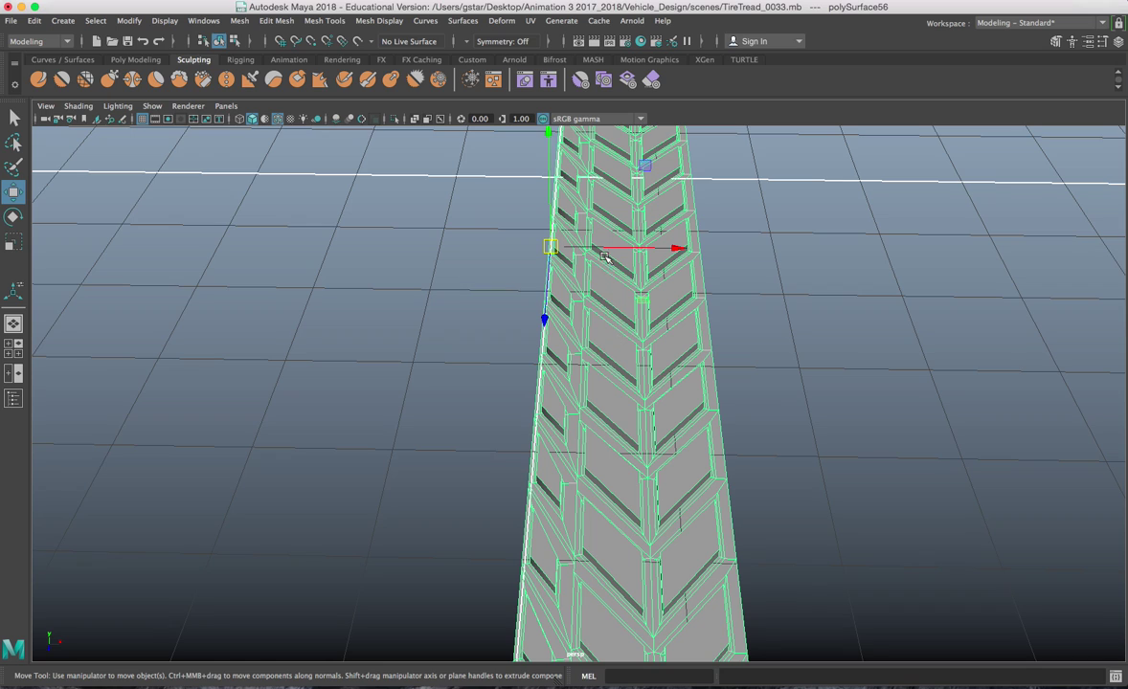
scroll(613, 287, up, 4)
key(d)
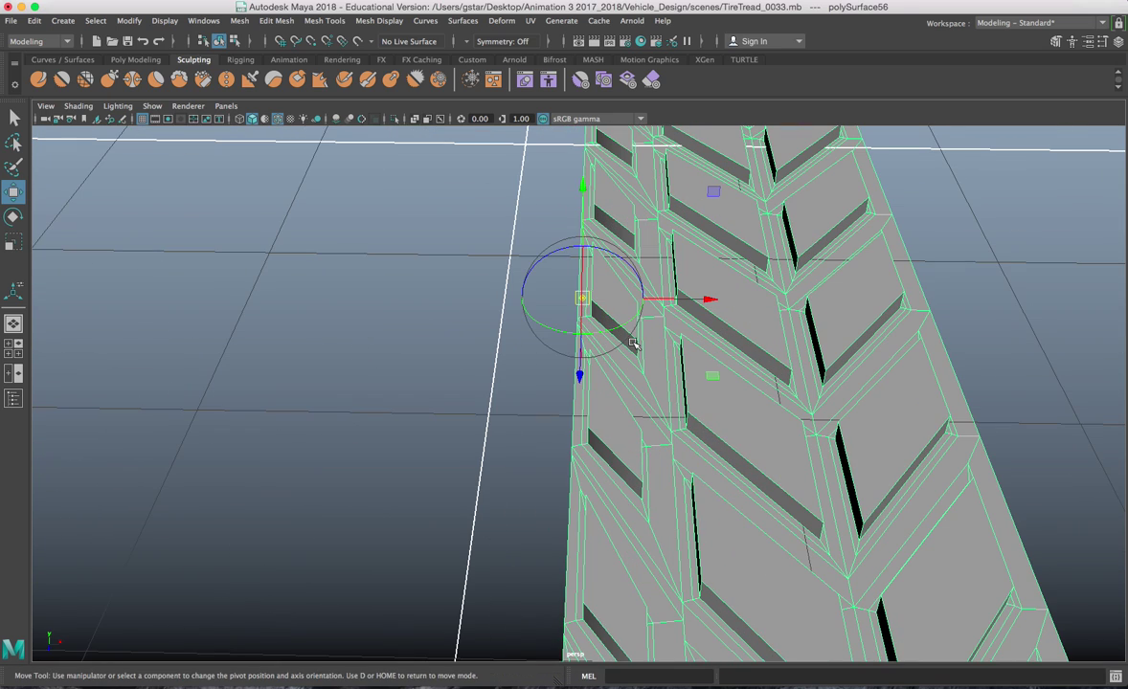
drag(586, 301, 573, 316)
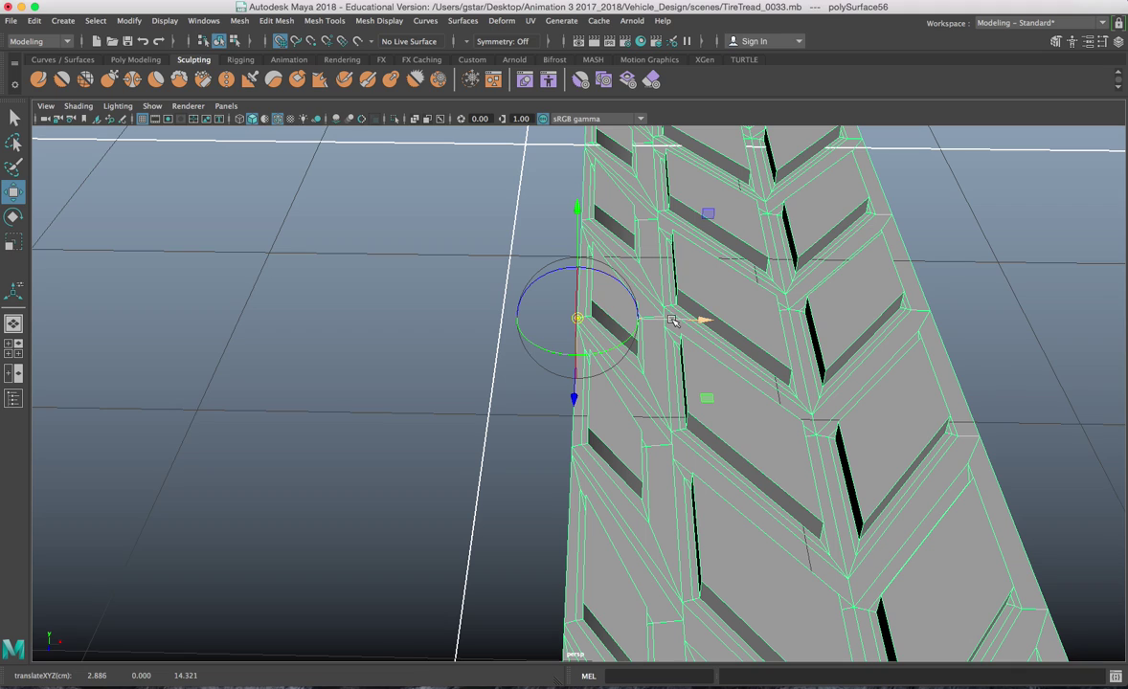
key(d)
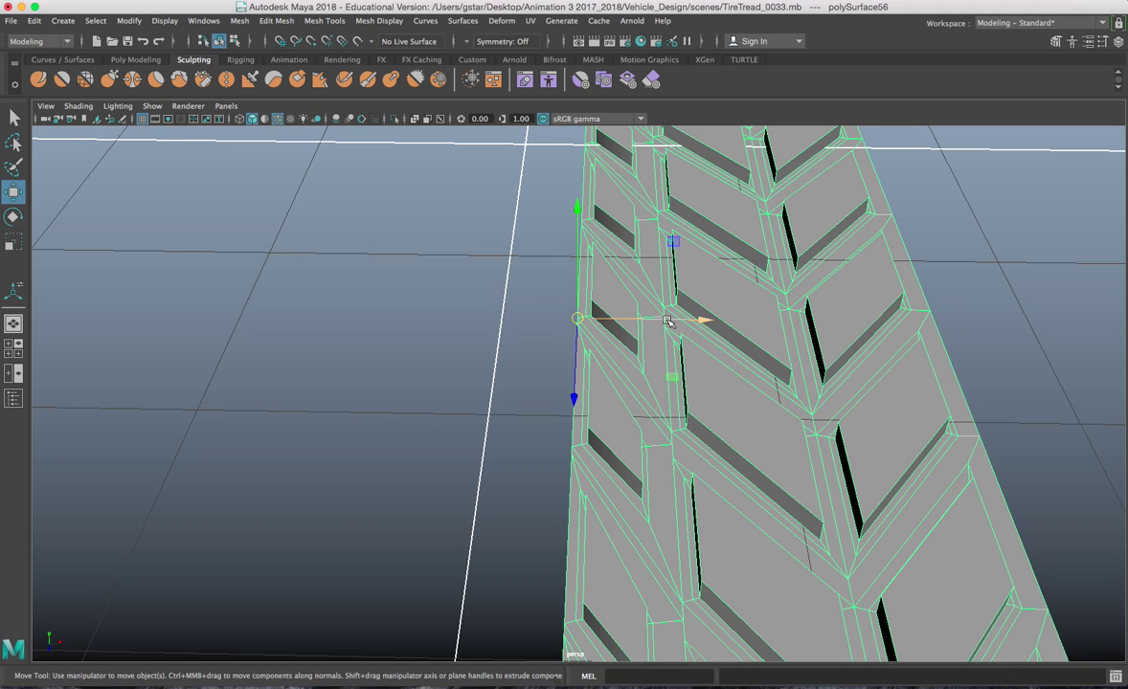
drag(629, 320, 555, 341)
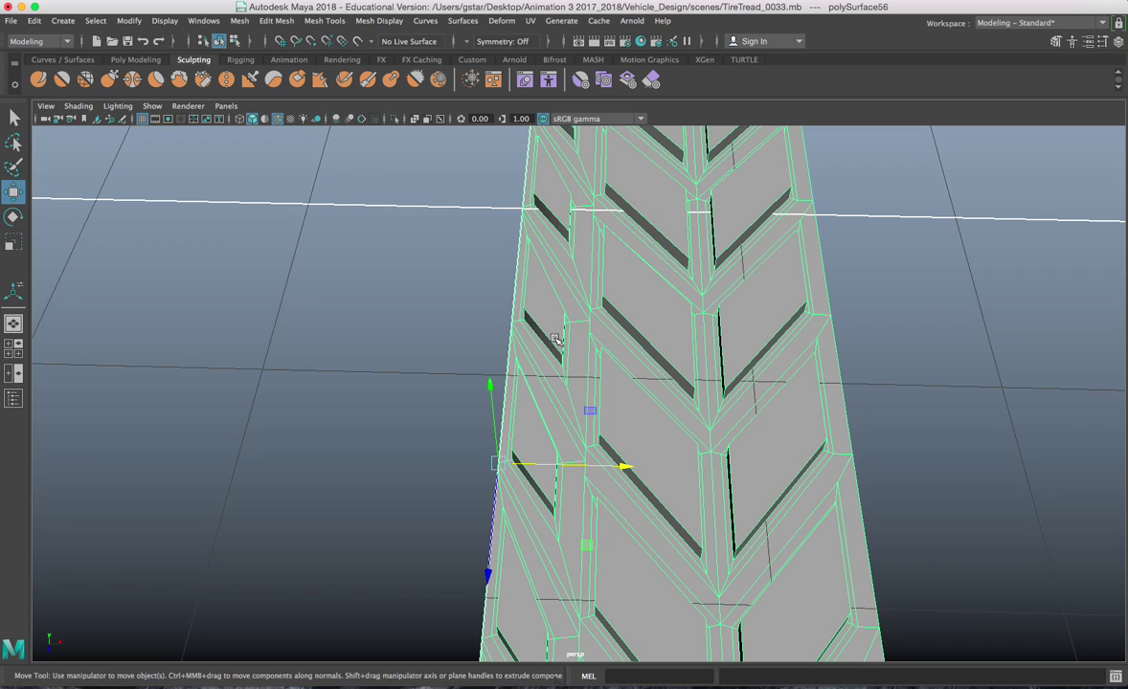
Duplicate the tread strip and set the duplicate's Scale X to -1 to mirror it across the centre line
key(ctrl+d)
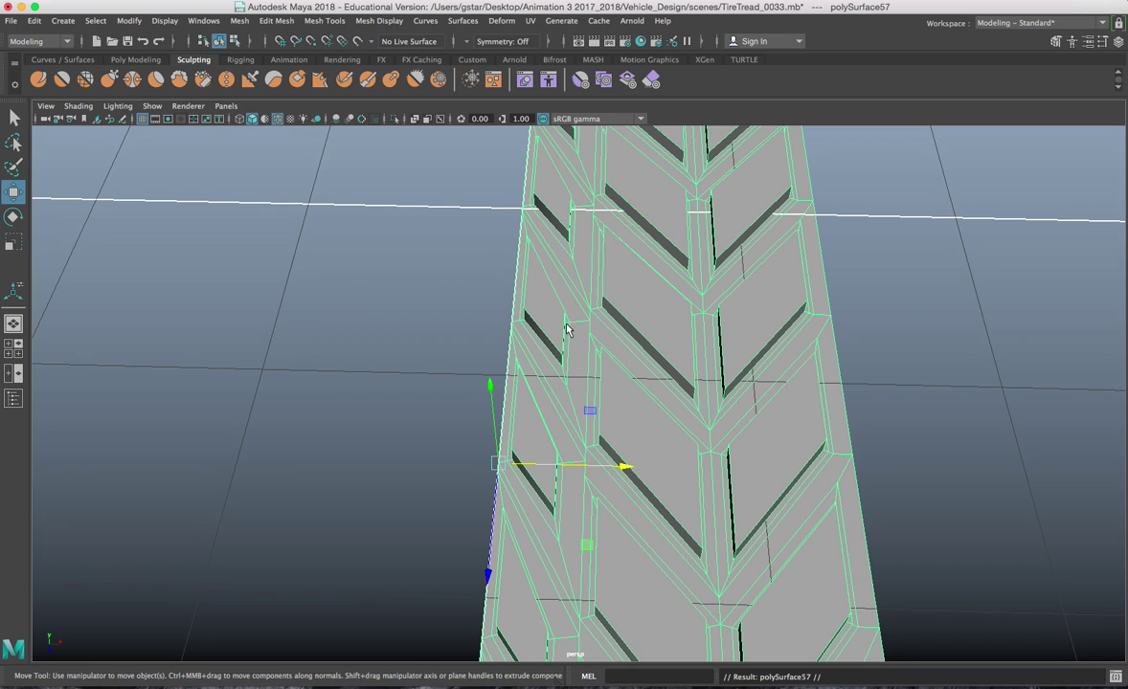
key(ctrl+a)
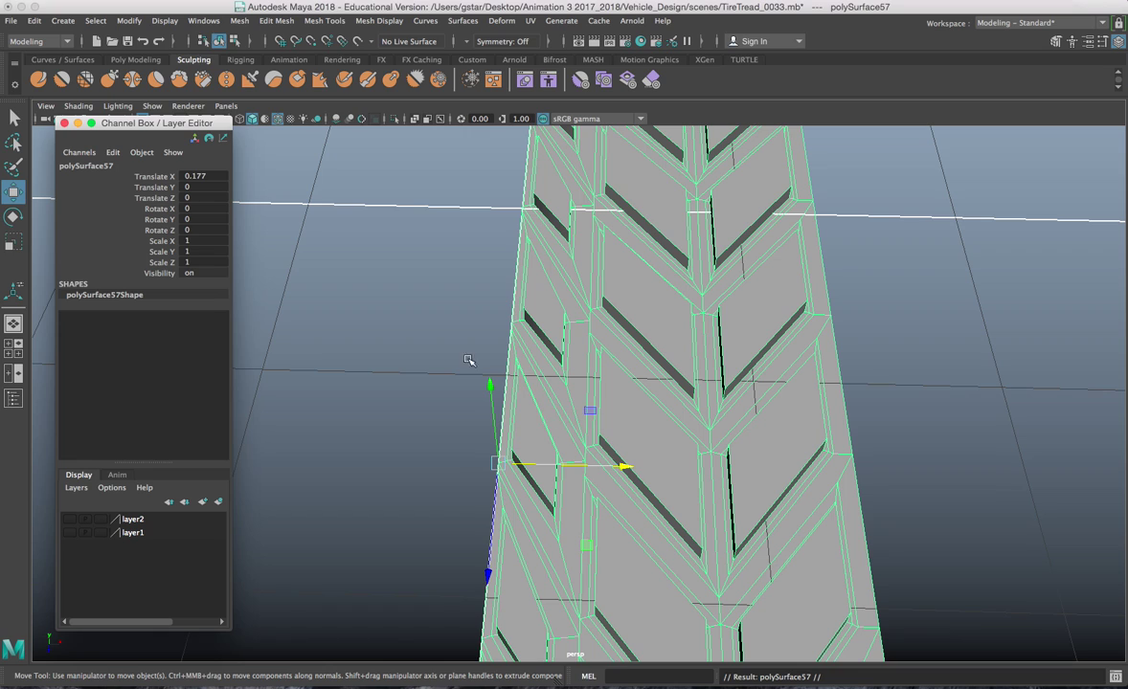
alt+drag(437, 503, 555, 366)
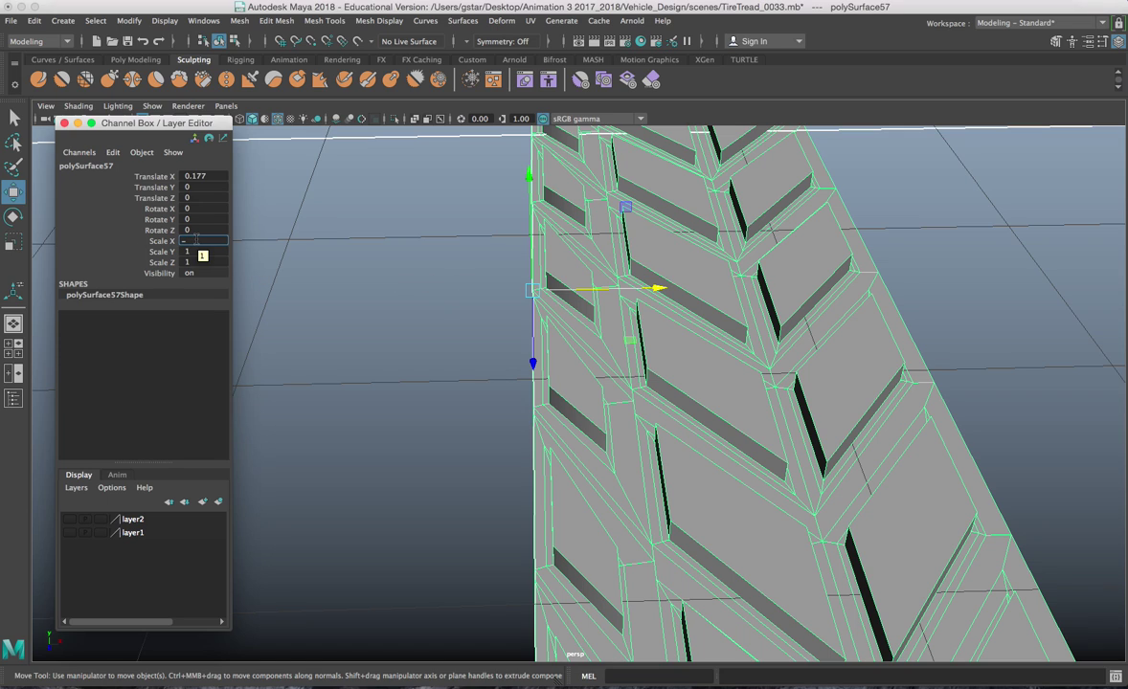
key(Return)
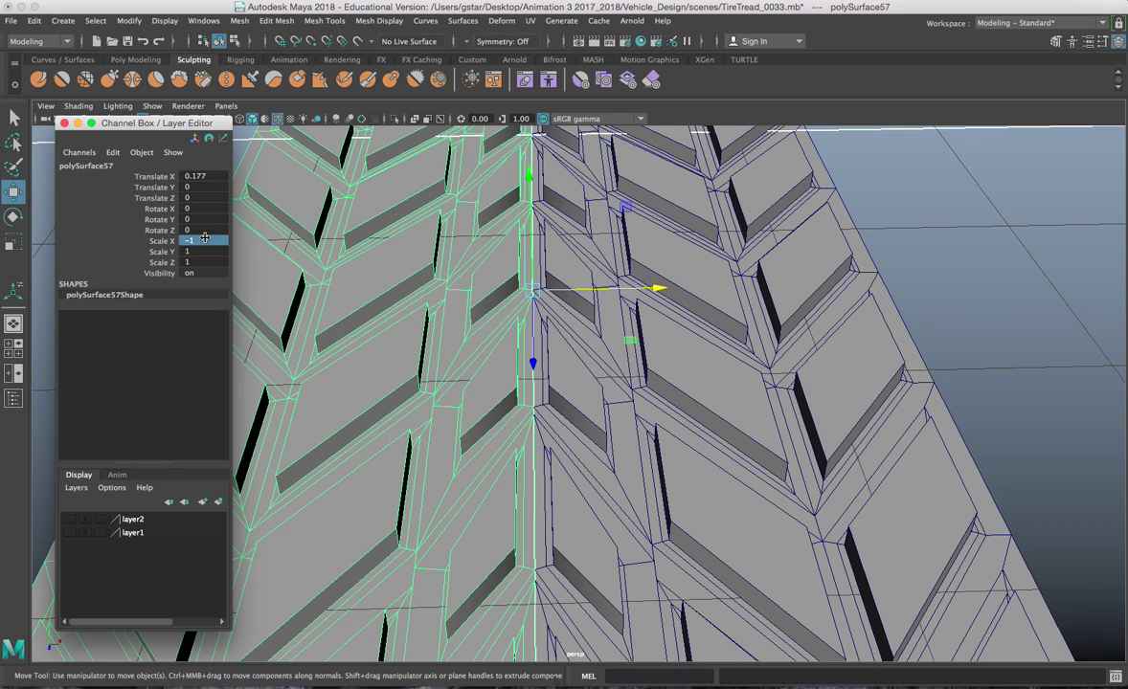
scroll(462, 306, up, 6)
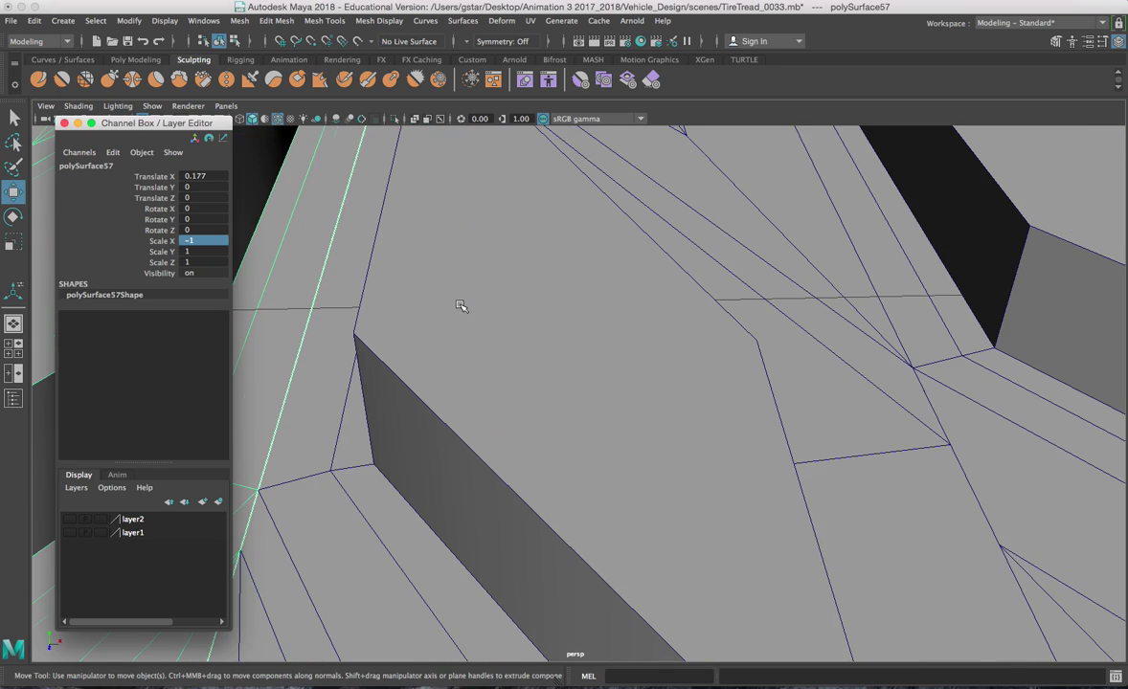
Undo the negative scale and the strip's duplication, and close the channel box
key(ctrl+z)
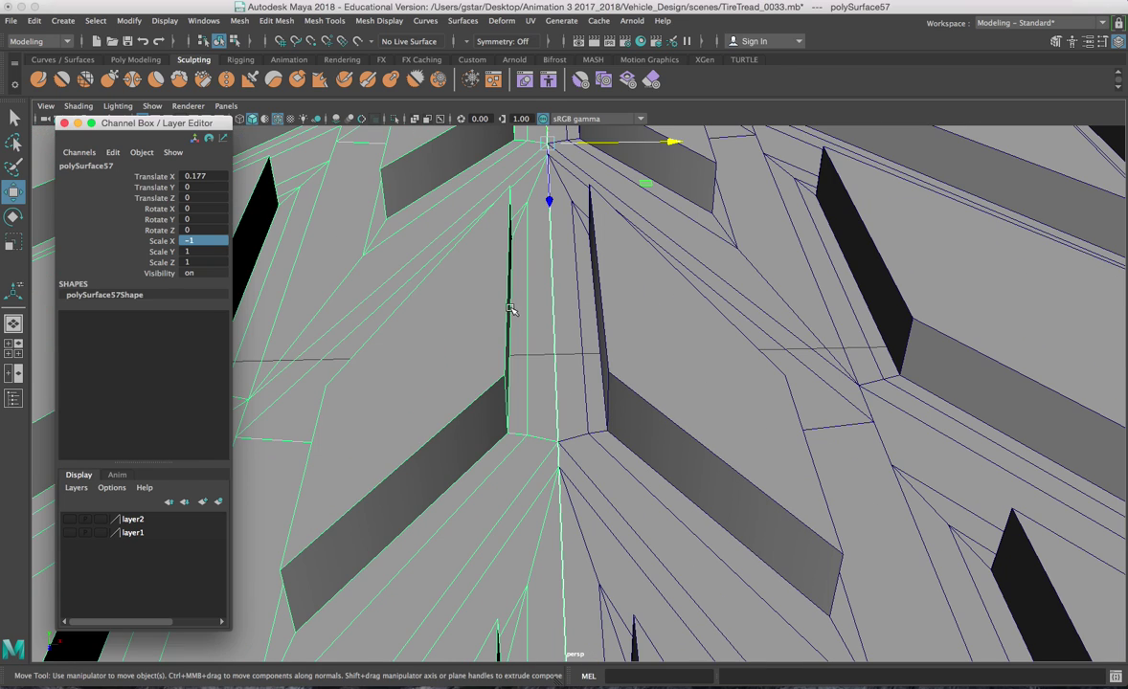
key(ctrl+z)
key(ctrl+z)
scroll(566, 305, down, 4)
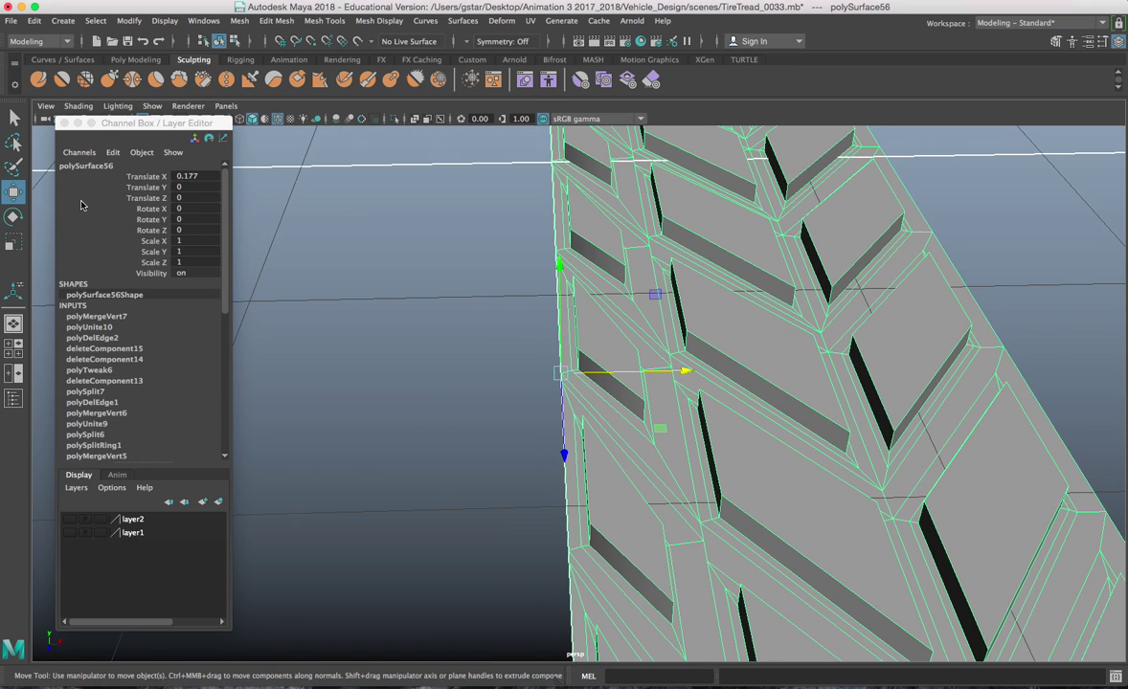
click(65, 126)
Try to mirror the strip across the world X axis with its border merged, and undo the mirror
mouse_move(316, 225)
alt+mouse_down()
mouse_move(488, 294)
mouse_move(476, 339)
alt+mouse_up()
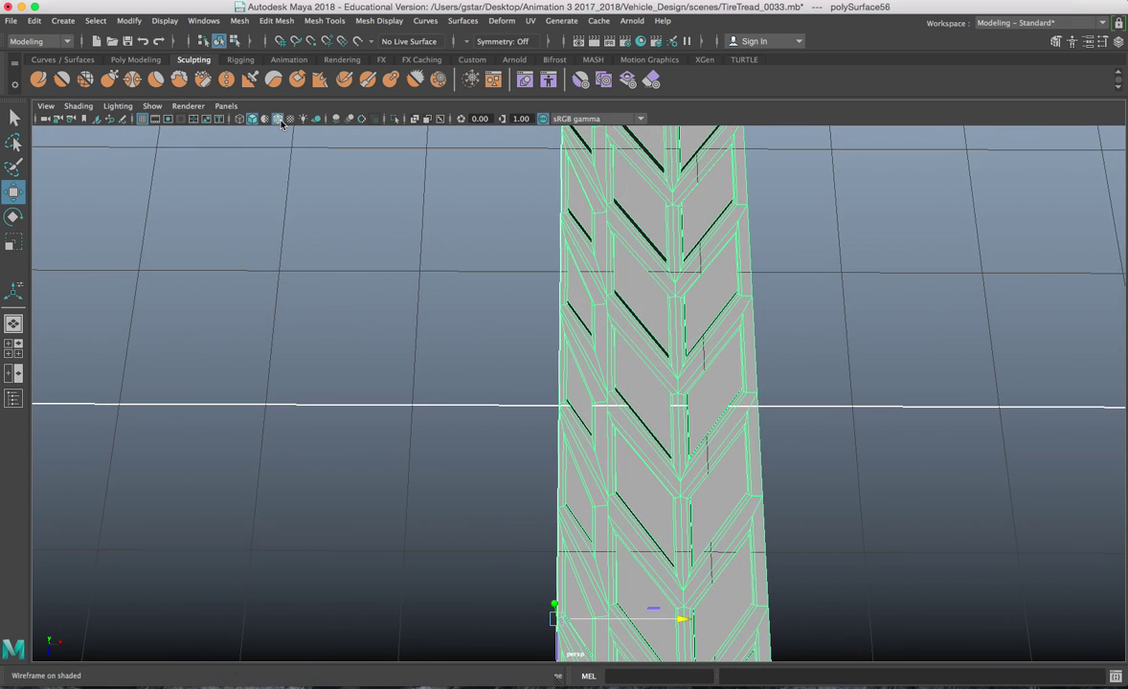
click(324, 21)
mouse_move(275, 21)
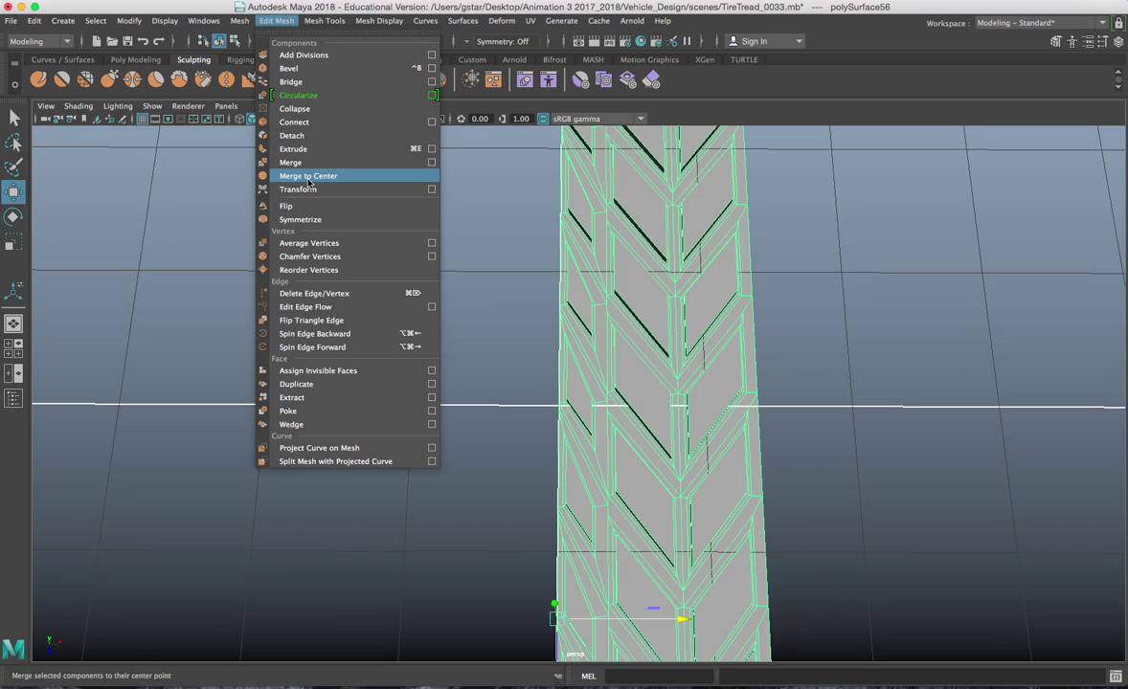
mouse_move(314, 21)
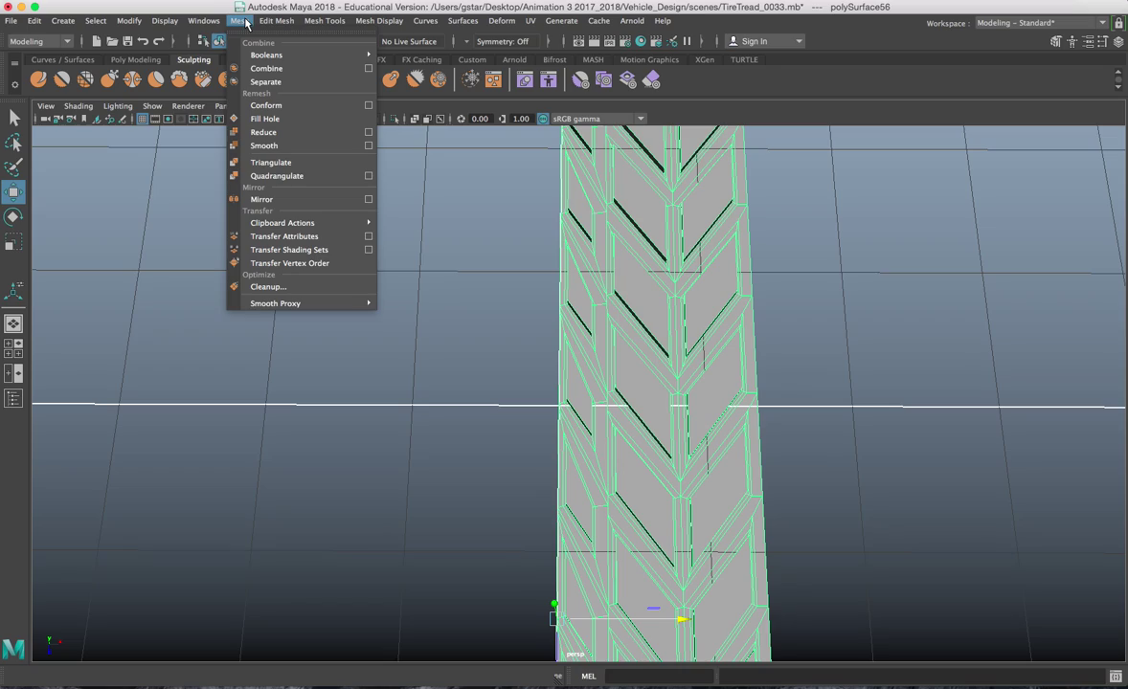
click(261, 201)
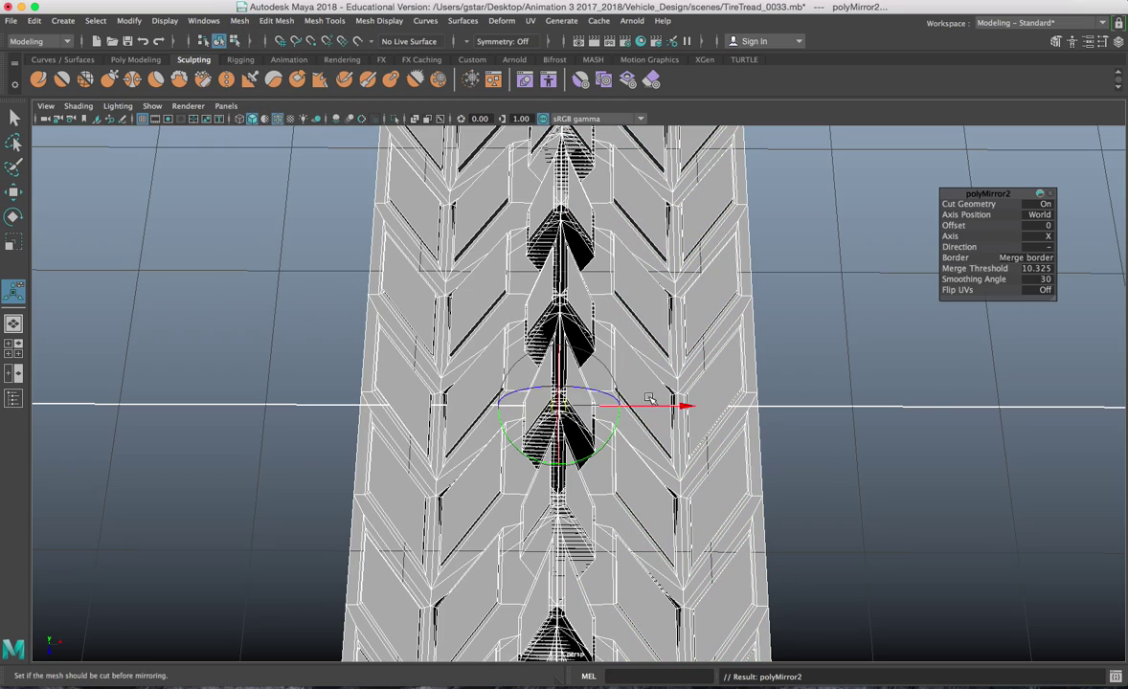
drag(670, 409, 651, 377)
key(ctrl+z)
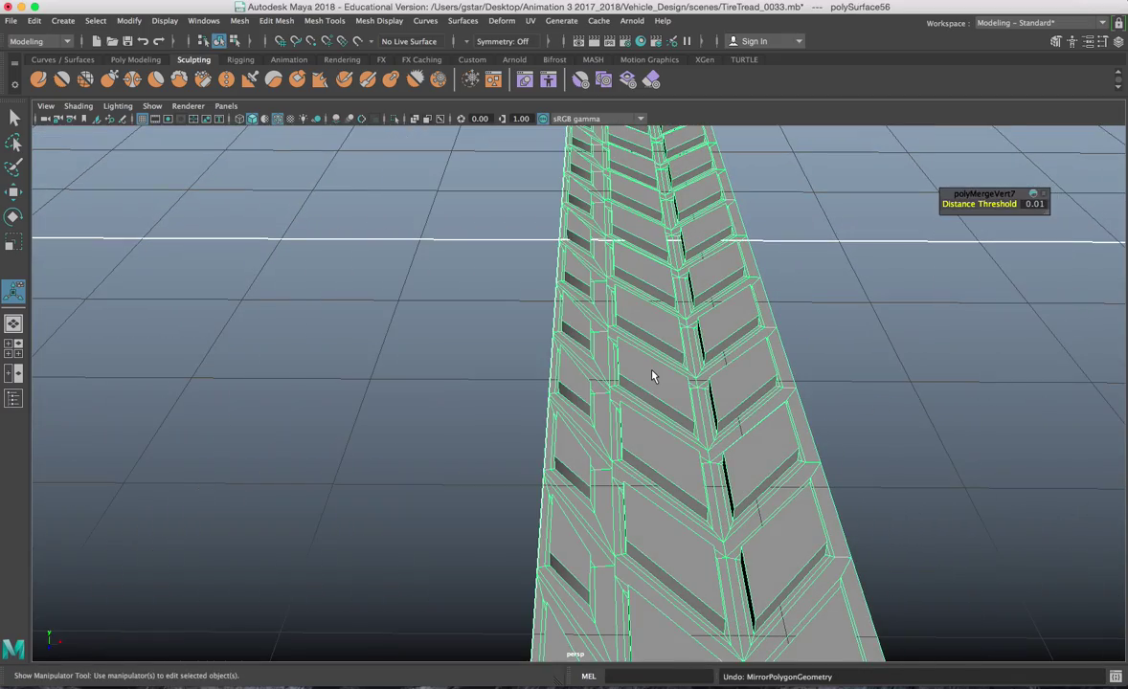
In the top view, select the vertices along the strip's inner border in vertex mode
key(space)
key(space)
scroll(488, 304, up, 5)
scroll(486, 303, up, 3)
alt+middle_drag(486, 303, 588, 366)
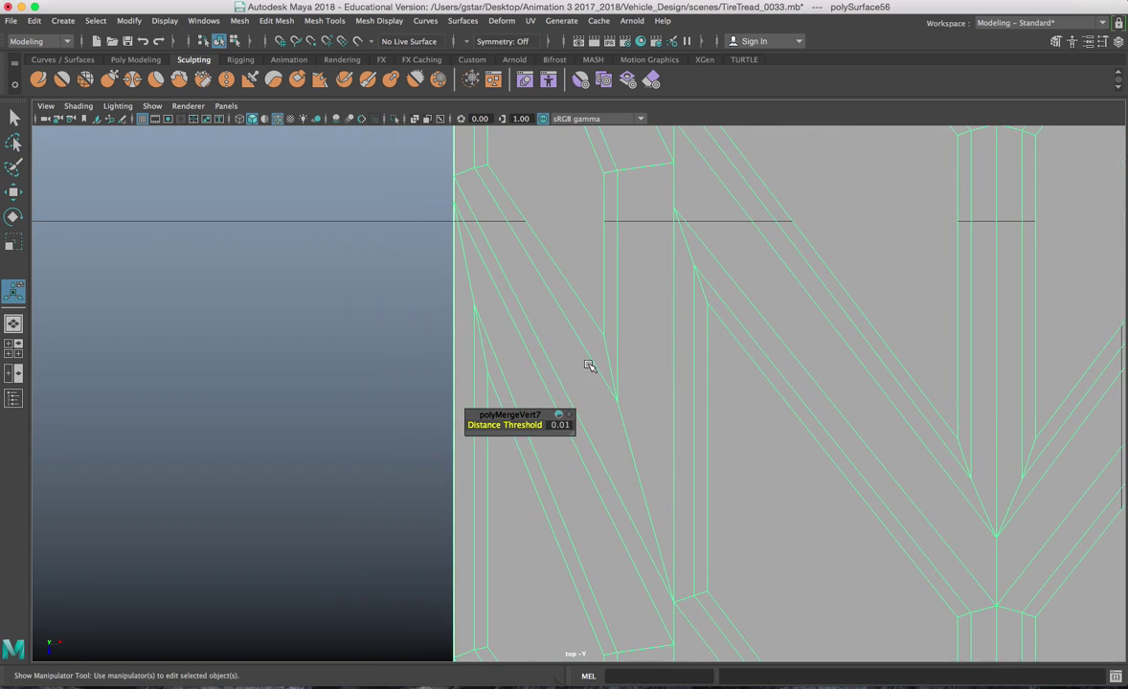
scroll(588, 365, down, 4)
right_drag(583, 303, 547, 300)
right_drag(547, 290, 496, 283)
scroll(496, 283, down, 3)
alt+middle_drag(496, 282, 498, 351)
scroll(517, 272, down, 1)
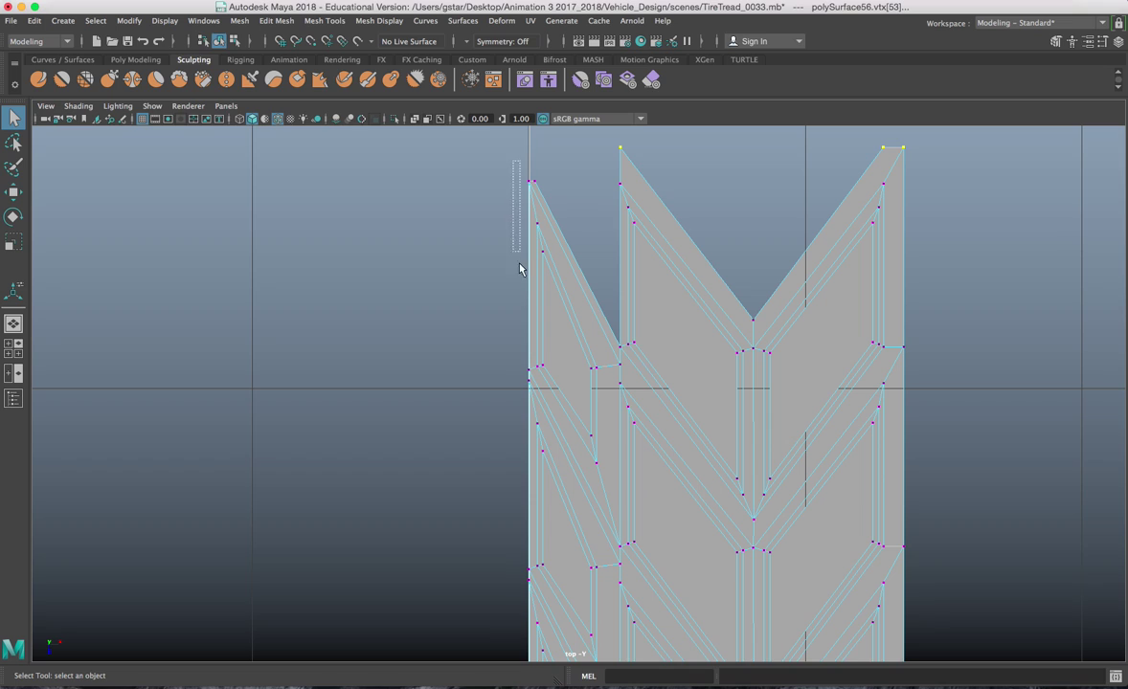
drag(518, 161, 531, 442)
scroll(530, 446, down, 2)
alt+middle_drag(530, 479, 532, 348)
scroll(527, 350, down, 3)
alt+middle_drag(527, 407, 531, 347)
scroll(553, 347, down, 3)
Switch to edge selection and select an edge on the strip's inner border
right_drag(574, 289, 572, 252)
click(557, 165)
scroll(576, 400, down, 3)
alt+middle_drag(575, 404, 597, 281)
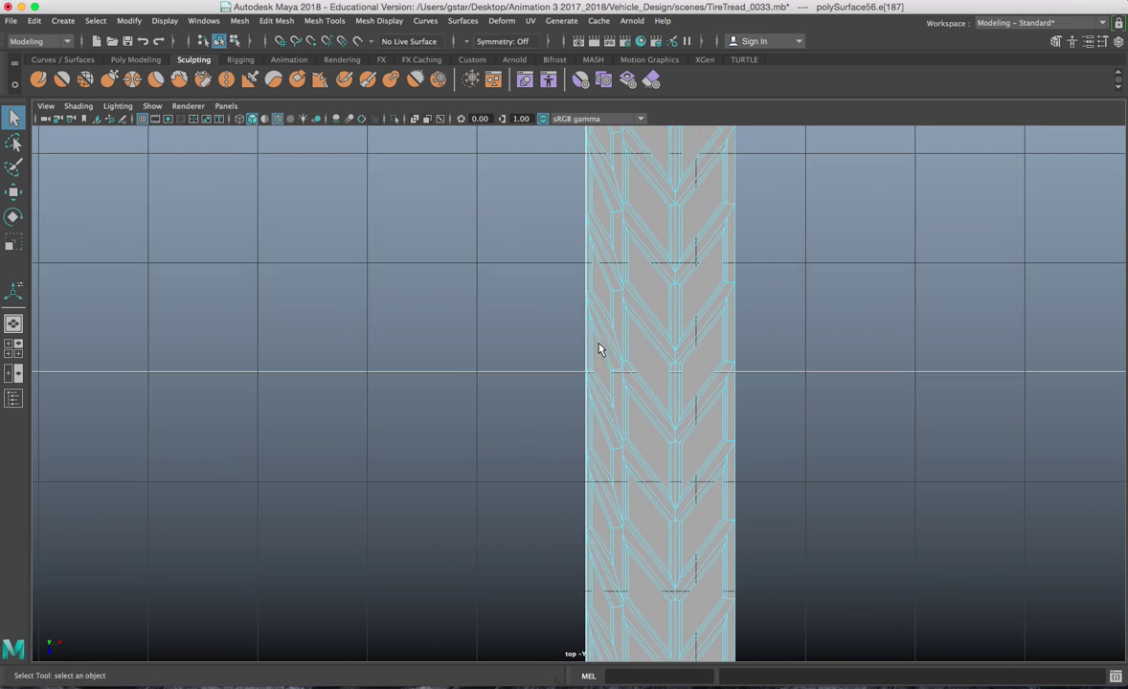
Select the whole border edge loop along the straight inner side of the tread strip
alt+middle_drag(595, 532, 587, 321)
alt+middle_drag(601, 643, 576, 395)
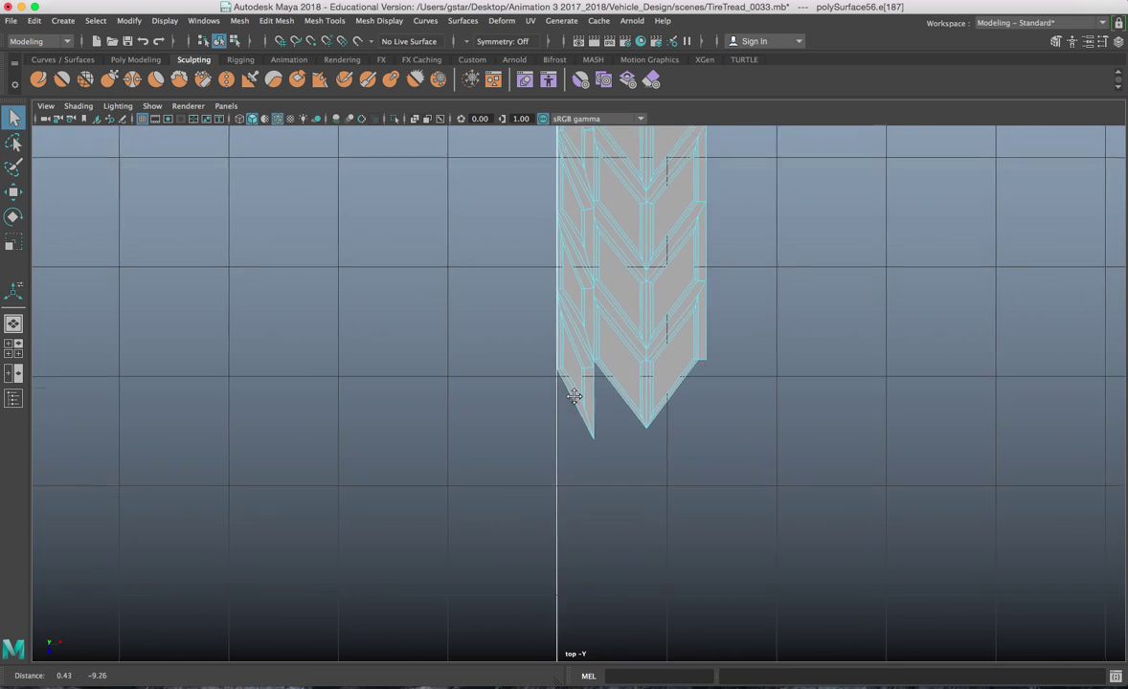
scroll(573, 403, up, 5)
scroll(550, 308, up, 5)
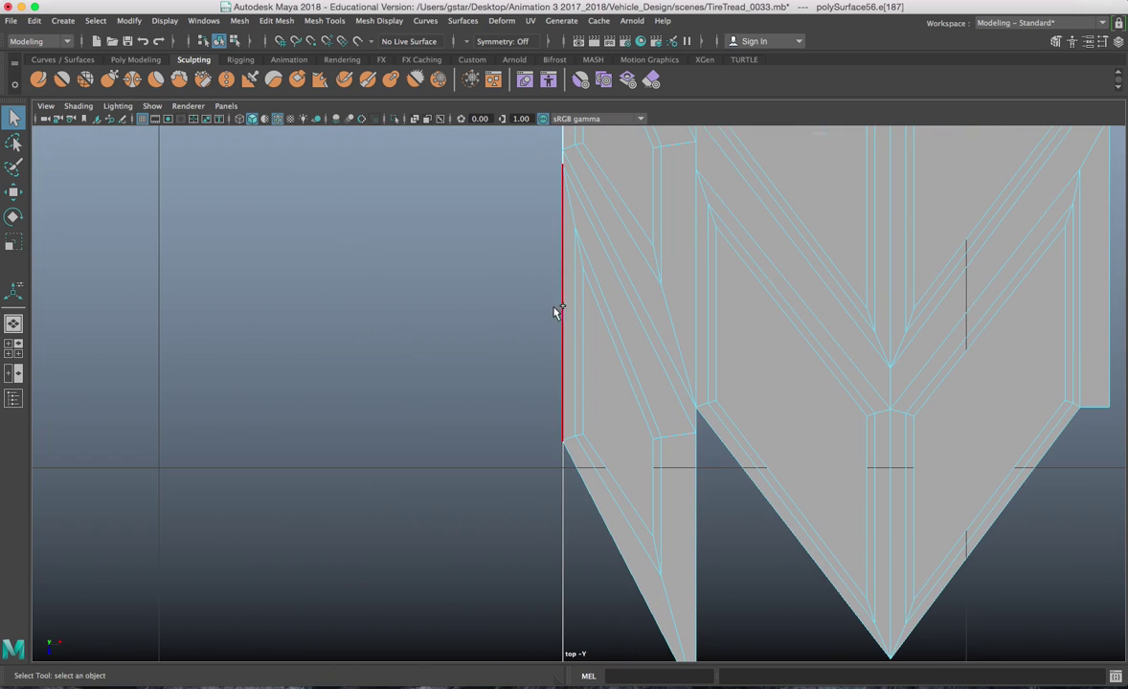
scroll(566, 287, down, 8)
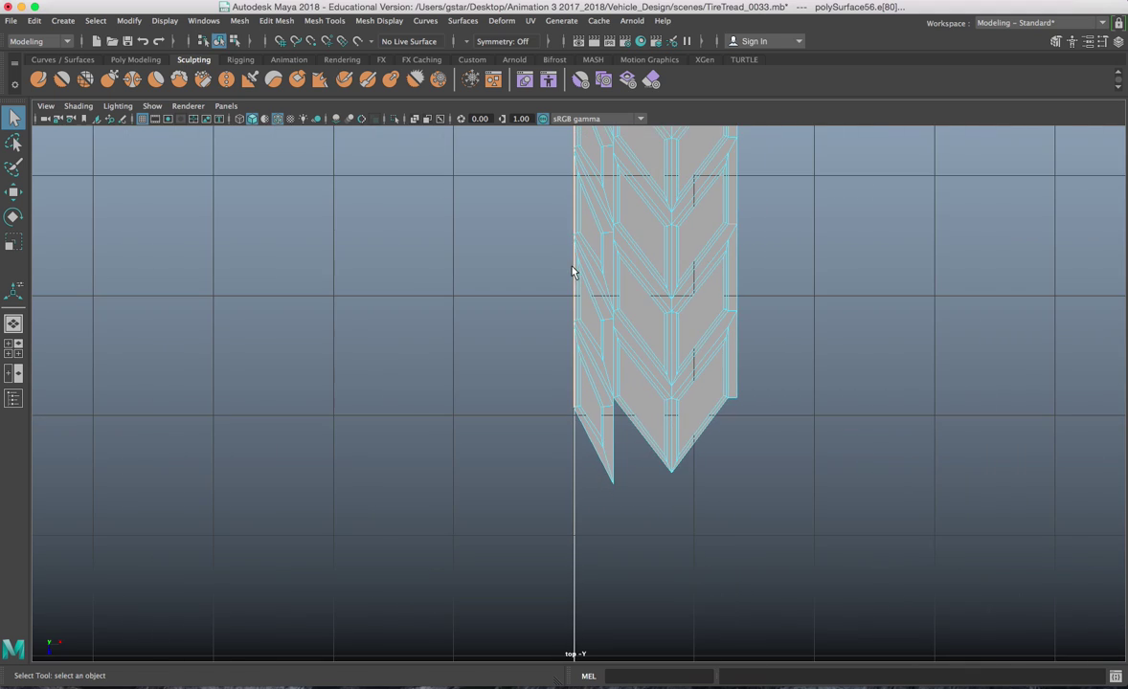
alt+middle_drag(591, 383, 589, 476)
Scale the selected border edges flat along X and snap them to the grid line at the tread's inner side
key(r)
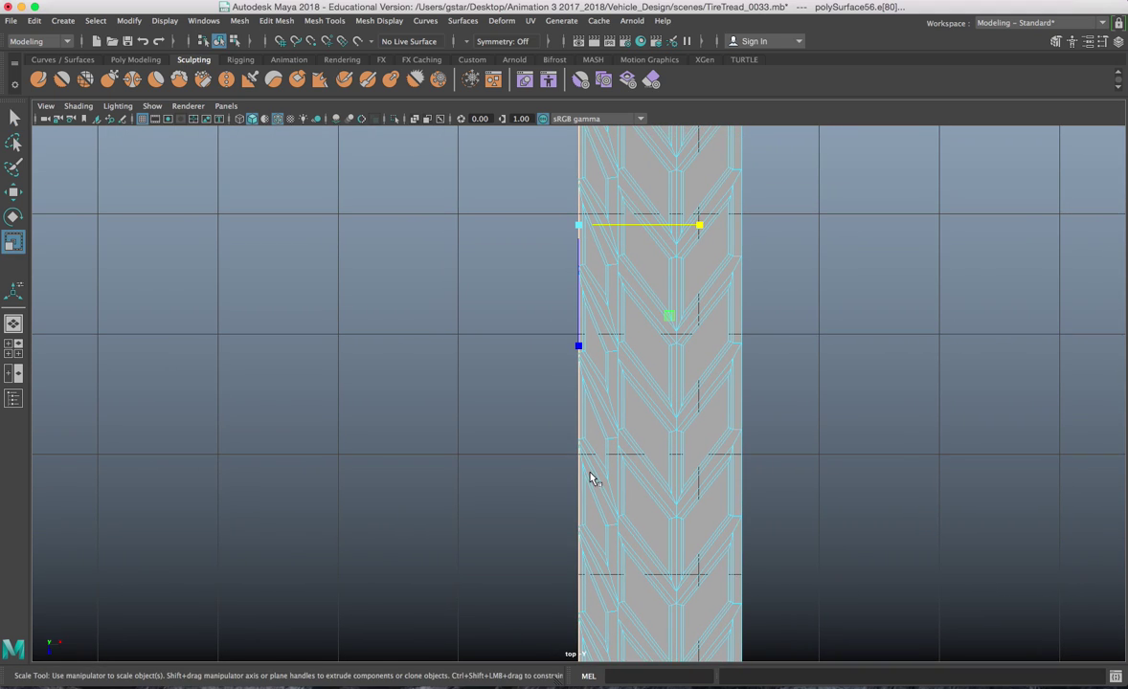
drag(699, 227, 587, 230)
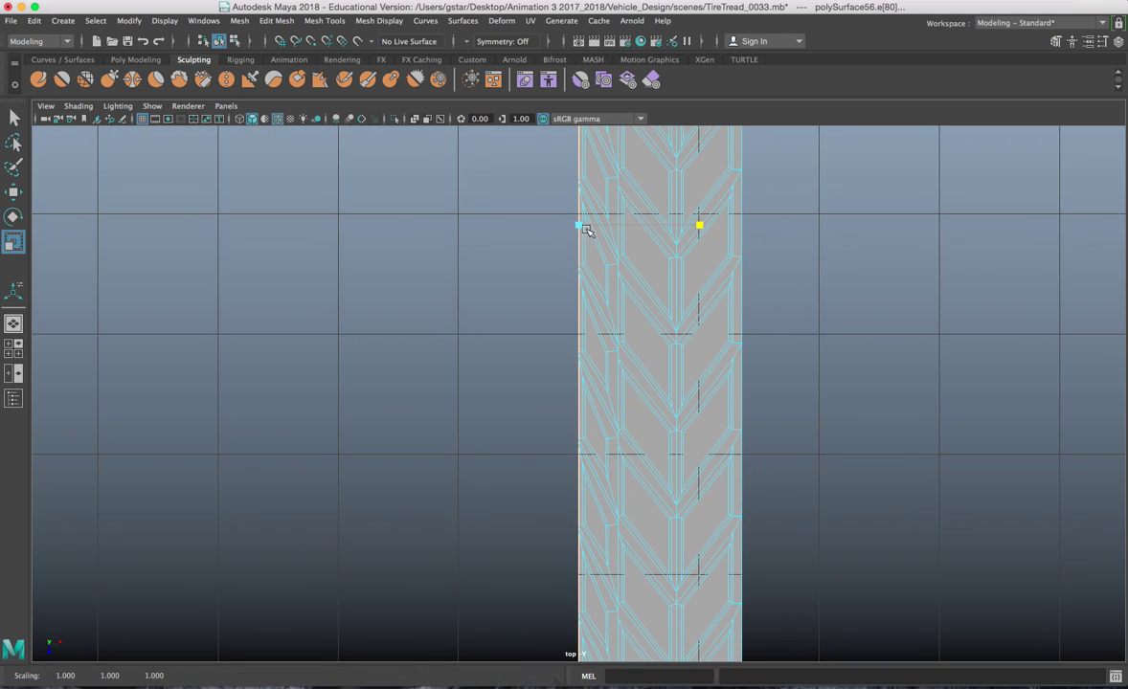
key(w)
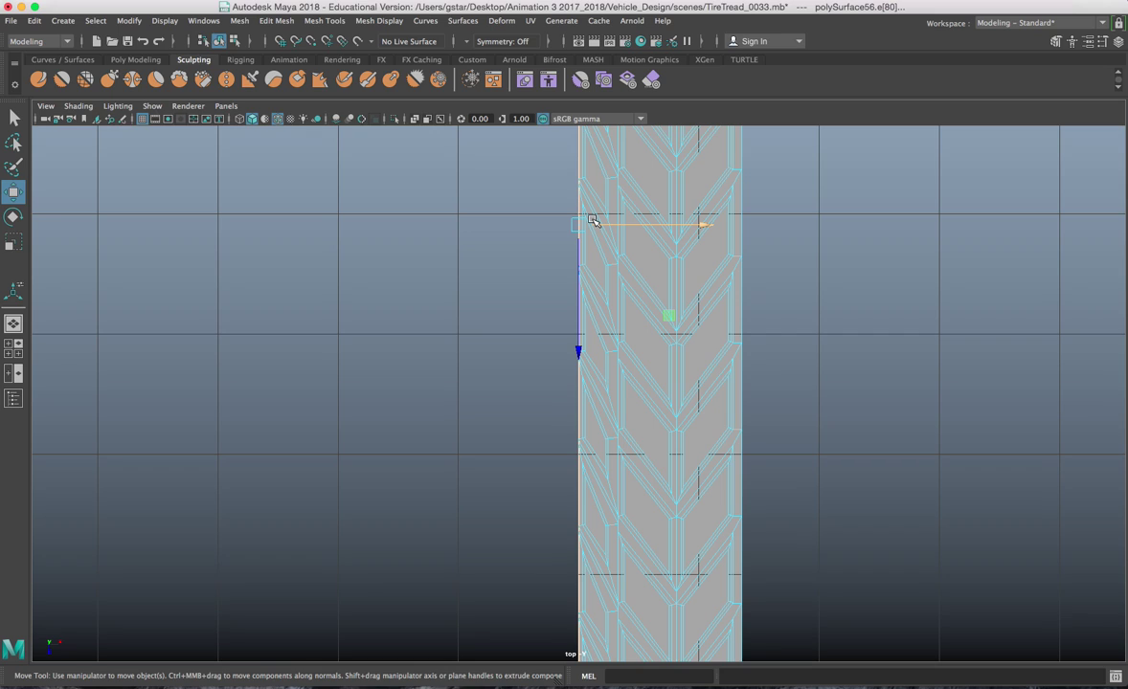
drag(601, 224, 572, 224)
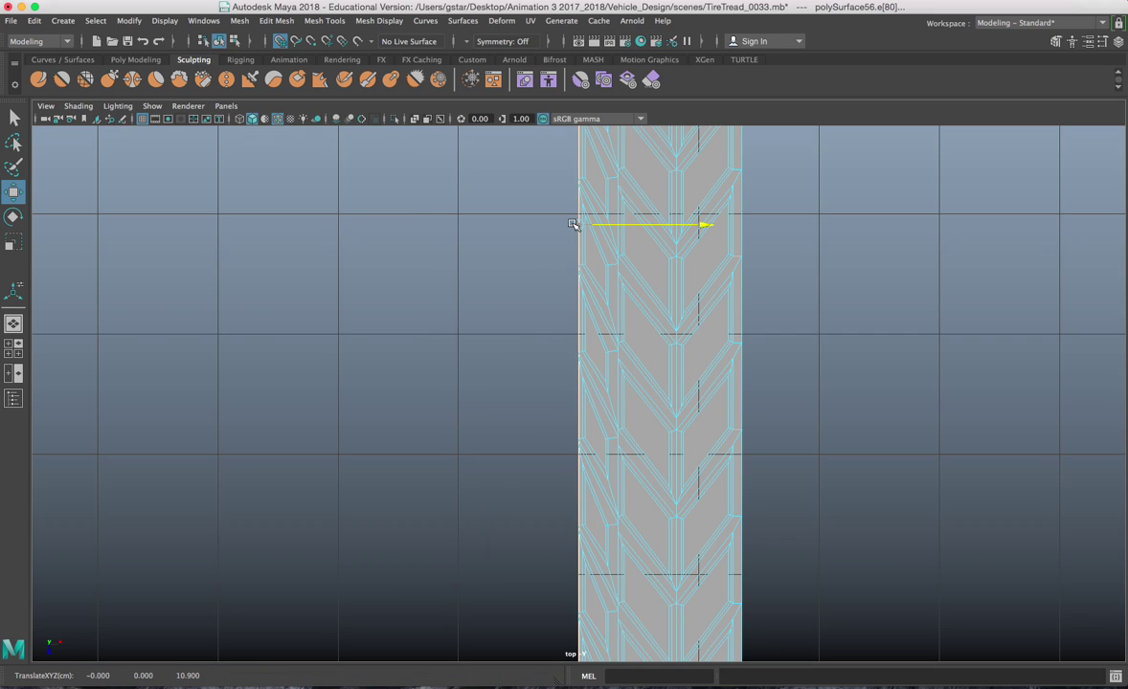
Return to object mode and snap the tread strip's pivot onto the grid line at its inner edge
right_drag(591, 198, 632, 181)
scroll(620, 257, down, 2)
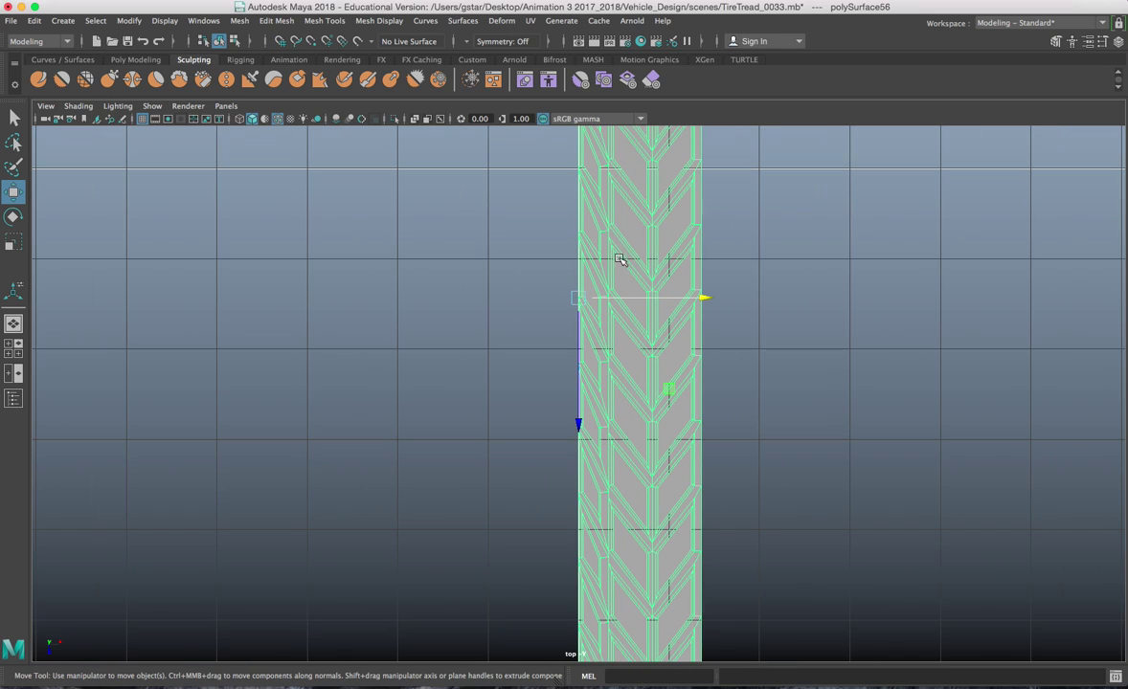
drag(631, 292, 581, 298)
key(d)
key(v)
key(x)
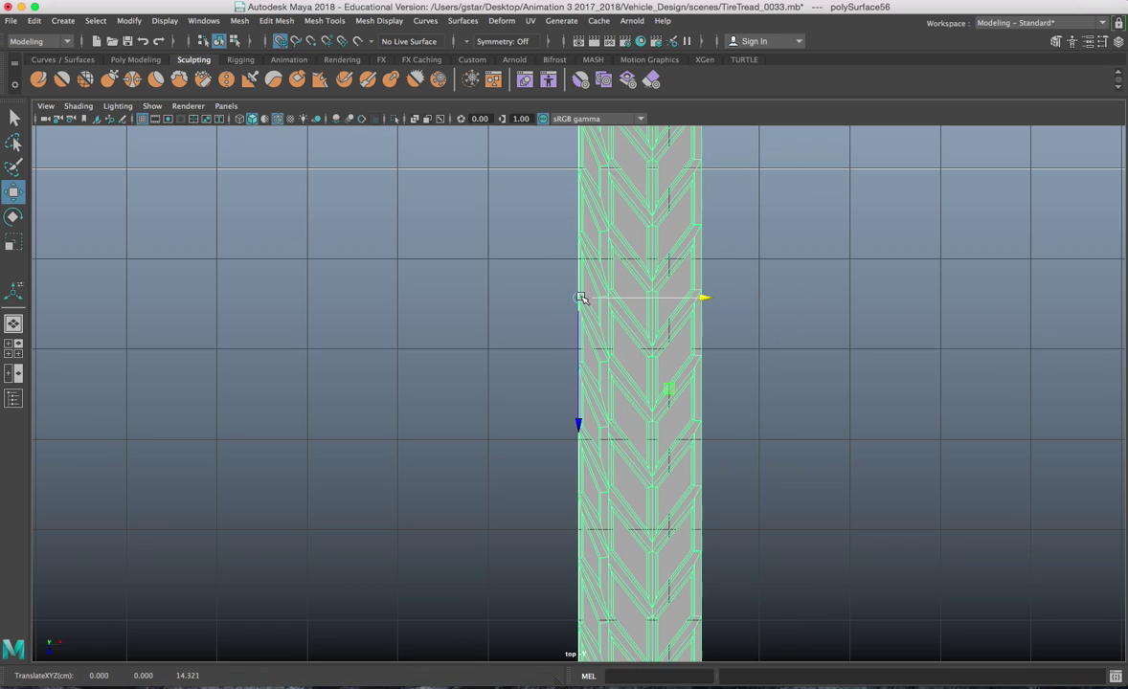
Duplicate the tread strip and mirror the copy by setting its Scale X to -1
key(ctrl+d)
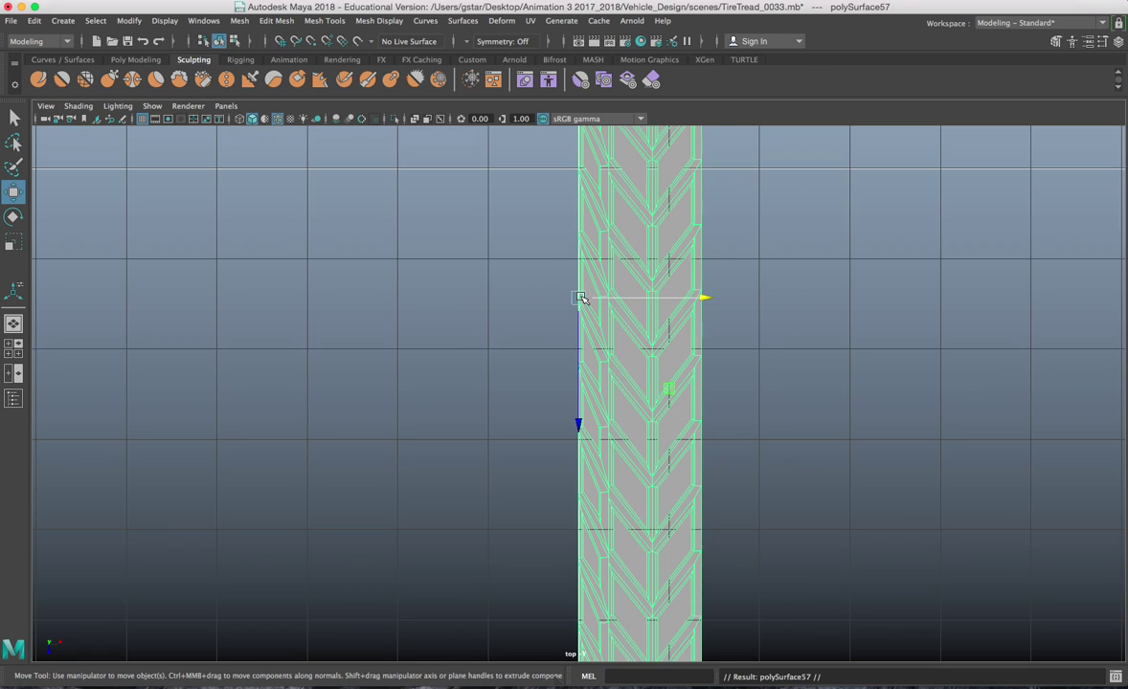
click(1118, 41)
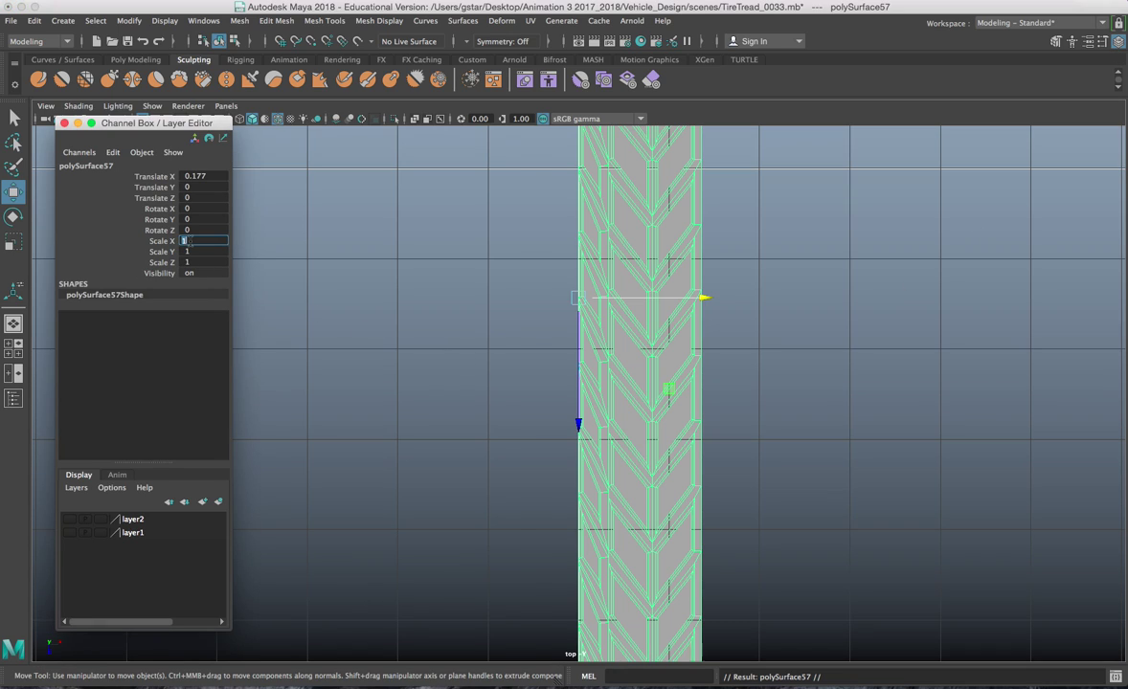
click(189, 242)
text(-1)
key(Return)
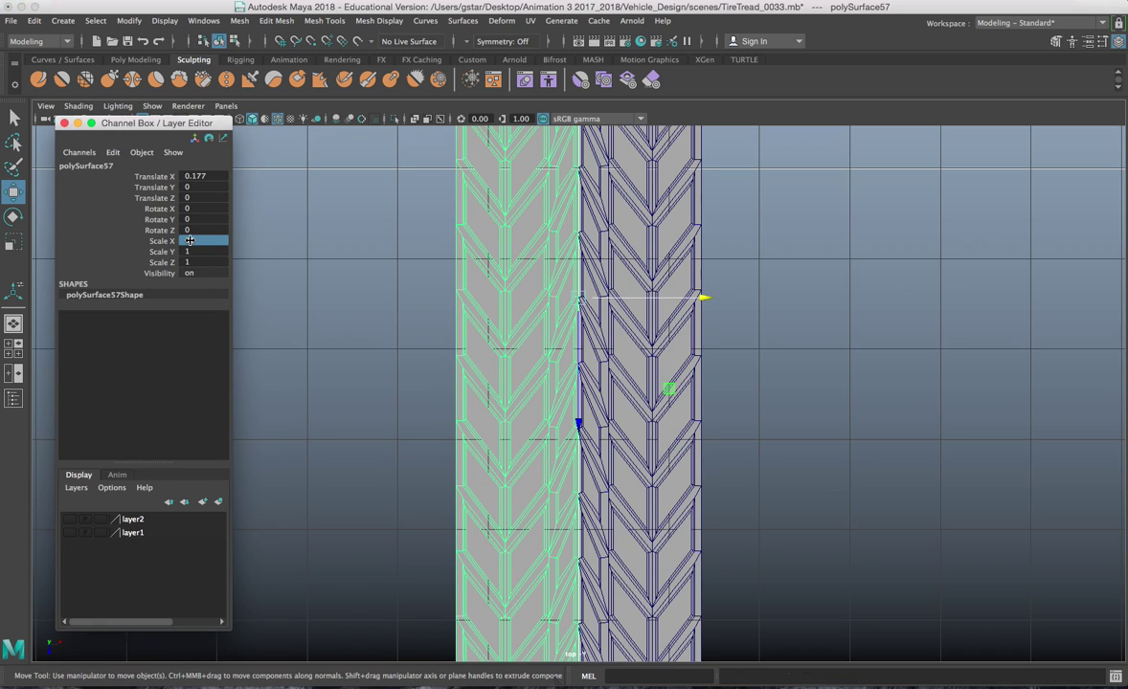
Combine the original tread strip and its mirrored copy into a single mesh and close the channel editor
shift+click(641, 214)
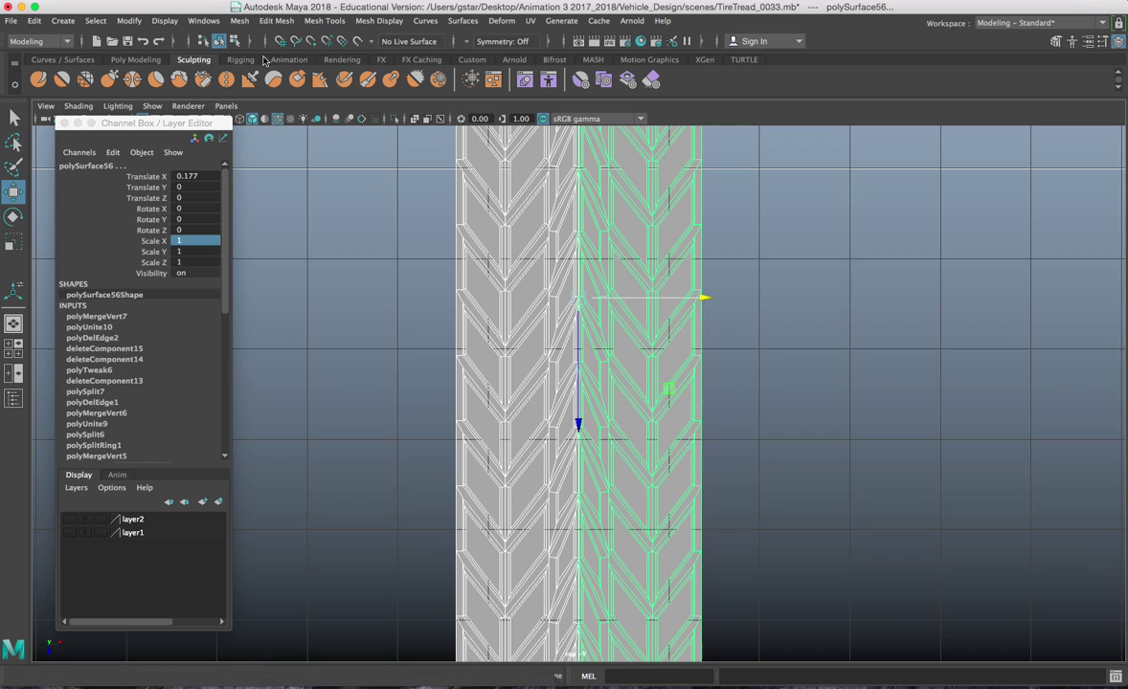
click(239, 21)
click(266, 69)
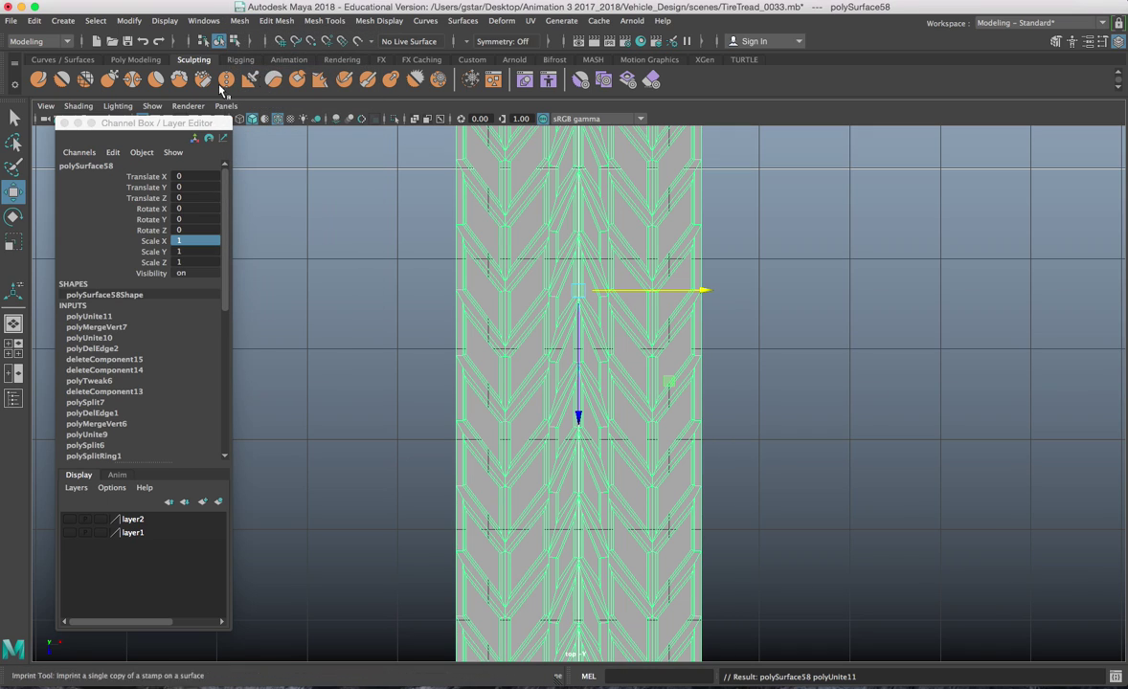
click(63, 124)
Switch to the perspective view and merge the combined tread's overlapping vertices
right_drag(469, 224, 632, 224)
click(670, 241)
key(space)
key(space)
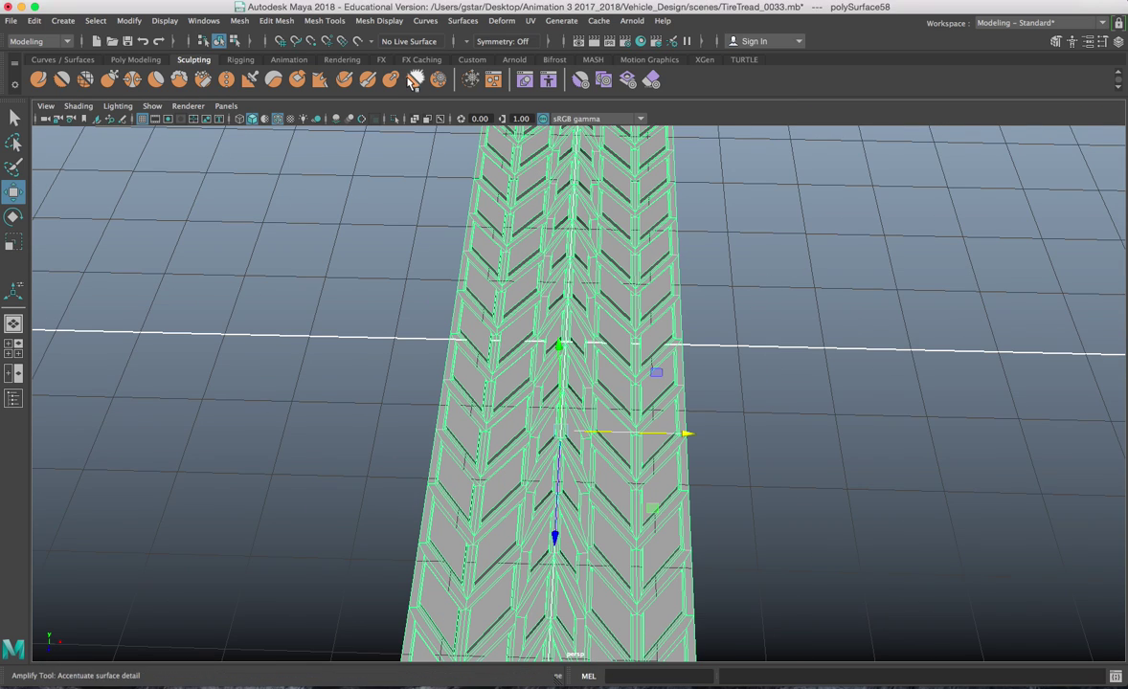
click(276, 20)
mouse_move(248, 24)
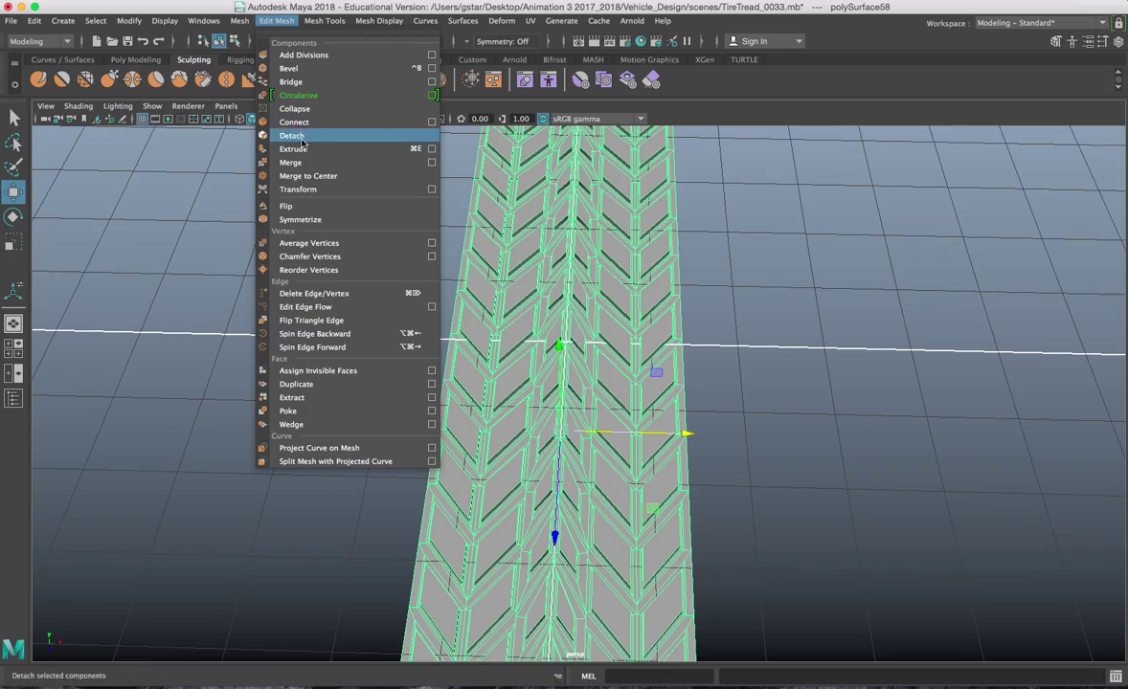
click(292, 163)
Examine the merged tread from several angles, including a low side view along its length
alt+drag(536, 316, 543, 287)
right_drag(543, 288, 575, 276)
alt+drag(748, 404, 596, 415)
key(w)
click(547, 381)
alt+drag(546, 381, 433, 268)
click(431, 206)
scroll(433, 268, down, 5)
alt+middle_drag(433, 268, 605, 317)
alt+drag(607, 347, 602, 329)
click(602, 330)
scroll(602, 331, up, 5)
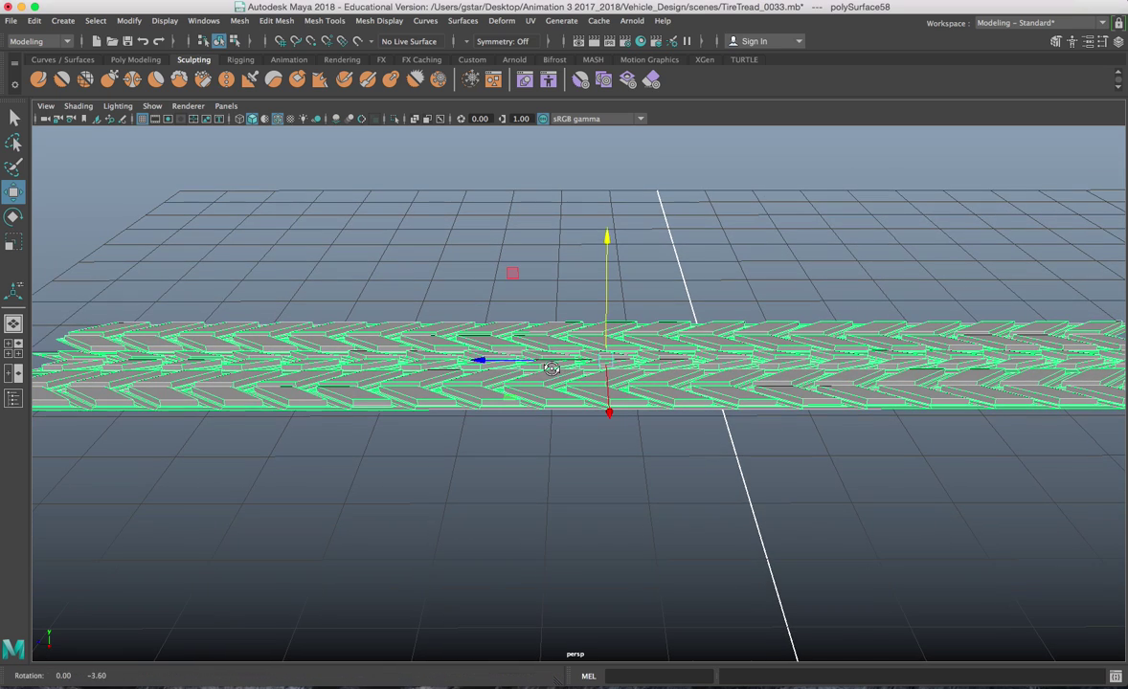
Add a nonlinear Bend deformer to the tread mesh
click(502, 20)
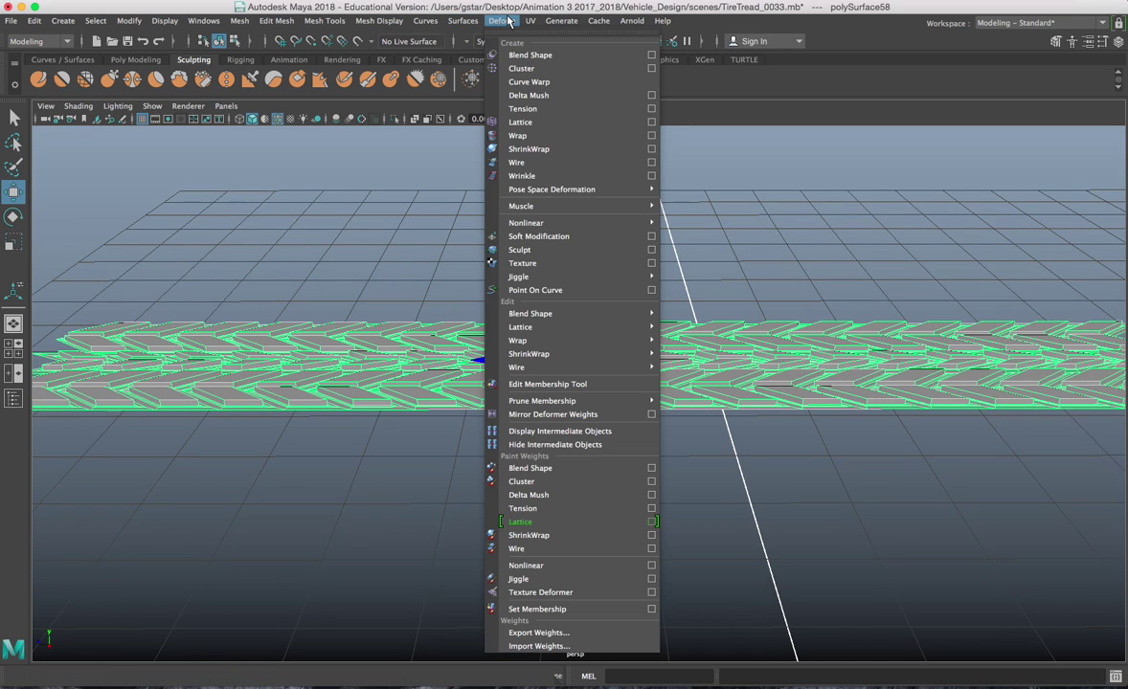
mouse_move(578, 198)
mouse_move(575, 222)
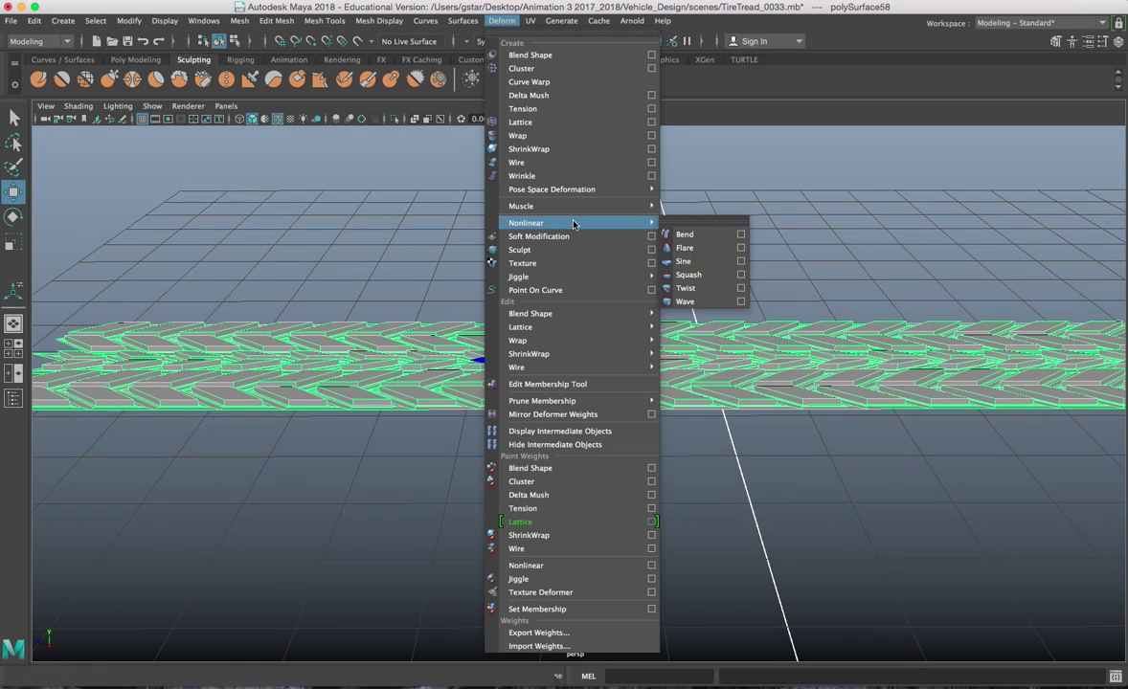
click(685, 223)
Show the bend deformer's attributes and set its curvature to about 85.9
alt+drag(651, 302, 663, 330)
key(ctrl+a)
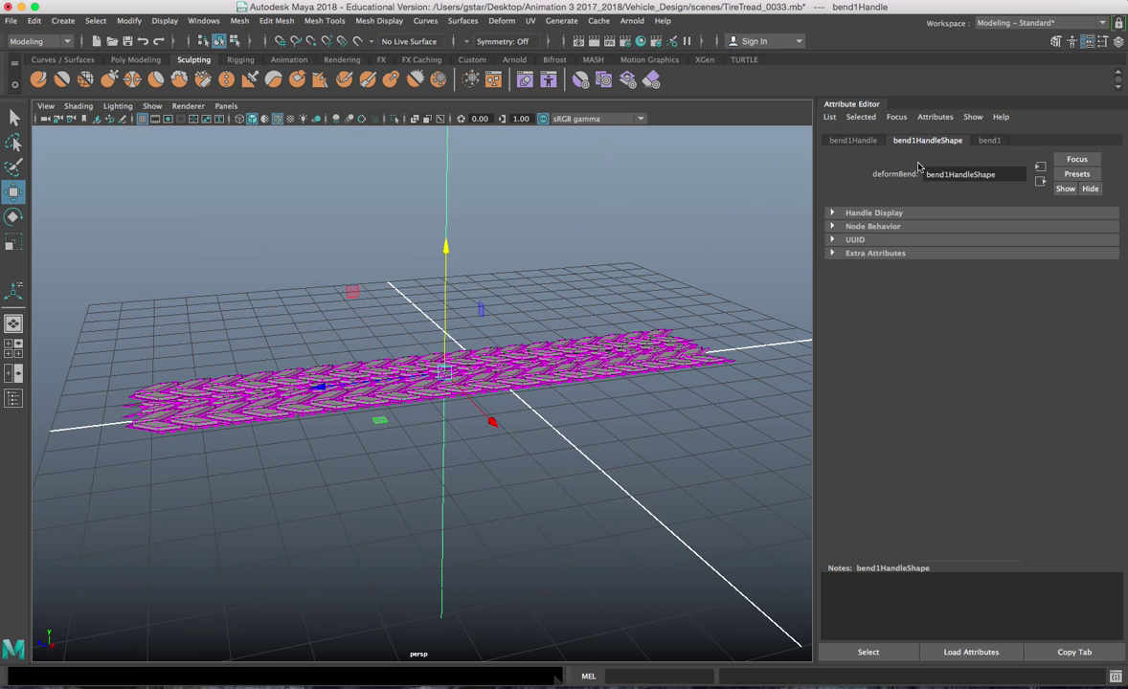
click(989, 141)
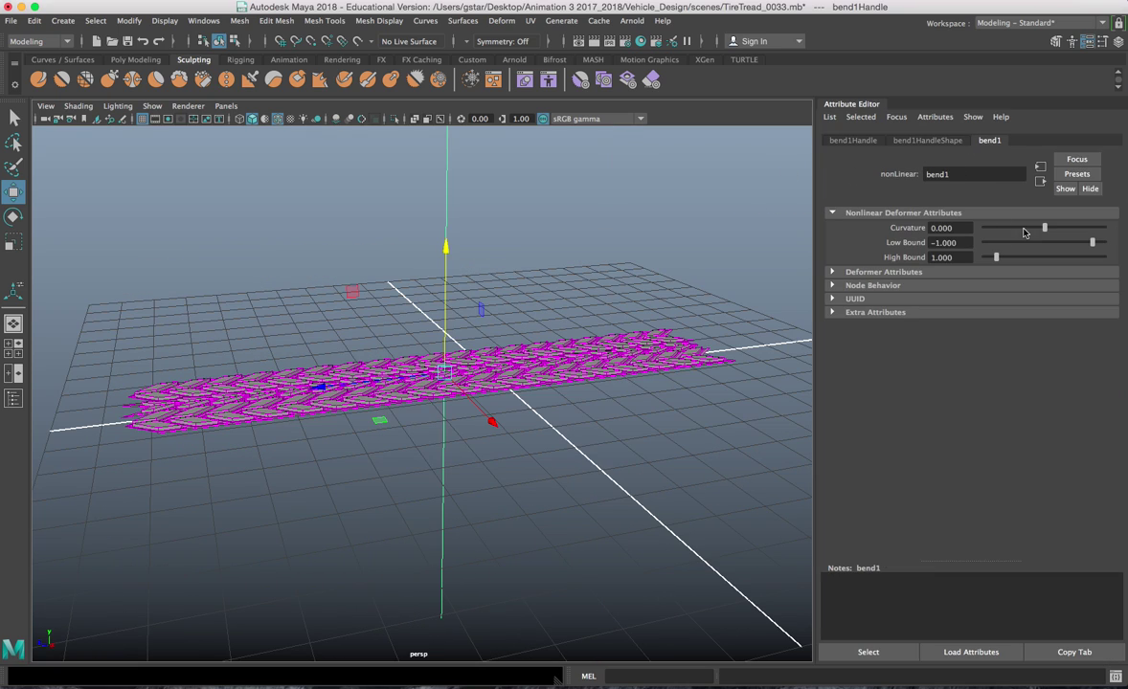
drag(1045, 228, 1072, 229)
mouse_move(517, 301)
alt+mouse_down()
mouse_move(595, 296)
mouse_move(503, 314)
mouse_move(509, 320)
alt+mouse_up()
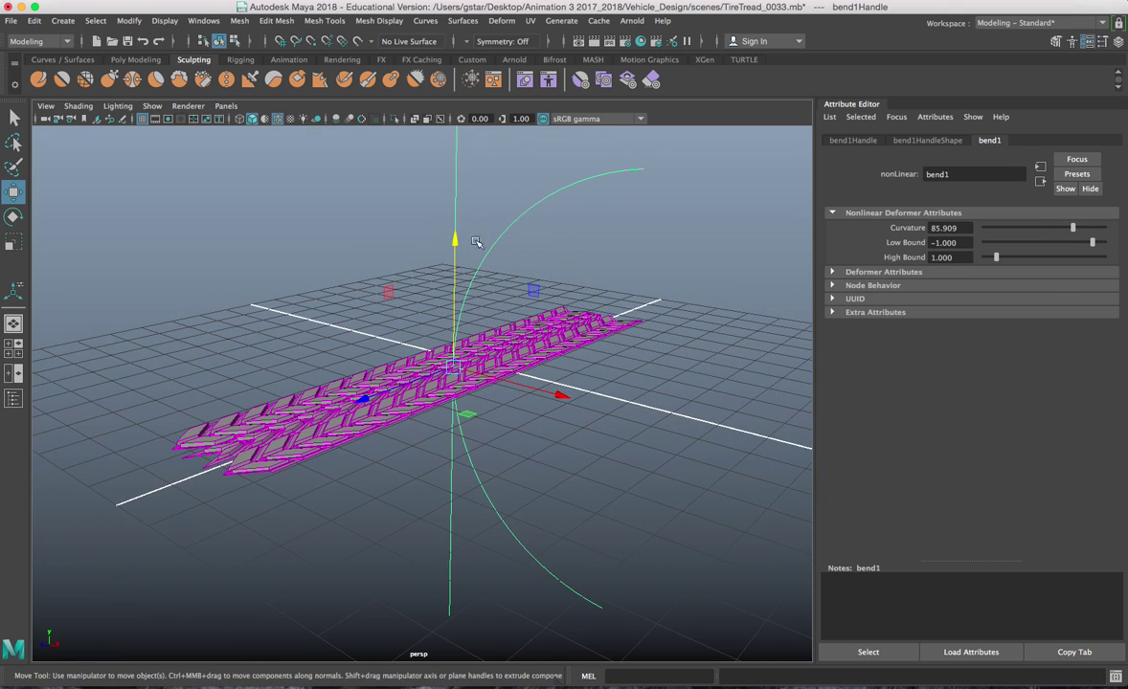
Rotate the bend handle about two axes so it lies along the tread's length and curls both ends downward
key(e)
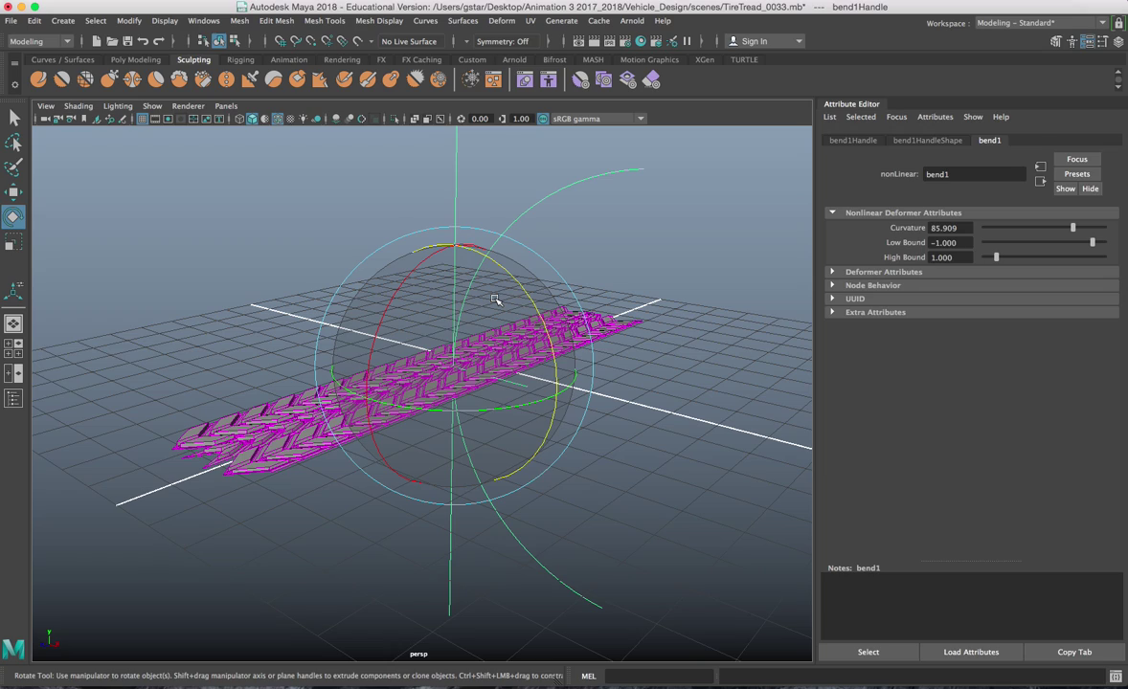
alt+drag(489, 314, 329, 372)
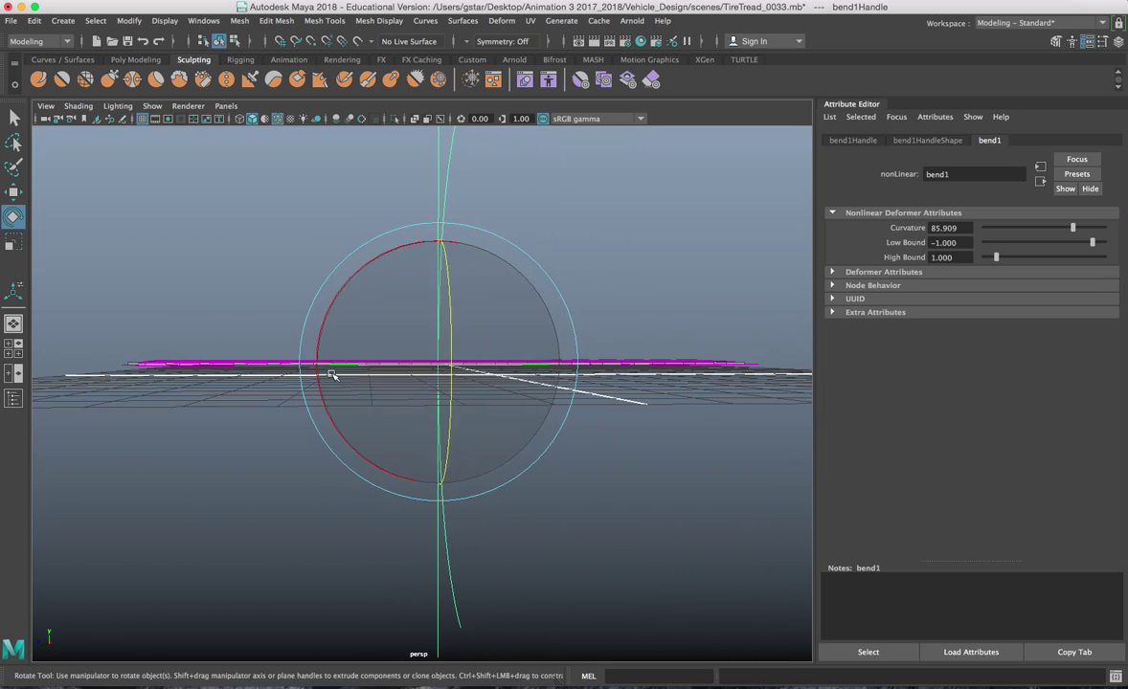
alt+drag(308, 321, 442, 364)
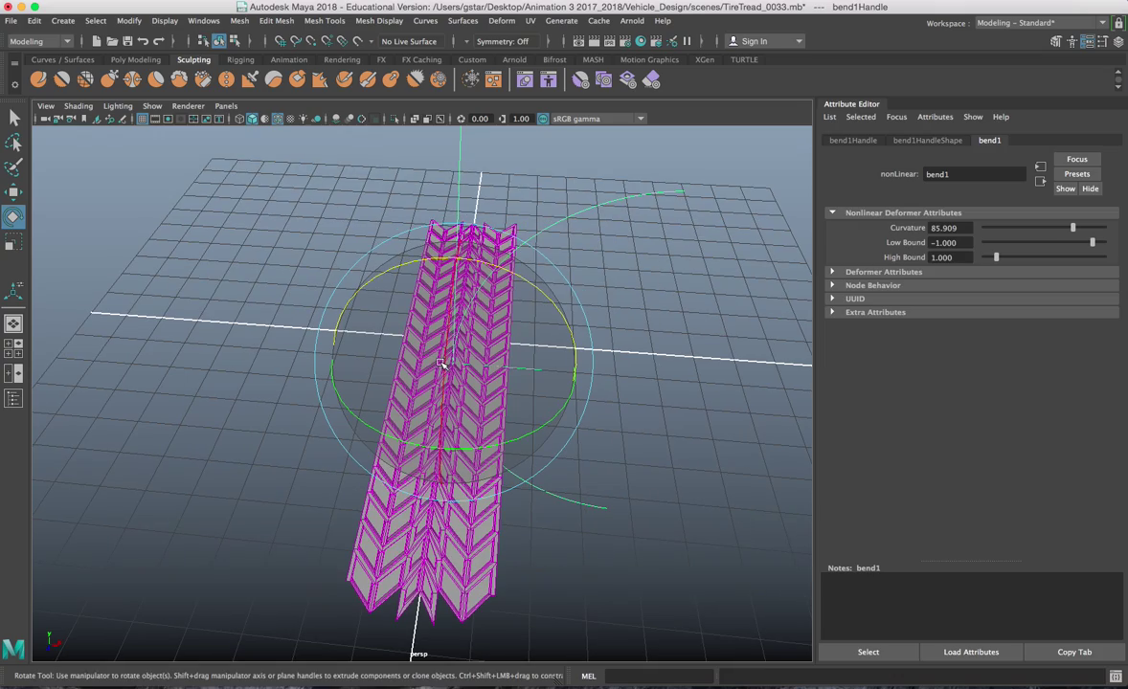
drag(558, 415, 462, 425)
alt+drag(651, 424, 526, 412)
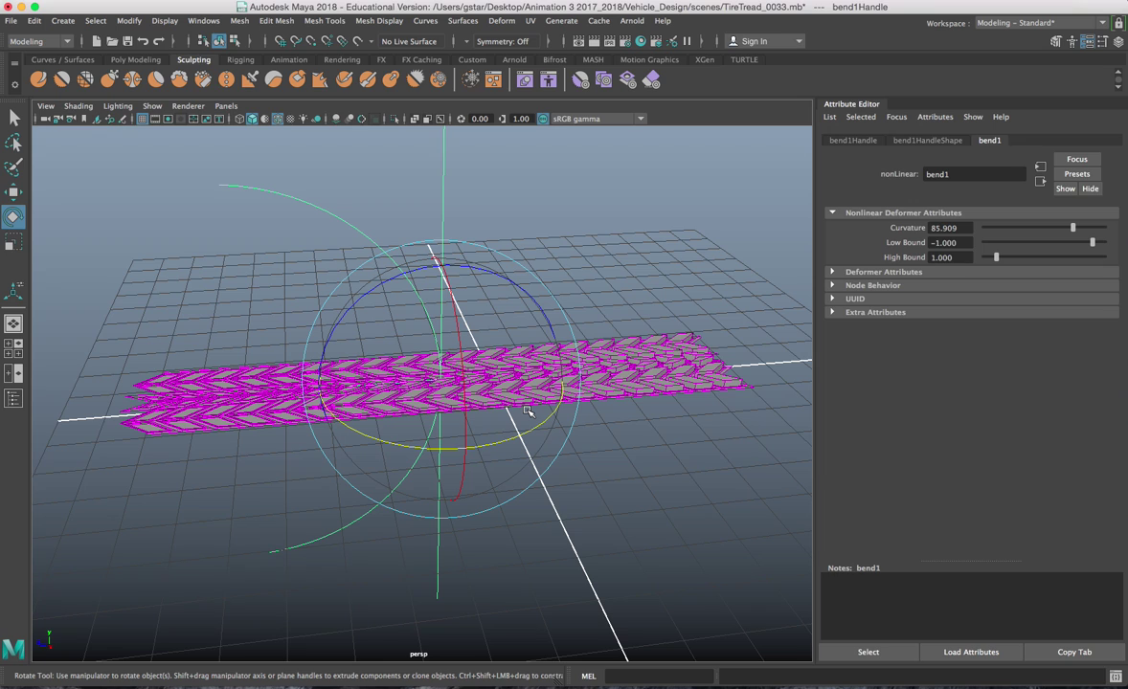
drag(404, 283, 324, 381)
mouse_move(548, 458)
alt+mouse_down()
mouse_move(549, 493)
mouse_move(546, 473)
alt+mouse_up()
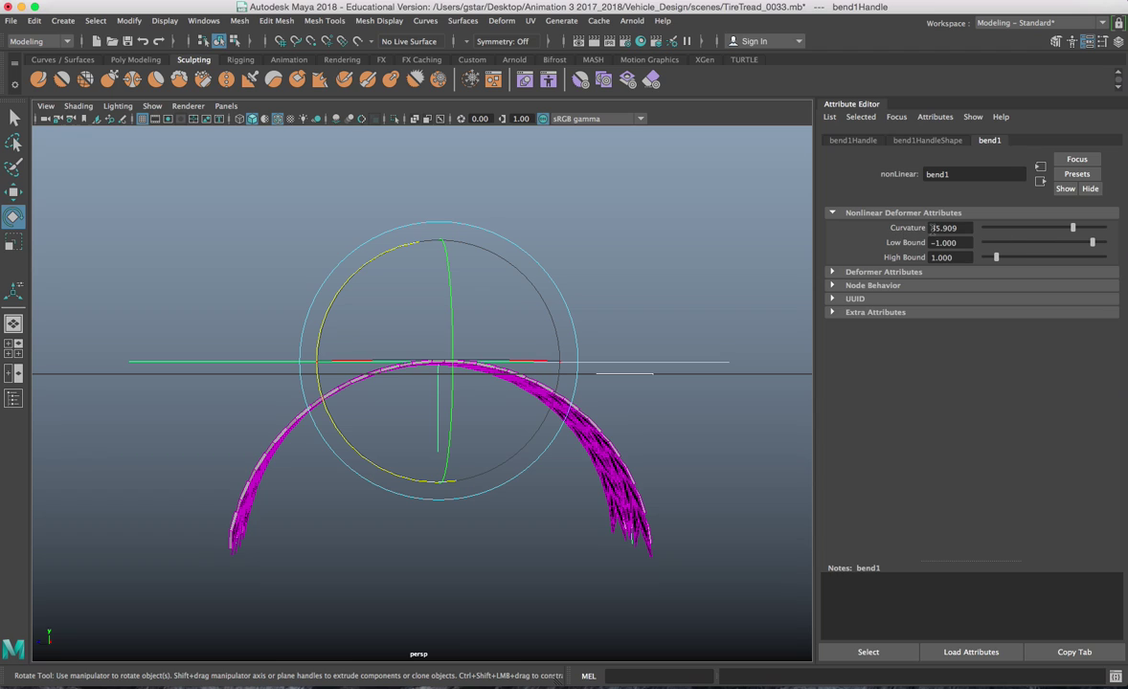
Set the bend curvature to 180 and inspect the gap between the tread's two ends
click(959, 228)
text(180)
key(Return)
alt+drag(543, 447, 550, 404)
scroll(601, 439, up, 5)
scroll(555, 383, up, 5)
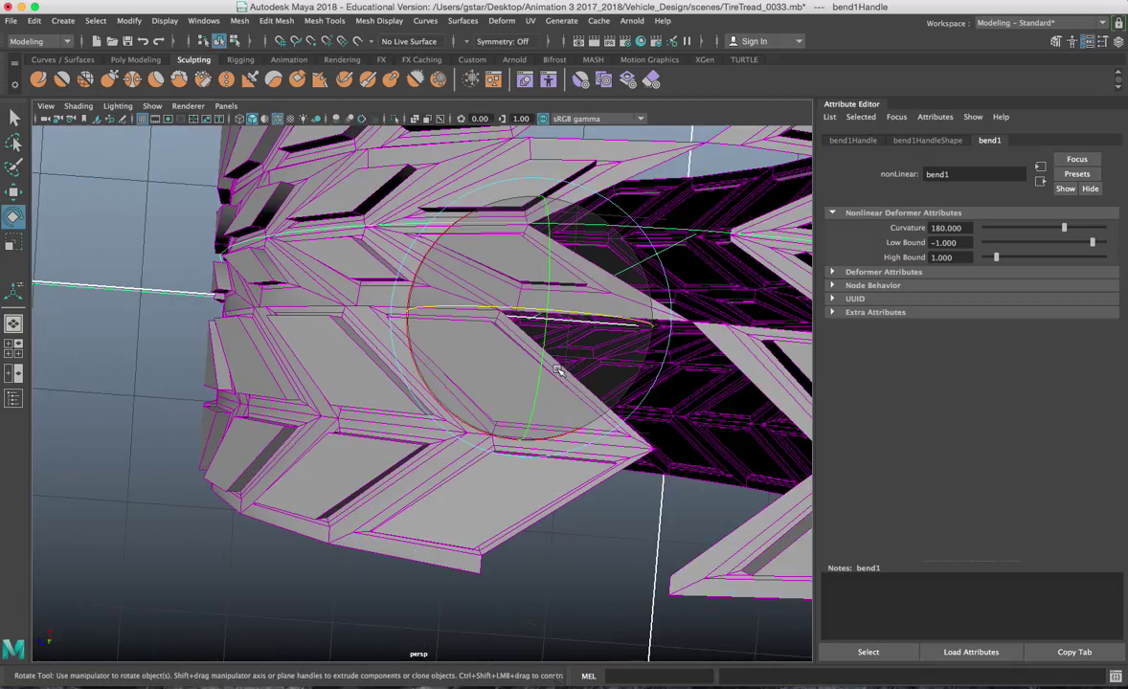
alt+right_drag(569, 342, 507, 378)
alt+drag(508, 378, 611, 228)
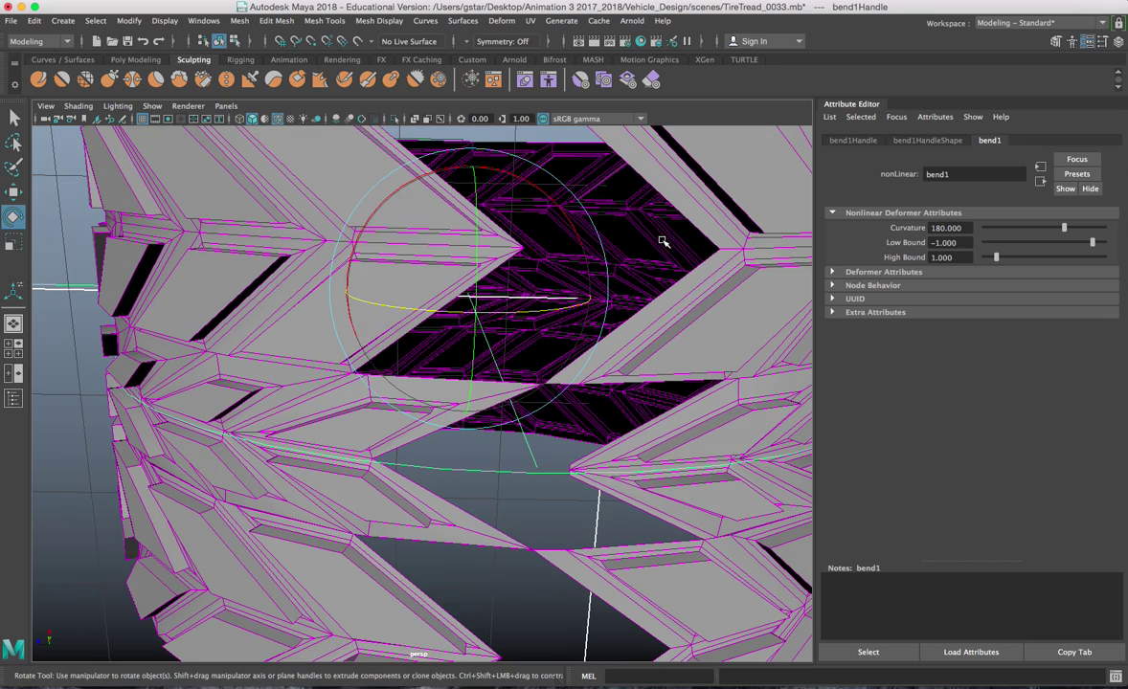
scroll(611, 227, down, 3)
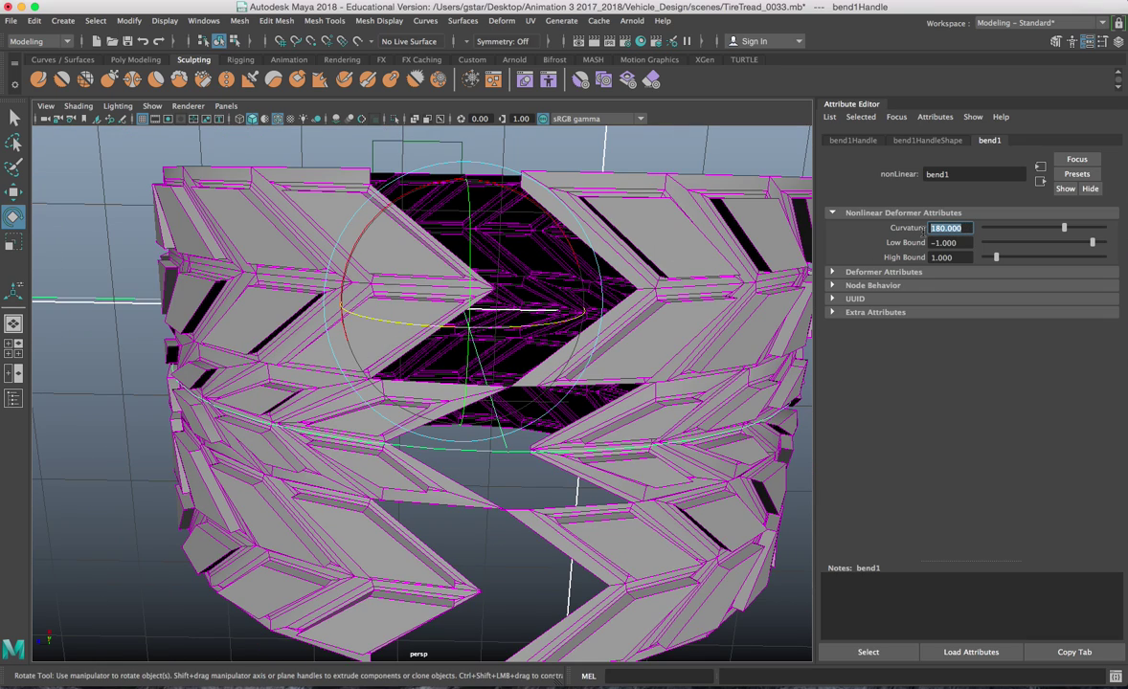
Try bend curvature values of 188.5 and 189 to narrow the gap between the tread's ends
click(924, 233)
text(188)
key(Return)
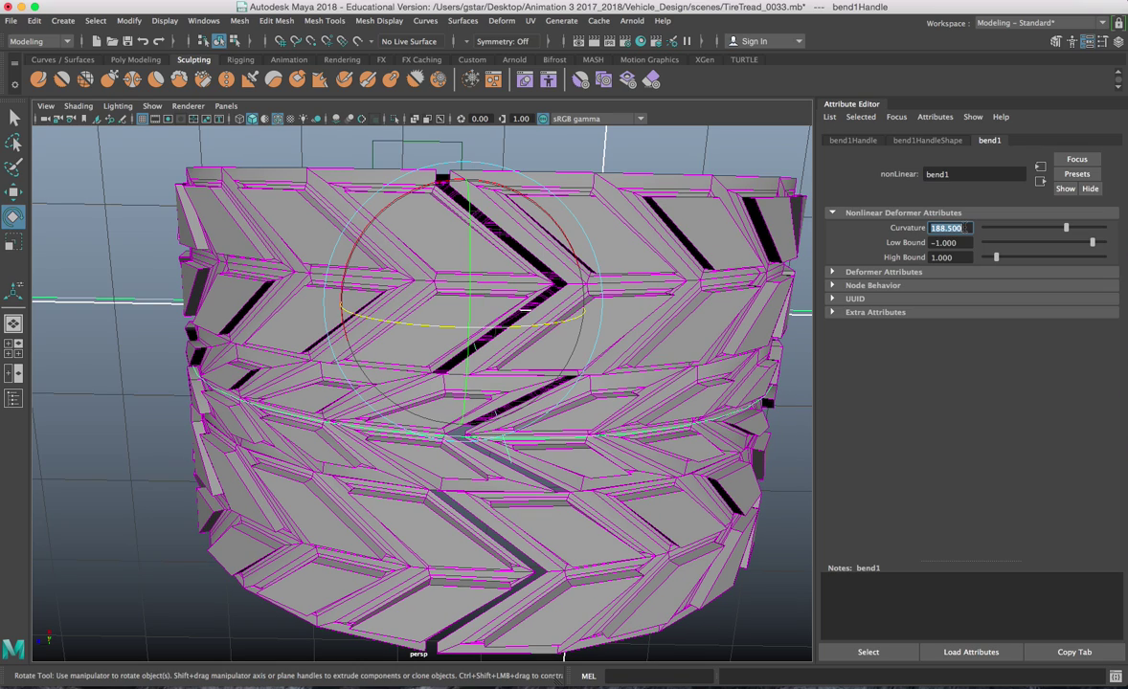
text(9)
key(Return)
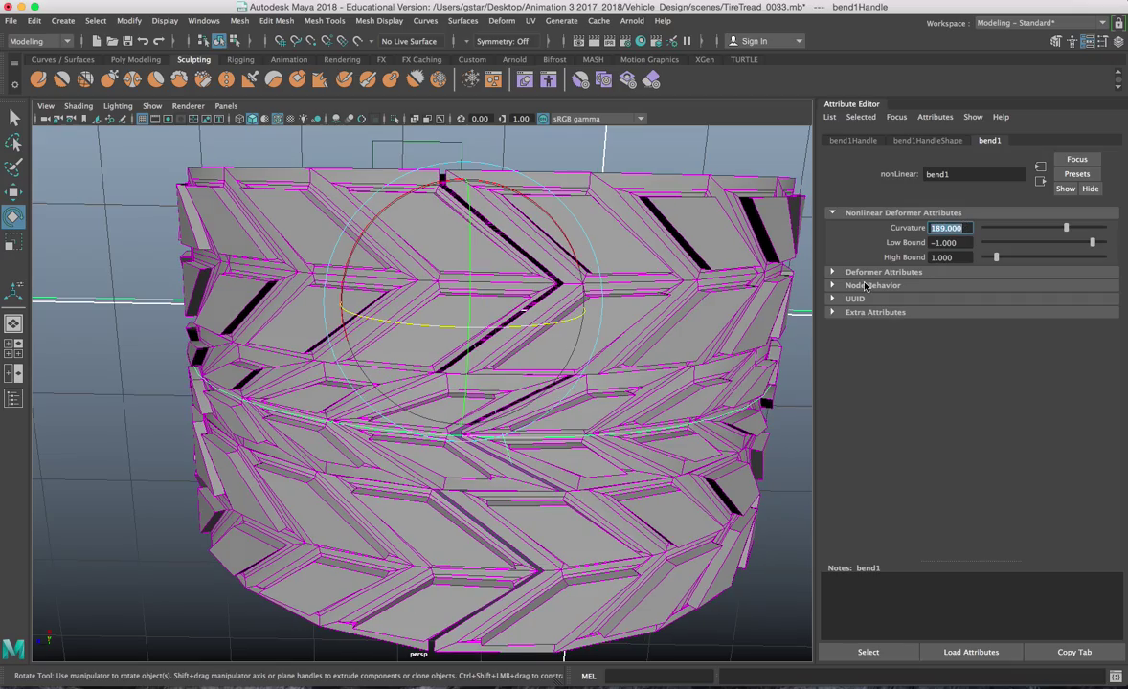
Set the bend curvature to 190 and check up close how the tread's ends meet at the seam
alt+drag(679, 314, 728, 315)
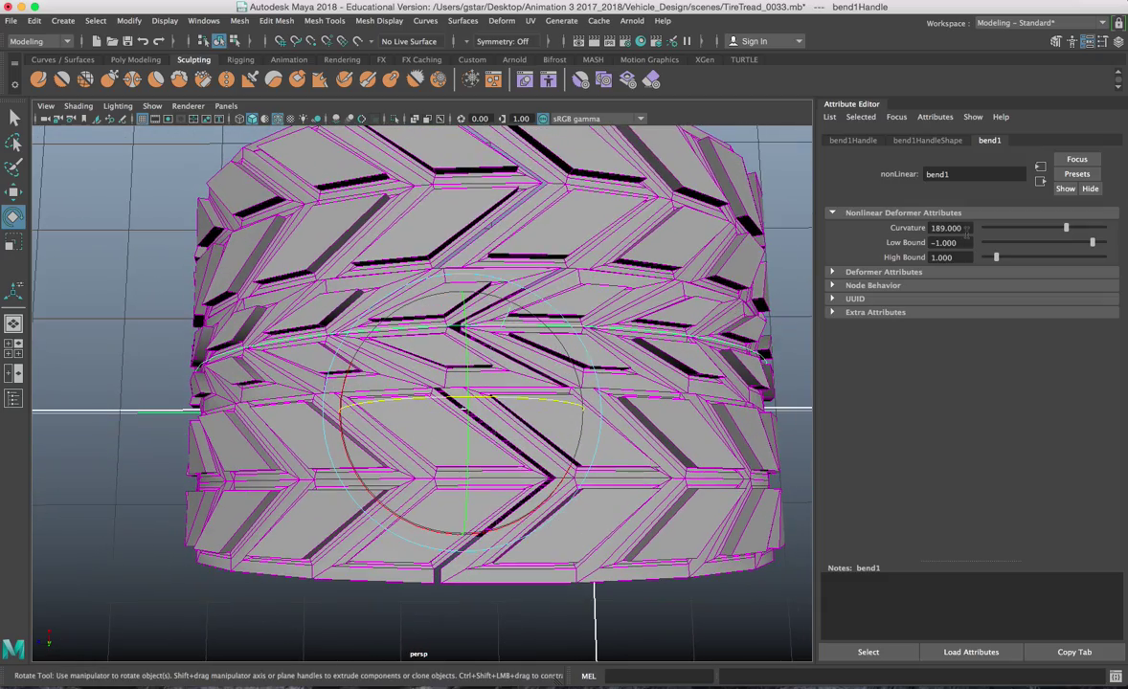
click(933, 228)
text(190)
key(Return)
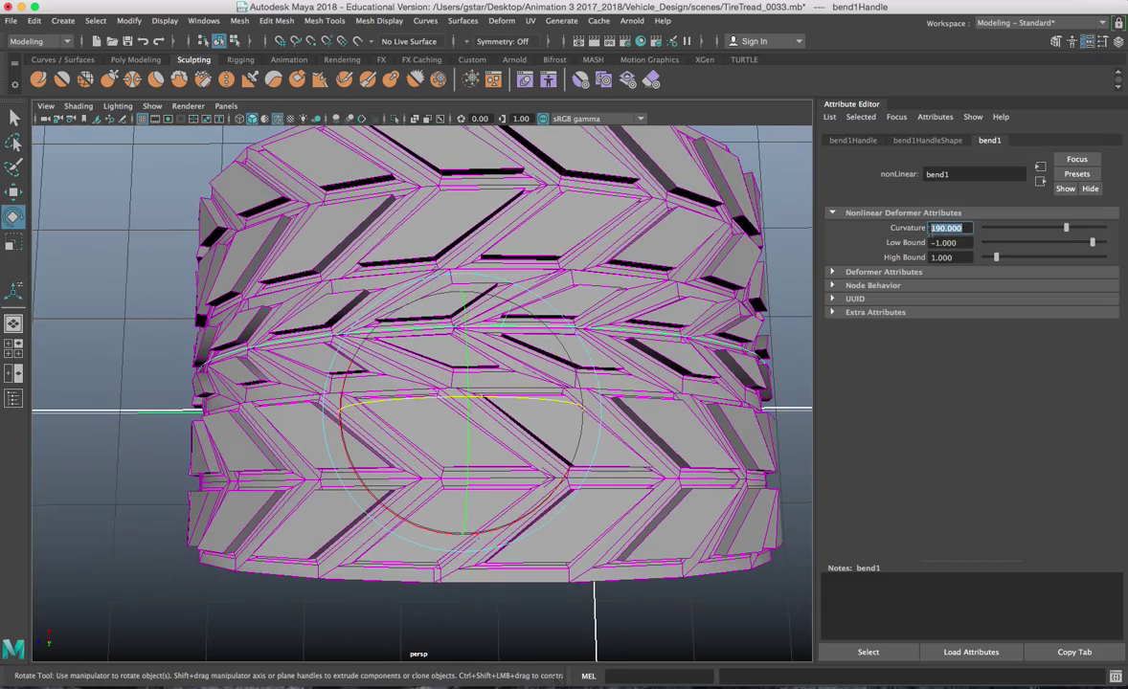
scroll(492, 344, up, 10)
alt+middle_drag(531, 241, 506, 286)
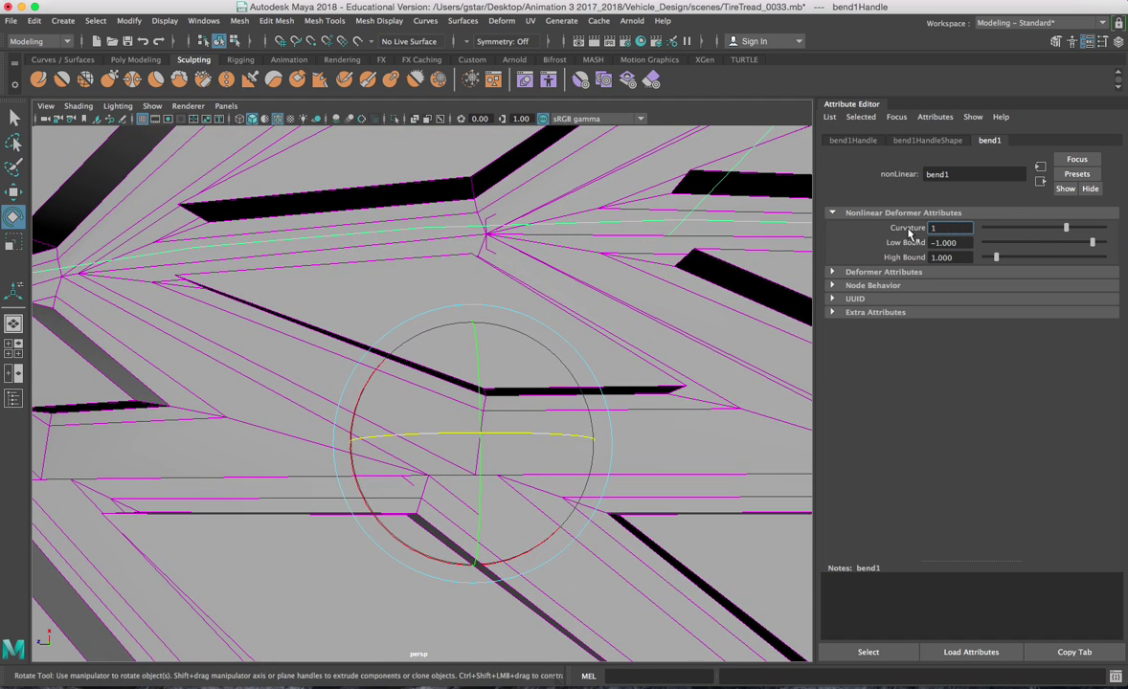
Fine-tune the bend curvature through 188.9 and 188.95, settling on 188.99 to close the tread's seam
key(Return)
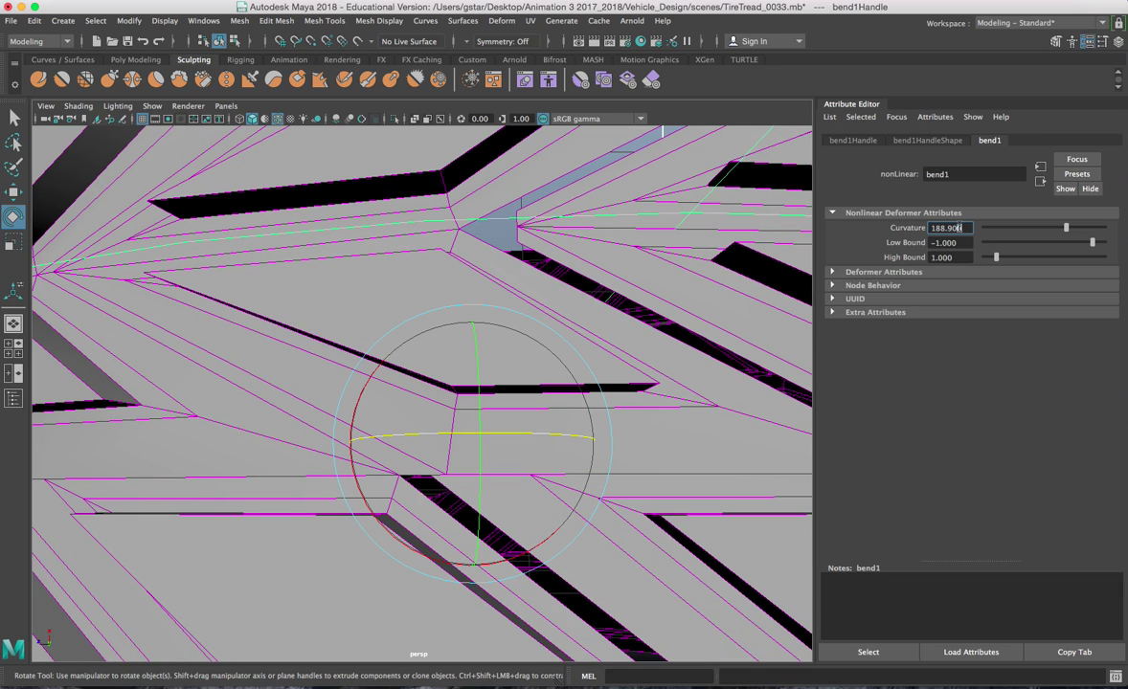
text(5)
key(Return)
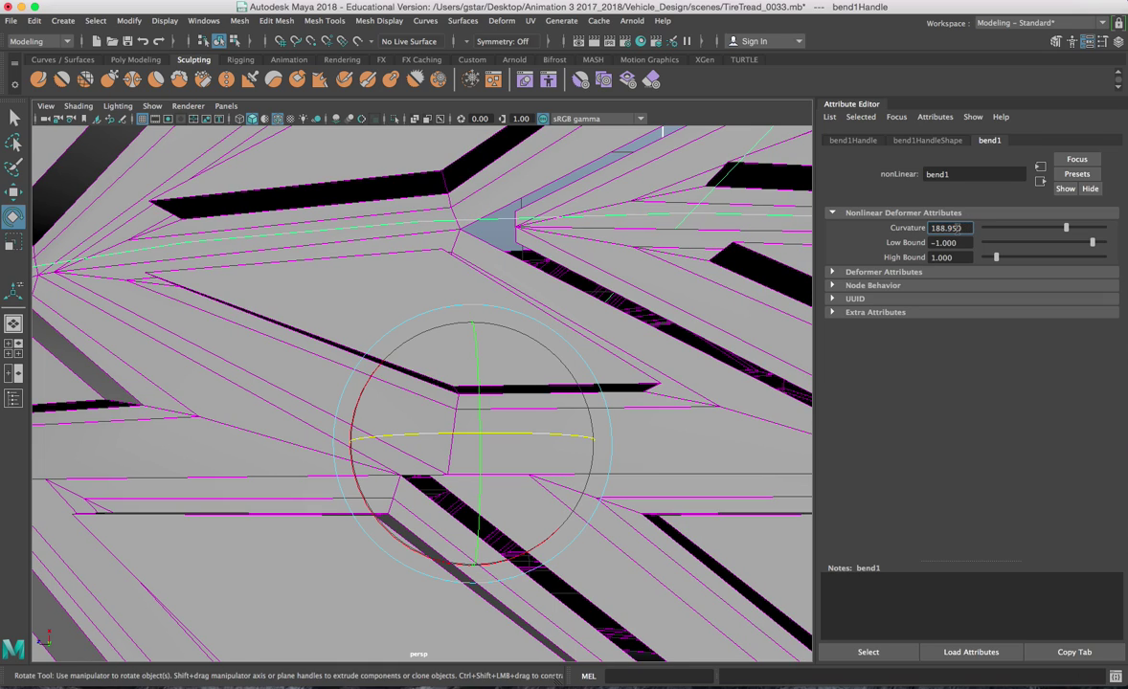
key(Return)
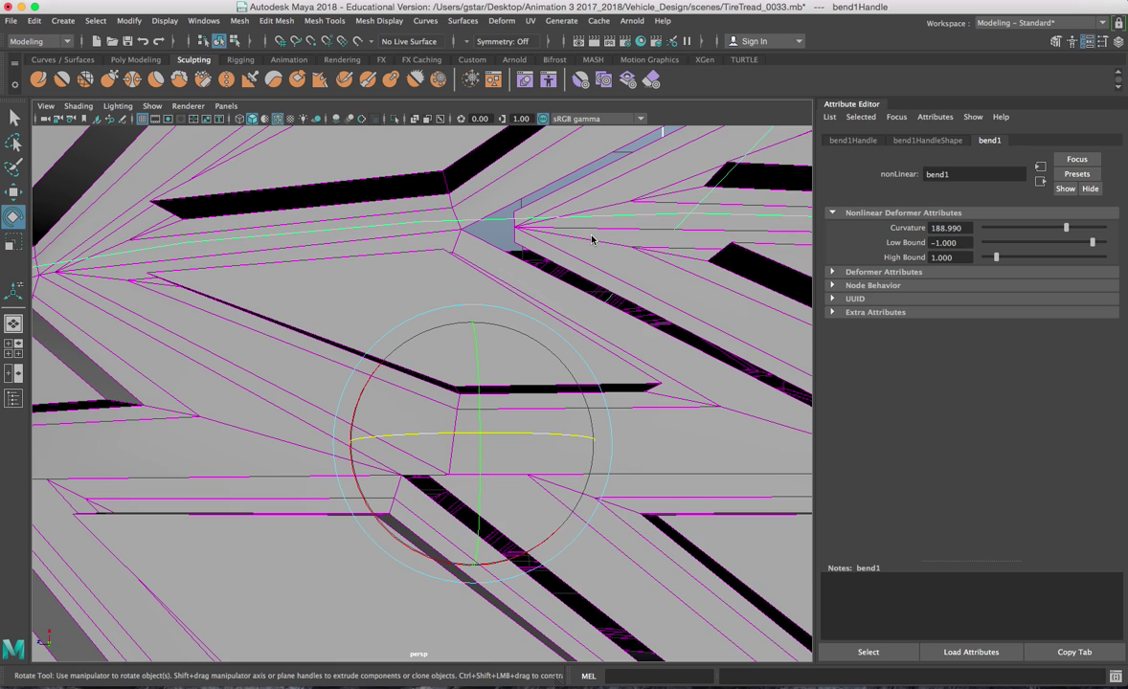
Try to close the seam gap by moving the V-shaped tip vertex toward the facing vertex, and undo the moves
right_click(592, 236)
right_drag(530, 235, 521, 236)
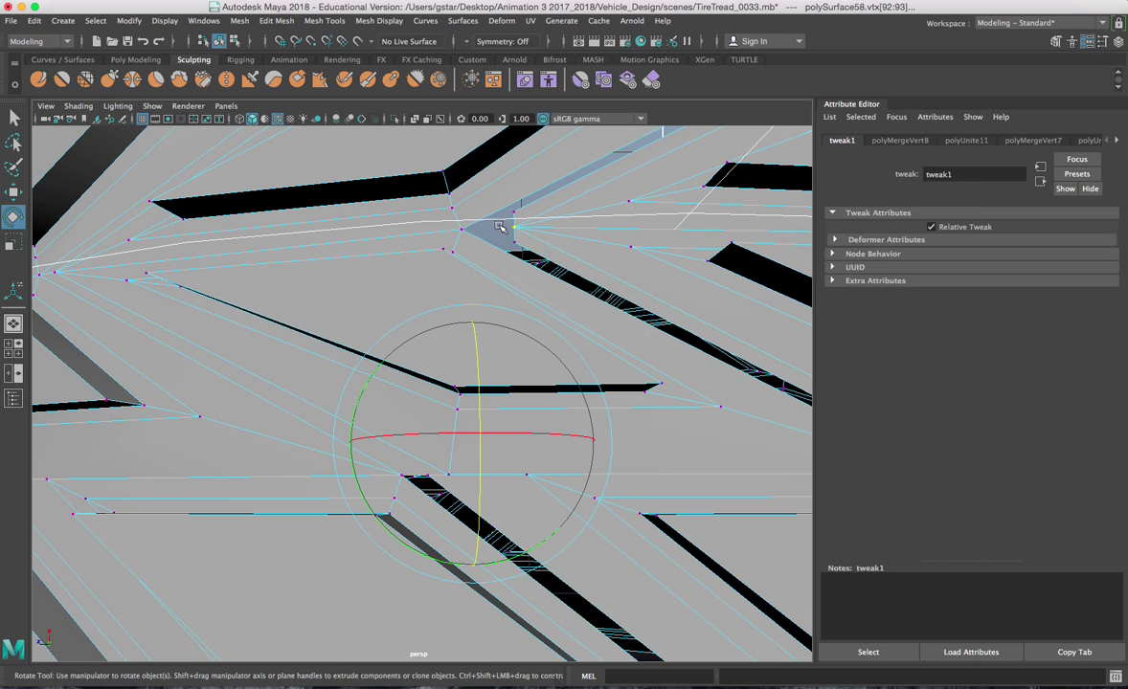
drag(526, 231, 477, 233)
key(w)
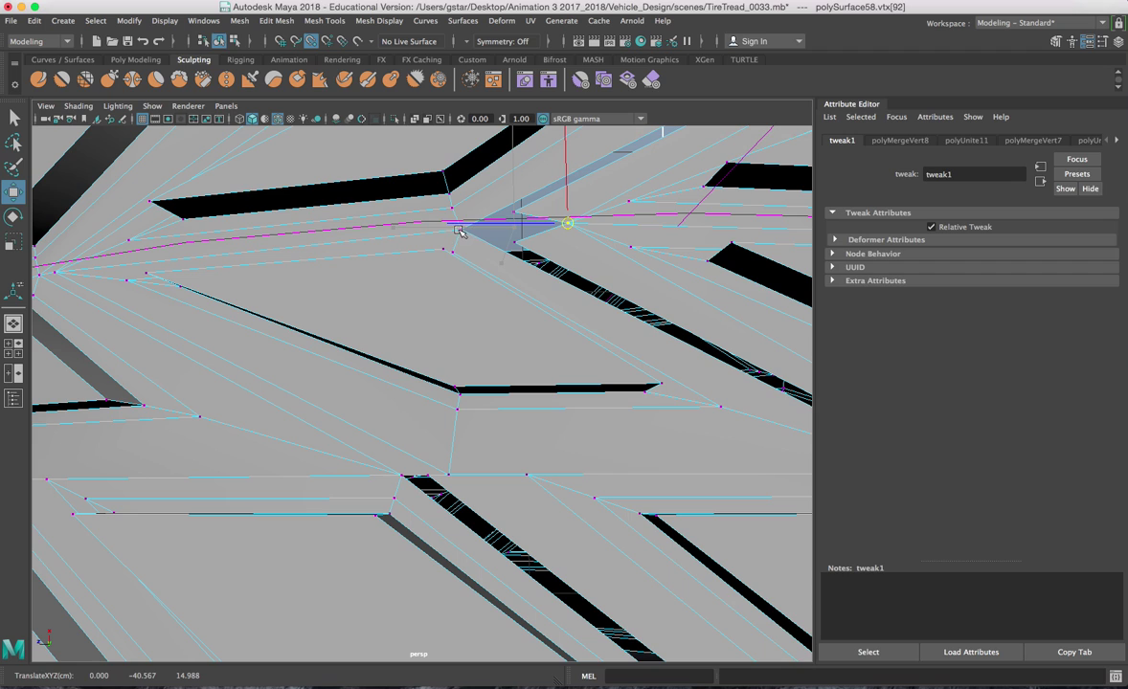
drag(562, 236, 466, 230)
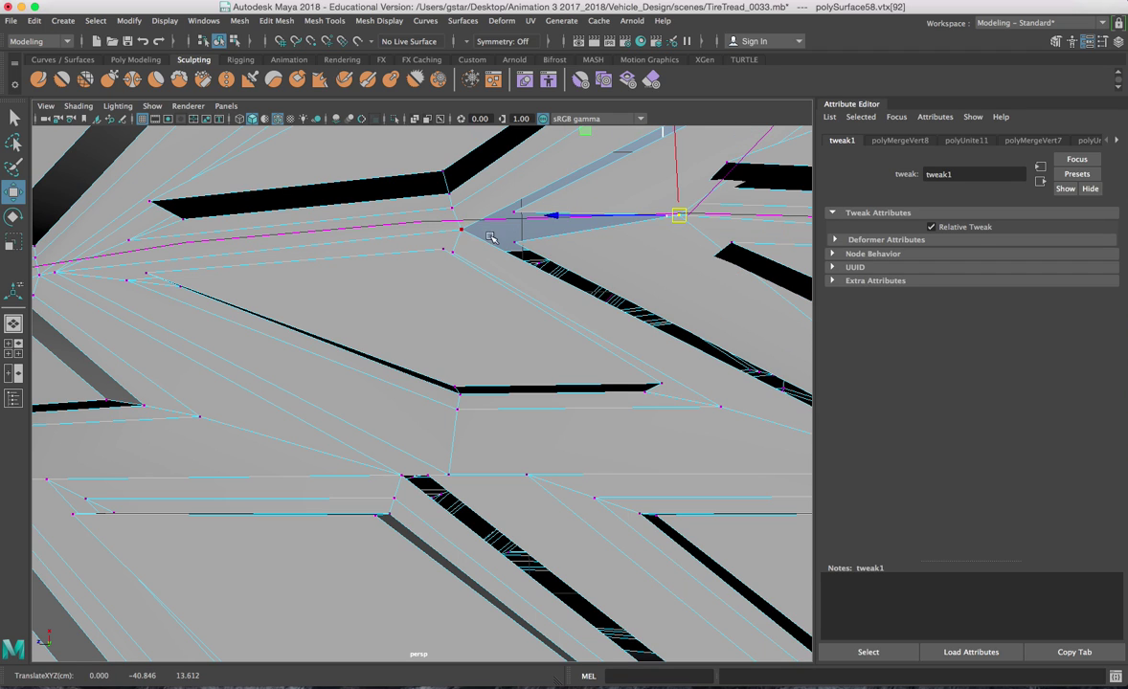
key(ctrl+z)
key(ctrl+z)
key(ctrl+z)
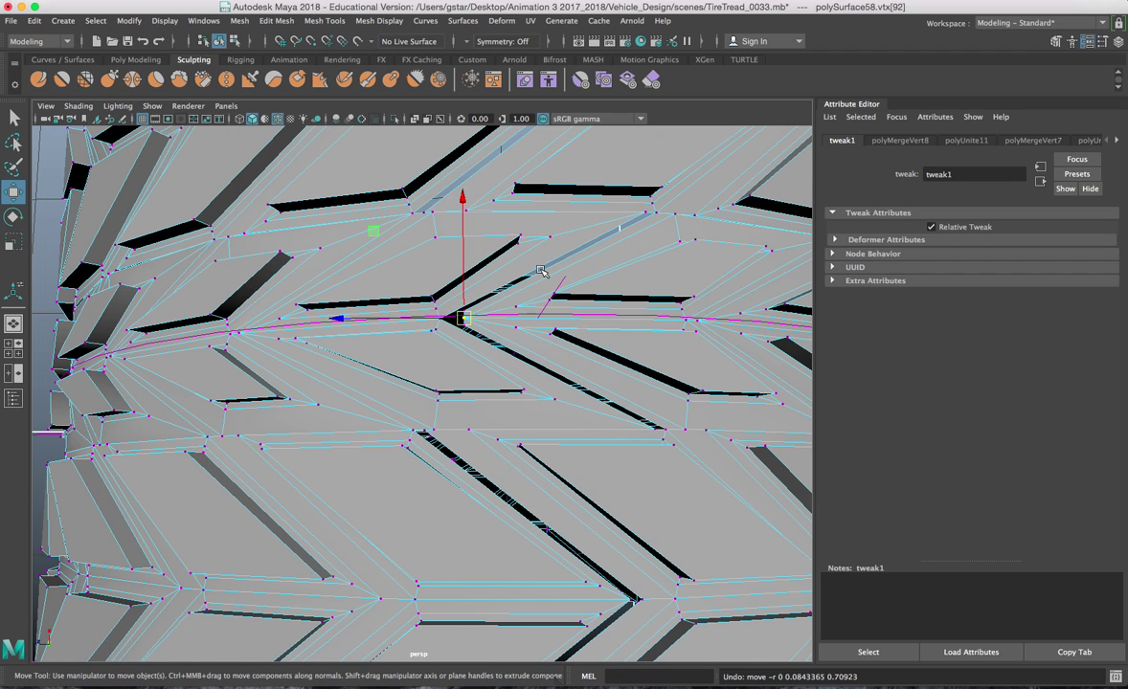
Merge the pair of facing vertices where the seam meets the tire's outer edge
alt+drag(534, 271, 456, 284)
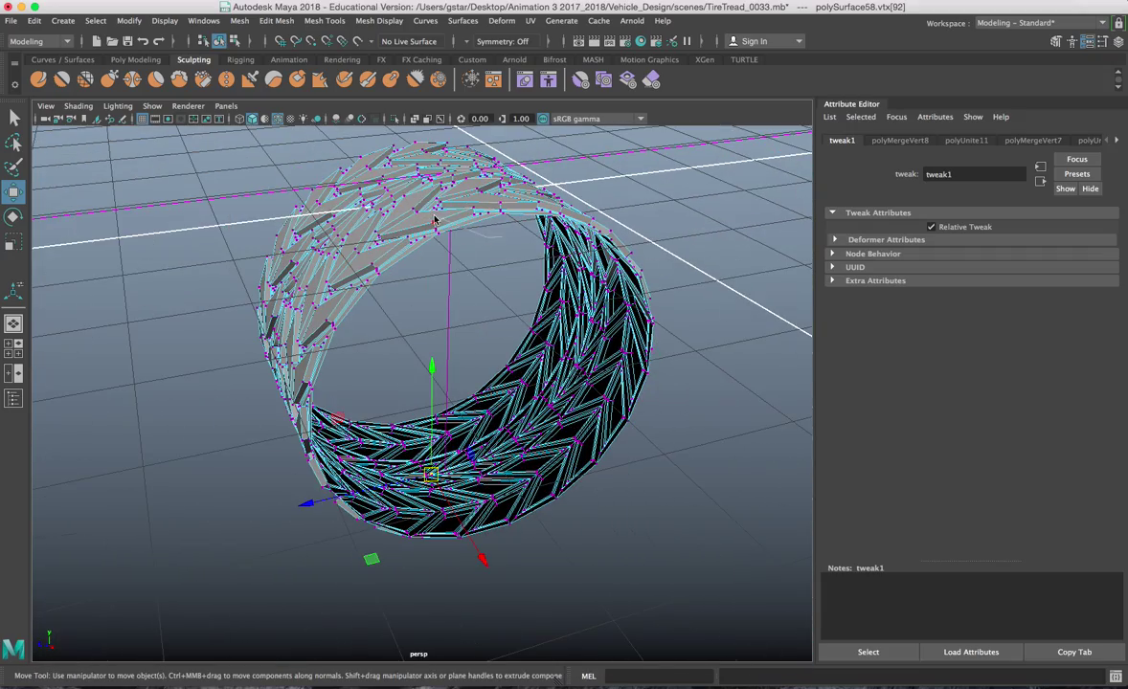
right_drag(468, 208, 516, 187)
alt+drag(455, 244, 429, 288)
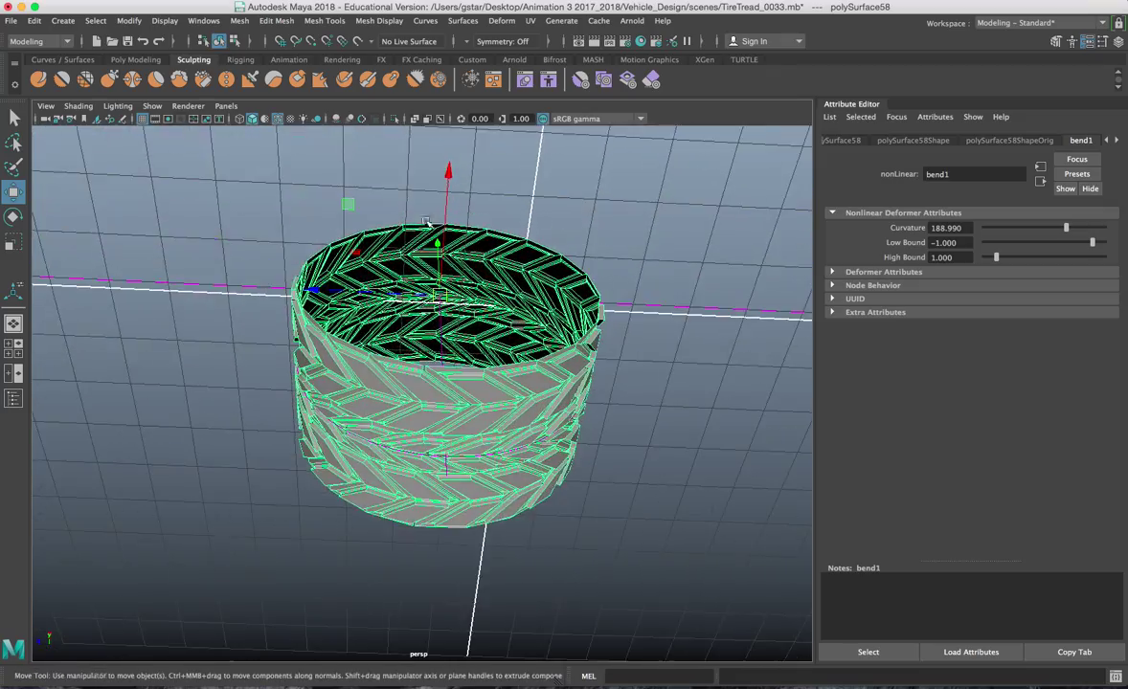
alt+right_drag(429, 287, 432, 448)
alt+drag(431, 448, 465, 261)
alt+right_drag(466, 262, 458, 425)
right_drag(513, 288, 460, 276)
click(470, 306)
alt+drag(490, 326, 503, 333)
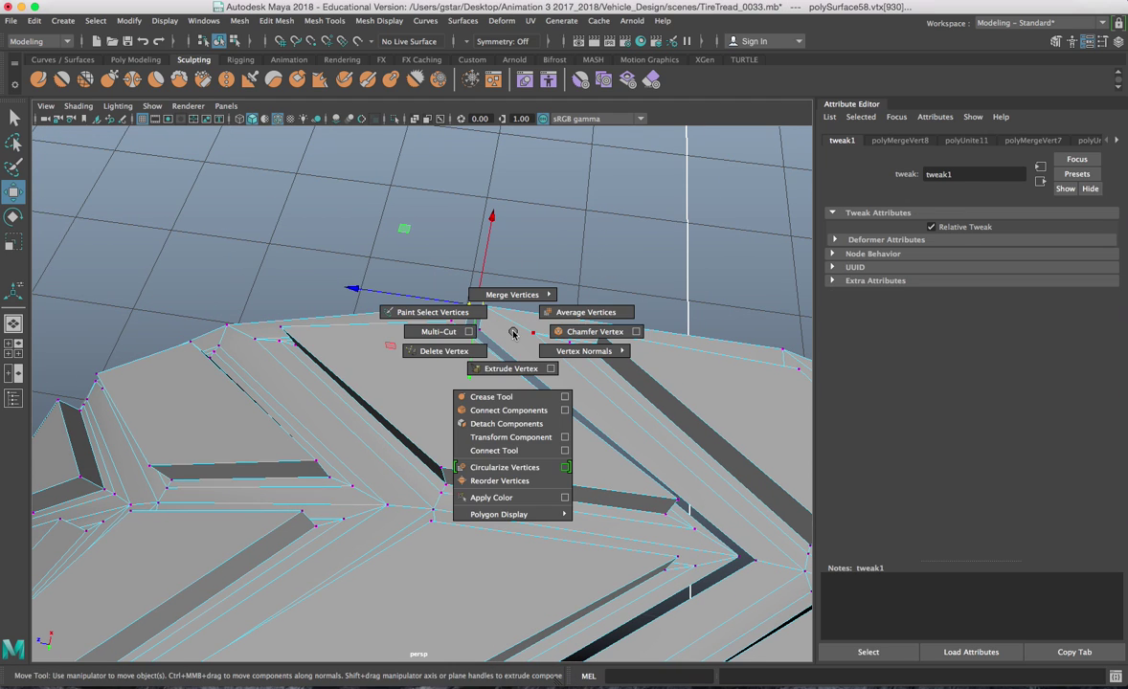
alt+drag(513, 339, 510, 358)
key(1)
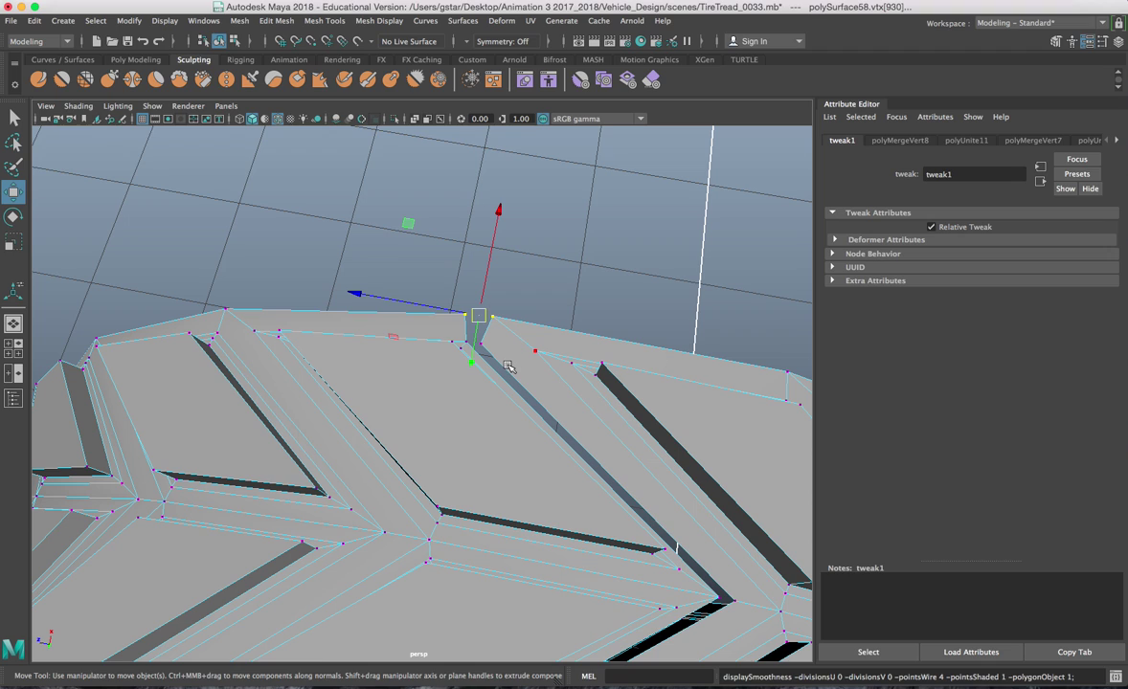
key(g)
alt+drag(479, 354, 555, 392)
Merge the next facing vertex pairs inward from the outer edge along the seam
click(486, 351)
key(g)
key(g)
key(g)
key(super+z)
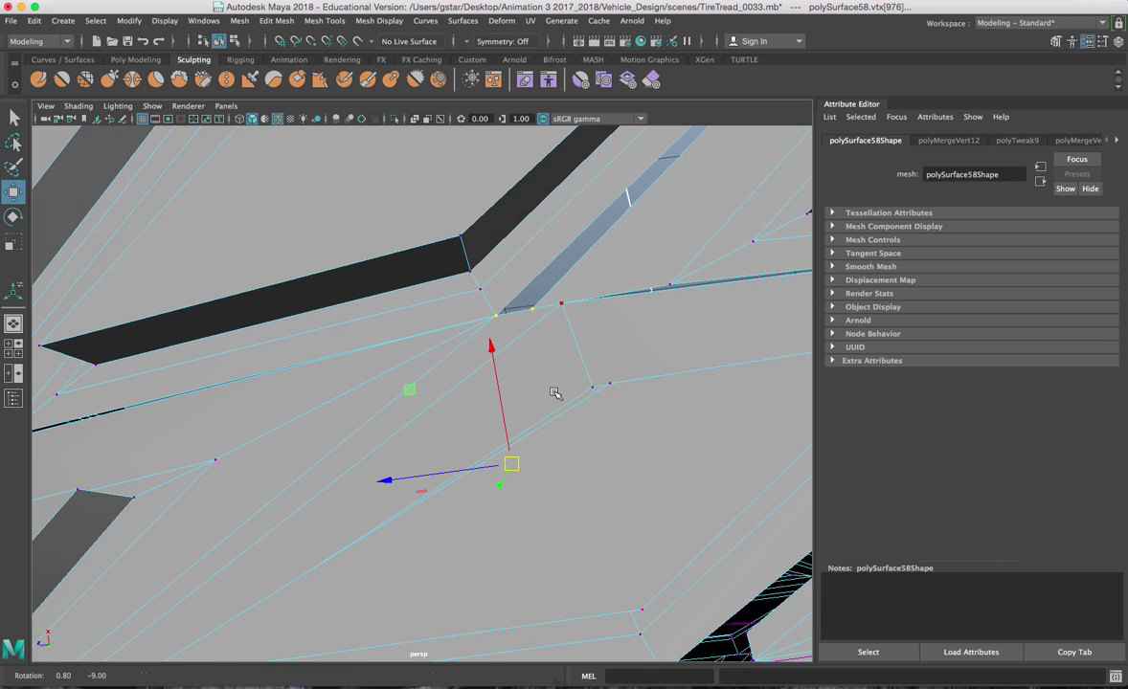
Select only the two front vertices at the open groove's corner on the seam and merge them
key(4)
mouse_move(481, 408)
alt+mouse_down()
mouse_move(547, 498)
mouse_move(551, 451)
alt+mouse_up()
key(5)
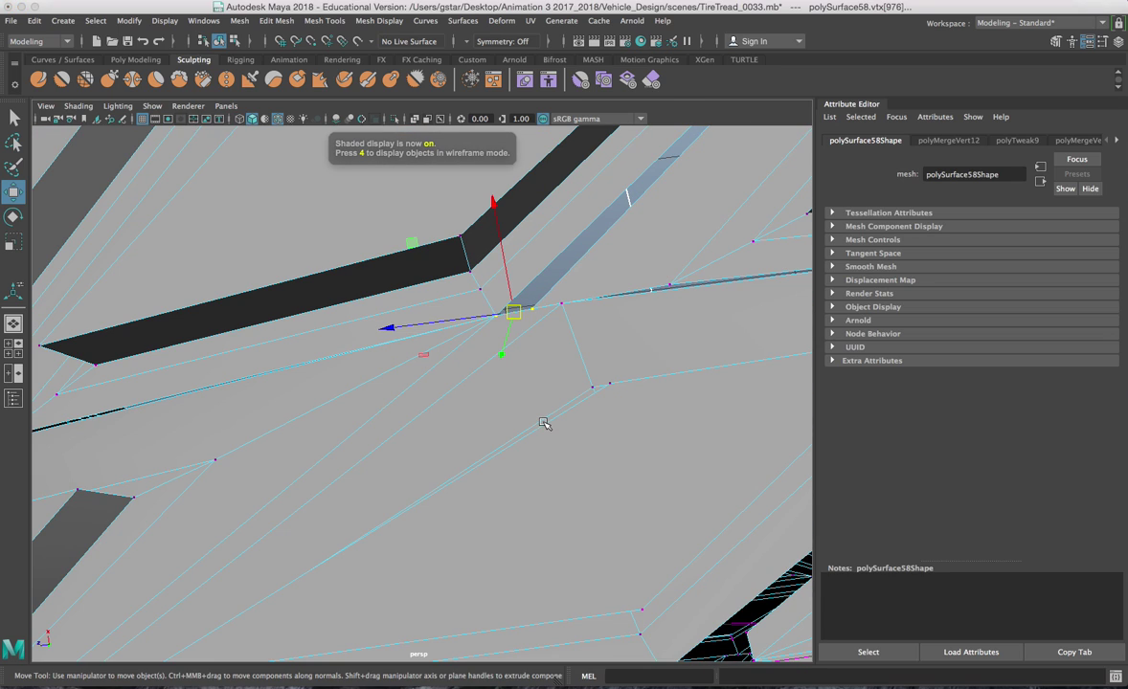
key(g)
alt+drag(592, 337, 584, 358)
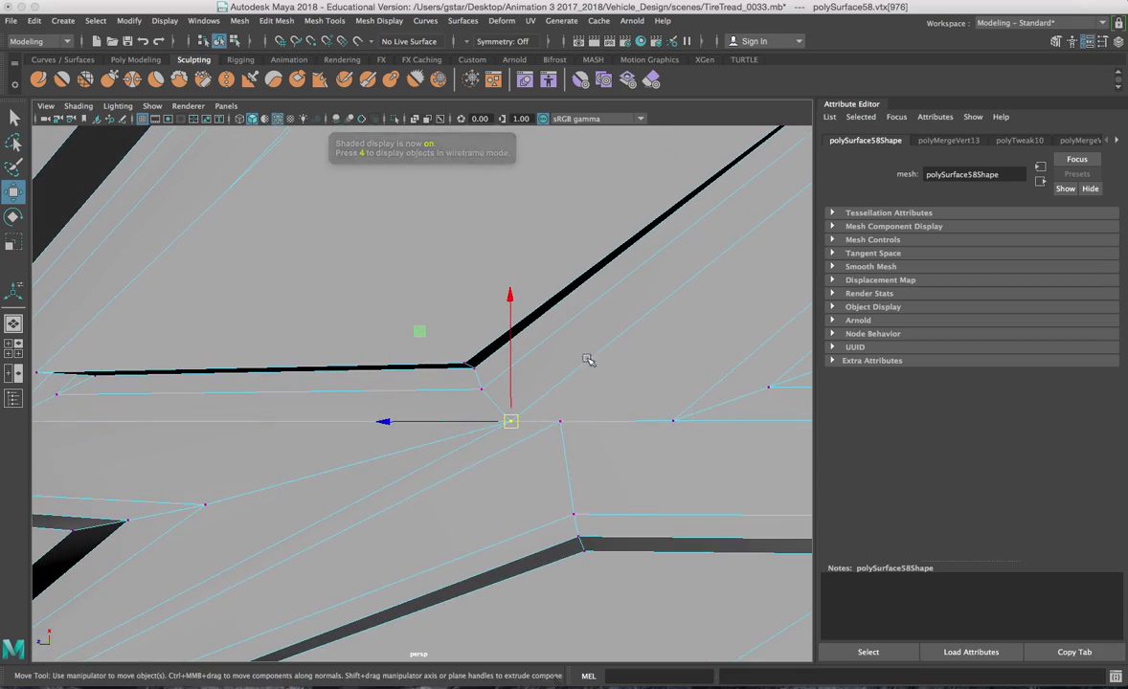
Merge the two vertices at the ends of the narrow gap beside the joined groove corner
alt+middle_drag(584, 357, 557, 350)
mouse_move(557, 349)
alt+mouse_down()
mouse_move(563, 339)
mouse_move(549, 335)
mouse_move(591, 350)
mouse_move(527, 327)
mouse_move(587, 363)
mouse_move(556, 351)
alt+mouse_up()
alt+middle_drag(556, 350, 577, 397)
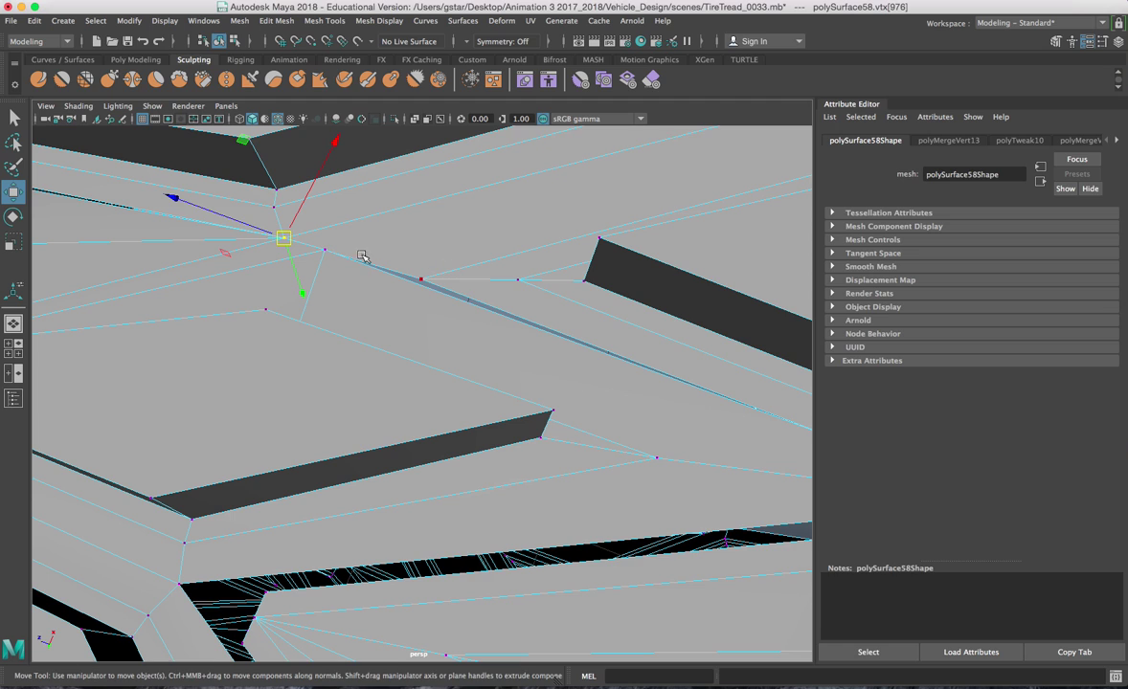
click(326, 249)
shift+click(418, 278)
alt+drag(428, 320, 430, 314)
key(g)
Merge the vertex pair at the tip of the next open seam groove toward the tread's middle
scroll(434, 316, down, 3)
alt+middle_drag(494, 341, 293, 255)
alt+middle_drag(599, 397, 485, 360)
alt+drag(543, 359, 566, 370)
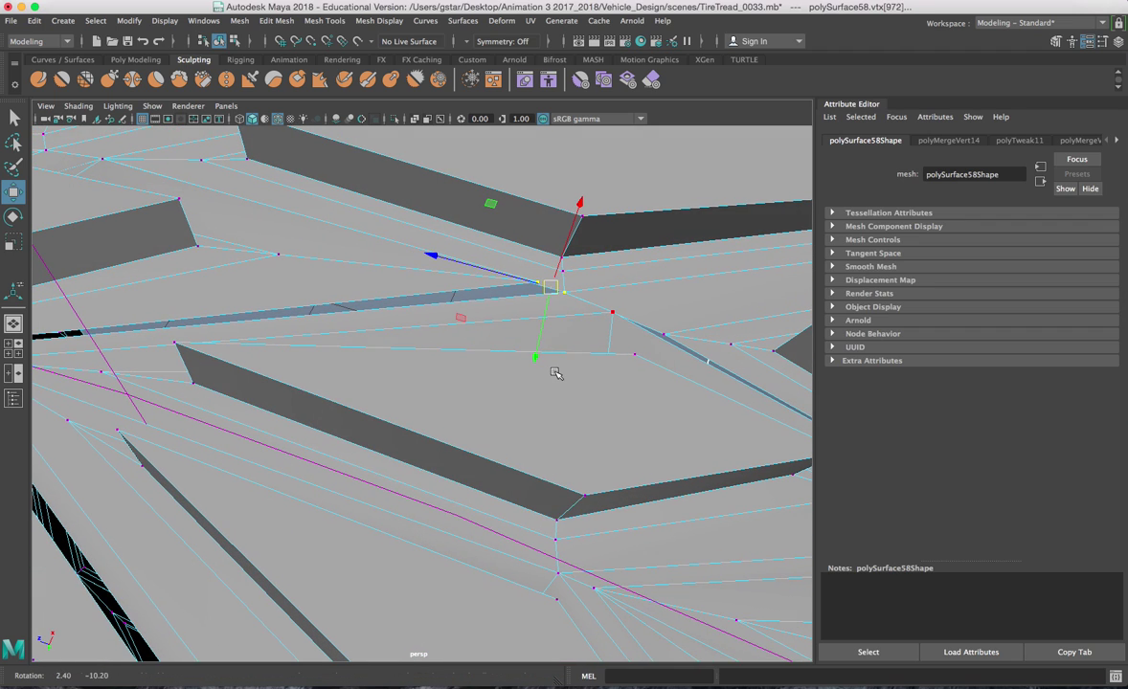
key(g)
alt+middle_drag(556, 373, 576, 376)
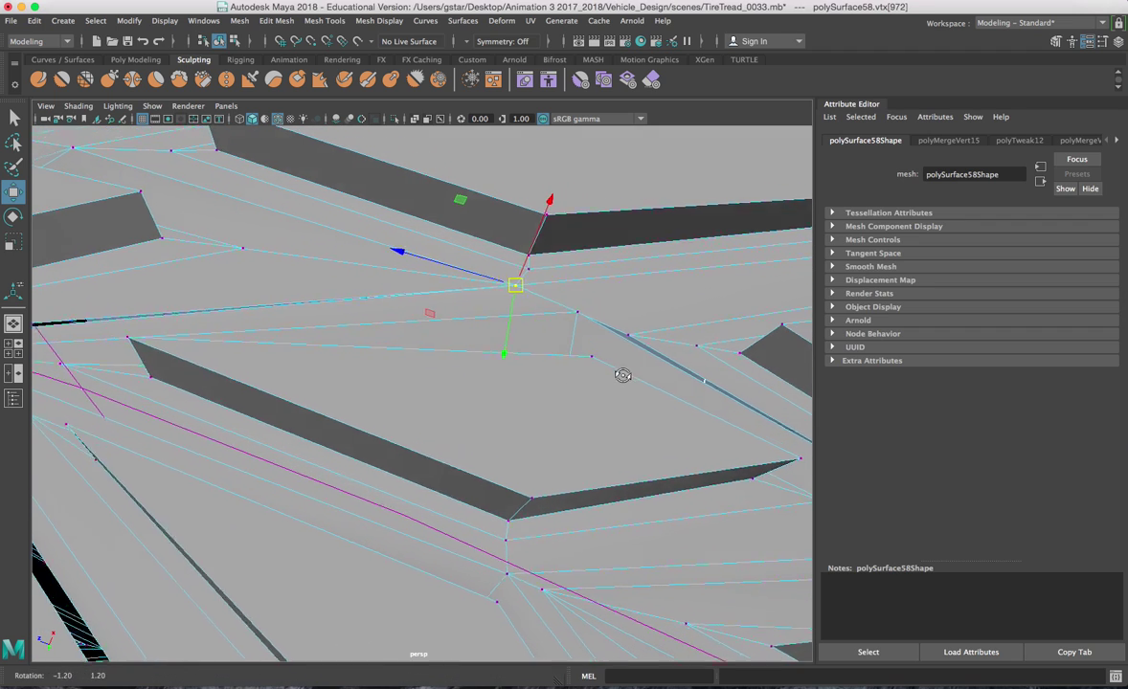
Merge the neighbouring vertex pair to close the remaining sliver on this side of the seam
drag(593, 364, 592, 509)
shift+click(549, 324)
key(g)
alt+right_drag(591, 509, 526, 504)
alt+middle_drag(526, 503, 653, 474)
alt+drag(389, 448, 406, 468)
alt+middle_drag(397, 468, 458, 447)
scroll(458, 447, up, 5)
alt+drag(457, 447, 554, 415)
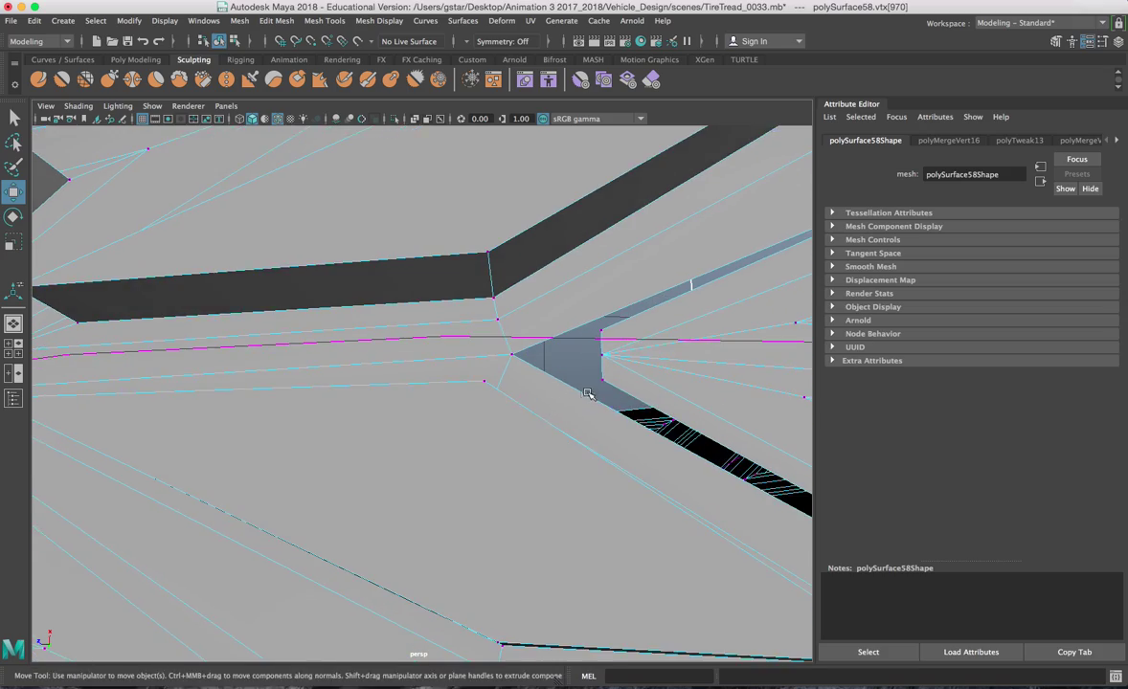
Delete the extra vertices above and below the notch corner at the tread's centre, and merge the two facing tip vertices
scroll(575, 325, down, 10)
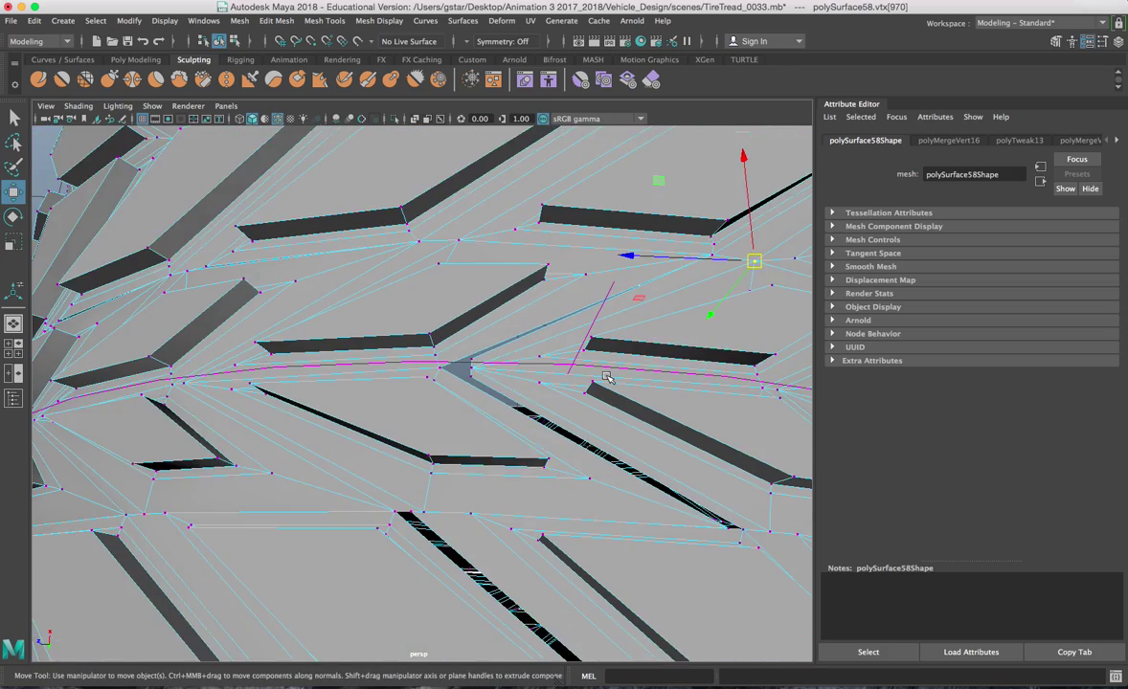
scroll(598, 367, up, 3)
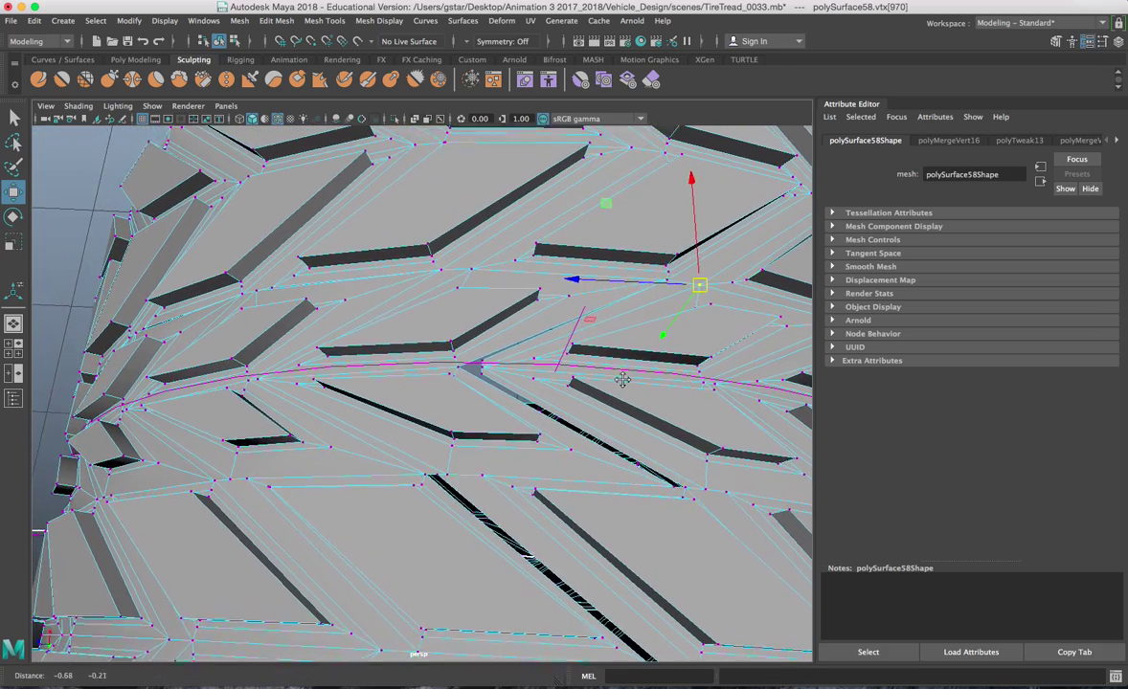
scroll(597, 373, up, 4)
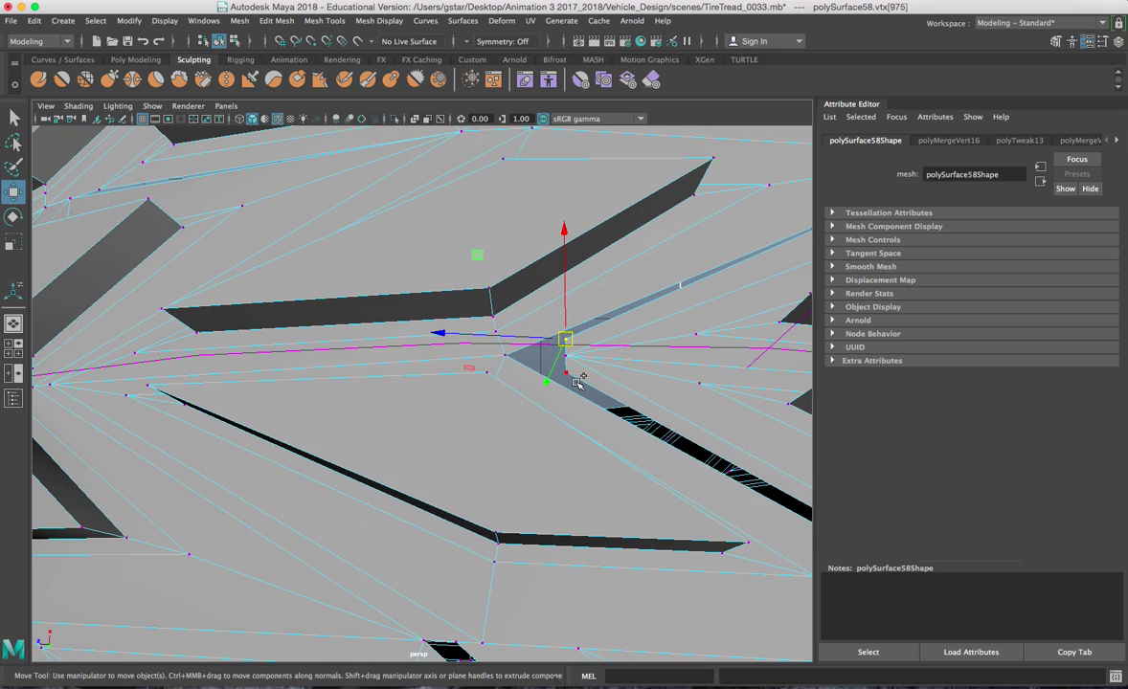
click(593, 385)
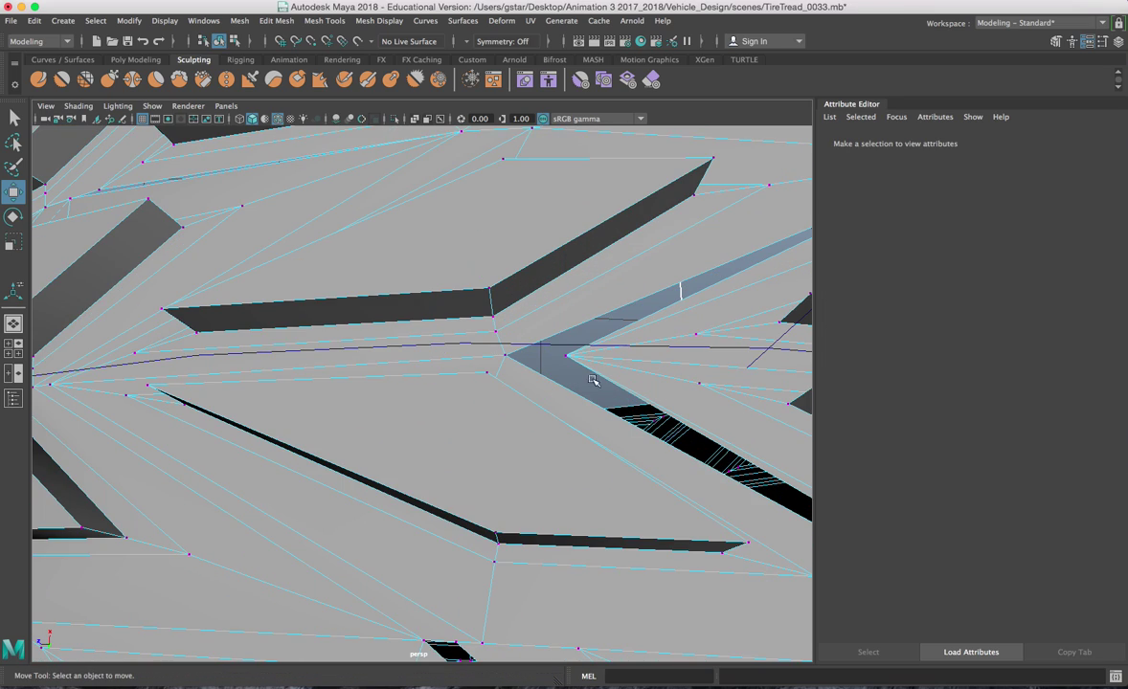
drag(571, 370, 573, 371)
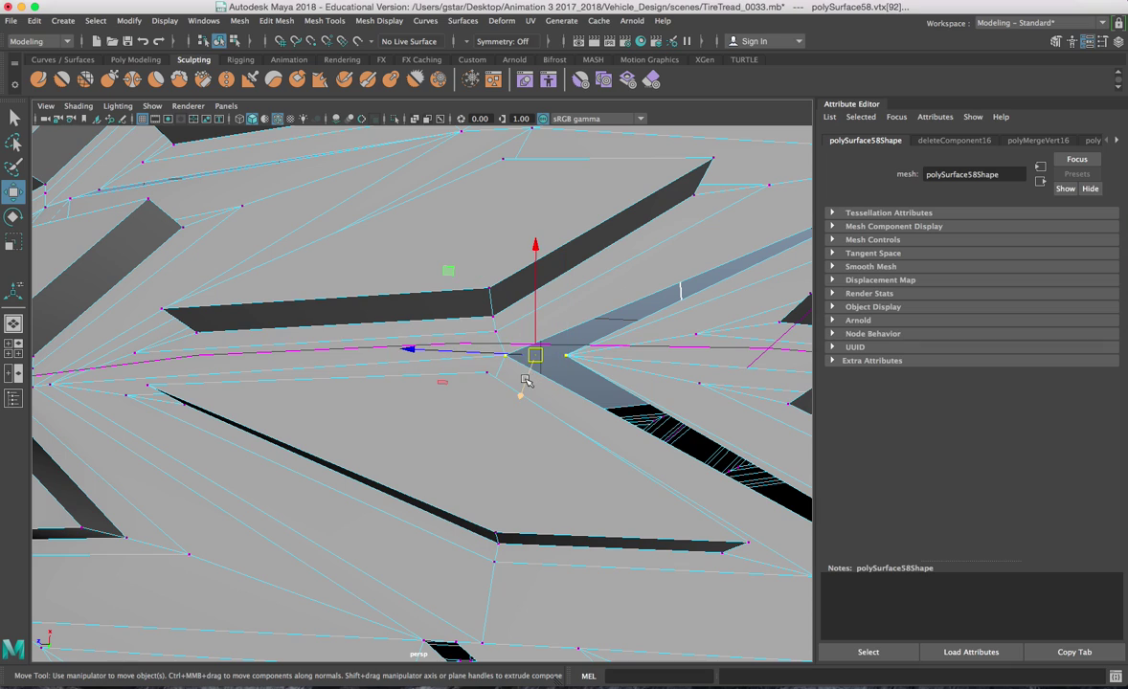
key(g)
Merge the vertex pair at the far end of the diagonal groove beyond the centre of the seam
scroll(572, 398, down, 4)
alt+middle_drag(572, 397, 450, 297)
alt+middle_drag(571, 418, 521, 412)
scroll(520, 413, up, 3)
alt+drag(521, 412, 531, 431)
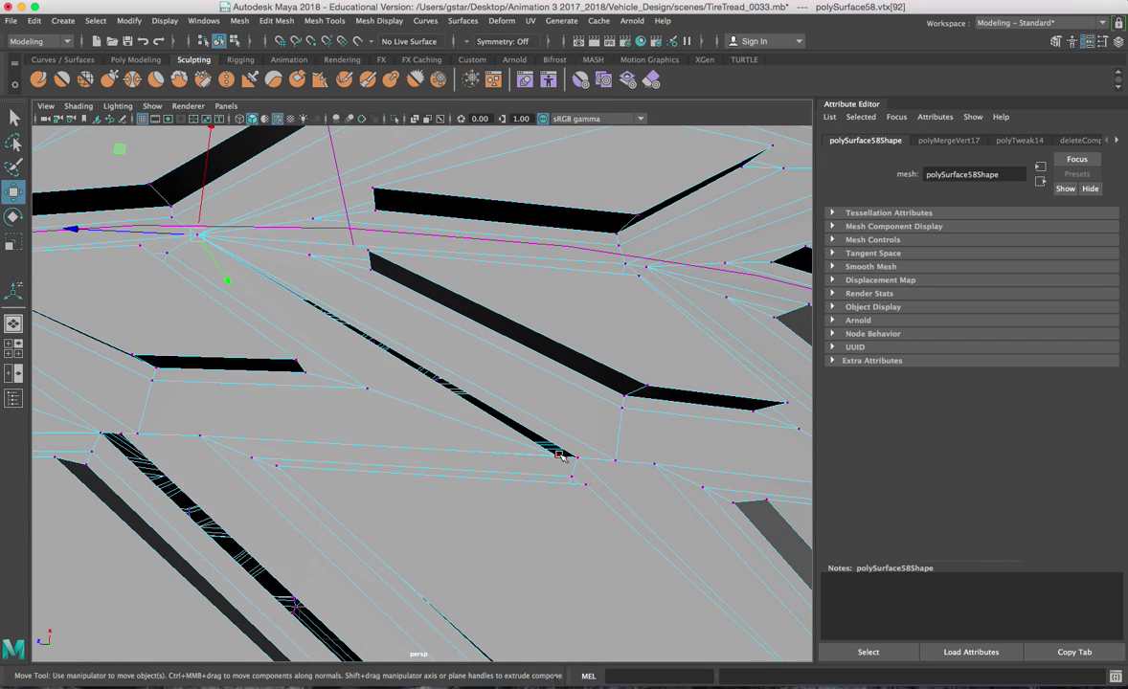
double_click(560, 460)
key(ctrl+z)
alt+drag(567, 477, 564, 493)
alt+middle_drag(576, 510, 528, 432)
scroll(528, 431, up, 4)
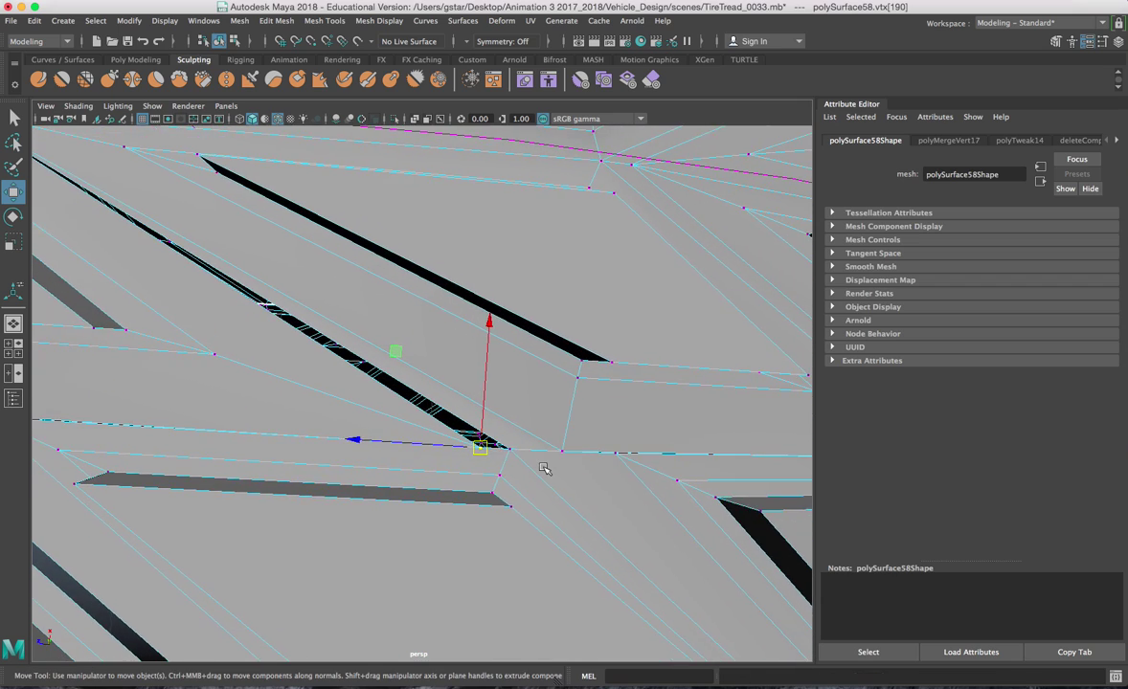
alt+drag(567, 491, 478, 482)
scroll(567, 490, down, 2)
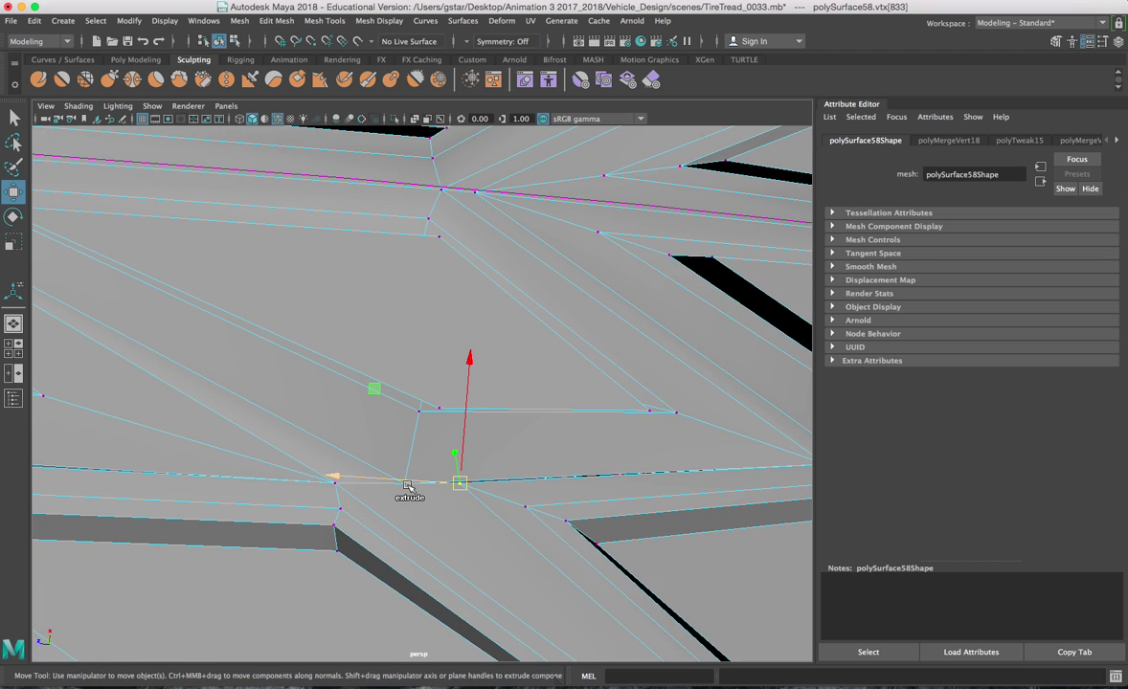
Merge the vertex pair at the adjoining tread corner and continue along the open groove to the next pair
alt+drag(500, 516, 505, 383)
scroll(506, 421, up, 10)
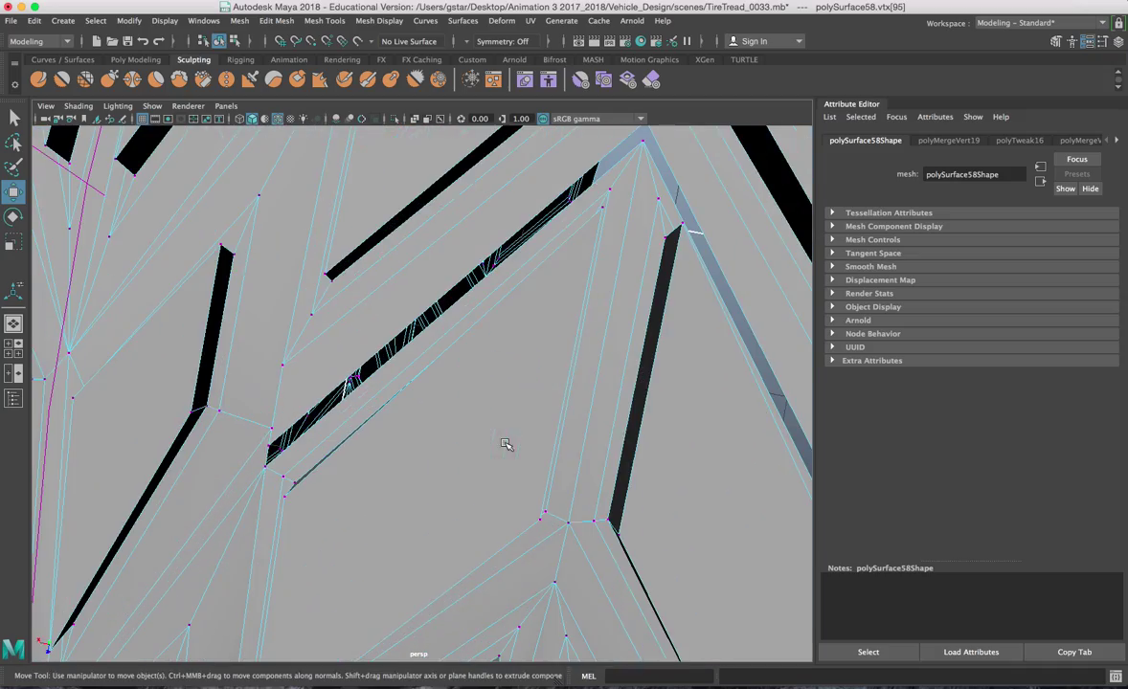
scroll(487, 444, up, 10)
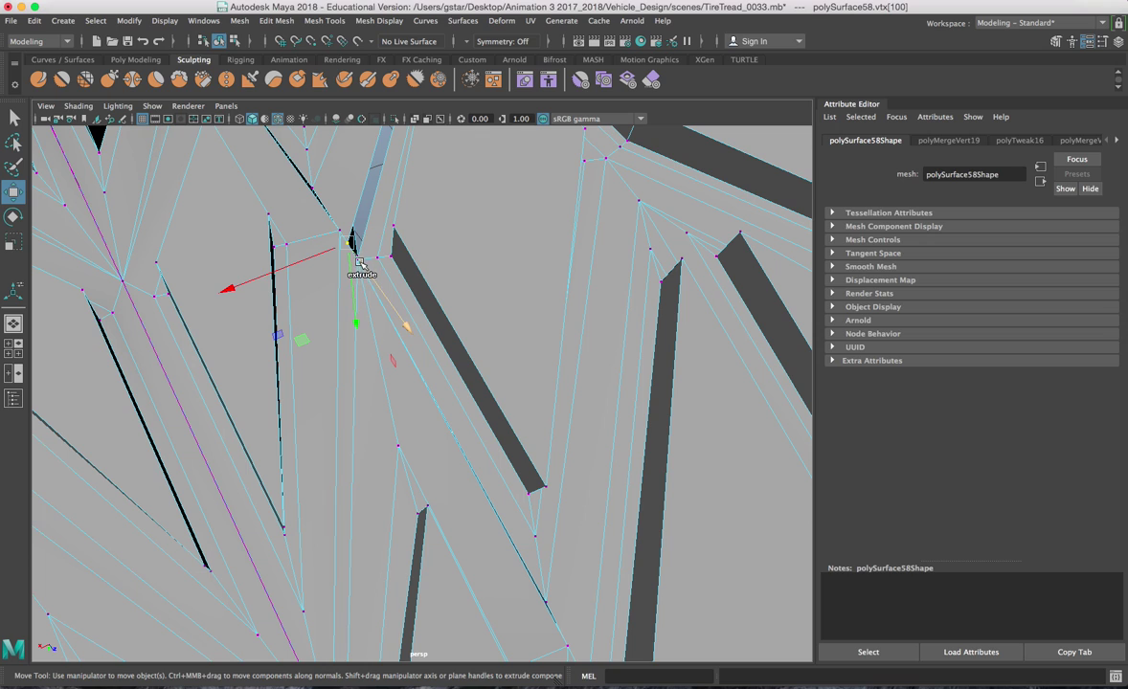
Merge the facing vertex pairs at the groove junction and along the tire's opposite outer edge
alt+drag(354, 279, 379, 226)
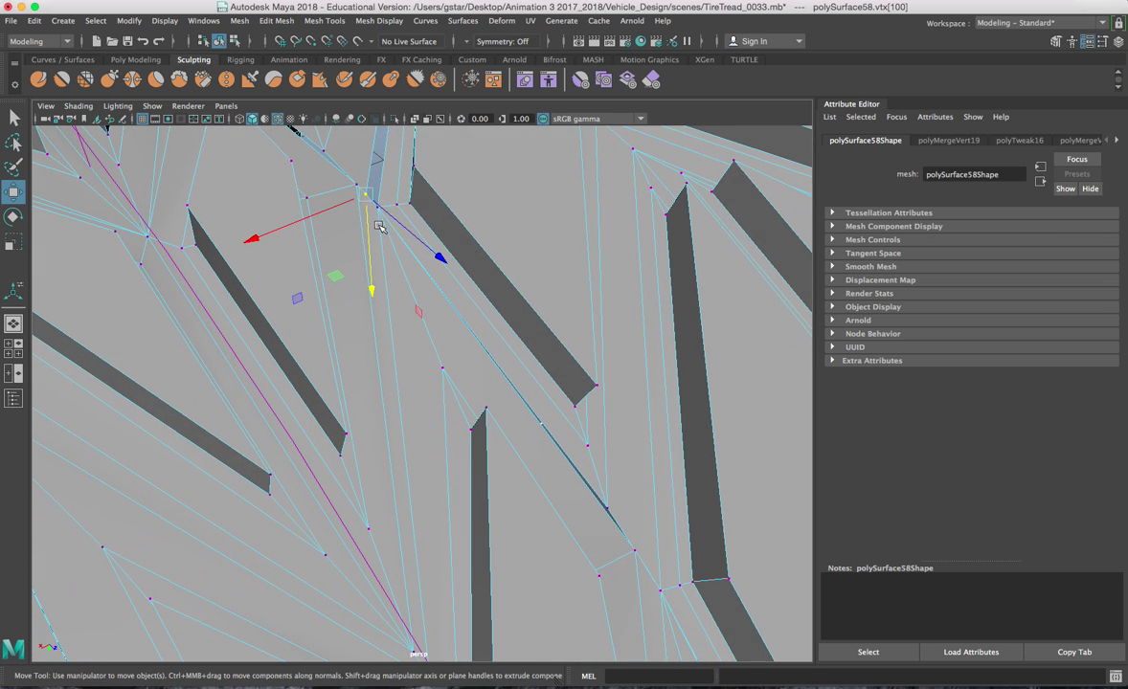
alt+drag(386, 171, 475, 363)
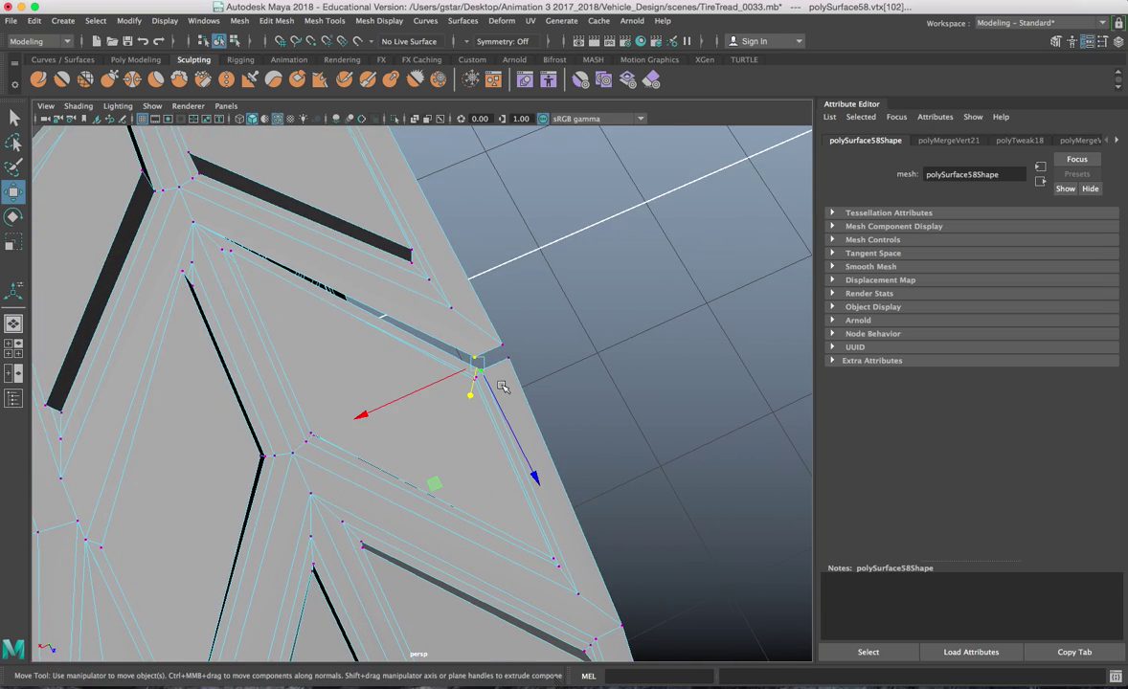
alt+drag(524, 375, 518, 315)
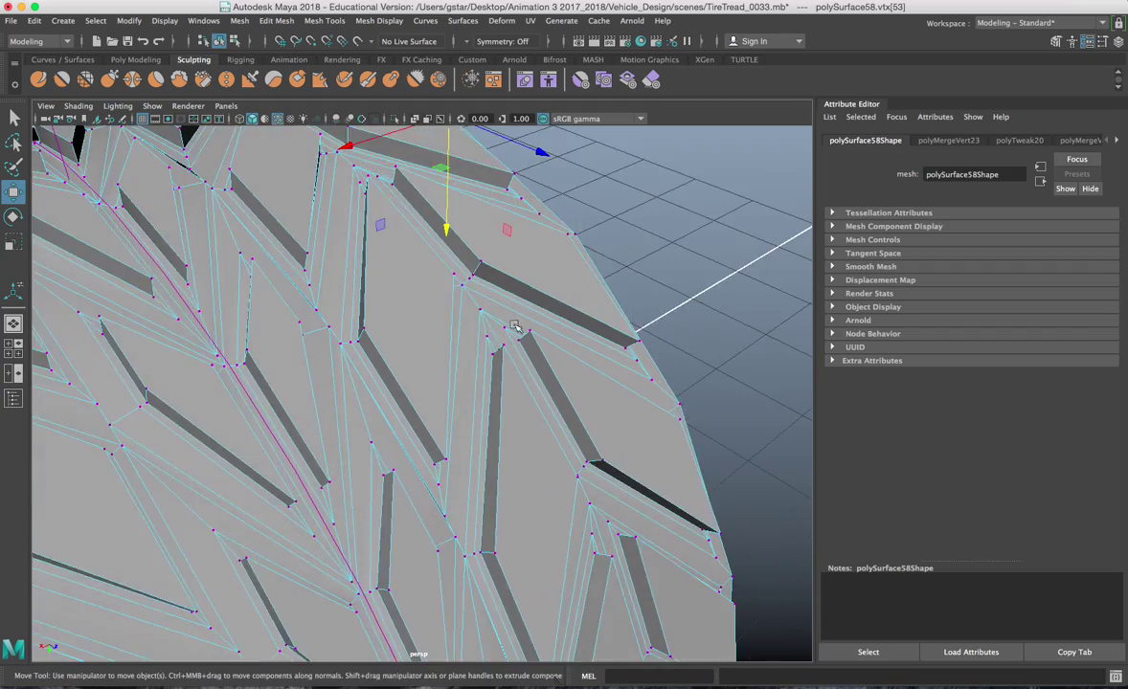
Merge the next facing vertex pairs along the thin open gap beside the tread's centre line
scroll(518, 321, up, 5)
alt+middle_drag(519, 327, 585, 340)
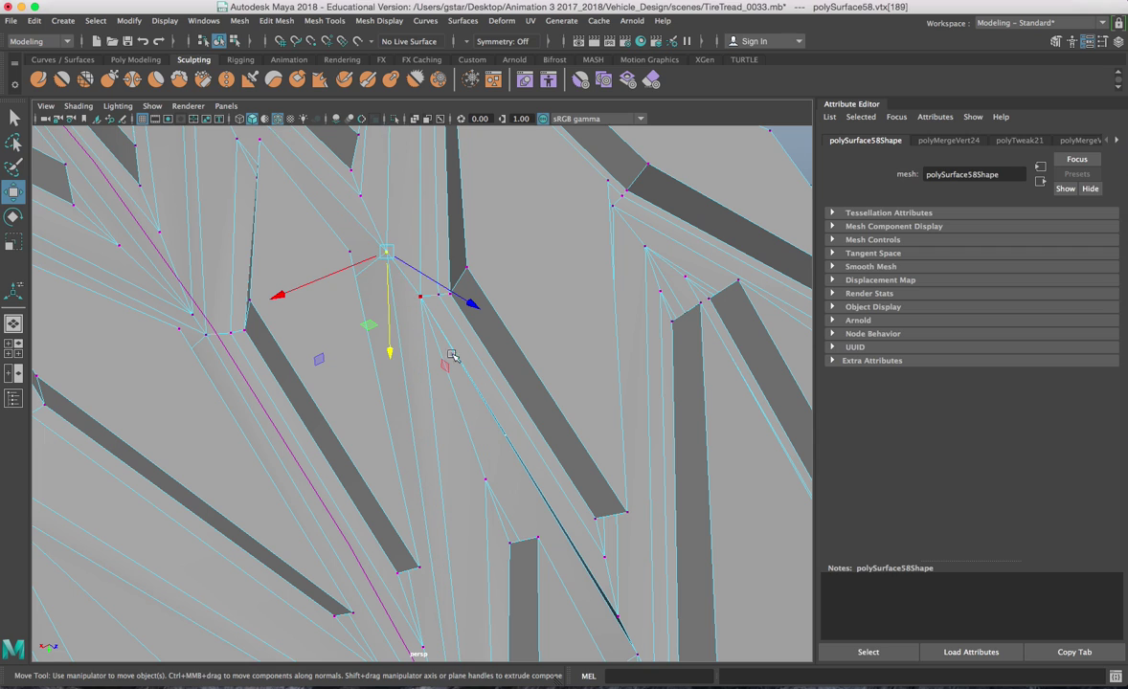
scroll(440, 346, down, 3)
scroll(448, 344, up, 6)
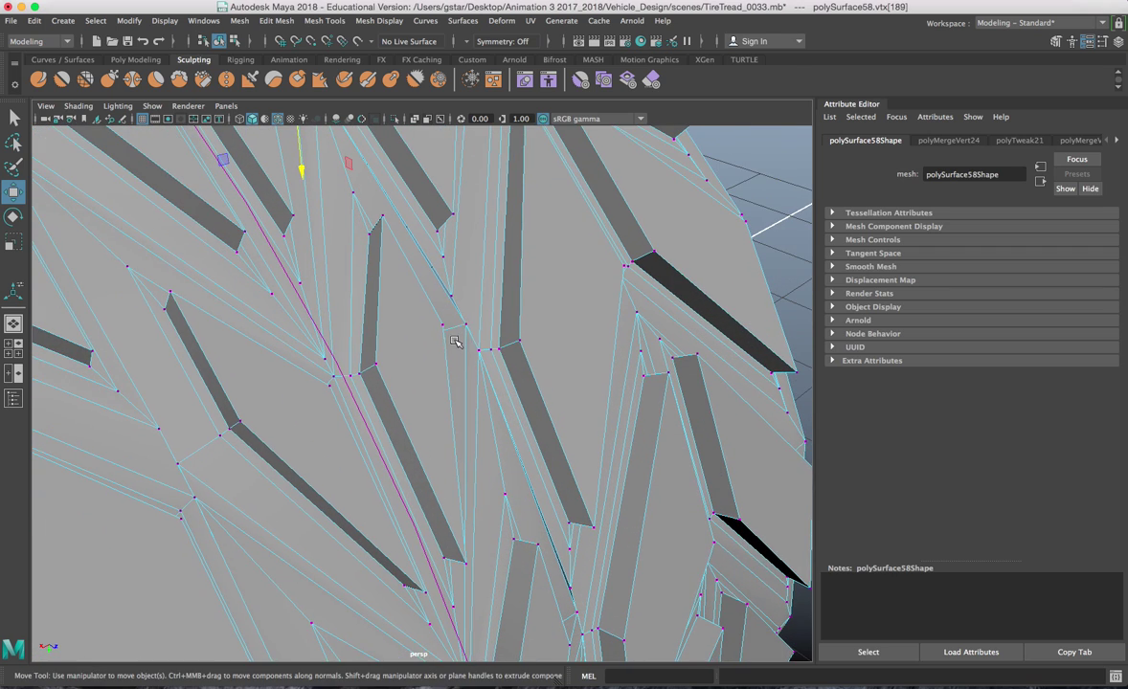
alt+drag(472, 330, 494, 389)
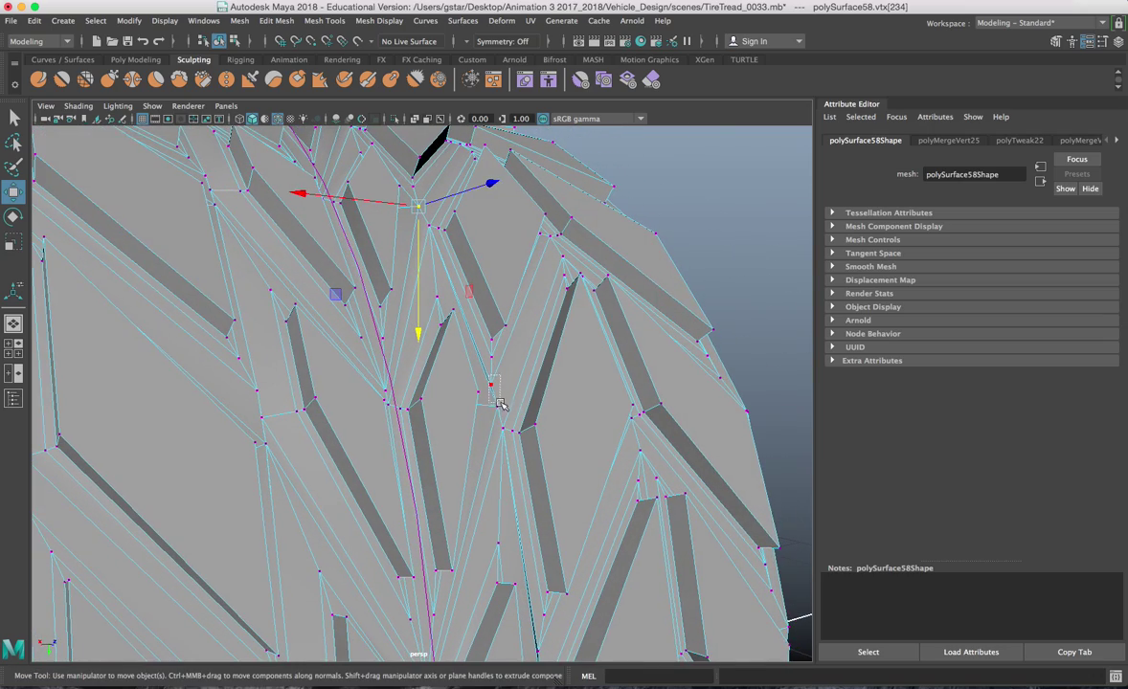
Merge the remaining facing vertex pairs around the groove corner to close the rest of the seam
alt+drag(518, 419, 493, 481)
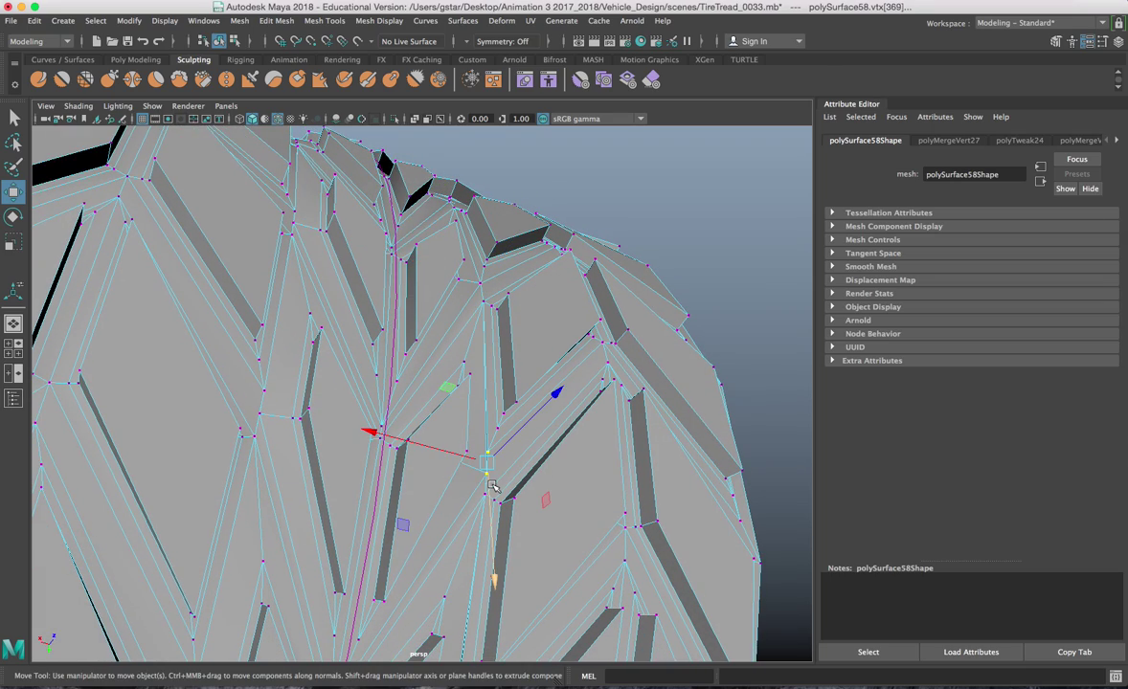
alt+drag(494, 508, 421, 445)
click(482, 470)
scroll(490, 494, down, 5)
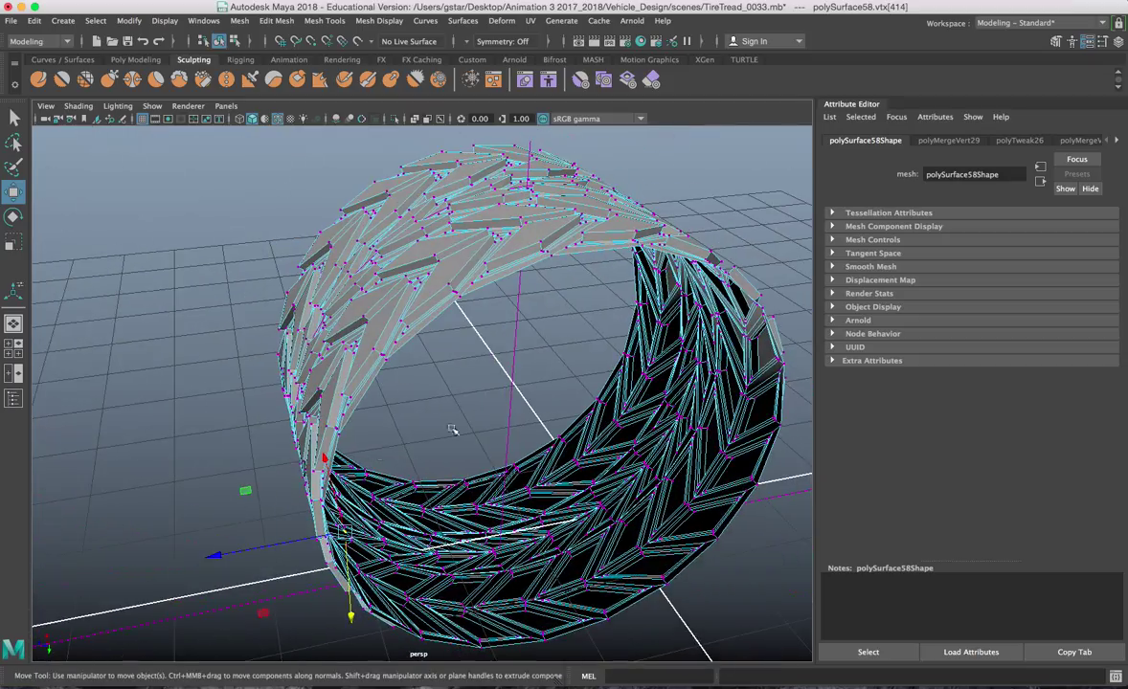
Select the whole tire mesh and delete its construction history, including the bend deformer
alt+drag(469, 319, 495, 331)
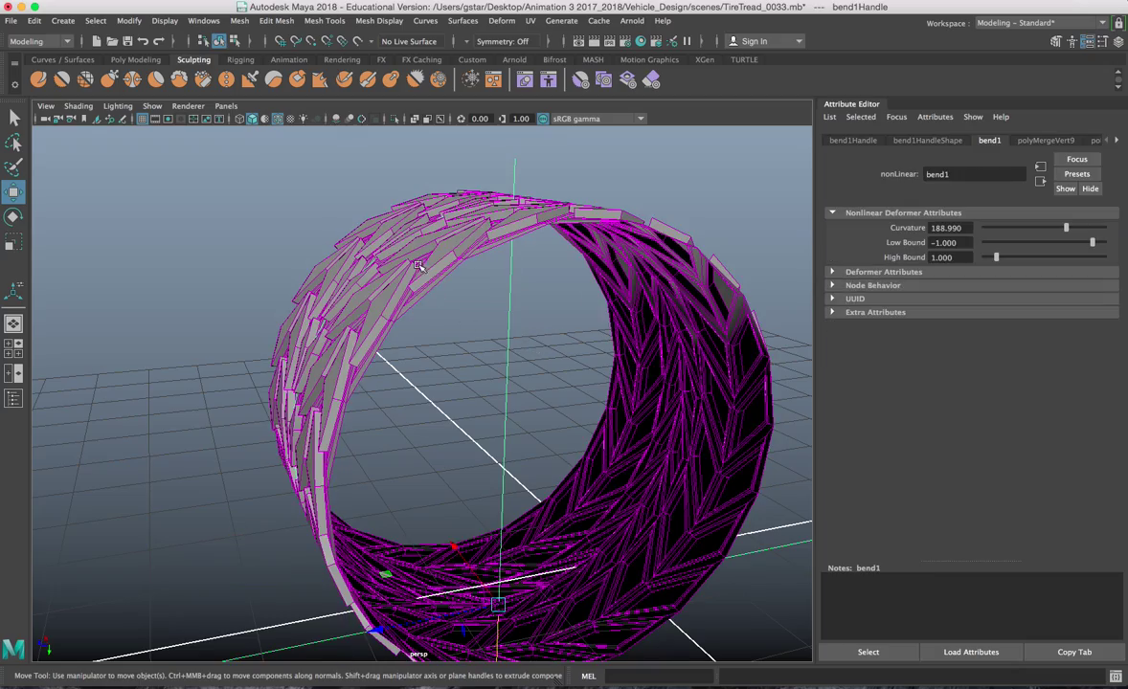
click(430, 255)
alt+drag(430, 254, 373, 332)
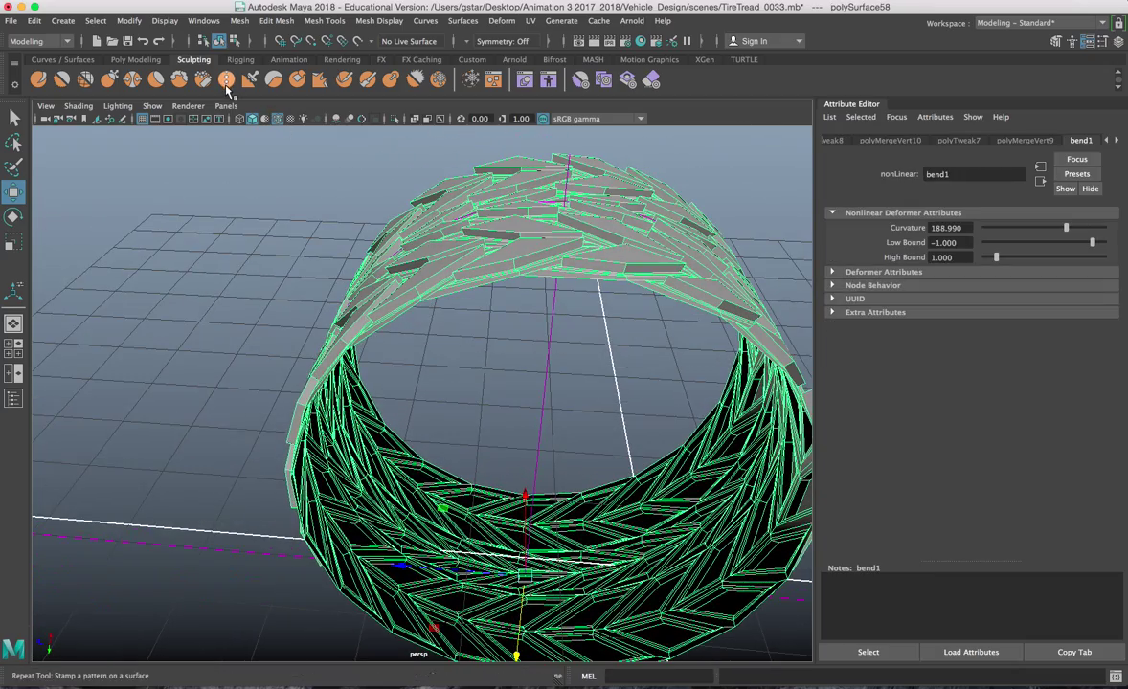
click(43, 24)
mouse_move(95, 180)
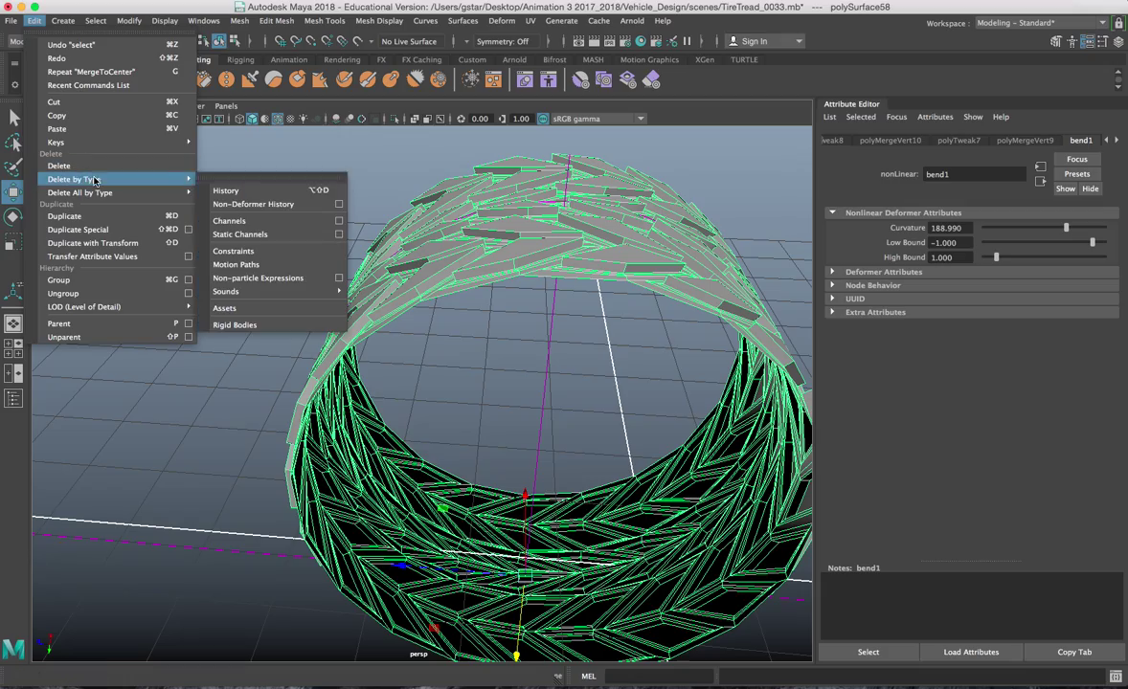
click(257, 188)
alt+drag(402, 287, 455, 255)
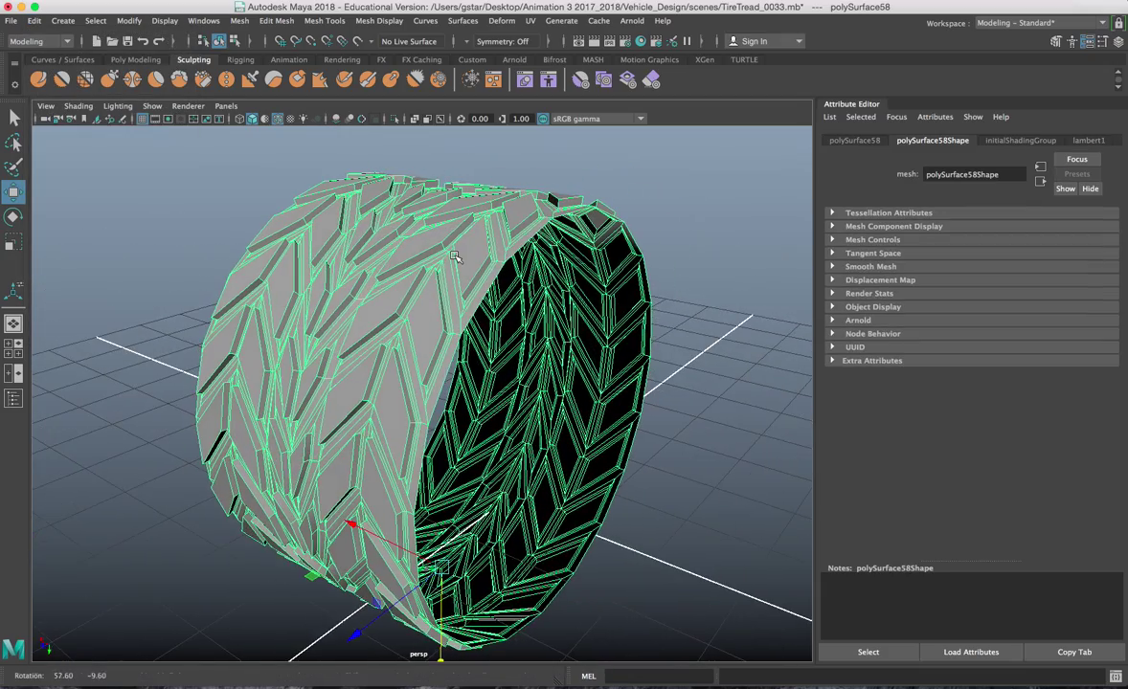
Extrude the open border edge loop on one side of the tire inward by about 7.9 to form a flat sidewall
alt+drag(486, 360, 432, 372)
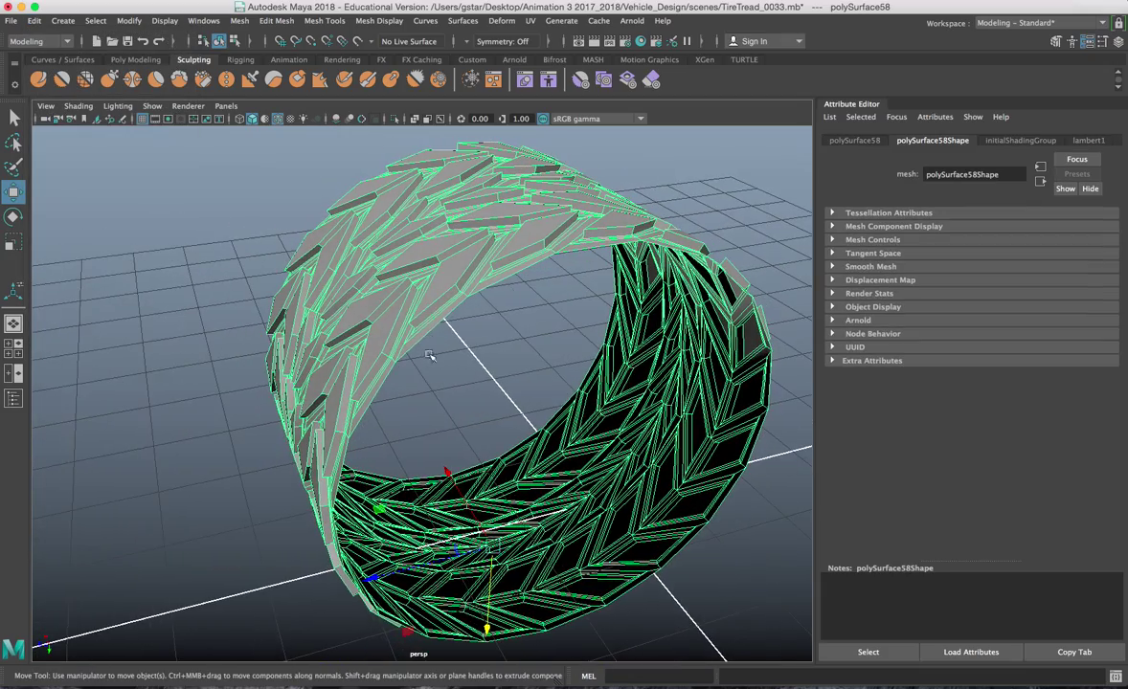
right_drag(438, 319, 434, 254)
click(445, 319)
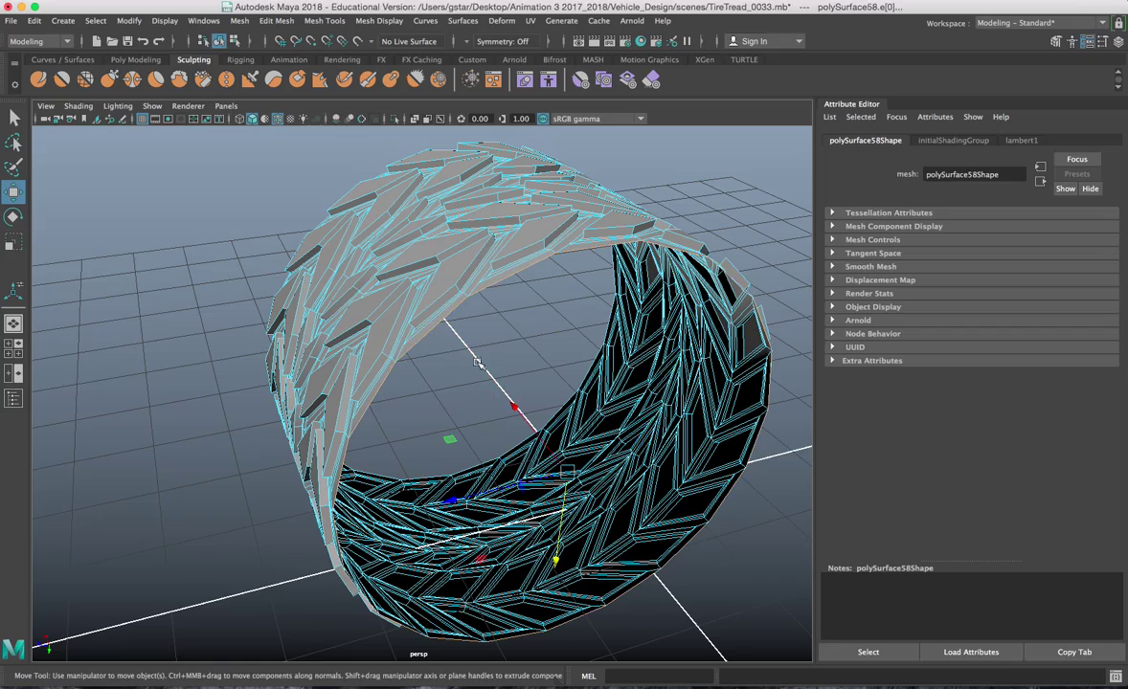
alt+drag(494, 374, 360, 349)
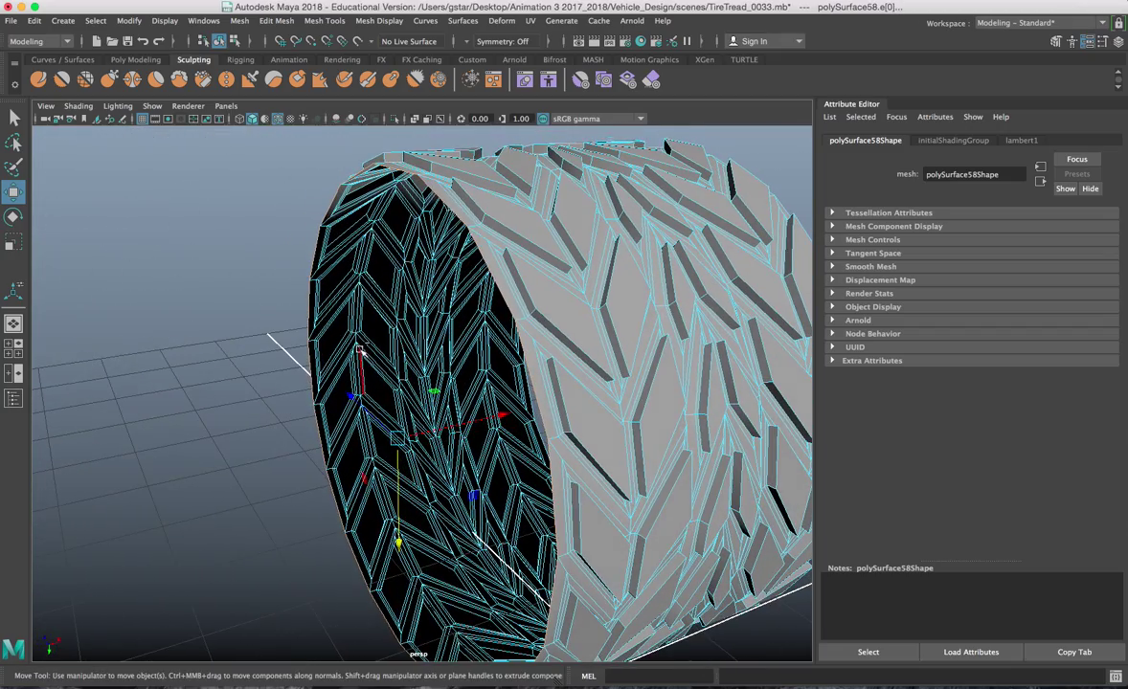
key(ctrl+e)
key(space)
key(space)
scroll(591, 462, down, 5)
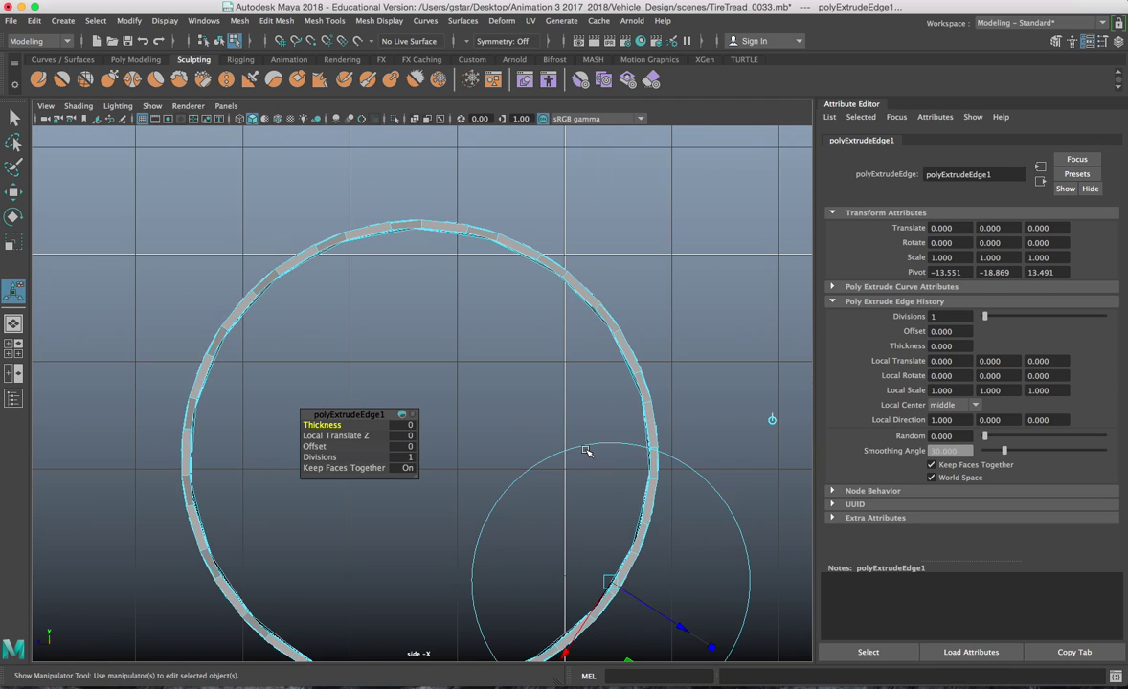
alt+middle_drag(587, 451, 616, 431)
drag(694, 565, 613, 537)
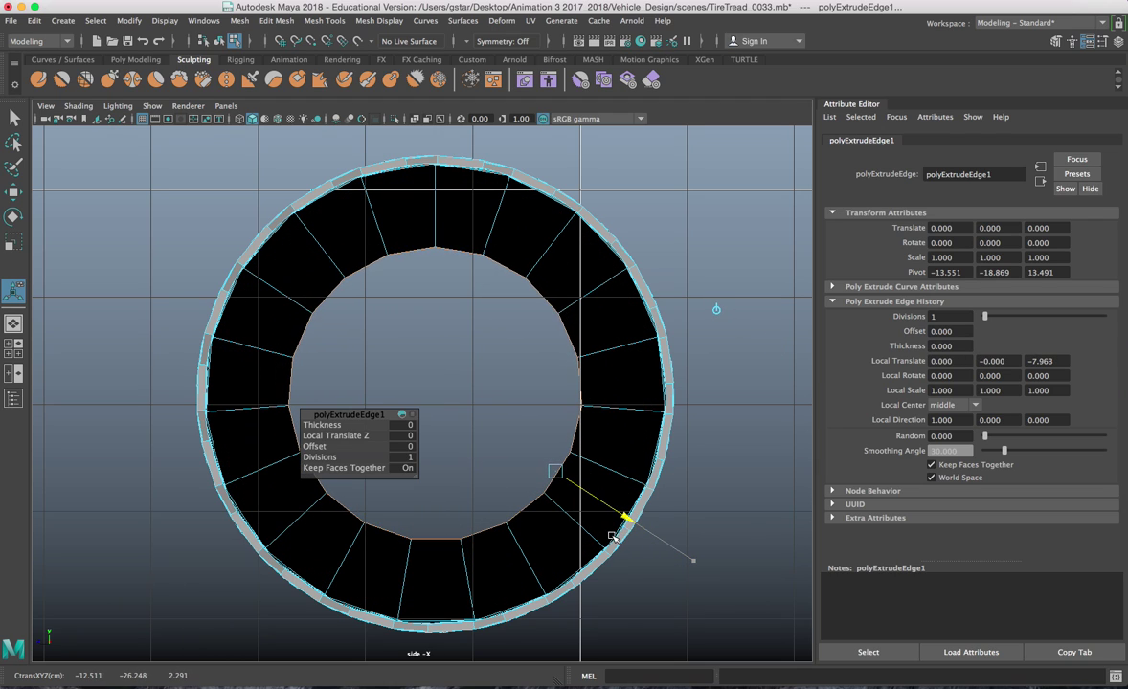
key(space)
key(space)
Insert an edge loop around the new sidewall, between the inner opening and the tread edge
alt+drag(574, 307, 517, 285)
alt+drag(352, 307, 387, 347)
right_drag(421, 213, 473, 173)
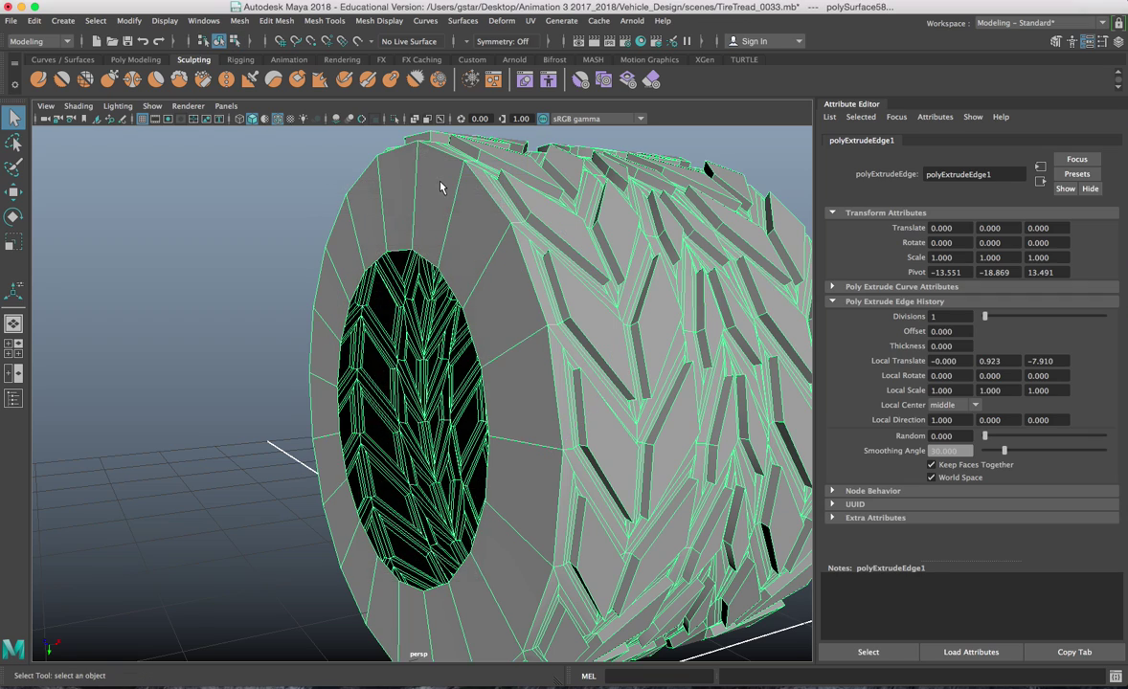
click(277, 20)
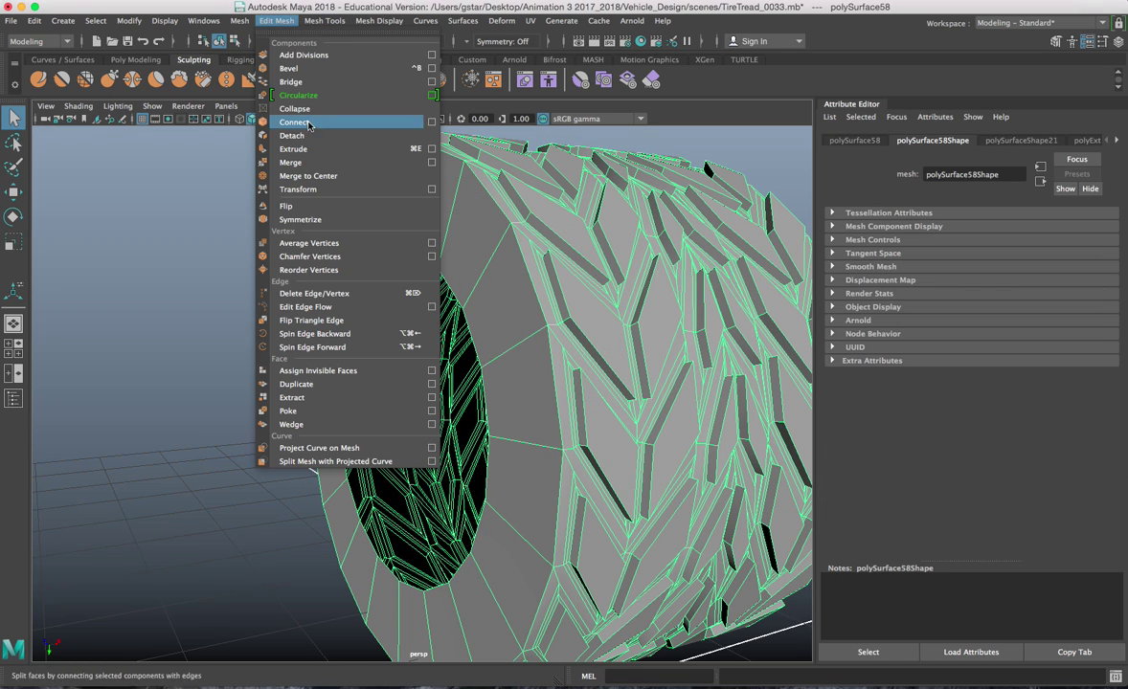
click(325, 20)
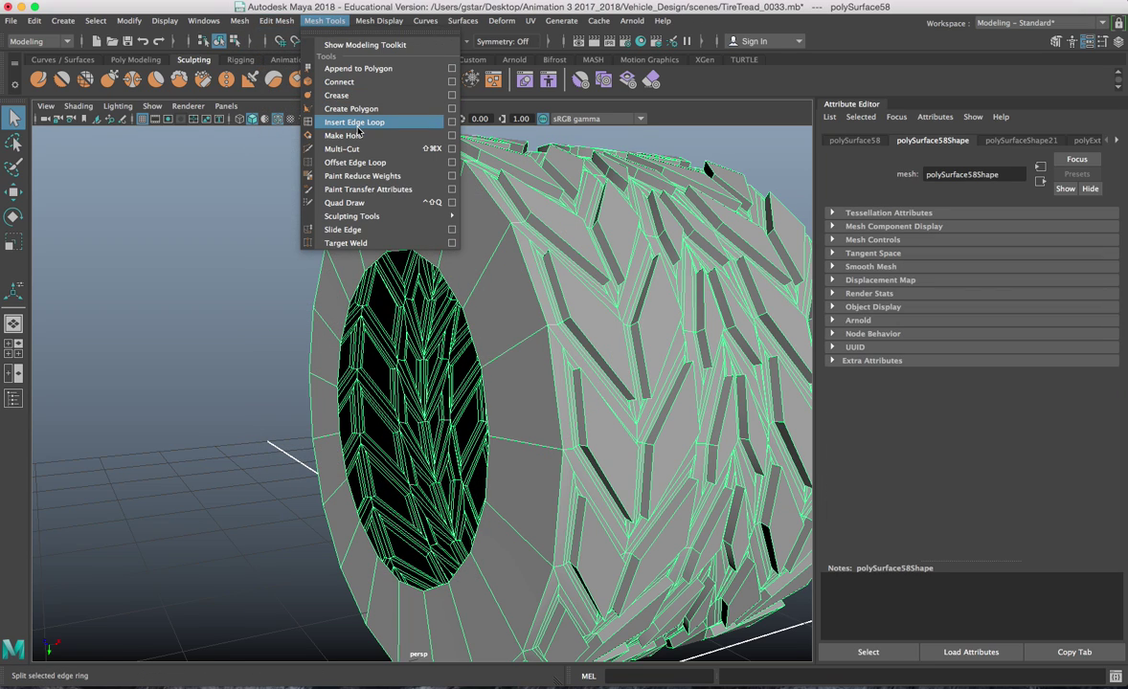
click(356, 123)
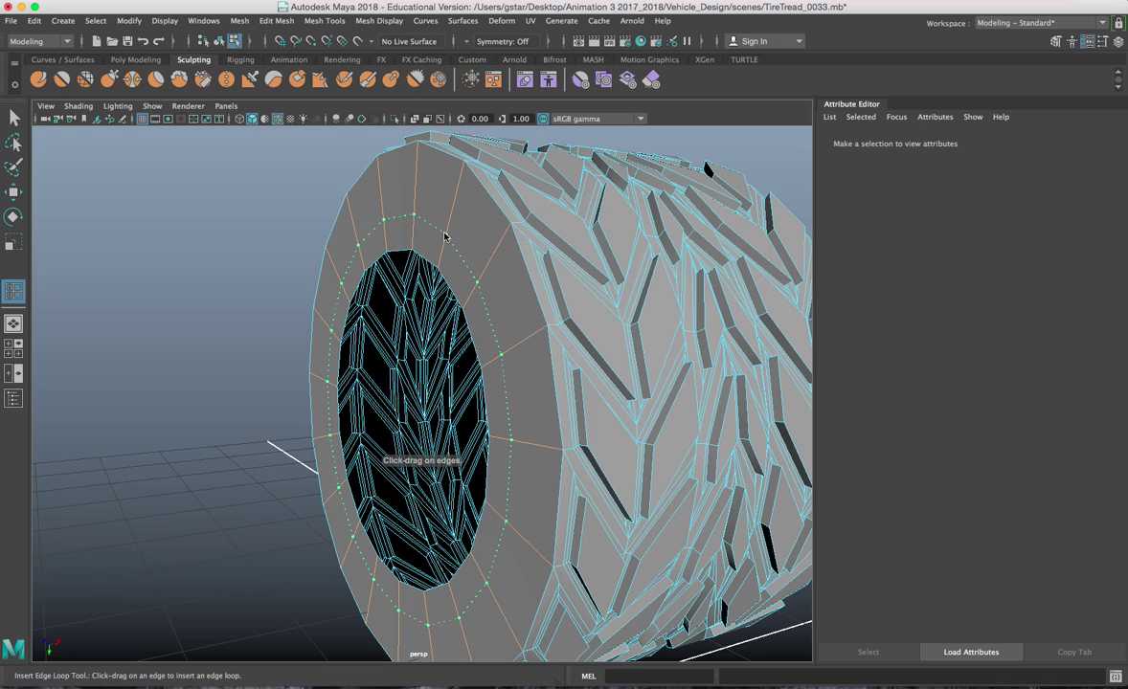
drag(444, 237, 445, 237)
Add further sidewall edge loops and shift loops along the tire's width to give the sidewall a rounded profile
key(w)
alt+drag(498, 440, 432, 414)
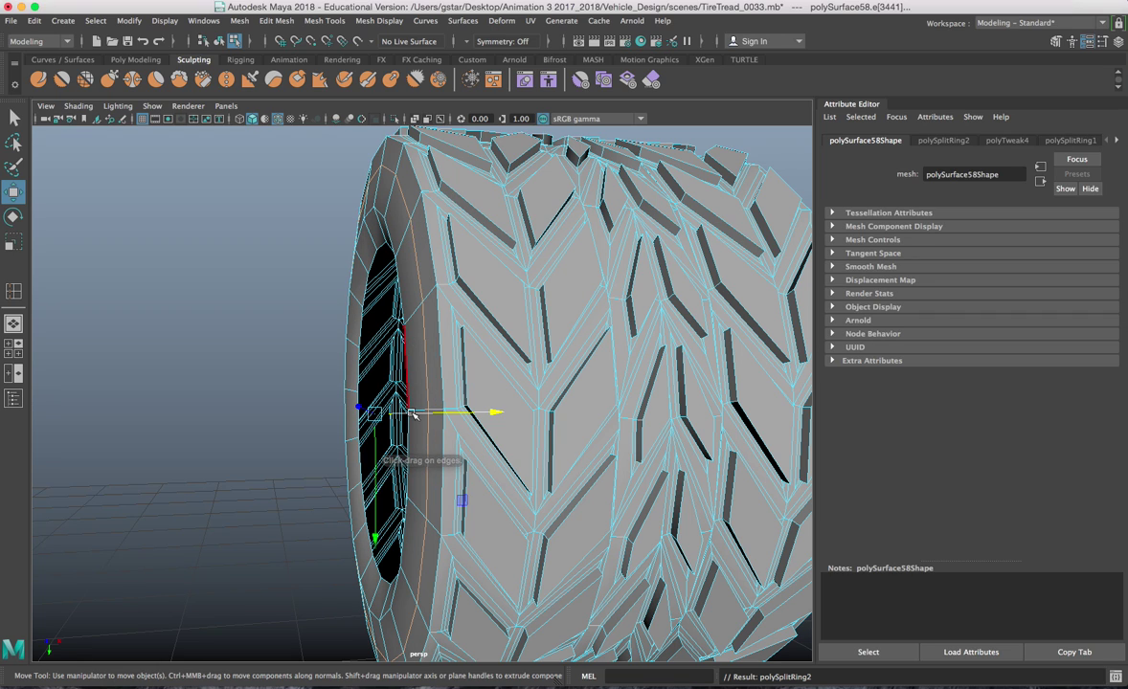
drag(426, 415, 405, 385)
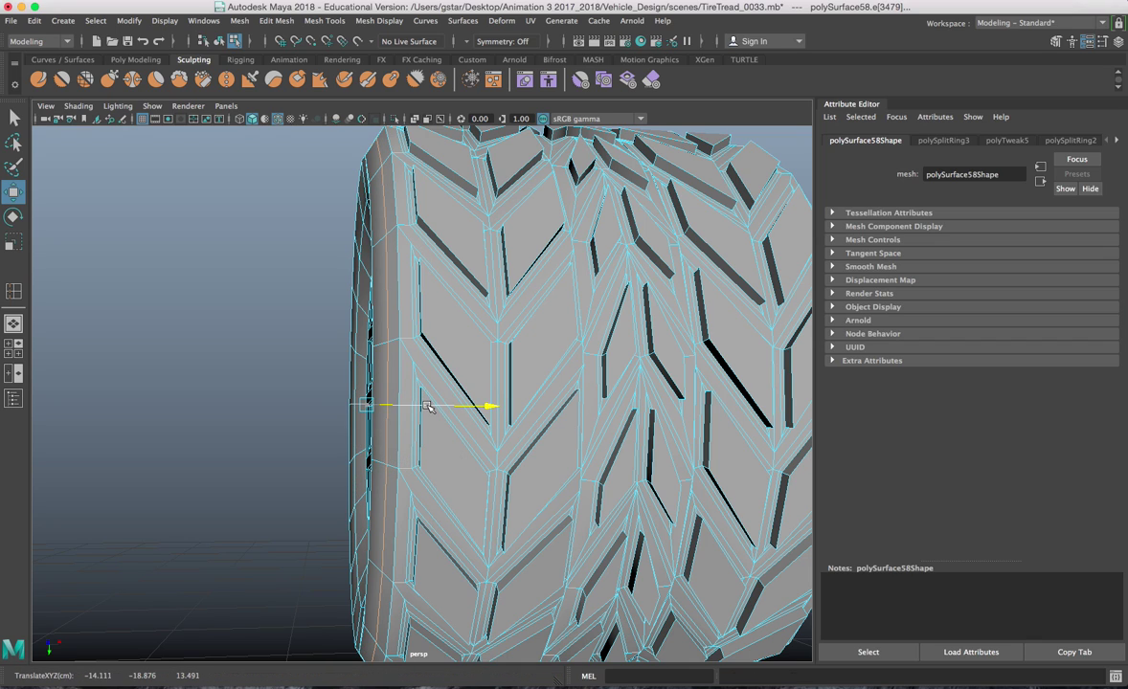
alt+drag(424, 407, 363, 277)
Return to whole-object selection in unsmoothed display and examine the tire's rounded sidewall from several angles
right_drag(371, 266, 382, 293)
alt+drag(415, 296, 507, 366)
click(450, 309)
key(1)
alt+drag(360, 263, 360, 257)
right_drag(354, 255, 417, 237)
alt+drag(389, 284, 365, 276)
Switch to the front view and center the tire's pivot
key(space)
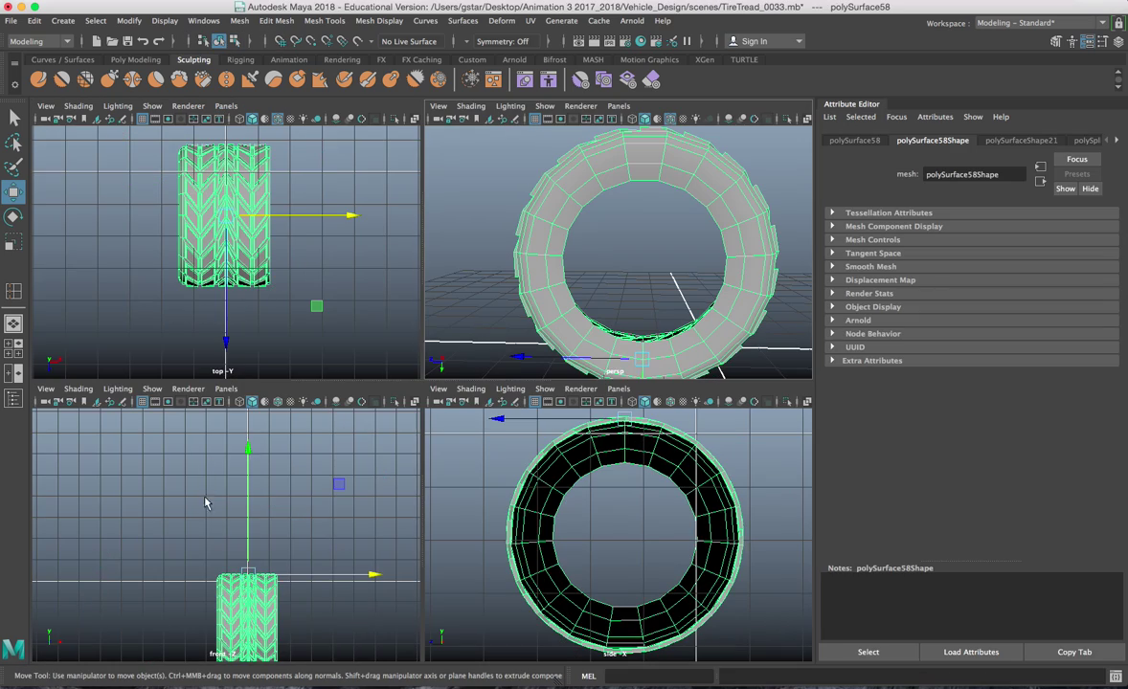
key(space)
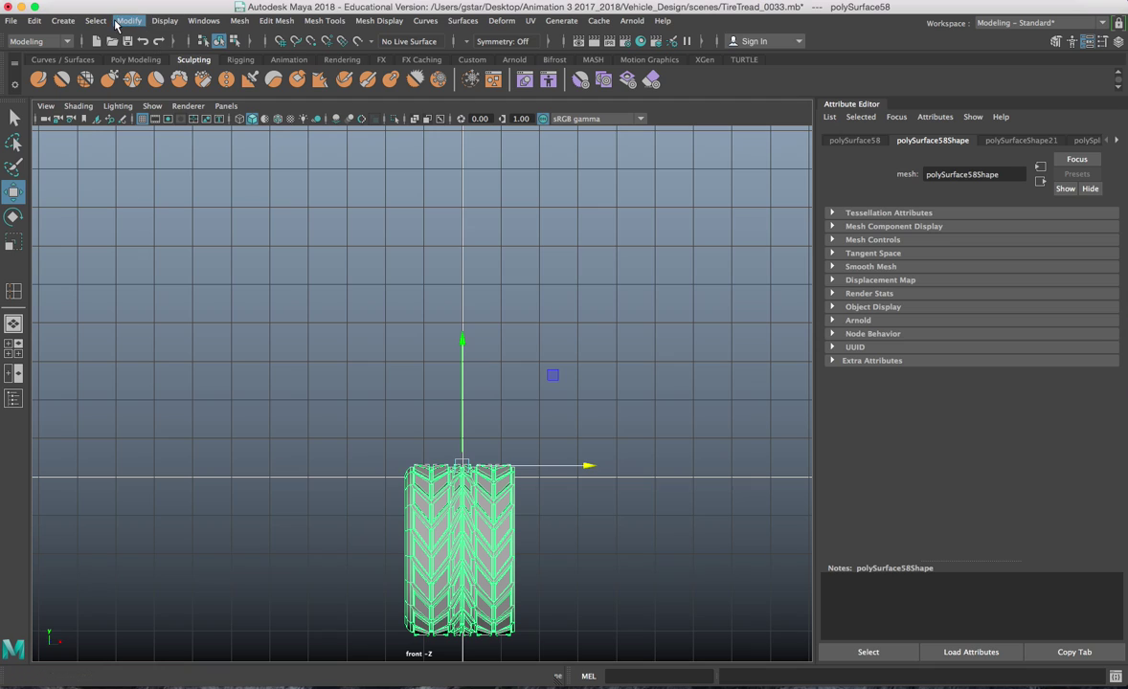
click(125, 21)
click(165, 120)
Move the tire up to Y 10 with grid snapping and center it on the vertical axis
scroll(307, 306, up, 2)
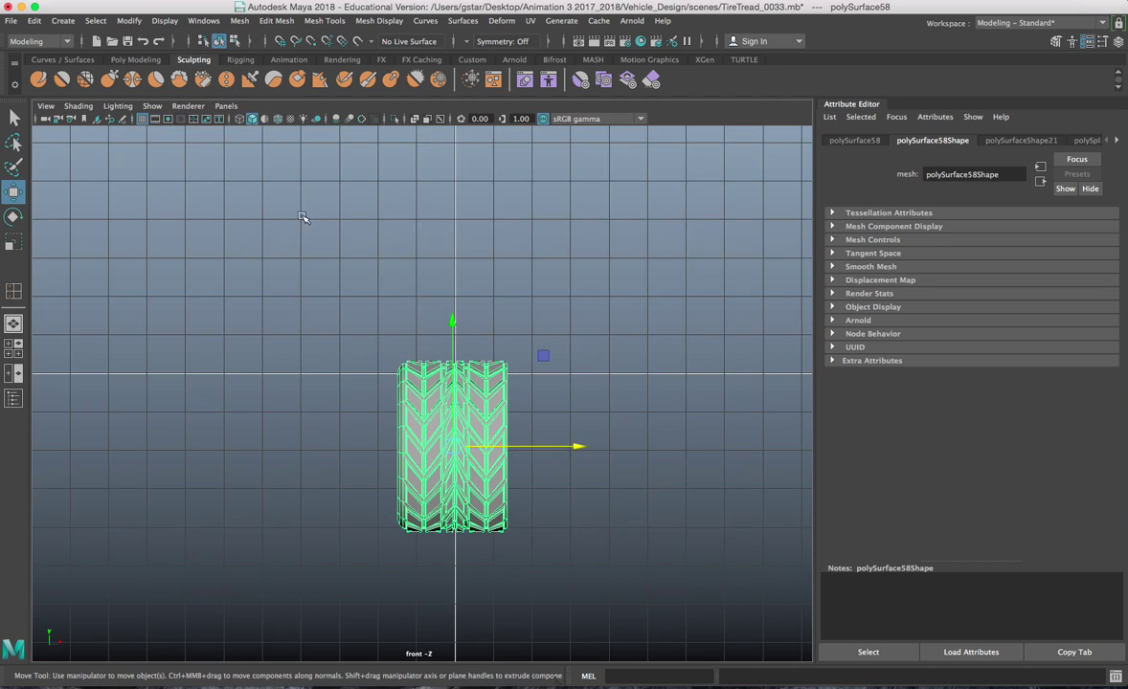
drag(460, 335, 461, 197)
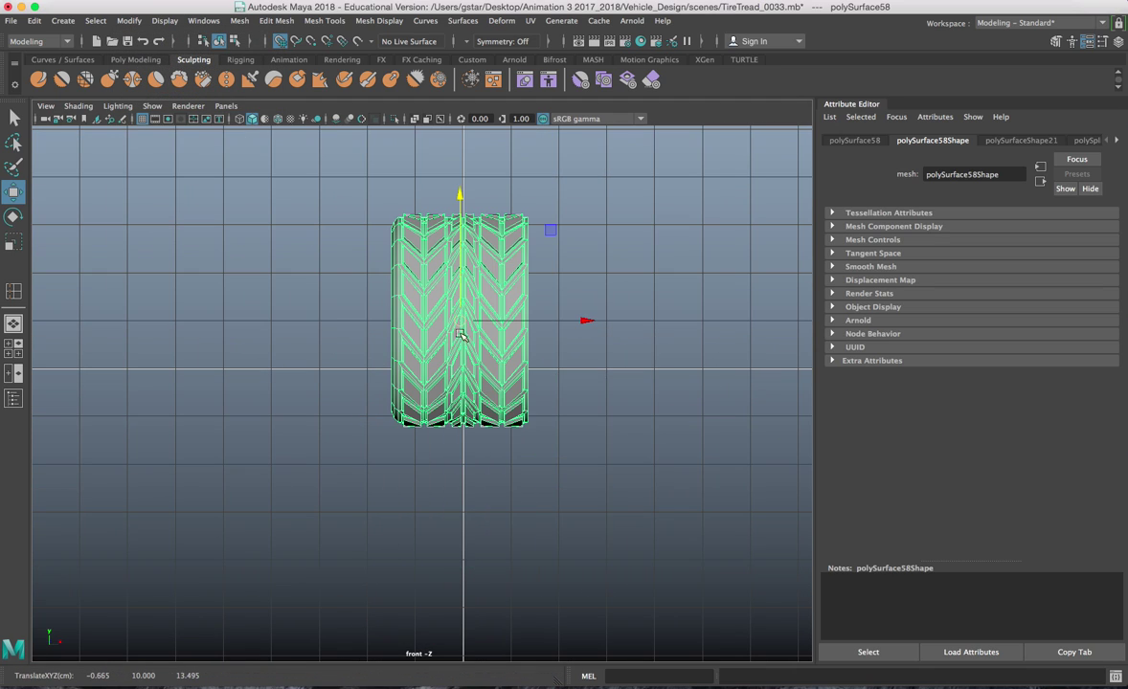
drag(463, 329, 485, 322)
Show the front view in wireframe, frame the tire's sidewall profile and reselect the tire
scroll(486, 348, up, 5)
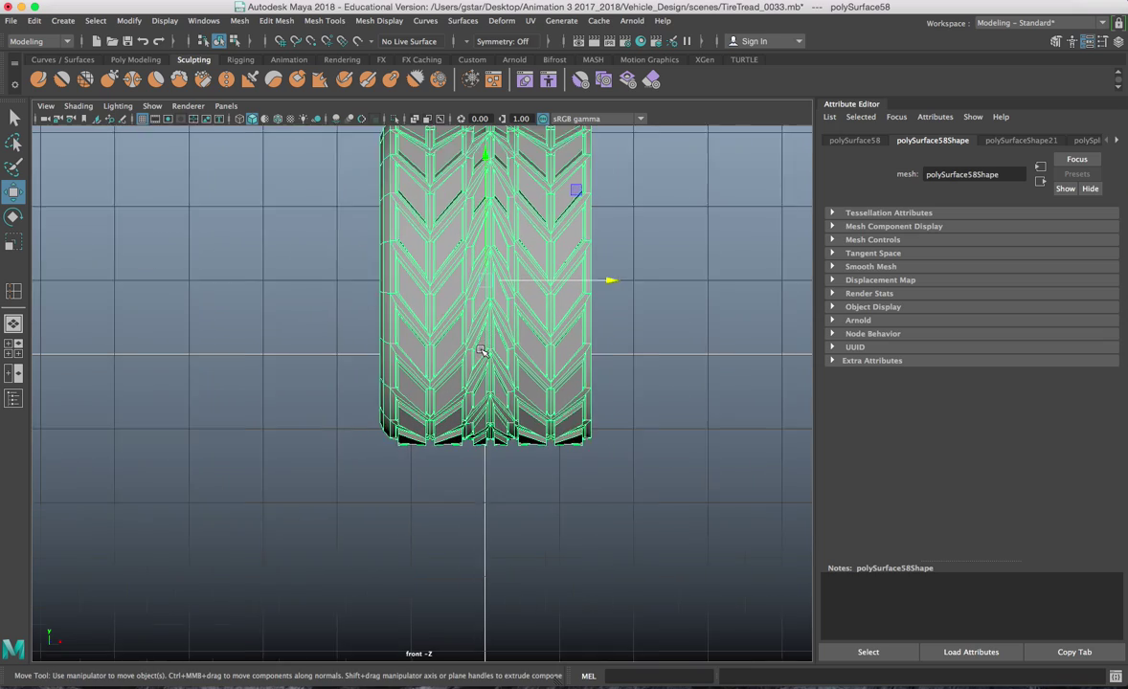
key(4)
alt+middle_drag(399, 287, 489, 440)
scroll(479, 406, up, 4)
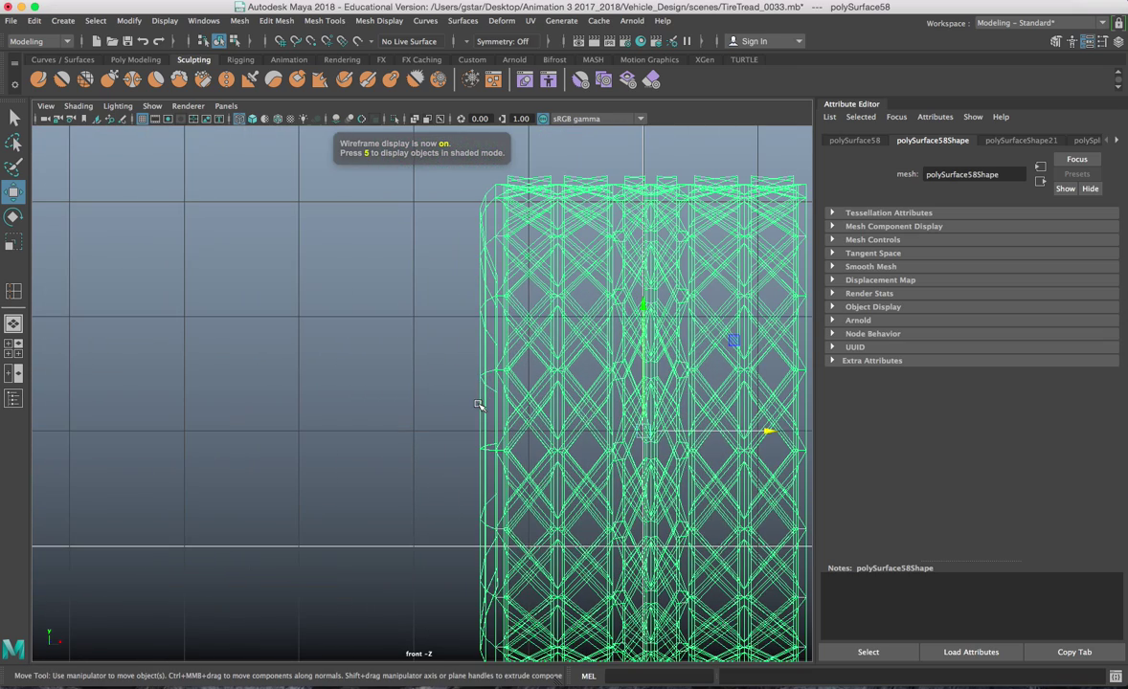
alt+middle_drag(480, 376, 476, 346)
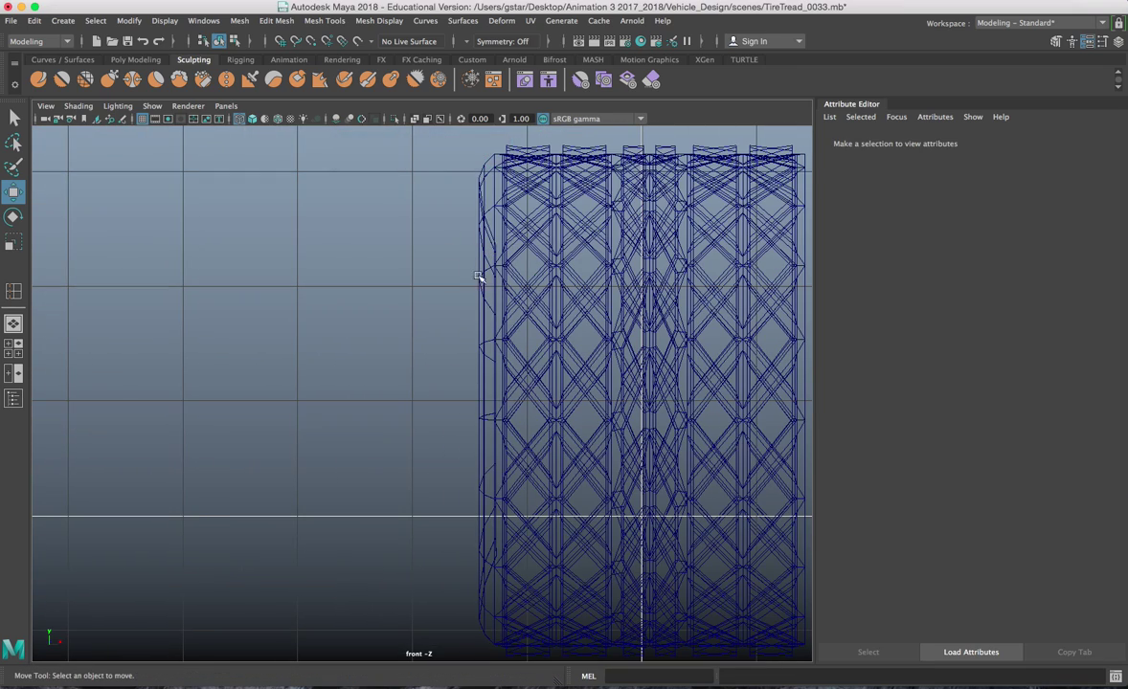
click(479, 190)
mouse_move(488, 277)
alt+middle_down()
mouse_move(436, 260)
mouse_move(489, 266)
alt+middle_up()
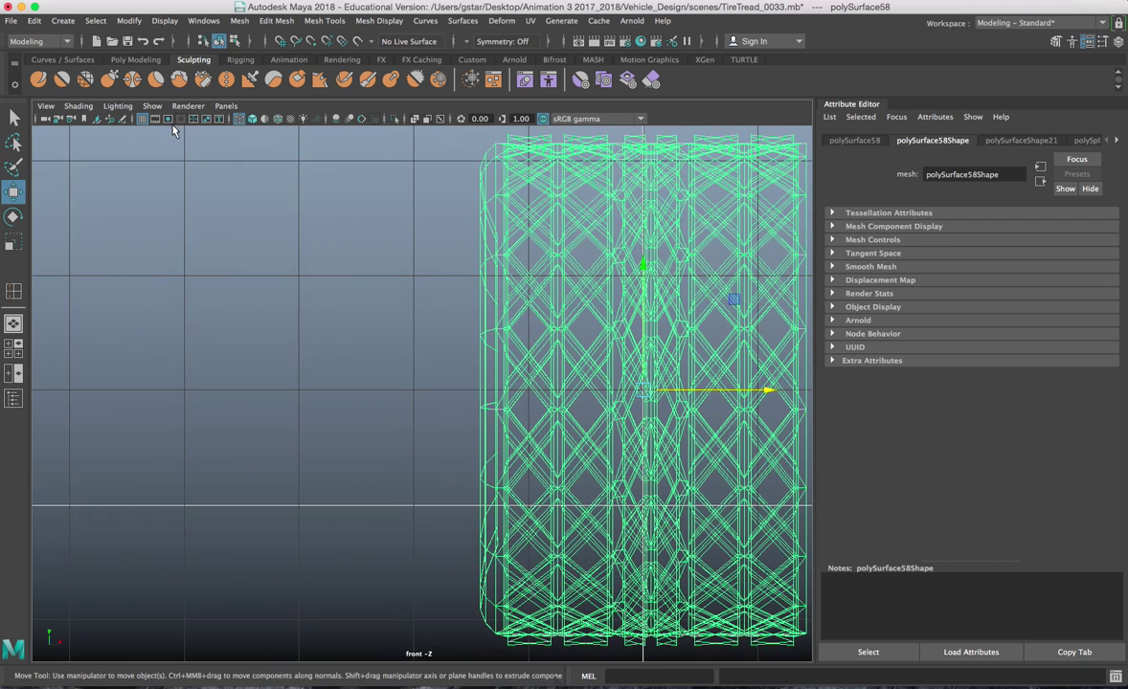
Draw an EP curve from the tire's inner sidewall edge down through the wheel opening as a stepped rim profile
click(73, 23)
mouse_move(191, 122)
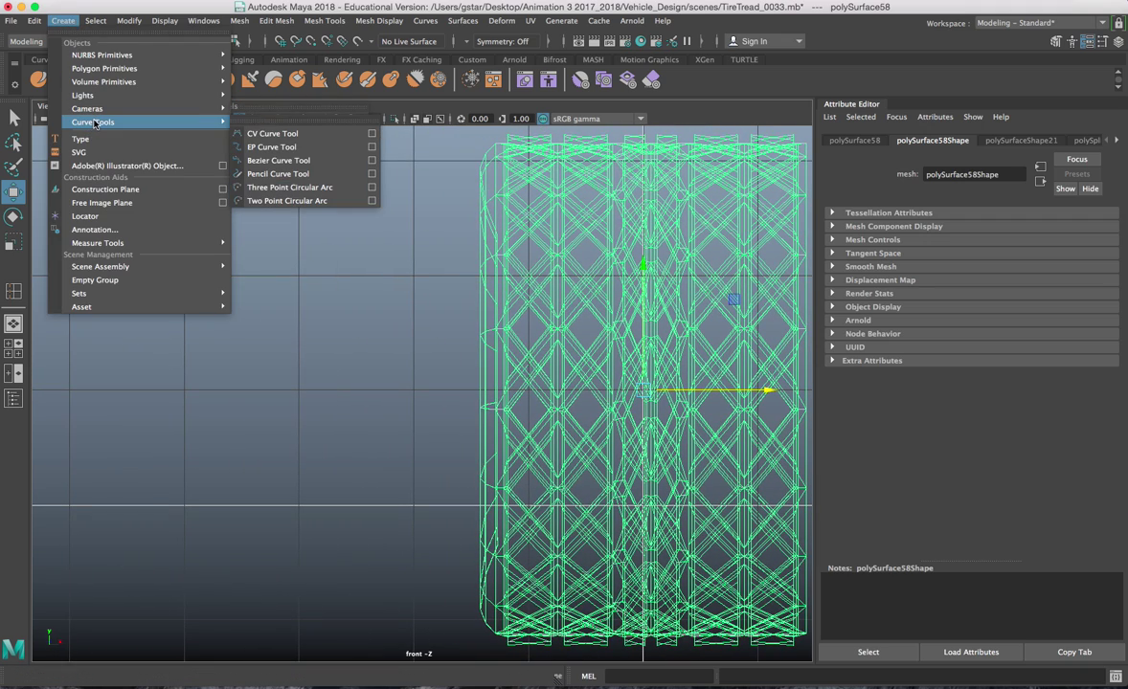
click(277, 147)
scroll(383, 212, up, 3)
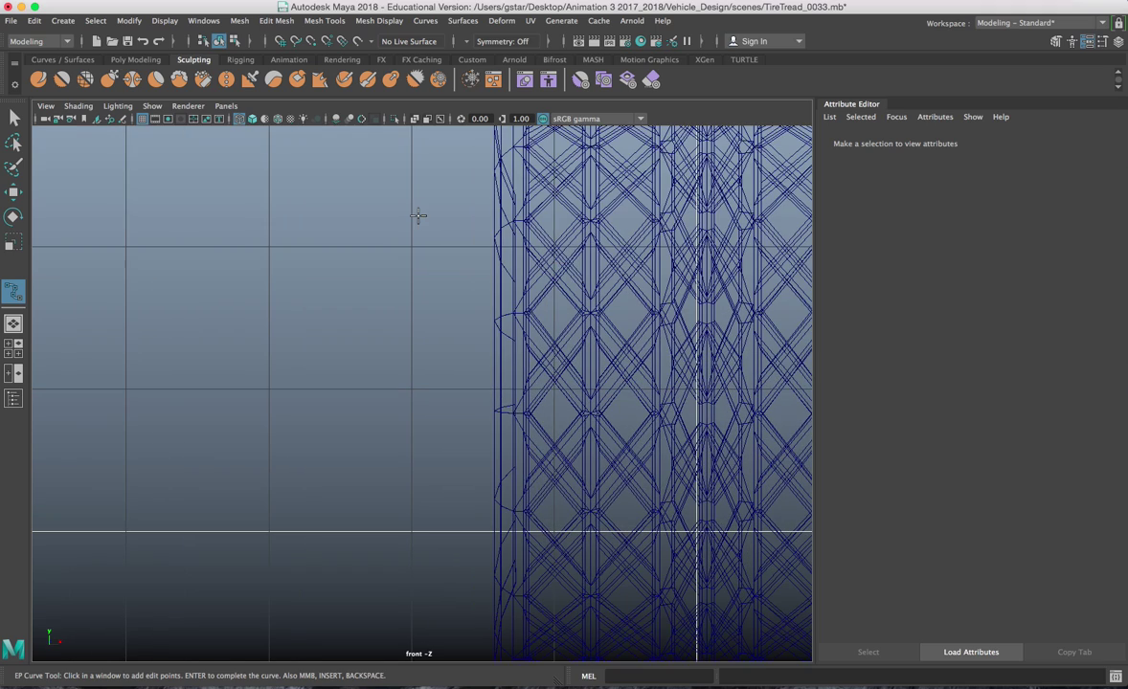
click(514, 196)
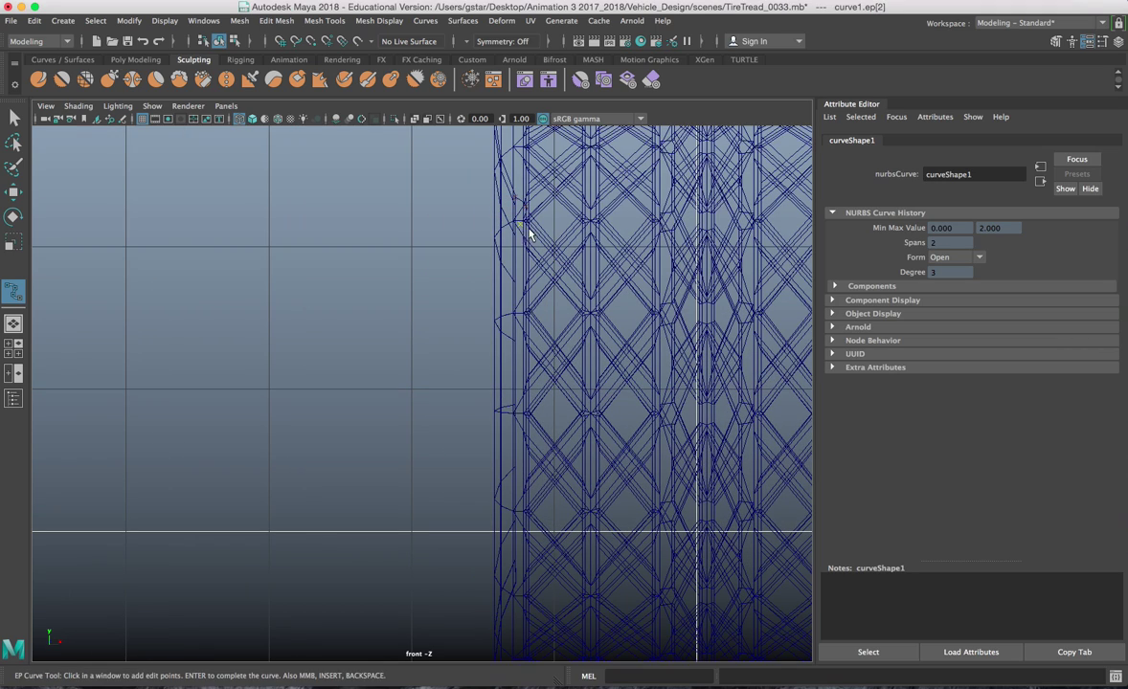
click(535, 249)
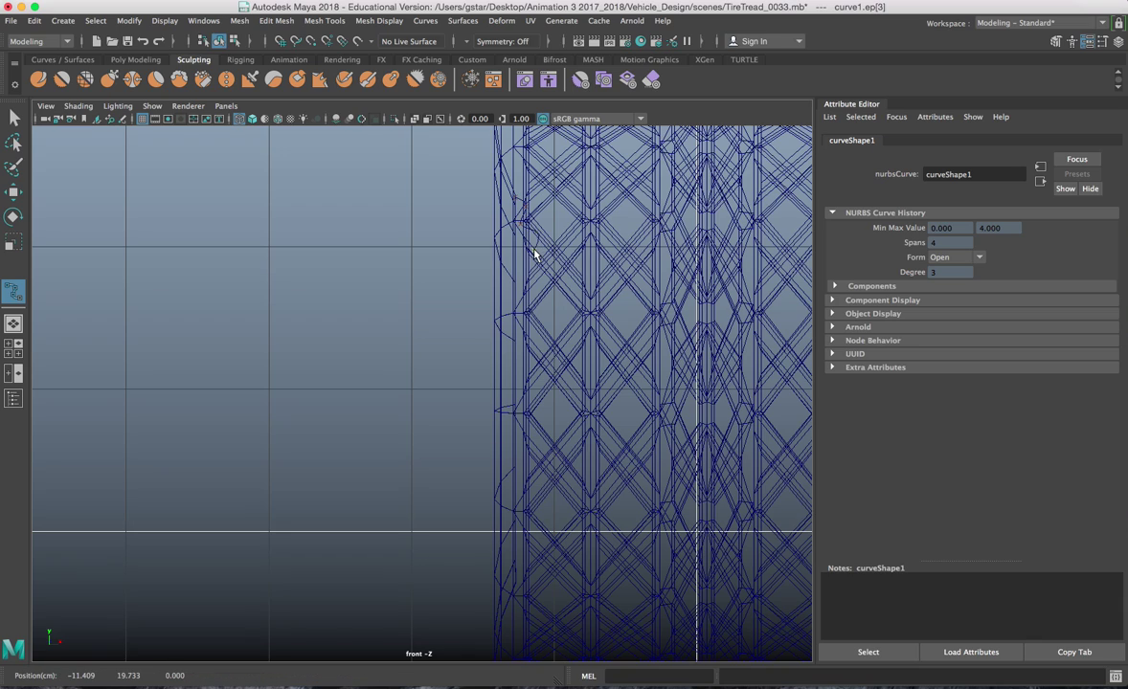
click(575, 287)
alt+middle_drag(563, 359, 571, 292)
click(570, 335)
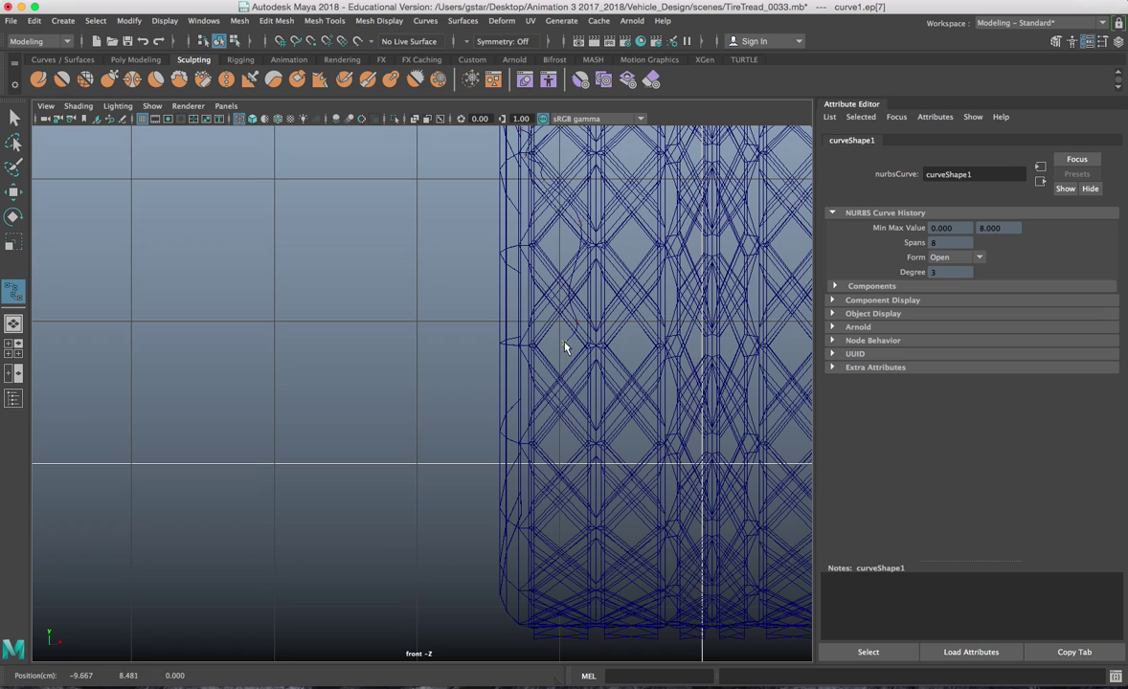
Rework the last points of the profile curve toward the wheel's center height and finish the curve
click(535, 392)
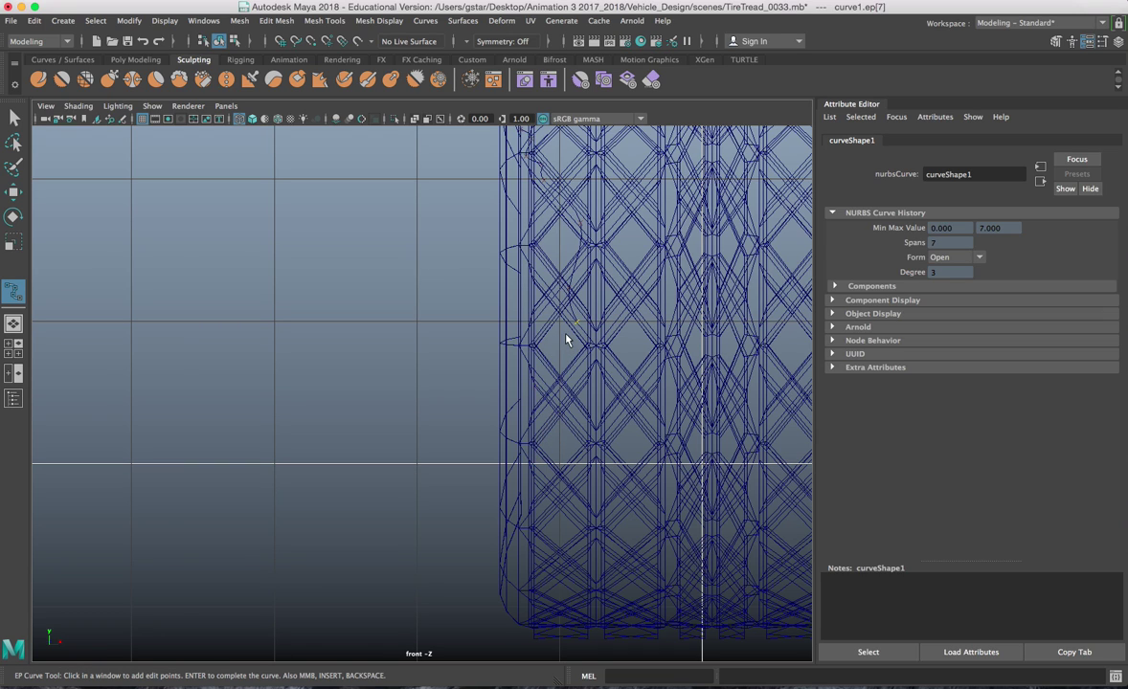
scroll(566, 339, down, 5)
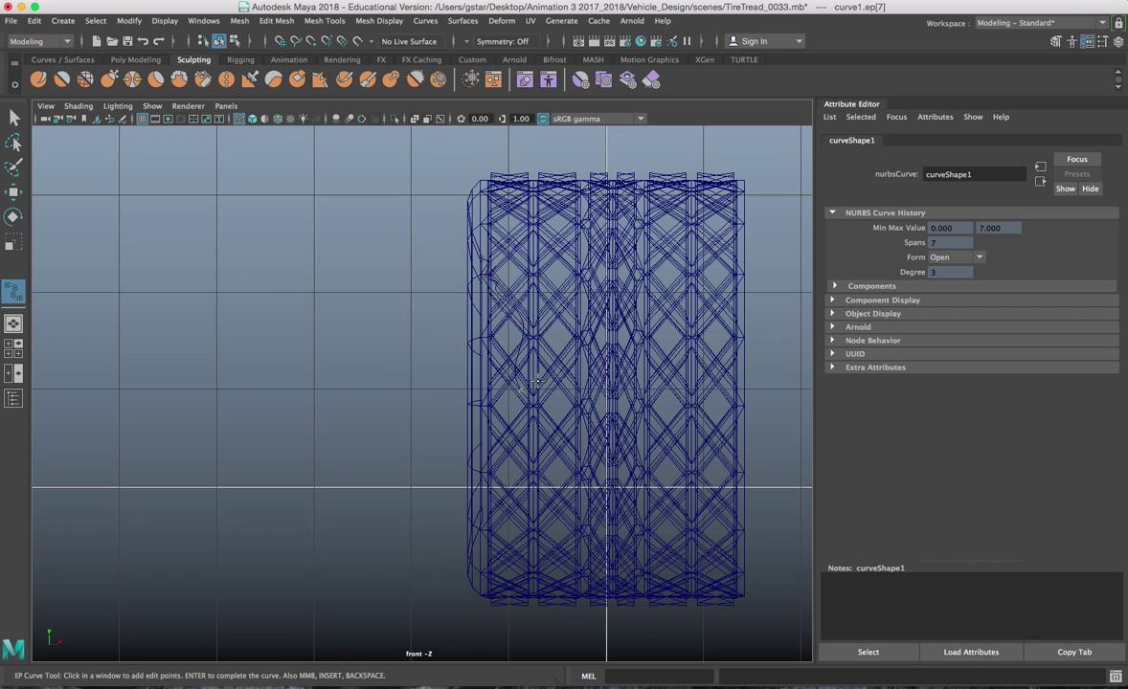
scroll(537, 383, up, 3)
key(BackSpace)
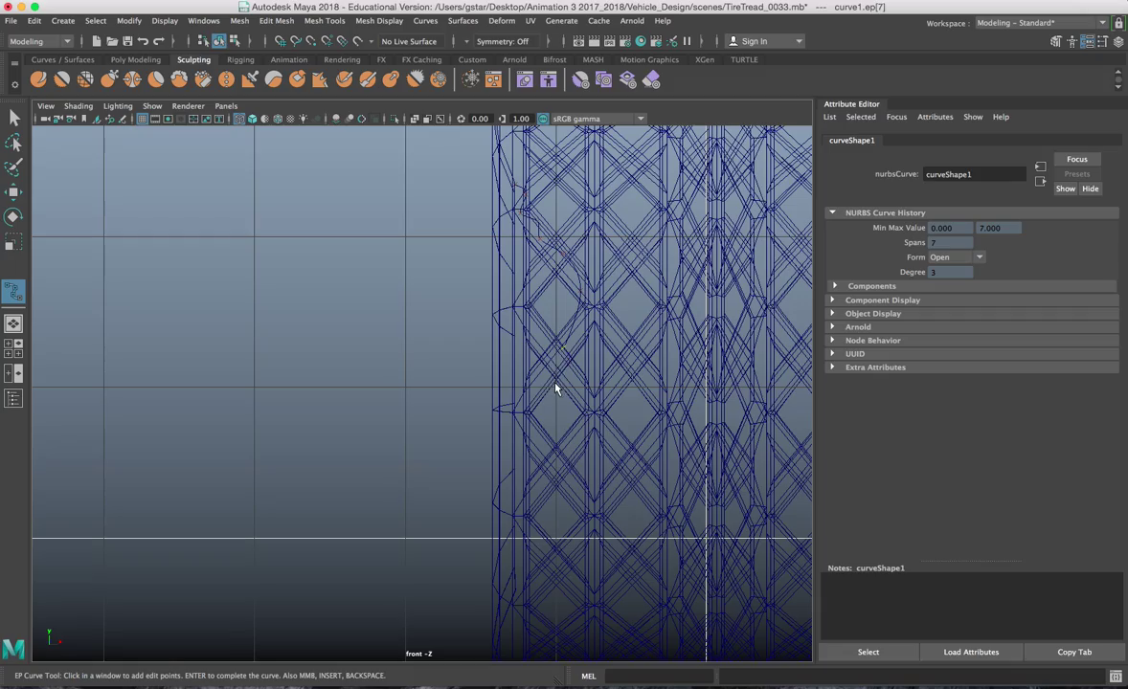
key(w)
Show the perspective view and center the profile curve's pivot
key(space)
key(space)
alt+drag(594, 353, 443, 403)
click(217, 21)
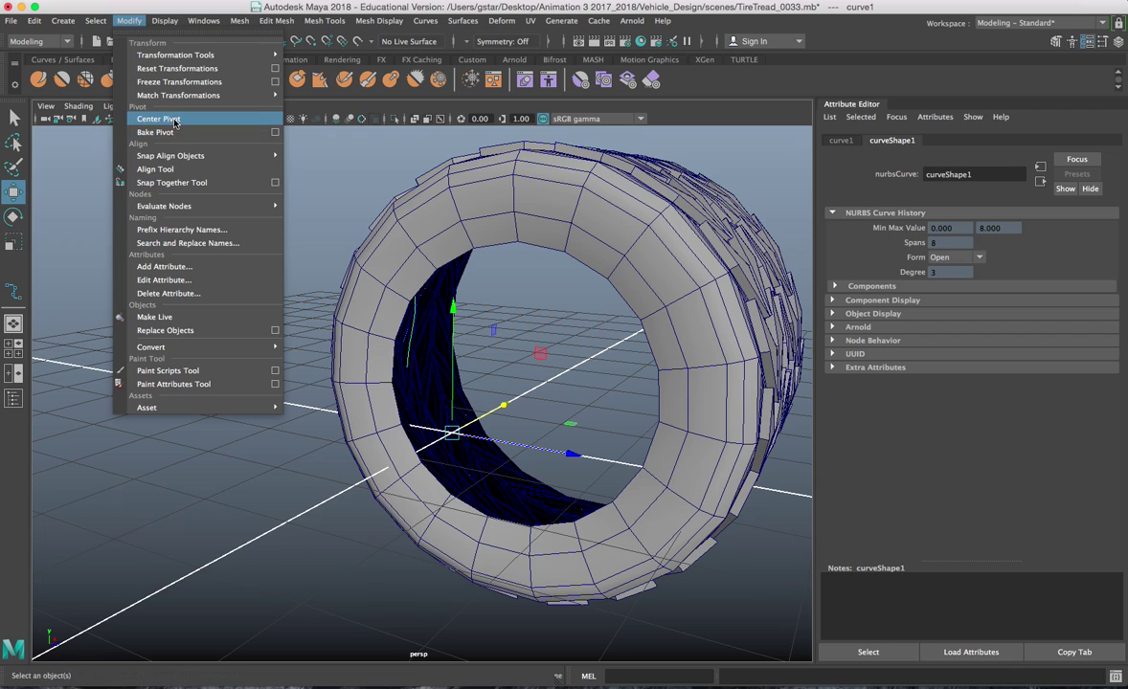
click(164, 119)
Move the profile curve across the wheel opening and fit its upper end to the tire's inner edge
drag(436, 312, 491, 324)
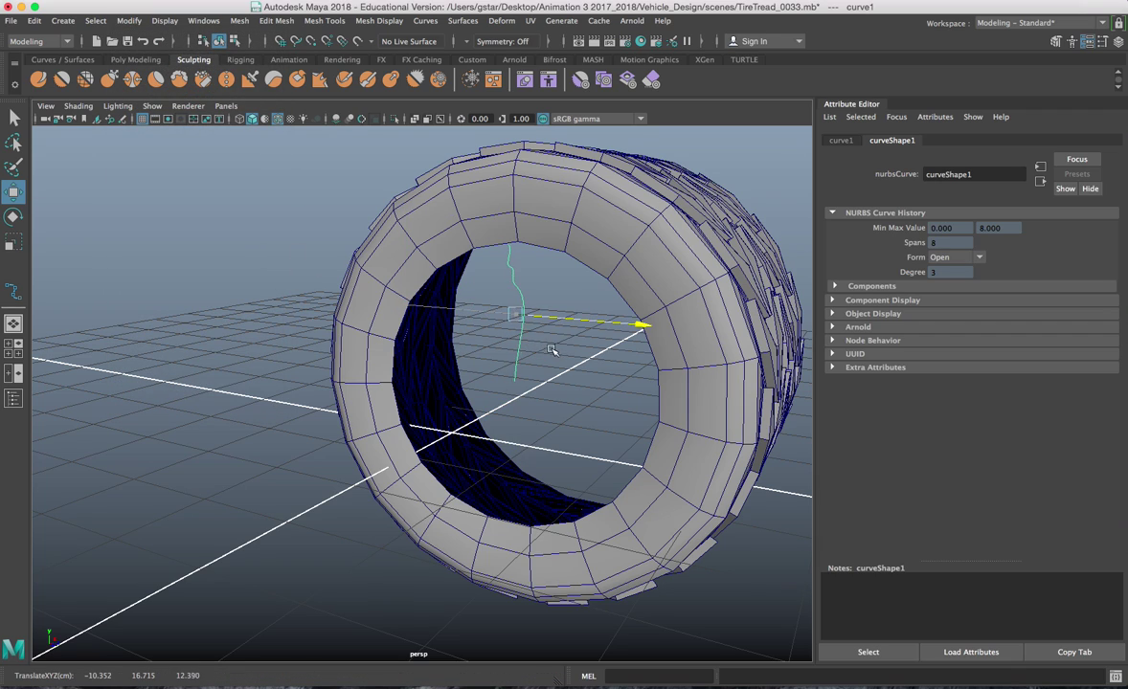
alt+drag(561, 357, 531, 356)
scroll(530, 355, up, 5)
alt+middle_drag(530, 355, 481, 391)
drag(497, 248, 497, 247)
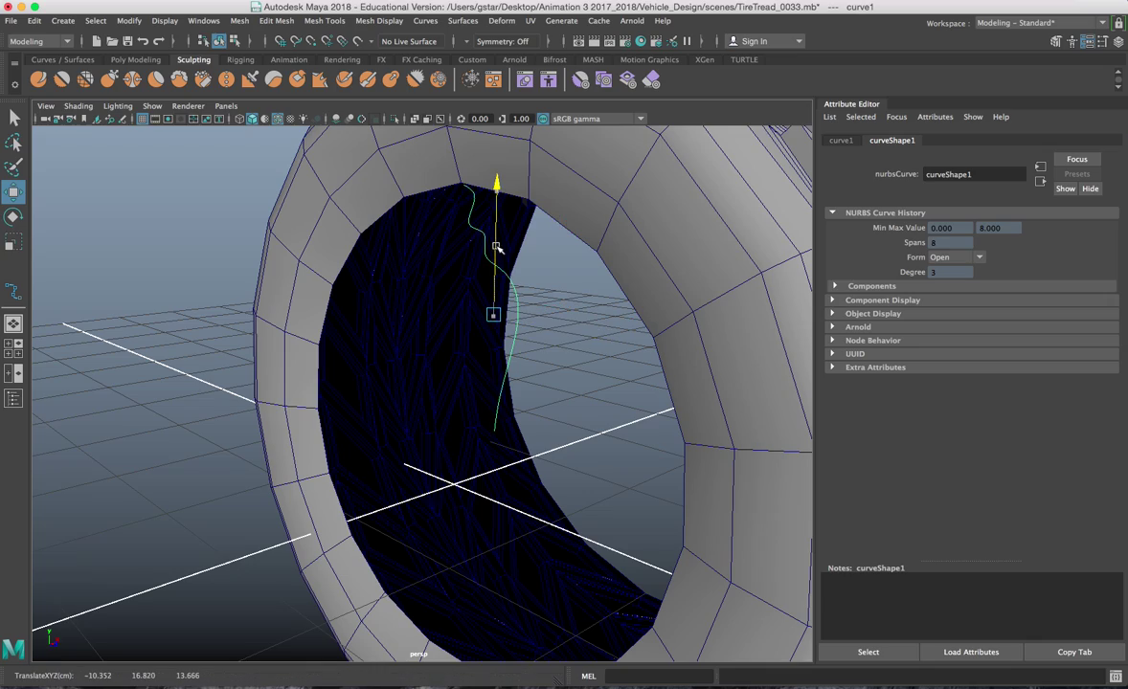
drag(544, 304, 569, 297)
In the side view, snap the tire and the profile curve to the vertical axis at Z 0
key(space)
key(space)
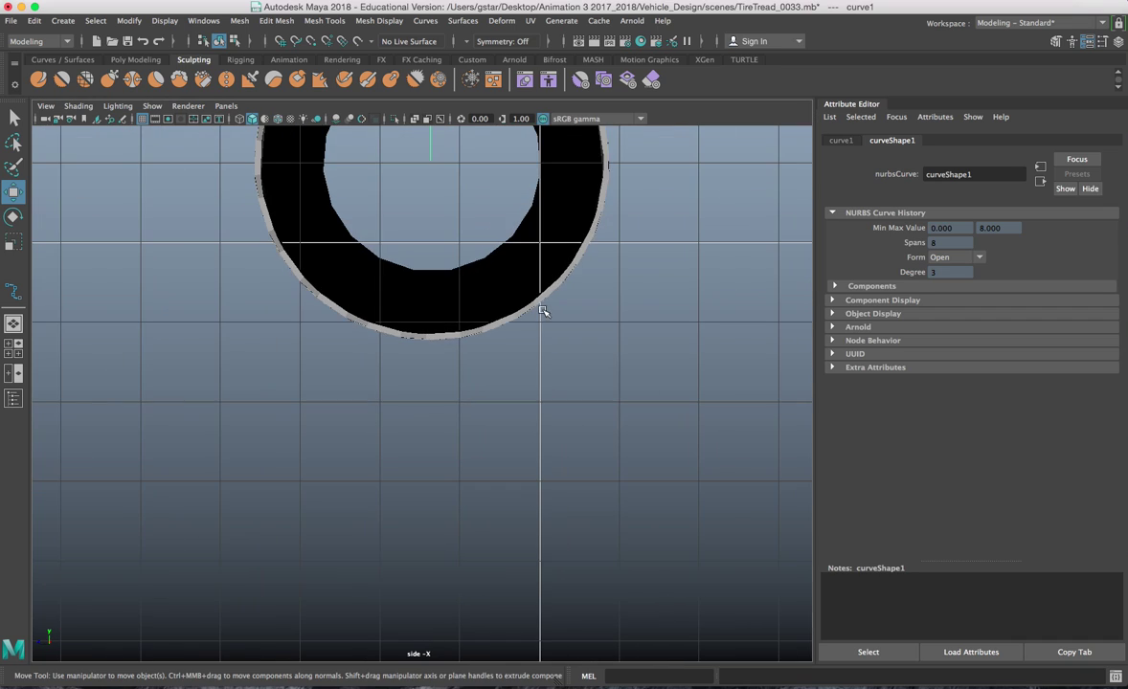
key(f)
click(558, 371)
drag(417, 337, 517, 336)
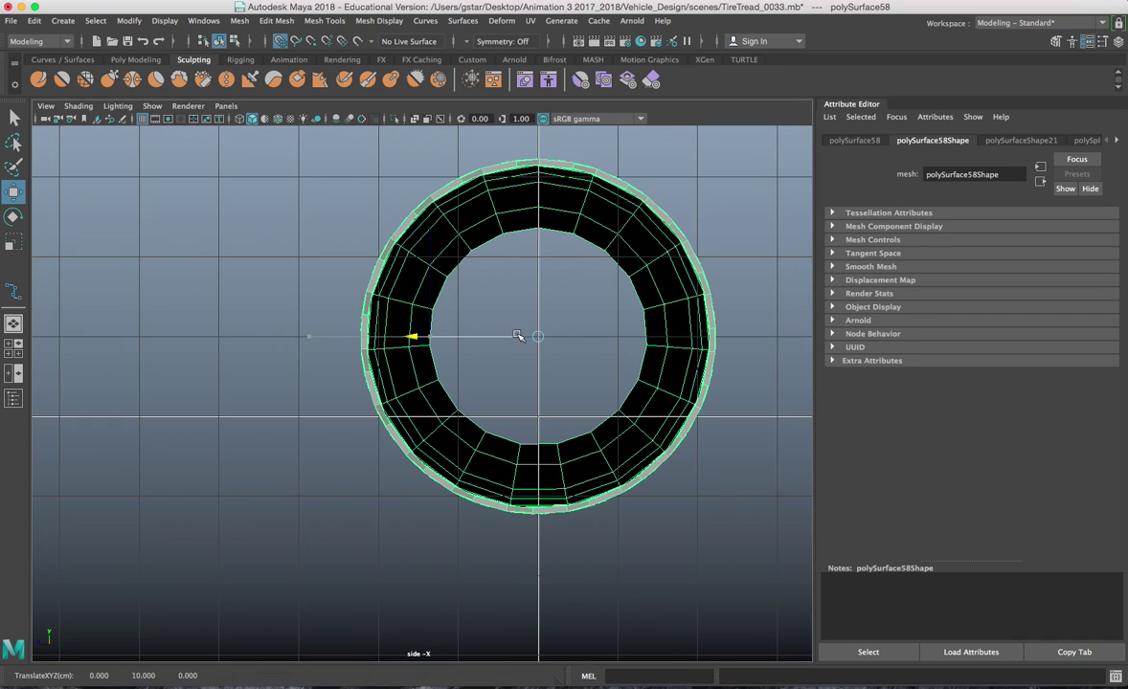
click(429, 276)
drag(407, 281, 520, 279)
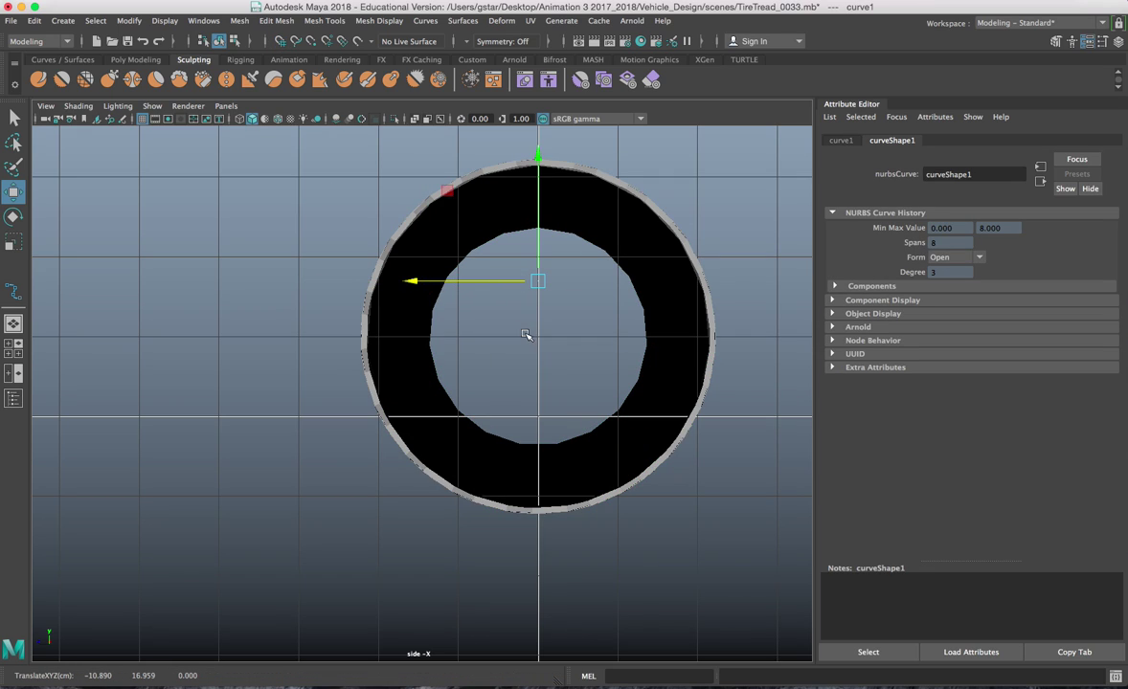
Move the profile curve's pivot to the tire's center at Y 10 and return to the perspective view
scroll(524, 334, up, 4)
key(d)
drag(583, 163, 517, 196)
key(space)
key(space)
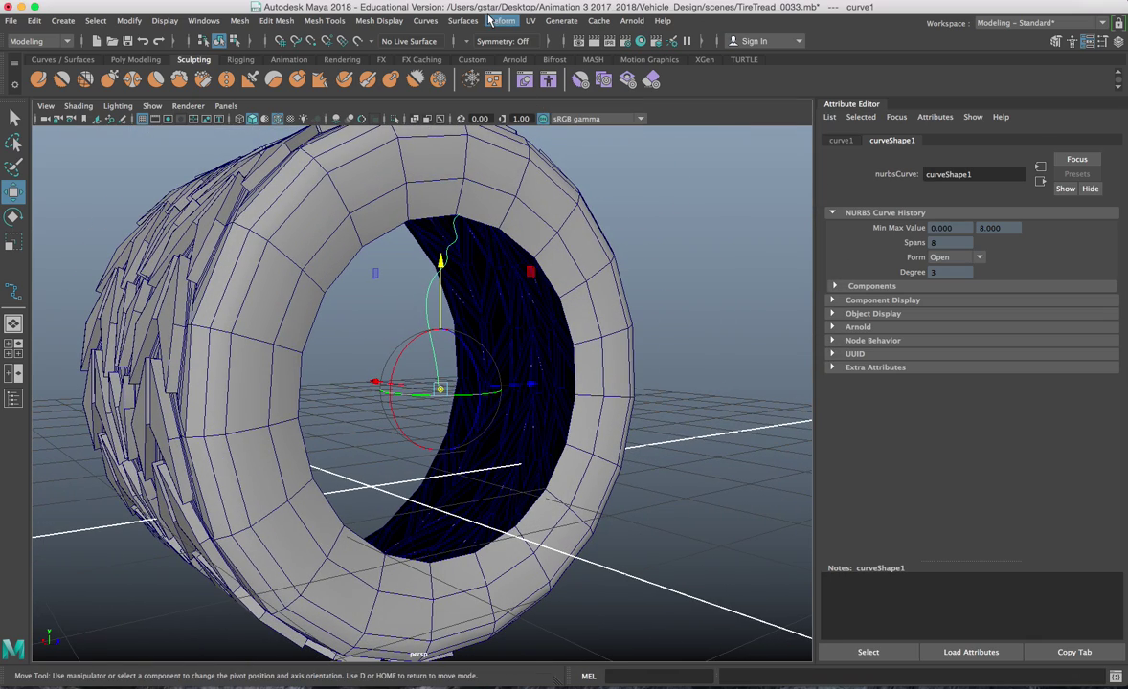
Revolve the profile curve 360 degrees about the X axis as polygons with 8 segments
click(464, 21)
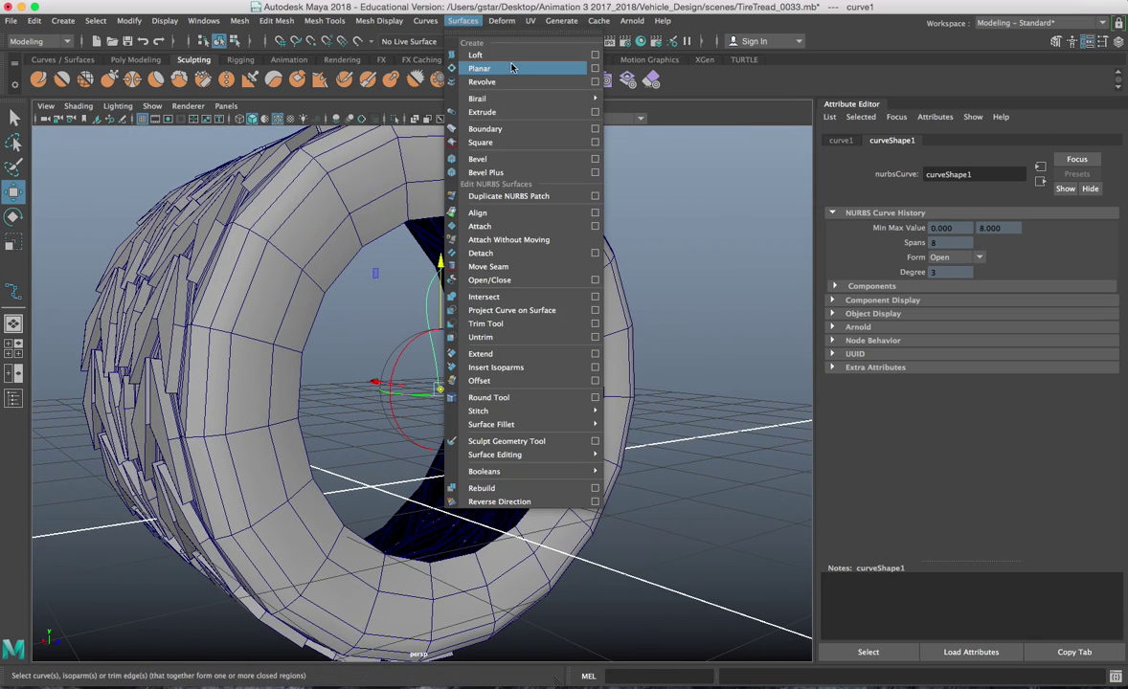
click(595, 83)
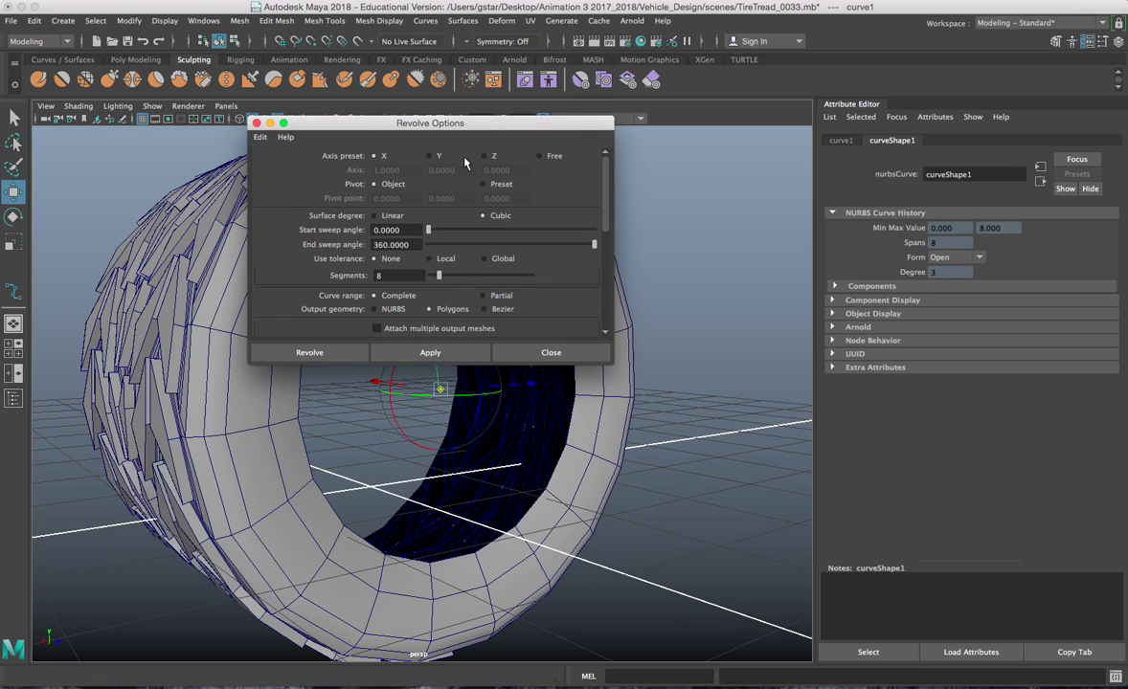
click(310, 353)
alt+drag(462, 334, 432, 289)
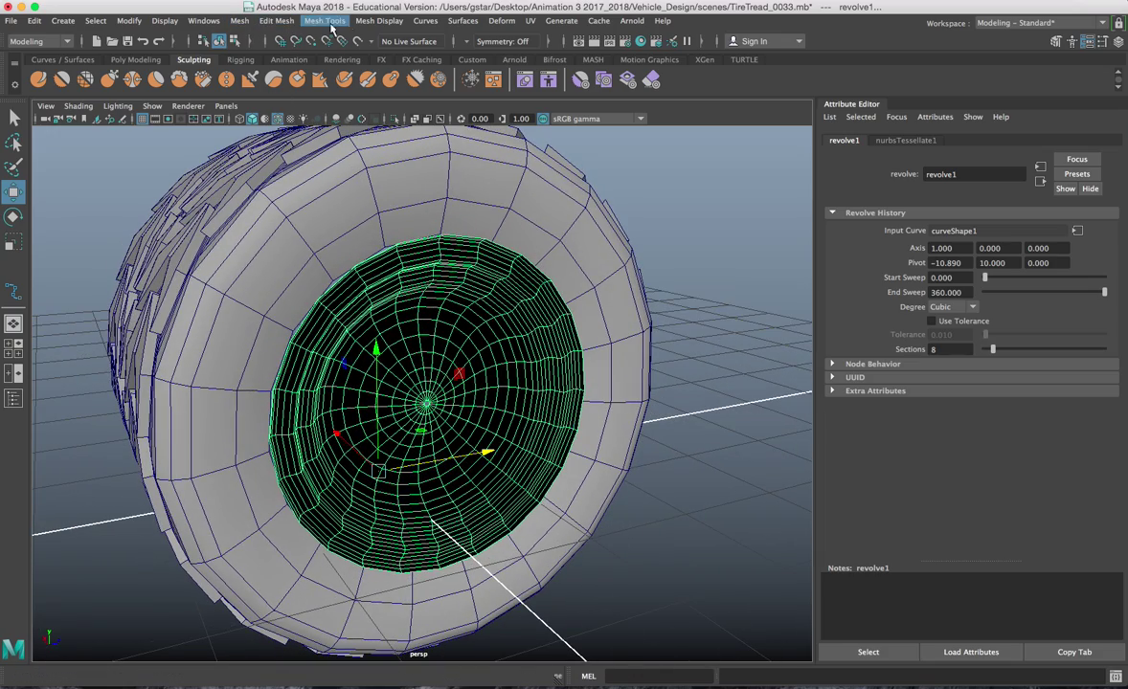
Reverse the normals of the revolved rim surface
click(379, 20)
click(402, 87)
click(484, 302)
alt+drag(484, 301, 421, 343)
scroll(421, 343, up, 3)
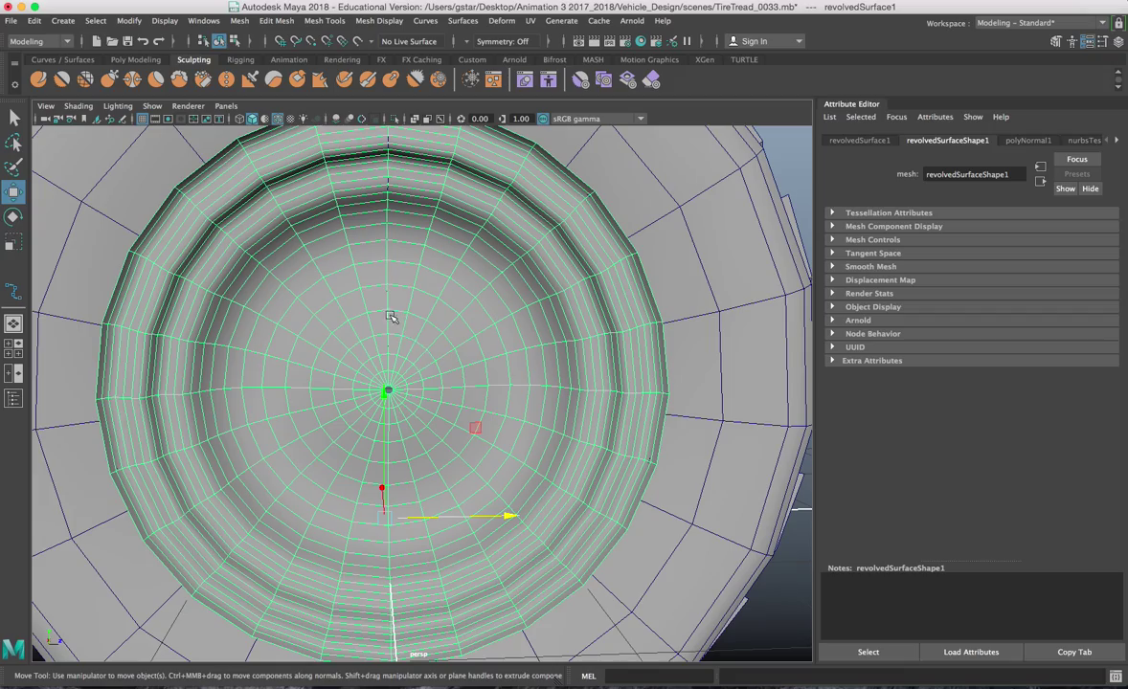
Show the profile curve's control vertices and raise the outermost one, shifting it into the tire's sidewall
click(361, 292)
alt+drag(362, 292, 472, 349)
right_drag(609, 282, 505, 278)
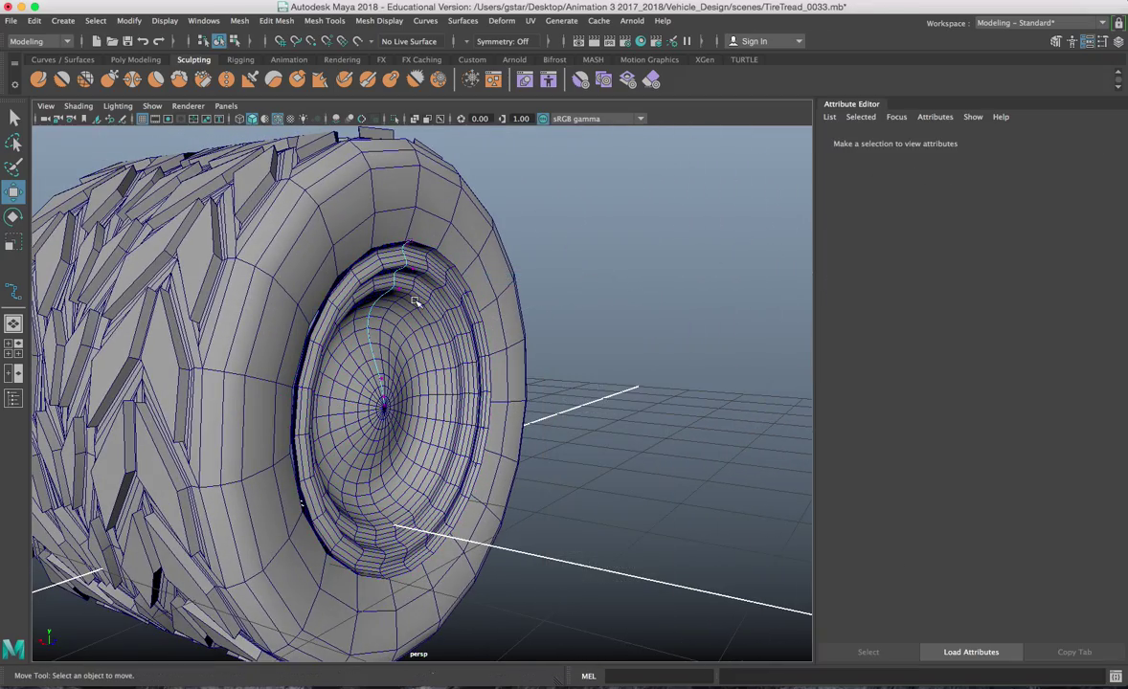
click(413, 244)
scroll(411, 368, up, 6)
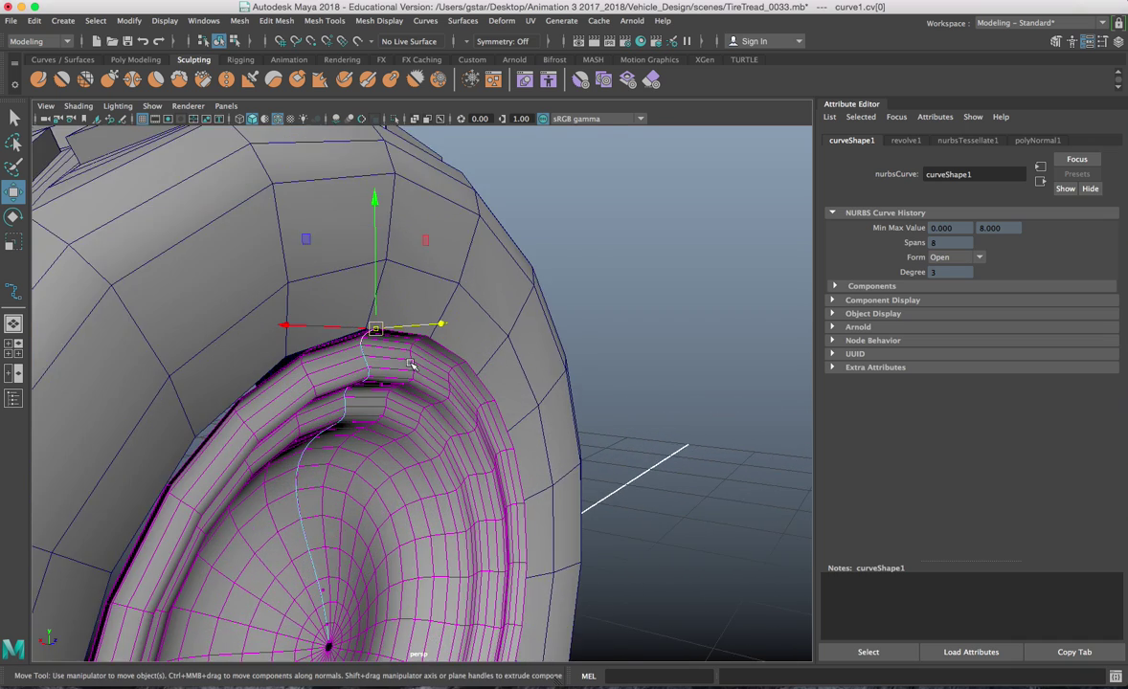
drag(388, 272, 389, 255)
click(377, 312)
drag(348, 312, 311, 325)
click(388, 284)
Move the profile curve's control vertex near the hub center along the X axis
alt+middle_drag(313, 469, 325, 407)
scroll(326, 406, up, 4)
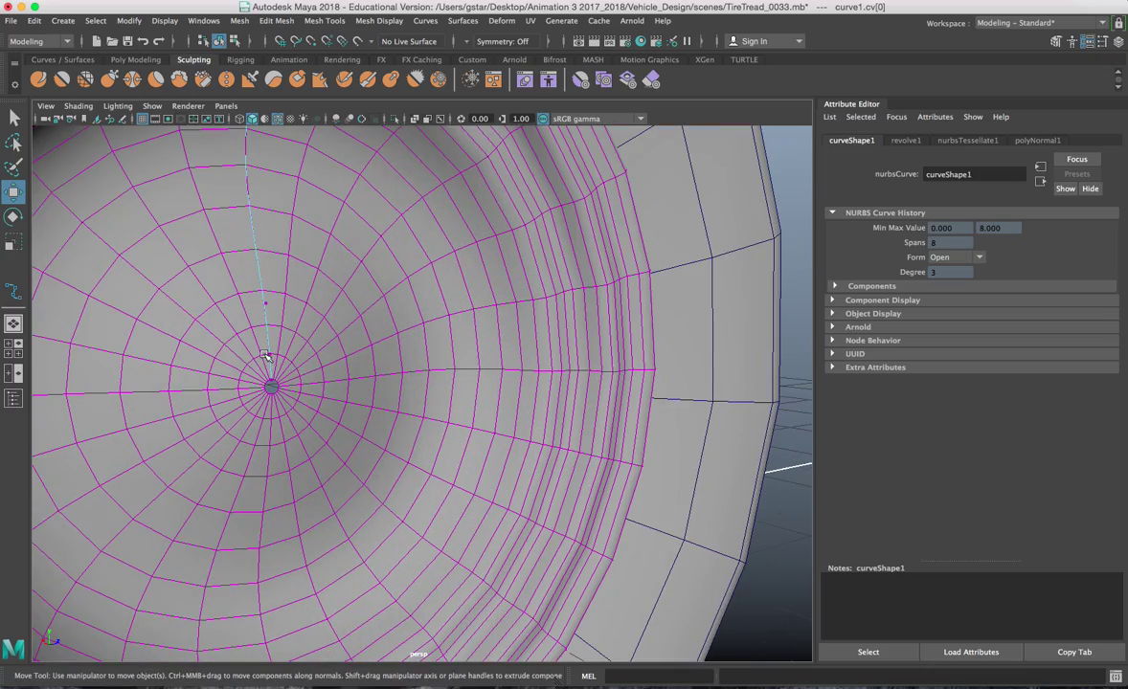
click(272, 385)
alt+drag(275, 406, 251, 409)
drag(274, 339, 238, 274)
click(284, 312)
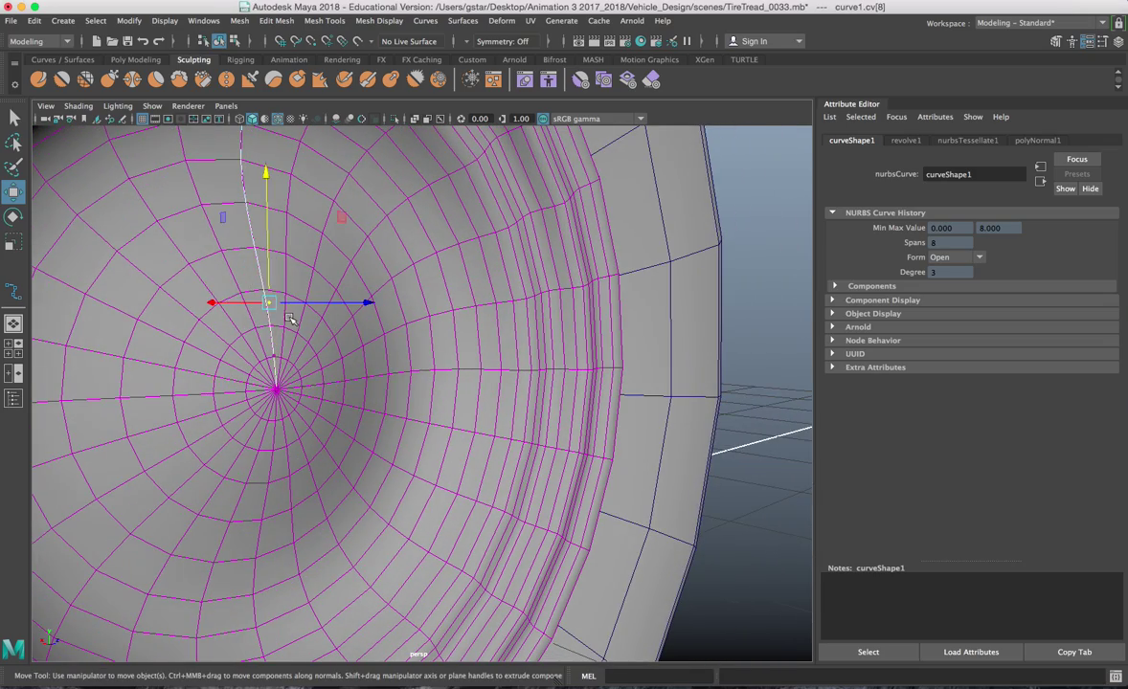
alt+drag(284, 312, 307, 319)
drag(292, 275, 196, 275)
scroll(191, 273, down, 3)
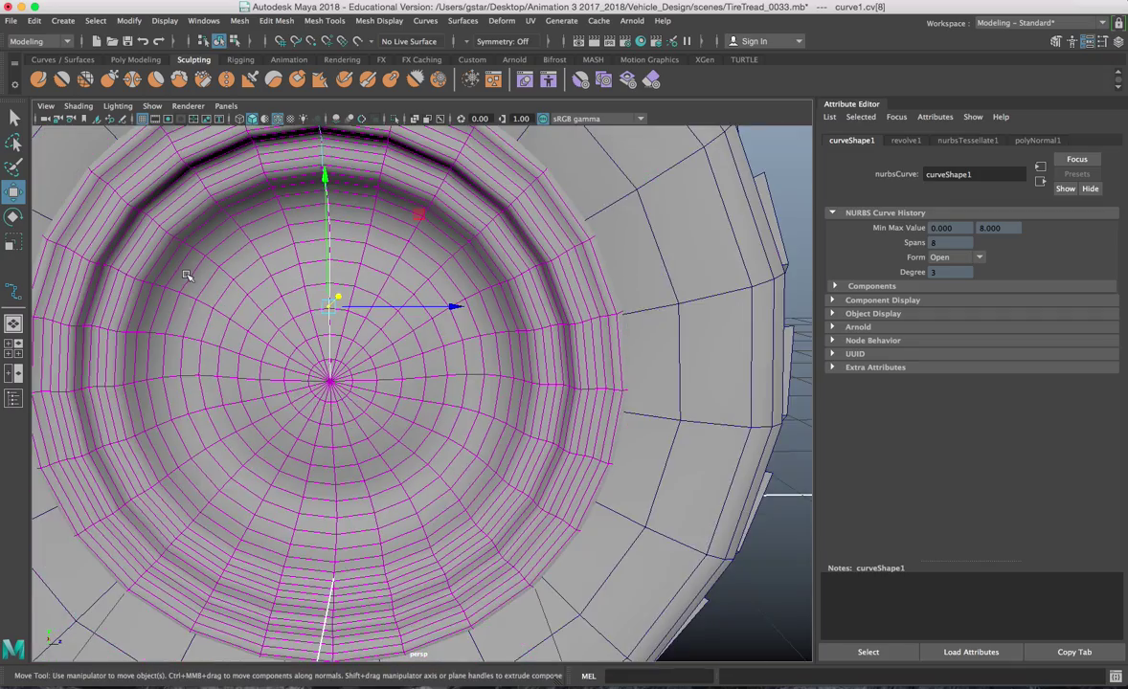
Return to object selection and examine the revolved rim in smoothed and unsmoothed display
right_drag(266, 286, 296, 277)
alt+drag(296, 277, 319, 258)
scroll(316, 279, down, 4)
alt+drag(377, 289, 308, 319)
key(3)
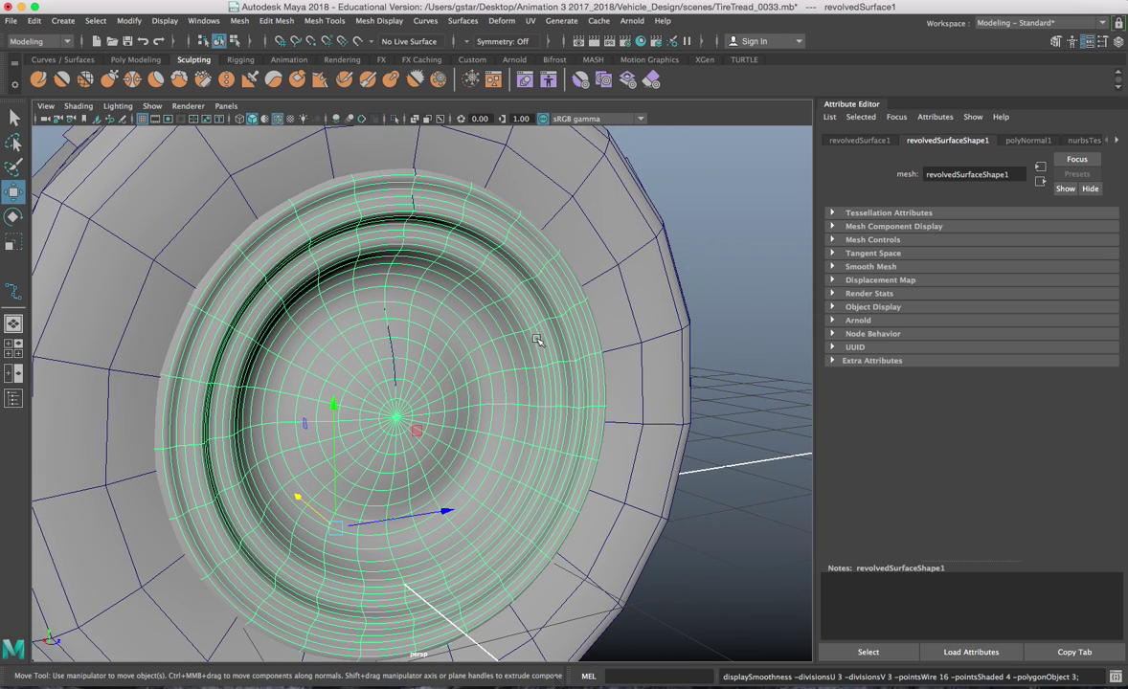
alt+drag(419, 304, 370, 305)
key(1)
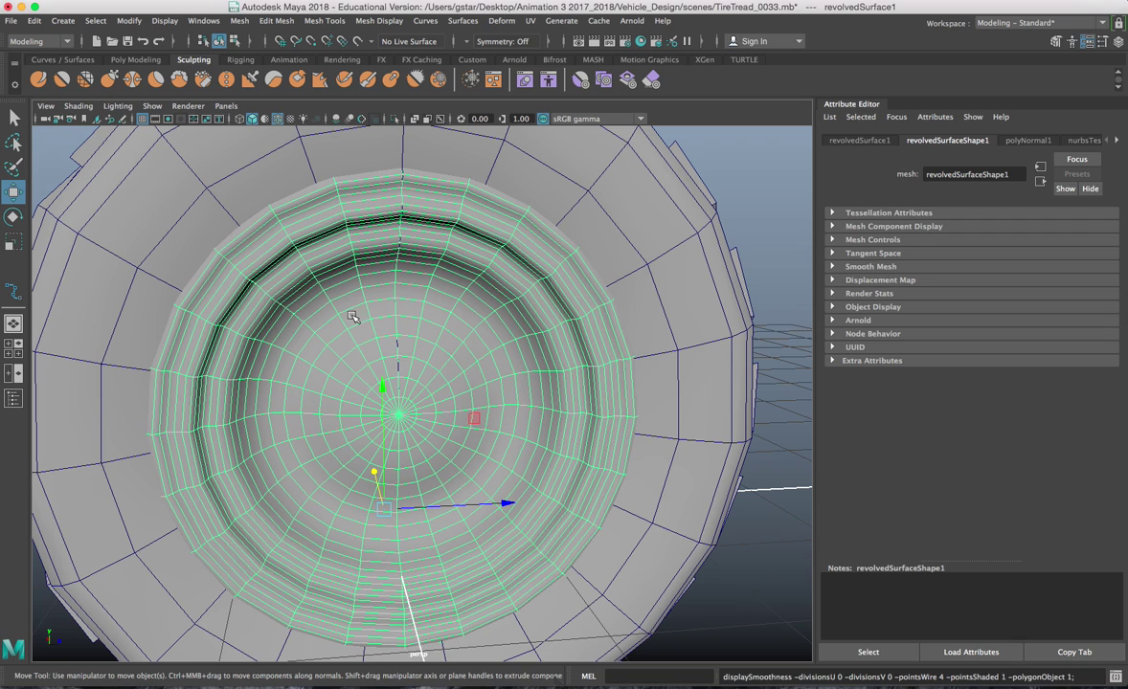
alt+drag(278, 230, 336, 248)
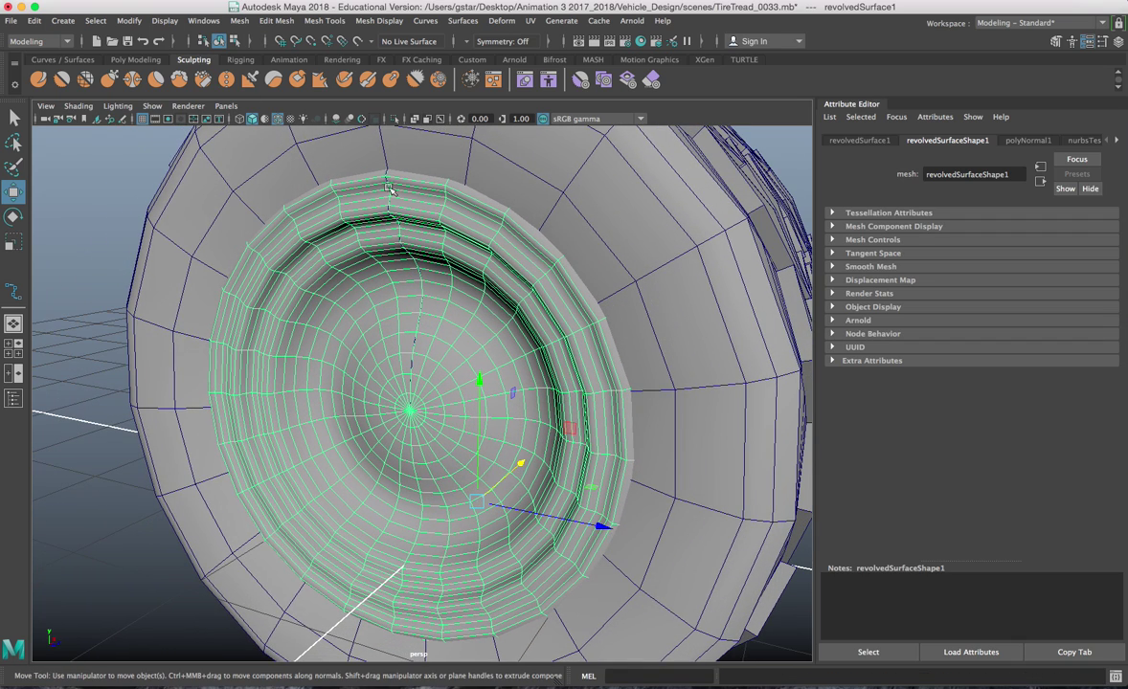
Create a polygon sphere of about 4.03 radius in front of the tire and move it into the rim above the hub center
click(95, 21)
click(63, 21)
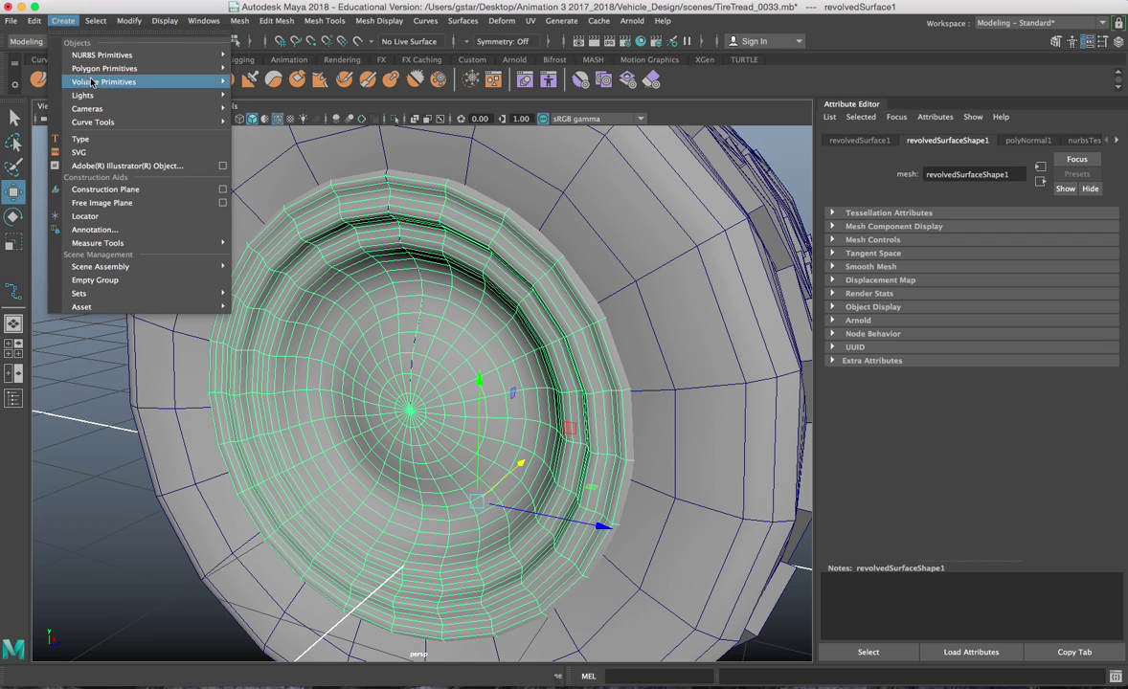
mouse_move(182, 68)
click(266, 79)
scroll(302, 357, down, 8)
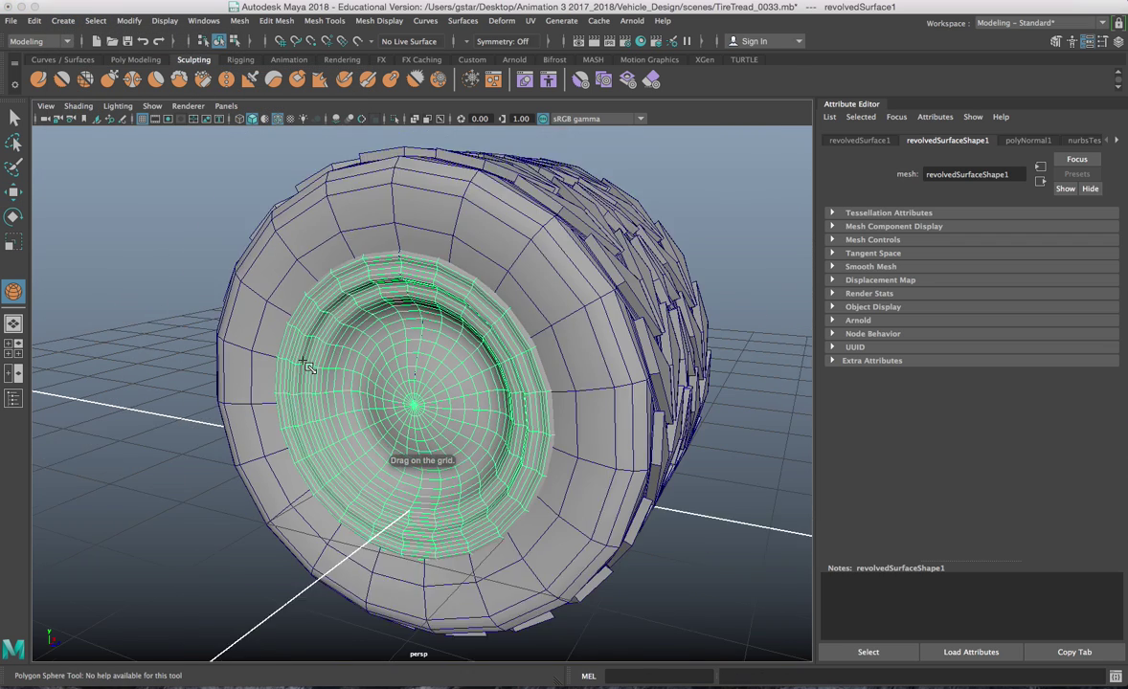
drag(244, 560, 278, 567)
drag(233, 529, 378, 401)
alt+drag(378, 401, 387, 452)
drag(418, 409, 436, 317)
alt+drag(362, 412, 327, 359)
Adjust the sphere's position so that it protrudes through the rim's dished face
key(r)
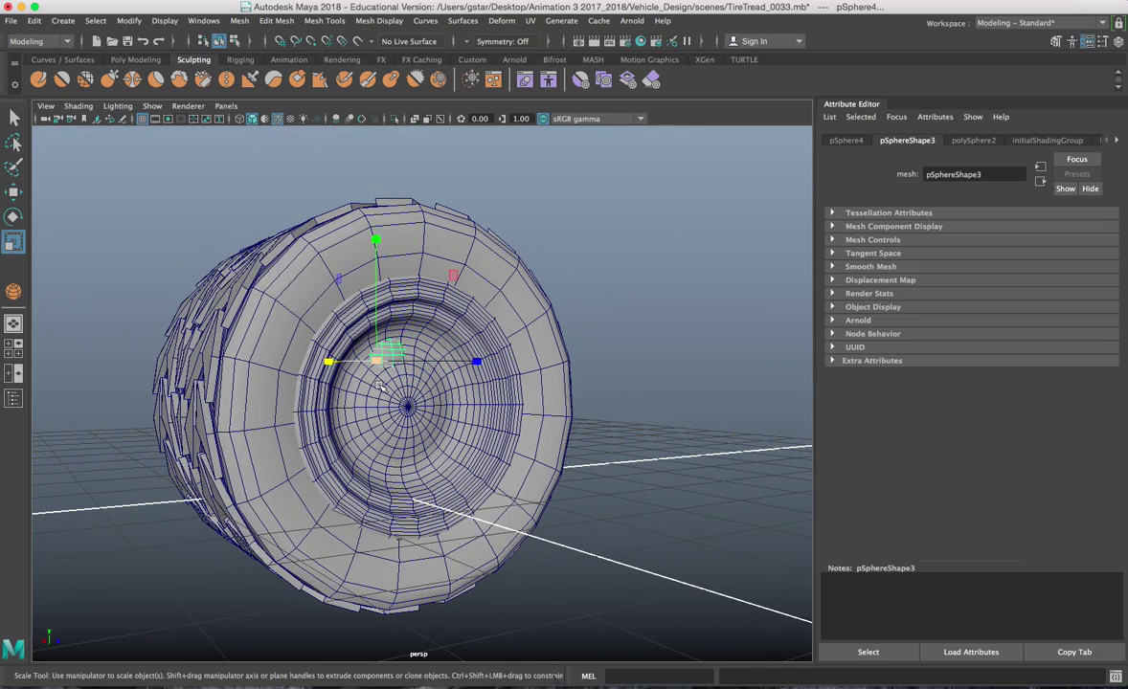
scroll(377, 371, up, 5)
key(w)
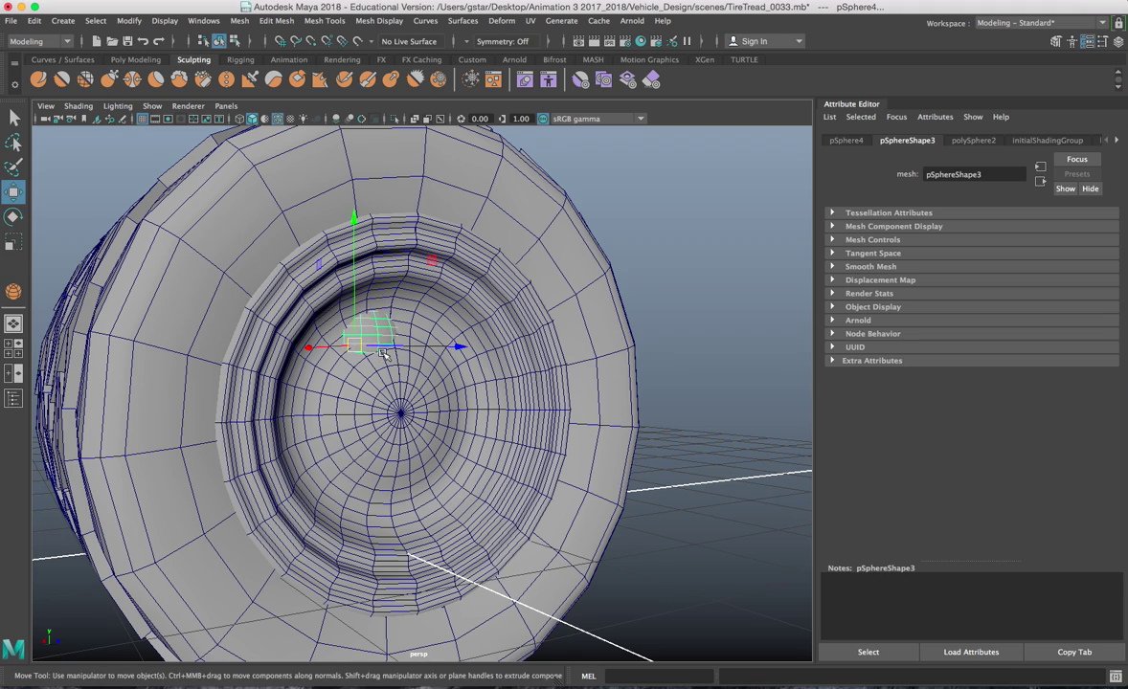
alt+drag(355, 344, 343, 366)
alt+drag(364, 321, 364, 328)
drag(359, 306, 361, 313)
Subtract the sphere from the rim with a Boolean Difference
click(326, 371)
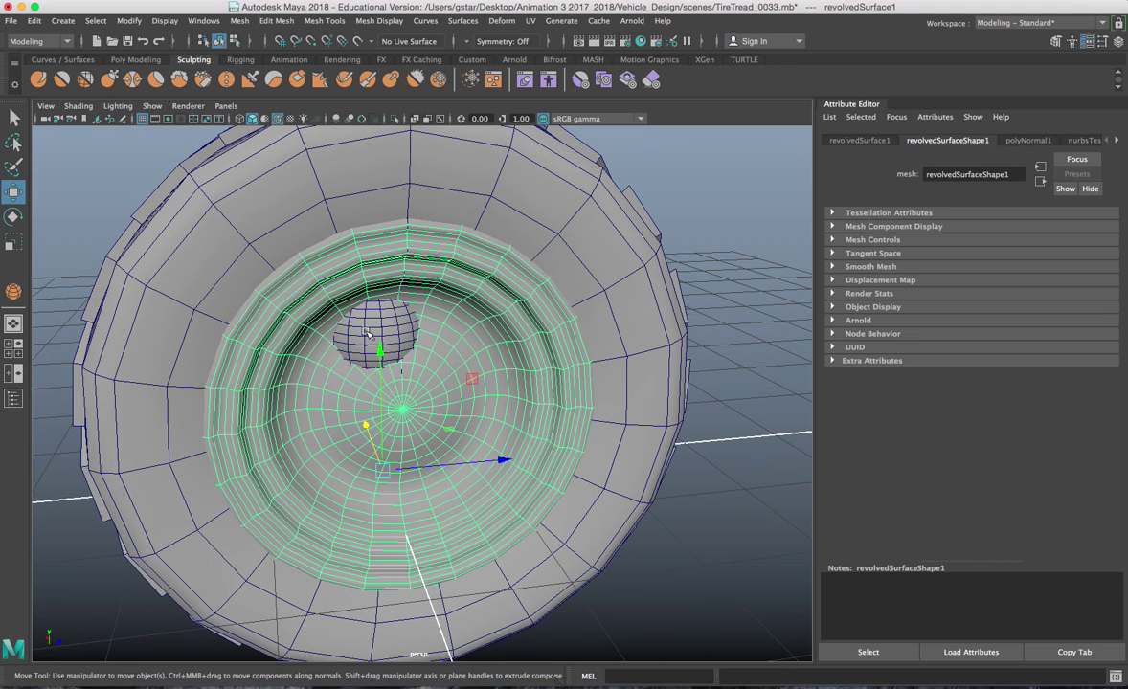
shift+click(367, 332)
click(239, 20)
mouse_move(276, 56)
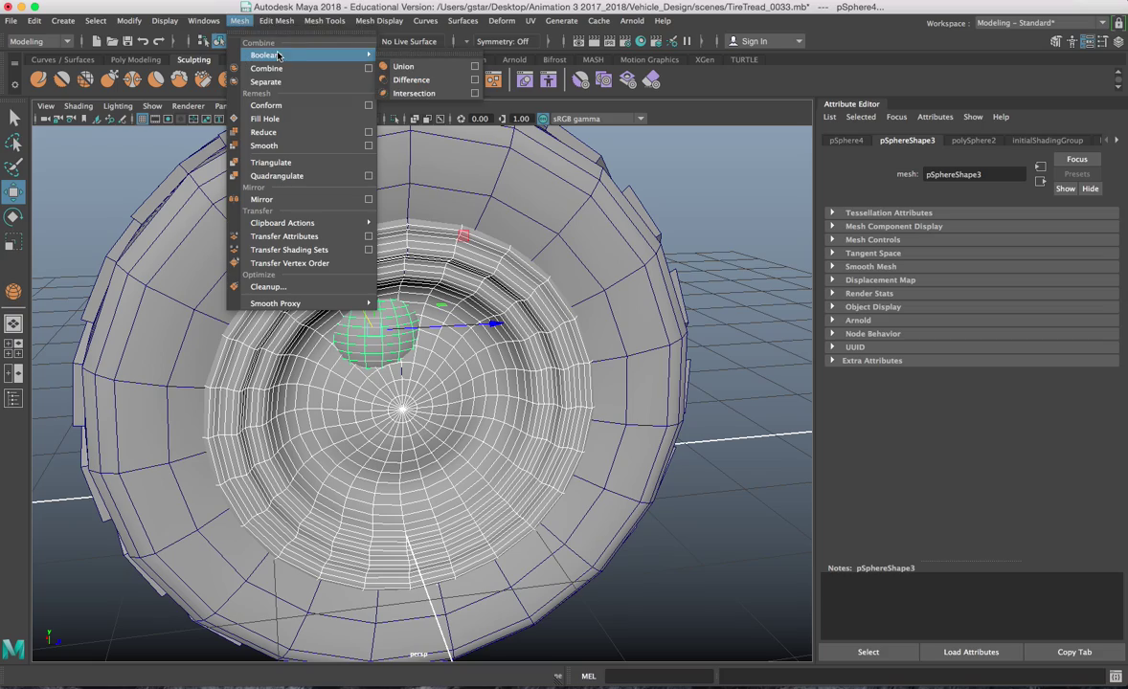
click(409, 80)
Examine the Boolean cut in the rim up close in smoothed display
alt+drag(385, 368, 344, 385)
scroll(454, 355, up, 5)
click(463, 370)
key(3)
scroll(316, 235, up, 5)
alt+drag(308, 237, 213, 253)
click(176, 251)
alt+drag(453, 284, 479, 252)
Undo the Boolean Difference, delete the sphere and select the rim
key(super+z)
key(super+z)
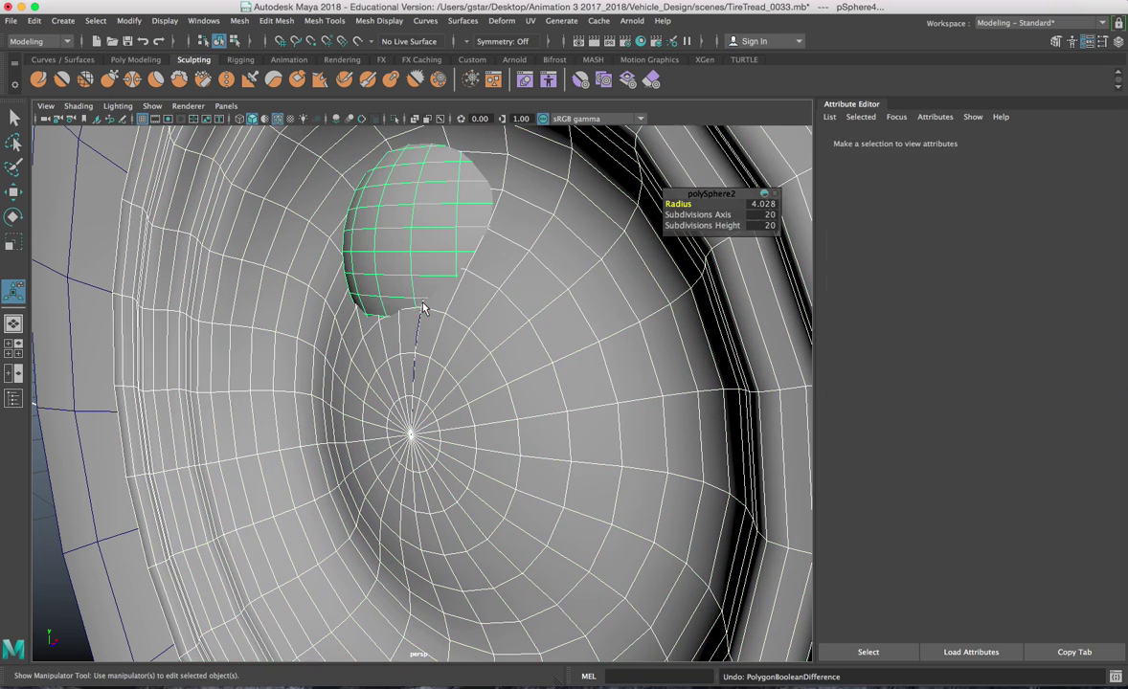
scroll(424, 306, down, 5)
click(427, 303)
key(Delete)
click(427, 303)
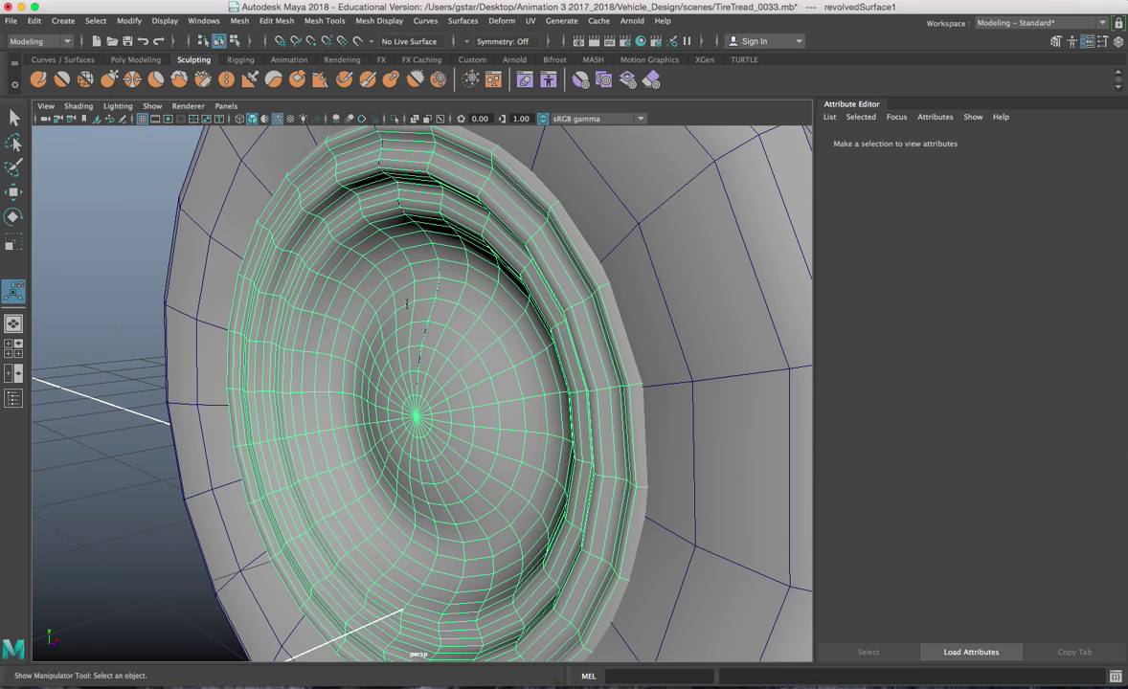
Smooth the rim mesh with one division level and reselect the rim
click(239, 22)
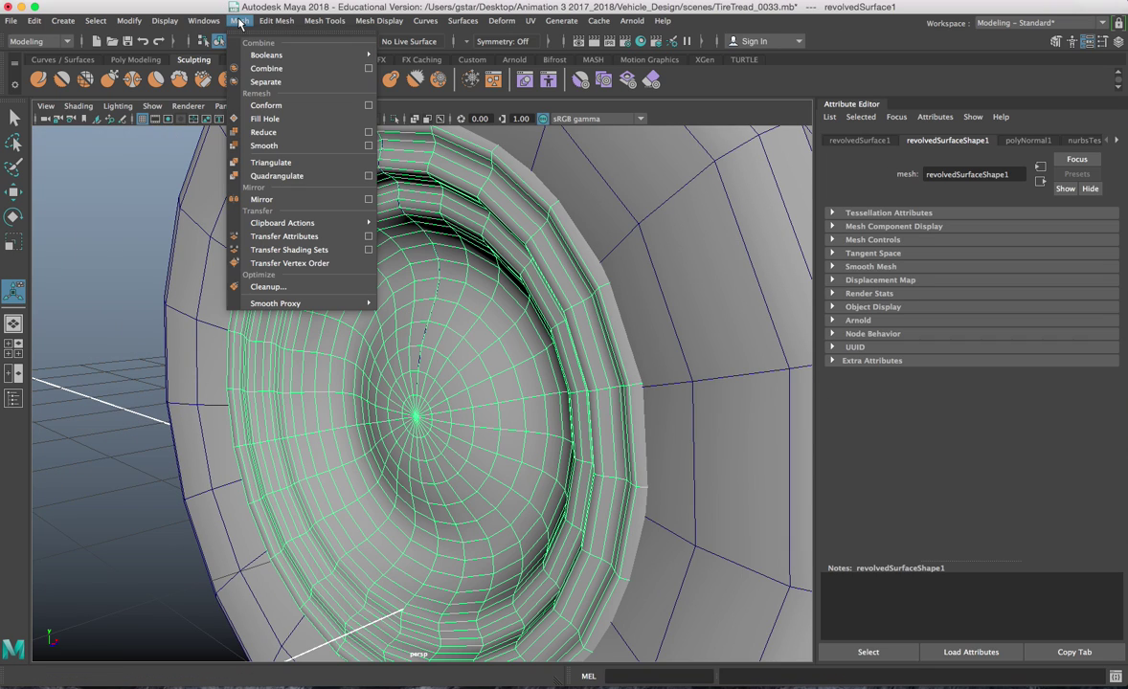
click(271, 147)
alt+drag(380, 382, 428, 383)
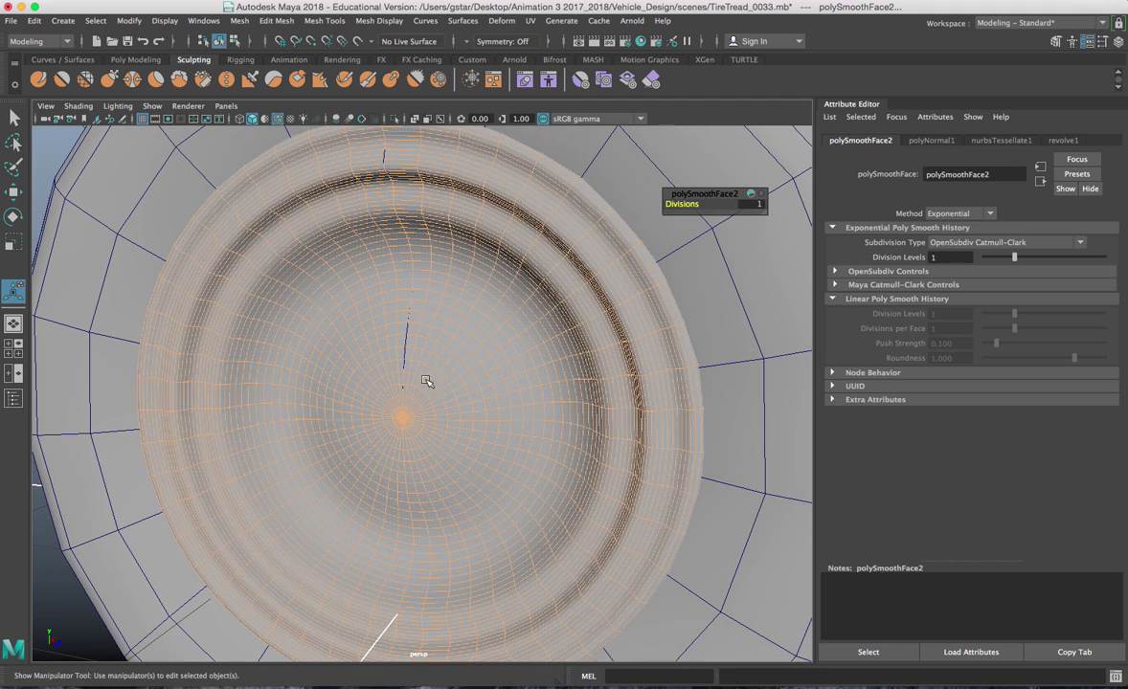
click(244, 236)
Draw a small polygon cylinder in the side view, just above the rim's center
click(63, 20)
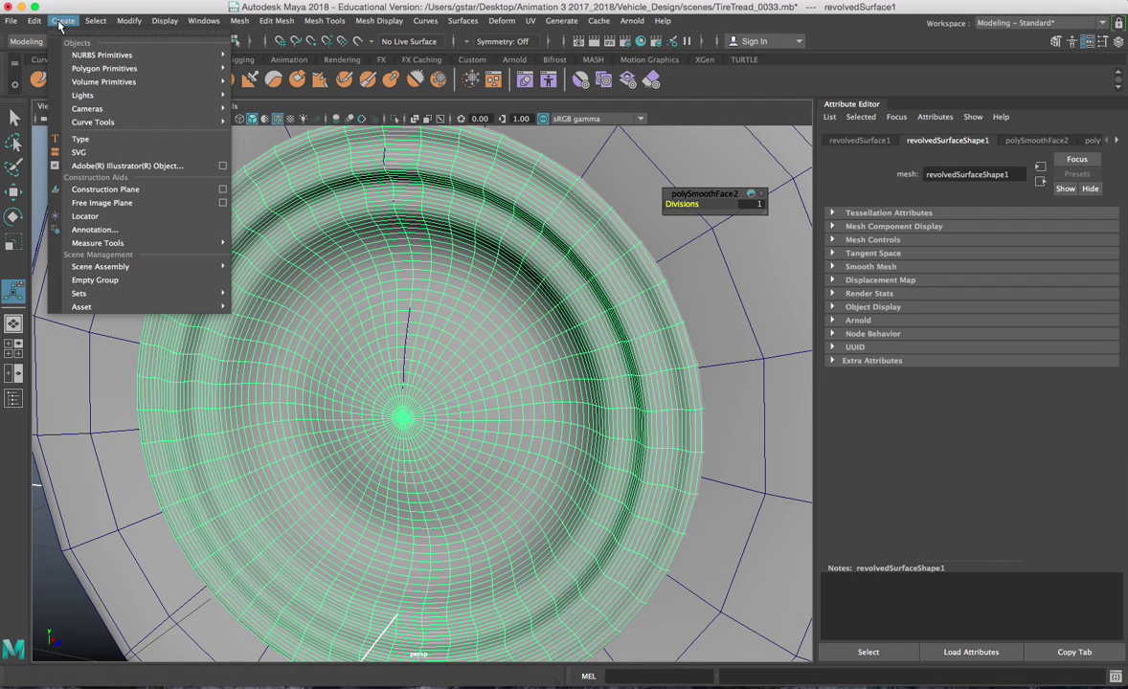
mouse_move(108, 69)
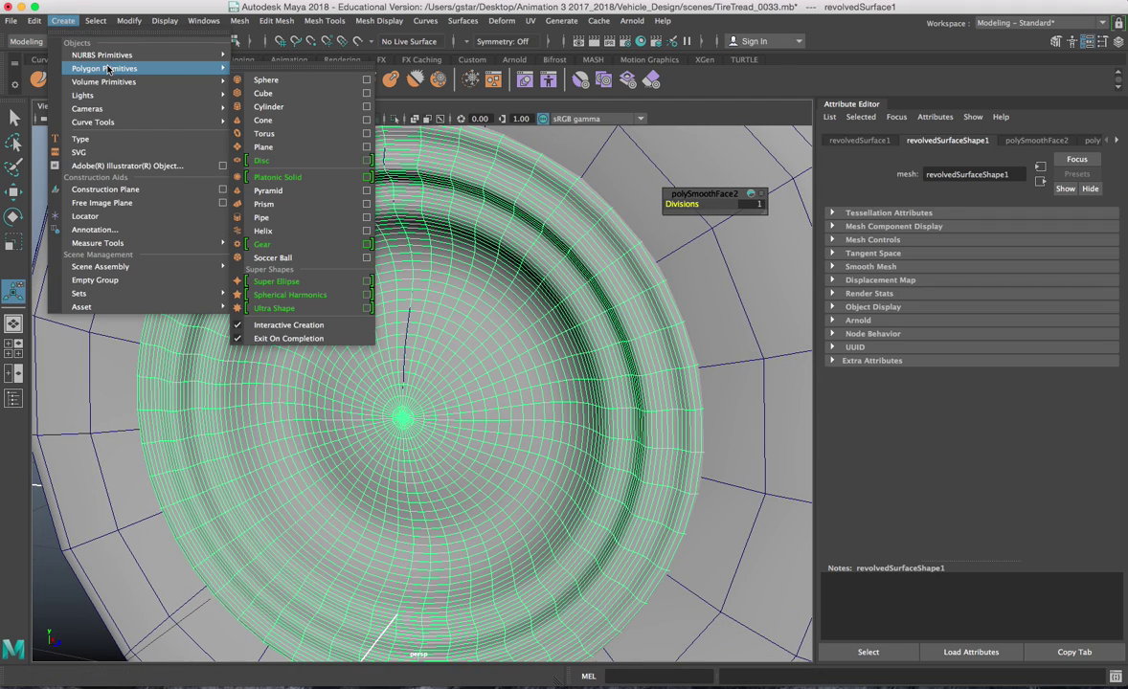
click(271, 108)
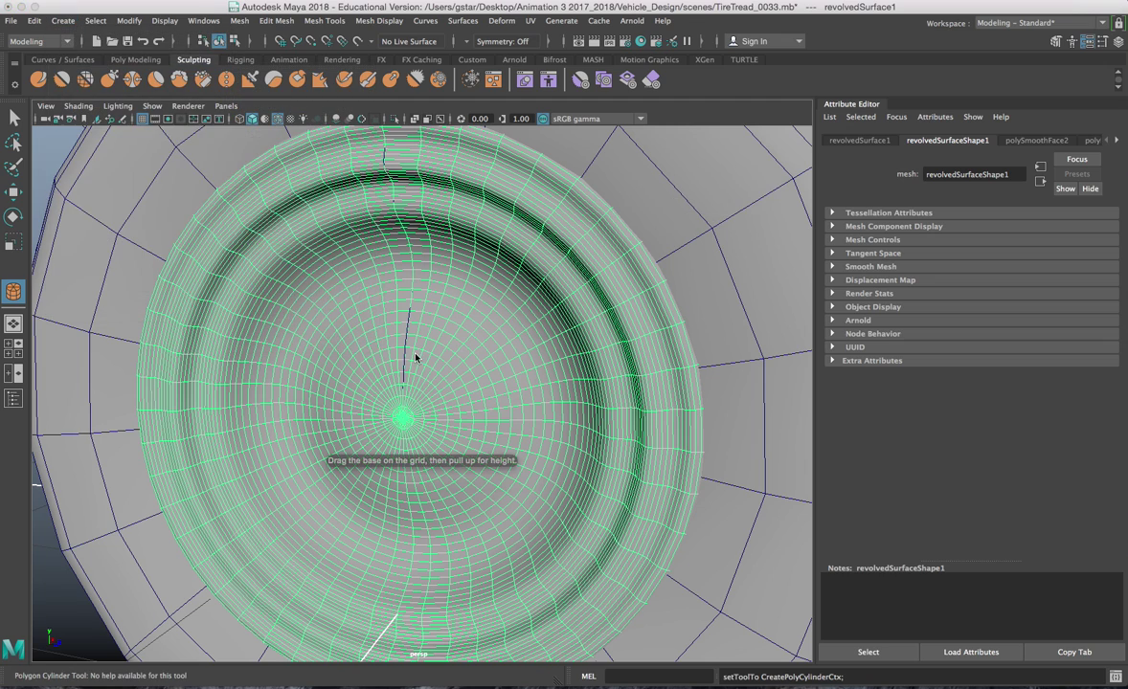
key(space)
key(space)
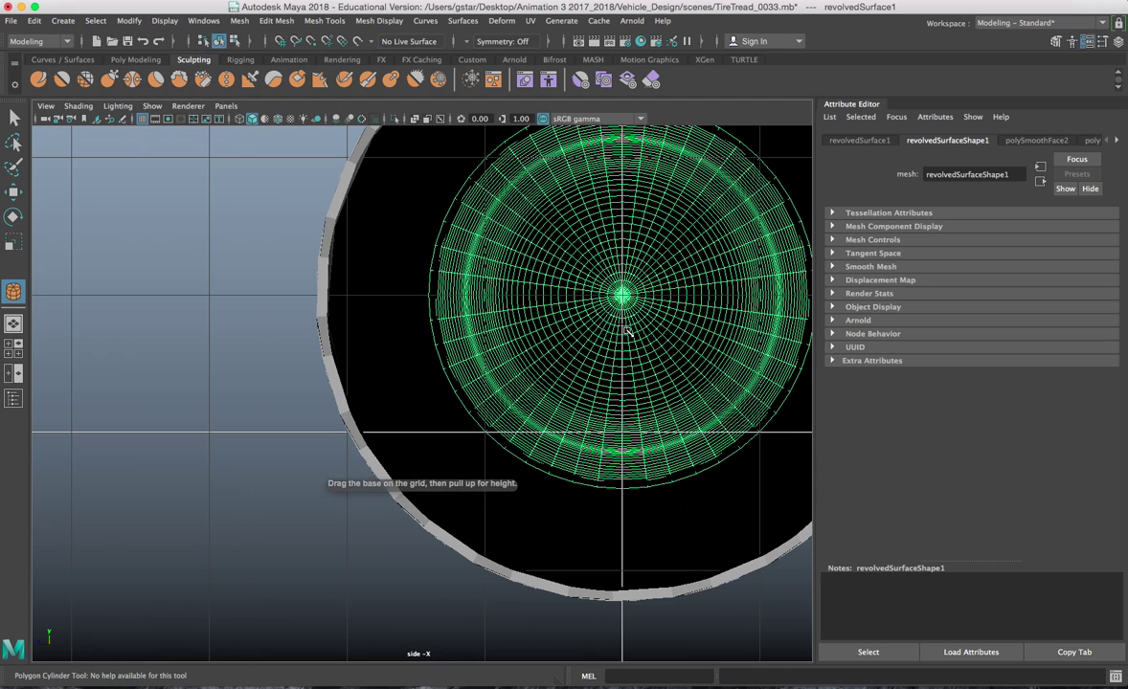
drag(614, 230, 639, 238)
In wireframe display, align the cylinder with the rim's vertical centerline and raise it above the hub
key(w)
alt+middle_drag(604, 269, 541, 317)
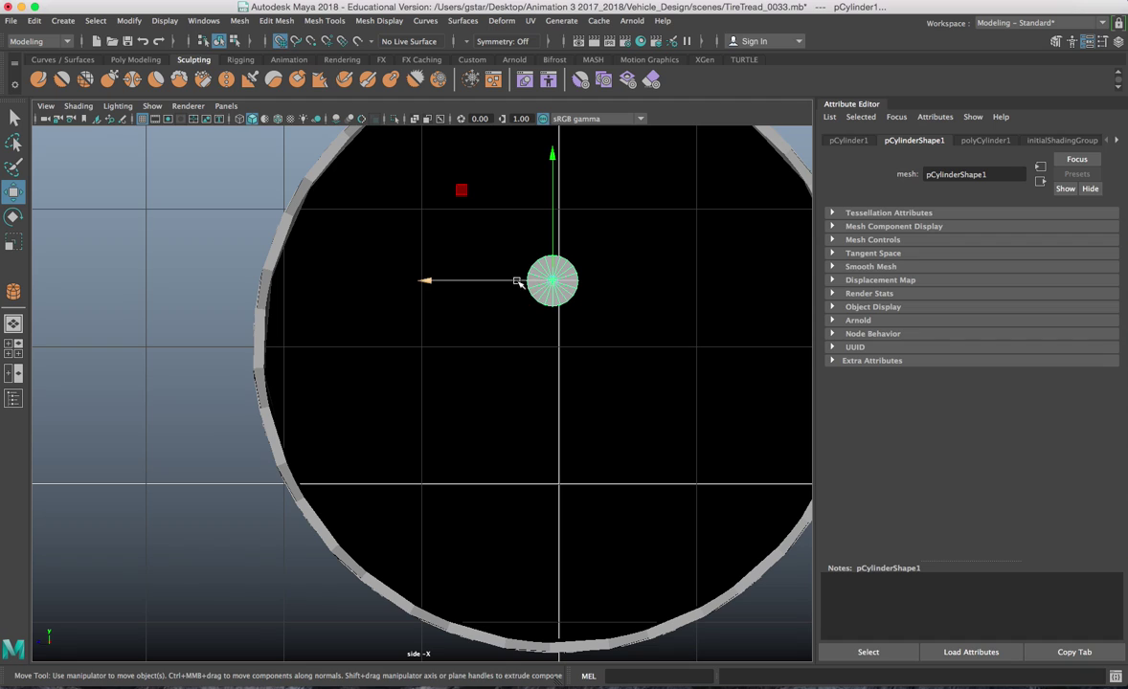
drag(518, 282, 530, 283)
key(4)
alt+middle_drag(529, 282, 537, 335)
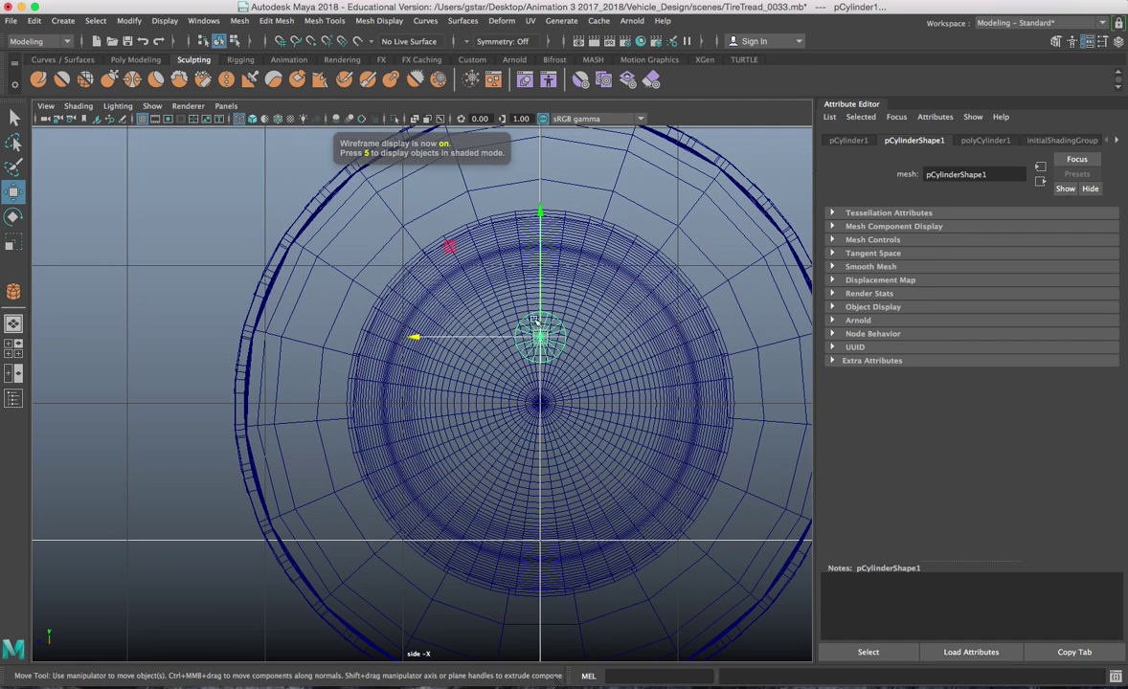
drag(541, 287, 586, 251)
Scale the cylinder uniformly to about 0.446 and fine-tune its height on the rim's centerline
key(r)
scroll(574, 278, up, 4)
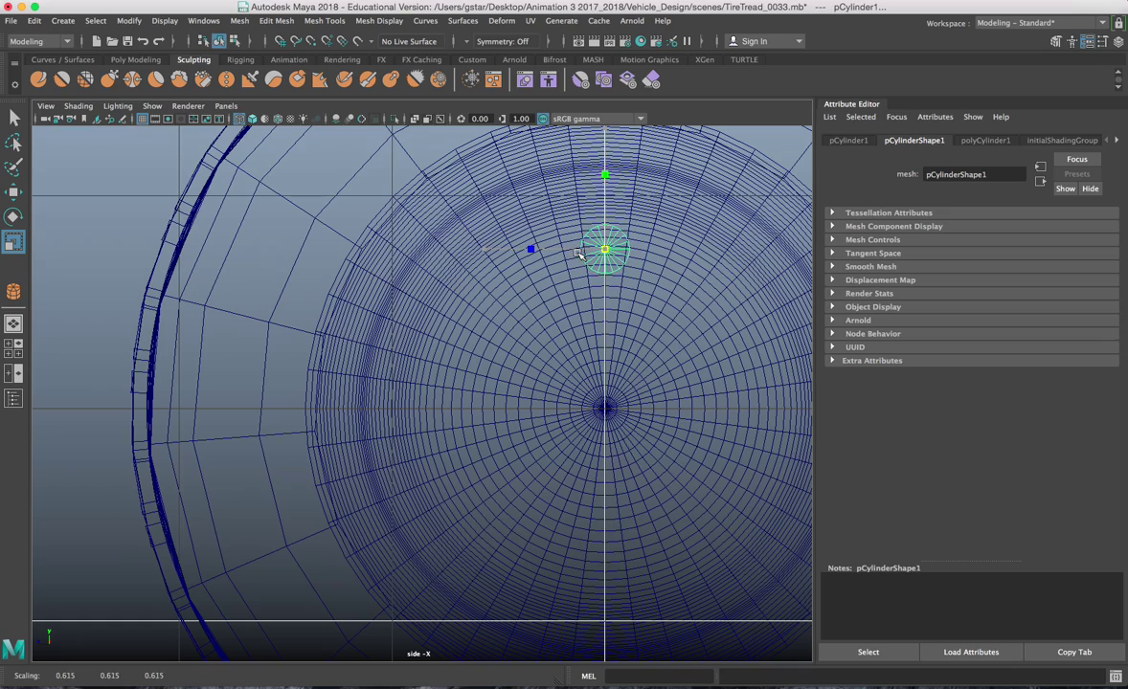
key(w)
drag(603, 220, 605, 230)
scroll(600, 261, up, 5)
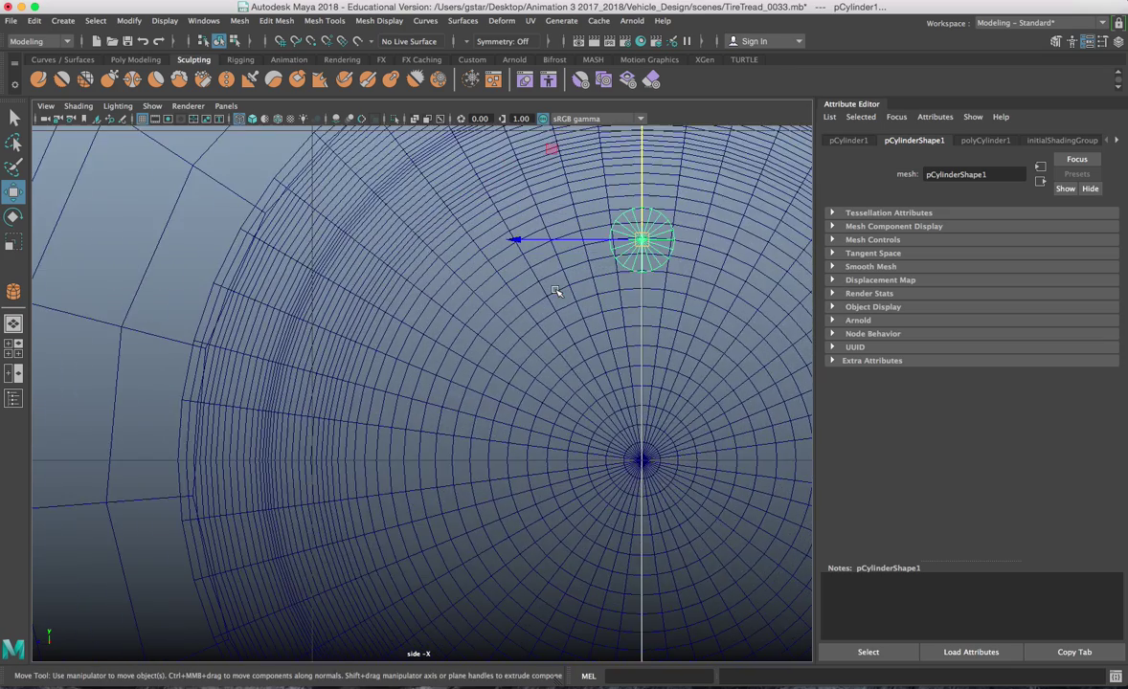
key(r)
drag(541, 264, 581, 284)
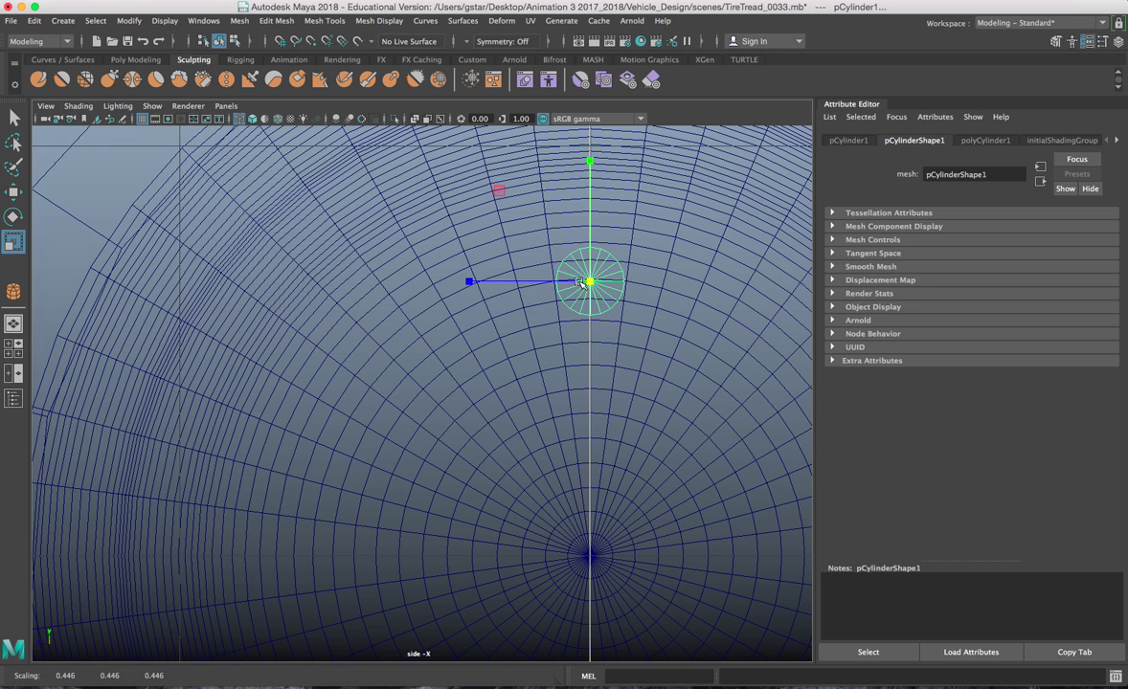
Snap the cylinder's pivot to the rim's center point
key(w)
alt+middle_drag(584, 309, 577, 254)
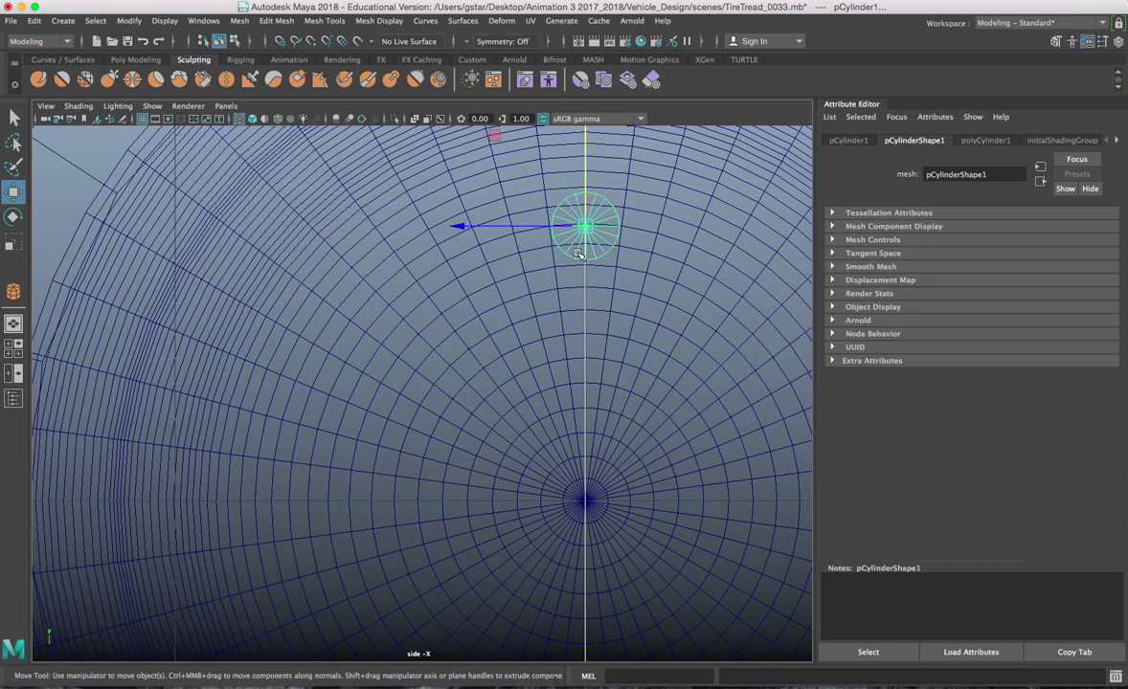
drag(586, 158, 585, 354)
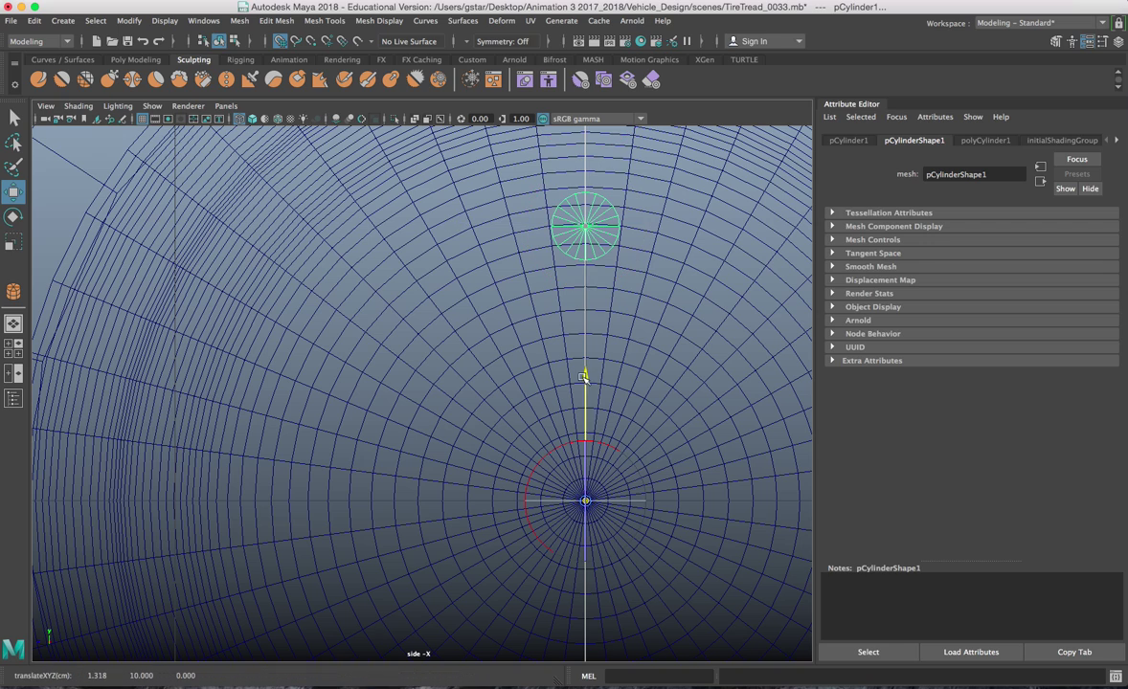
Duplicate the cylinder and rotate the copy 30 degrees around the rim's center
scroll(585, 466, down, 3)
key(ctrl+d)
key(e)
drag(581, 366, 550, 369)
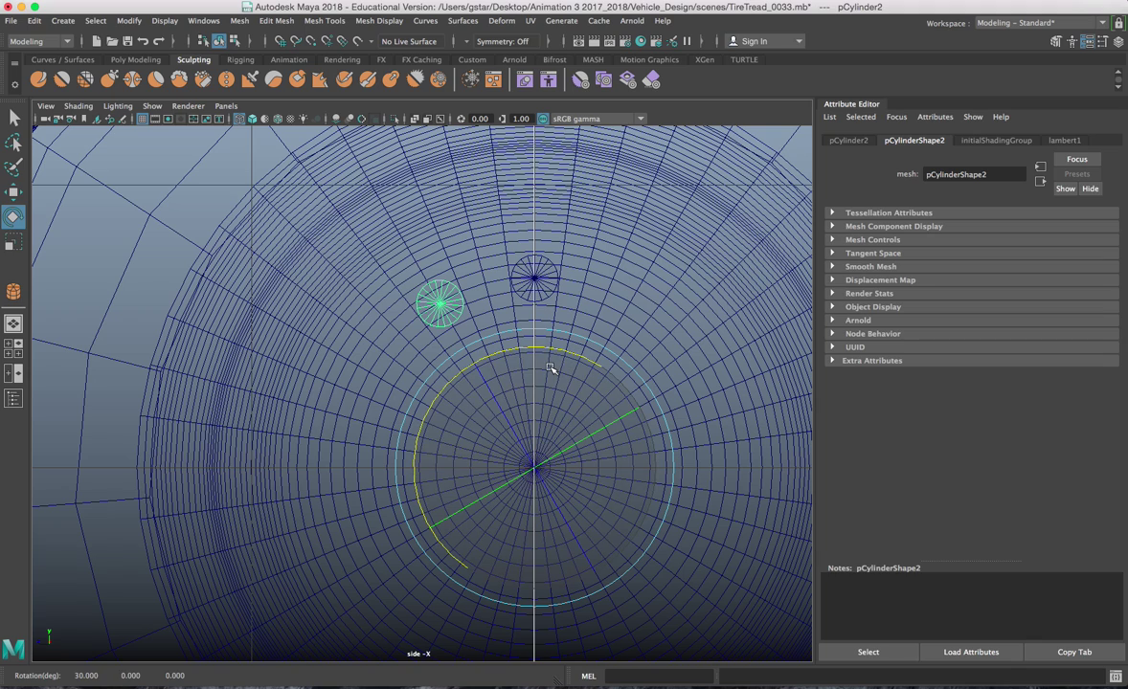
Repeat the duplicate-and-rotate operation until a ring of twelve evenly spaced cylinders surrounds the rim's center
key(shift+d)
key(shift+d)
key(shift+d)
key(shift+d)
key(shift+d)
key(shift+d)
key(shift+d)
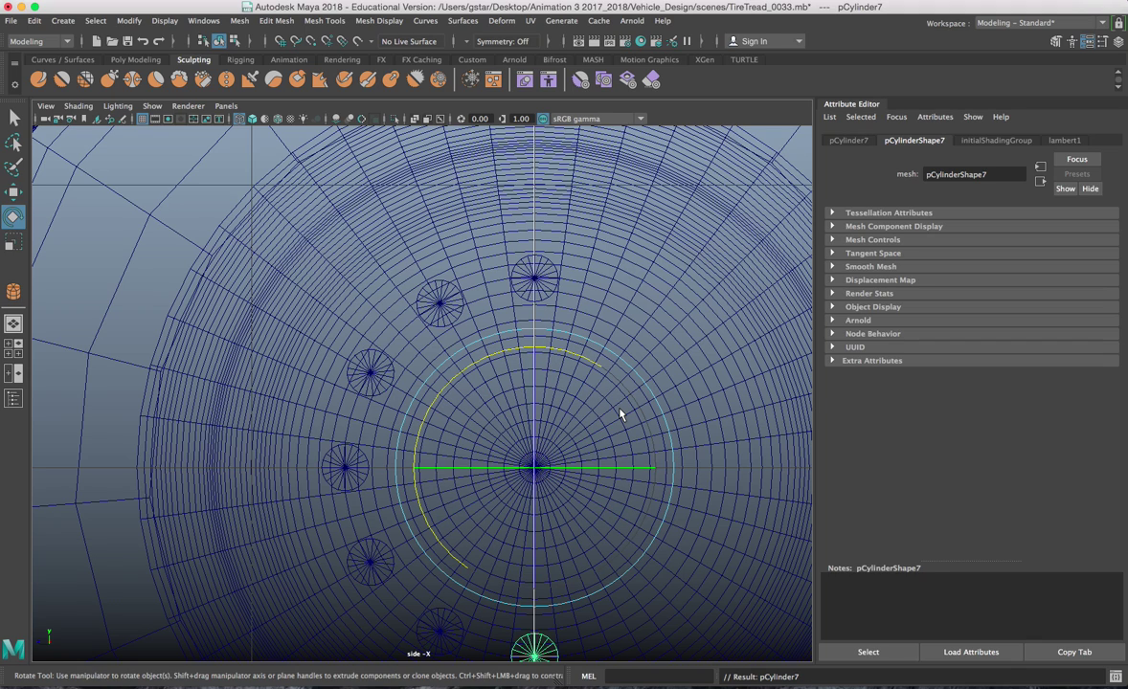
key(shift+d)
key(shift+d)
key(shift+d)
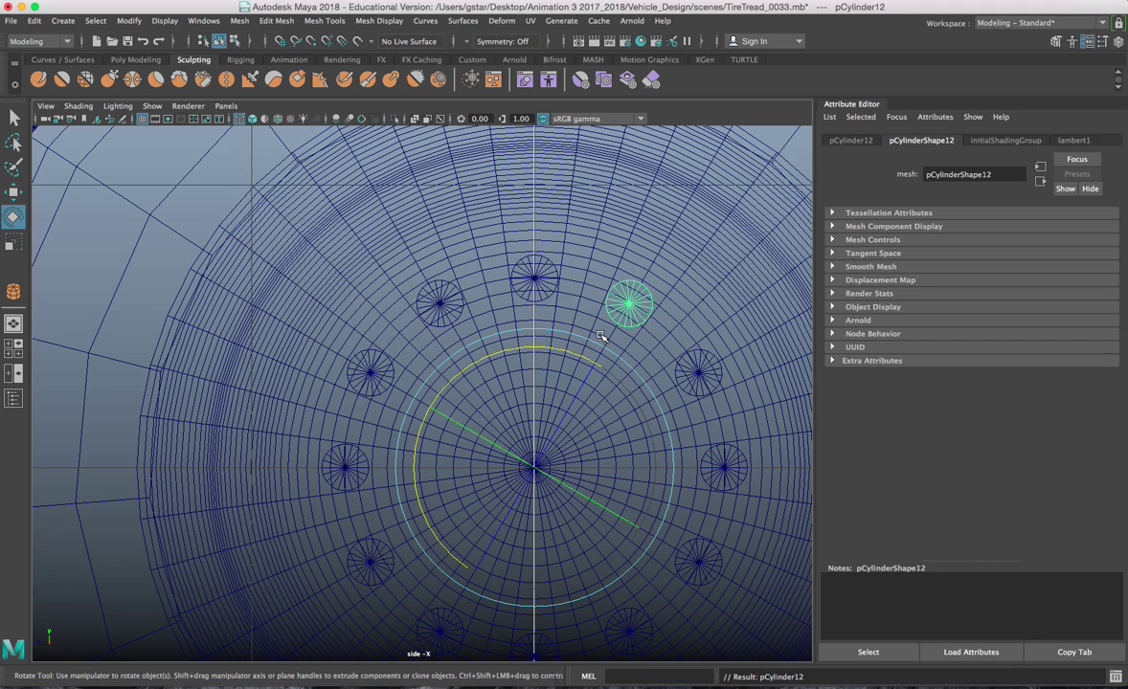
Select all twelve cylinders in the wireframe perspective view, leaving the rim out of the selection
key(space)
key(w)
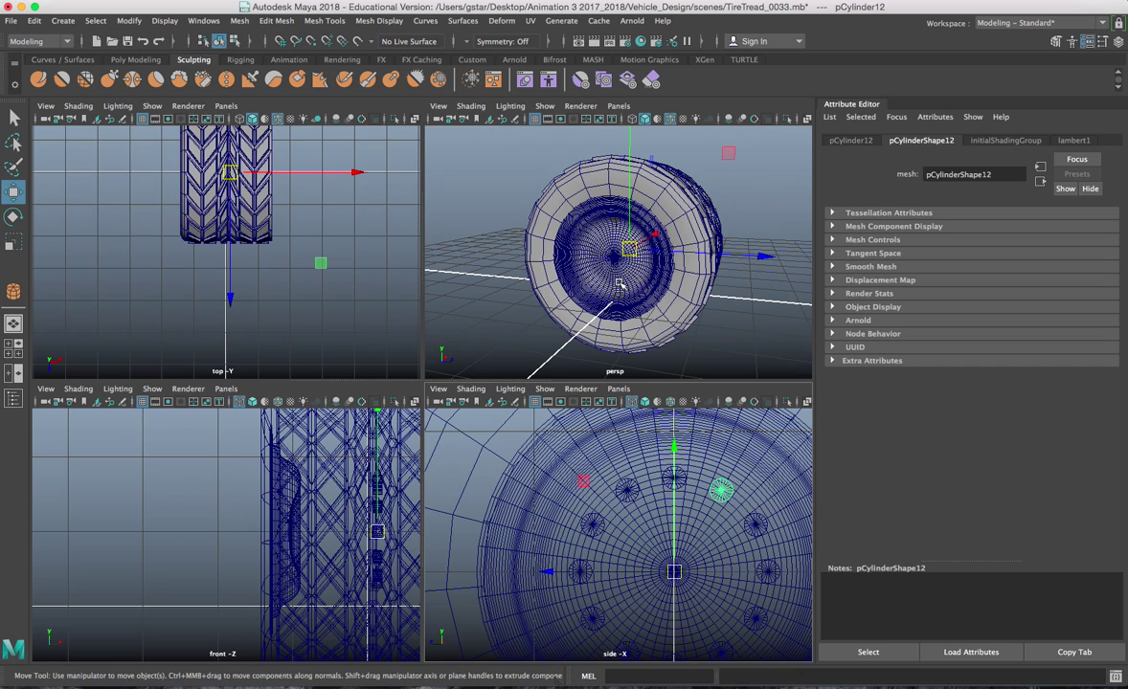
key(4)
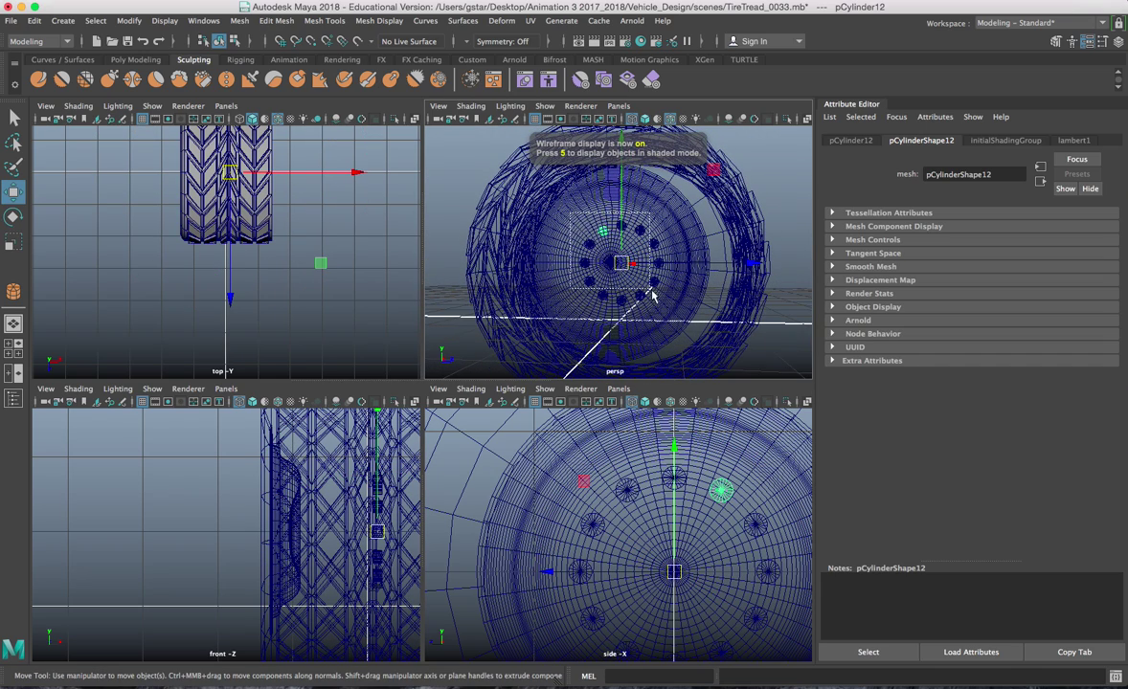
click(595, 222)
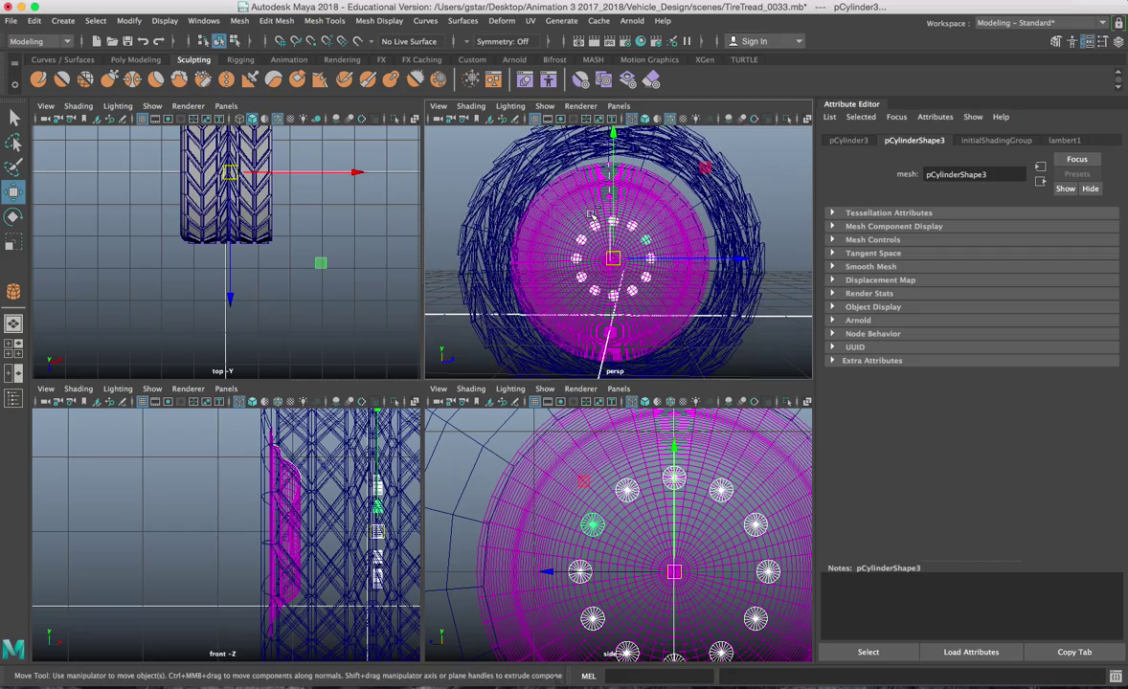
key(space)
scroll(546, 273, up, 5)
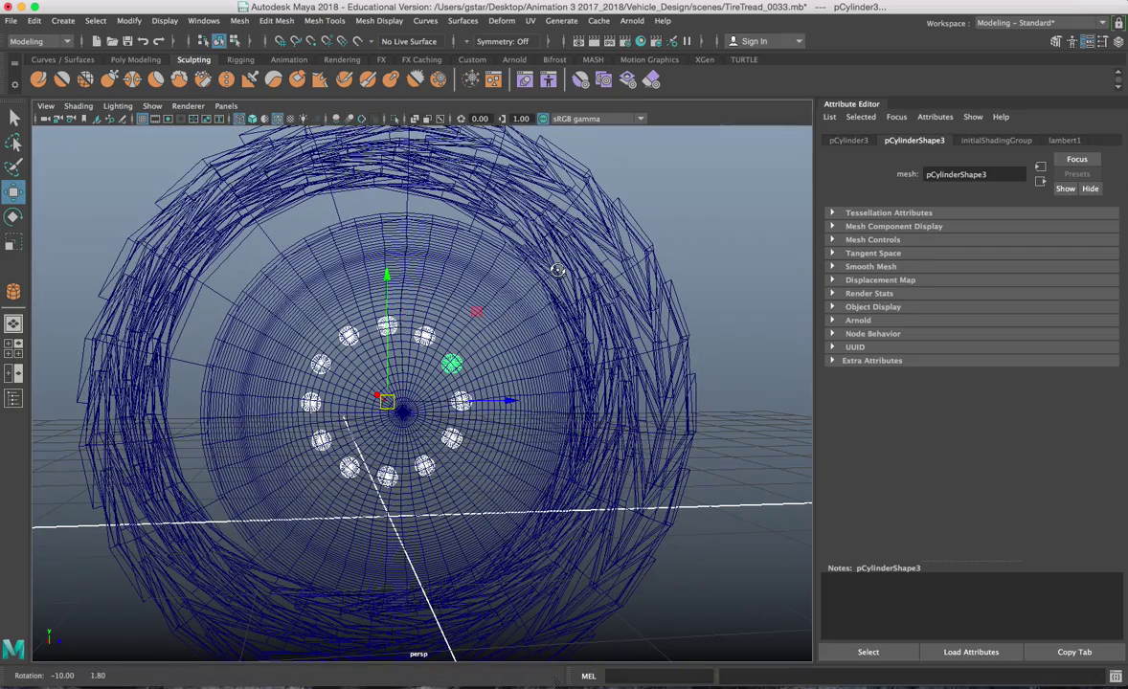
Combine the twelve cylinders into one mesh and shift it to about -10.194 in X, through the rim's face
alt+drag(541, 287, 584, 295)
click(238, 20)
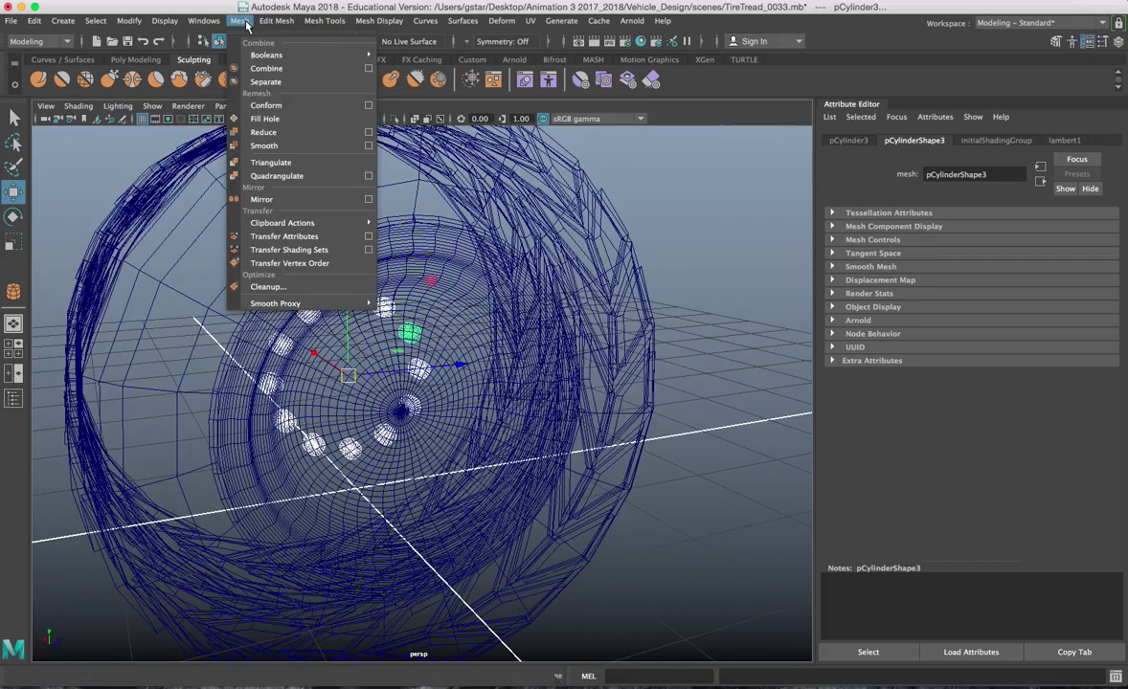
click(266, 68)
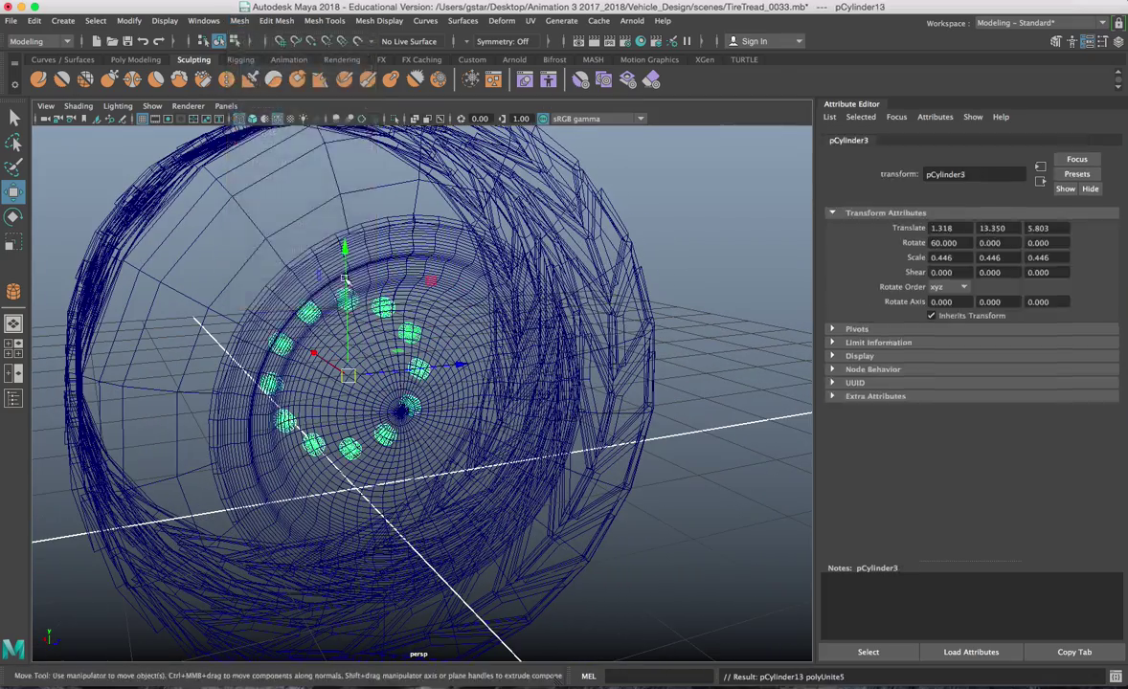
mouse_move(337, 369)
mouse_down()
mouse_move(390, 407)
mouse_move(336, 409)
mouse_move(316, 357)
mouse_move(393, 377)
mouse_move(369, 373)
mouse_up()
key(5)
Subtract the combined cylinders from the rim with a Boolean Difference
click(316, 356)
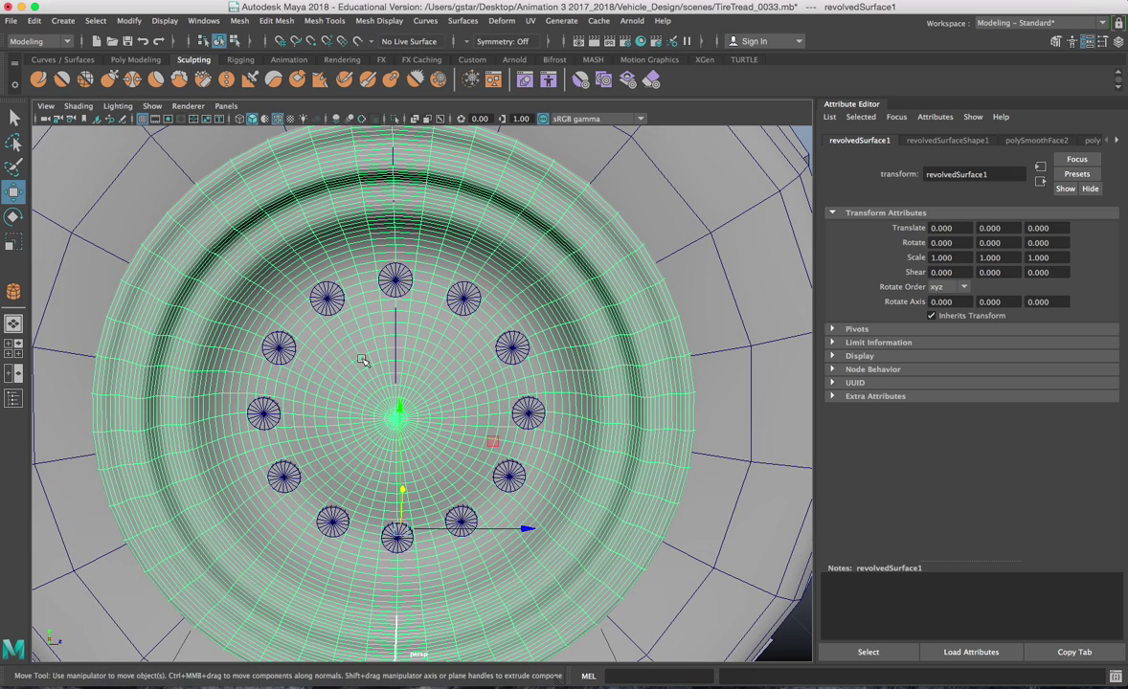
click(336, 309)
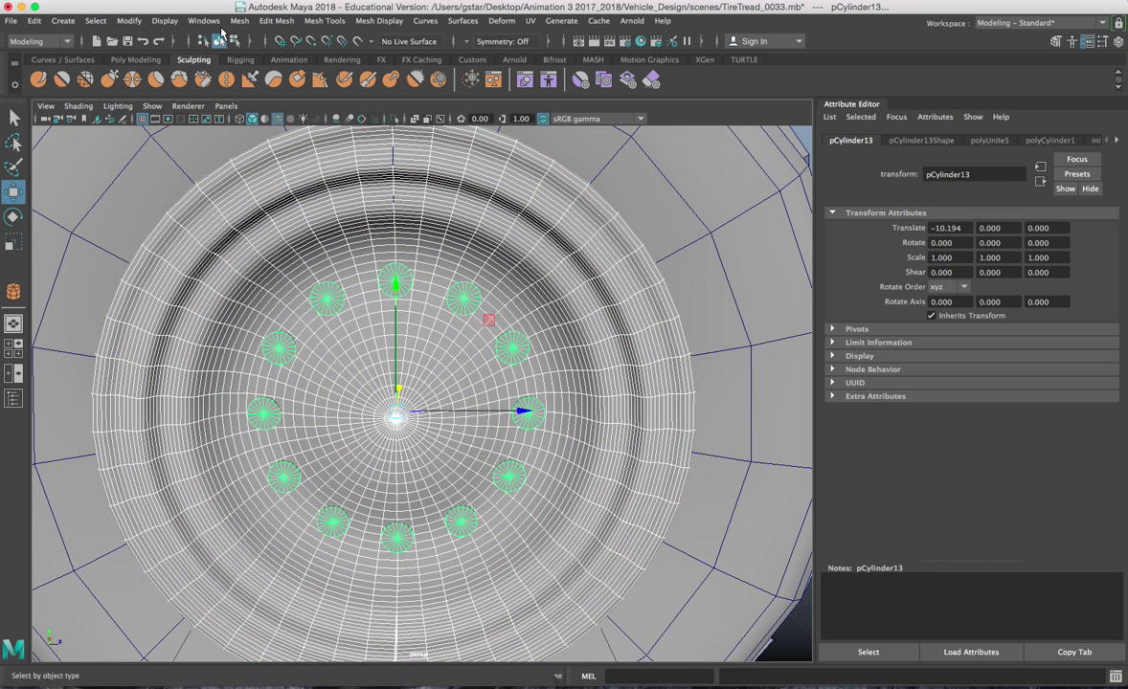
click(257, 25)
mouse_move(239, 20)
mouse_move(264, 57)
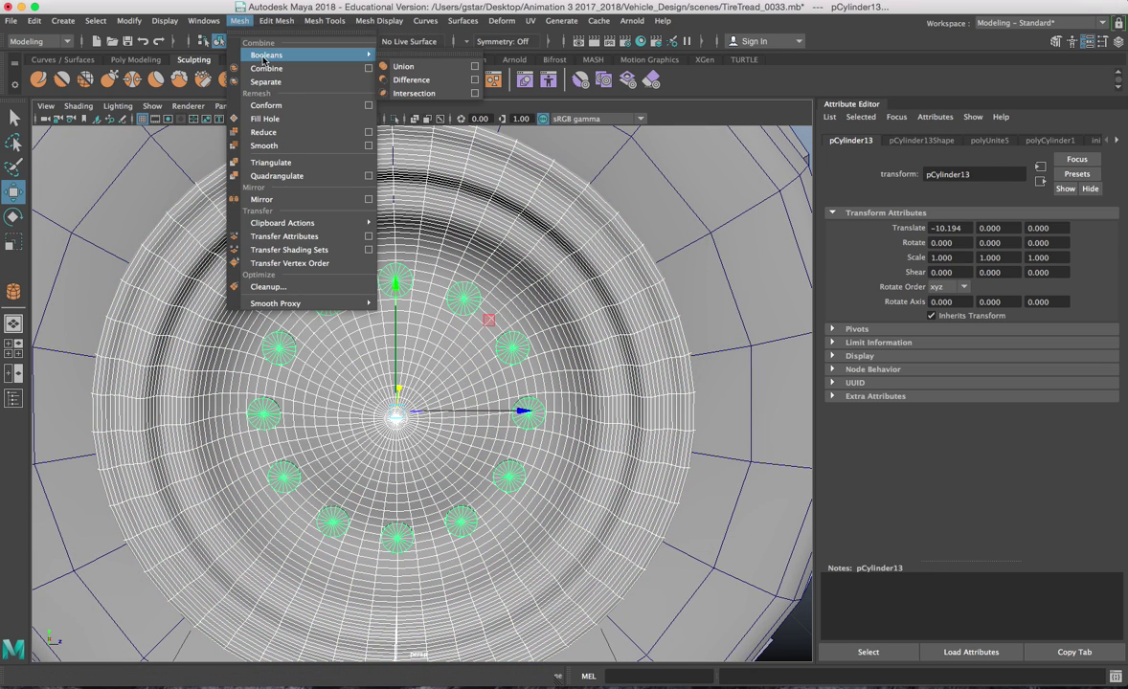
click(427, 82)
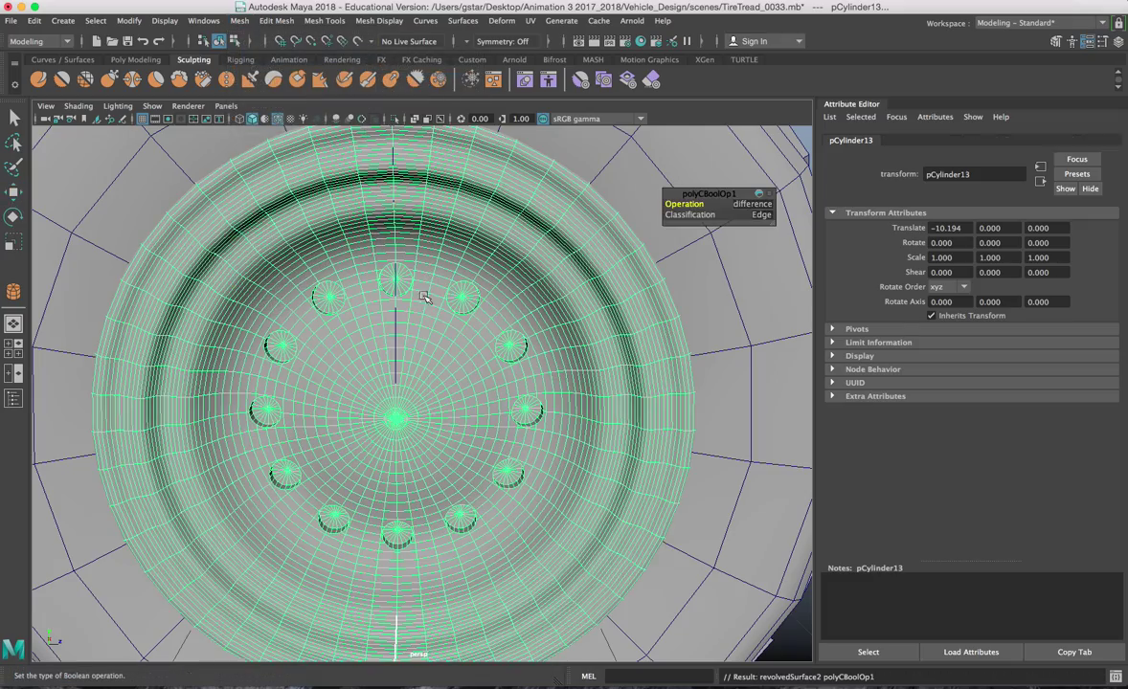
Clear the selection and examine the ring of holes cut into the rim up close
alt+drag(431, 312, 431, 264)
right_drag(428, 265, 453, 243)
key(q)
click(676, 238)
alt+drag(675, 237, 575, 313)
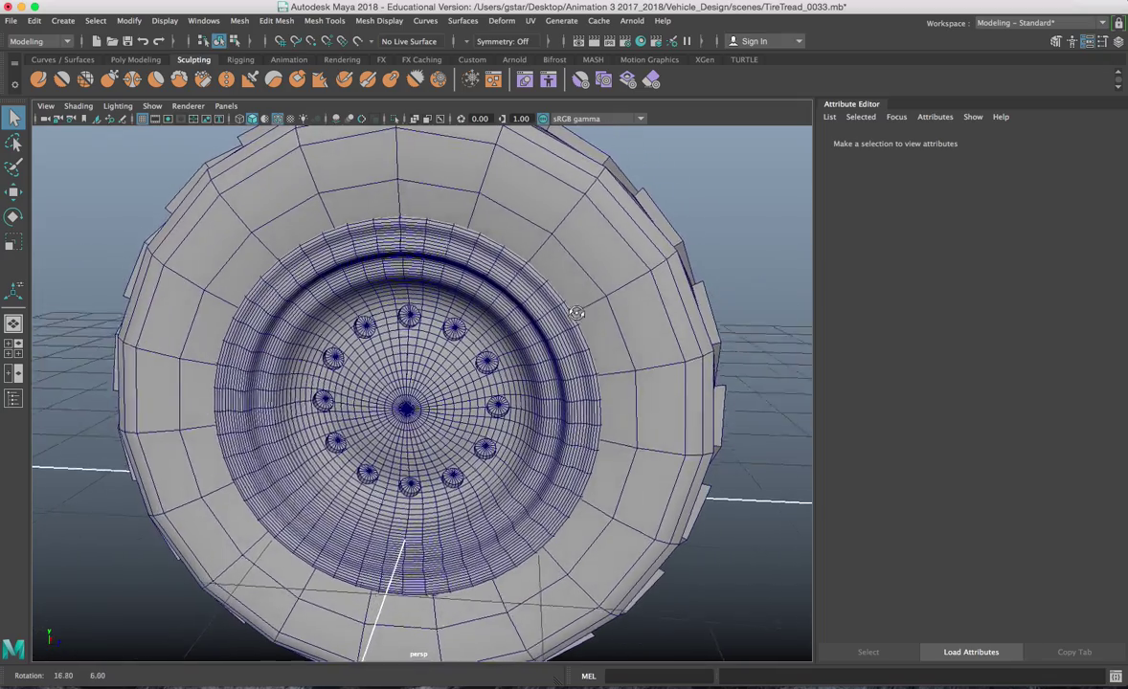
scroll(486, 344, up, 10)
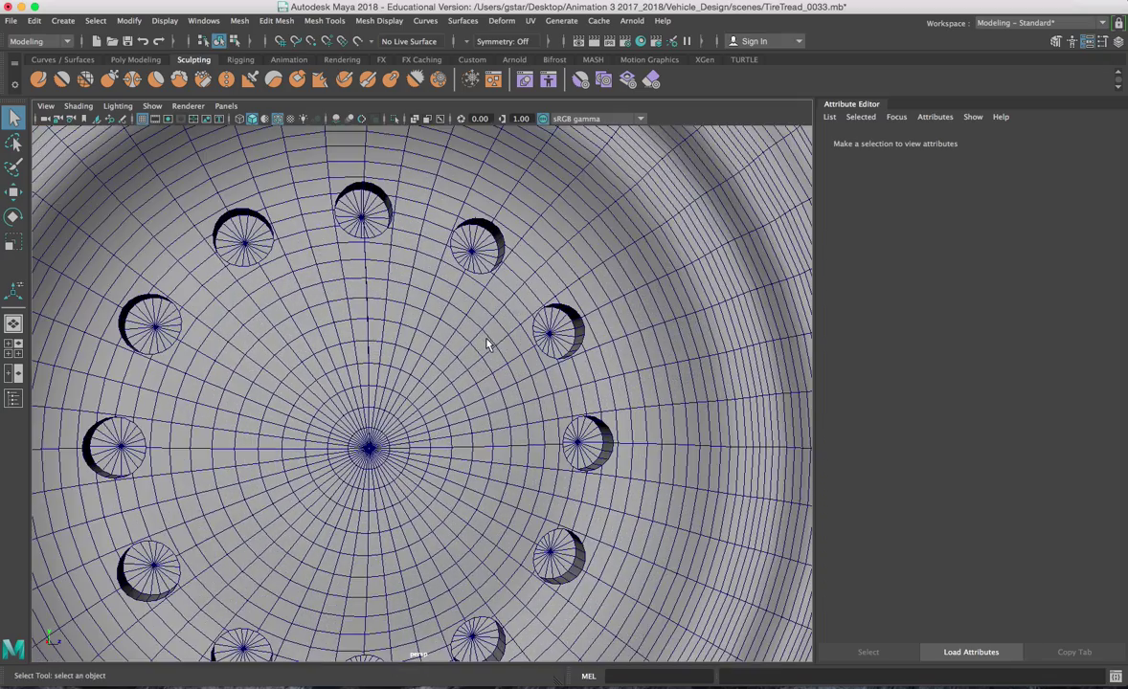
scroll(460, 324, up, 2)
Select the faces closing all twelve holes in the rim and delete them, returning the rim to object selection
right_drag(435, 299, 441, 322)
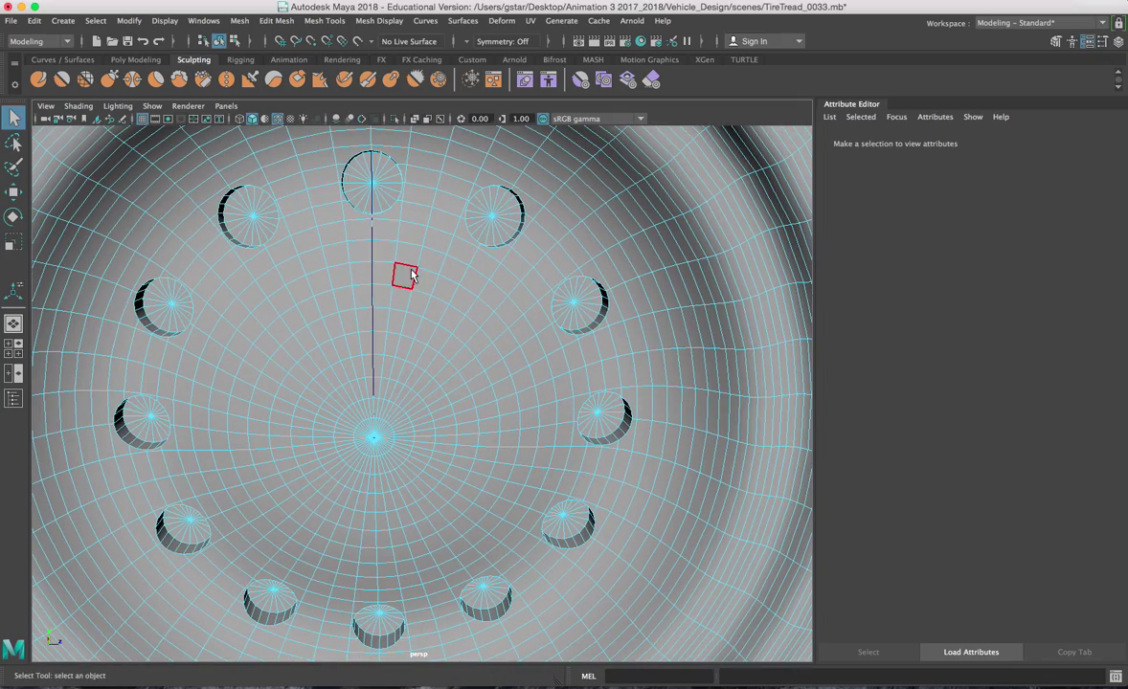
click(369, 188)
alt+drag(481, 231, 459, 263)
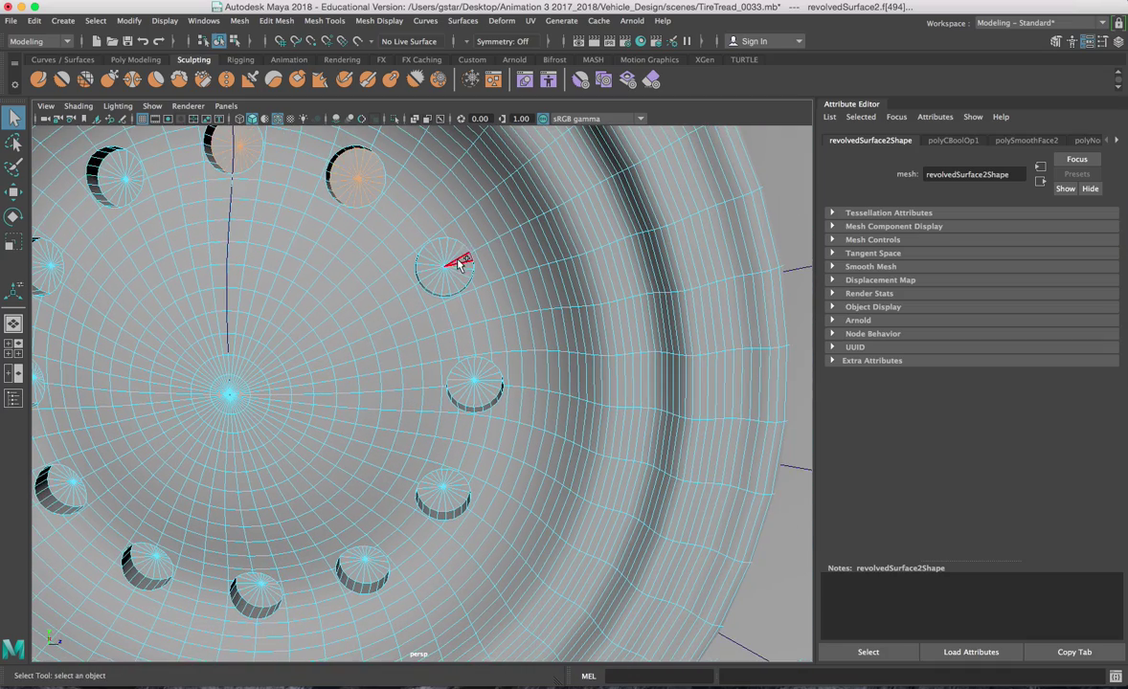
key(space)
key(space)
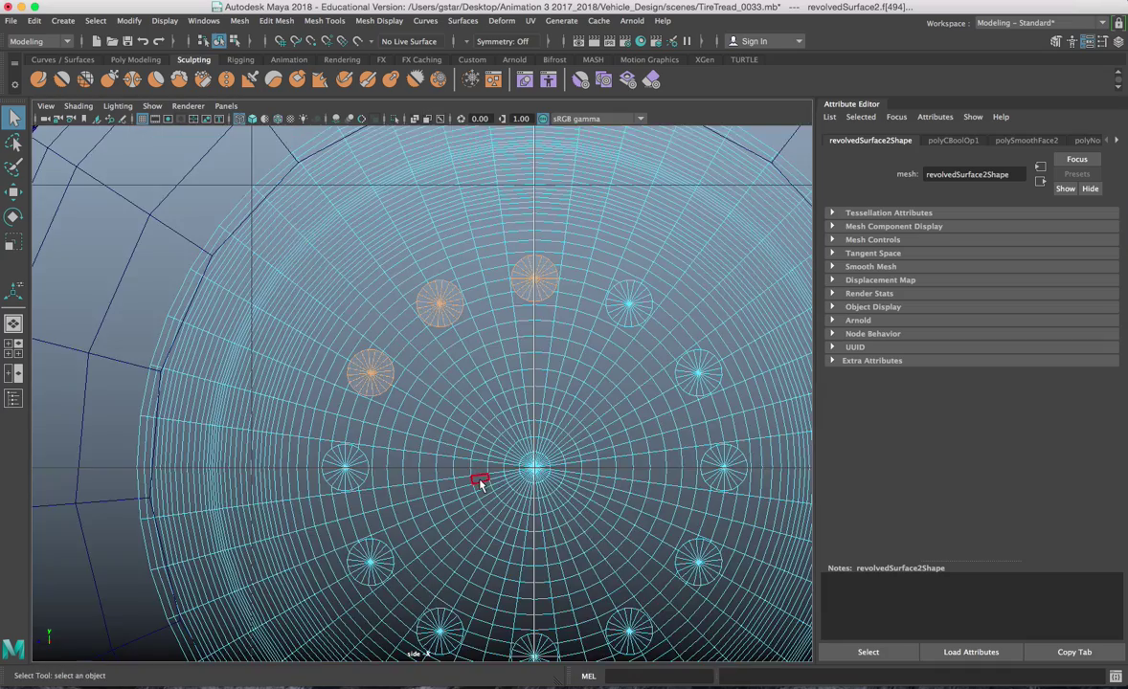
shift+click(427, 399)
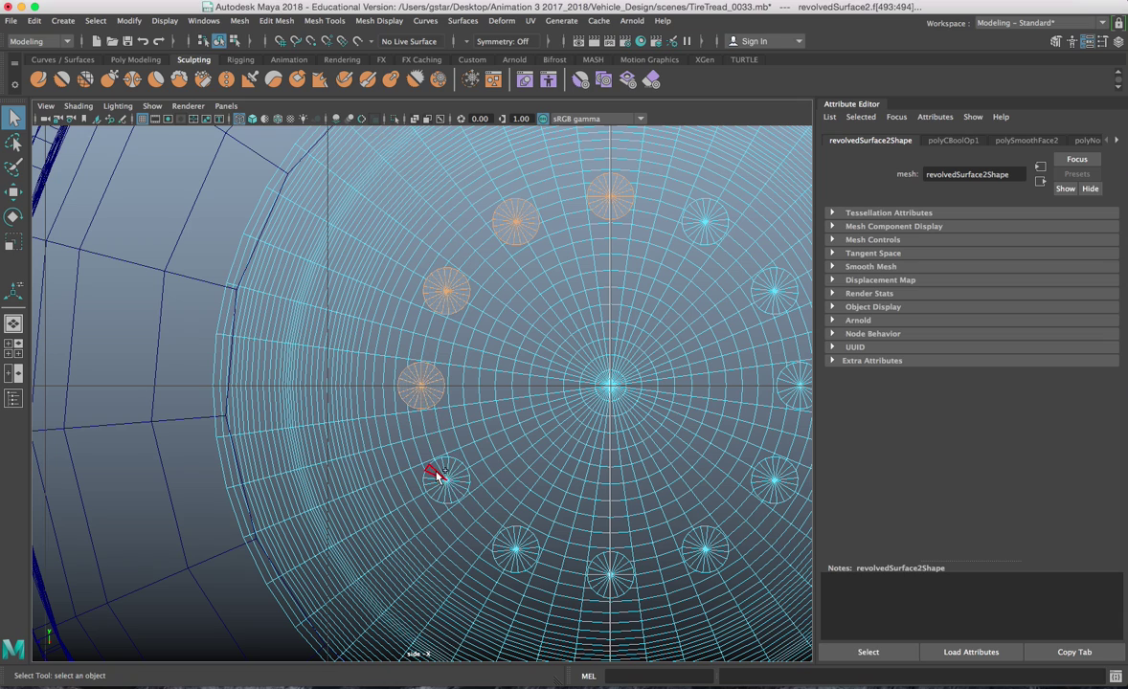
shift+click(452, 488)
shift+click(513, 547)
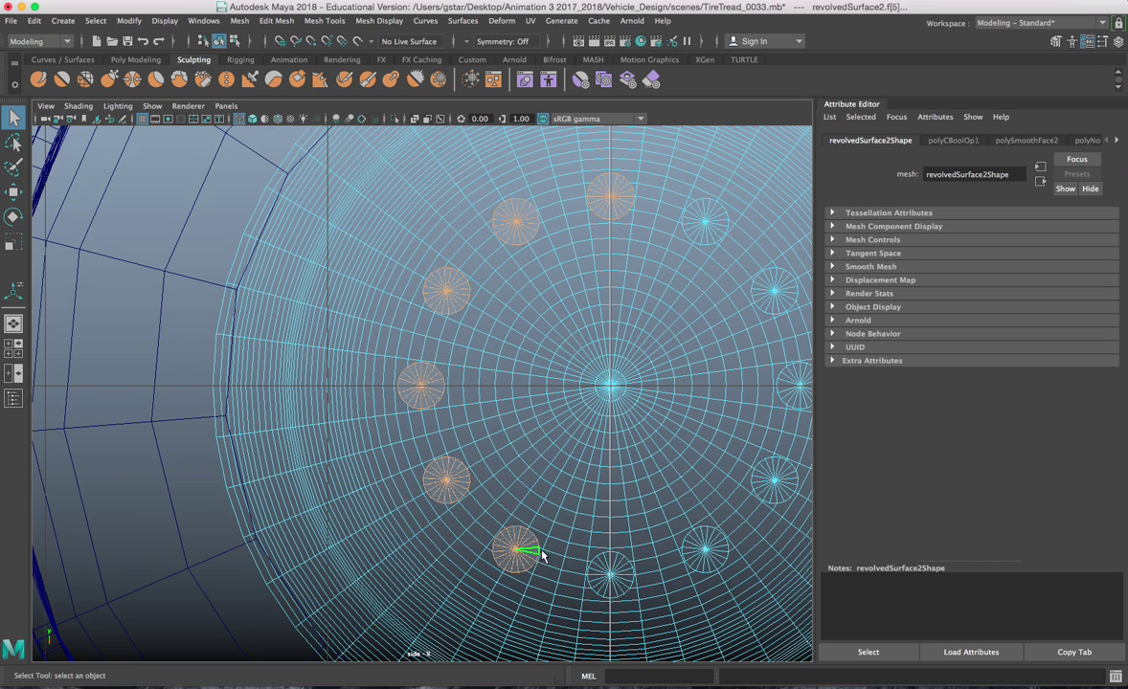
alt+middle_drag(528, 549, 486, 532)
shift+click(481, 542)
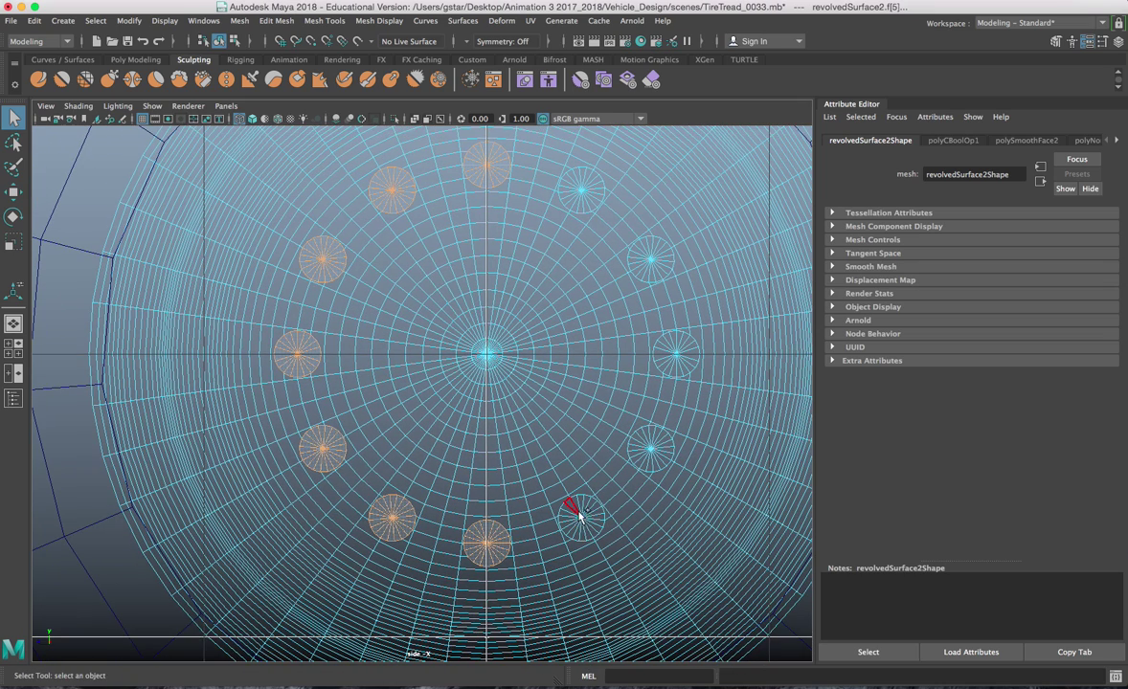
shift+click(580, 516)
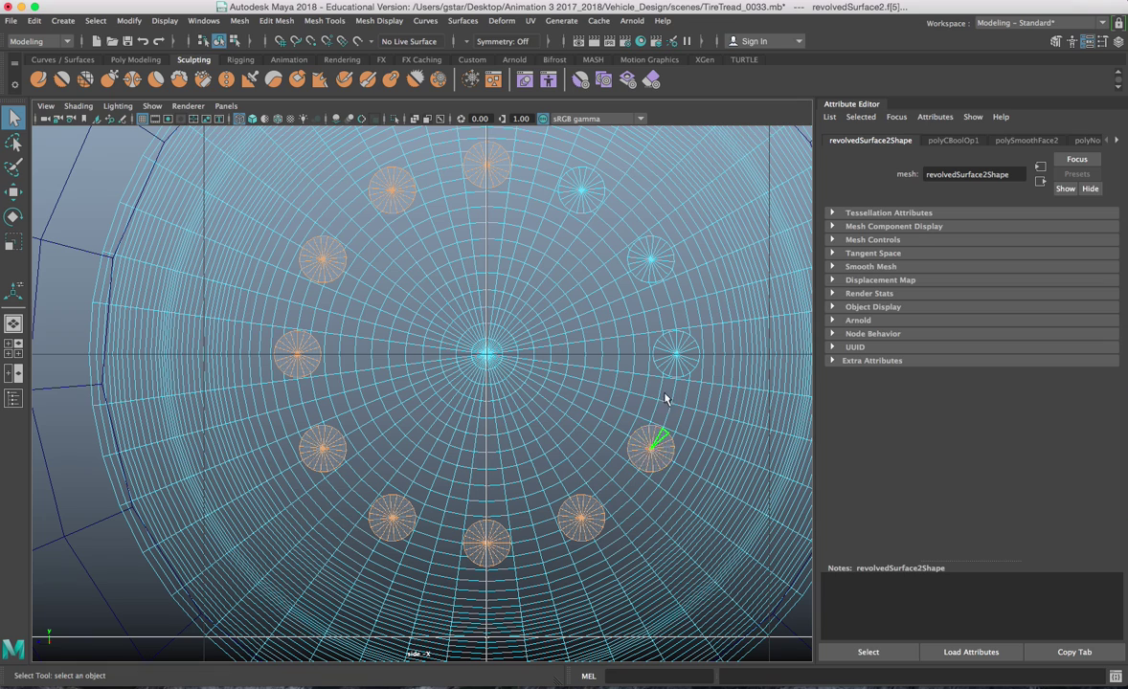
alt+middle_drag(660, 406, 611, 440)
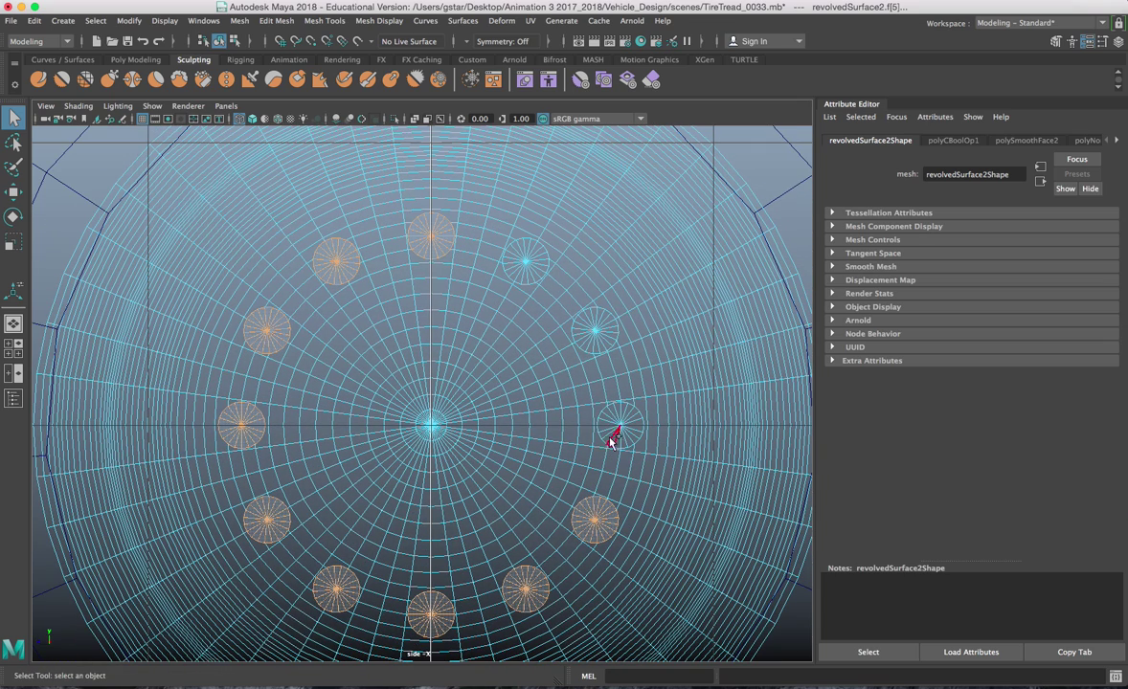
shift+click(598, 337)
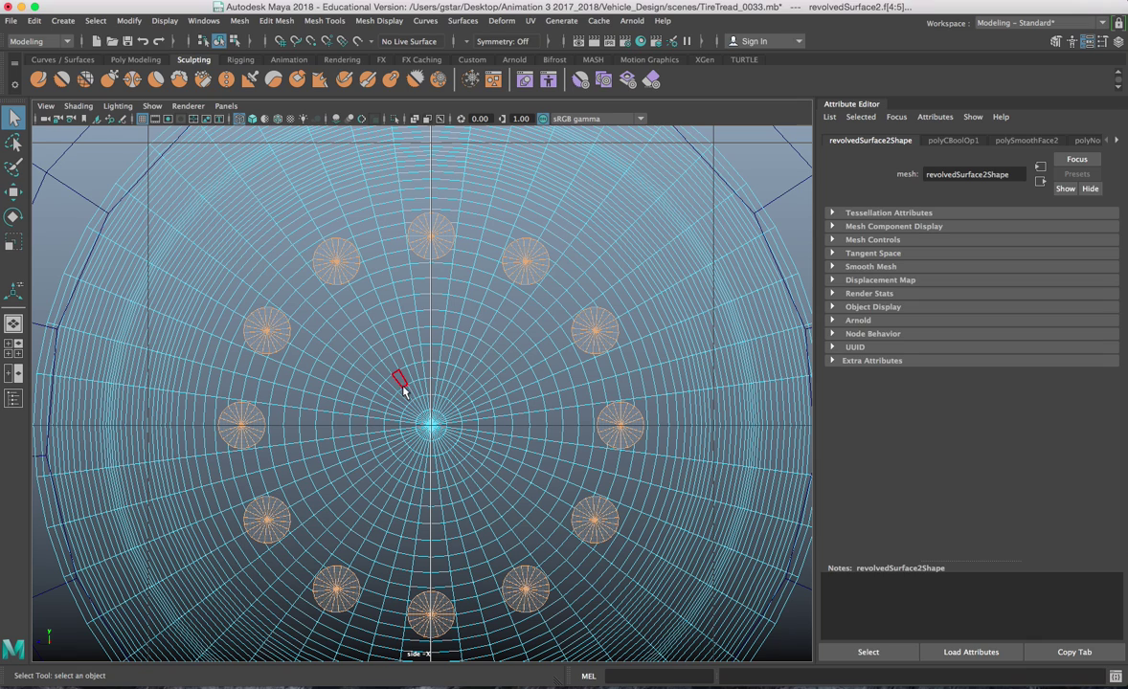
click(472, 288)
right_drag(458, 302, 522, 268)
Select one full ring of faces around the rim's center, inside the circle of holes, and extrude it
scroll(448, 354, up, 4)
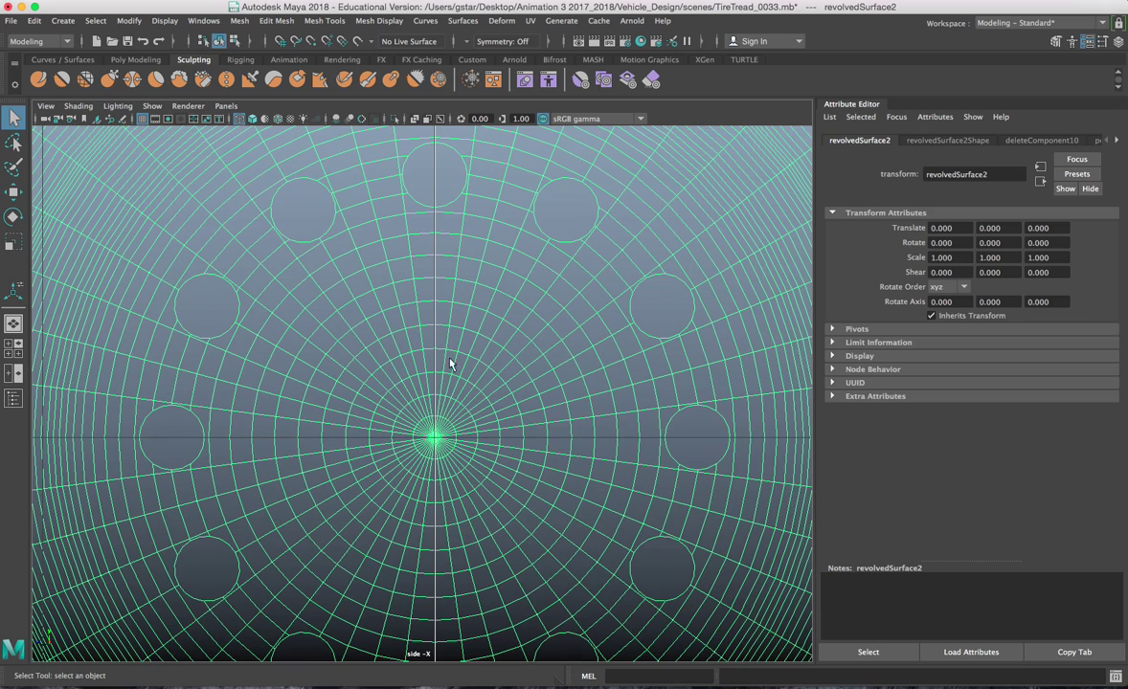
mouse_move(415, 335)
right_down()
mouse_move(388, 305)
mouse_move(330, 279)
mouse_move(384, 299)
mouse_move(416, 327)
right_up()
click(363, 335)
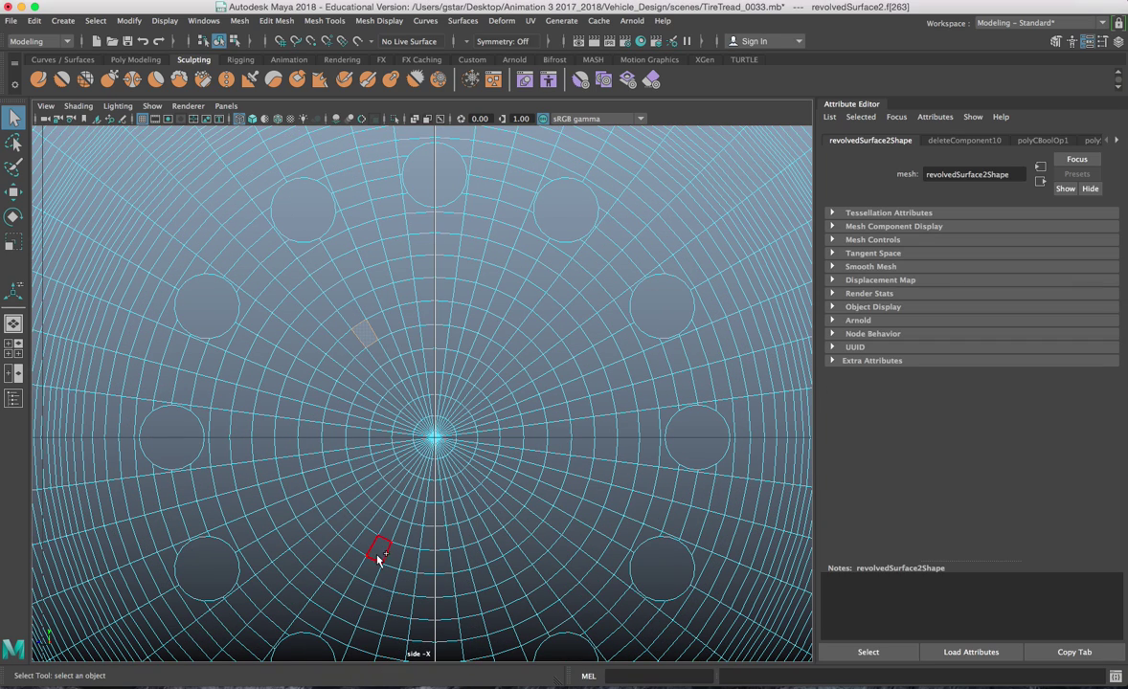
shift+double_click(391, 555)
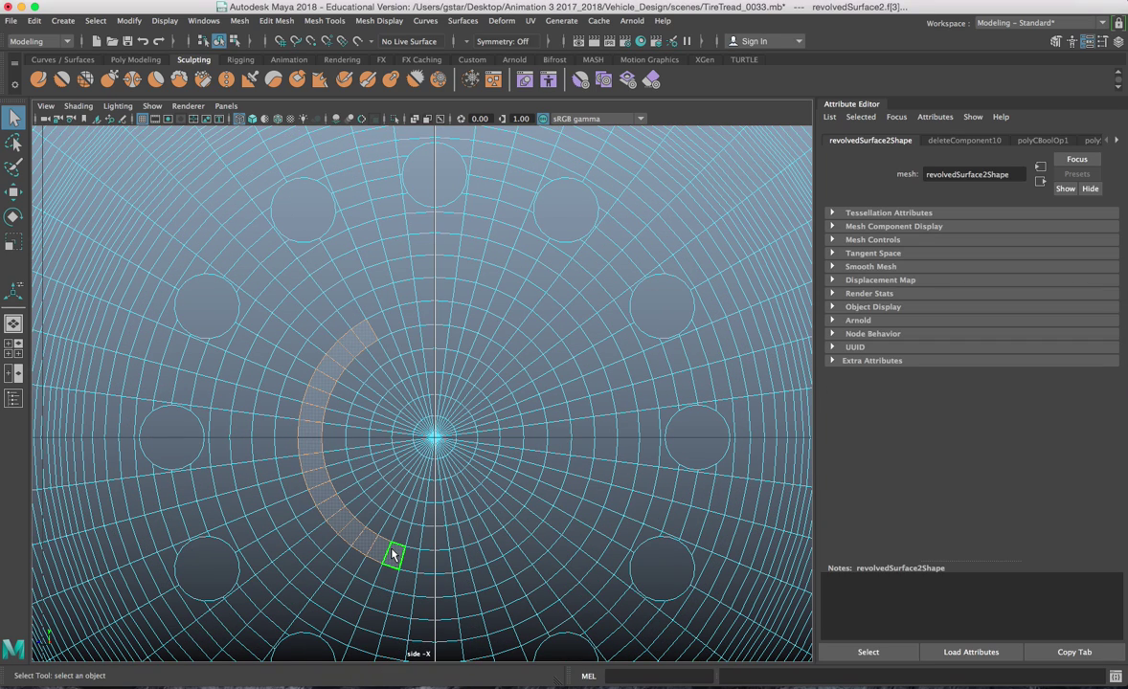
shift+double_click(552, 478)
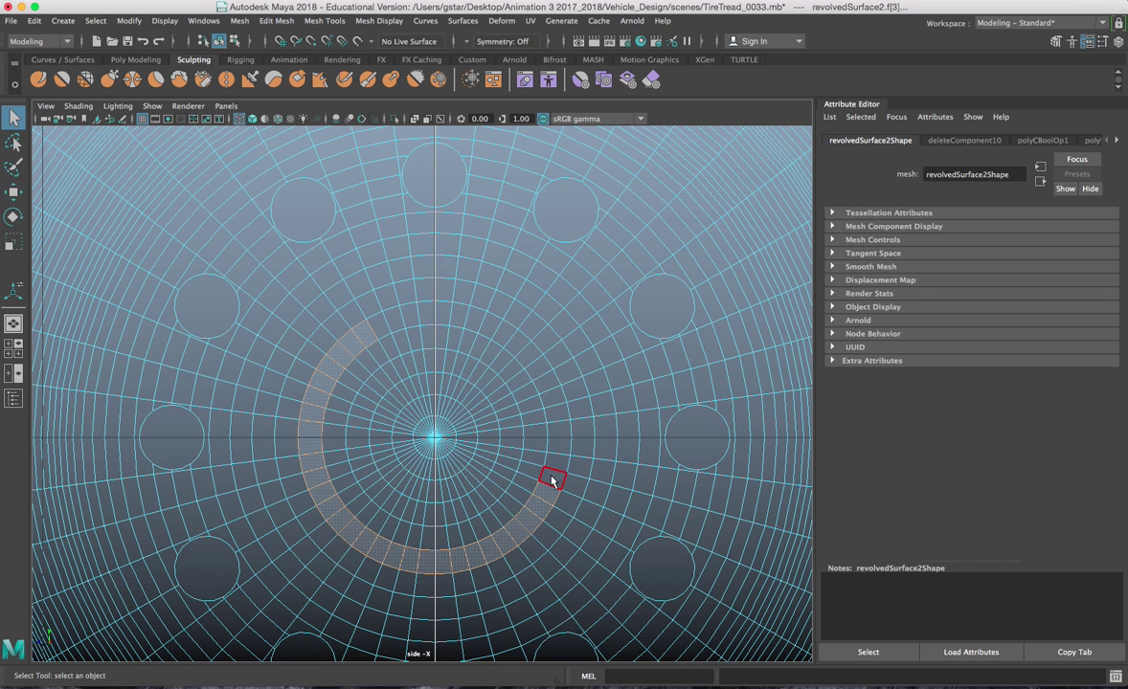
shift+double_click(405, 322)
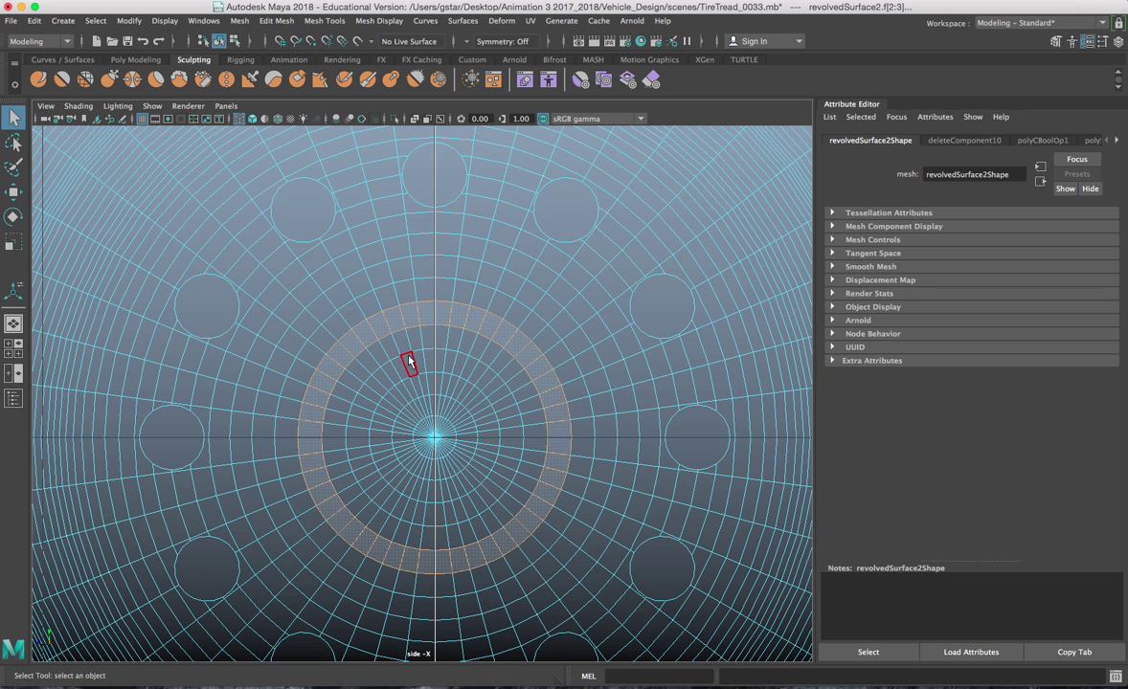
key(space)
key(space)
alt+drag(507, 379, 546, 357)
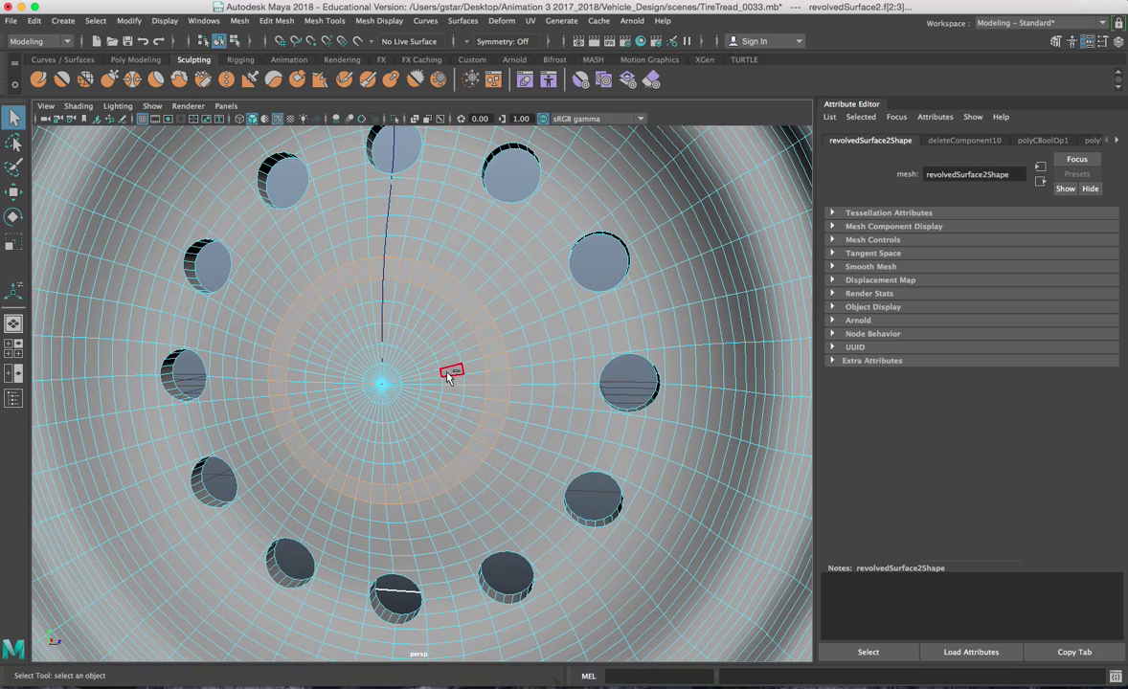
key(ctrl+e)
alt+drag(449, 377, 298, 243)
Scale the extruded ring's inner edge loop and enlarge its outer edge loop by about 1.07 to slope the walls
right_drag(284, 230, 285, 214)
alt+drag(285, 215, 319, 251)
key(r)
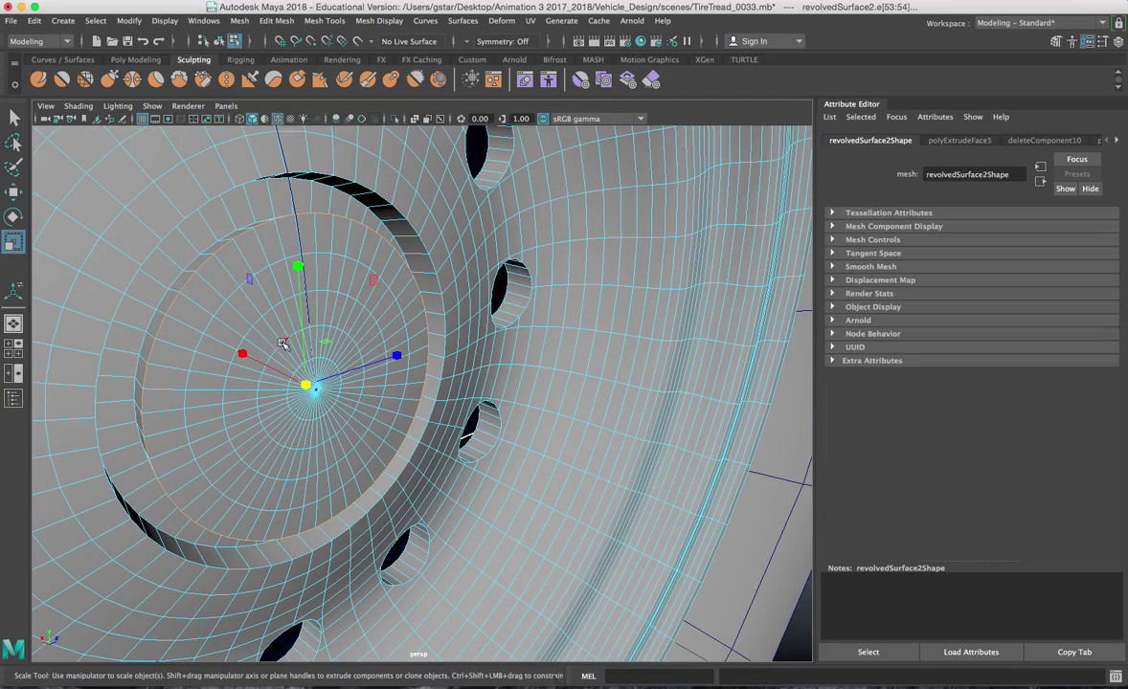
drag(306, 386, 315, 360)
double_click(191, 230)
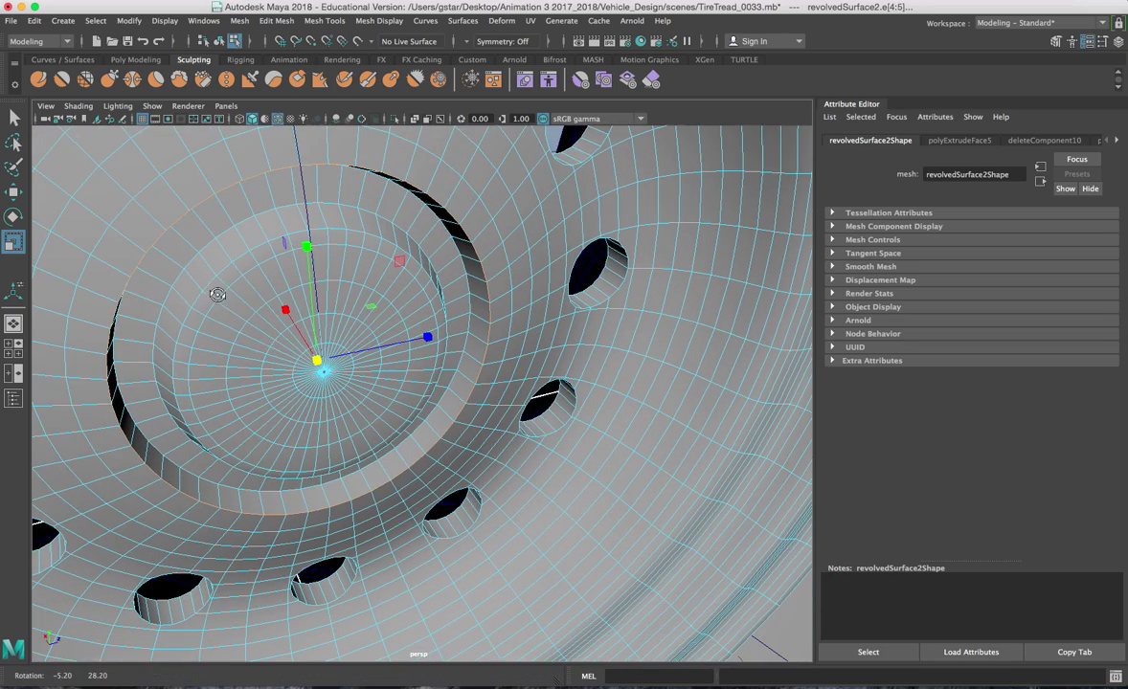
click(318, 361)
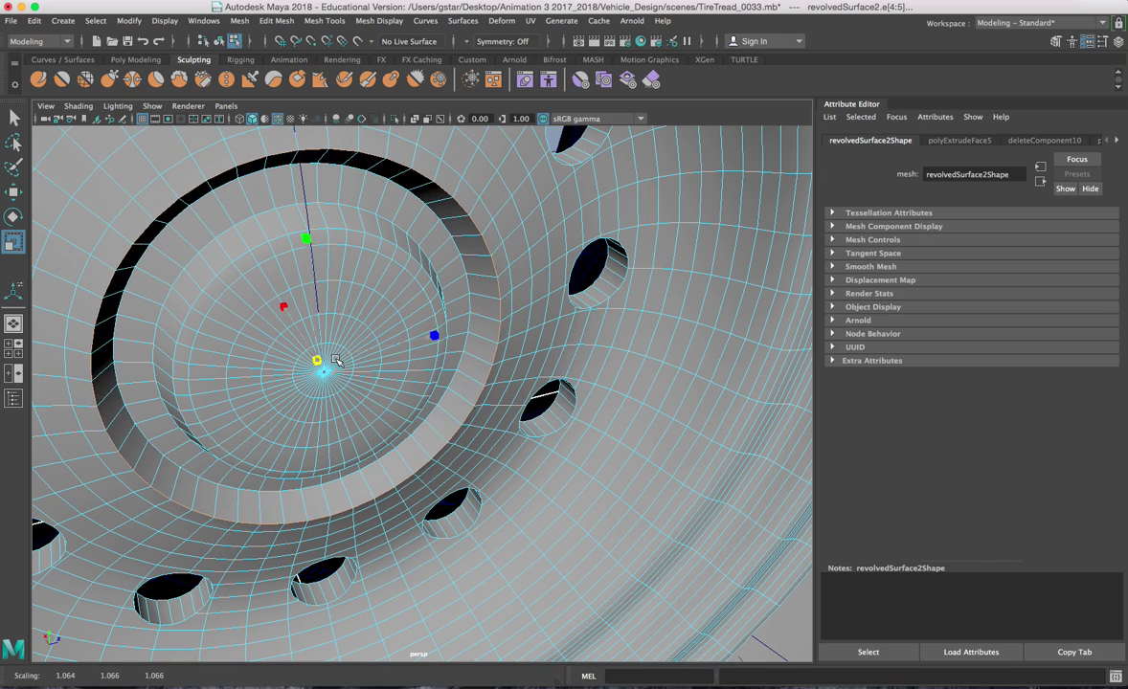
alt+drag(317, 360, 279, 297)
right_drag(280, 297, 321, 273)
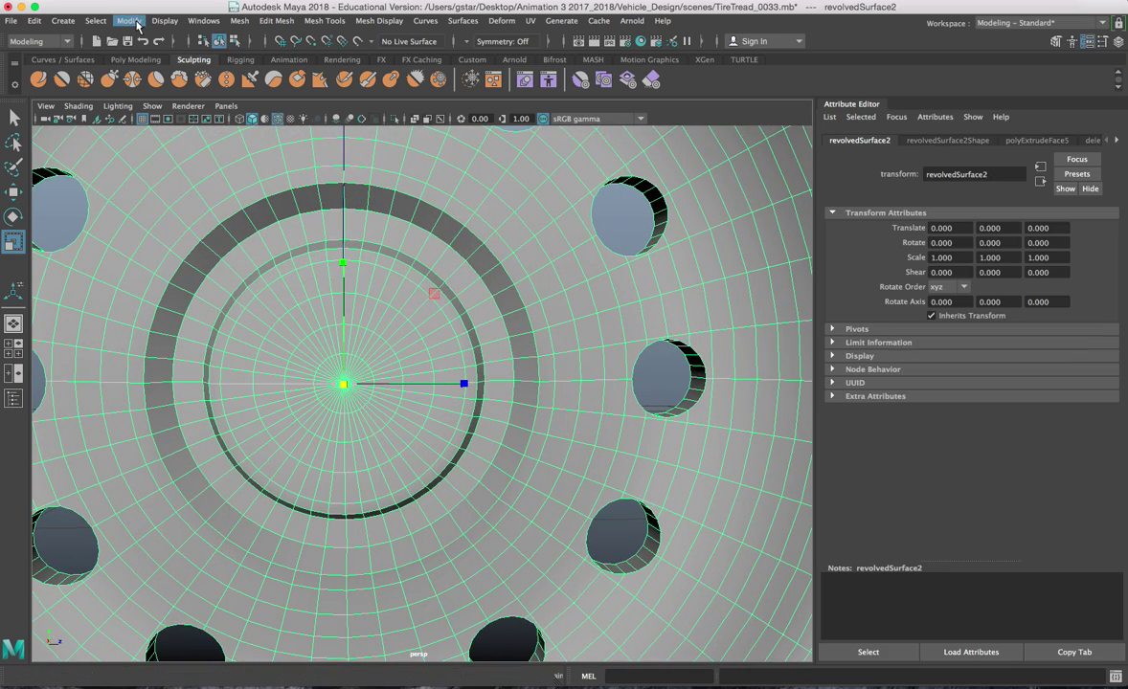
Draw an 8-sided polygon cylinder above the hub's center in the side view, about 0.435 in radius and 0.615 high
click(95, 21)
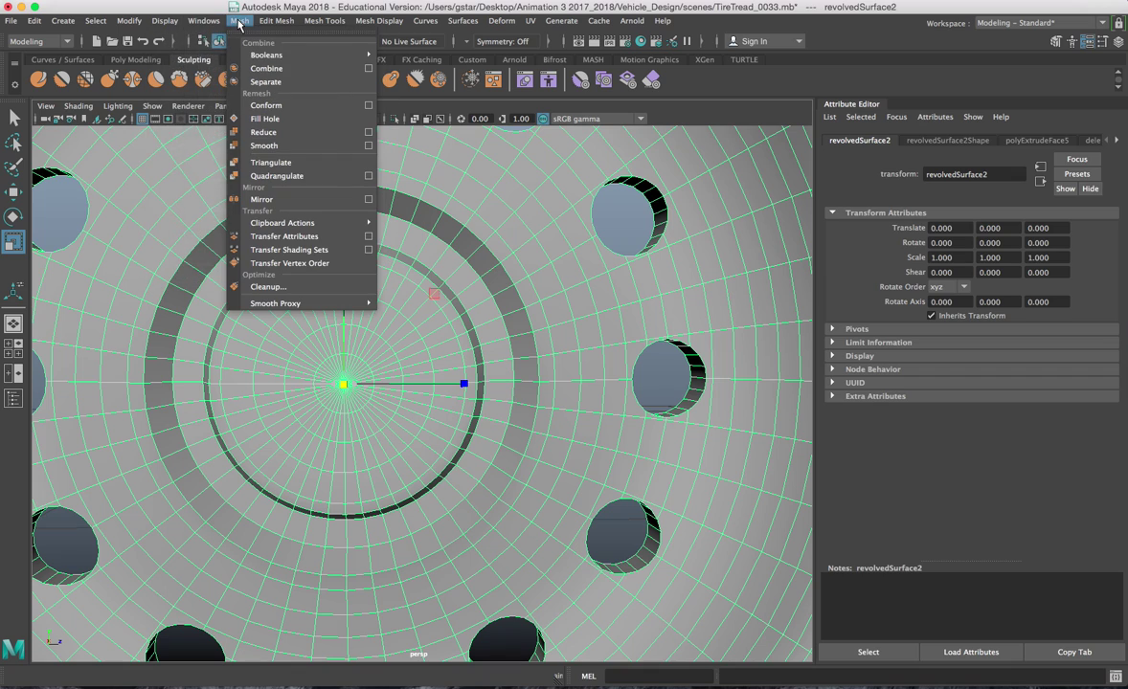
mouse_move(258, 57)
mouse_move(192, 68)
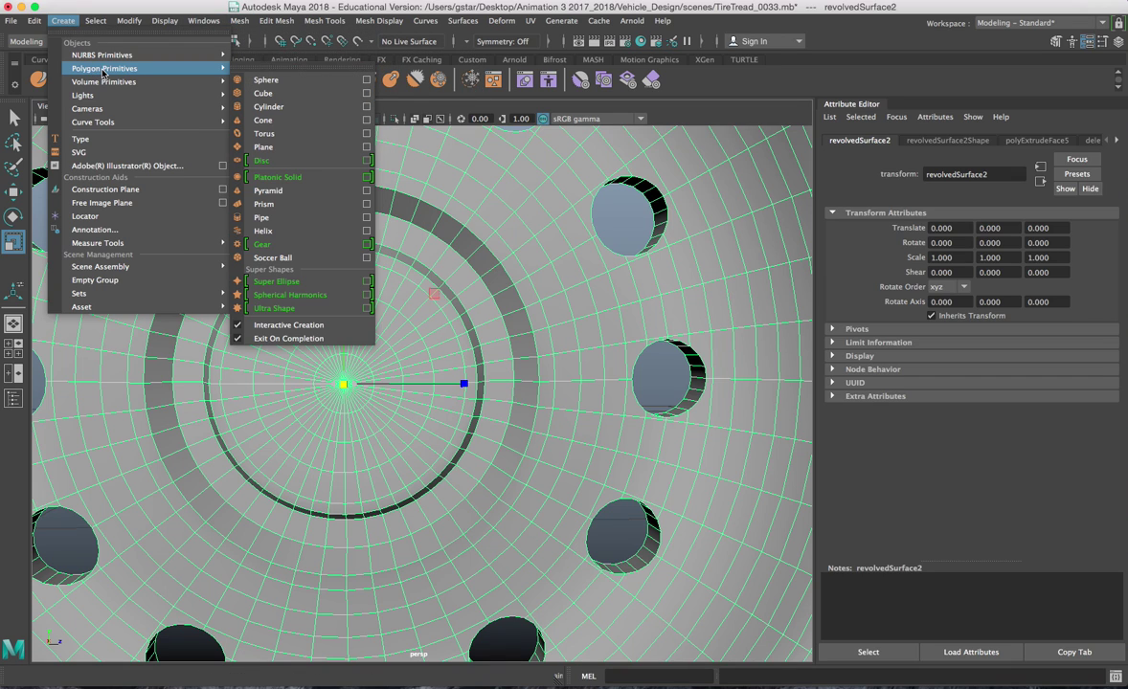
click(280, 106)
key(space)
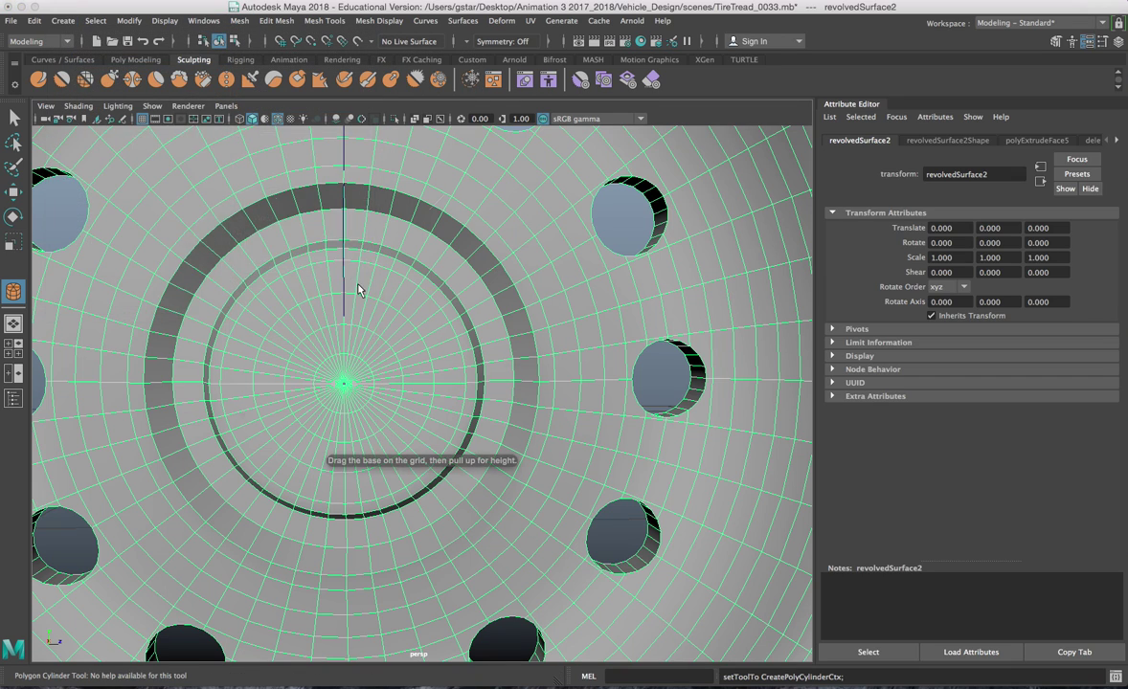
key(space)
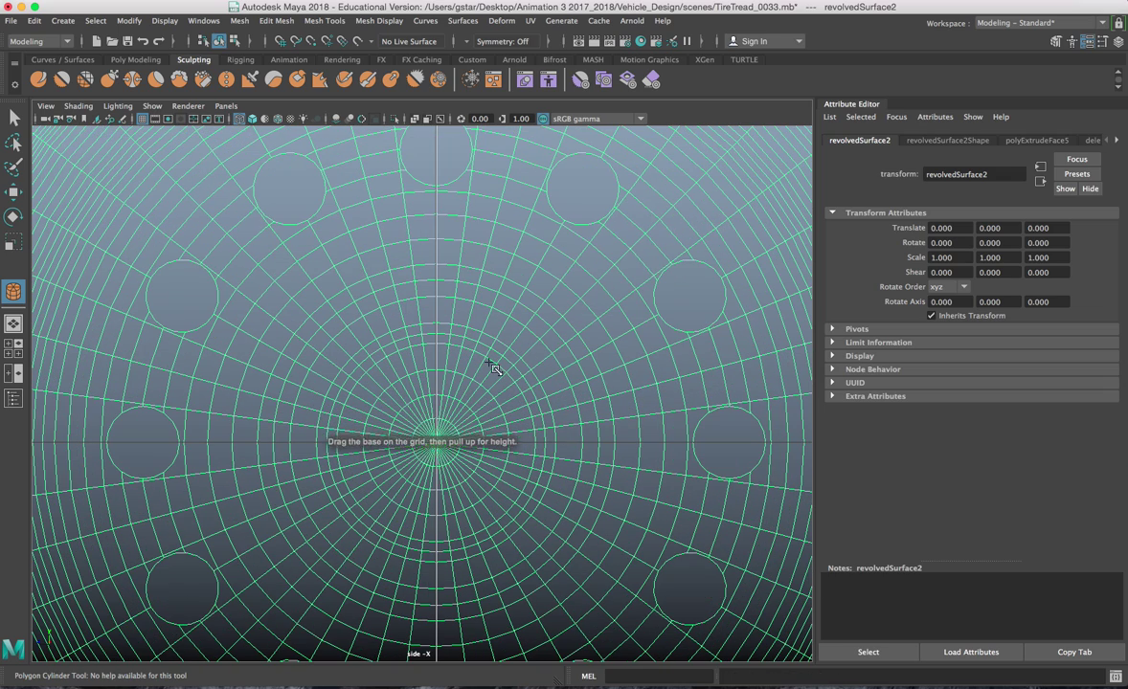
drag(436, 314, 457, 319)
click(913, 141)
click(1020, 141)
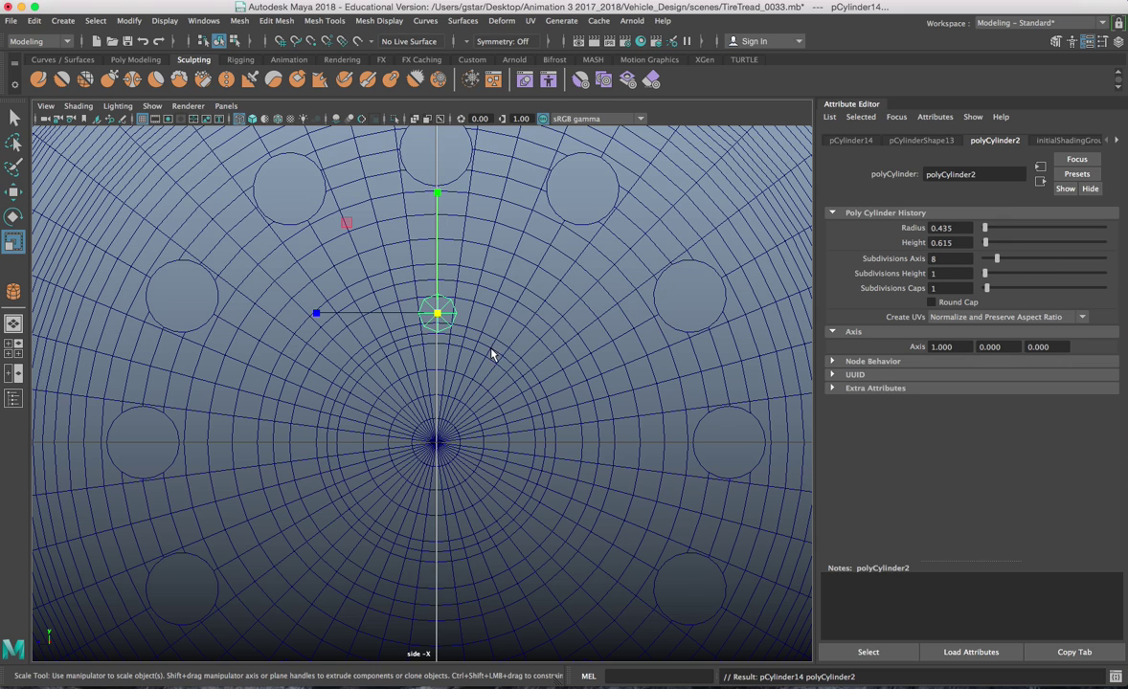
Bevel the edges around one end cap of the new cylinder with a fraction of 0.2 and 3 segments
key(space)
key(space)
key(f)
key(w)
alt+drag(511, 338, 469, 360)
right_drag(468, 351, 461, 251)
alt+drag(433, 284, 441, 359)
shift+right_click(441, 360)
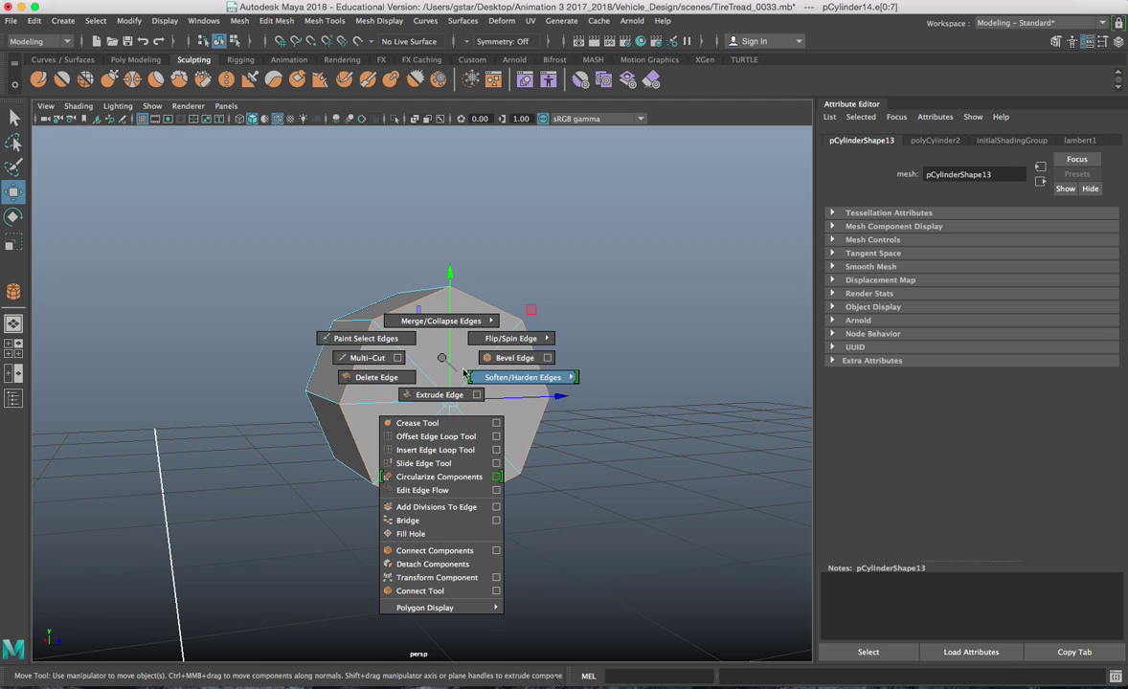
click(493, 358)
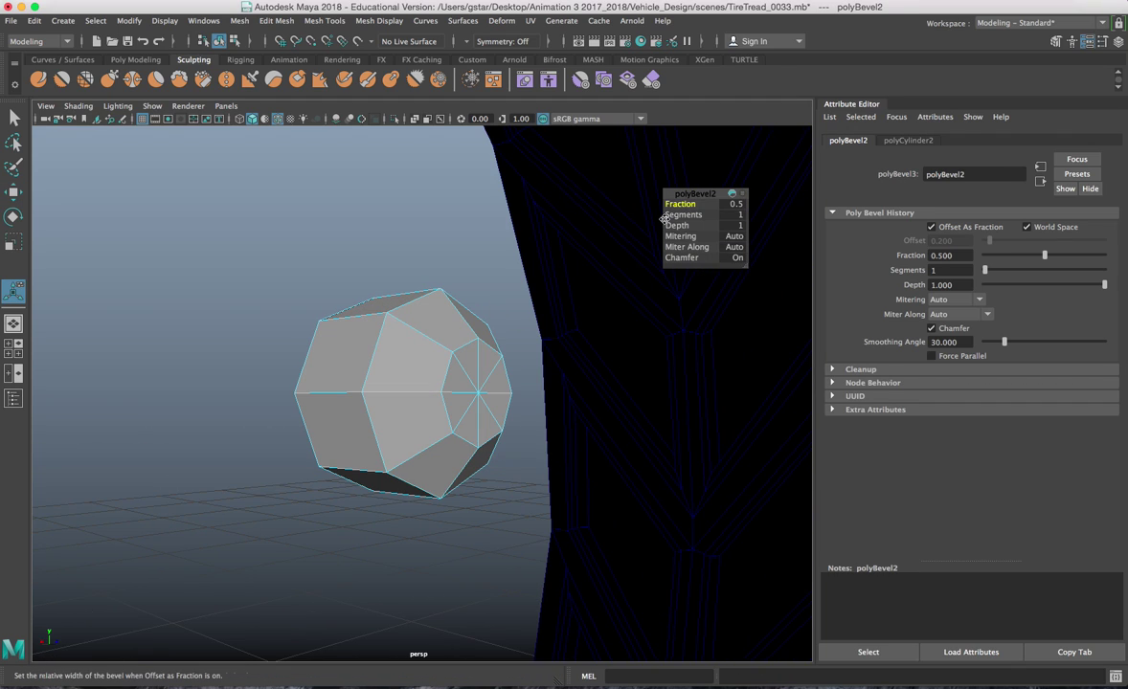
middle_drag(679, 205, 678, 205)
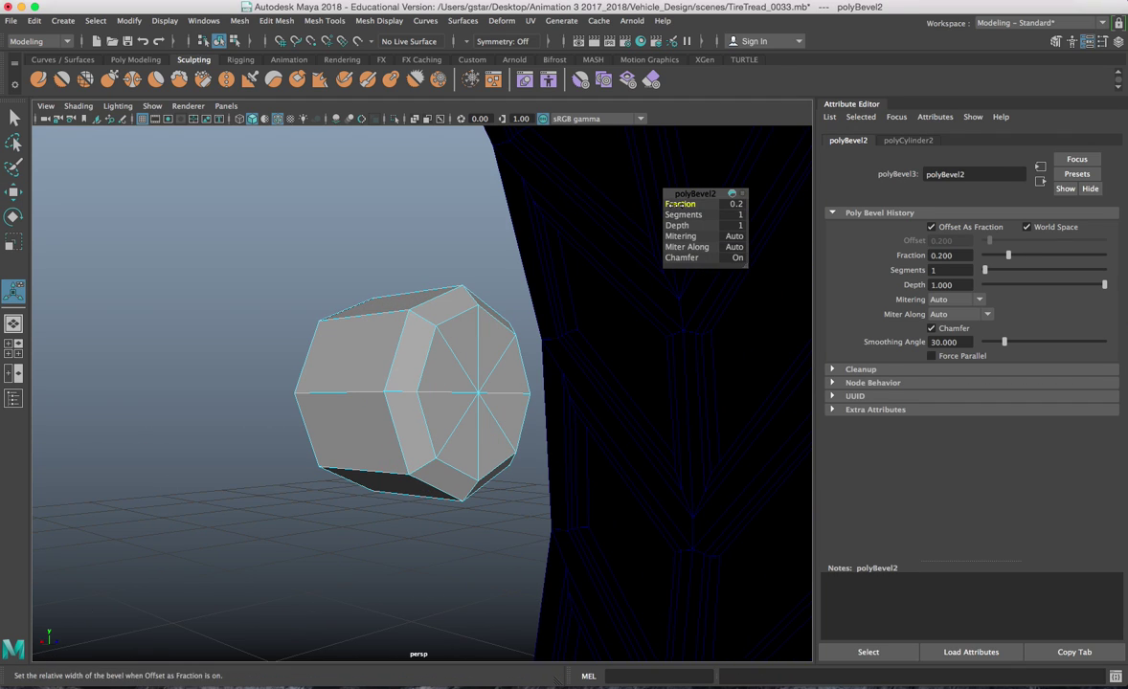
drag(680, 215, 702, 215)
Delete the cap faces at the cylinder's unbeveled end, keeping its sides and beveled front
right_drag(473, 368, 469, 329)
alt+drag(441, 356, 504, 362)
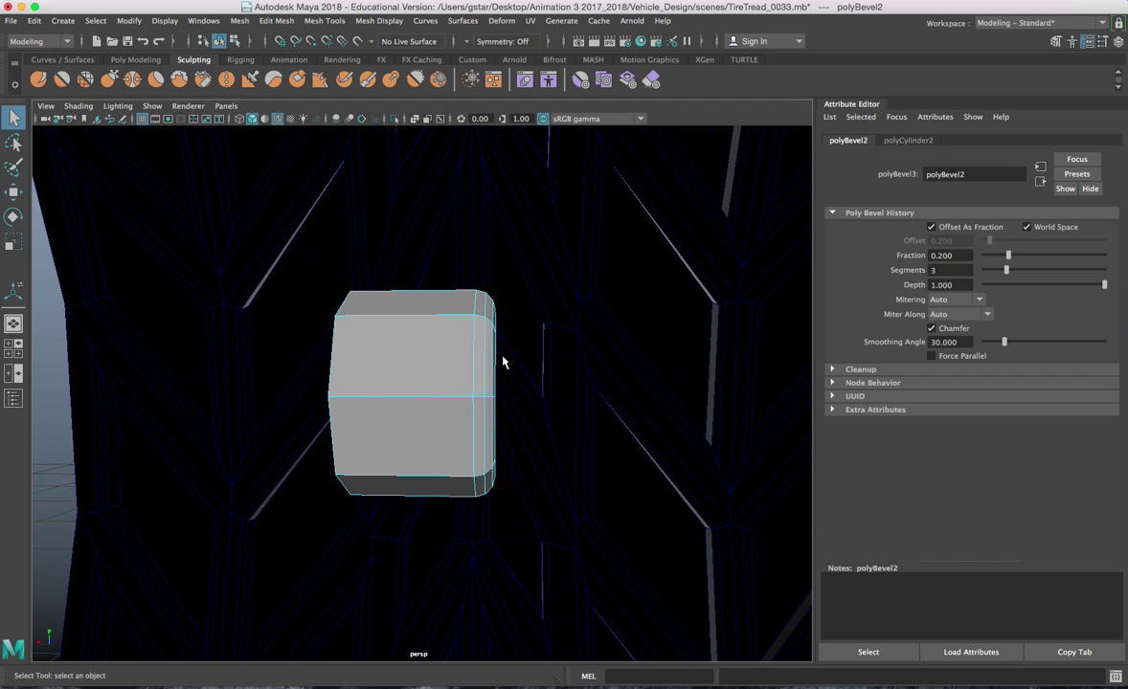
drag(264, 233, 367, 669)
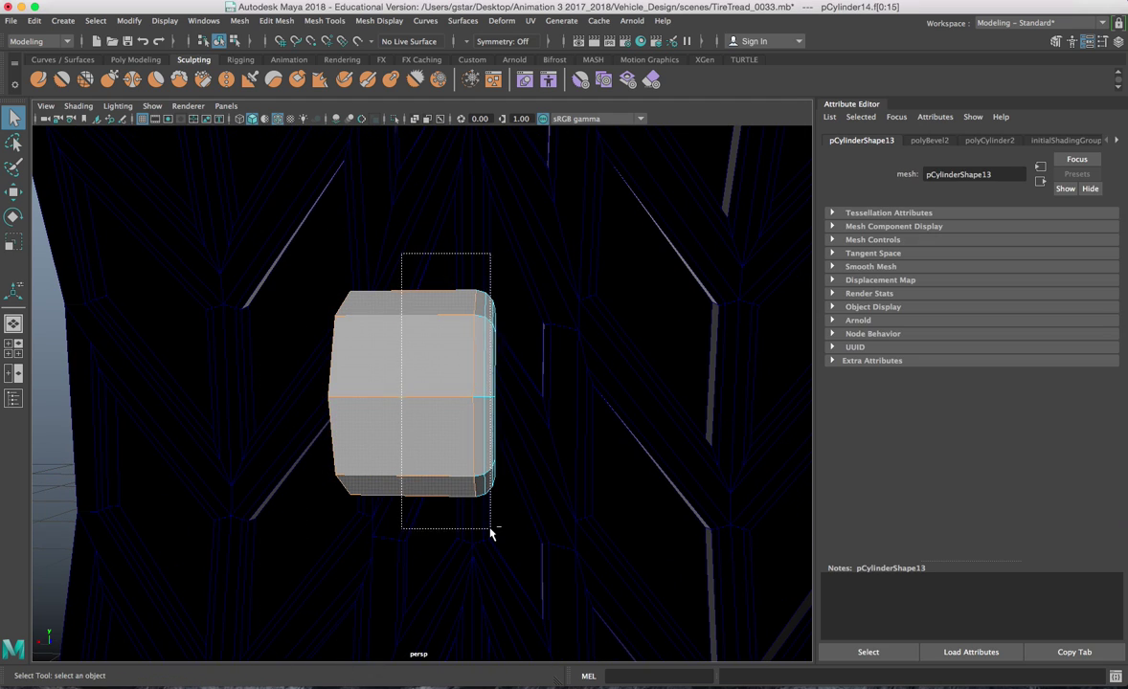
drag(490, 534, 491, 533)
right_drag(399, 288, 456, 278)
key(w)
scroll(432, 383, down, 5)
alt+drag(433, 385, 373, 390)
scroll(387, 389, up, 5)
scroll(403, 360, up, 2)
right_drag(392, 288, 395, 328)
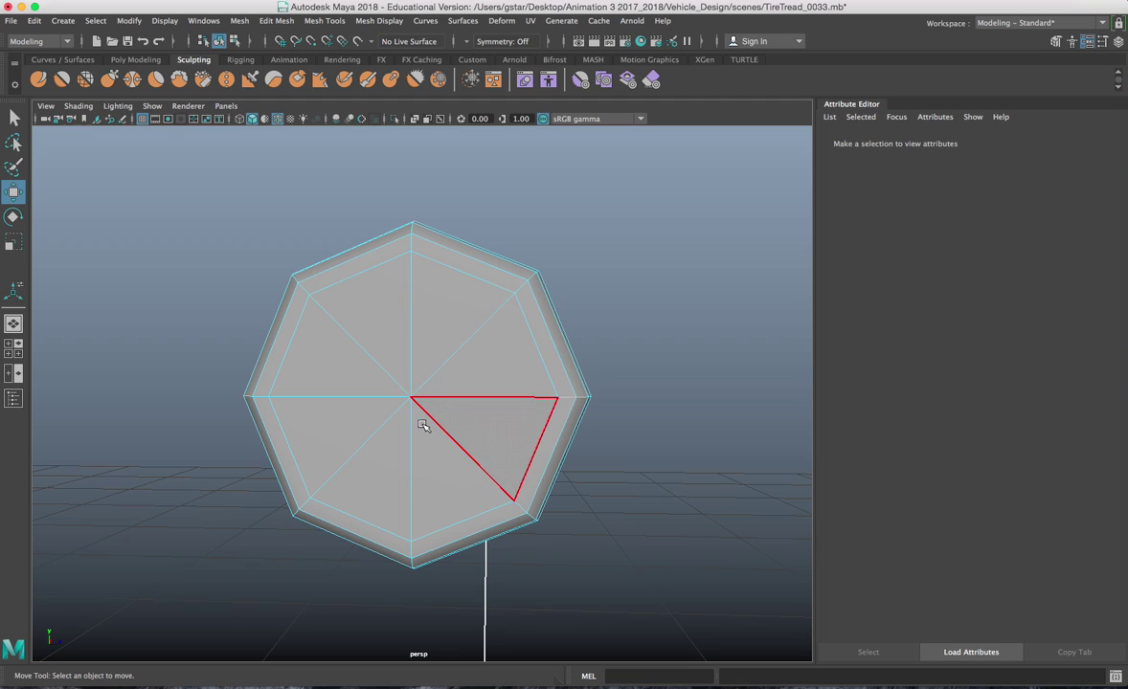
right_drag(428, 289, 495, 270)
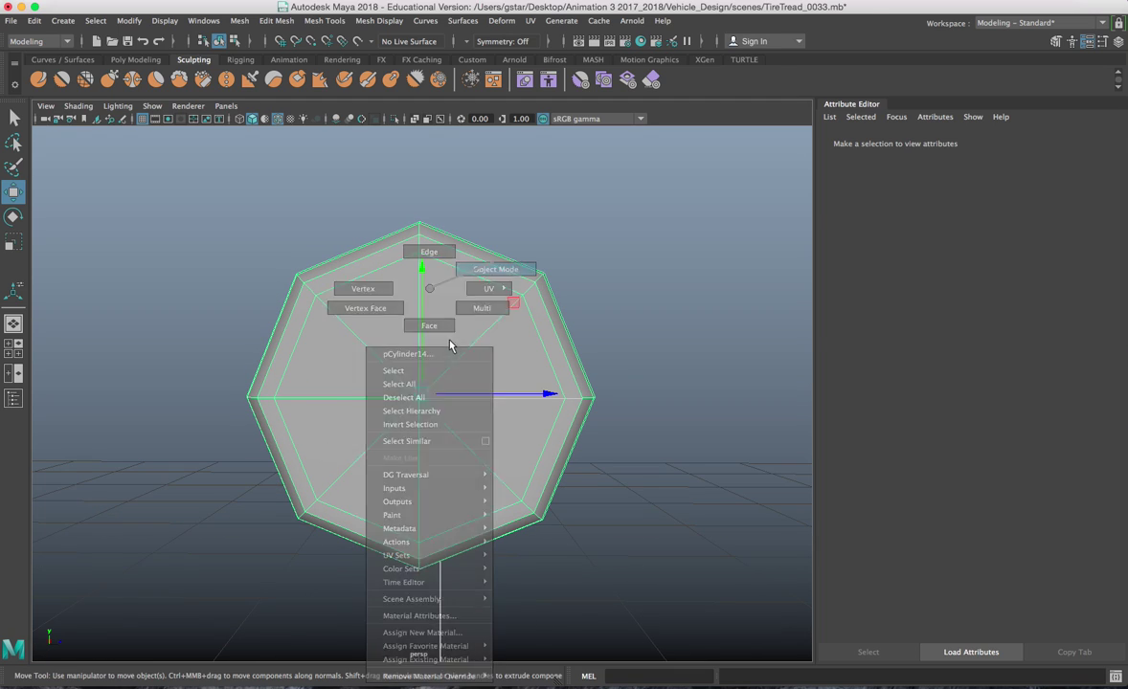
click(63, 20)
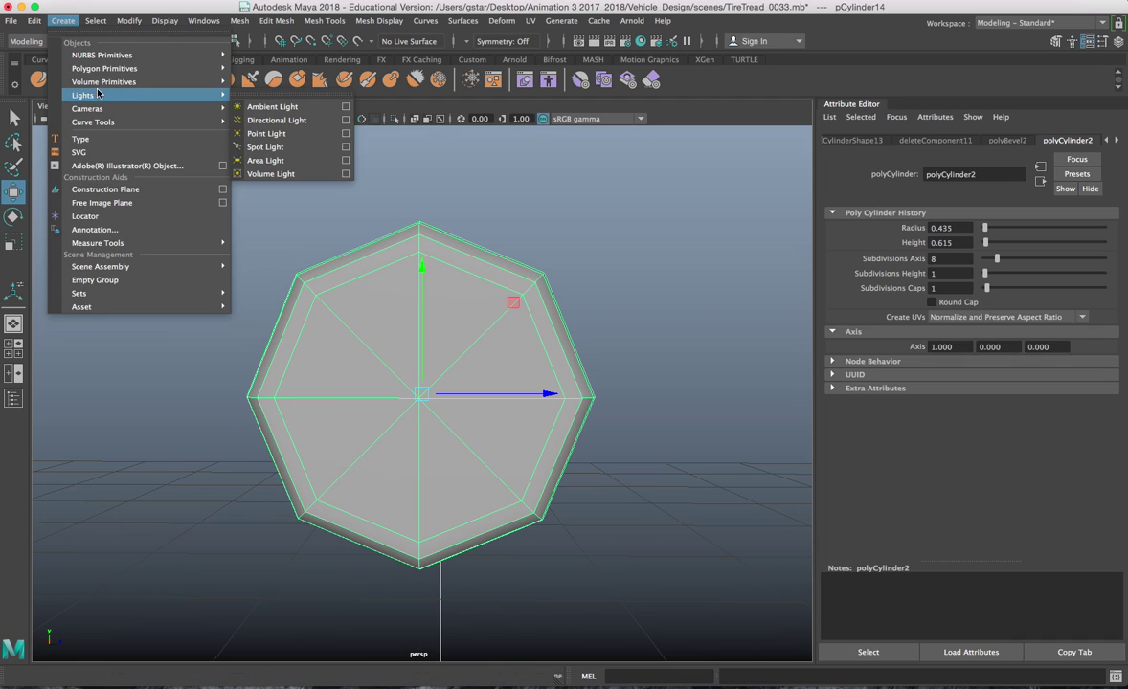
mouse_move(105, 70)
click(262, 93)
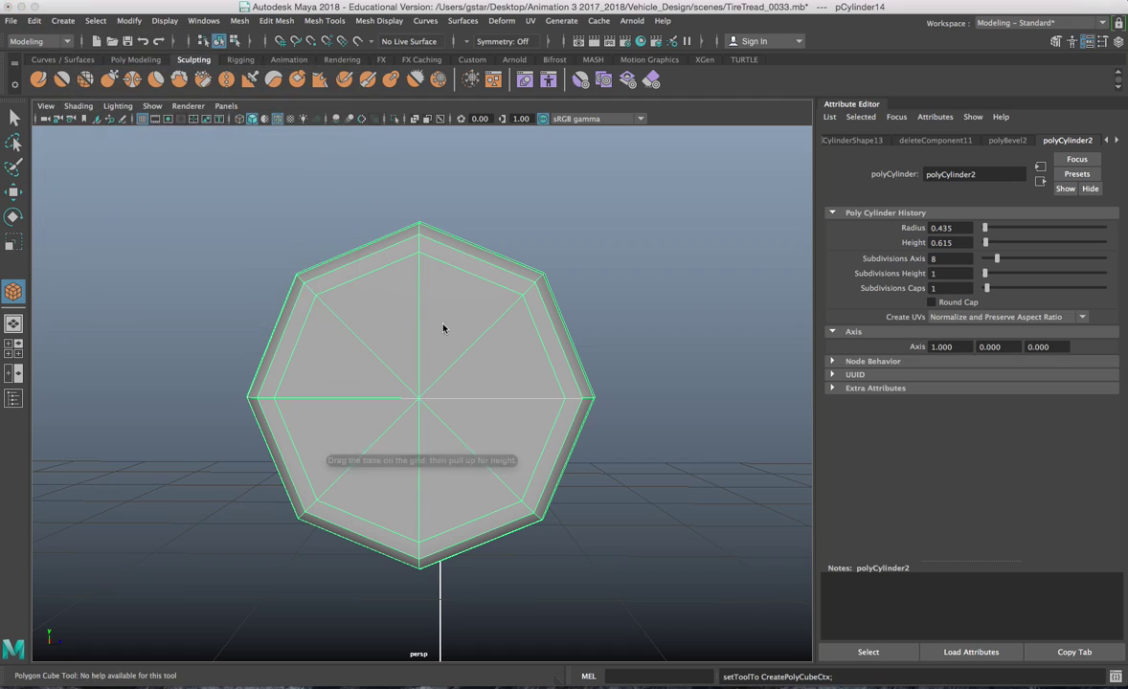
key(space)
key(space)
scroll(546, 377, up, 5)
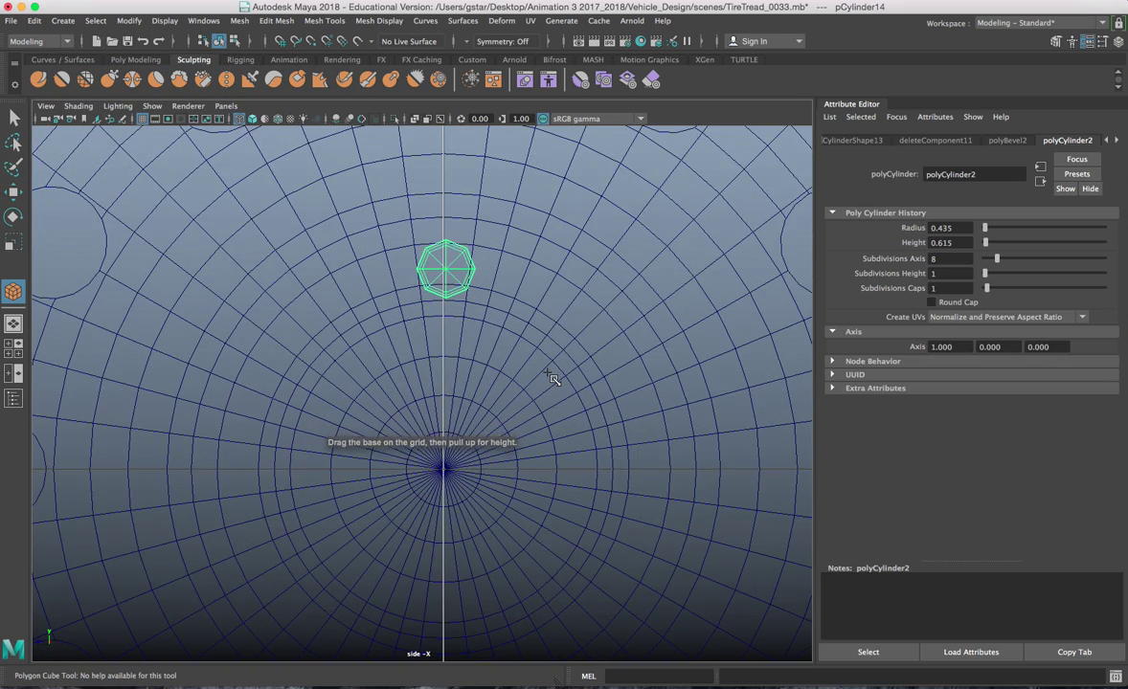
alt+middle_drag(504, 256, 489, 362)
scroll(489, 362, up, 3)
drag(463, 165, 472, 304)
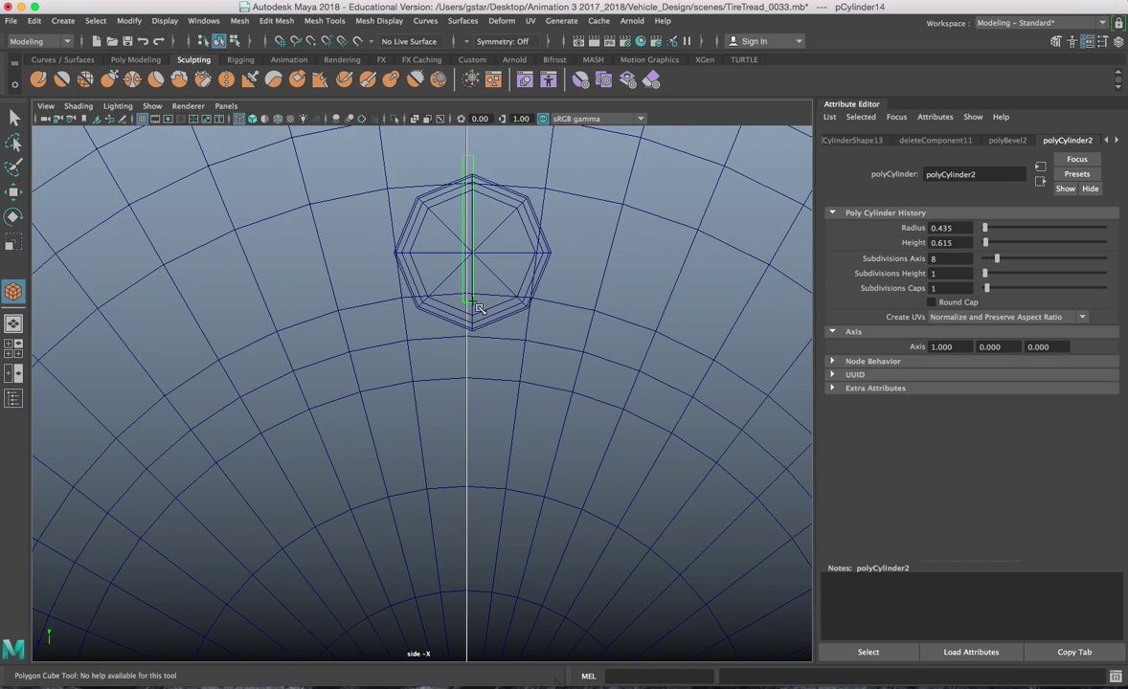
drag(486, 363, 482, 358)
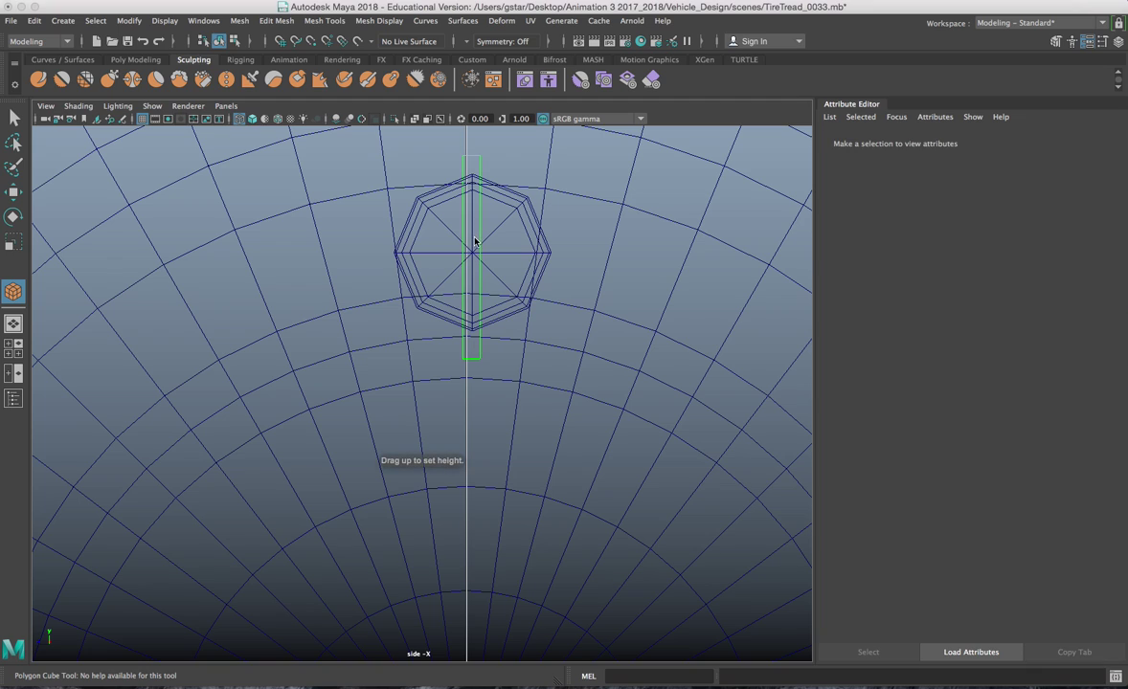
key(w)
key(space)
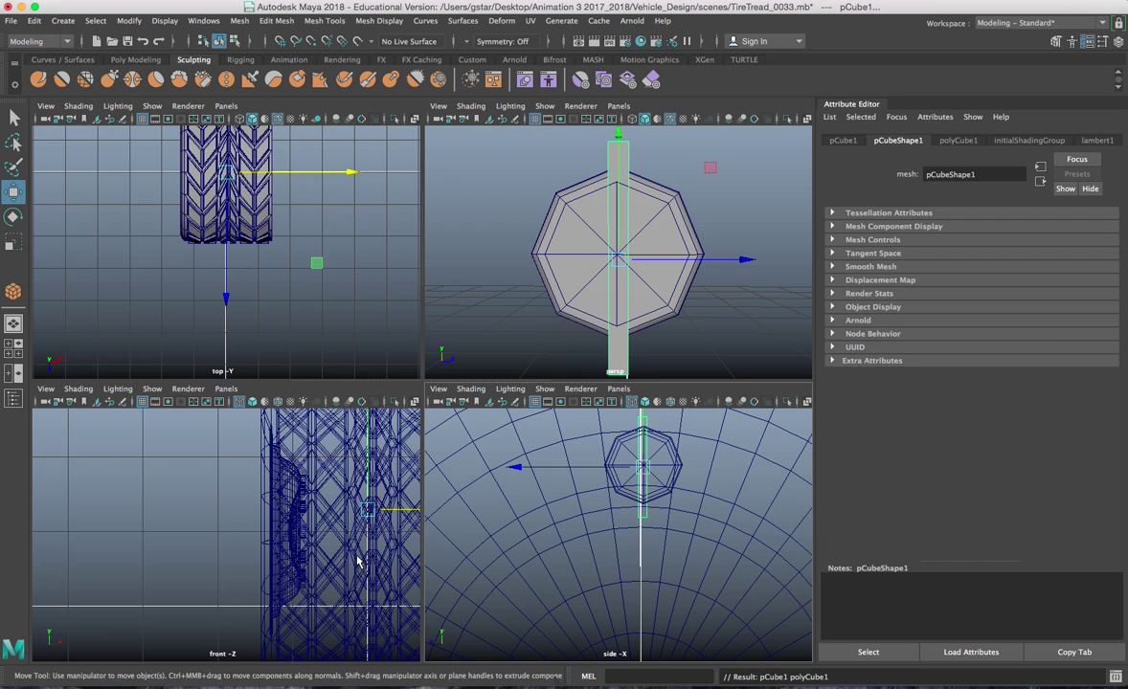
key(space)
alt+right_drag(357, 539, 424, 453)
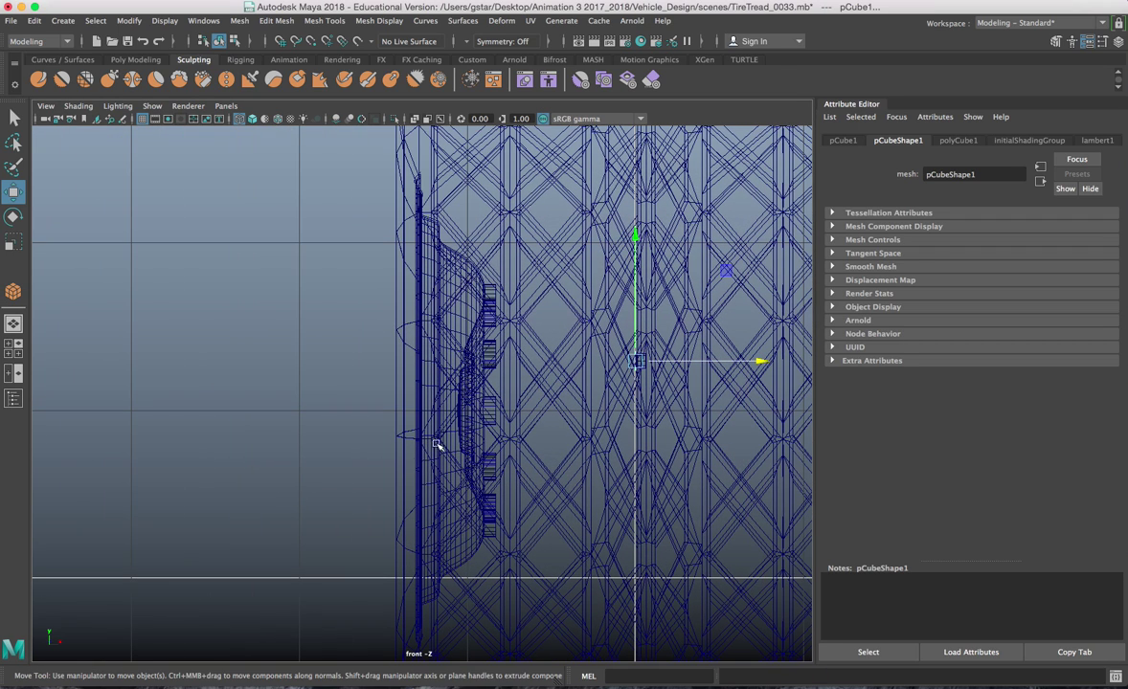
drag(659, 361, 329, 366)
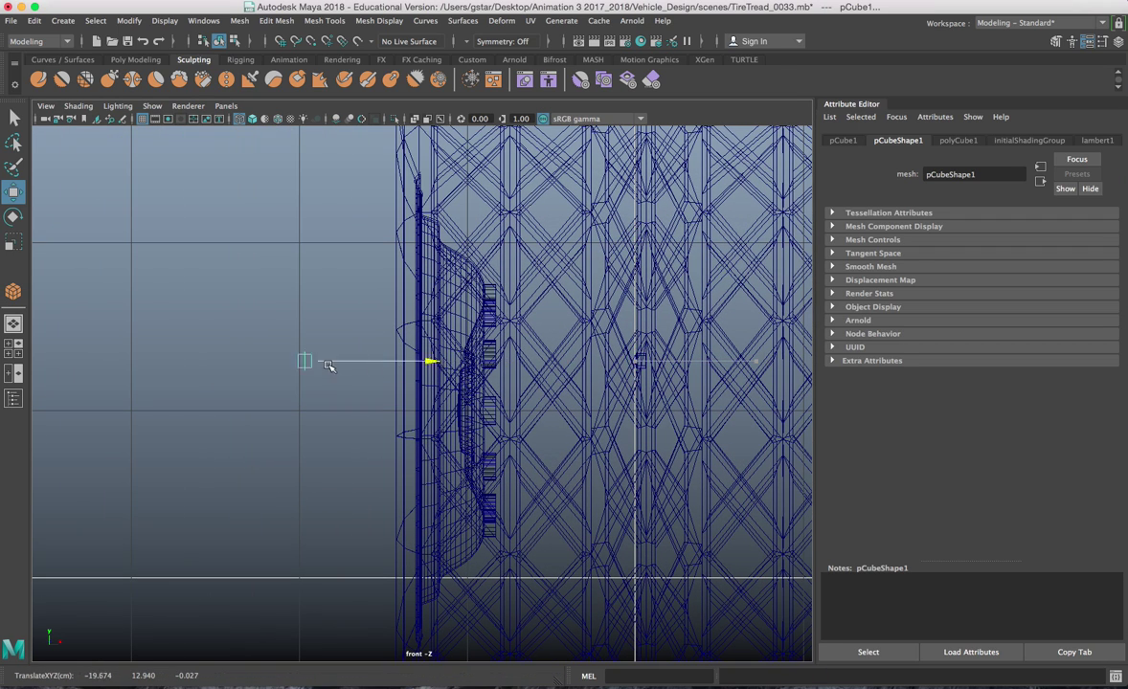
click(365, 397)
key(space)
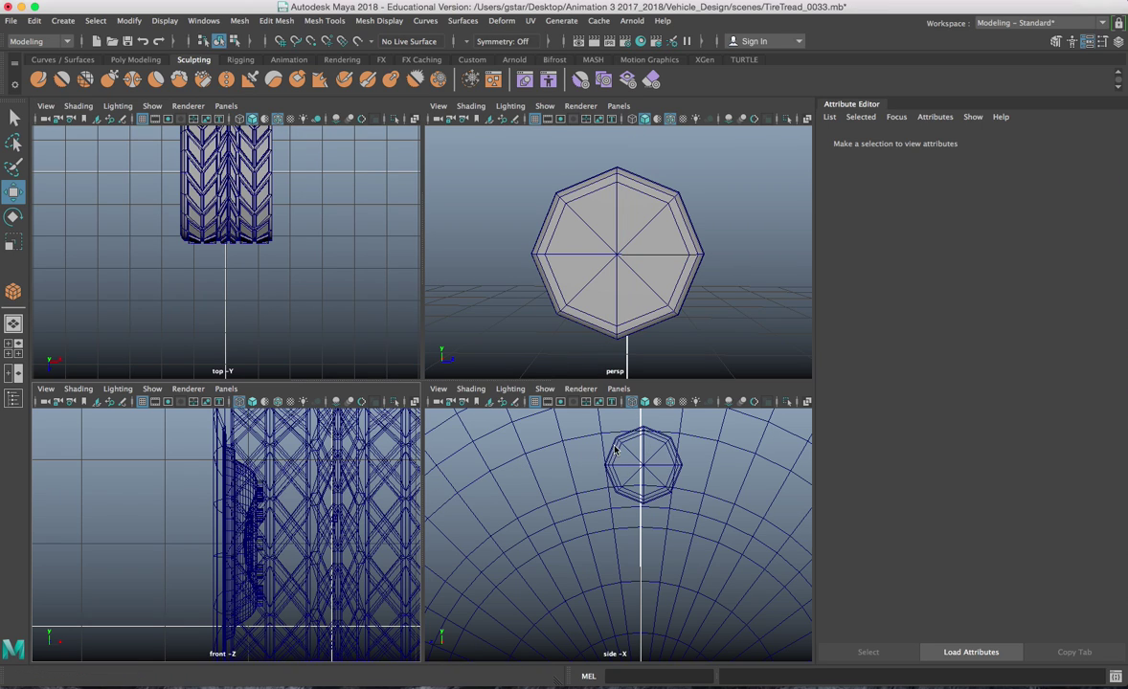
Draw a polygon cube centered on the bolt's face in the side view and narrow it to about 0.36 in Z
key(space)
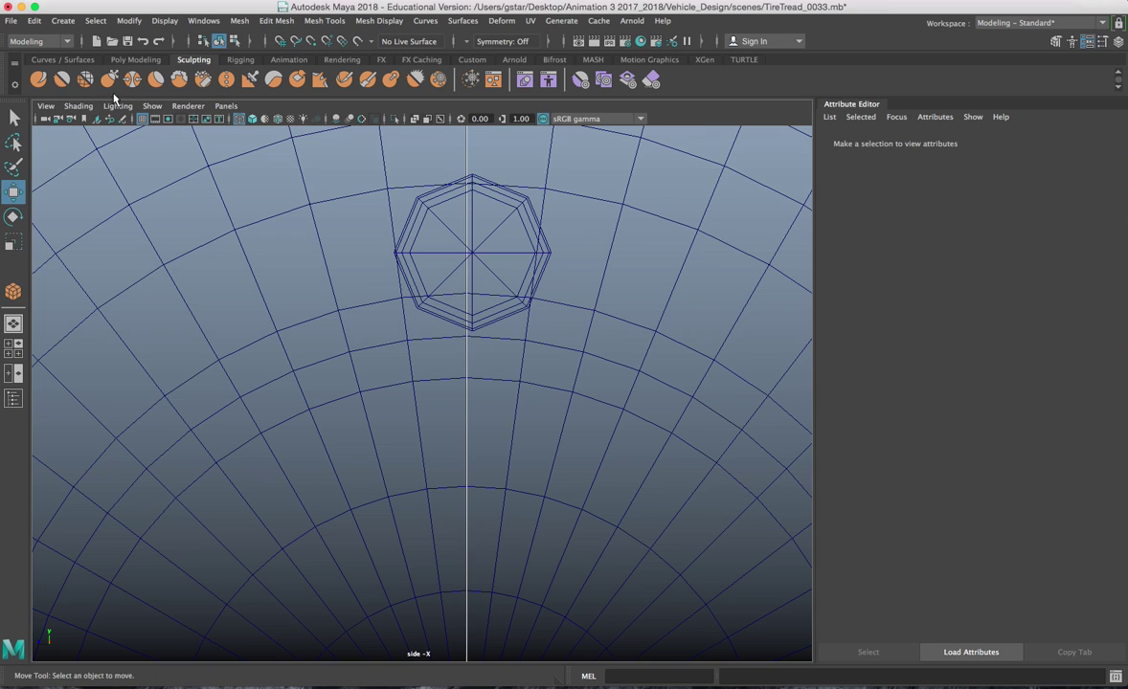
click(75, 25)
mouse_move(192, 67)
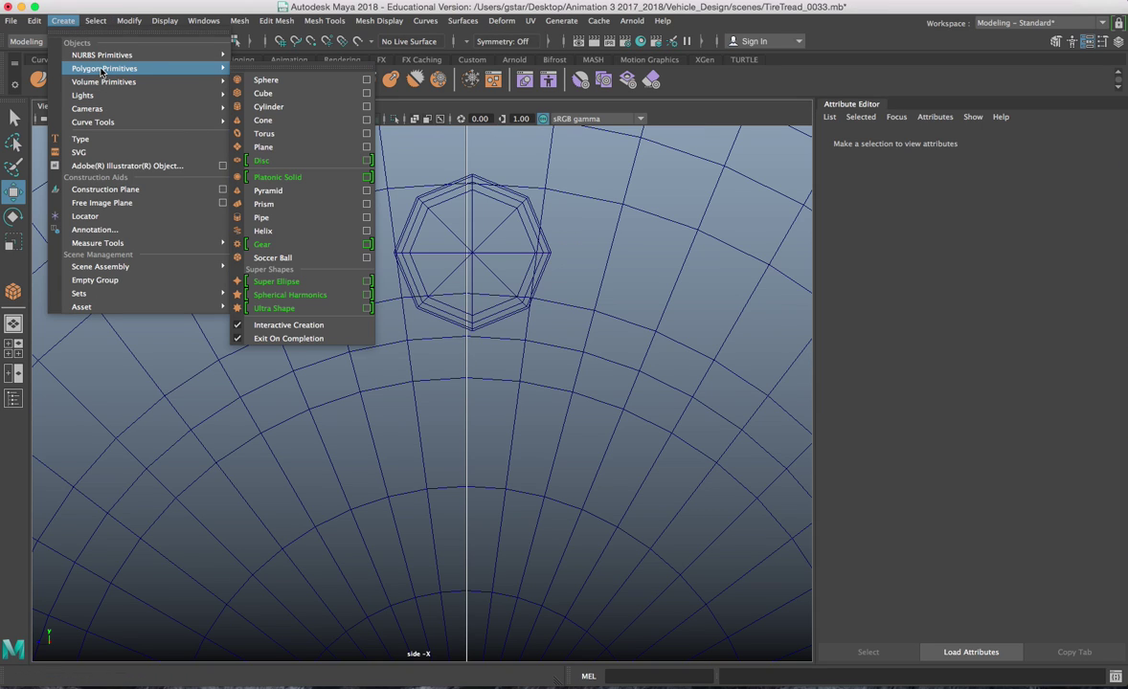
click(273, 94)
drag(478, 199, 473, 253)
key(r)
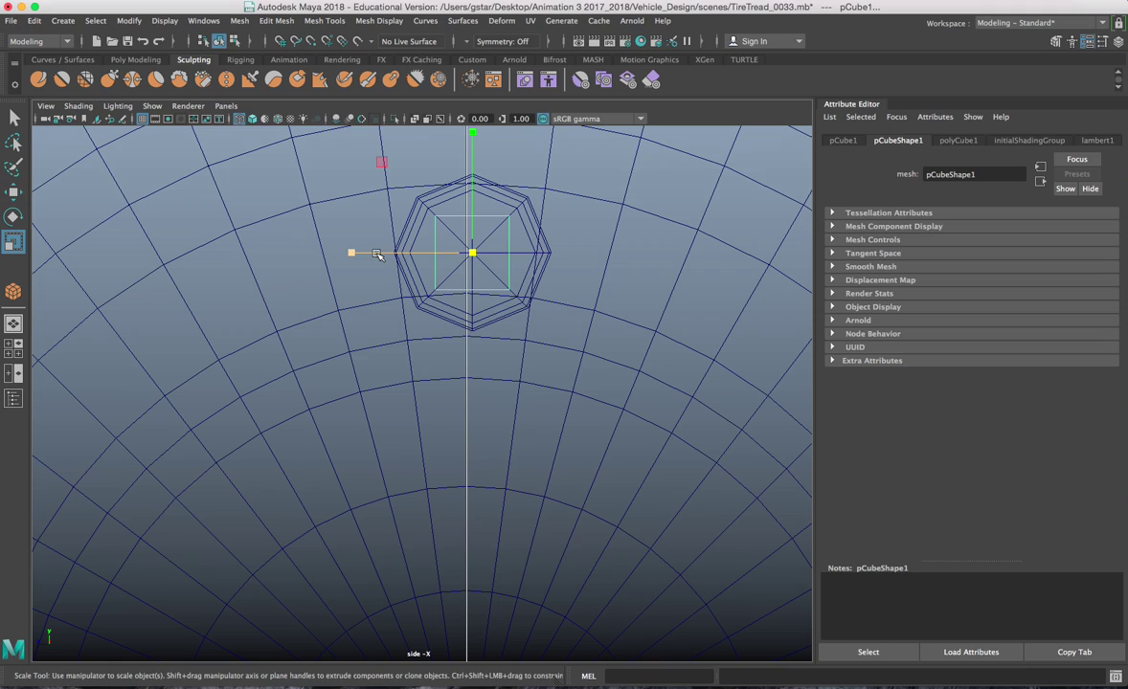
drag(358, 253, 377, 253)
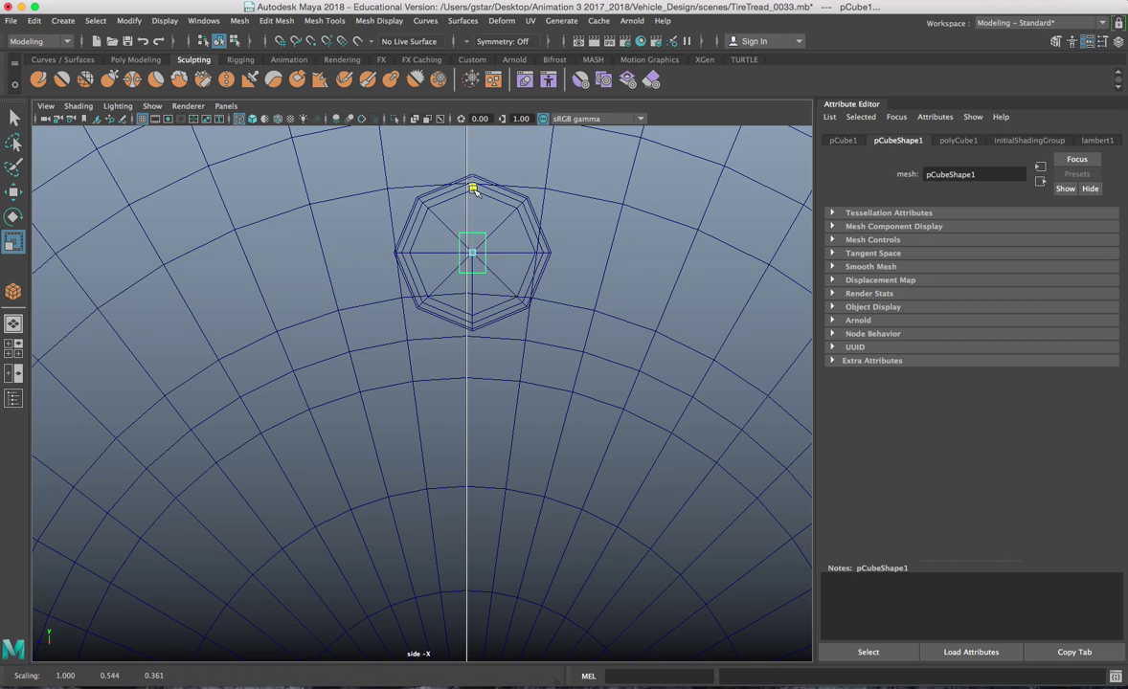
Try stretching the cube into a tall bar across the bolt's face, and delete it
key(space)
key(space)
alt+drag(523, 332, 599, 334)
alt+drag(565, 343, 529, 287)
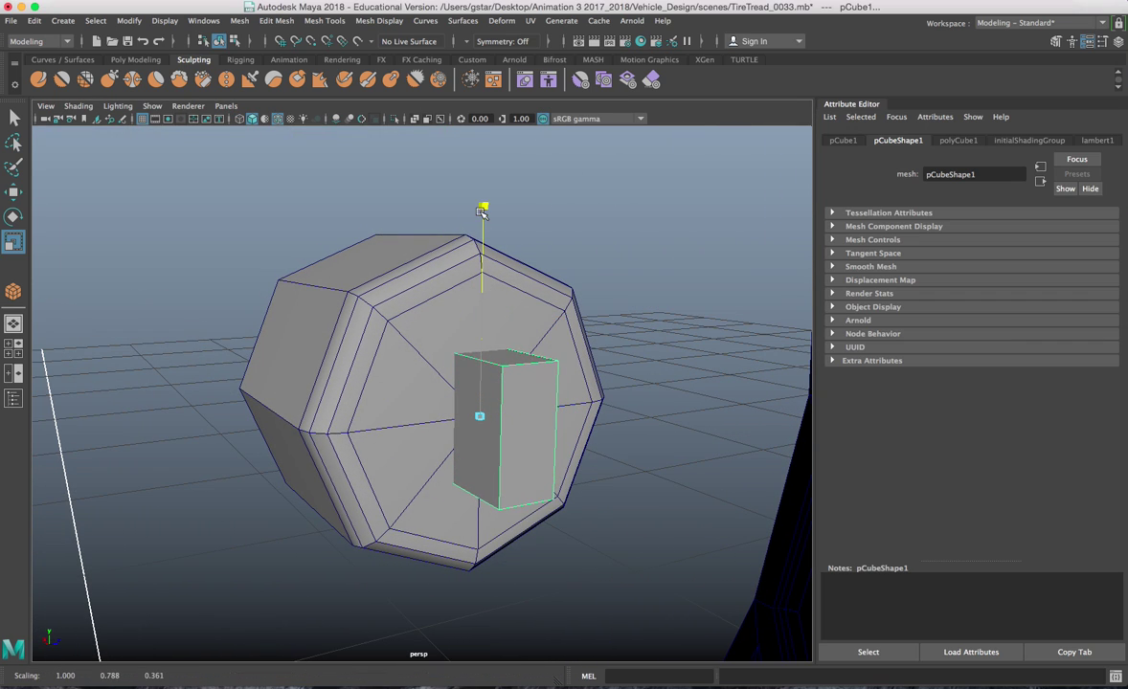
drag(468, 293, 432, 298)
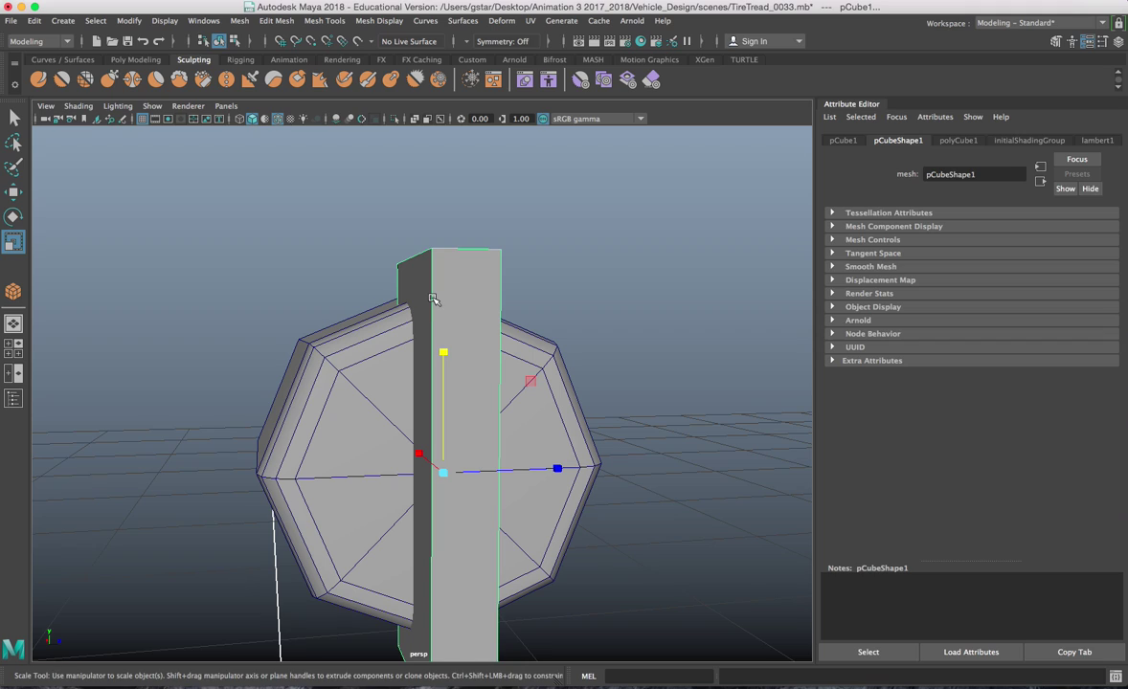
key(Delete)
Select the bolt and move it along X to about -9.88 in the front view, seating it against the hub
right_drag(435, 290, 448, 357)
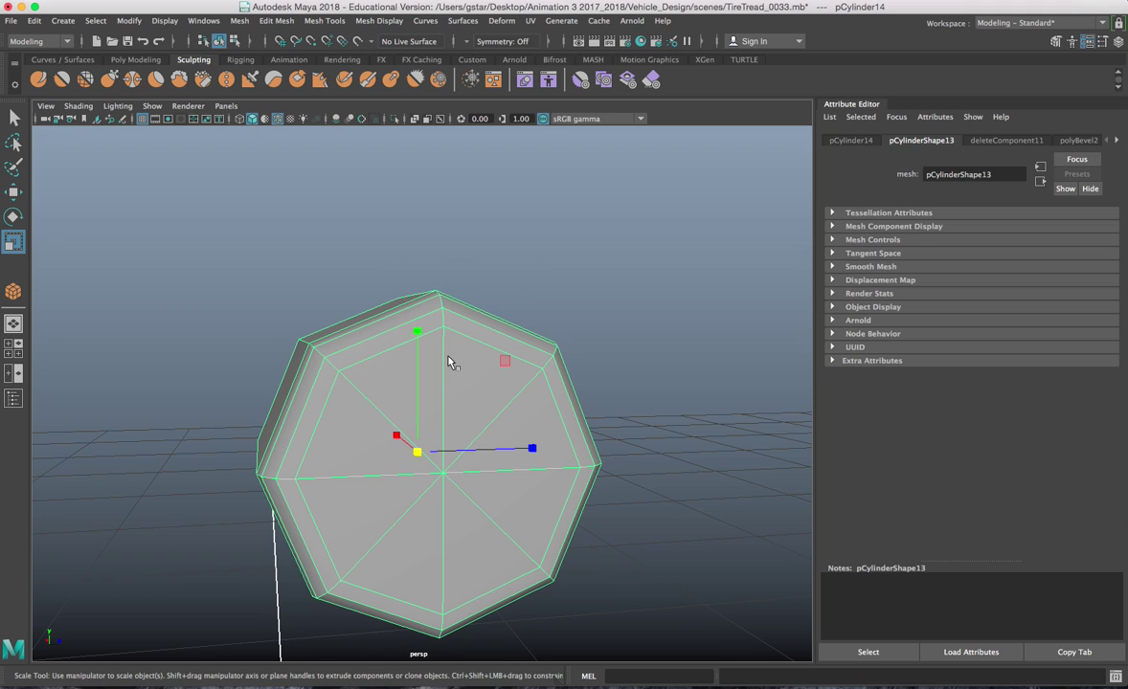
key(w)
scroll(450, 361, down, 5)
key(space)
key(space)
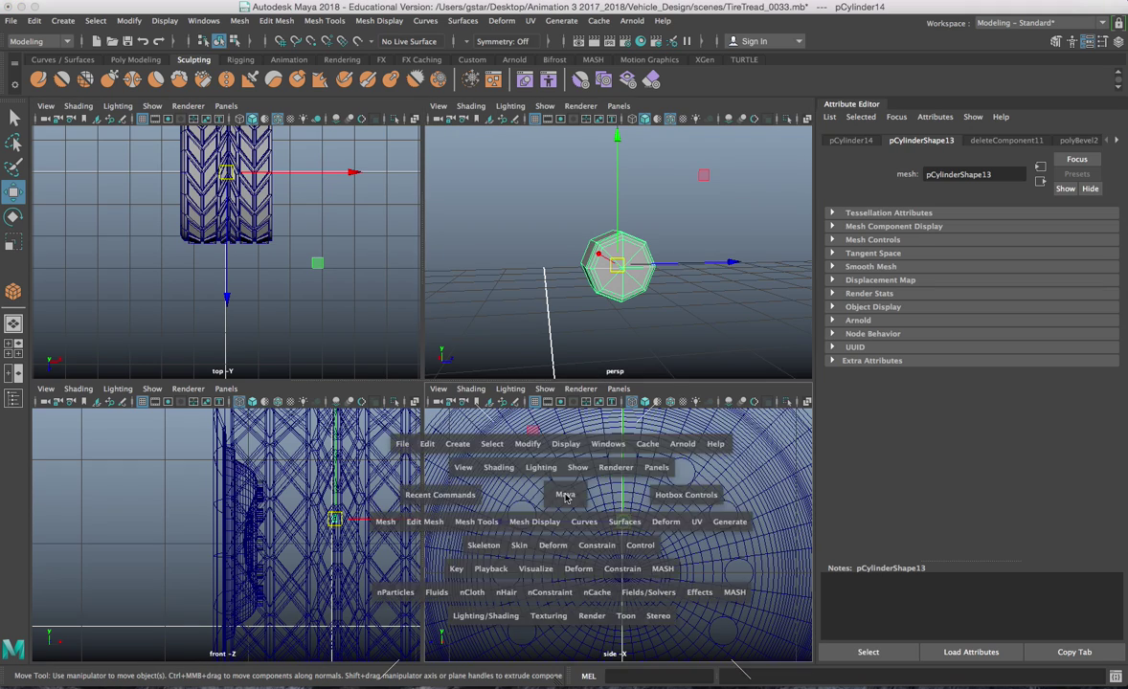
scroll(587, 468, up, 3)
key(space)
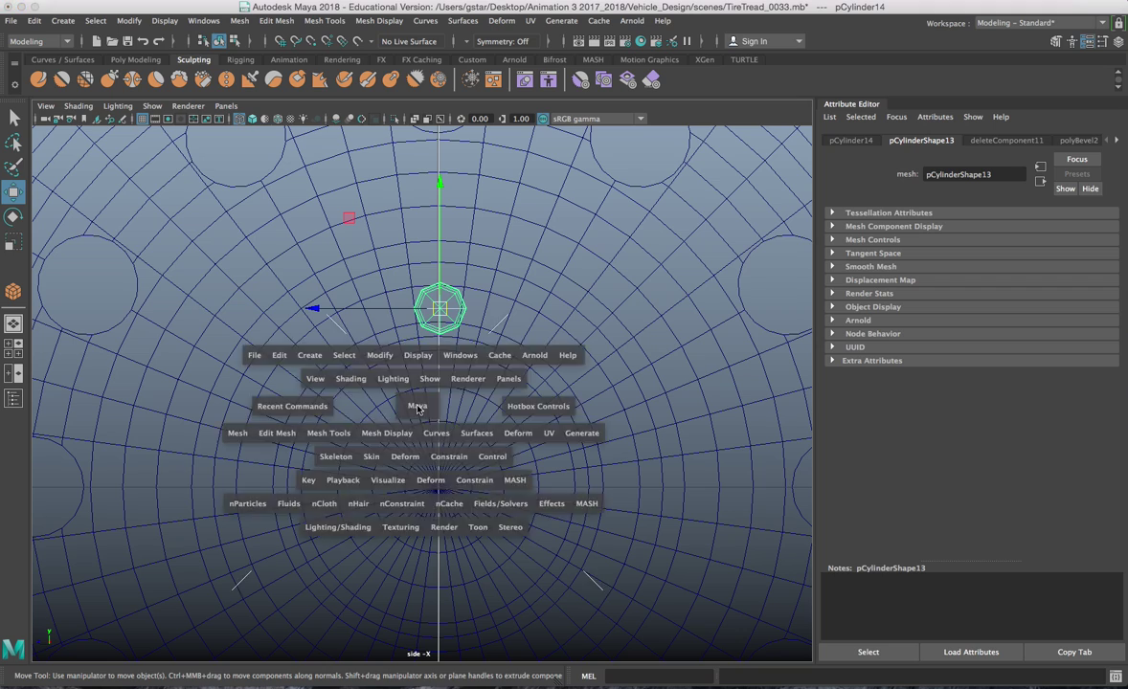
key(space)
drag(635, 365, 573, 366)
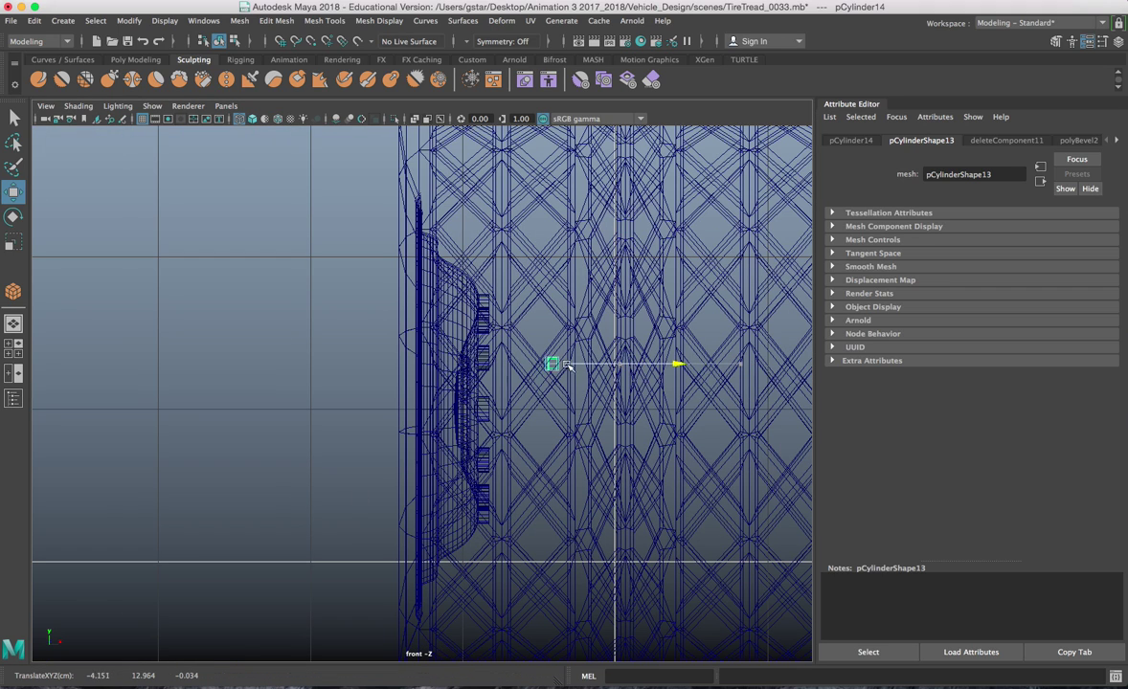
scroll(422, 370, up, 4)
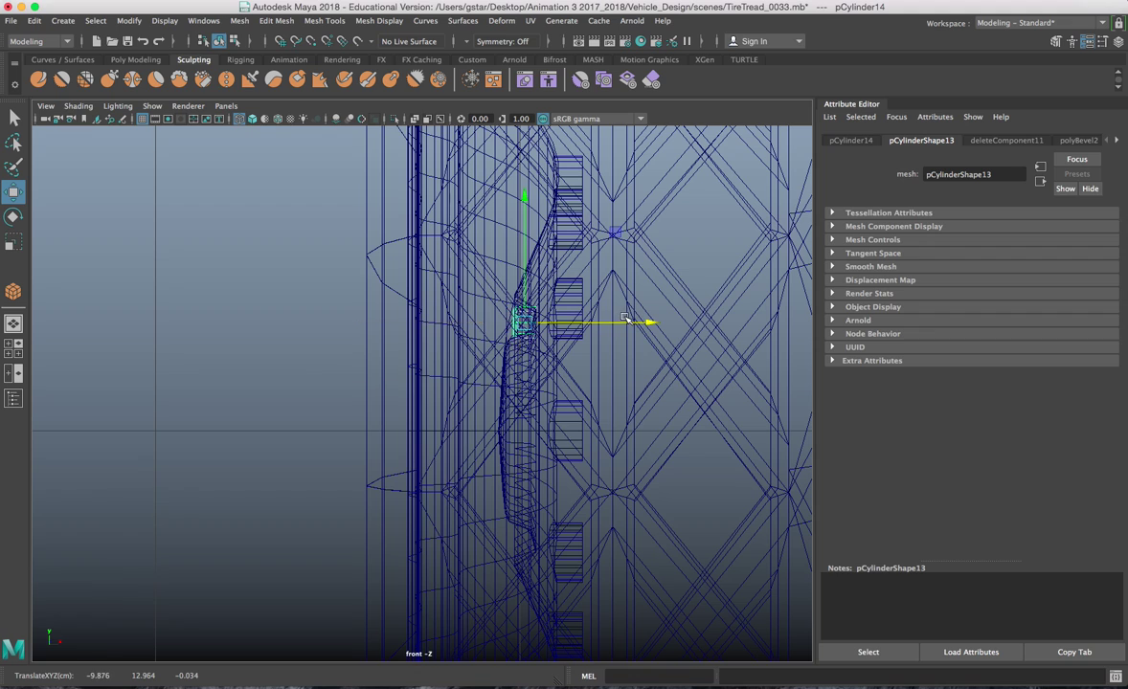
Frame the bolt in the perspective view and scale it uniformly to fit the flat band between the hub's two ring walls
key(space)
key(space)
key(f)
scroll(611, 309, down, 3)
alt+drag(611, 309, 663, 306)
key(r)
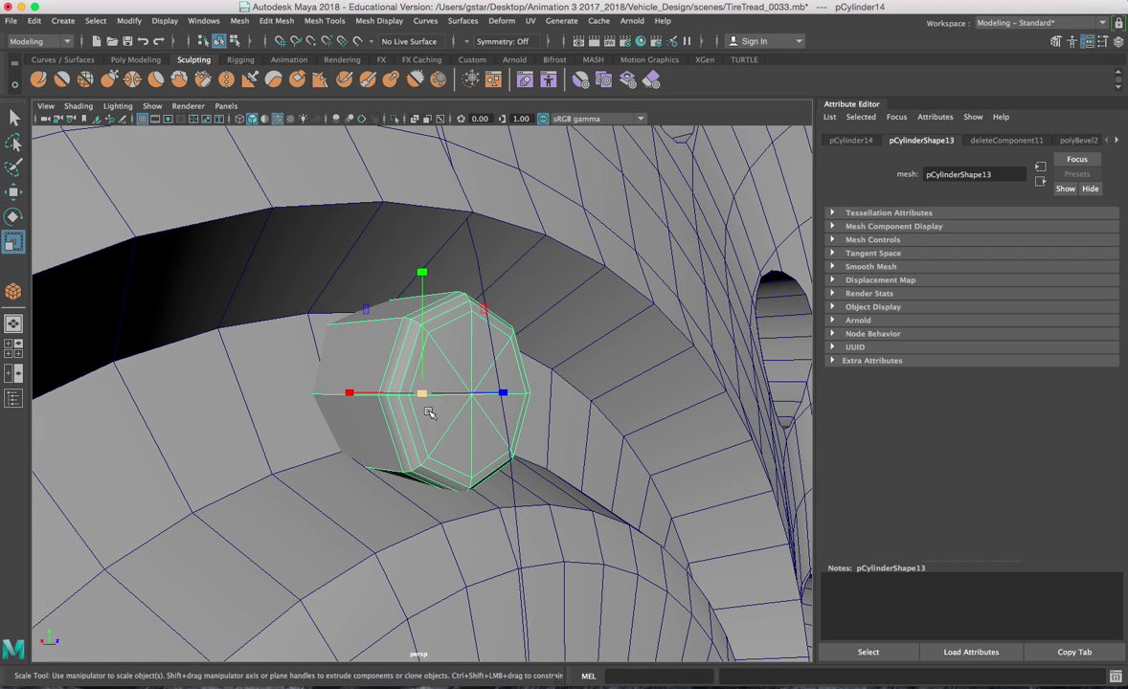
mouse_move(426, 395)
mouse_down()
mouse_move(387, 395)
mouse_move(475, 412)
mouse_move(422, 392)
mouse_up()
key(w)
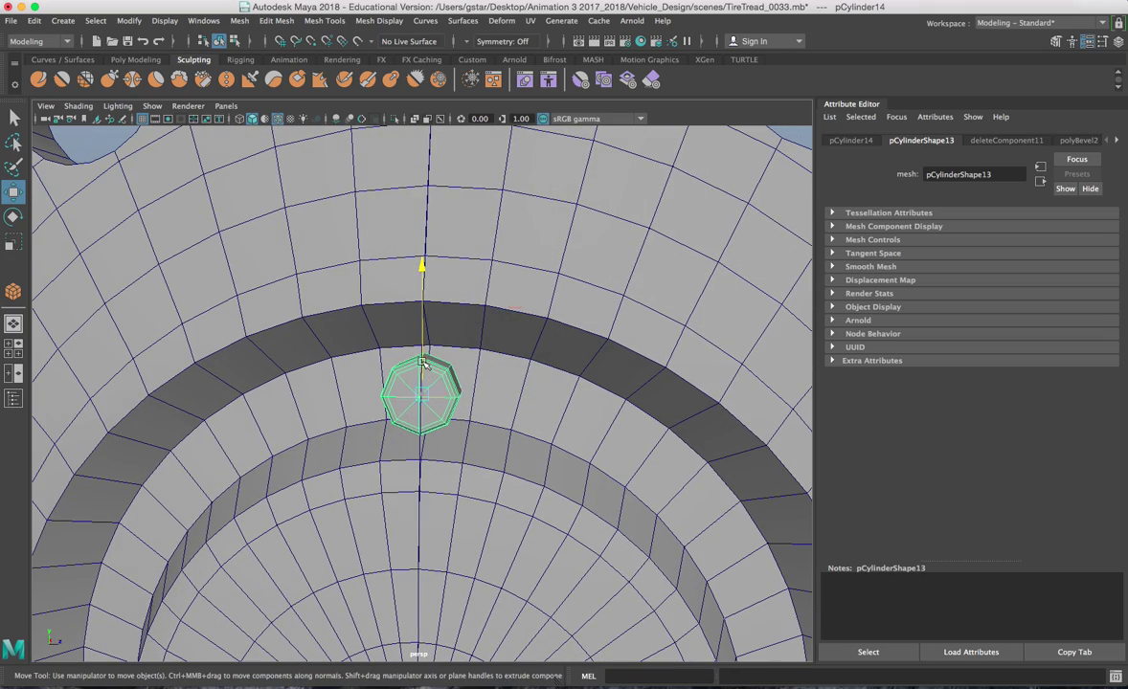
alt+middle_drag(423, 364, 433, 278)
Widen the flat band under the bolt by shrinking its inner edge loop and enlarging its outer edge loop
right_click(388, 288)
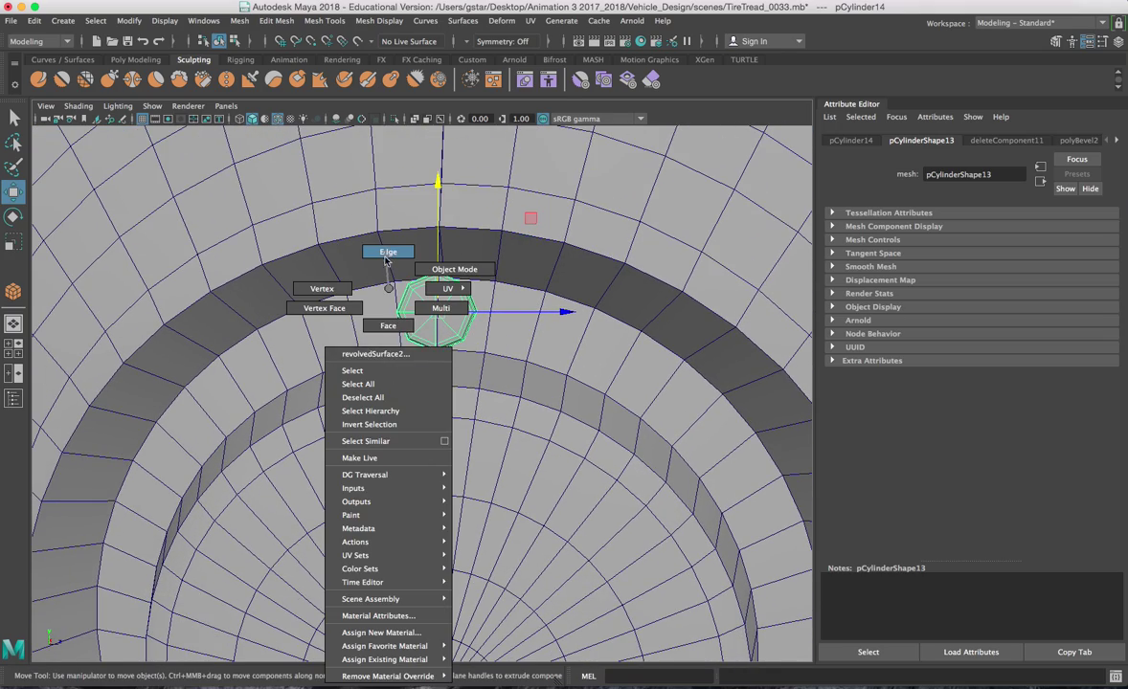
right_drag(385, 254, 387, 253)
double_click(385, 359)
alt+middle_drag(415, 531, 424, 433)
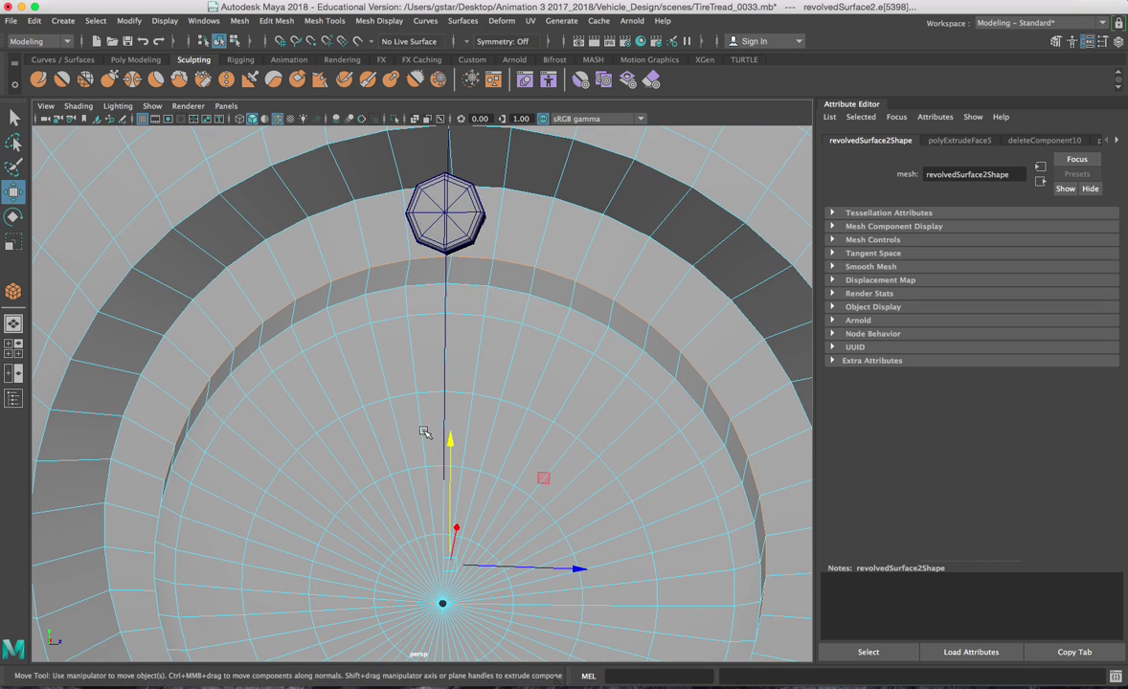
key(r)
drag(450, 566, 433, 565)
alt+right_drag(475, 481, 409, 333)
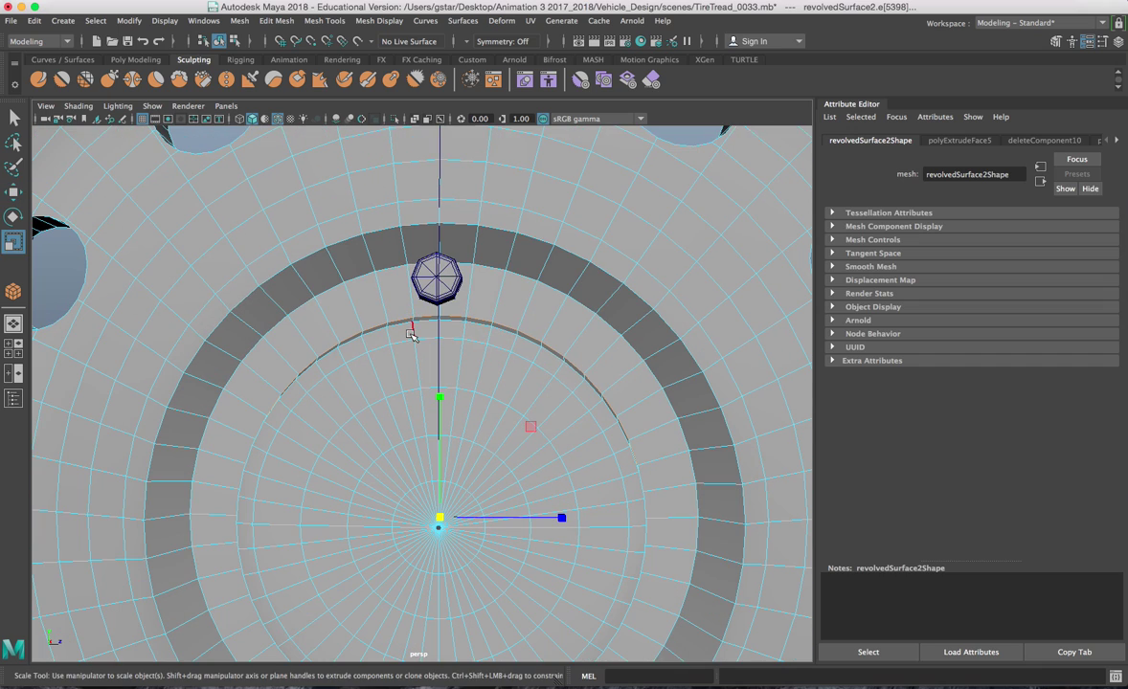
double_click(400, 268)
drag(439, 515, 456, 515)
key(w)
right_drag(431, 281, 490, 260)
Select the bolt and scale it uniformly by about 0.94
alt+drag(490, 260, 382, 406)
click(418, 290)
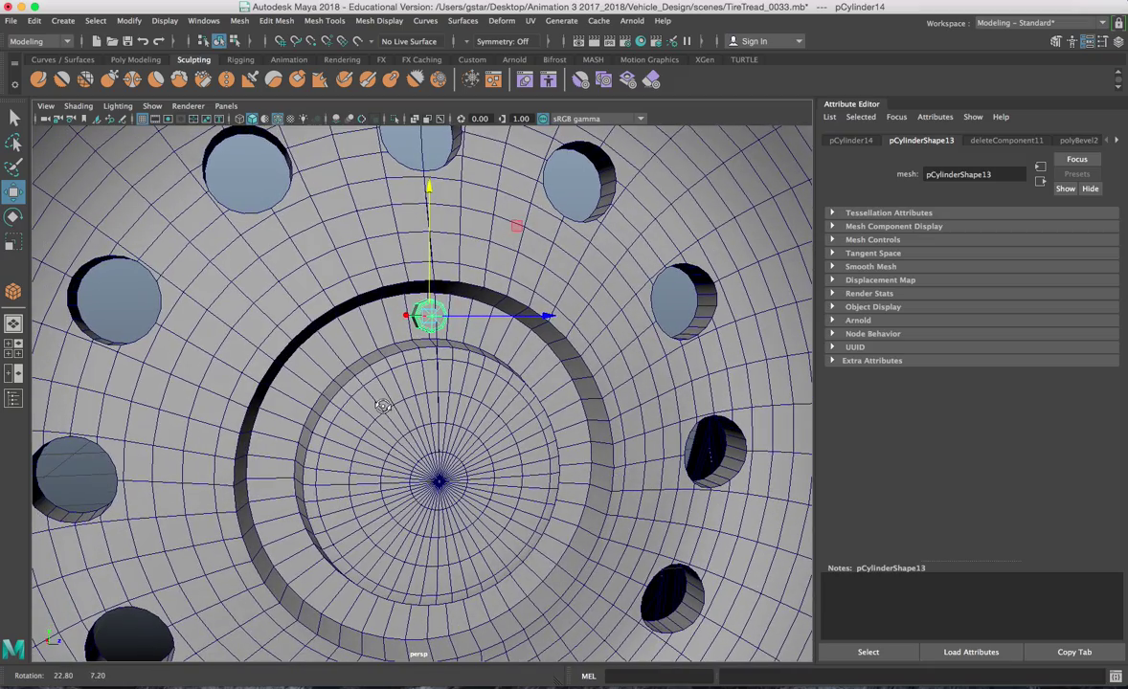
key(r)
click(430, 317)
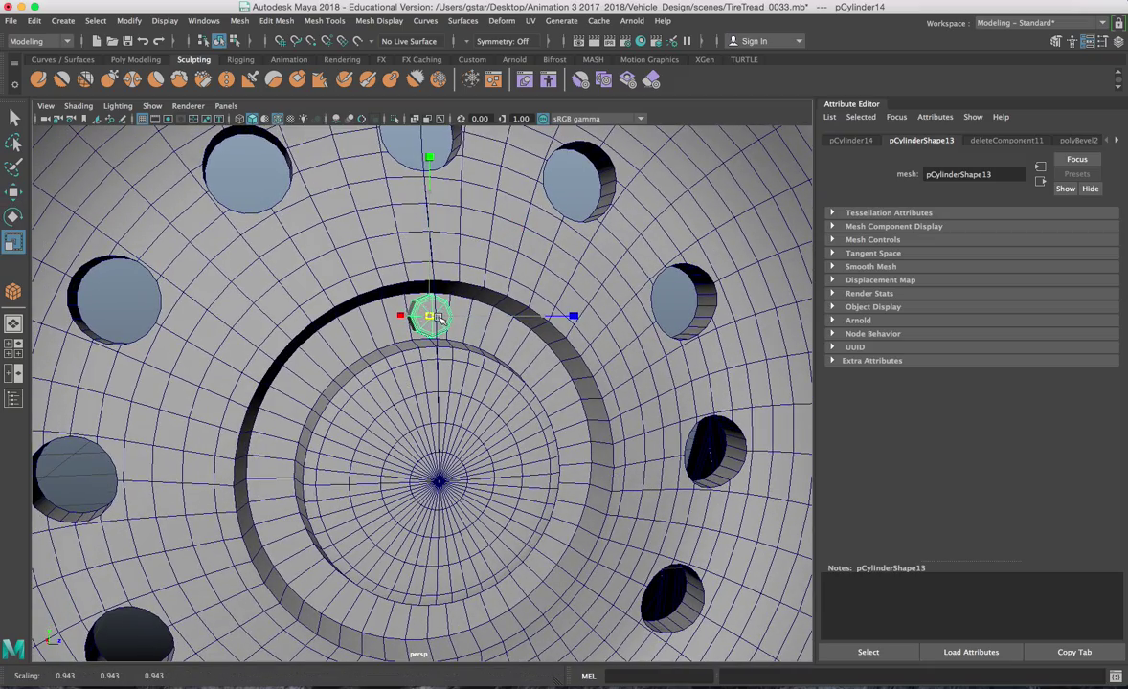
key(w)
alt+drag(436, 321, 433, 353)
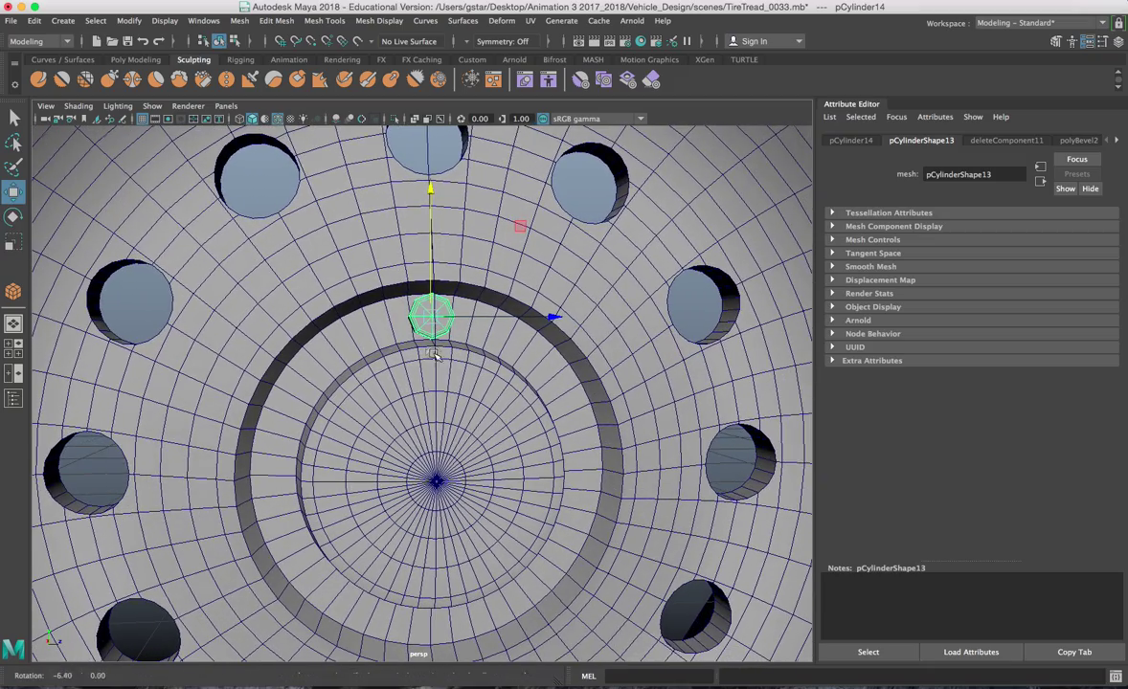
Shrink the edge loop on the flat band's inner side further toward the hub's center, leaving more room around the bolt
right_click(431, 340)
click(427, 252)
scroll(422, 287, up, 3)
click(396, 305)
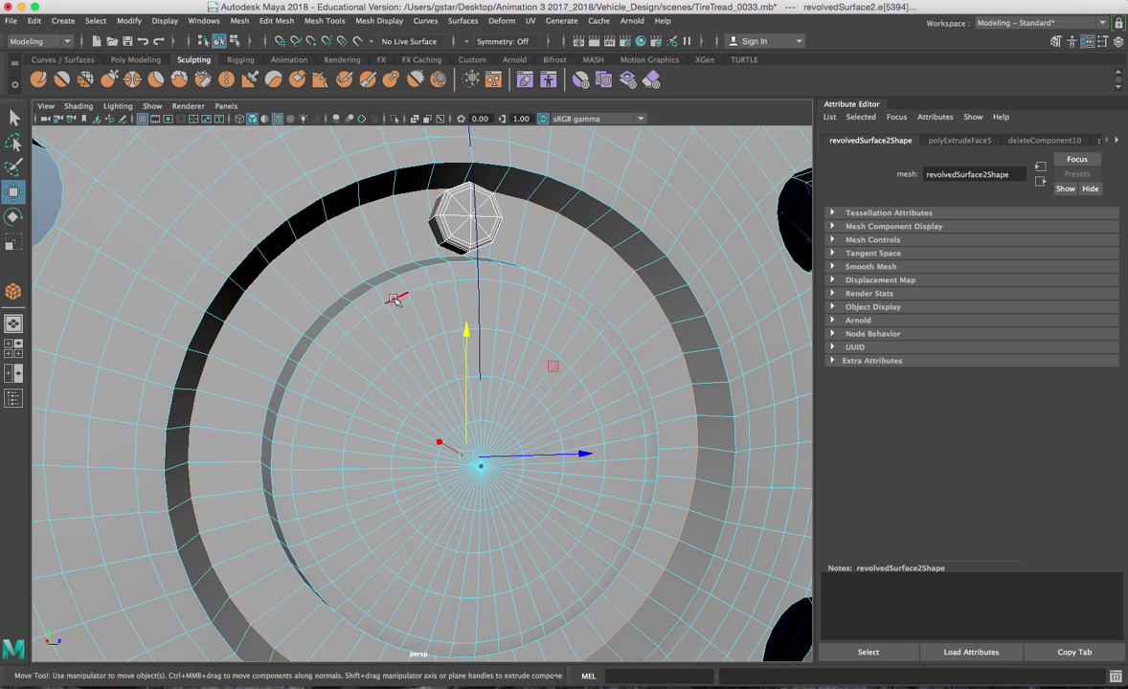
click(381, 276)
double_click(372, 294)
key(r)
drag(467, 461, 435, 463)
right_drag(458, 234, 517, 220)
Select the bolt and move it onto the wheel's vertical center line in the side view
click(457, 239)
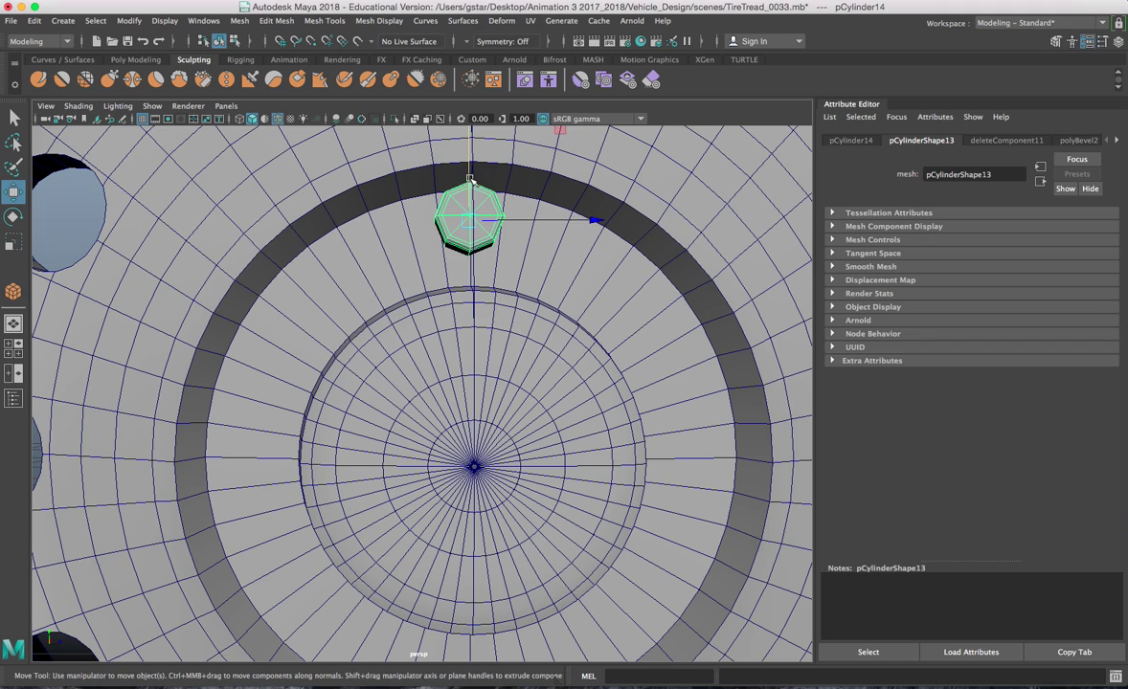
key(w)
key(space)
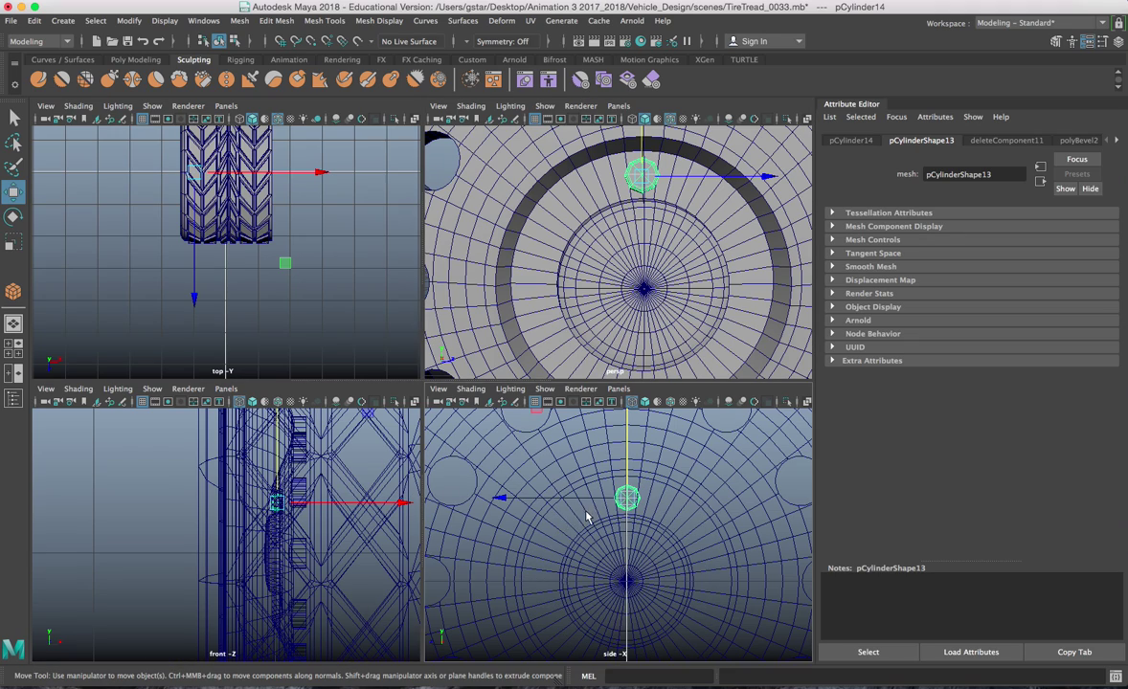
key(space)
drag(420, 308, 413, 315)
scroll(416, 321, down, 5)
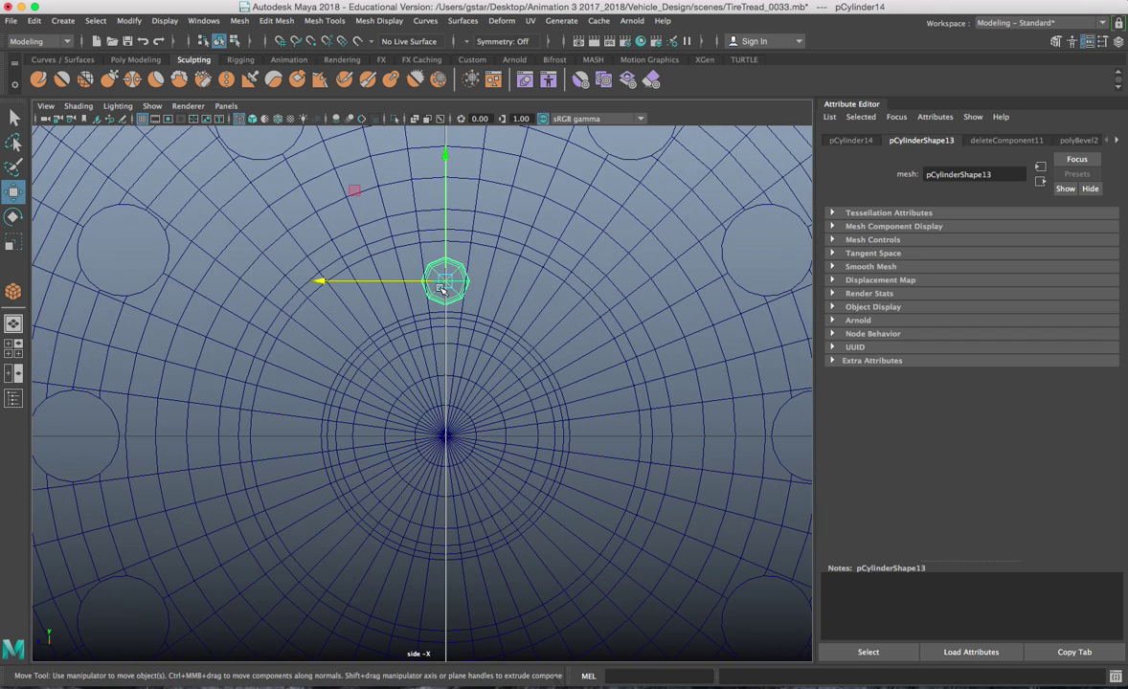
Duplicate the bolt with its pivot at the hub center and rotate the copy 60° around the hub
drag(450, 222, 443, 394)
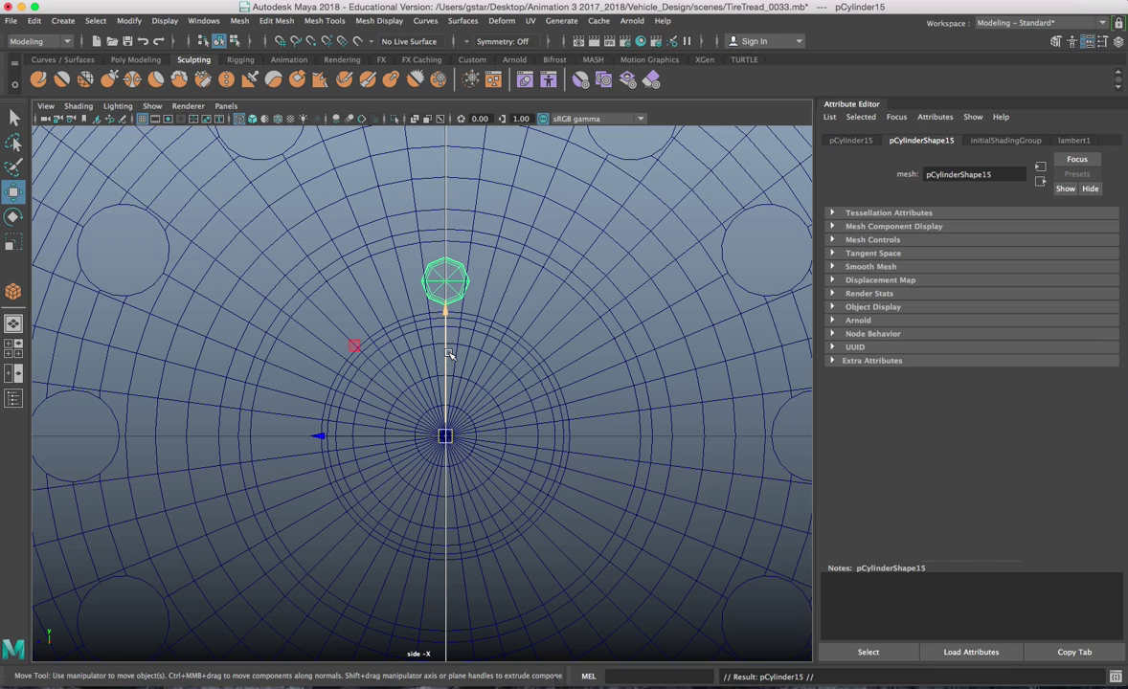
key(e)
drag(436, 324, 372, 343)
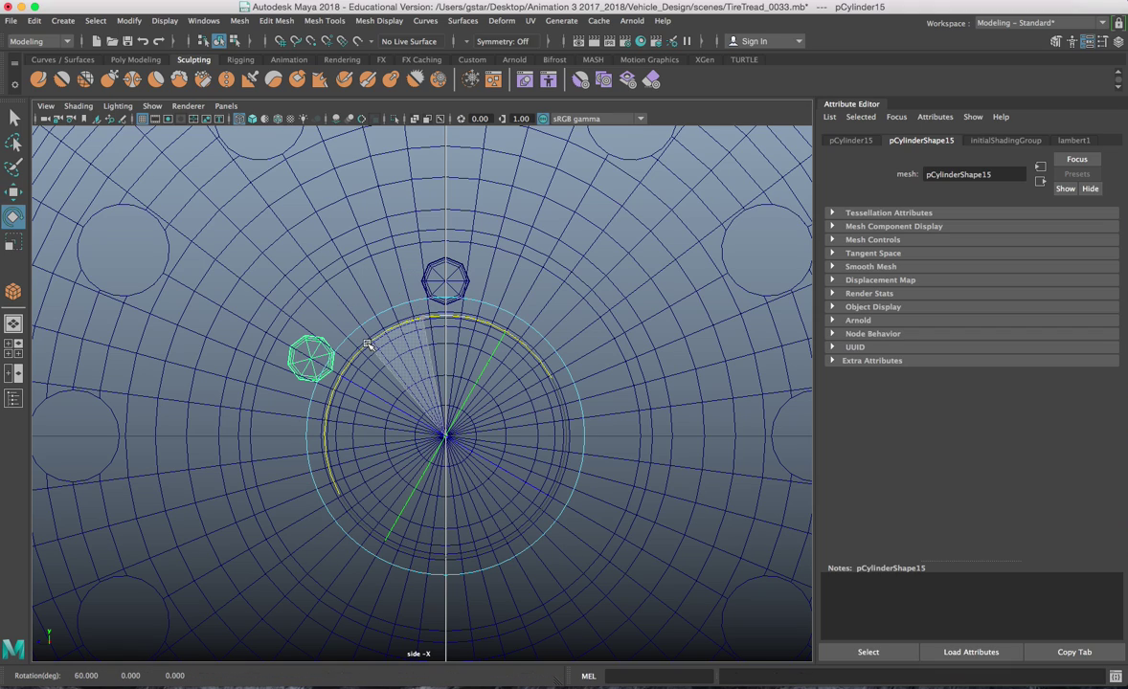
Repeat the rotated duplicate four more times to complete a circle of six evenly spaced bolts
key(shift+d)
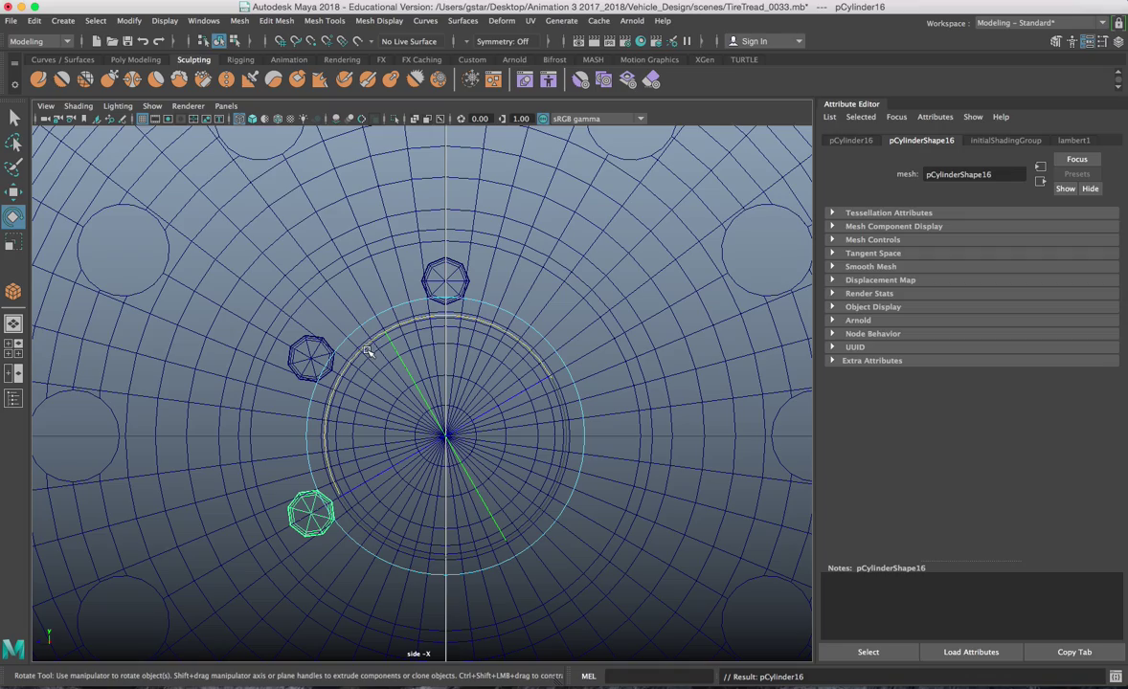
key(shift+d)
key(shift+d)
key(shift+d)
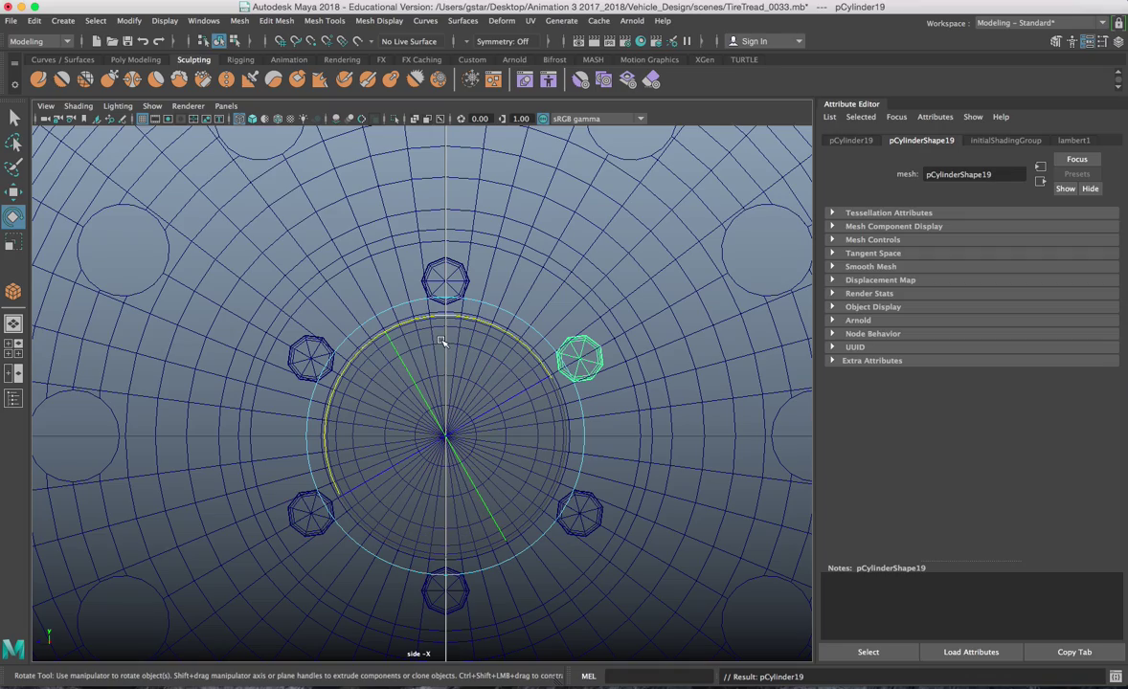
key(w)
key(space)
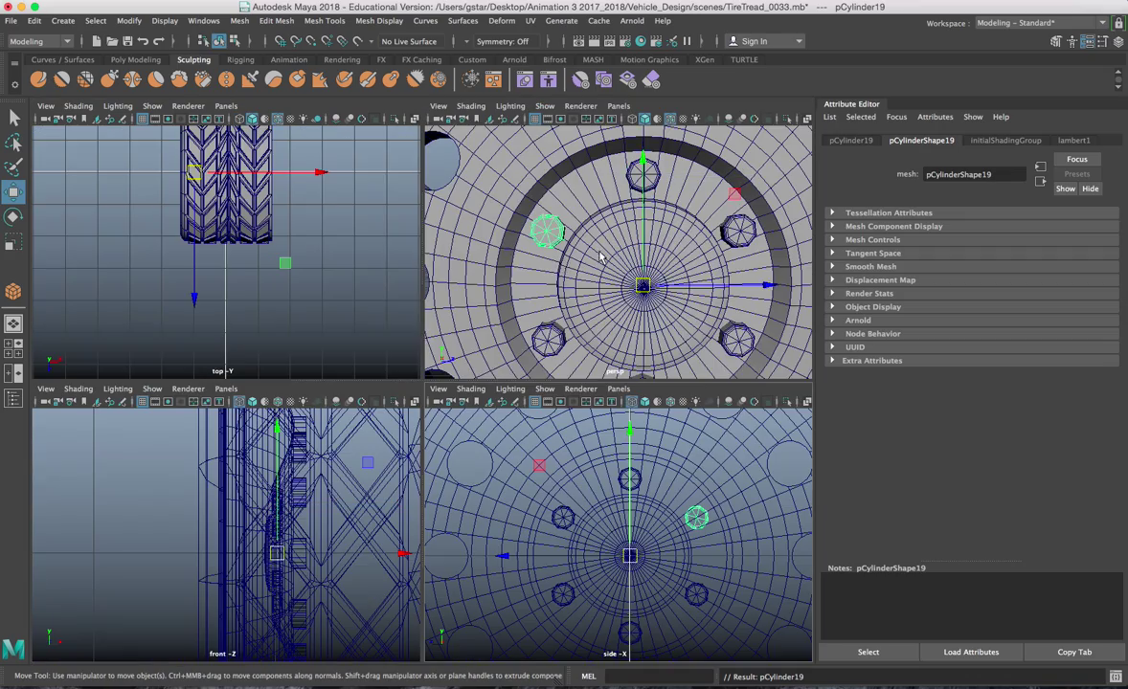
key(space)
Examine the bolt circle, the rim and the tire tread from several angles in the perspective view
alt+drag(444, 289, 590, 359)
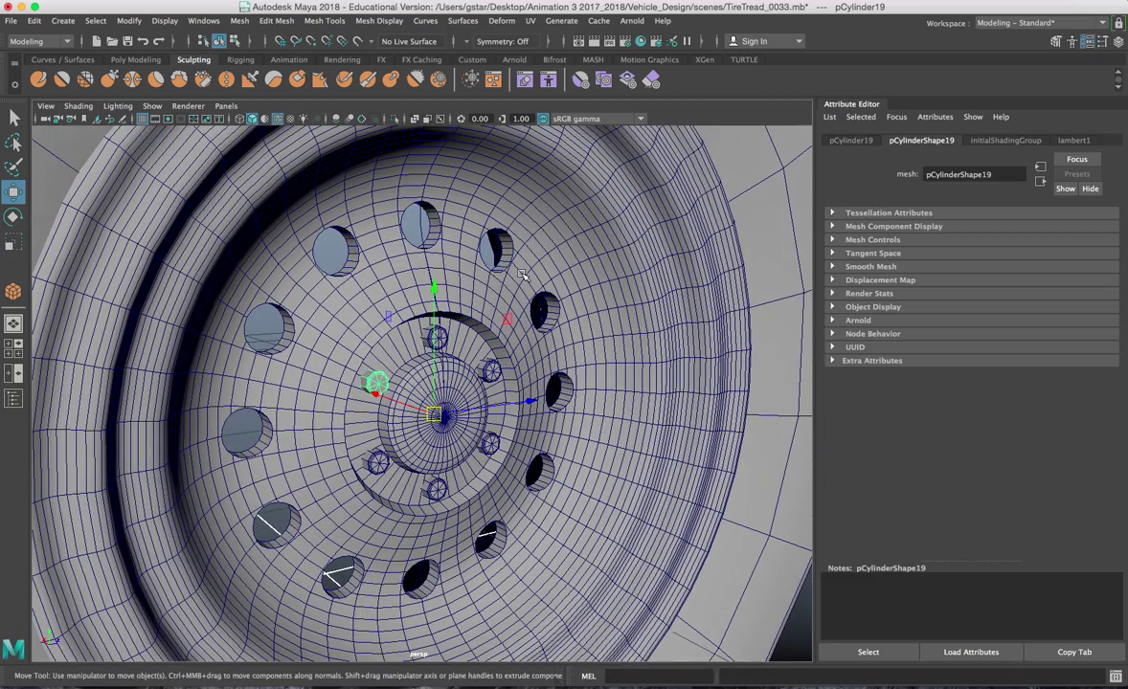
scroll(575, 258, down, 5)
click(580, 275)
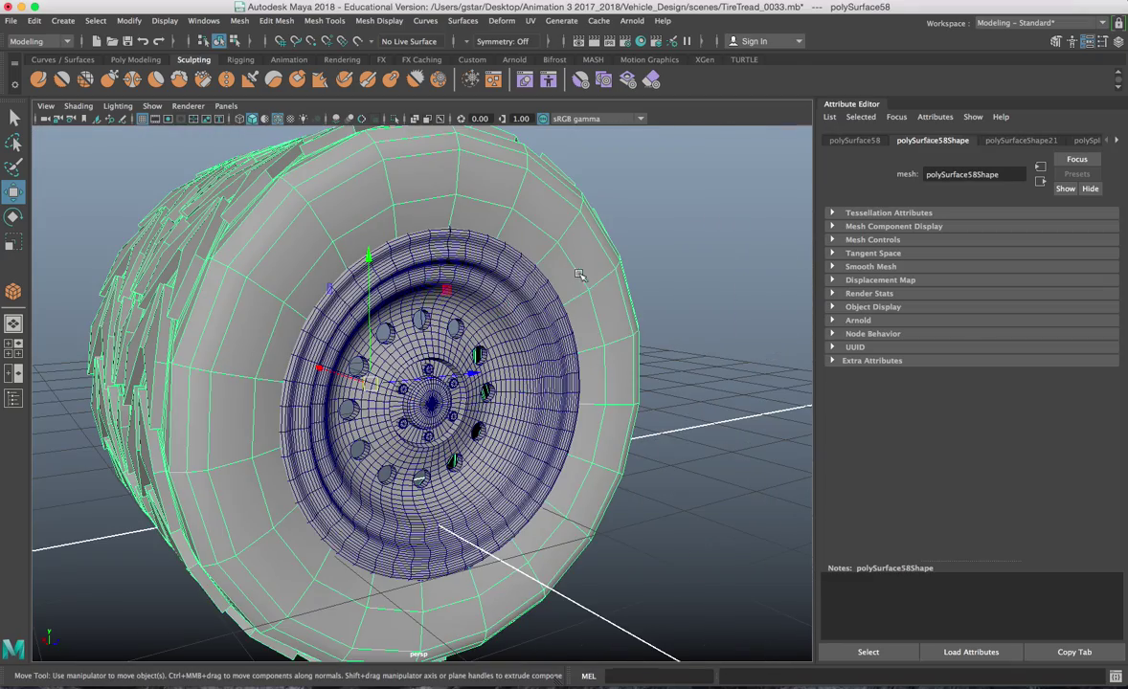
click(644, 324)
alt+drag(649, 329, 443, 345)
scroll(537, 372, up, 8)
scroll(524, 366, down, 6)
In the shaded front view, scale the tire's central tread vertices slightly outward using soft selection with an adjusted falloff radius
click(501, 372)
key(space)
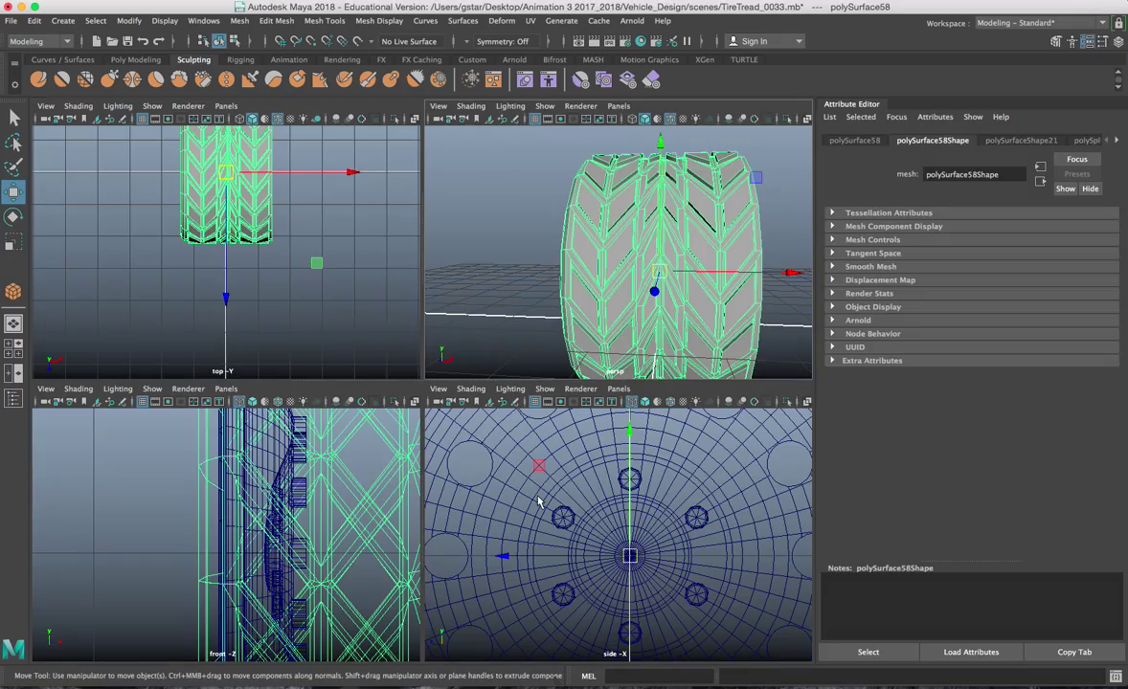
key(space)
scroll(297, 491, up, 3)
scroll(422, 402, down, 2)
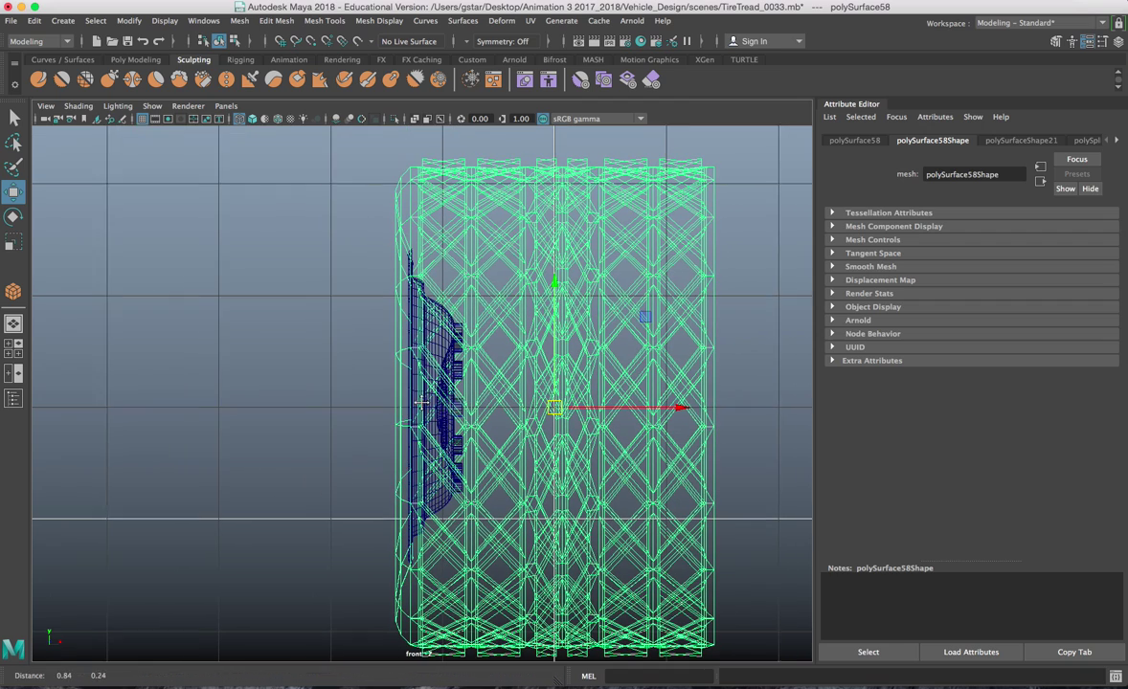
key(5)
scroll(496, 319, down, 2)
right_drag(525, 280, 493, 282)
drag(477, 193, 556, 574)
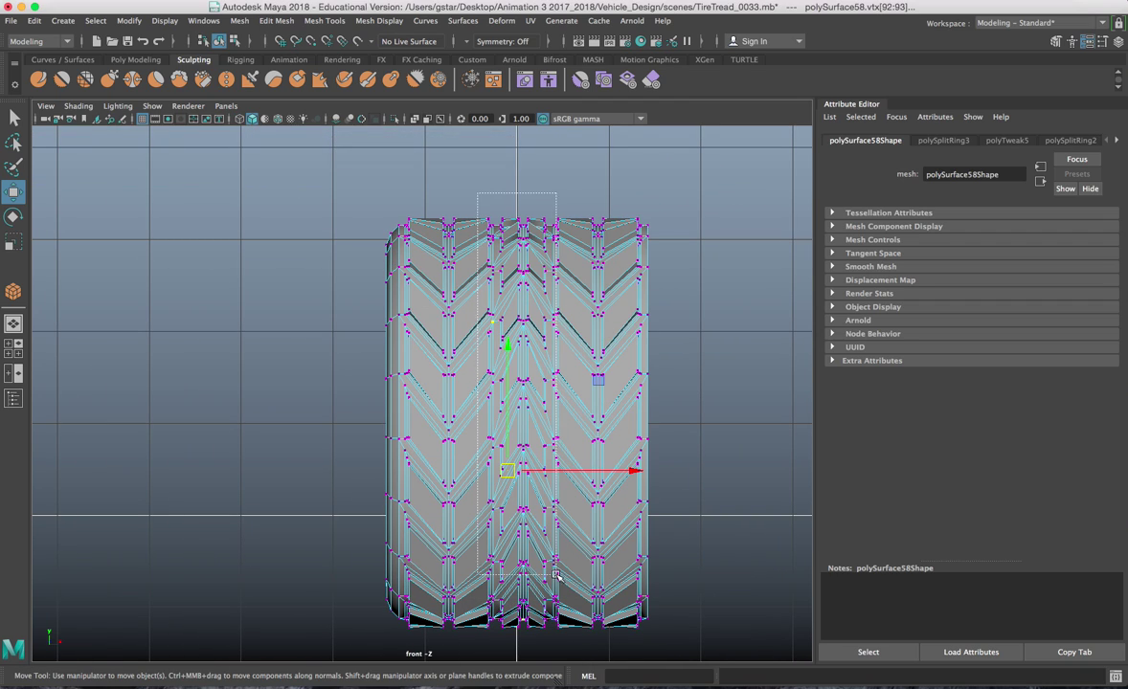
drag(572, 647, 572, 648)
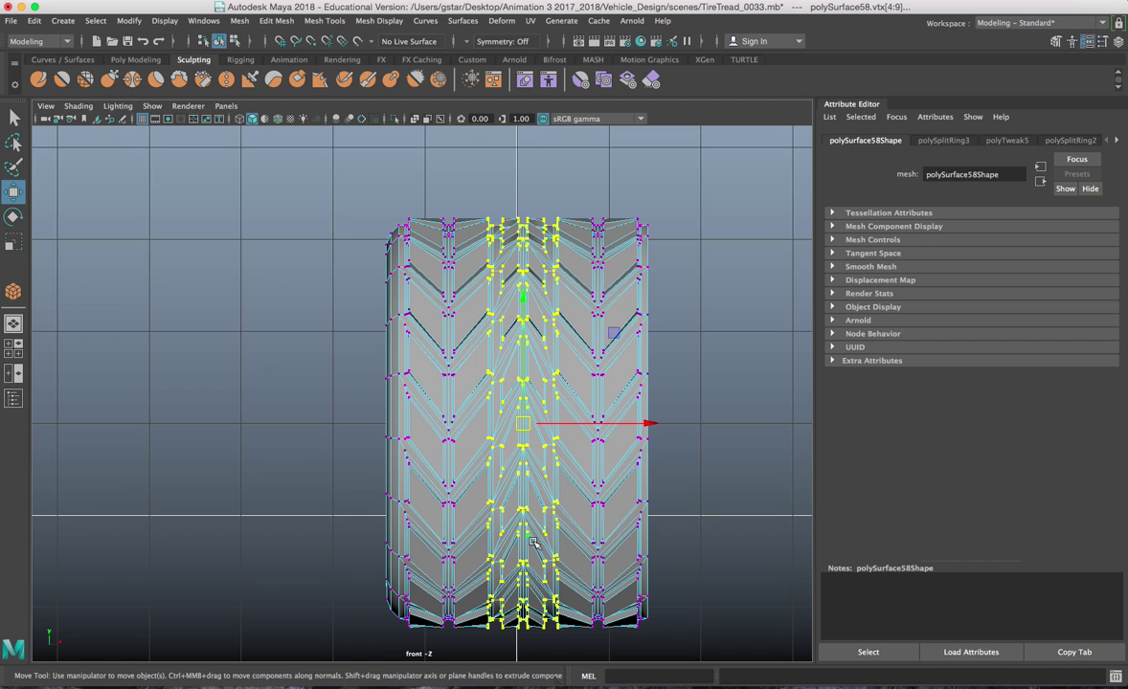
key(b)
alt+middle_drag(497, 397, 486, 410)
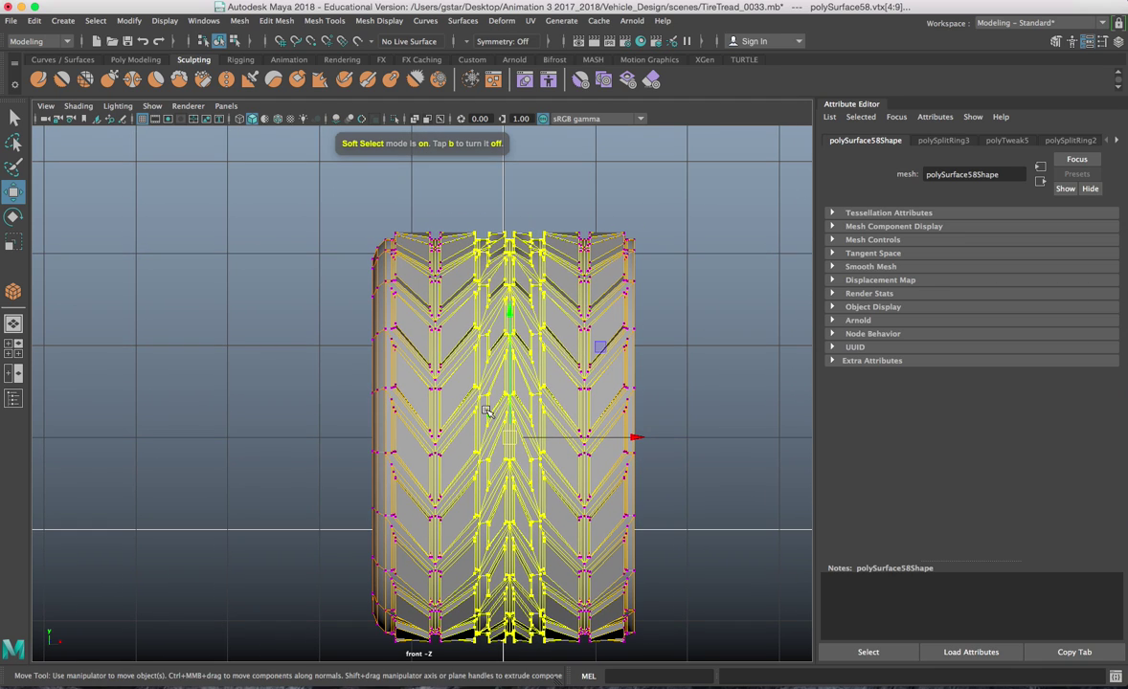
drag(464, 402, 375, 364)
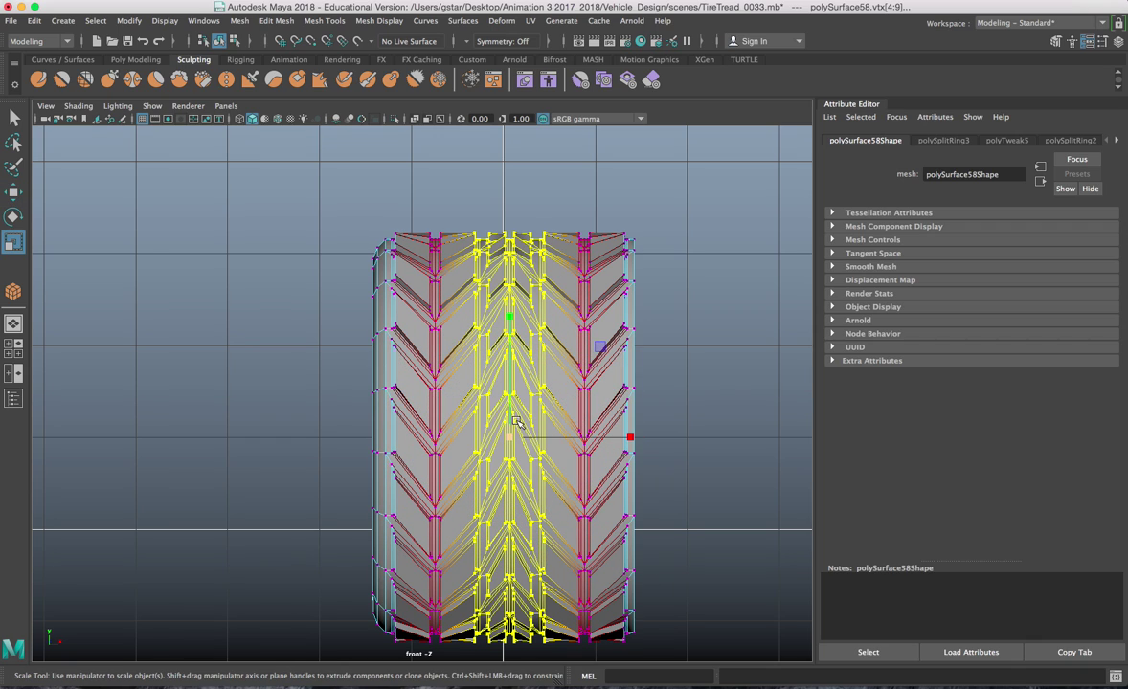
drag(511, 436, 521, 438)
key(ctrl+z)
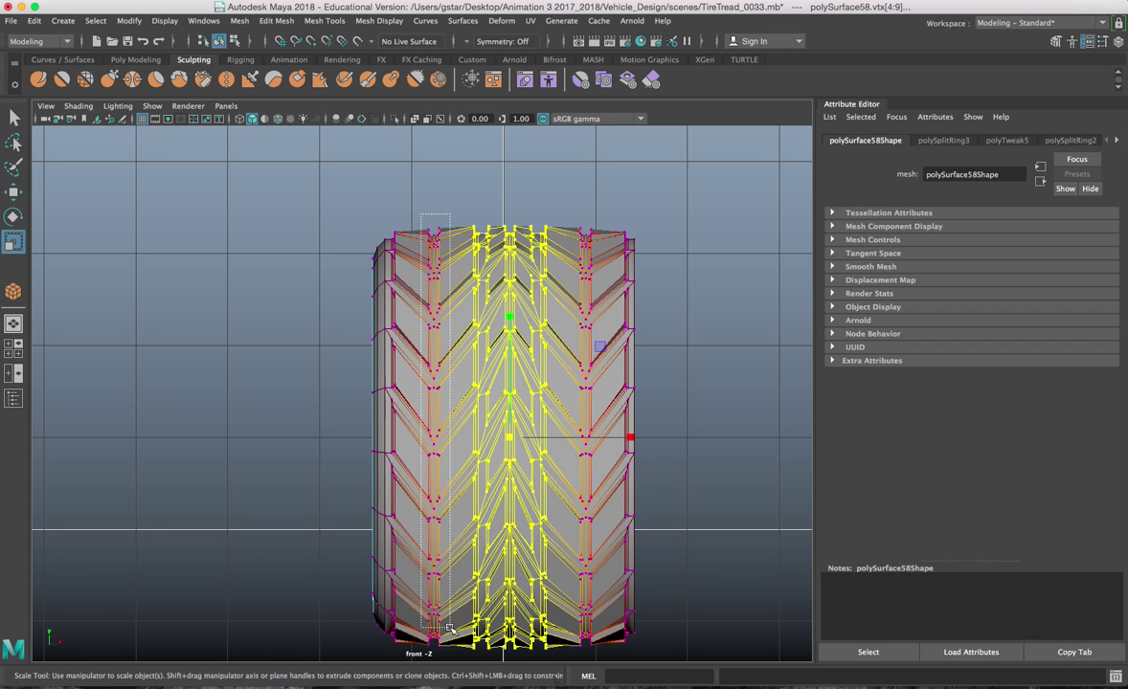
Select the vertex columns in the middle of both side tread bands and scale them uniformly by about 1.02 with soft selection
drag(451, 667, 451, 663)
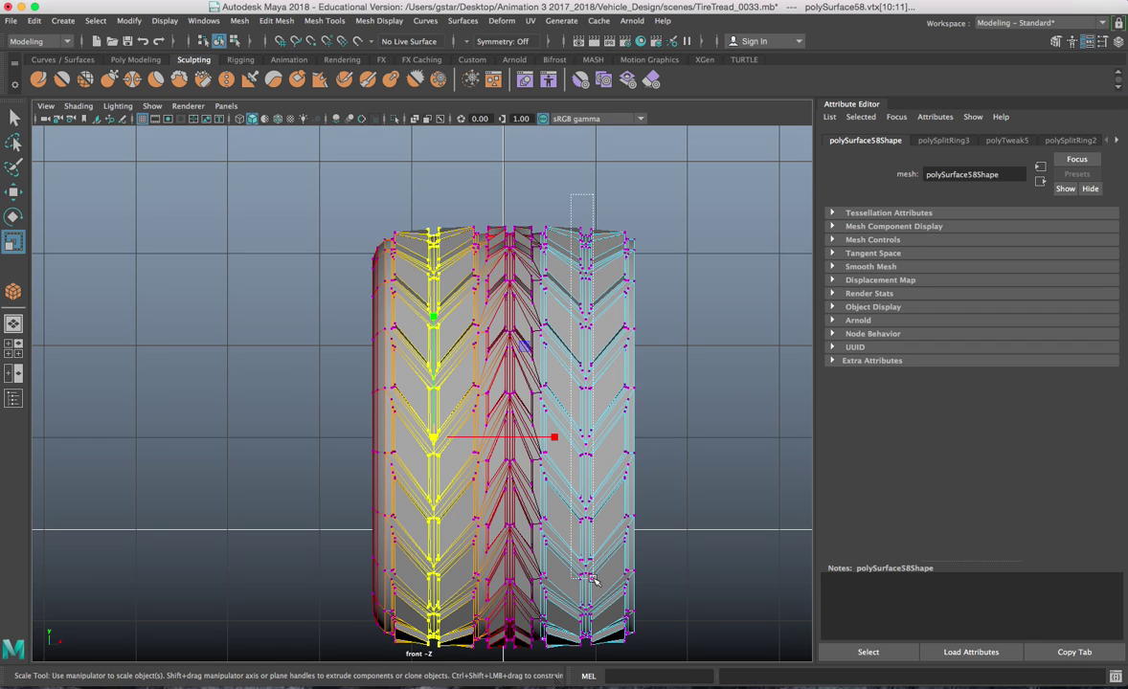
shift+drag(607, 654, 607, 654)
drag(510, 437, 514, 437)
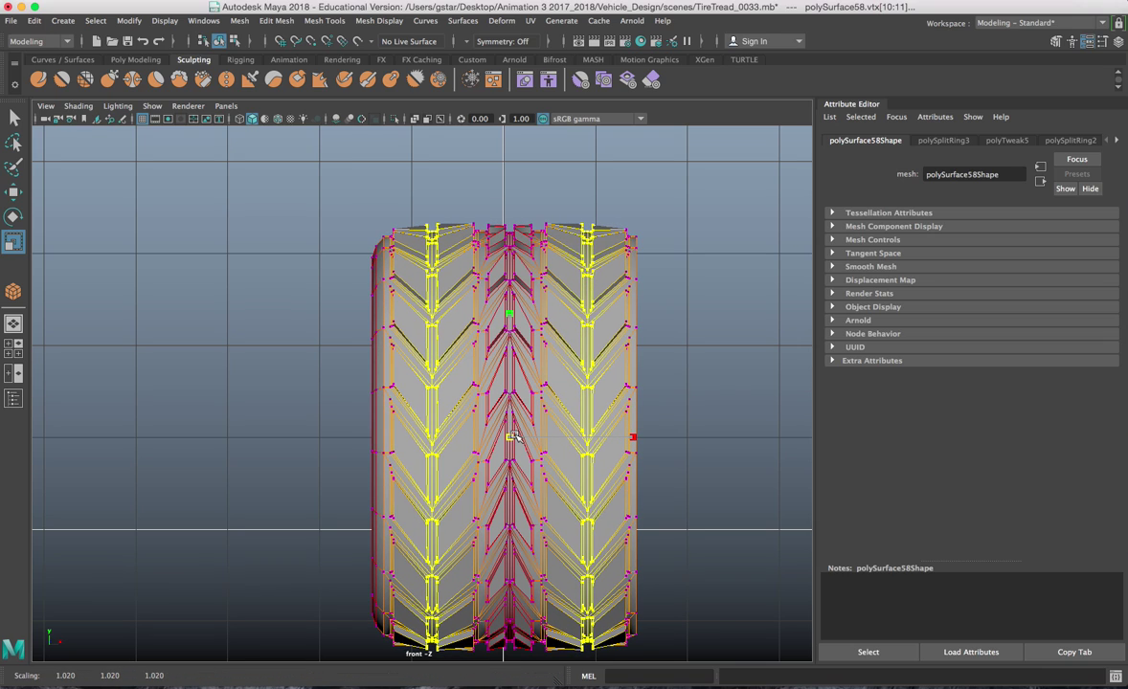
key(space)
key(space)
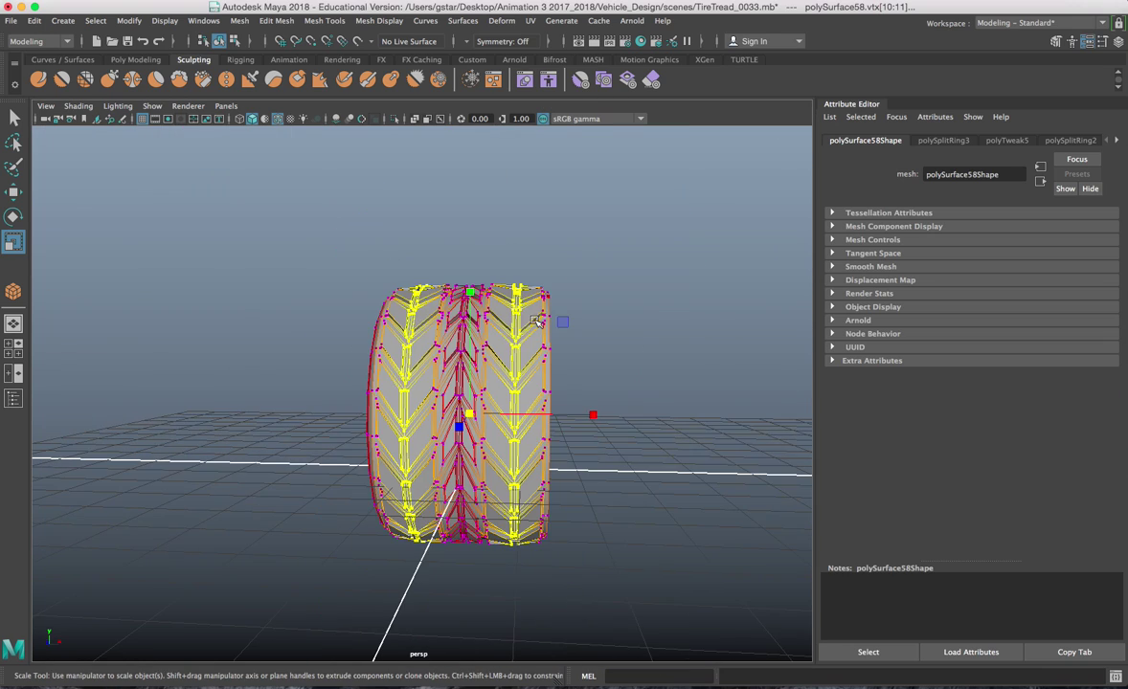
Return to object mode and inspect the rounded tire in smooth preview, ending with the unsmoothed display
alt+drag(555, 344, 590, 343)
right_drag(473, 280, 497, 253)
click(497, 252)
alt+drag(426, 330, 565, 340)
click(499, 330)
scroll(498, 330, up, 5)
alt+drag(499, 330, 496, 299)
key(3)
click(376, 184)
alt+drag(356, 246, 434, 254)
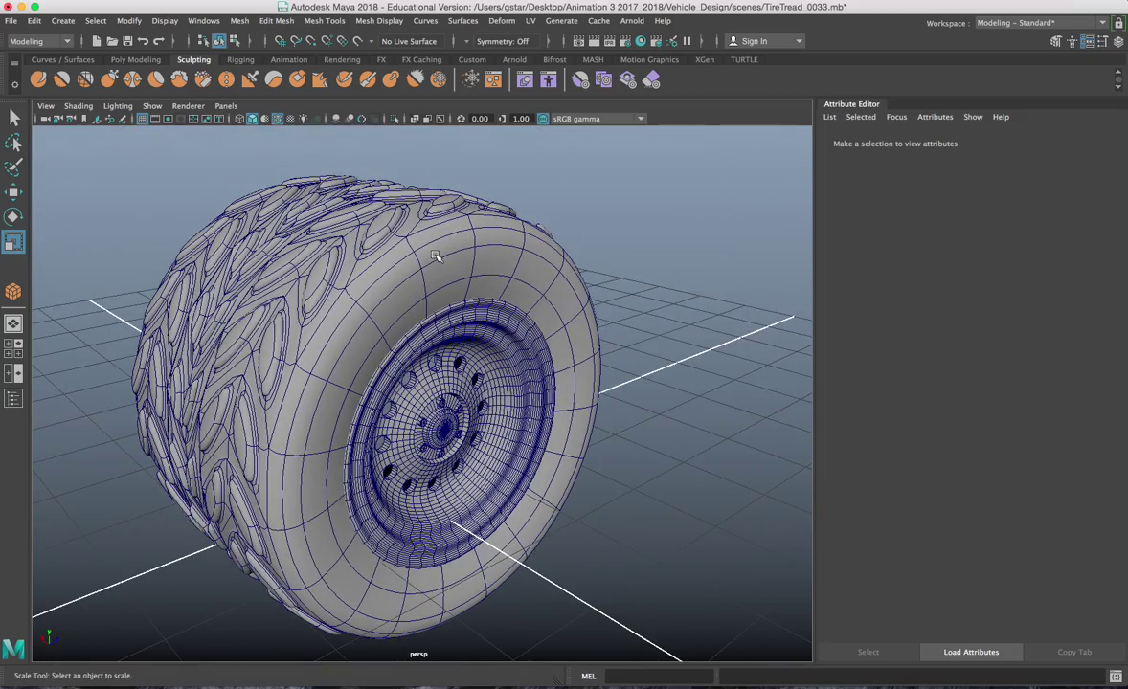
click(500, 278)
key(1)
Insert an edge loop around the tire's sidewall just outside the rim
alt+drag(533, 283, 414, 270)
scroll(413, 271, up, 5)
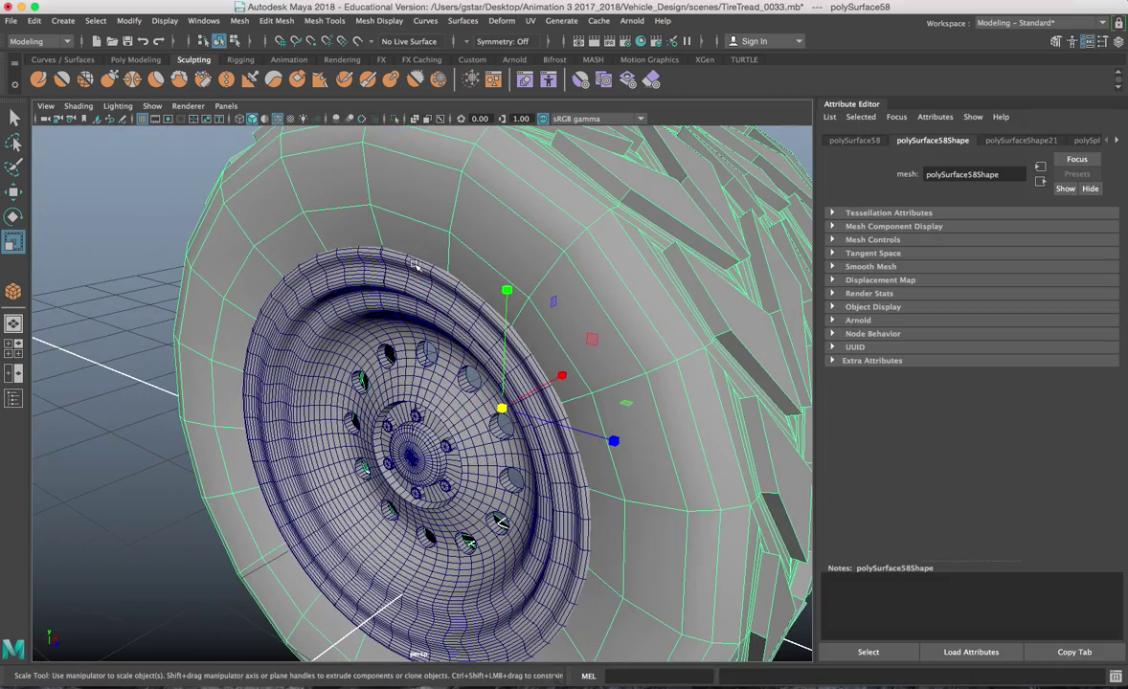
right_drag(444, 210, 442, 211)
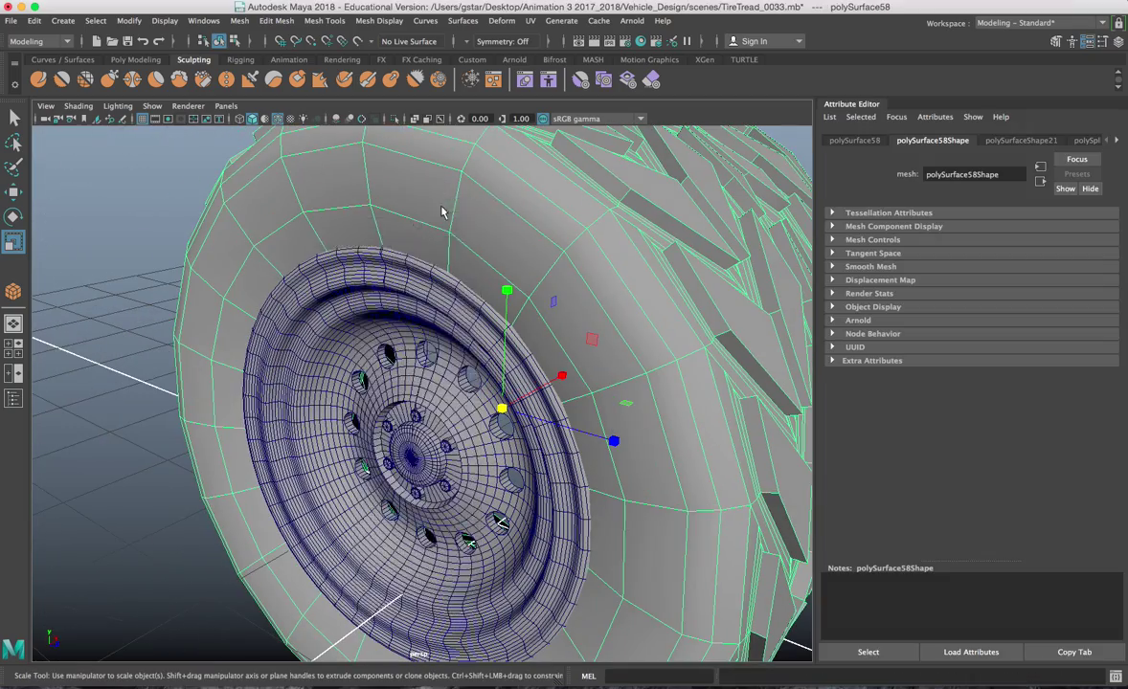
click(304, 26)
click(345, 121)
alt+drag(416, 209, 407, 209)
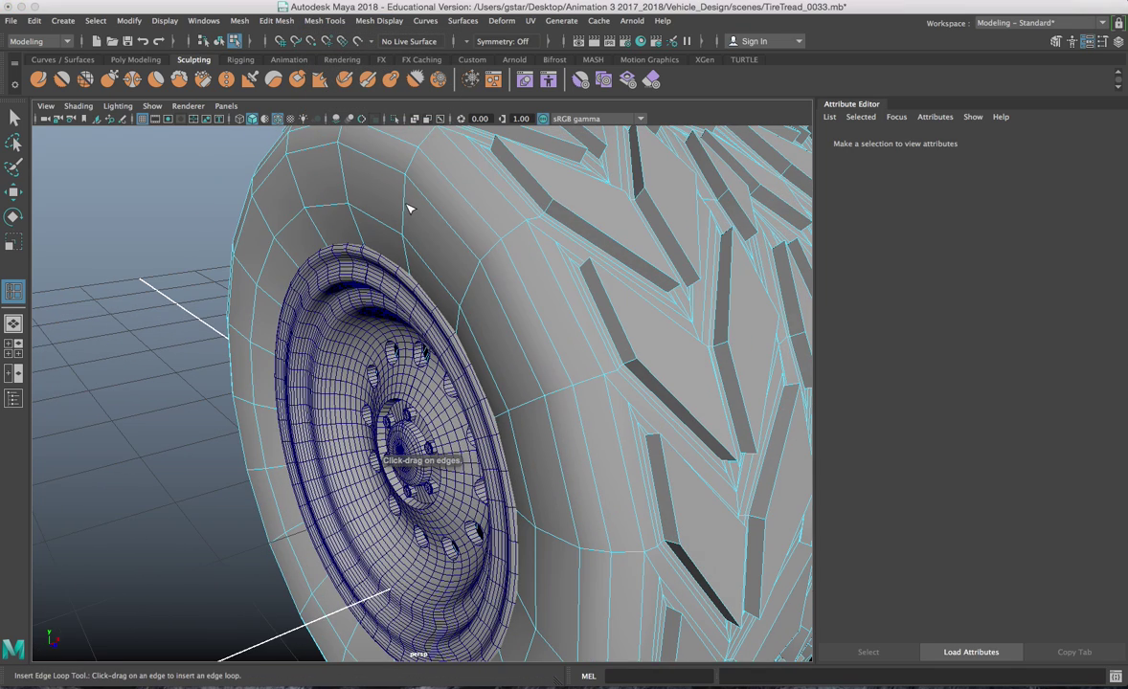
click(406, 209)
key(w)
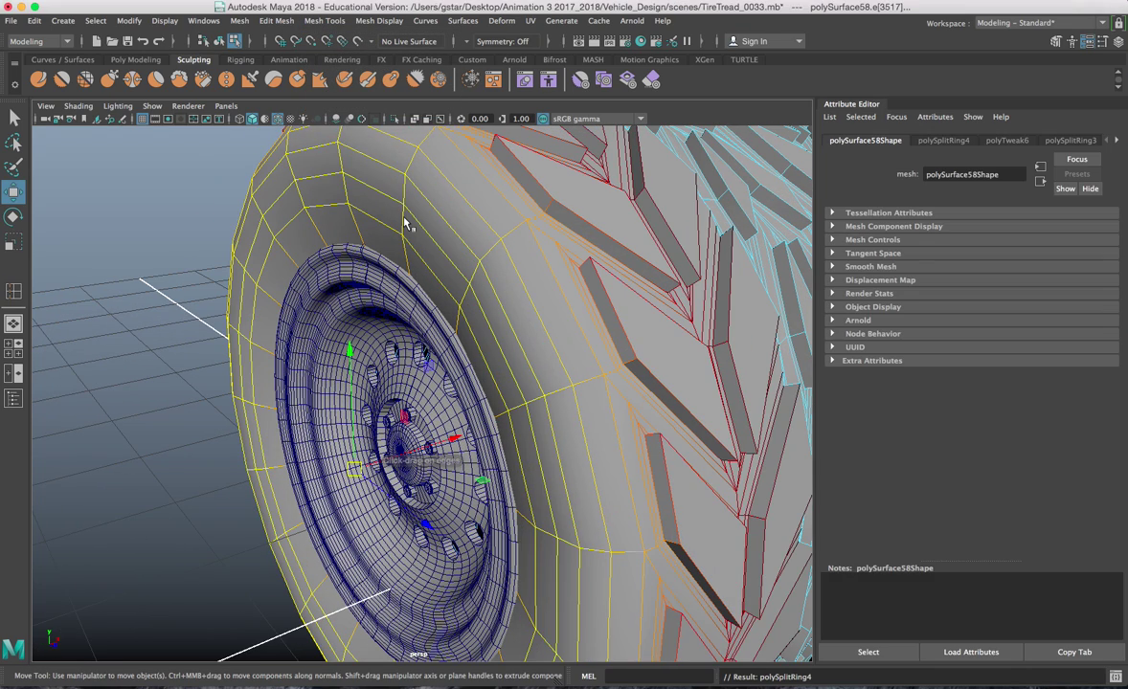
Turn off soft selection and move the new sidewall edge loop slightly along the wheel's axle direction
alt+drag(402, 221, 387, 237)
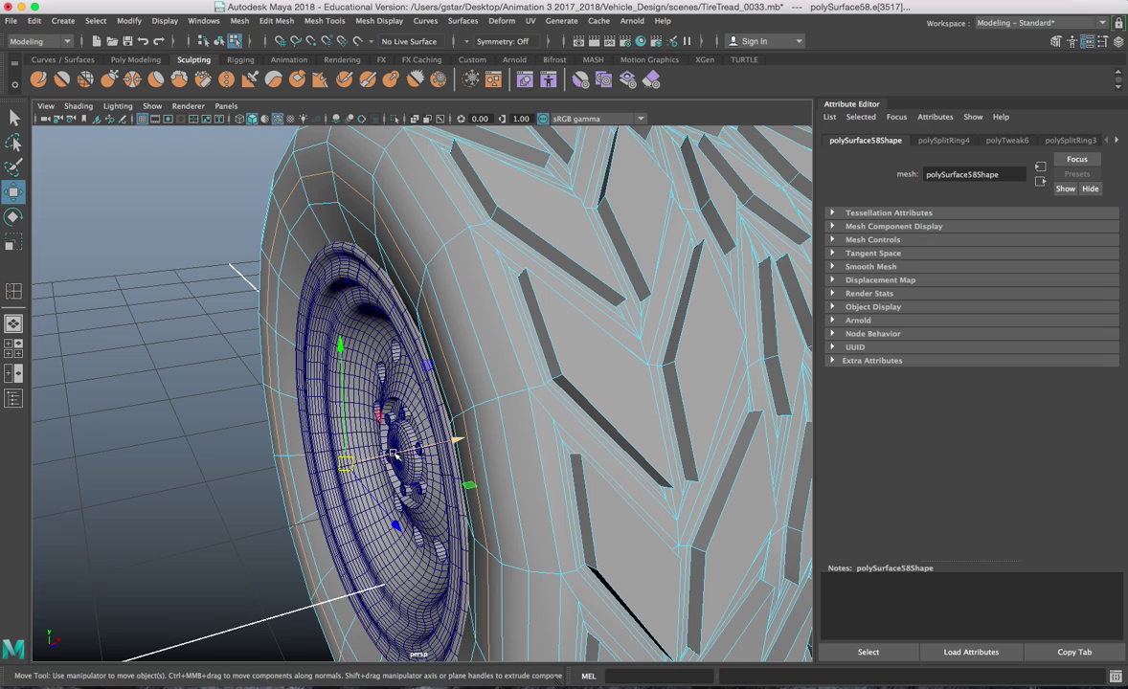
alt+drag(394, 456, 419, 439)
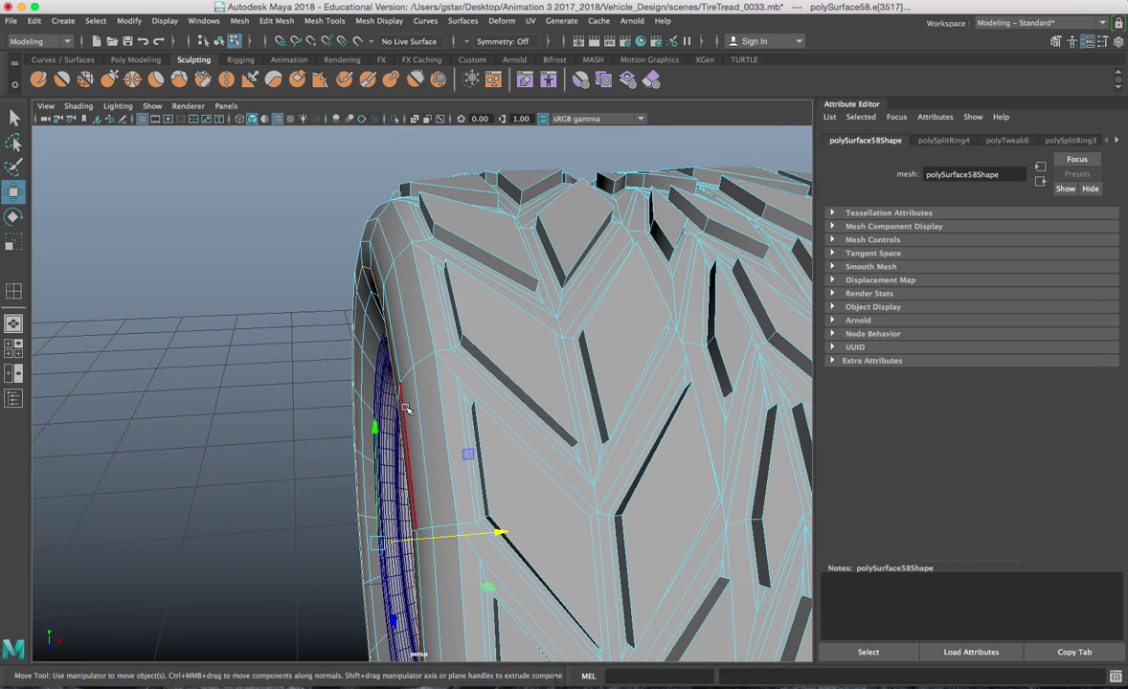
alt+drag(409, 380, 432, 376)
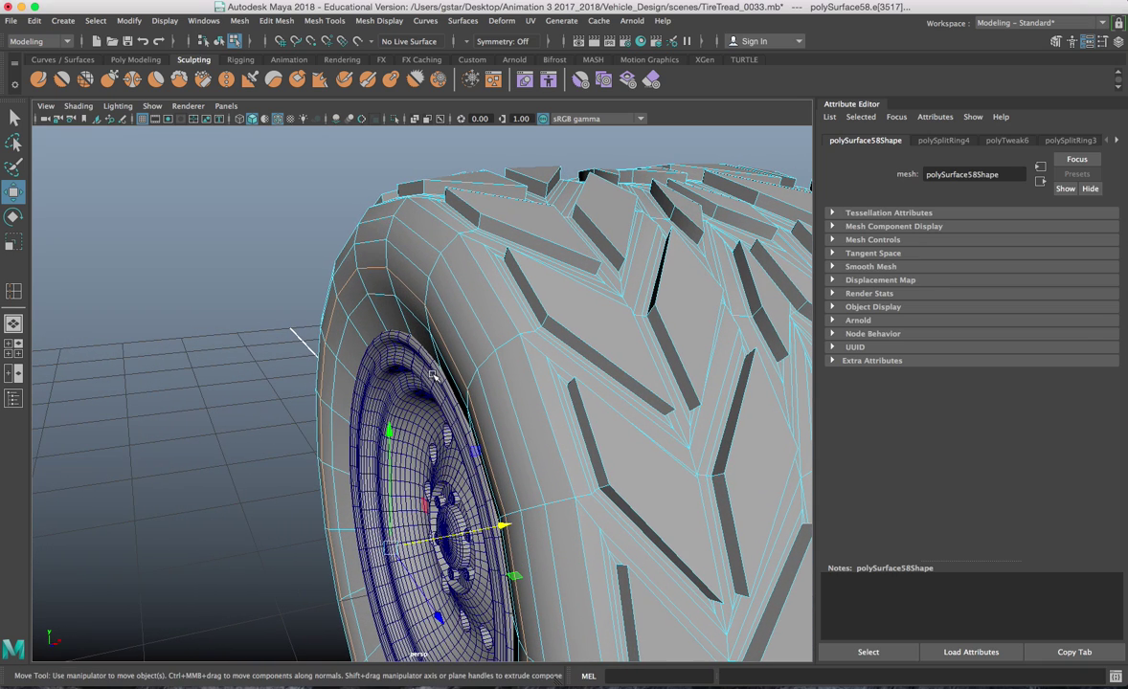
Insert another edge loop around the tire's shoulder beside the tread and return to object mode
key(y)
drag(449, 247, 460, 498)
key(w)
alt+drag(574, 236, 582, 301)
scroll(412, 294, down, 5)
alt+drag(412, 314, 448, 324)
right_drag(444, 289, 507, 268)
click(518, 263)
alt+drag(431, 377, 624, 361)
scroll(476, 364, down, 5)
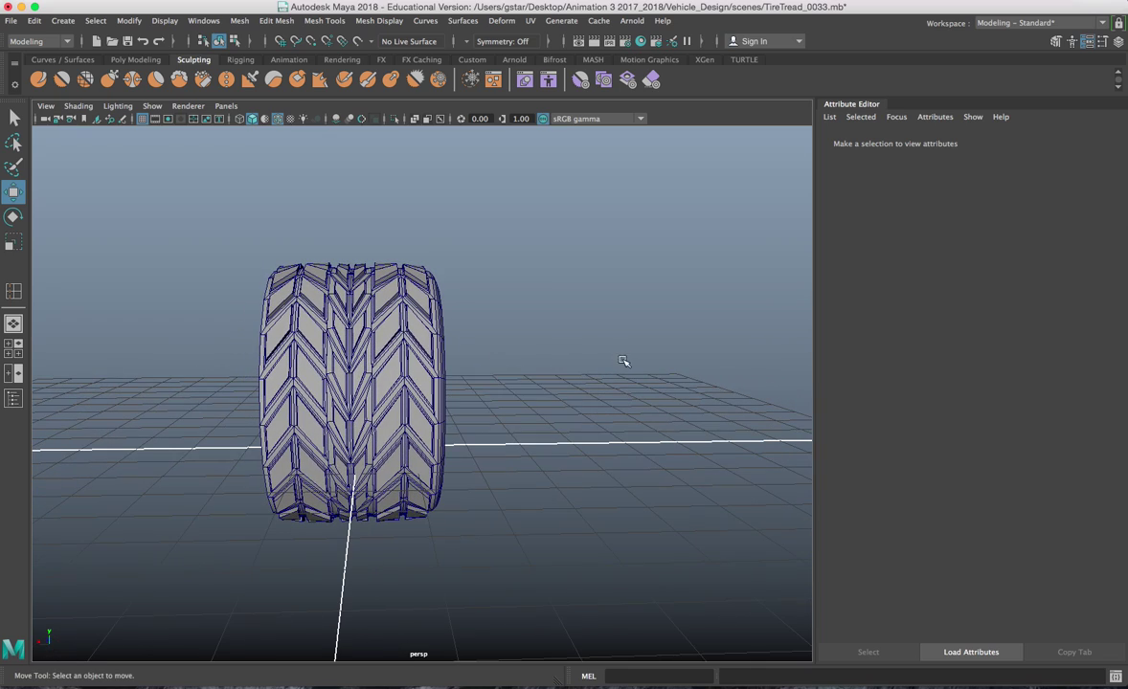
Select the tire, scale it slightly along its width and move it along X to about -5.99 to fit the rim
click(428, 349)
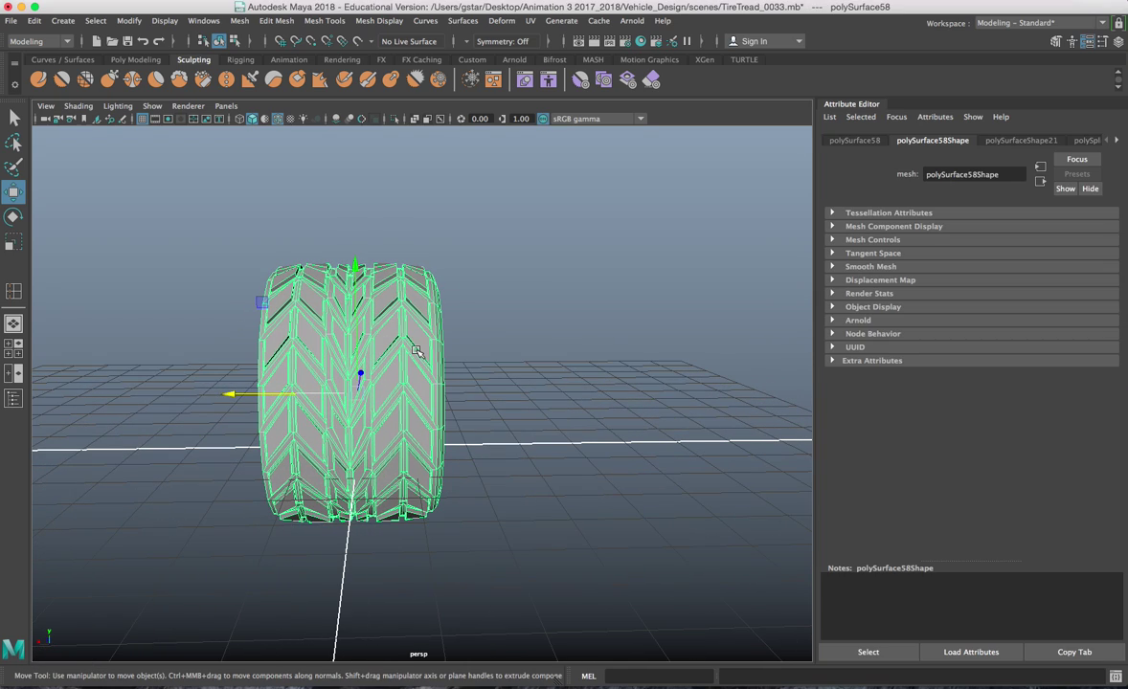
key(r)
scroll(416, 351, up, 3)
mouse_move(194, 394)
mouse_down()
mouse_move(251, 392)
mouse_move(201, 393)
mouse_up()
key(w)
drag(295, 393, 319, 383)
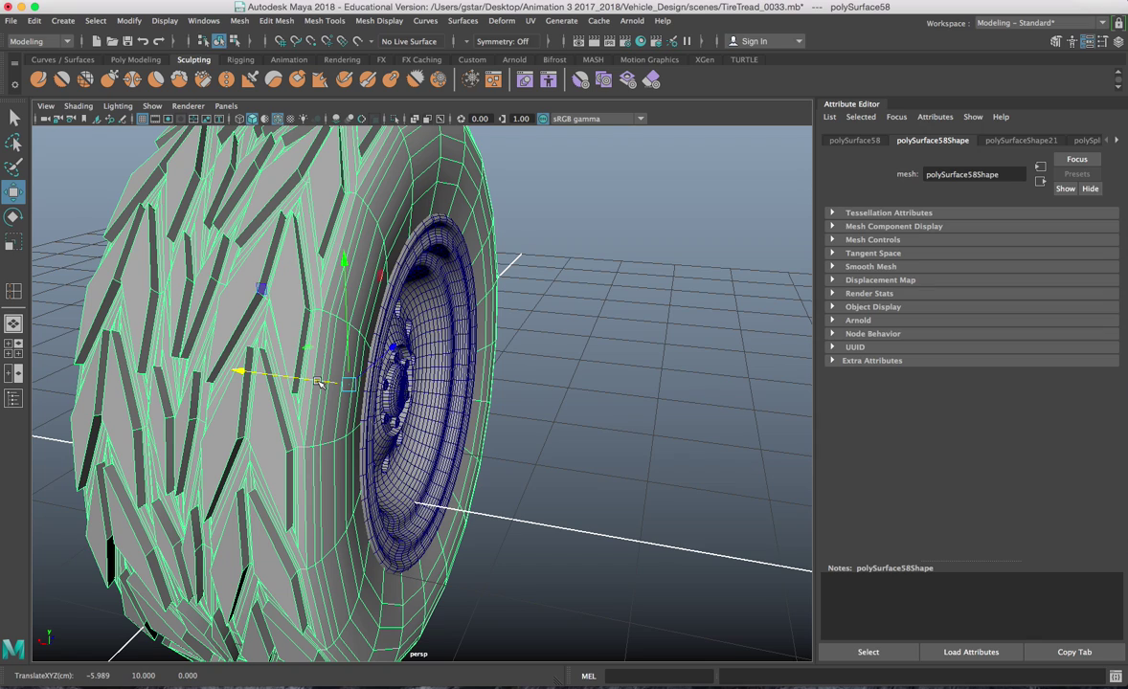
Select all tire, rim and bolt objects and delete their construction history
scroll(319, 382, down, 6)
drag(508, 412, 239, 168)
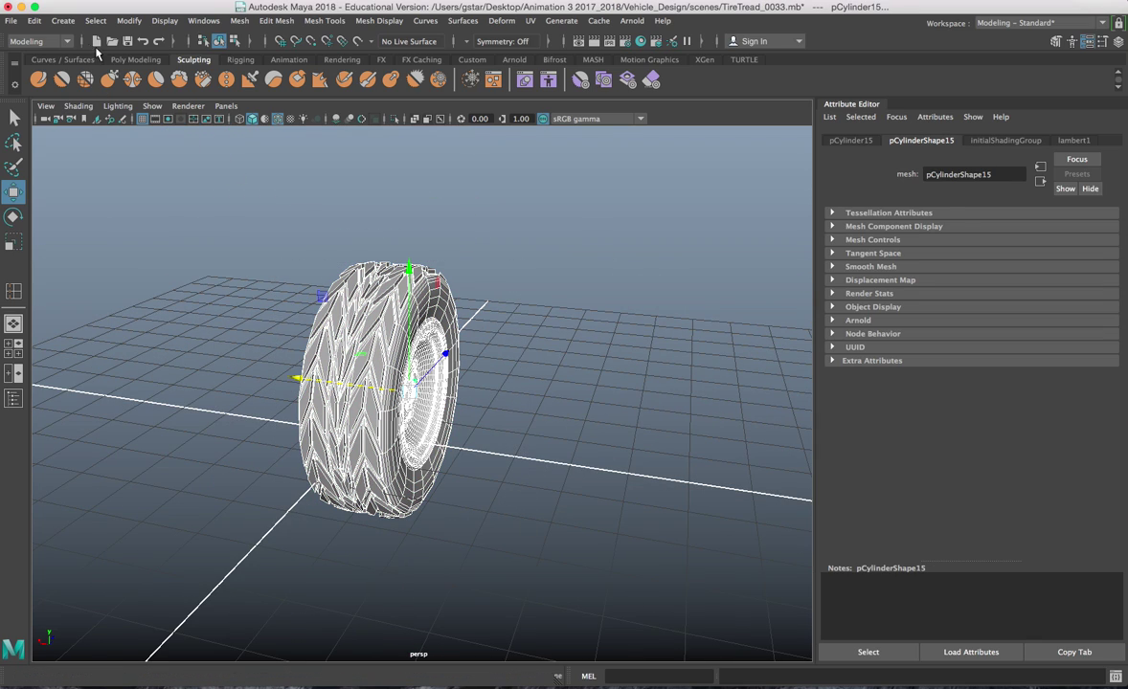
click(37, 22)
mouse_move(88, 170)
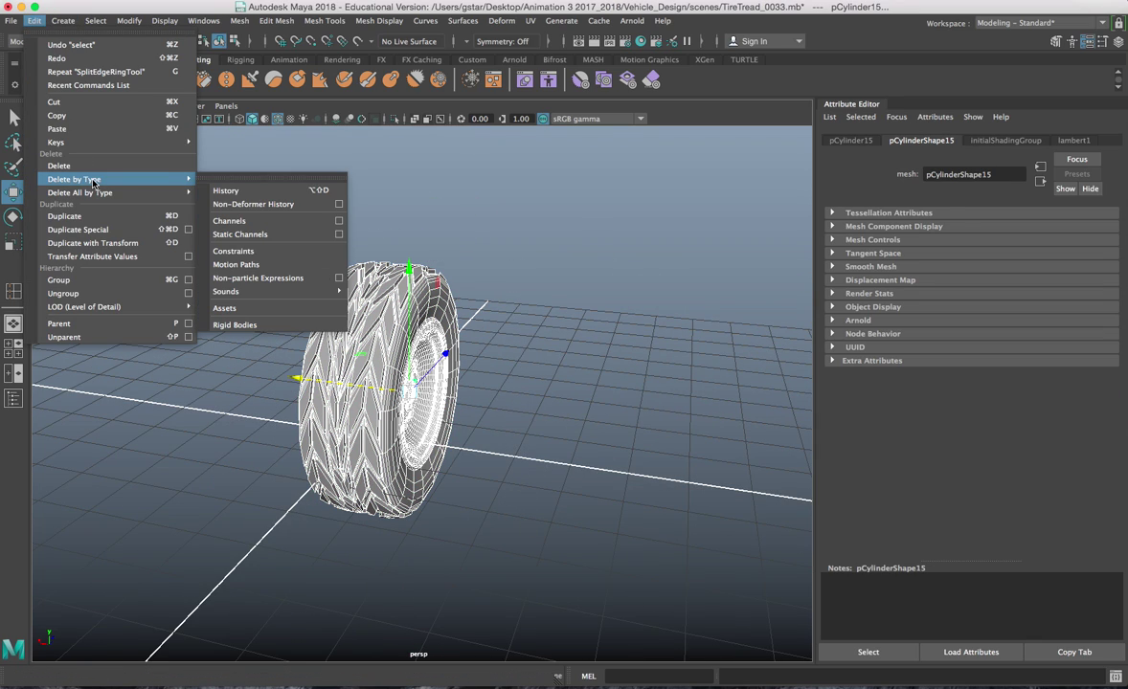
click(225, 169)
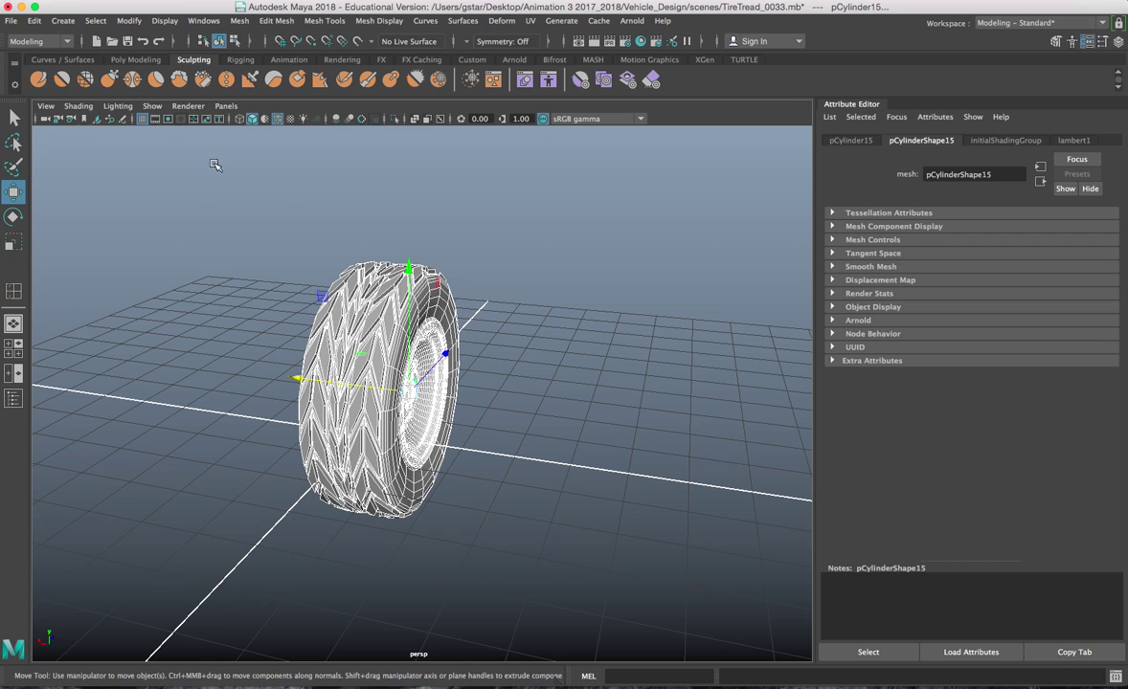
Group all the wheel parts, raise the group to 15.101 on Y and move it to -29.330 on Z
key(ctrl+g)
alt+drag(445, 396, 426, 343)
key(space)
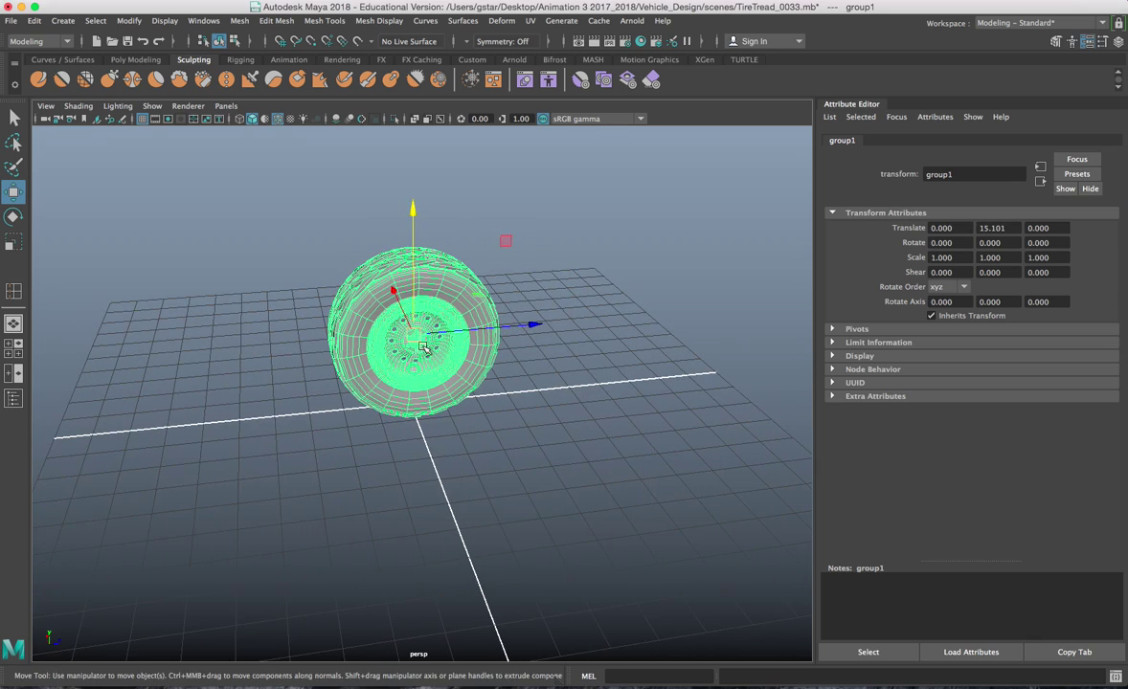
alt+right_drag(419, 381, 430, 390)
Duplicate the wheel group, move the copy to 56.257 on X and rotate it -180° about Y
drag(456, 349, 322, 388)
key(ctrl+d)
key(e)
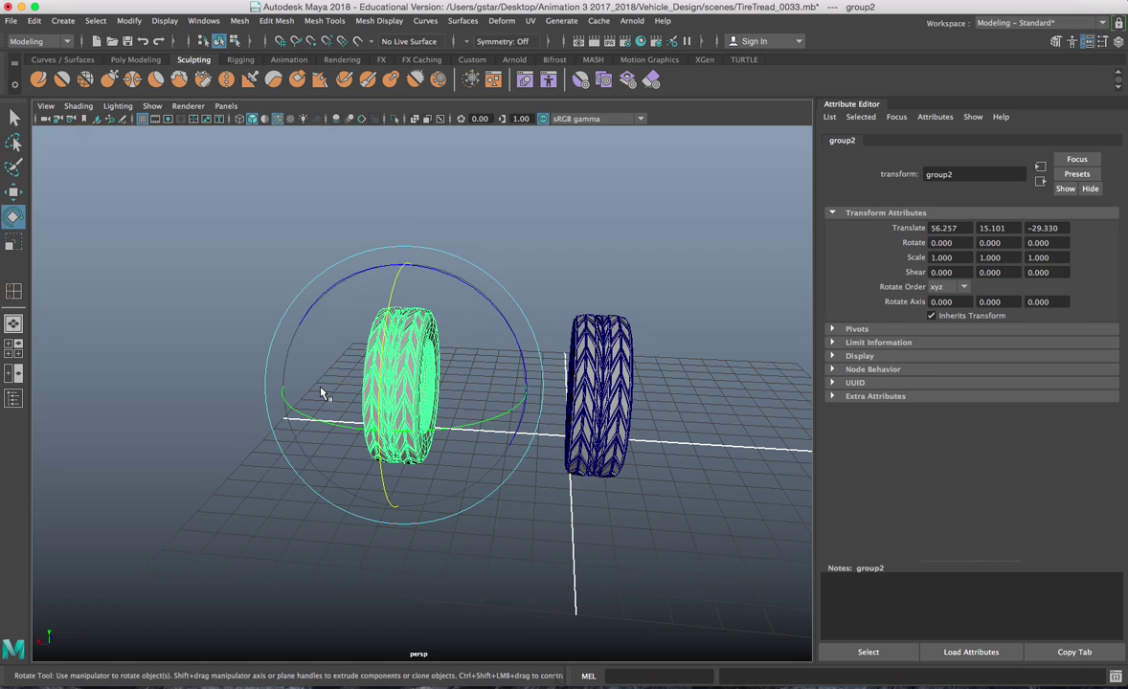
drag(517, 407, 321, 406)
key(w)
Select both wheel groups, duplicate them and move the copies to 88.237 on Z as the rear wheels
alt+drag(435, 445, 303, 421)
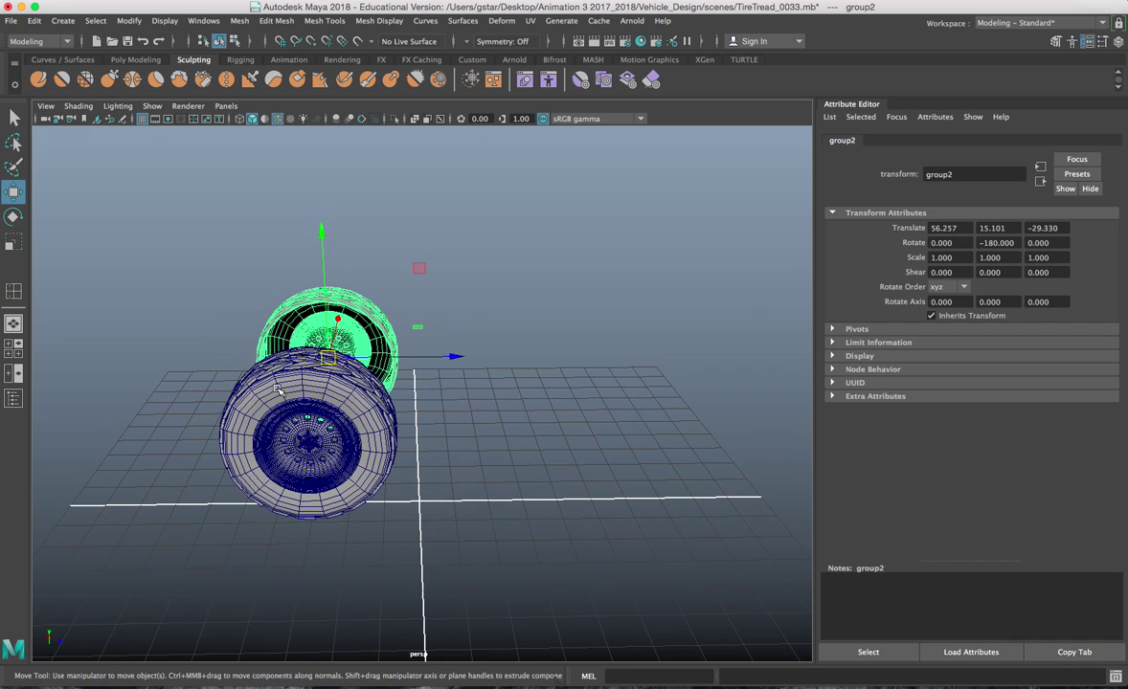
click(277, 387)
key(Up)
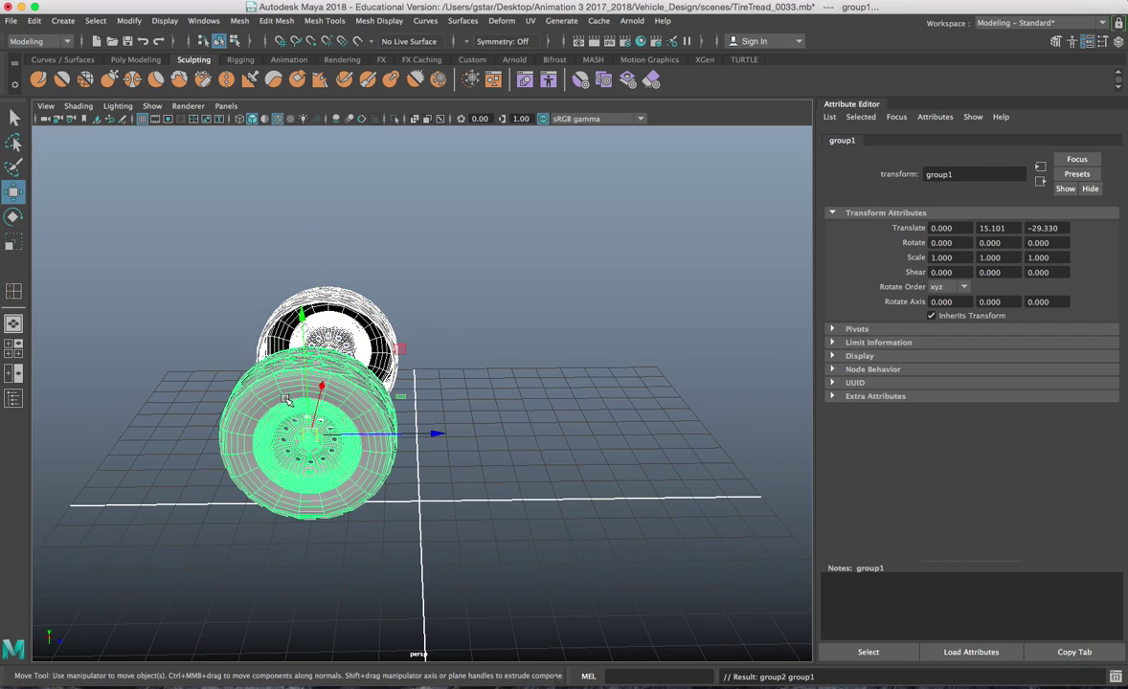
drag(372, 433, 665, 393)
Select the two front wheel groups, rotate them by about -15.25° about Y and move them to -33.854 on Z
click(613, 399)
click(303, 394)
alt+drag(302, 394, 222, 366)
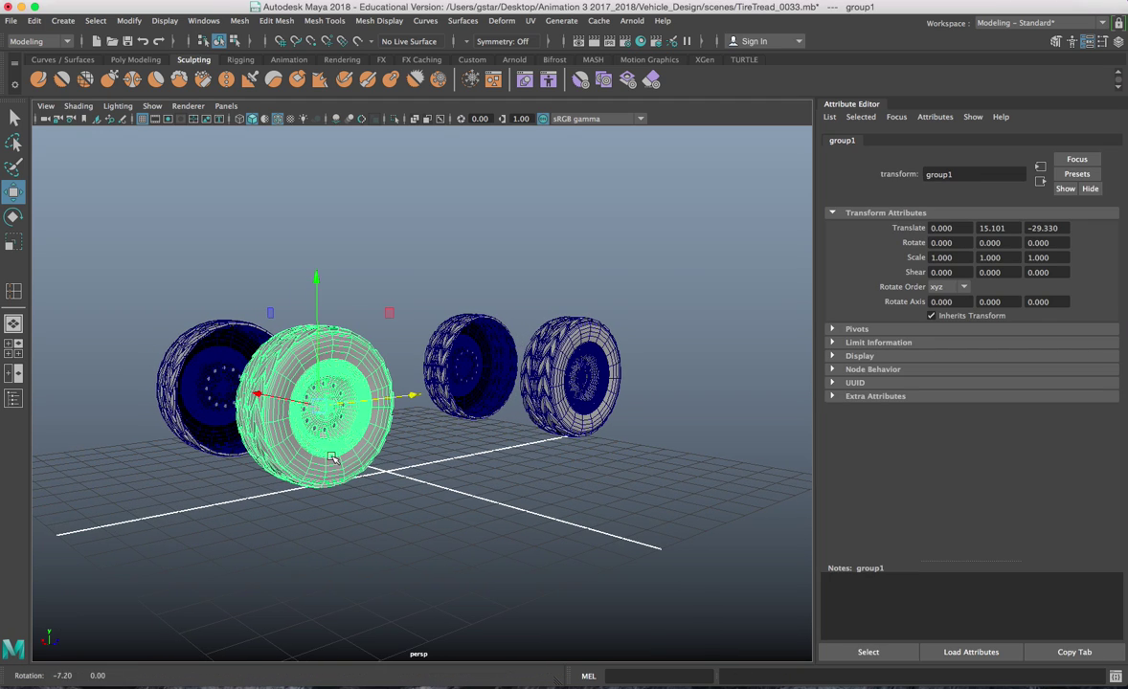
click(201, 368)
key(Up)
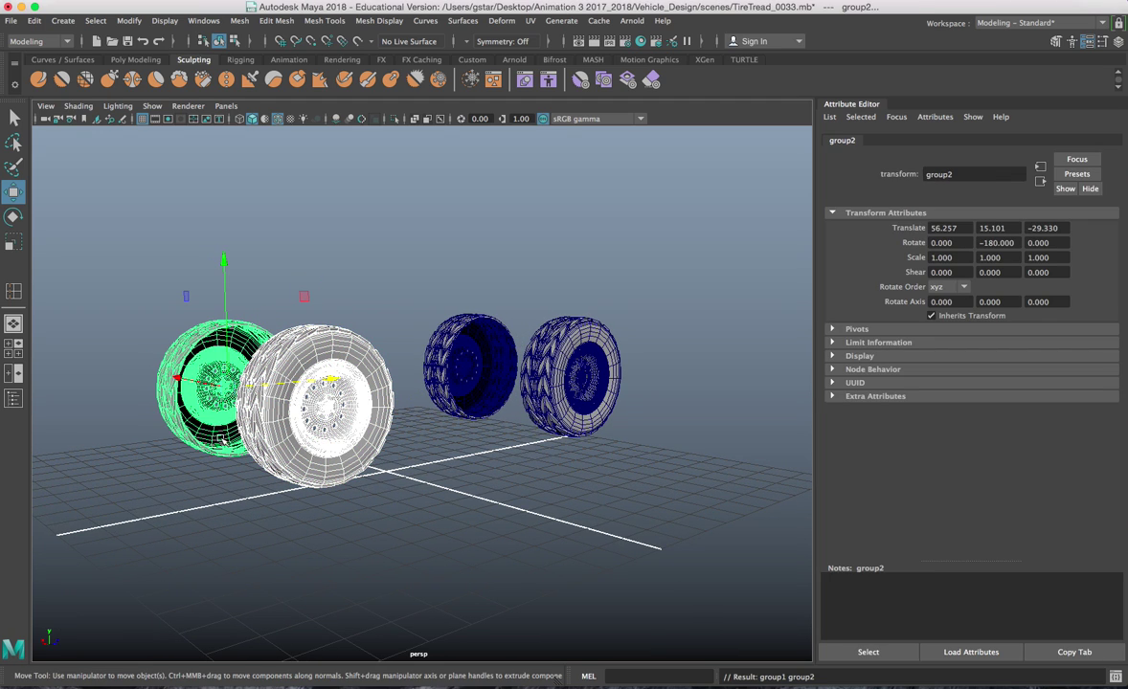
key(e)
alt+drag(204, 406, 416, 383)
key(w)
Select the open border edge loop on the inner side of the tire in the duplicated front wheel
scroll(416, 383, up, 3)
right_drag(421, 288, 388, 299)
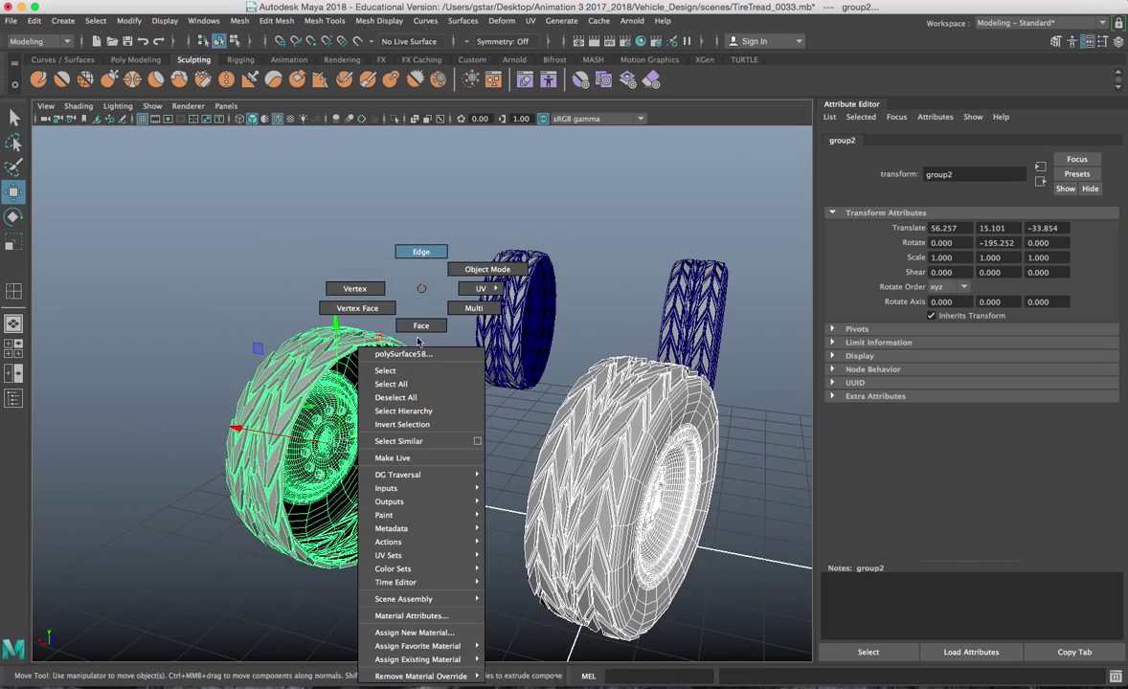
scroll(395, 321, up, 3)
key(Down)
right_drag(316, 227, 305, 196)
click(292, 213)
alt+drag(292, 212, 386, 399)
double_click(385, 368)
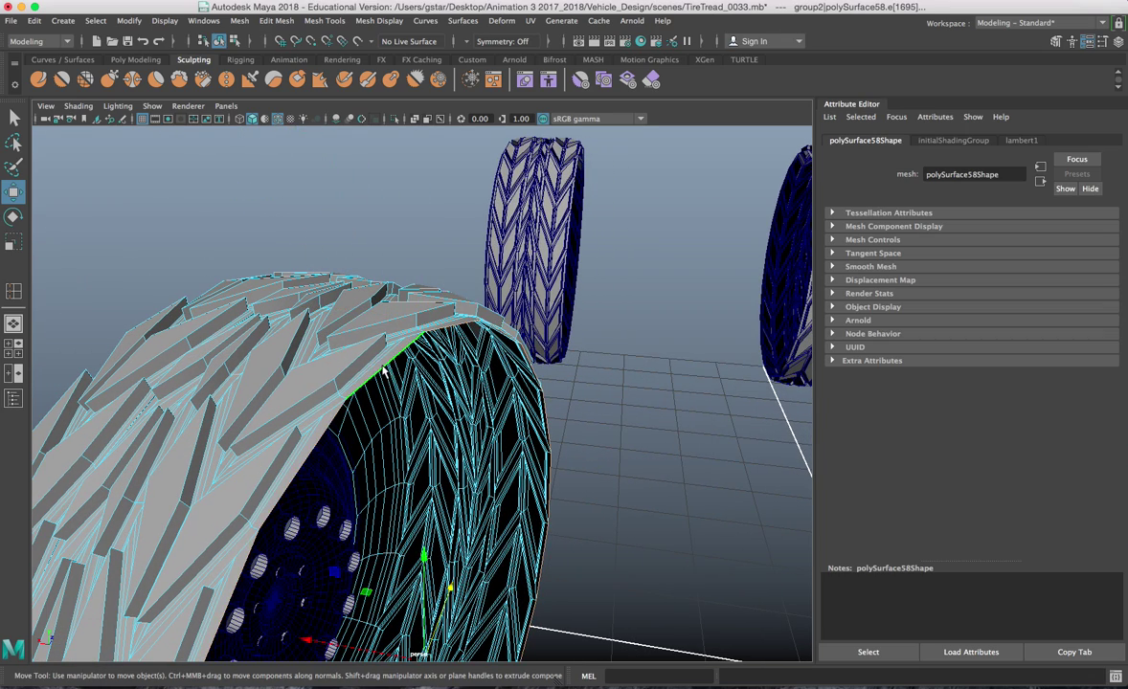
Extrude the border edge loop and scale it inward to cover the tire's back, ending in object mode
scroll(385, 370, down, 10)
alt+middle_drag(452, 412, 443, 381)
key(ctrl+e)
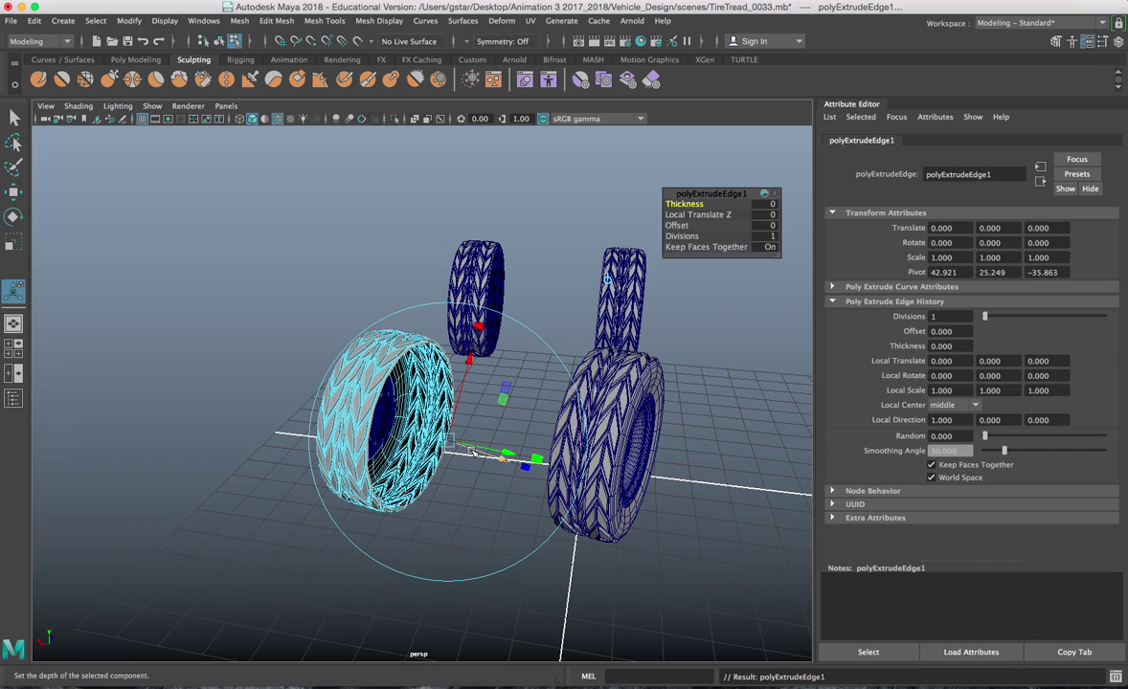
drag(470, 362, 464, 382)
key(r)
mouse_move(418, 433)
mouse_down()
mouse_move(337, 427)
mouse_move(350, 442)
mouse_move(460, 456)
mouse_move(422, 430)
mouse_up()
scroll(422, 430, up, 3)
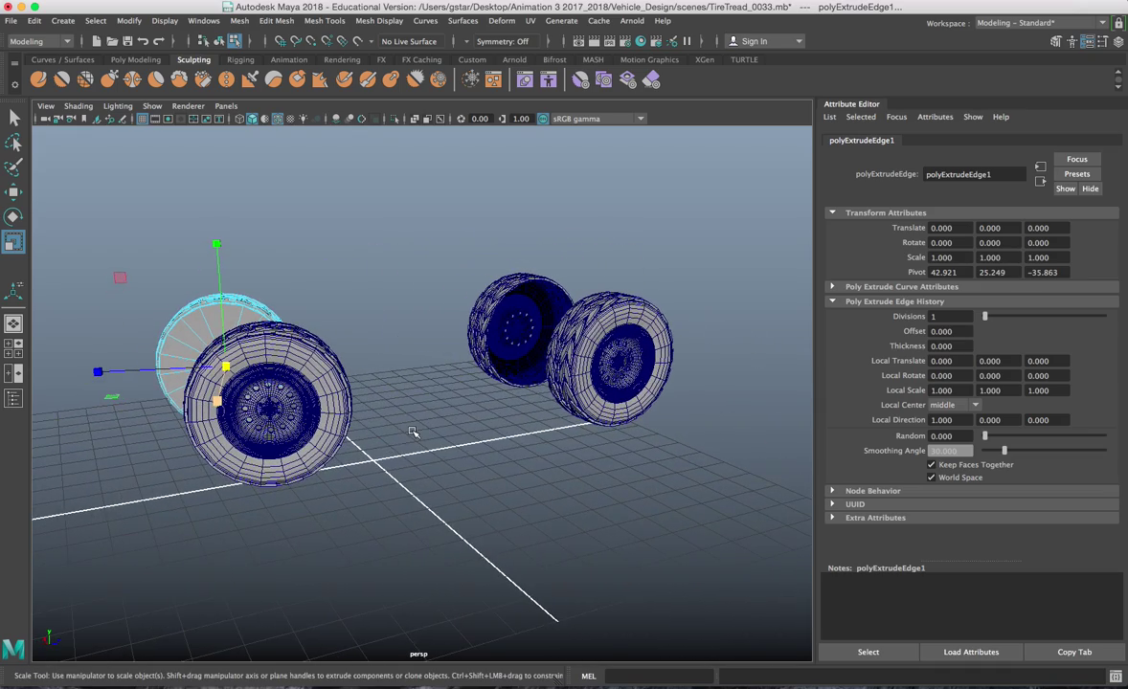
right_drag(380, 288, 436, 271)
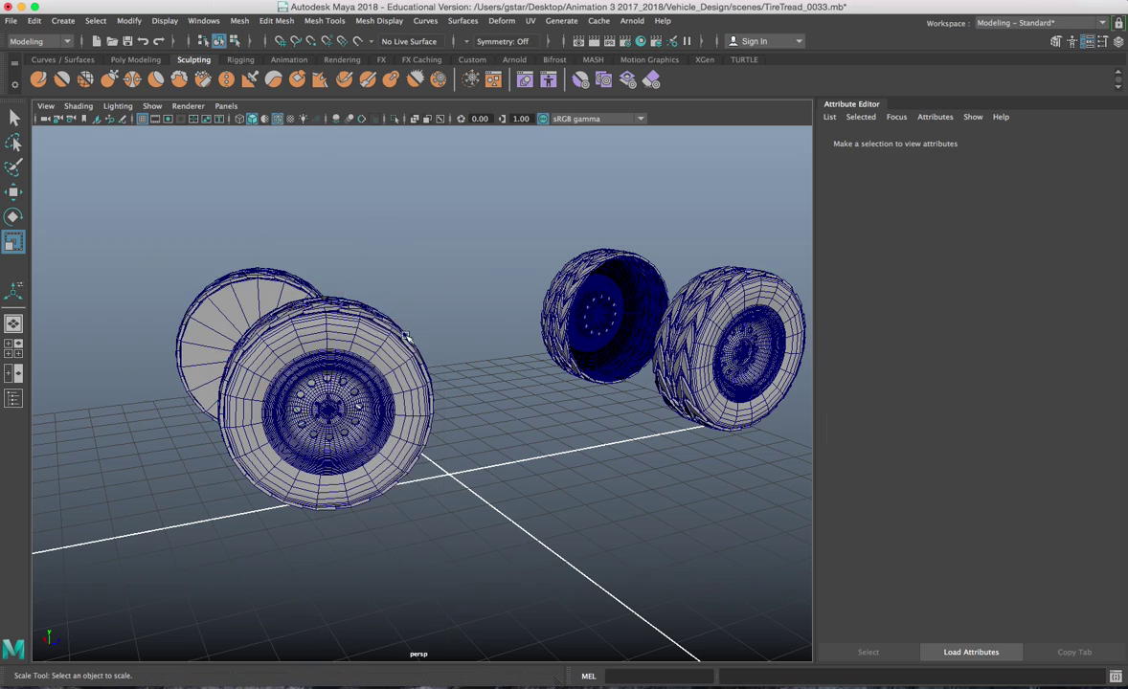
alt+drag(410, 333, 436, 335)
click(62, 21)
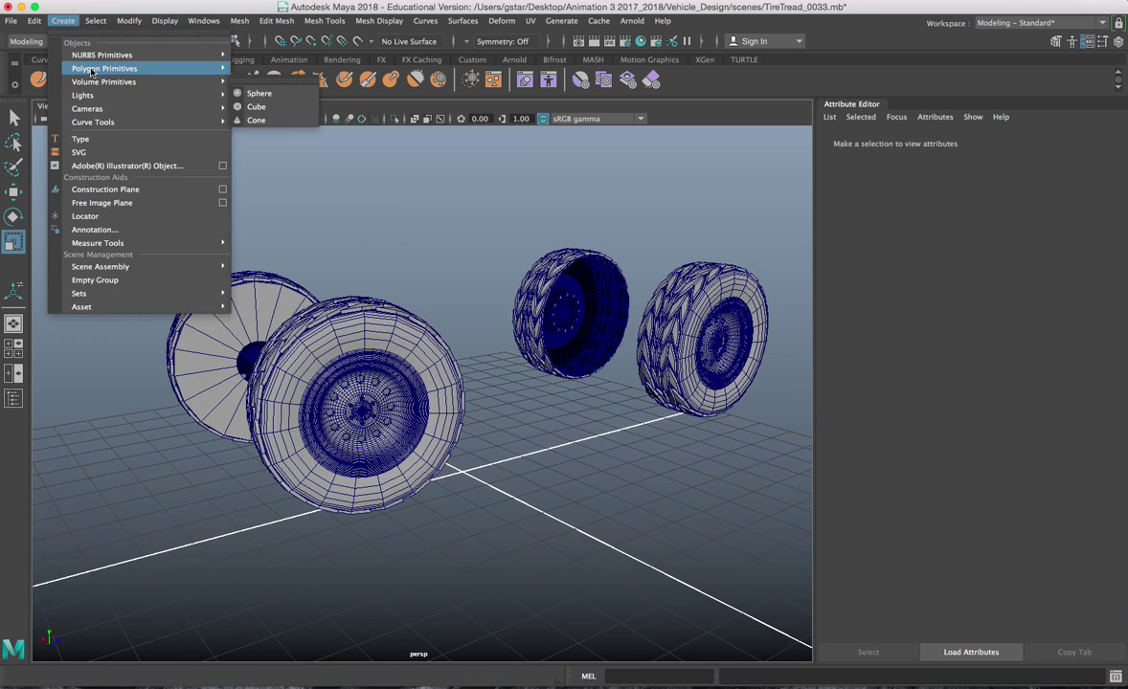
mouse_move(108, 71)
click(310, 84)
Shift all four wheels about -21.15 along X to centre them on the grid, and nudge the -X side wheels slightly outward
alt+drag(330, 178, 355, 233)
key(w)
drag(354, 292, 463, 484)
drag(340, 182, 421, 544)
drag(340, 484, 327, 485)
drag(426, 144, 587, 559)
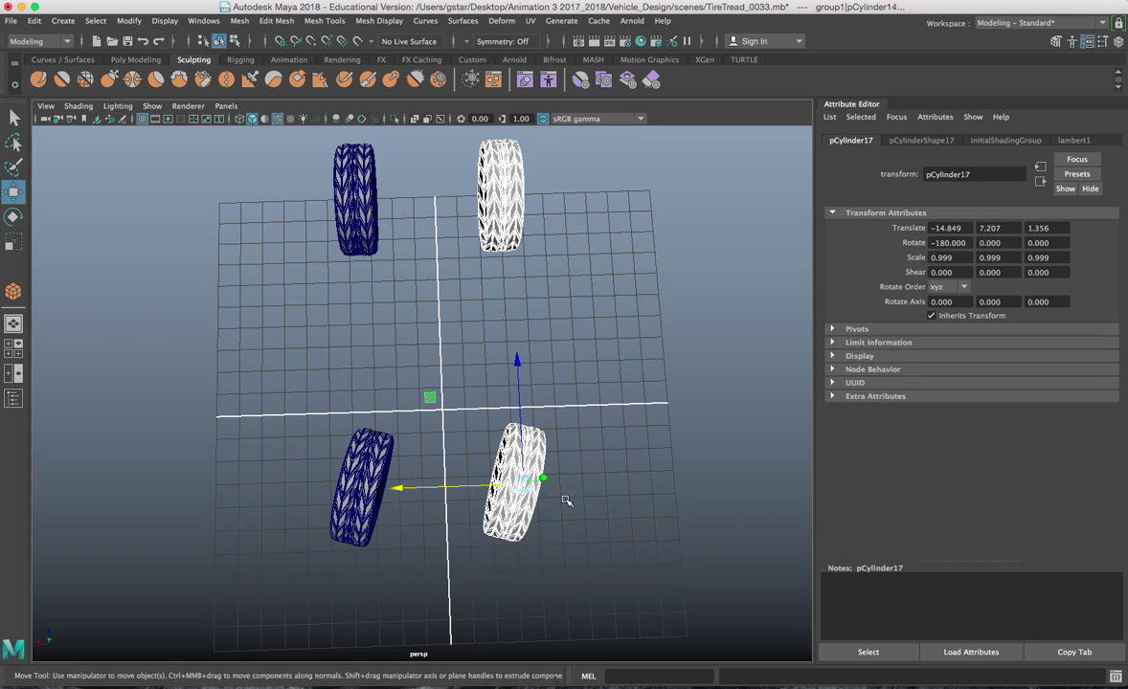
drag(499, 490, 509, 490)
click(429, 294)
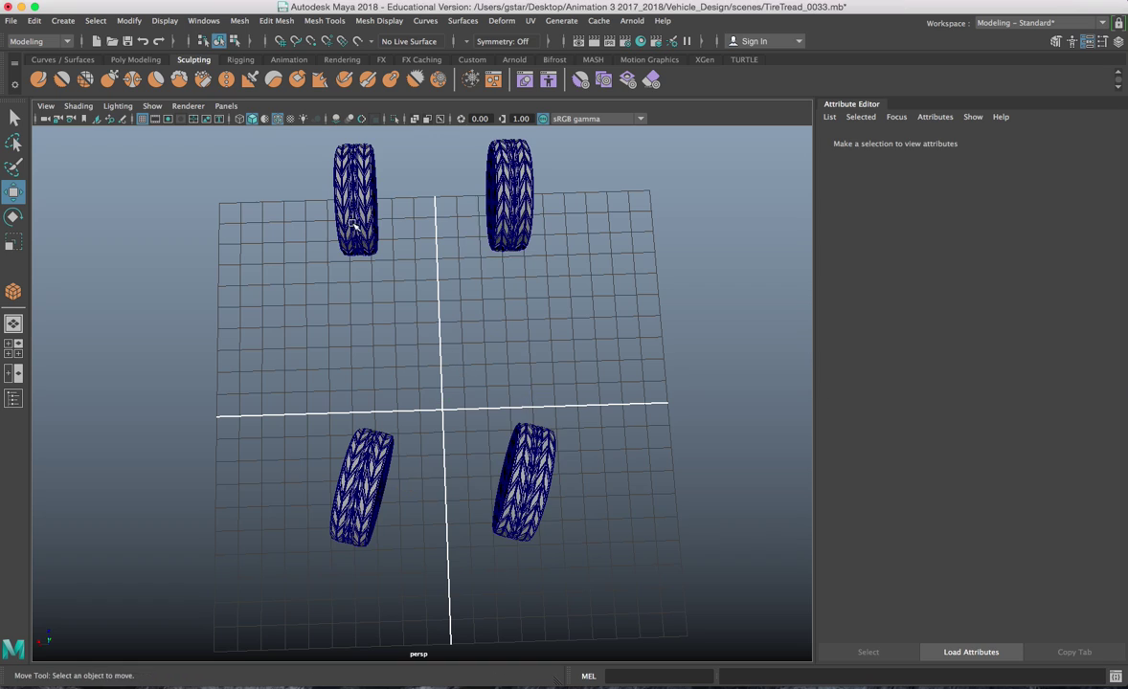
click(67, 20)
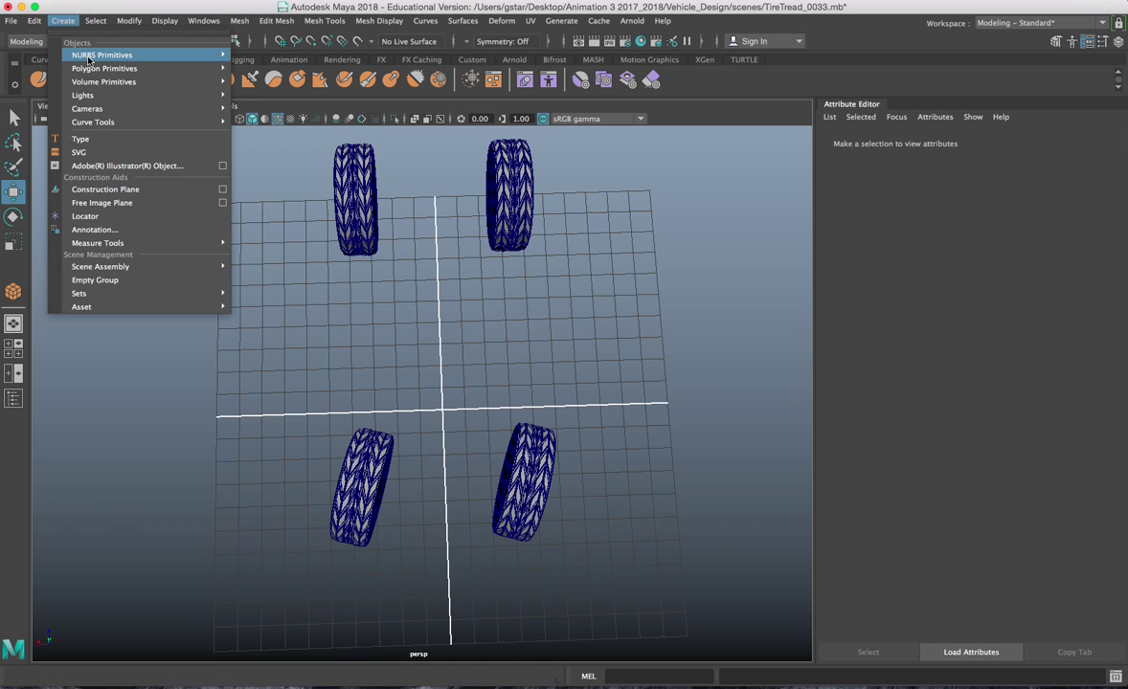
mouse_move(95, 67)
click(268, 106)
Draw a polygon cube with a roughly square base between the front and rear wheels in the maximized top view
alt+drag(401, 223, 396, 233)
key(space)
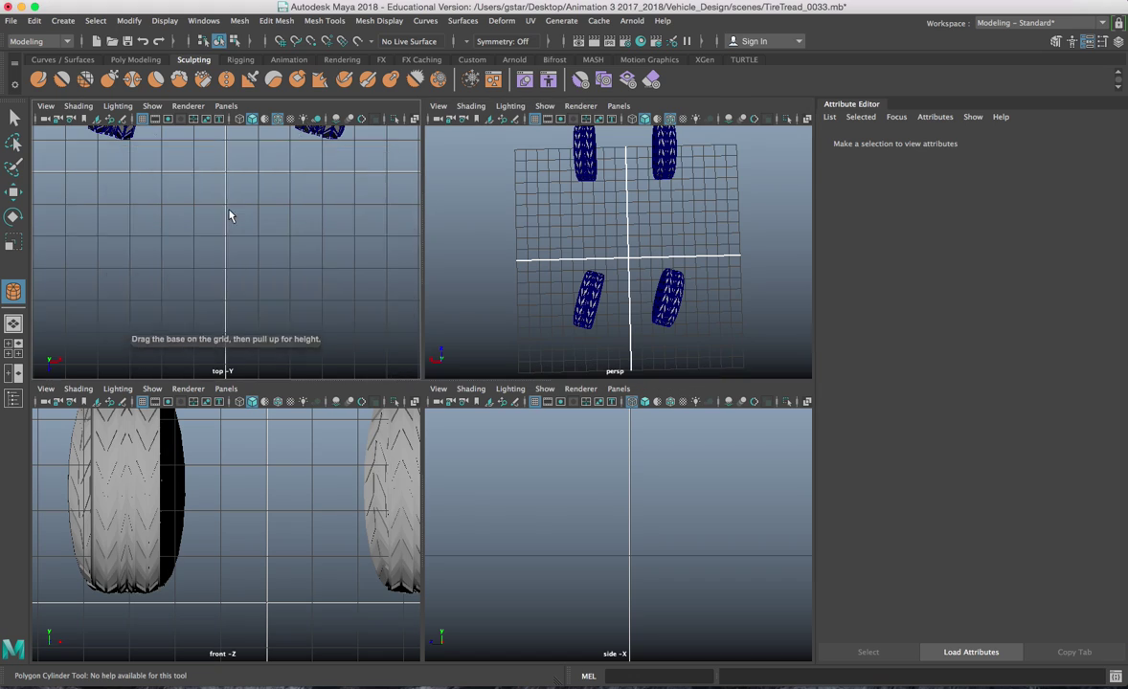
key(space)
scroll(328, 230, down, 3)
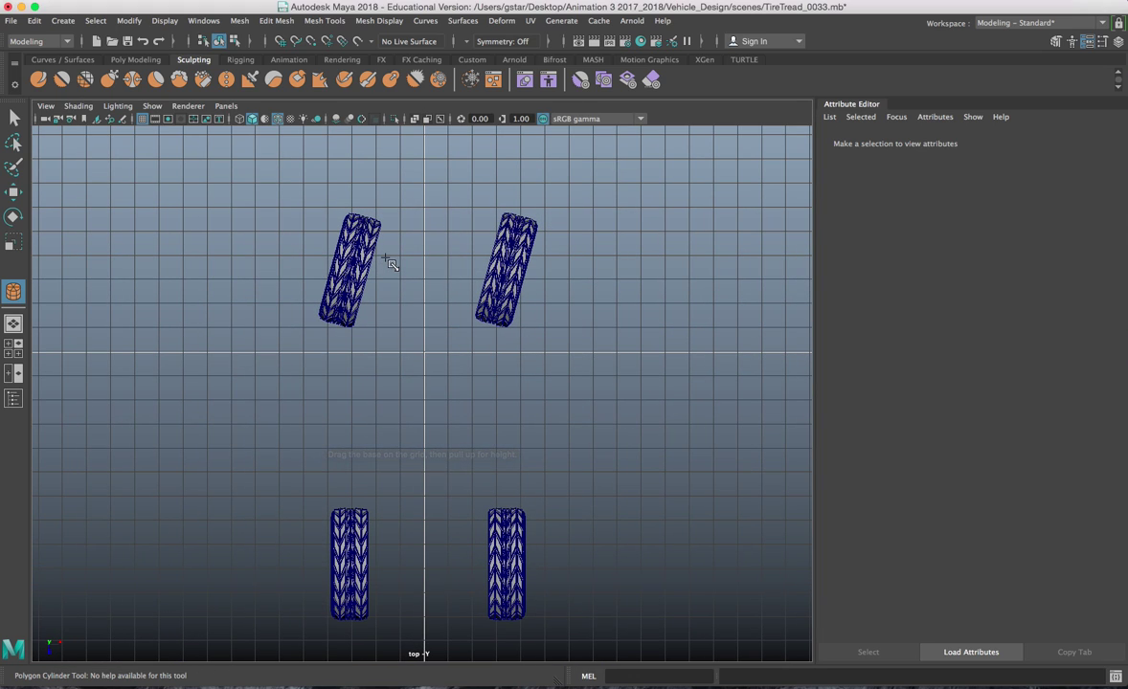
drag(422, 384, 488, 388)
key(z)
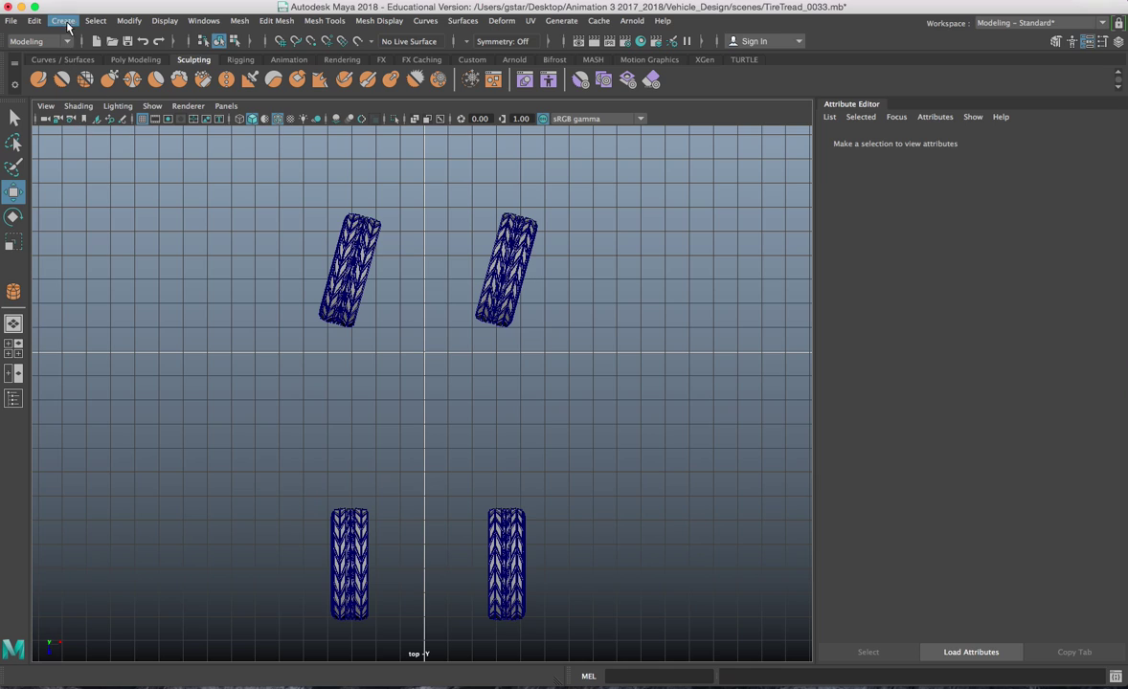
click(64, 21)
mouse_move(106, 64)
click(244, 84)
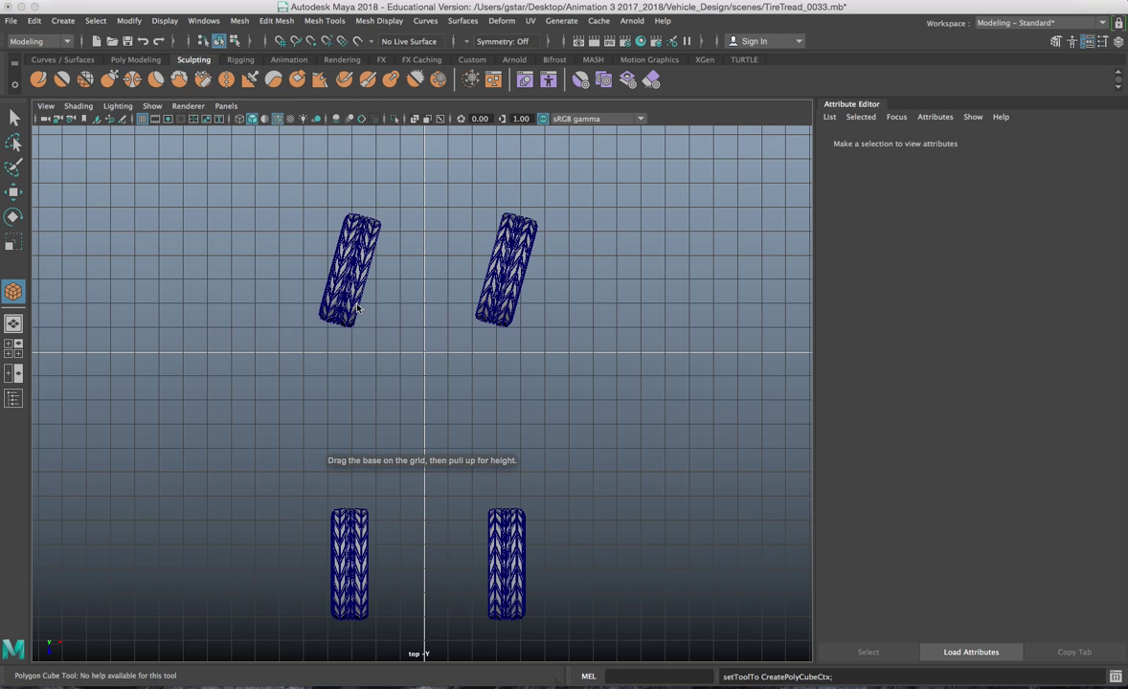
drag(405, 408, 438, 396)
Move the vertices on the cube's -X side outward to the third grid line from the centre
right_drag(438, 395, 369, 309)
drag(343, 349, 388, 514)
right_drag(399, 383, 364, 350)
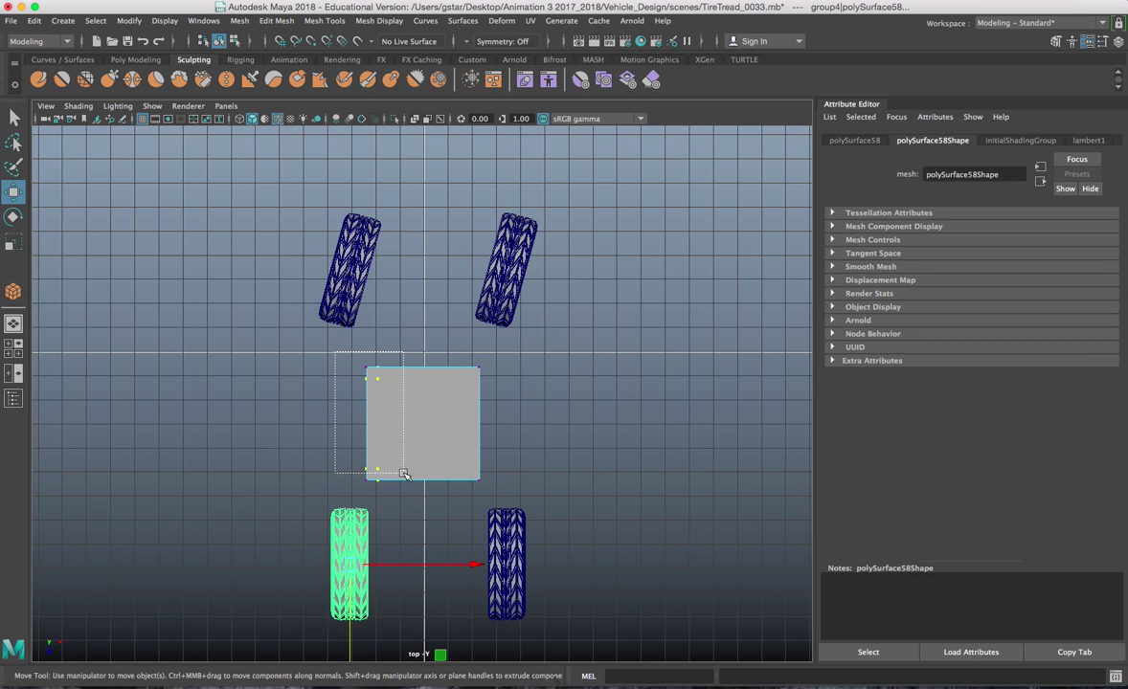
drag(404, 474, 404, 477)
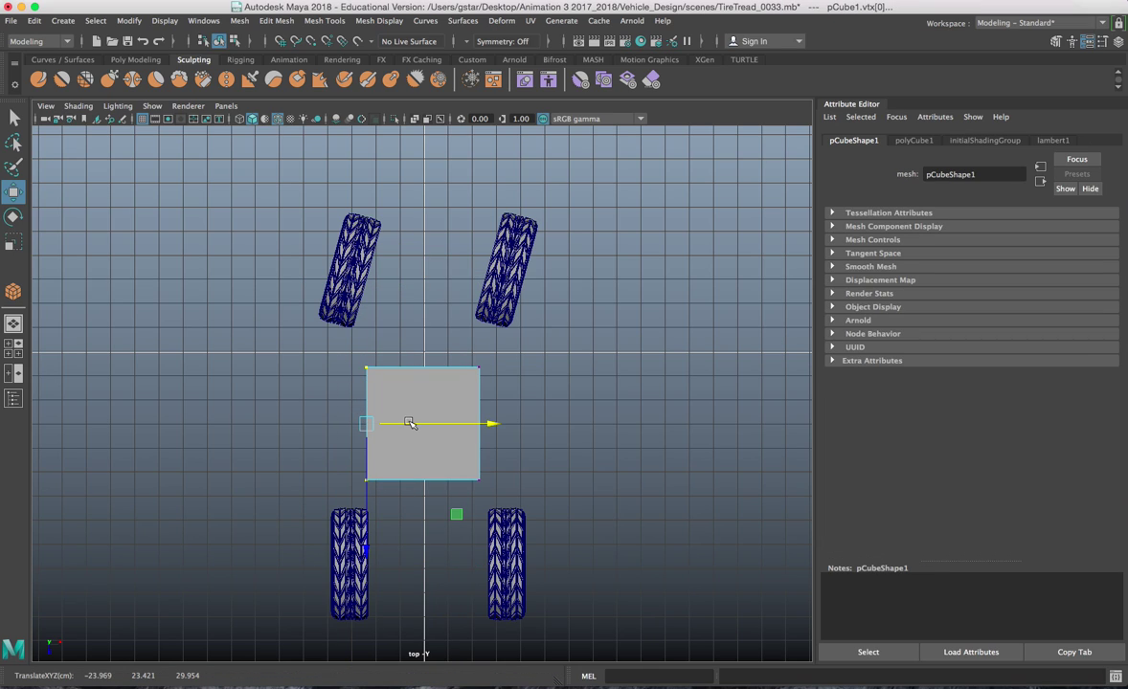
drag(404, 425, 345, 423)
Snap all the vertices on the cube's +X side to 40 on X
drag(452, 327, 491, 459)
drag(498, 371, 512, 372)
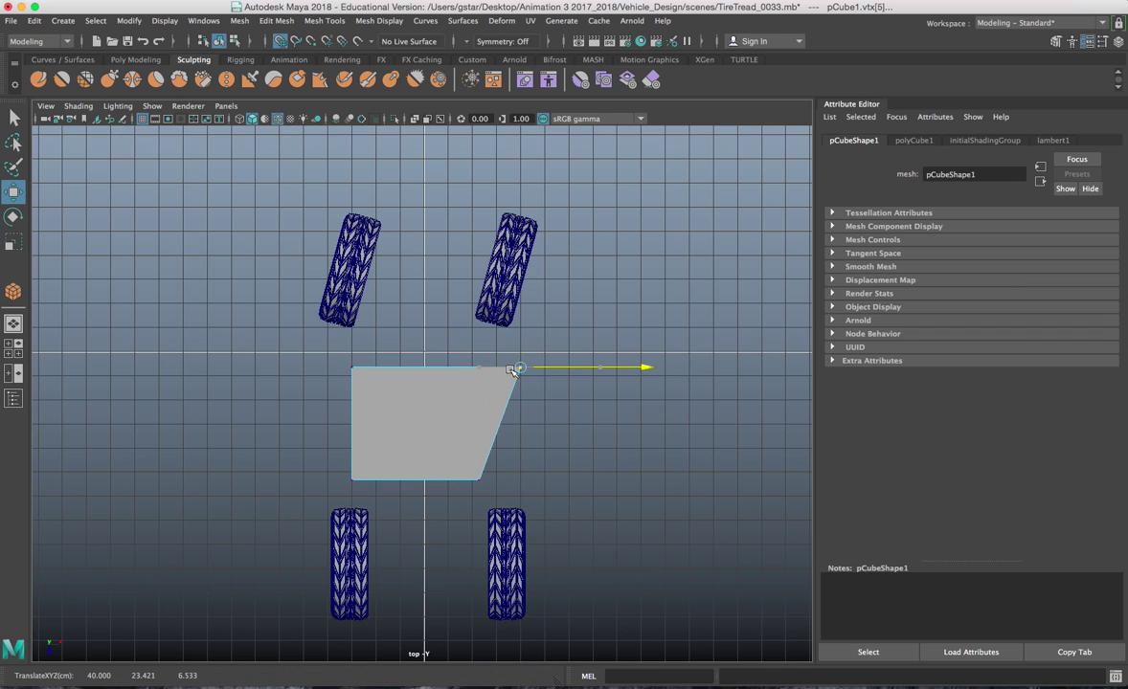
key(ctrl+z)
drag(412, 331, 490, 506)
drag(479, 424, 522, 424)
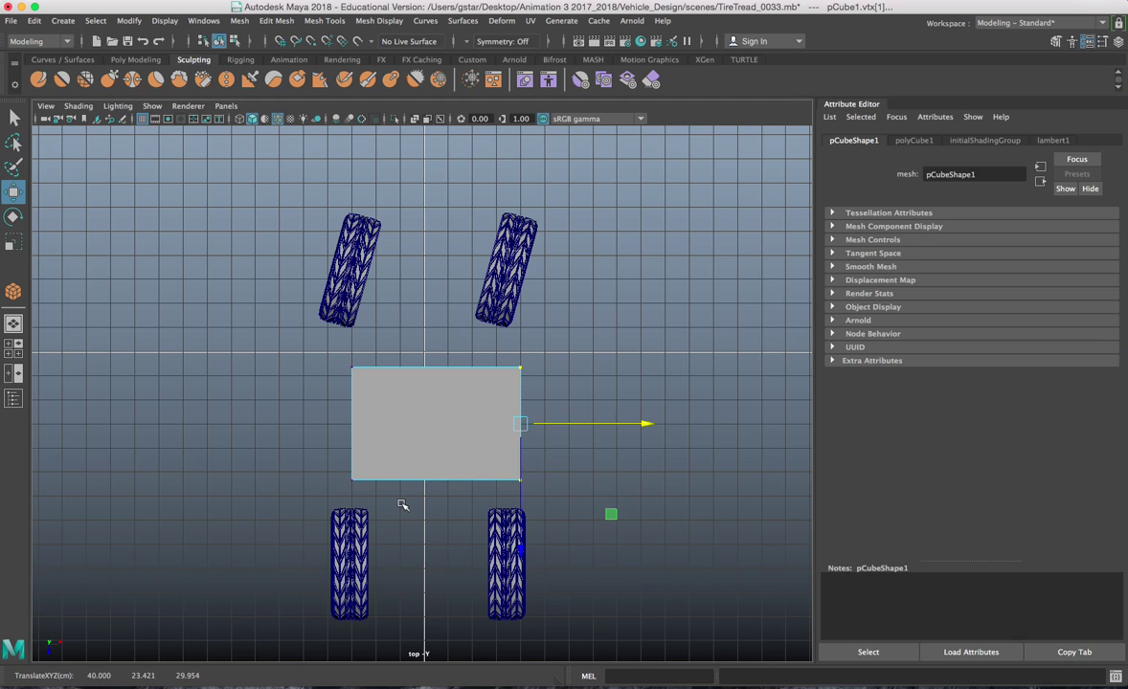
Return to object mode, select the whole rear wheel group on the -X side and move it slightly outward along X
alt+middle_drag(402, 504, 405, 480)
right_drag(428, 326, 541, 441)
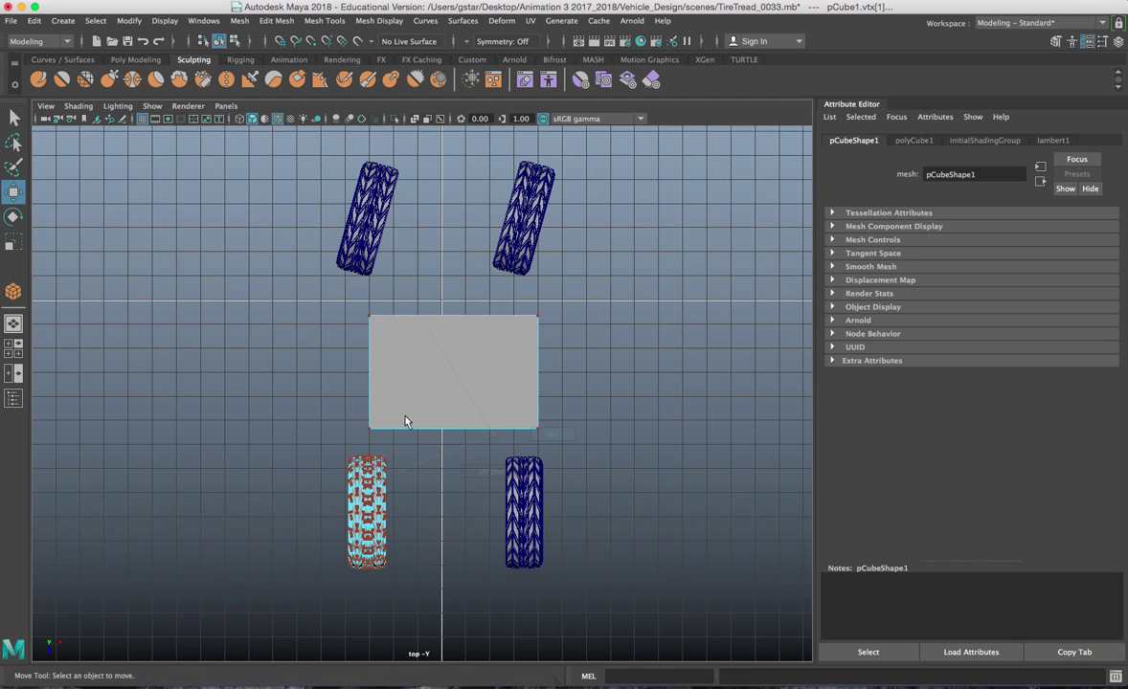
right_drag(366, 288, 430, 269)
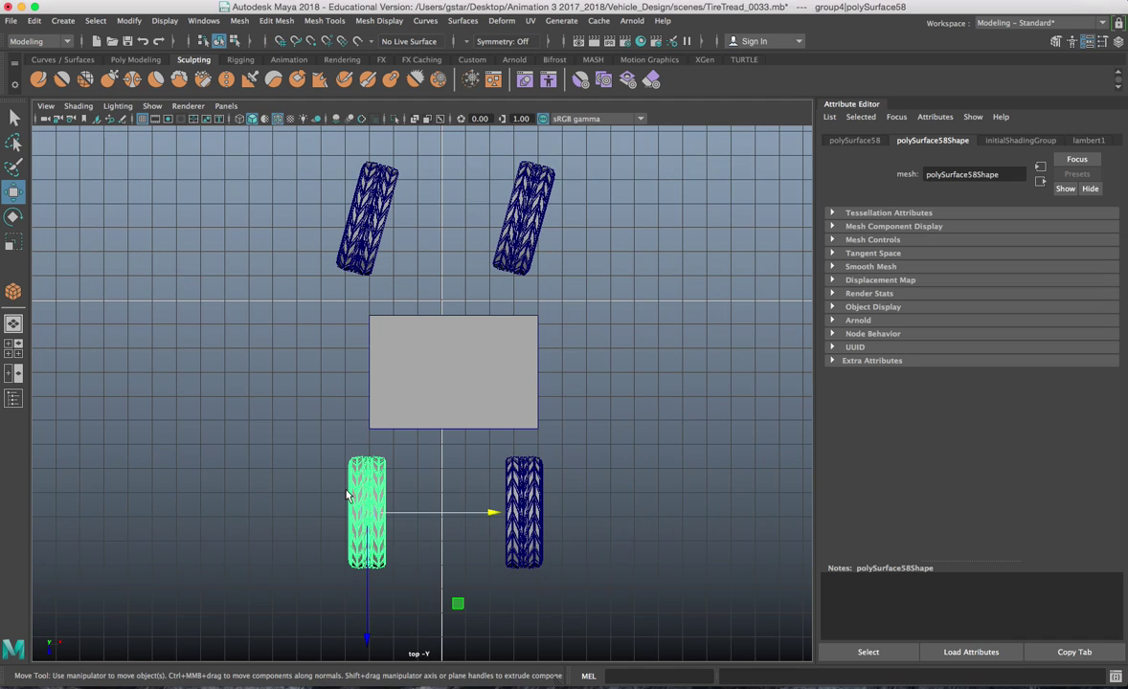
key(Up)
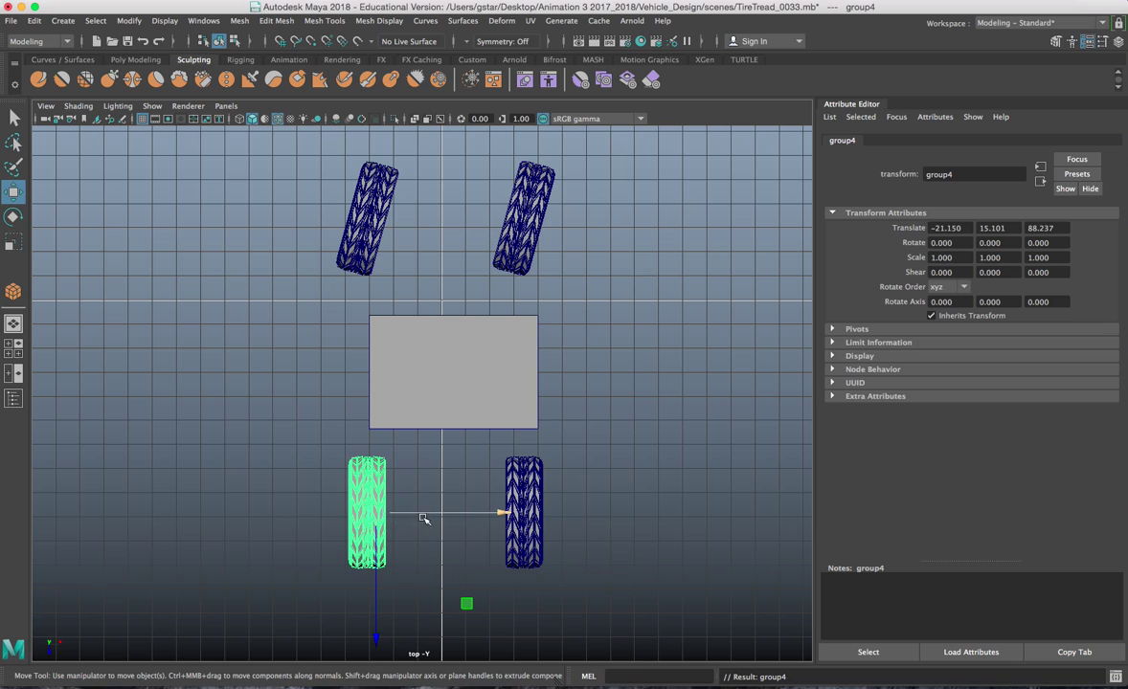
drag(419, 519, 402, 484)
Center the pivot of the rear wheel group on the +X side and snap the group along X to the box's side edge
click(514, 479)
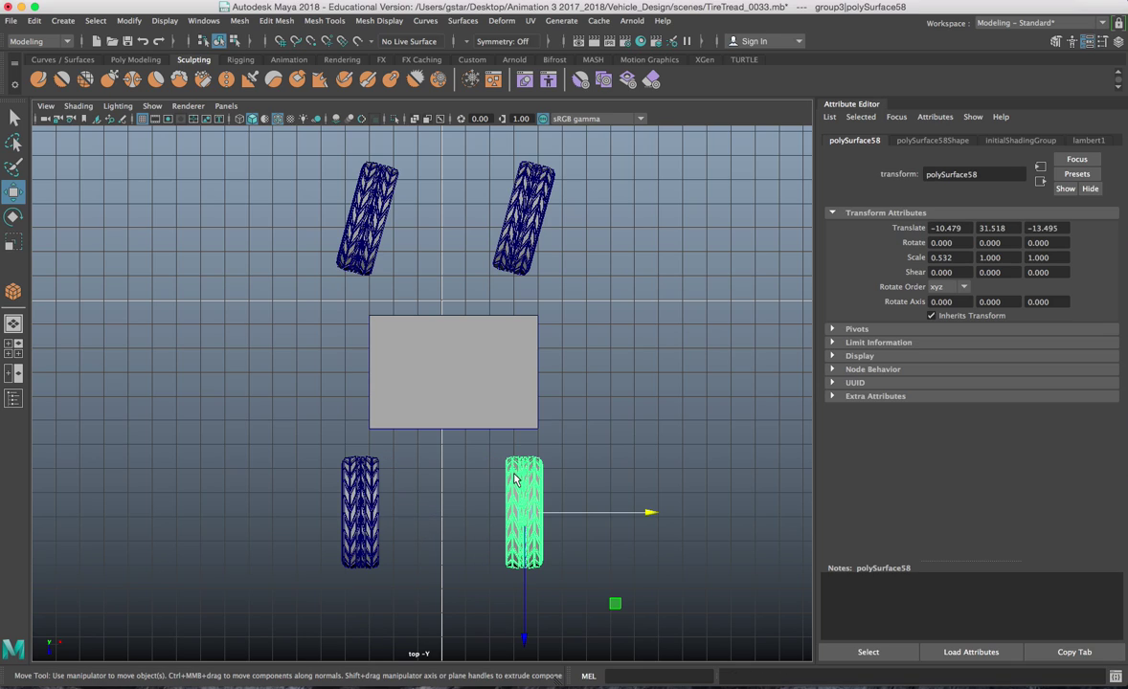
key(Up)
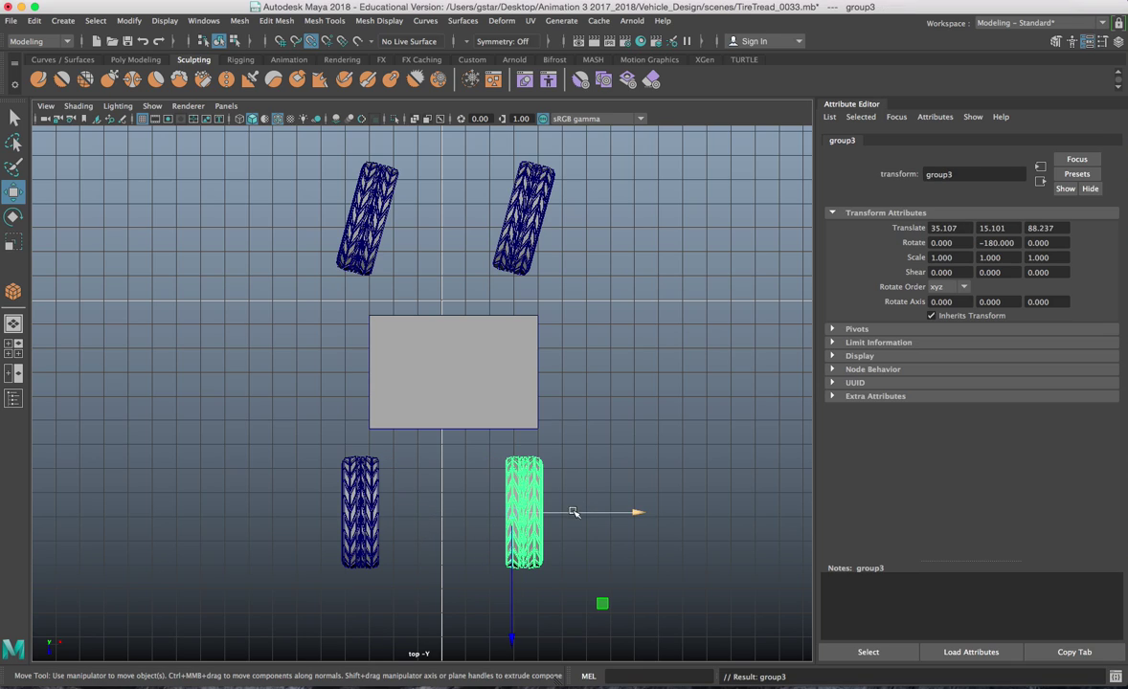
drag(573, 513, 598, 513)
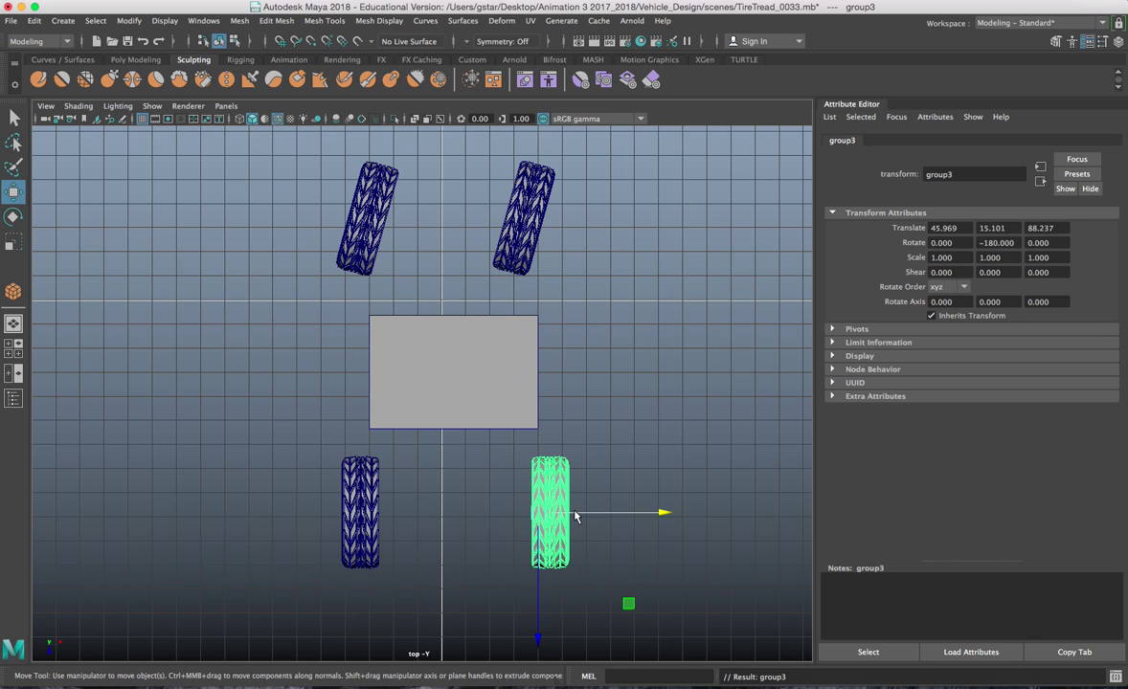
key(space)
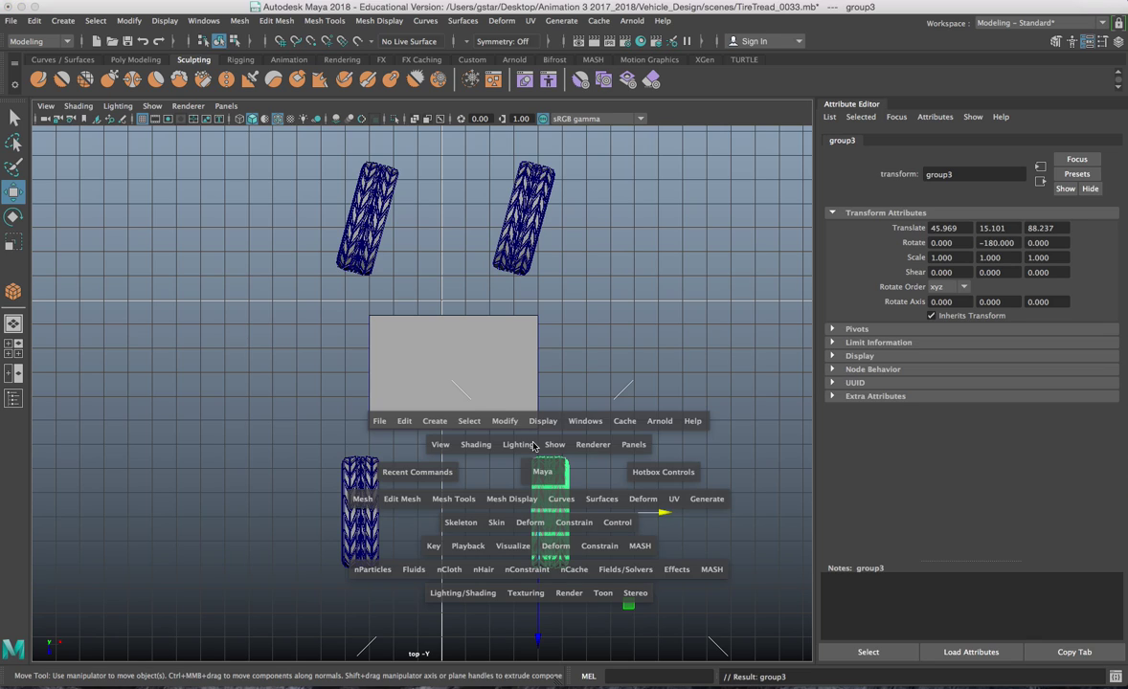
click(485, 421)
click(522, 106)
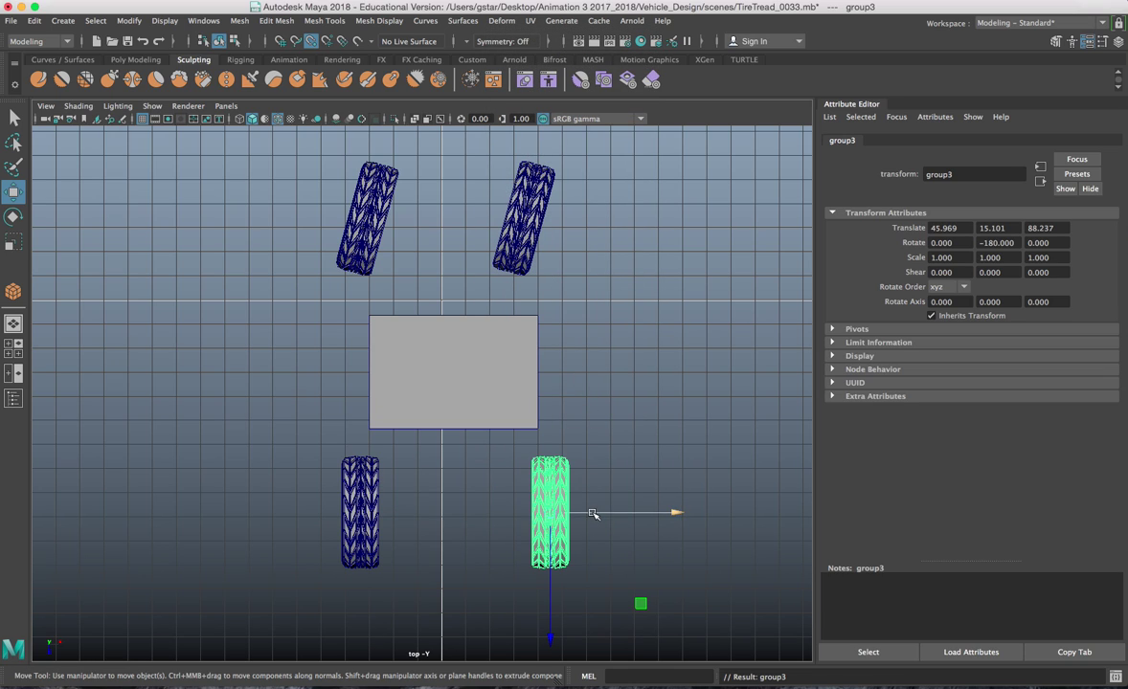
drag(593, 514, 562, 464)
Center the front +X wheel group's pivot and snap that group along X in line with the box's side edge
alt+middle_drag(397, 256, 396, 290)
click(512, 265)
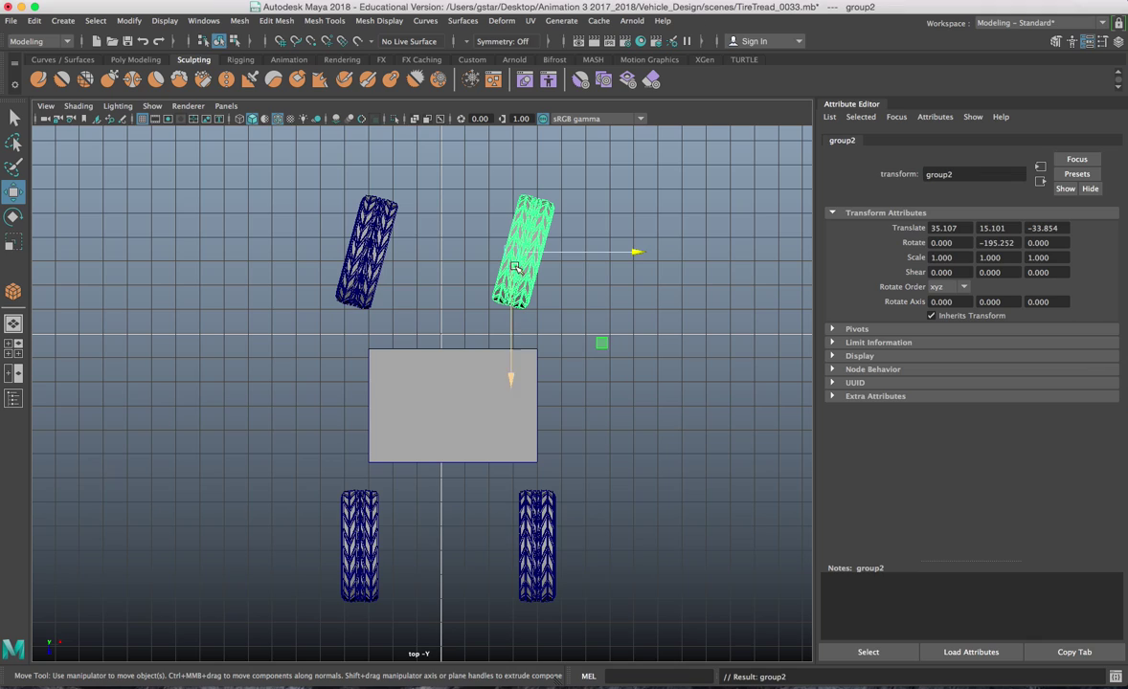
key(space)
click(500, 207)
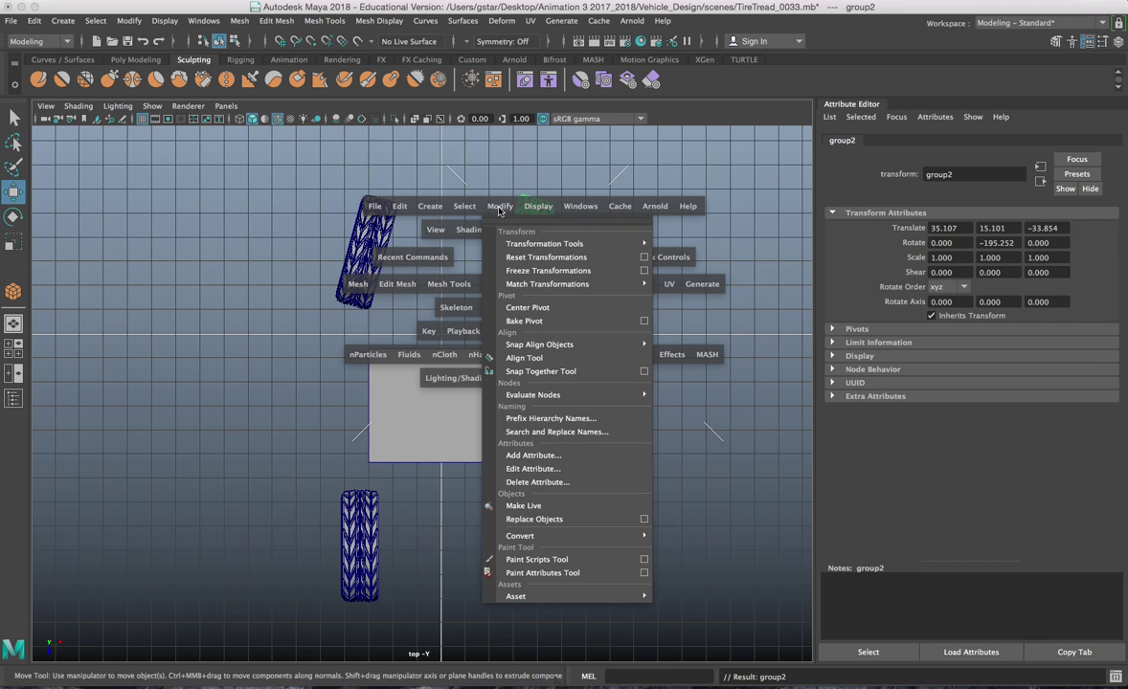
click(529, 307)
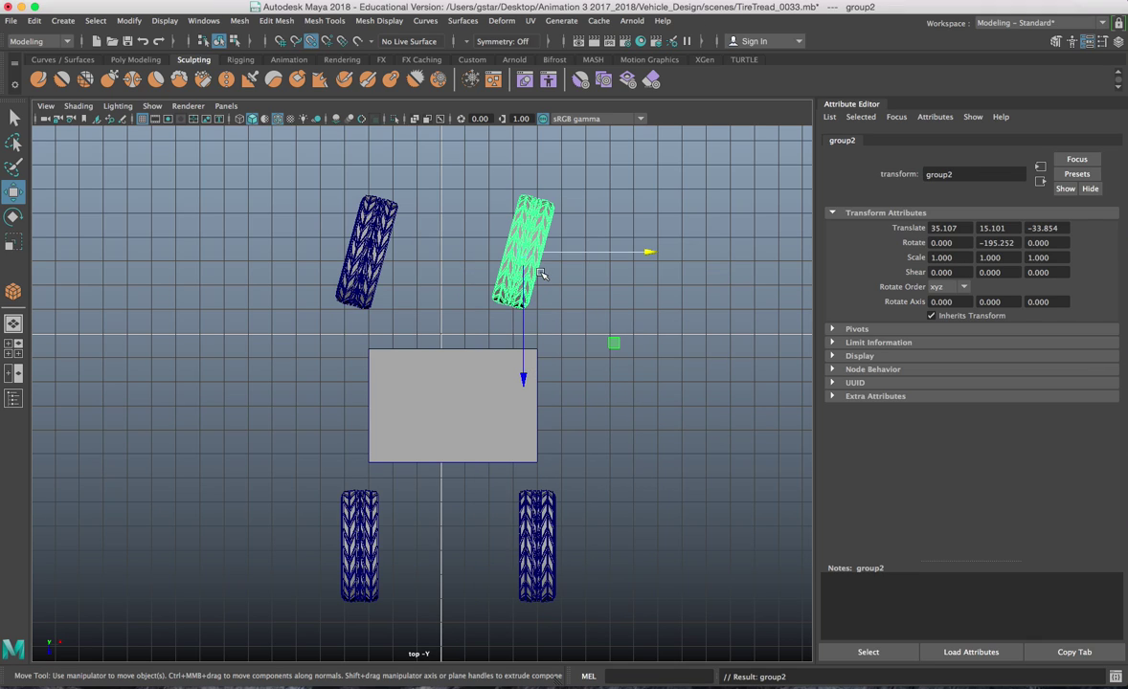
drag(547, 253, 540, 300)
Select the whole front wheel group on the -X side and move it to -24.031 on X
click(389, 245)
key(Up)
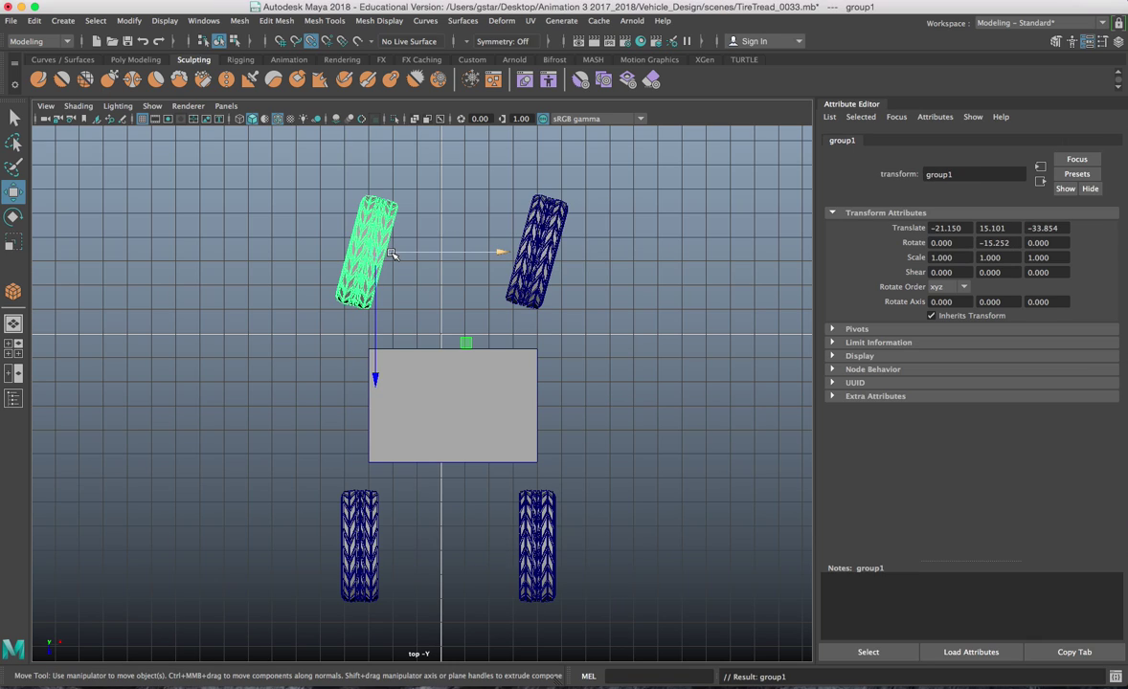
drag(392, 254, 380, 301)
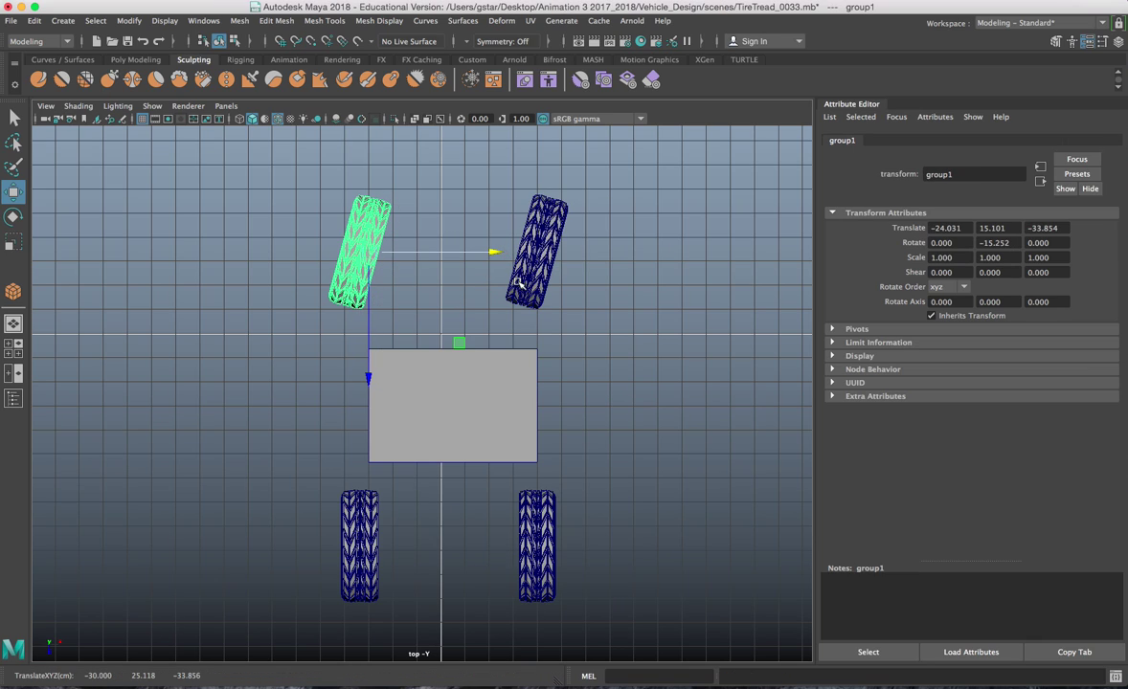
Extrude the box's front and rear faces narrower along X, and extrude them again between the wheels with a local Z translate of 57.437
click(513, 363)
right_drag(487, 367, 479, 335)
drag(462, 483, 462, 484)
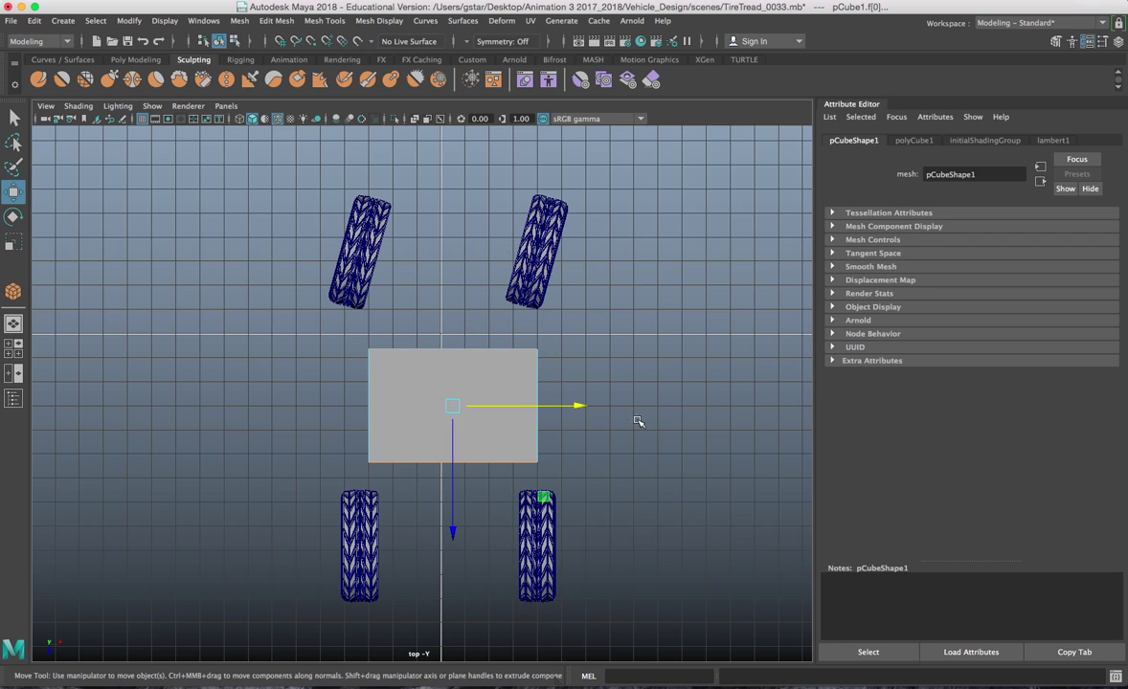
key(ctrl+e)
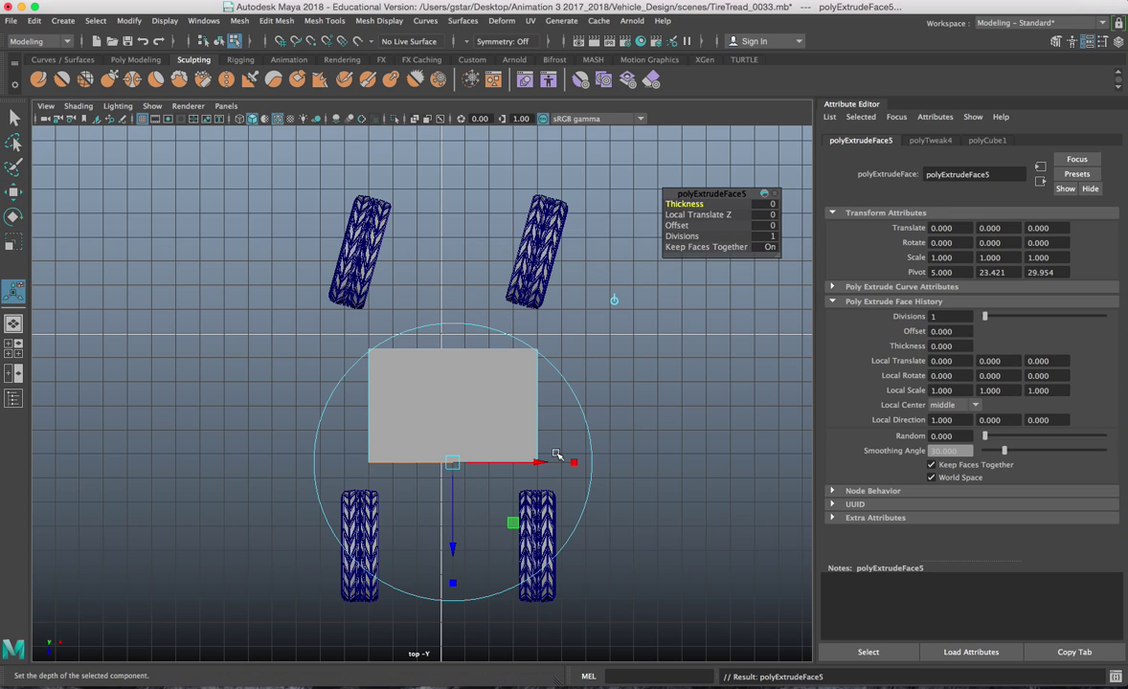
drag(574, 465, 548, 463)
key(ctrl+e)
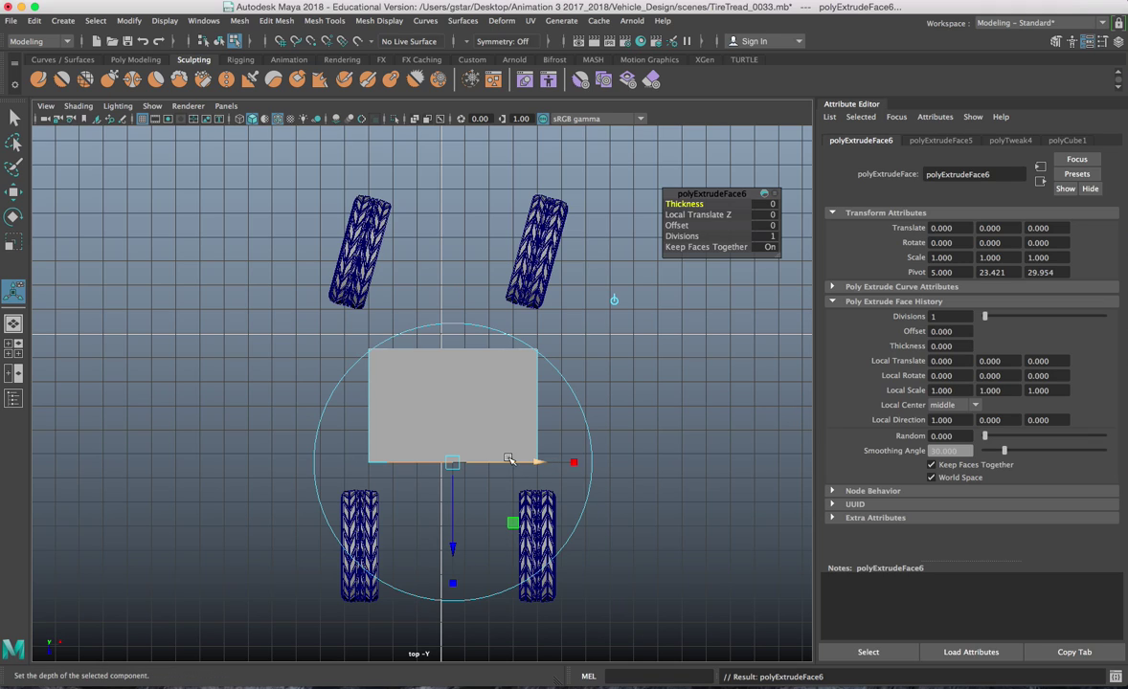
drag(461, 515, 440, 658)
Select all vertices of the body's middle section and scale them to about 1.083 along X
right_drag(428, 288, 340, 322)
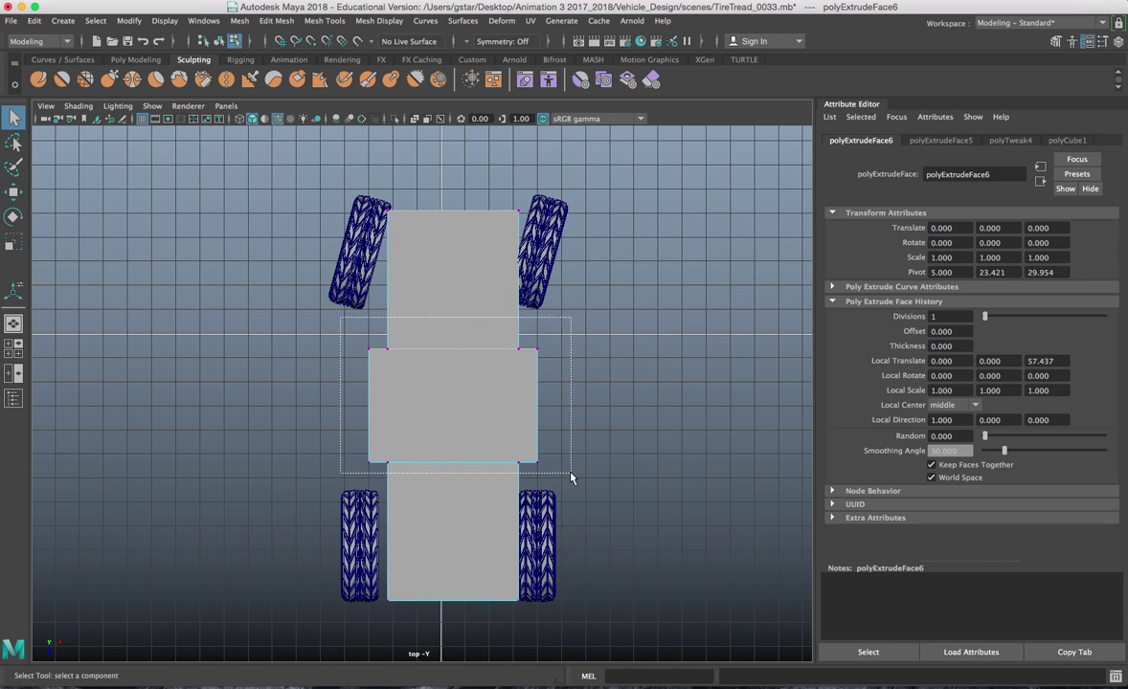
drag(571, 476, 573, 473)
key(r)
drag(572, 408, 583, 407)
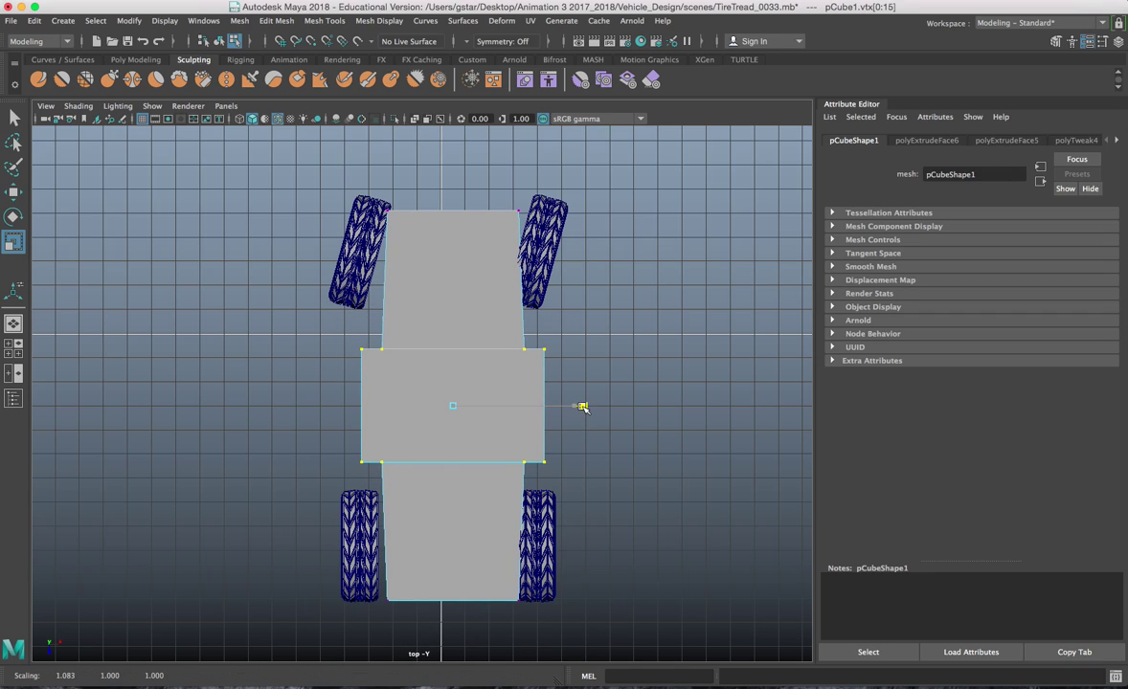
In the perspective view, select the body's bottom vertices and raise them along Y to about 16.7 cm for ground clearance
key(space)
key(space)
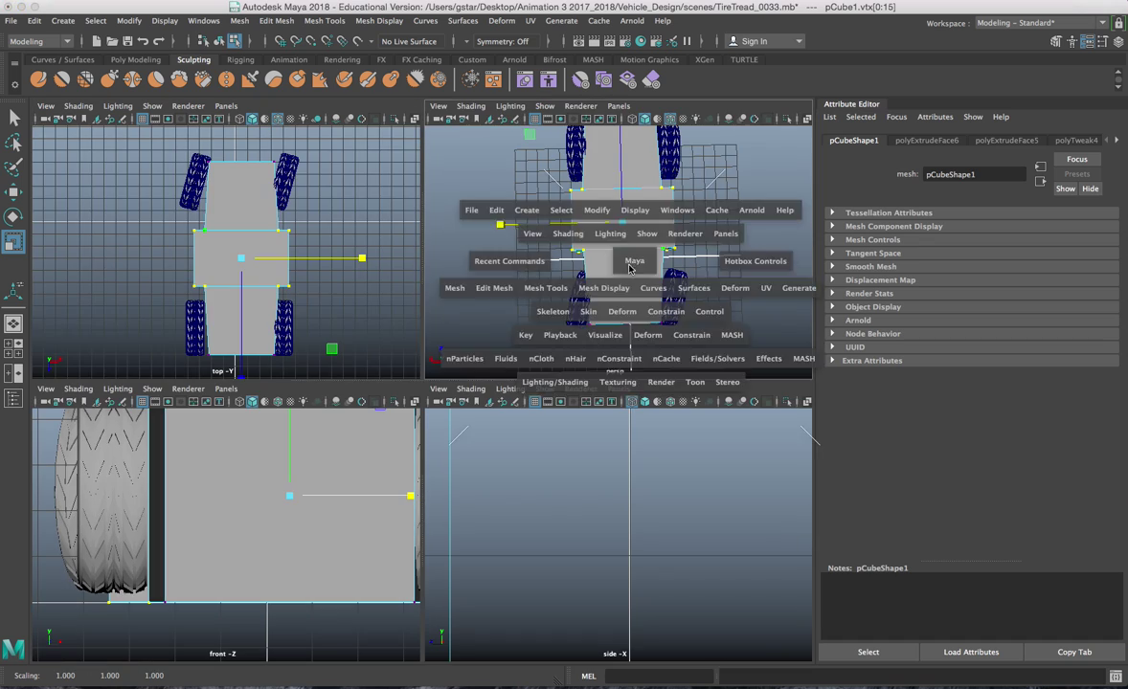
alt+drag(625, 285, 614, 249)
alt+drag(613, 345, 671, 342)
scroll(666, 344, up, 5)
alt+drag(640, 385, 607, 345)
alt+drag(427, 359, 245, 383)
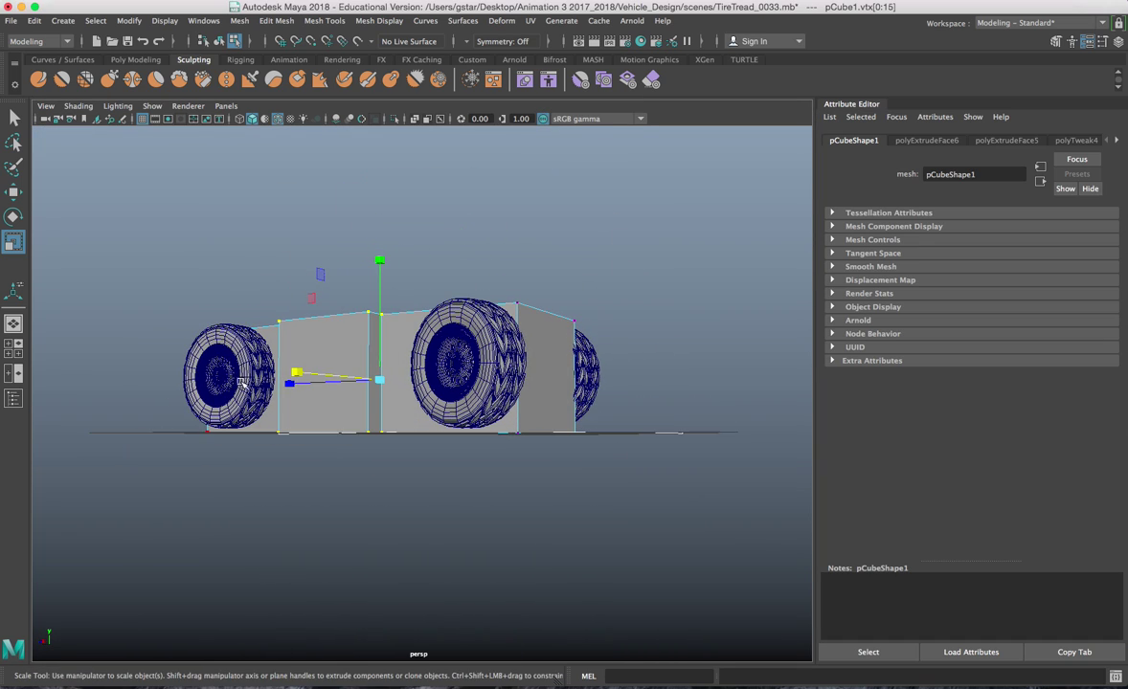
drag(498, 480, 638, 527)
key(w)
alt+drag(444, 391, 444, 412)
drag(380, 368, 380, 346)
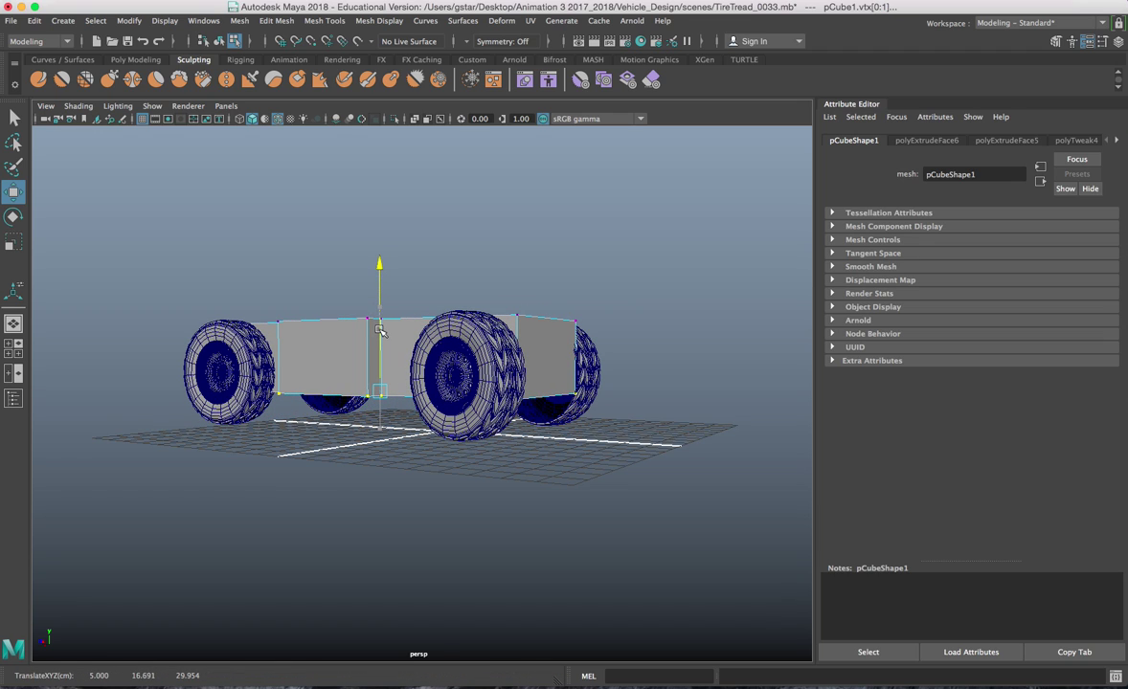
Select the three top faces of the front, middle and rear body sections and extrude them upward together
alt+drag(468, 373, 280, 395)
alt+drag(229, 391, 433, 328)
right_drag(440, 349, 436, 326)
click(459, 331)
click(567, 333)
shift+click(572, 345)
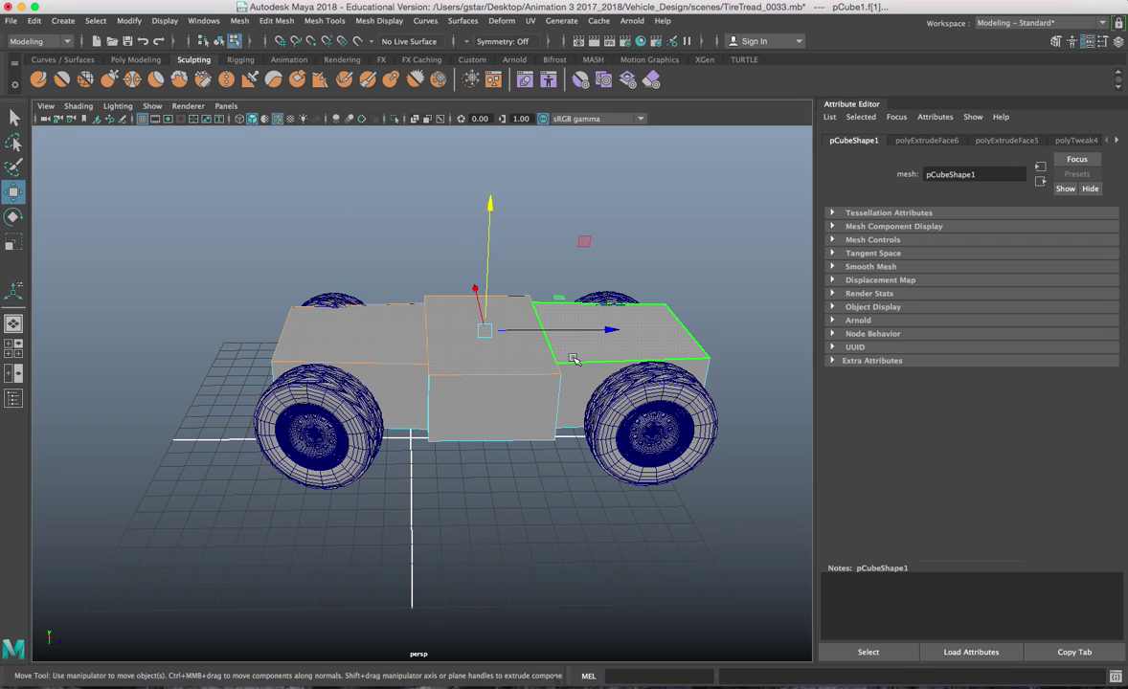
key(ctrl+e)
alt+drag(572, 362, 349, 272)
Lower the front top edge of the body along Y to about 60.1 cm to form a sloping hood
key(w)
right_drag(347, 272, 345, 214)
click(329, 263)
alt+drag(329, 263, 287, 250)
drag(280, 194, 281, 234)
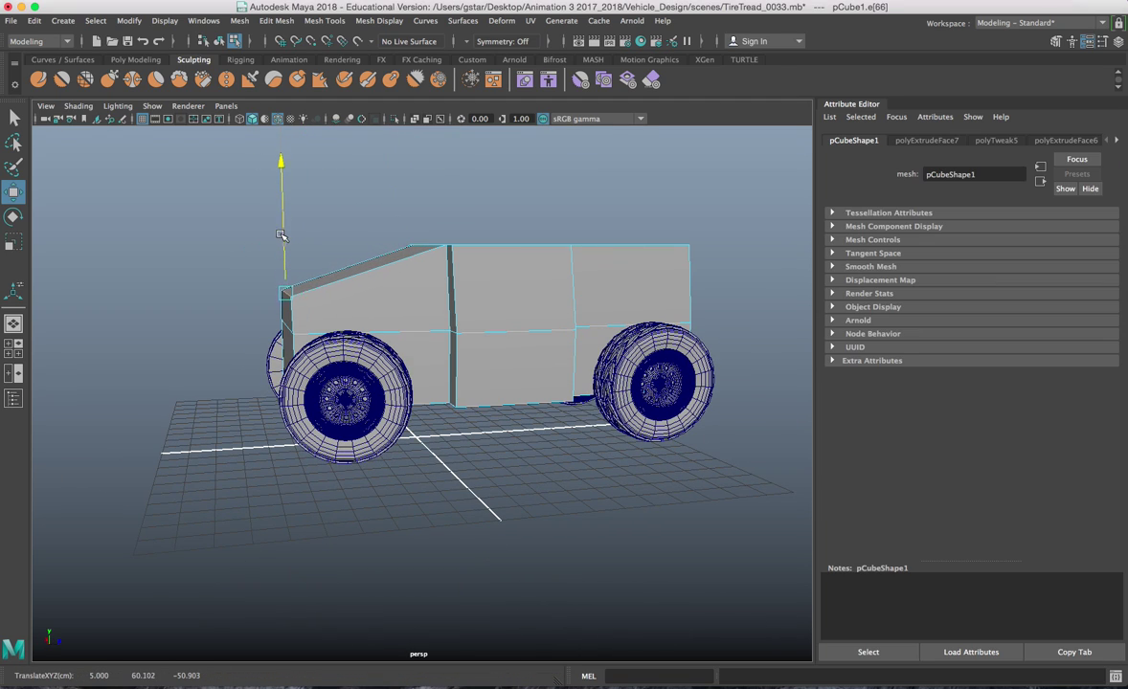
drag(343, 293, 418, 279)
alt+drag(497, 285, 468, 308)
click(538, 307)
alt+drag(533, 336, 532, 347)
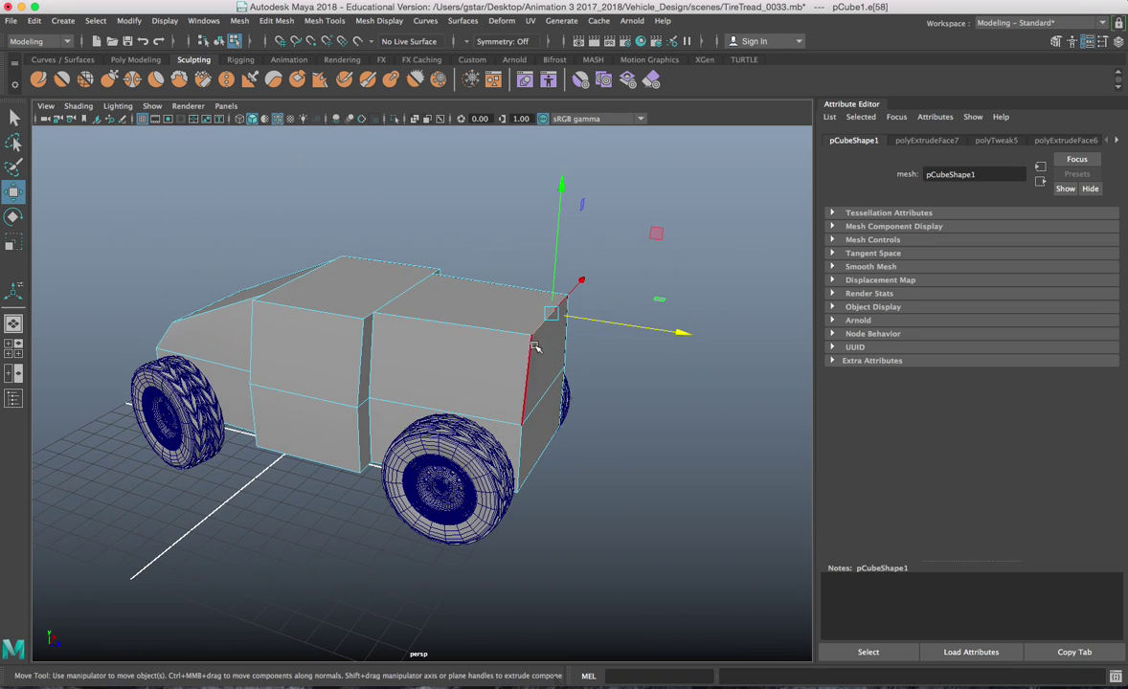
Extrude the middle section's top face upward into a cab roof and scale it to about 0.749 in X and Z
right_drag(388, 284, 391, 322)
click(359, 306)
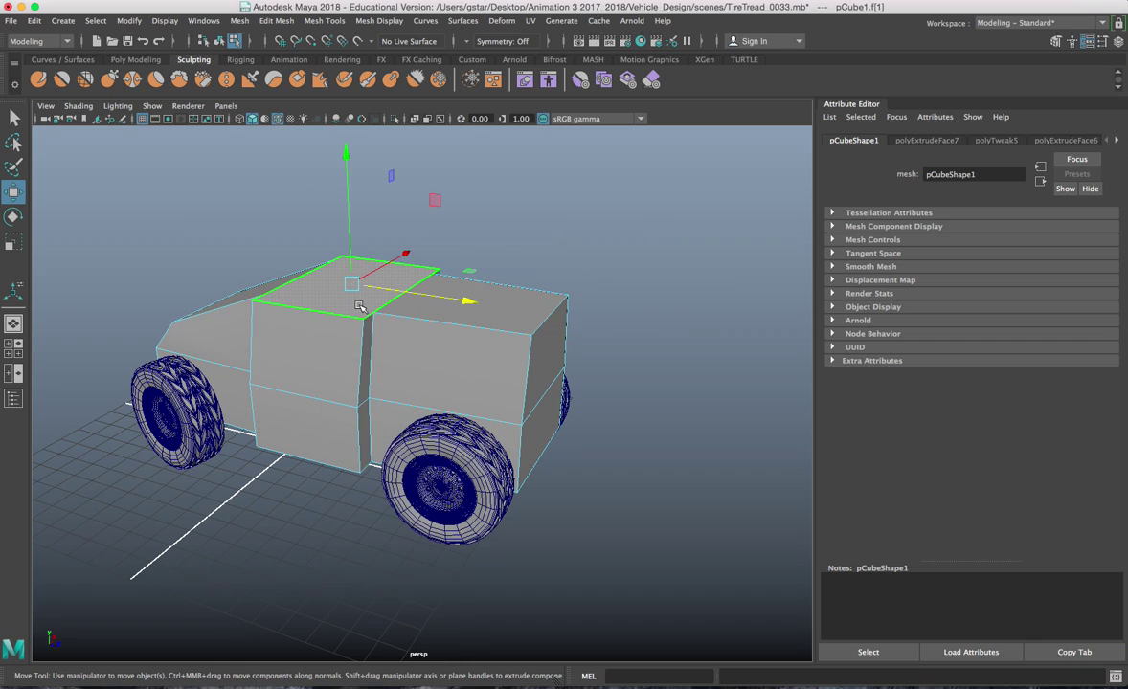
key(ctrl+e)
drag(348, 273, 325, 251)
key(r)
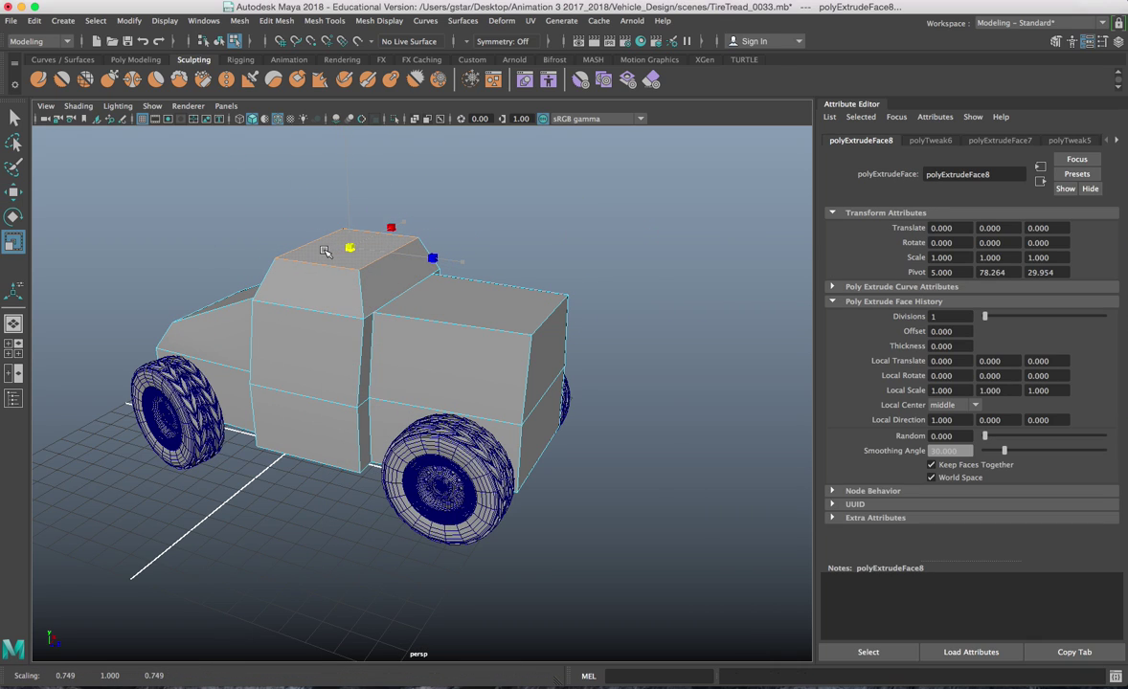
Select the rear section's top face, lower it along Y well below the cab and scale it down slightly to taper the deck
alt+drag(316, 335, 415, 354)
alt+drag(462, 304, 478, 282)
right_drag(475, 279, 474, 315)
click(471, 284)
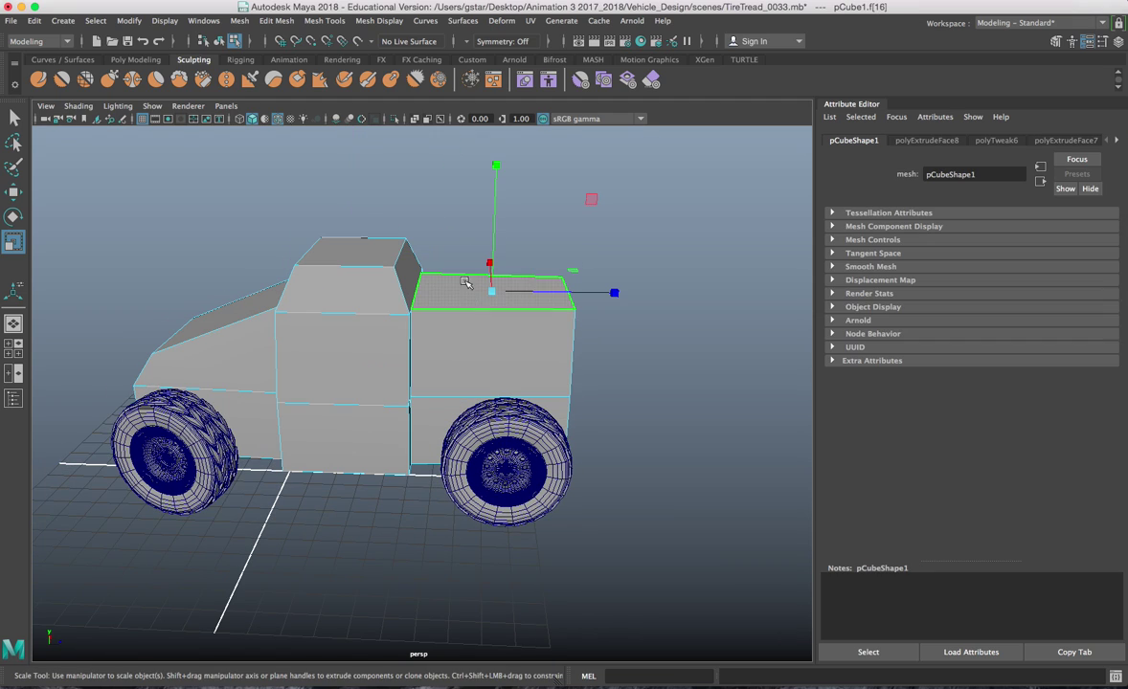
key(w)
drag(493, 244, 493, 308)
key(r)
drag(490, 352, 475, 351)
key(w)
drag(492, 284, 492, 289)
Extrude the rear deck's top face and scale it inward in X and Z to form an inset border
key(ctrl+e)
alt+drag(488, 352, 485, 387)
key(r)
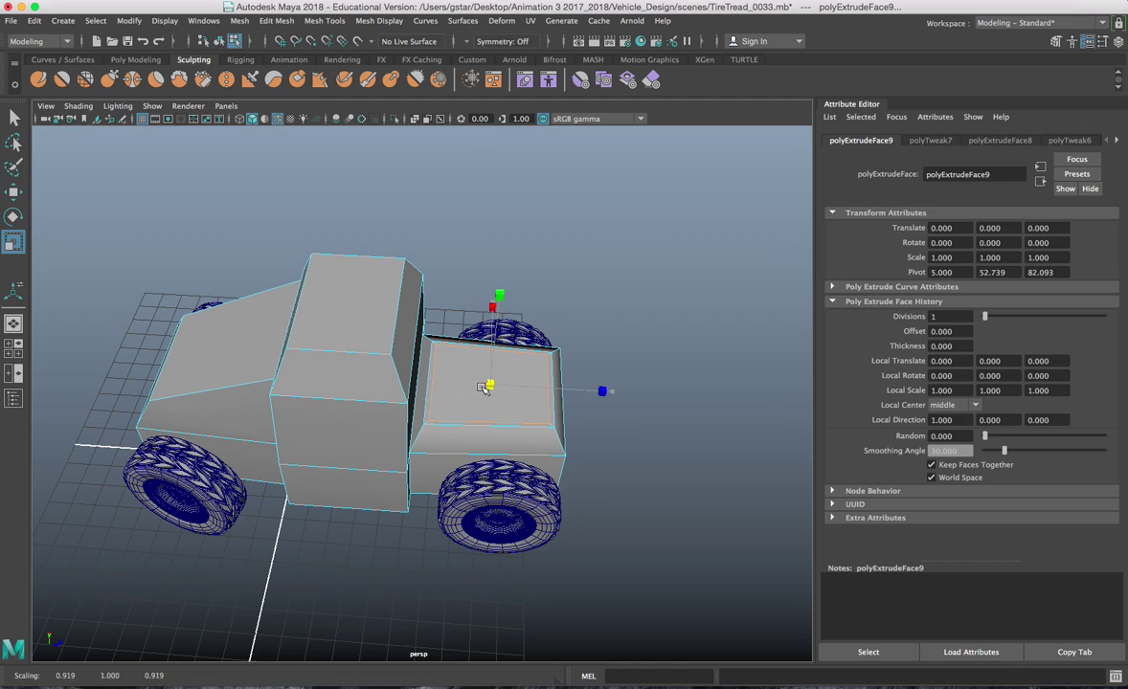
alt+drag(481, 431, 478, 381)
Select the cab's upper vertices, including the roof corners, and scale them narrower along X
alt+drag(390, 330, 515, 303)
right_drag(515, 291, 454, 295)
alt+drag(454, 301, 476, 308)
drag(305, 194, 586, 289)
alt+drag(585, 289, 434, 277)
middle_drag(319, 262, 326, 265)
alt+drag(330, 264, 303, 372)
Return to object mode, clear the selection and examine the blocked-out truck body from several angles
right_drag(335, 288, 366, 327)
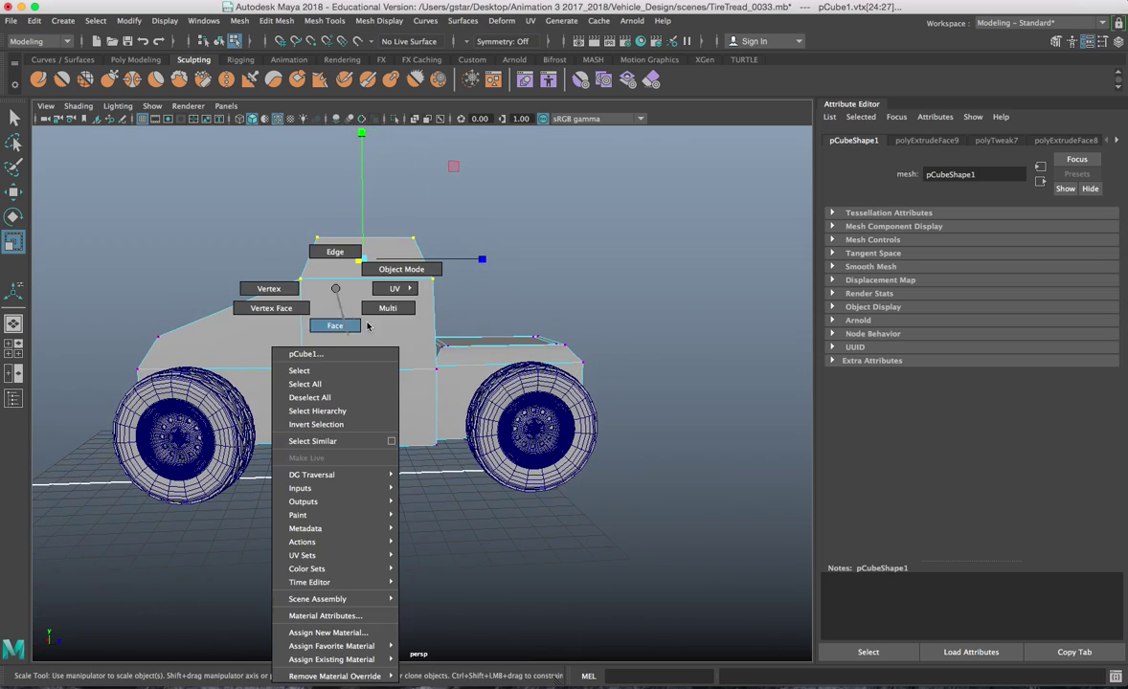
right_drag(392, 277, 395, 273)
click(524, 312)
alt+drag(525, 312, 488, 365)
scroll(504, 327, up, 5)
scroll(489, 365, down, 5)
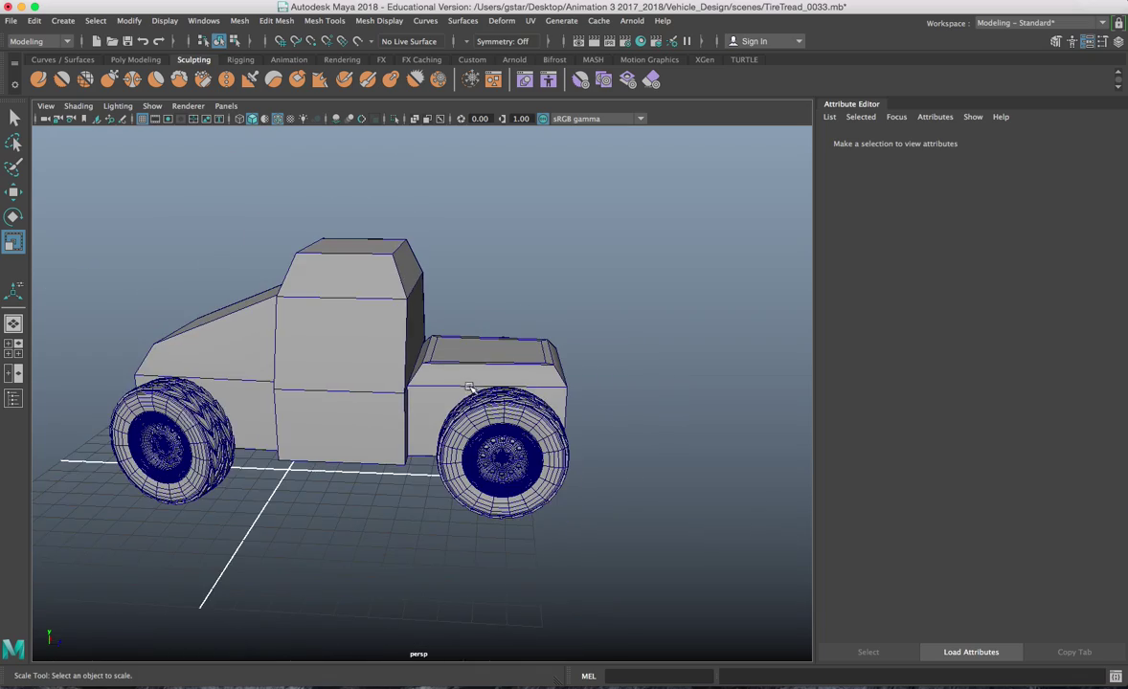
alt+drag(452, 308, 466, 303)
mouse_move(454, 345)
alt+mouse_down()
mouse_move(581, 334)
mouse_move(440, 341)
alt+mouse_up()
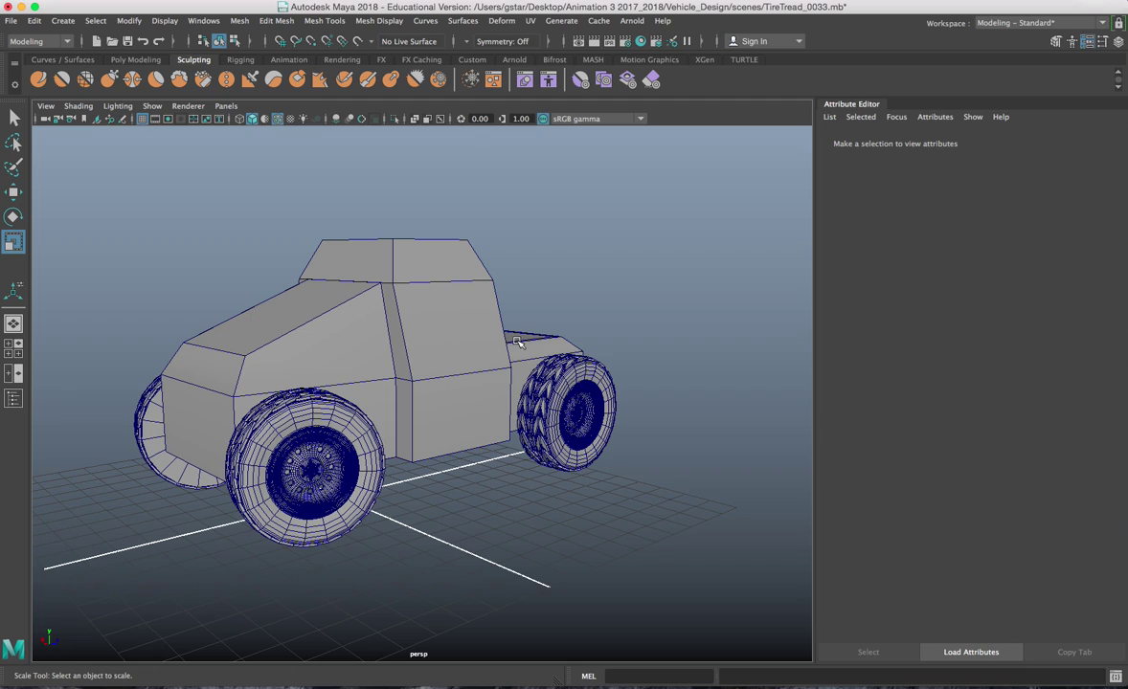